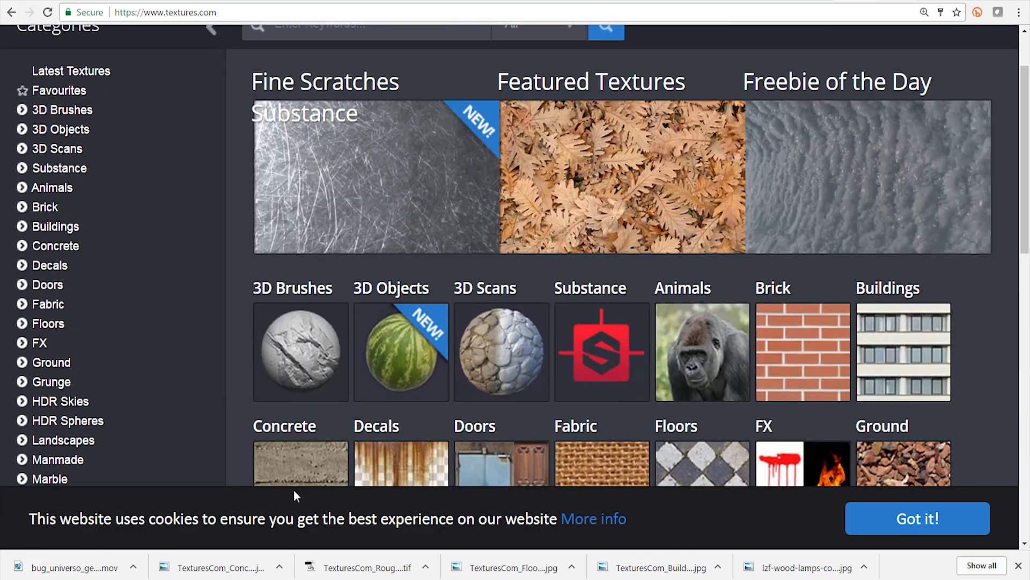
Step: Bring Photoshop's Start screen with its recent files to the front, leaving the Chrome textures page
click(256, 566)
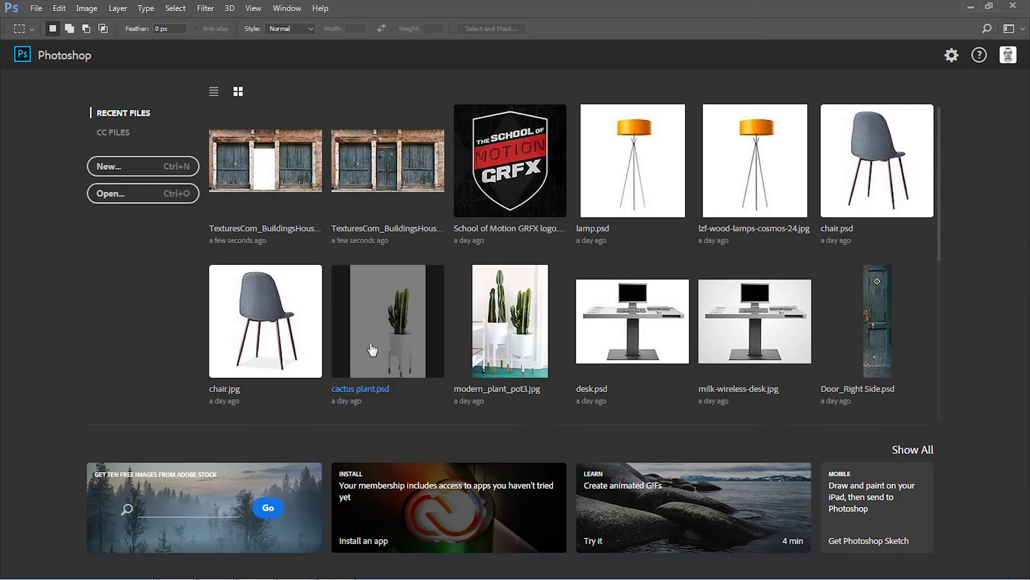
Step: Open the recent building photo, narrow the panel dock and zoom in to 100%
click(389, 189)
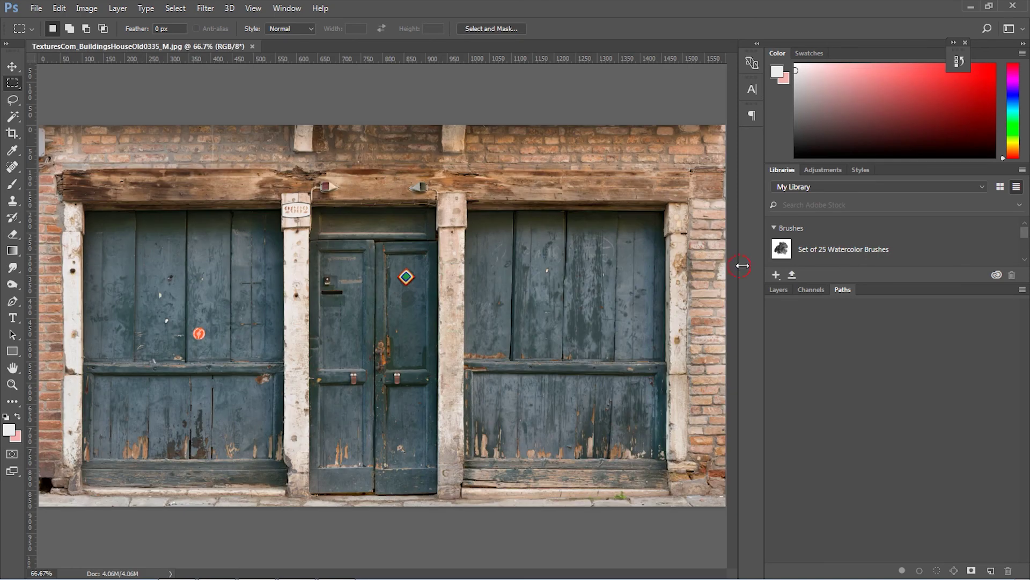
drag(764, 274, 975, 272)
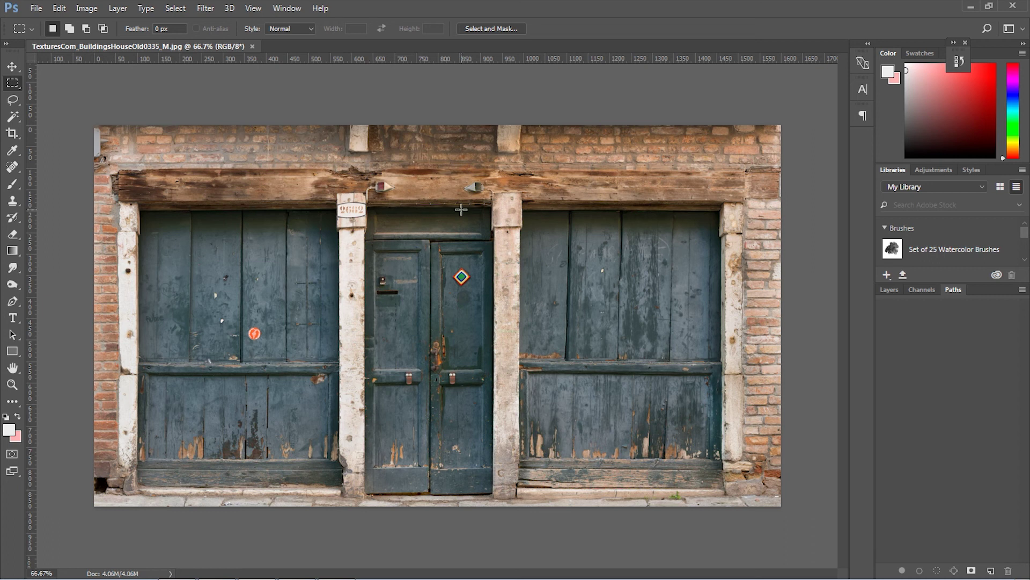
key(ctrl+plus)
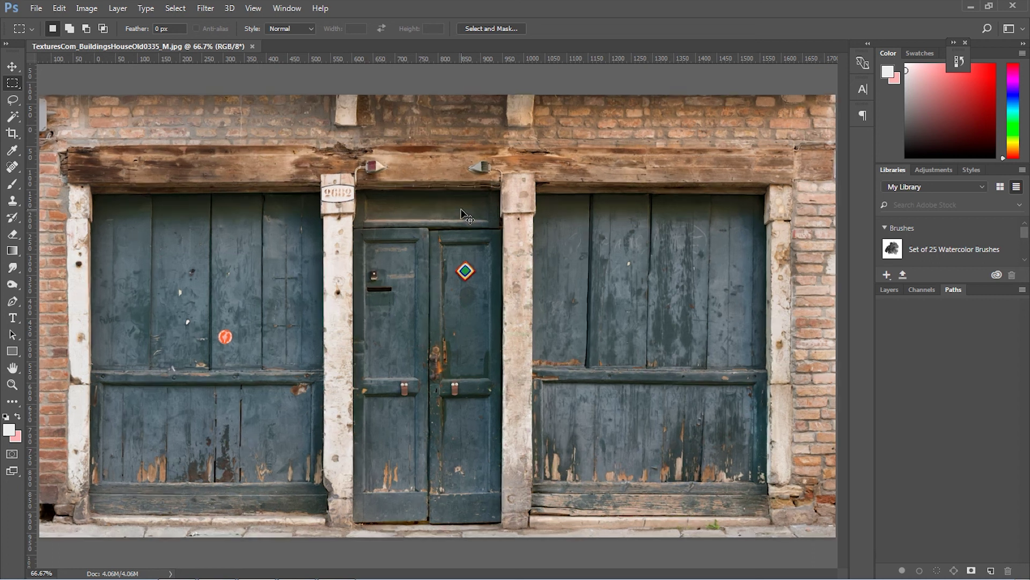
Step: Place guides at the doors' top edge, left outer edge, middle seam and right outer edge
drag(428, 60, 455, 203)
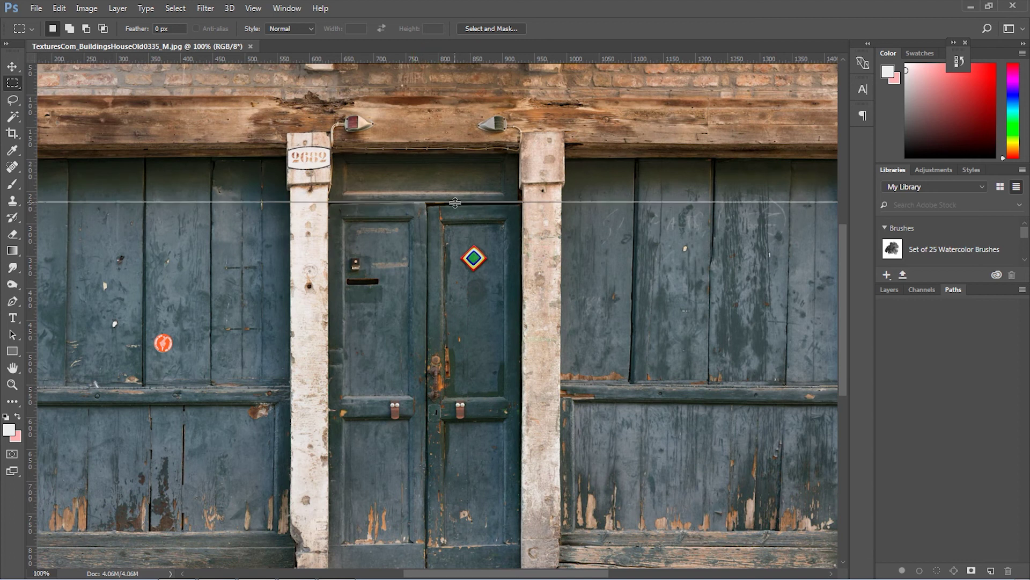
key(ctrl+plus)
key(ctrl+plus)
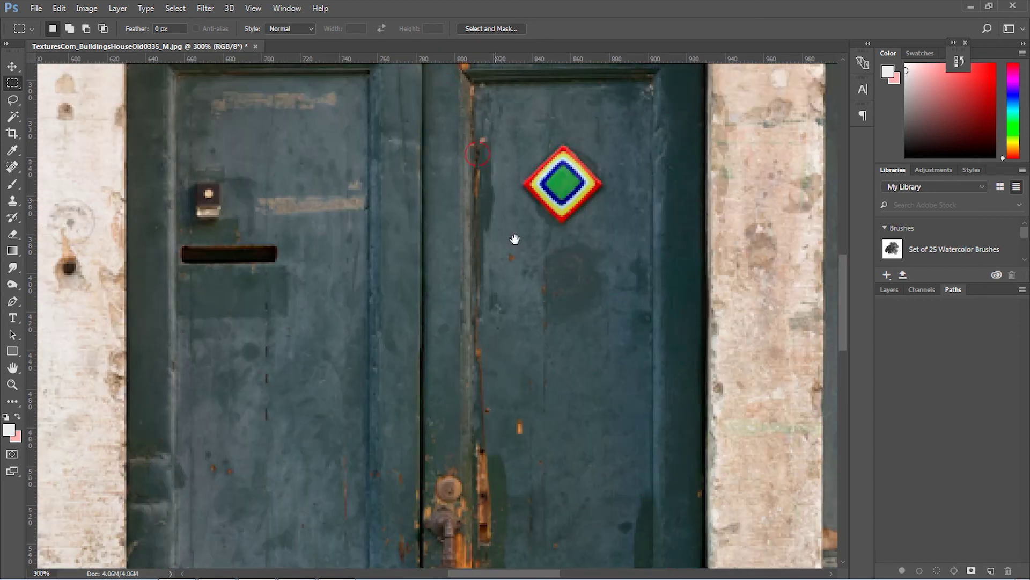
drag(487, 171, 573, 340)
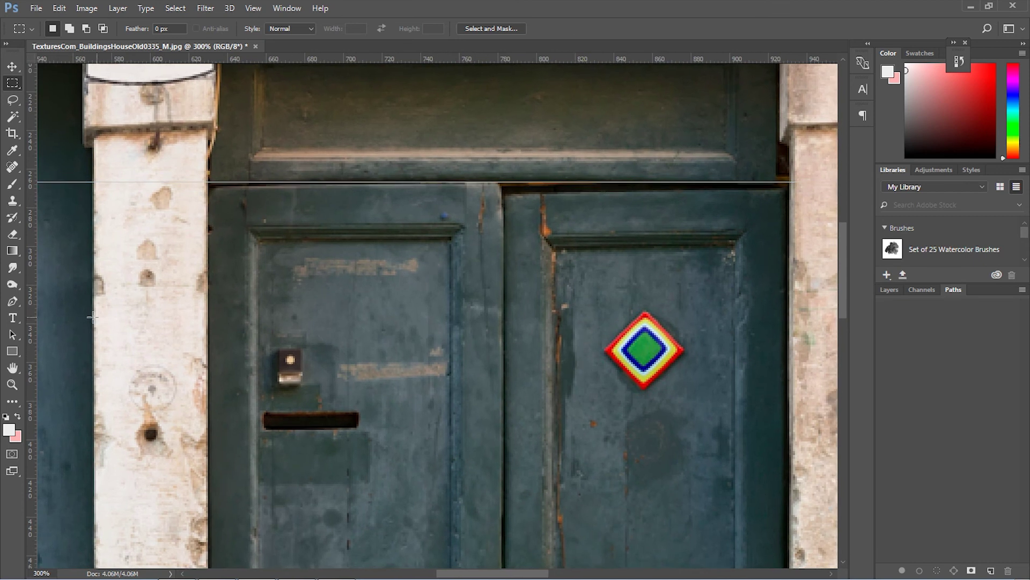
drag(34, 317, 208, 331)
drag(34, 342, 506, 321)
drag(38, 333, 790, 311)
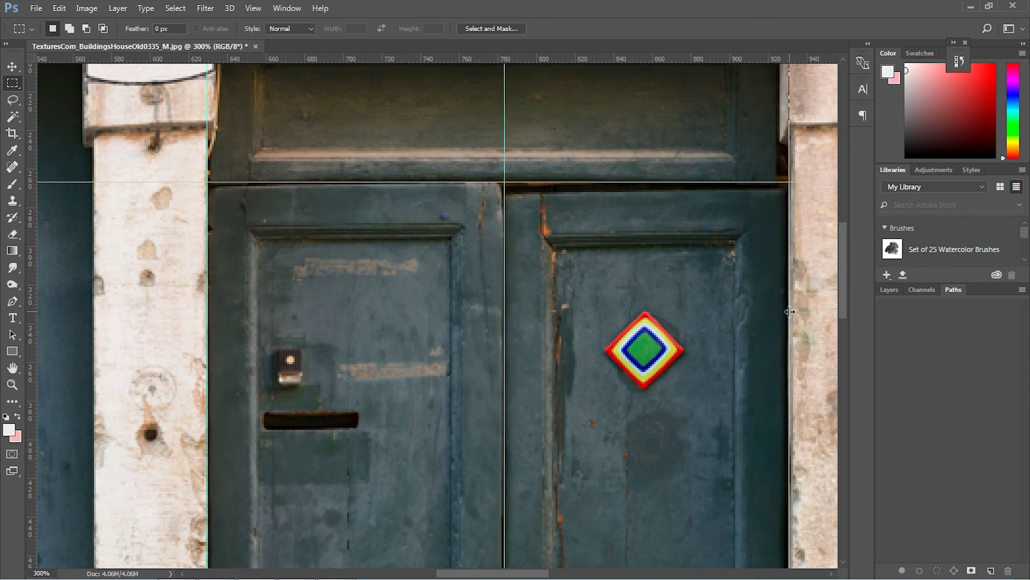
Step: Add a horizontal guide at the doors' bottom edge, then zoom out to the whole doorway
drag(739, 347, 714, 129)
drag(537, 559, 543, 170)
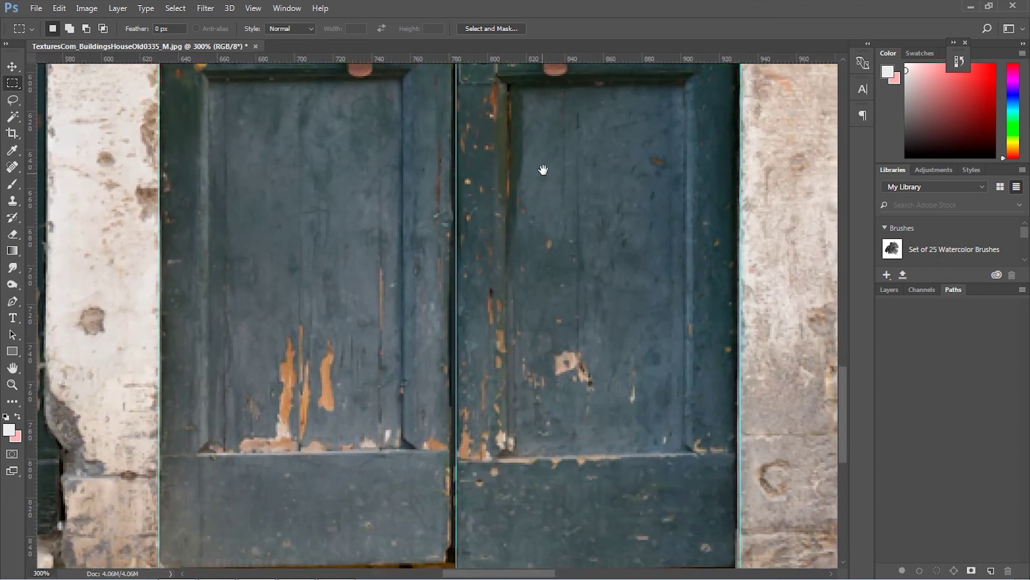
drag(522, 287, 526, 254)
drag(522, 58, 572, 413)
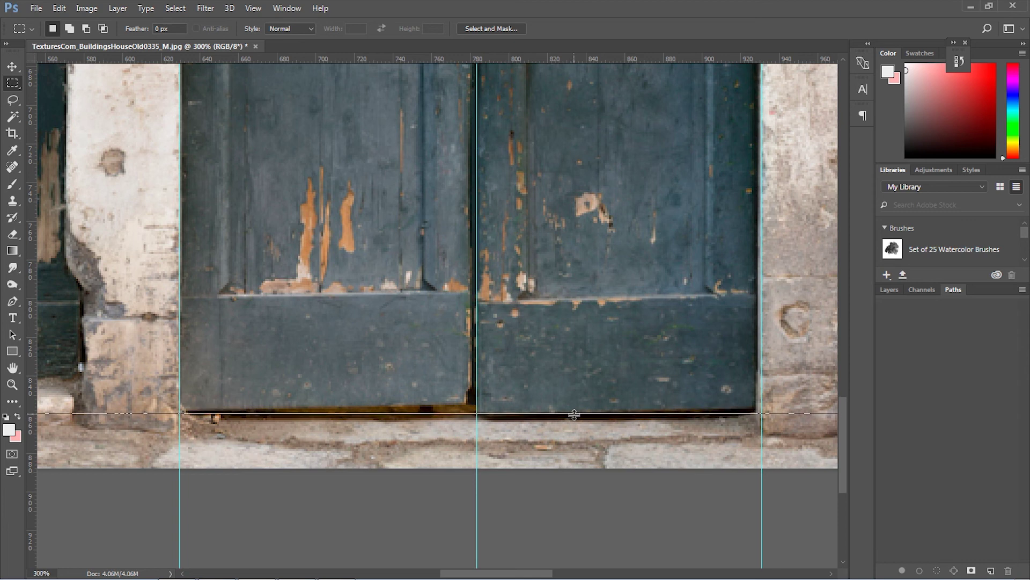
key(ctrl+minus)
key(ctrl+minus)
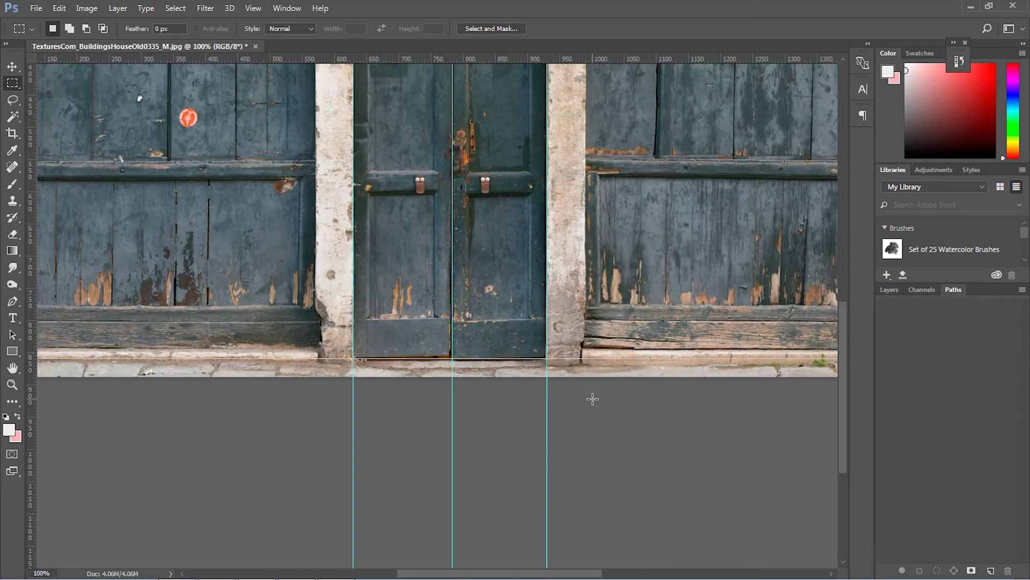
drag(529, 242, 522, 351)
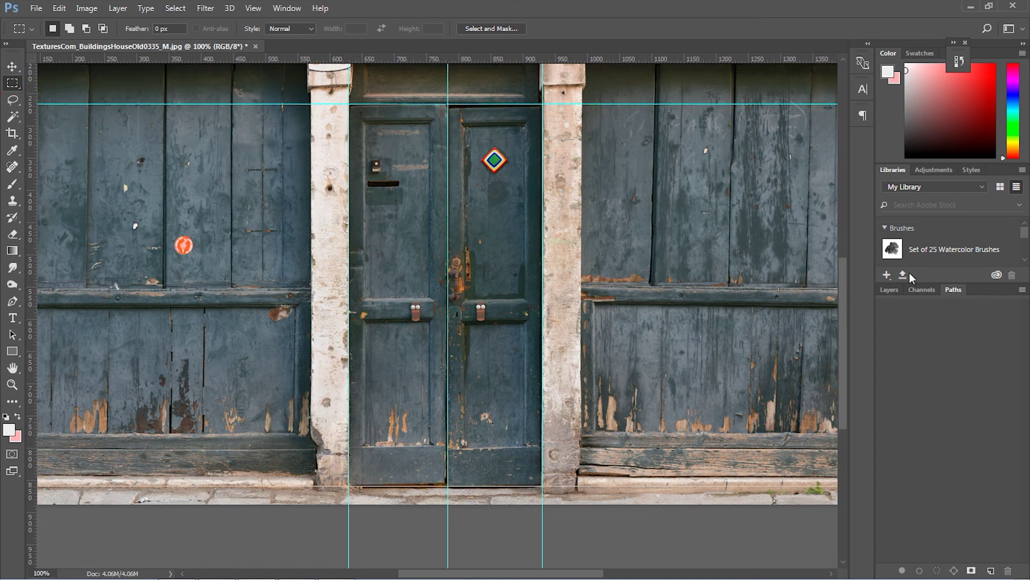
Step: With snapping on, copy the left door leaf and start a Clipboard-sized 155 x 593 px document
click(253, 8)
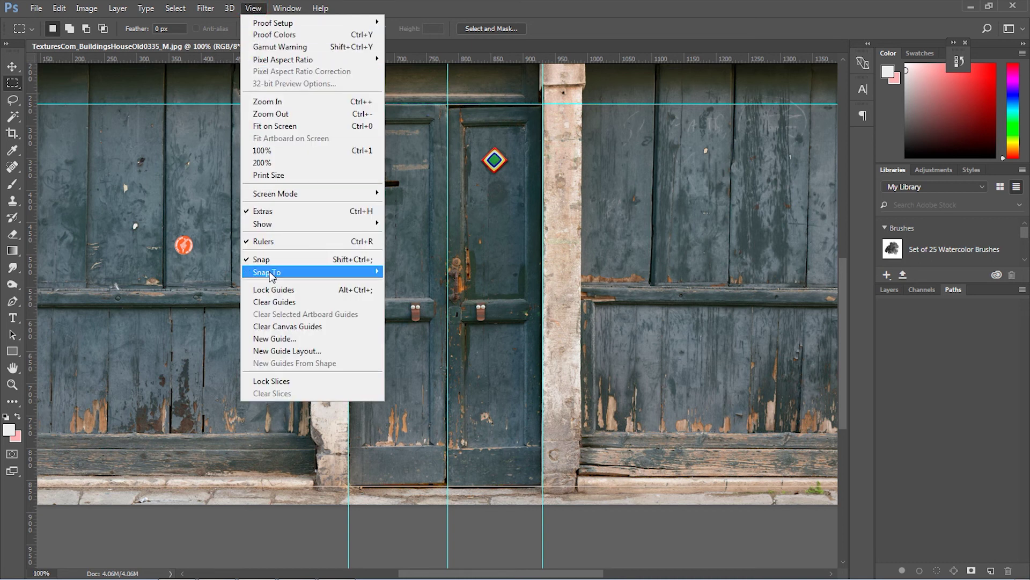
click(465, 4)
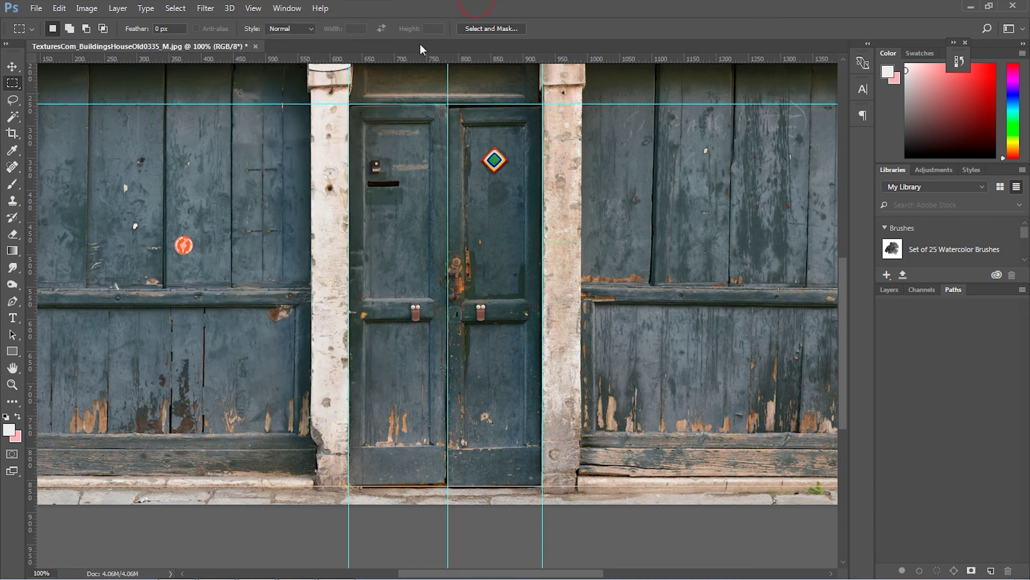
drag(390, 203, 449, 486)
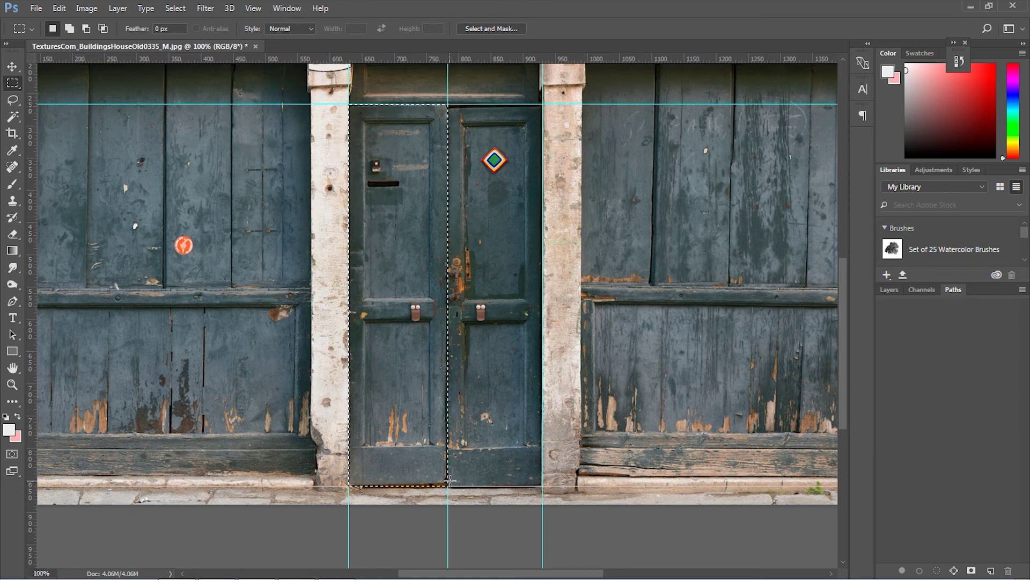
click(59, 8)
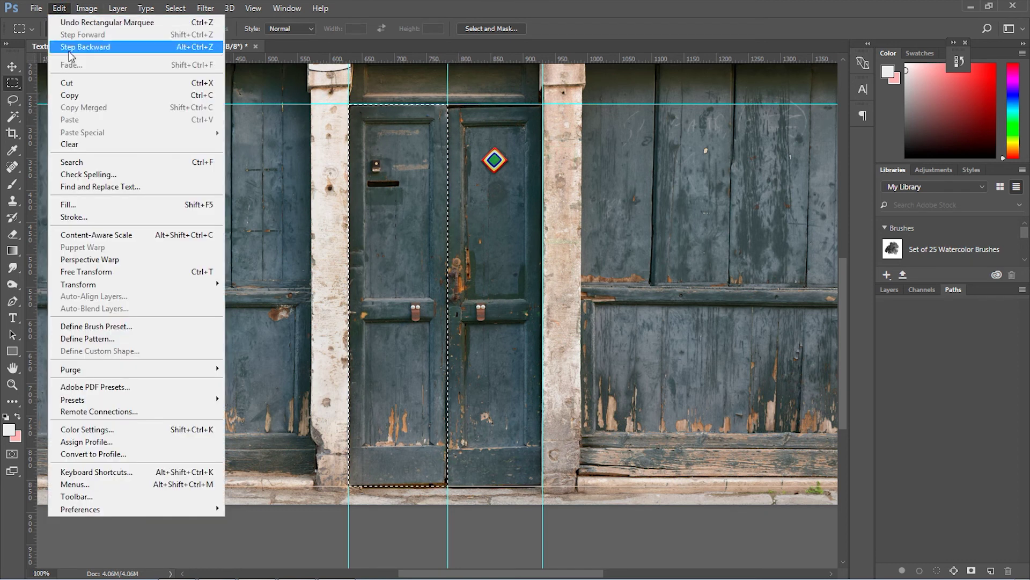
click(69, 95)
click(36, 8)
click(52, 27)
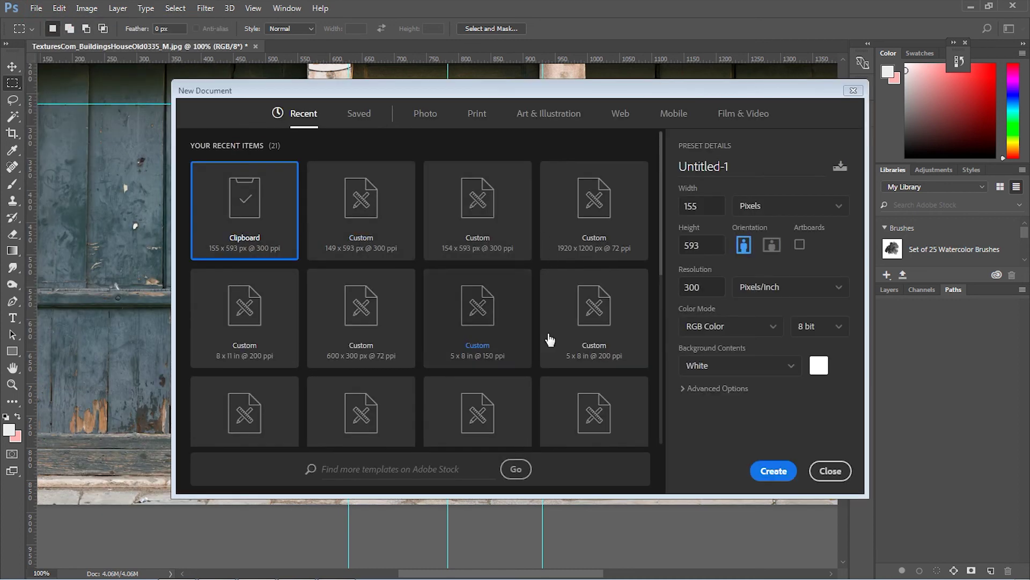
Step: Create the clipboard-sized document and paste the left door leaf into it
click(773, 473)
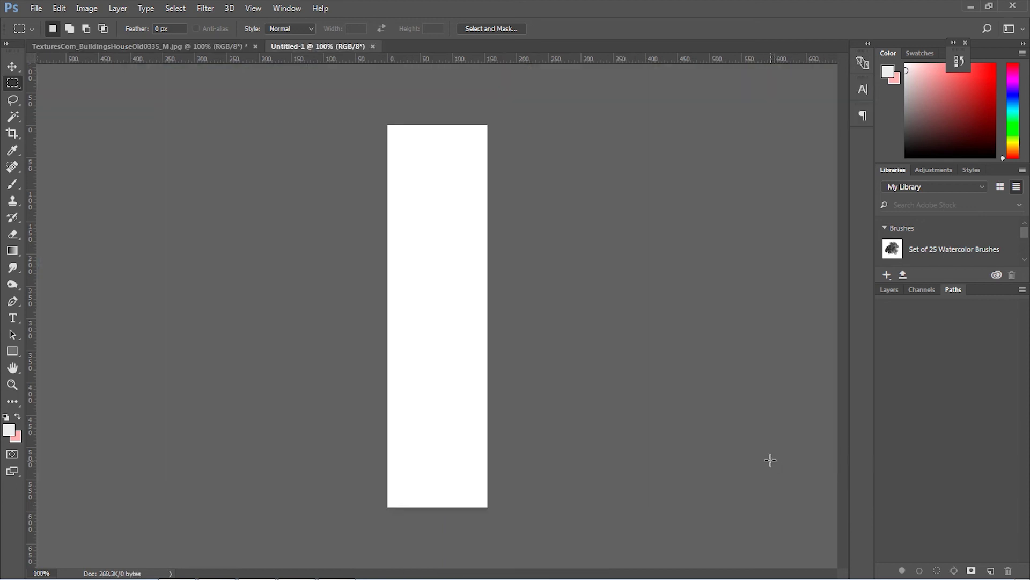
click(60, 8)
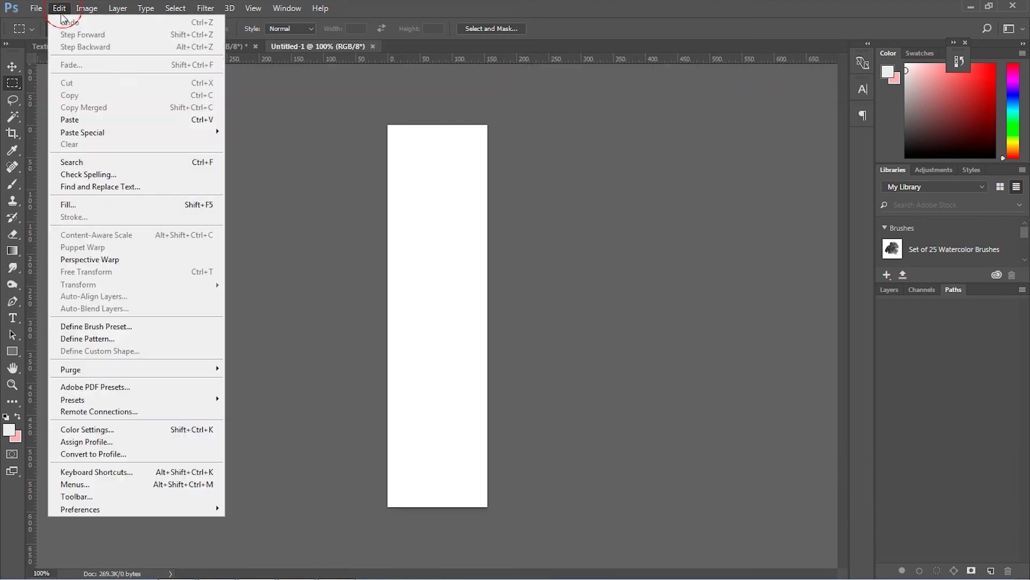
click(86, 114)
Step: Delete the Background layer and rename Layer 1 to 'LT Door'
click(889, 291)
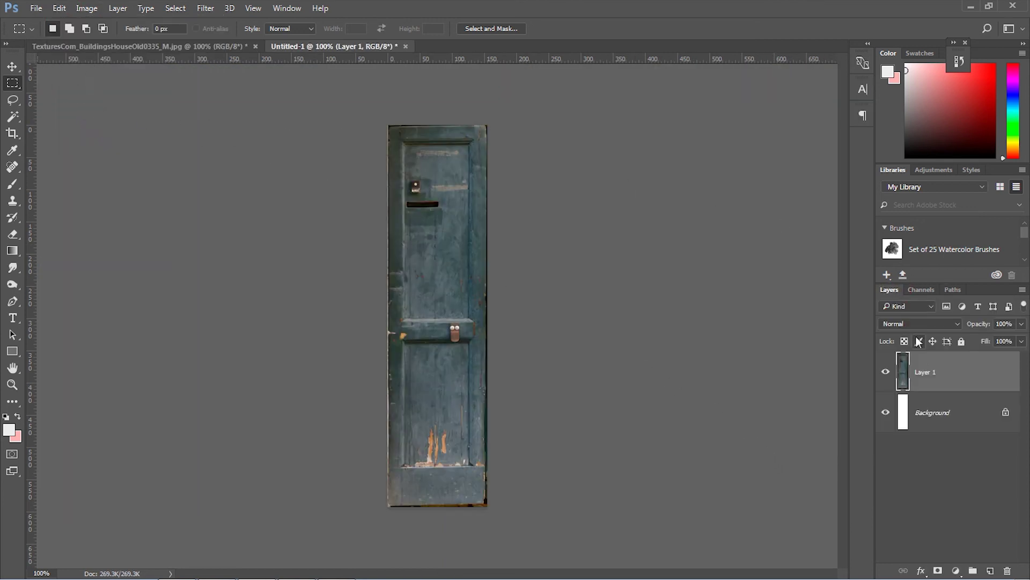
click(934, 412)
key(Delete)
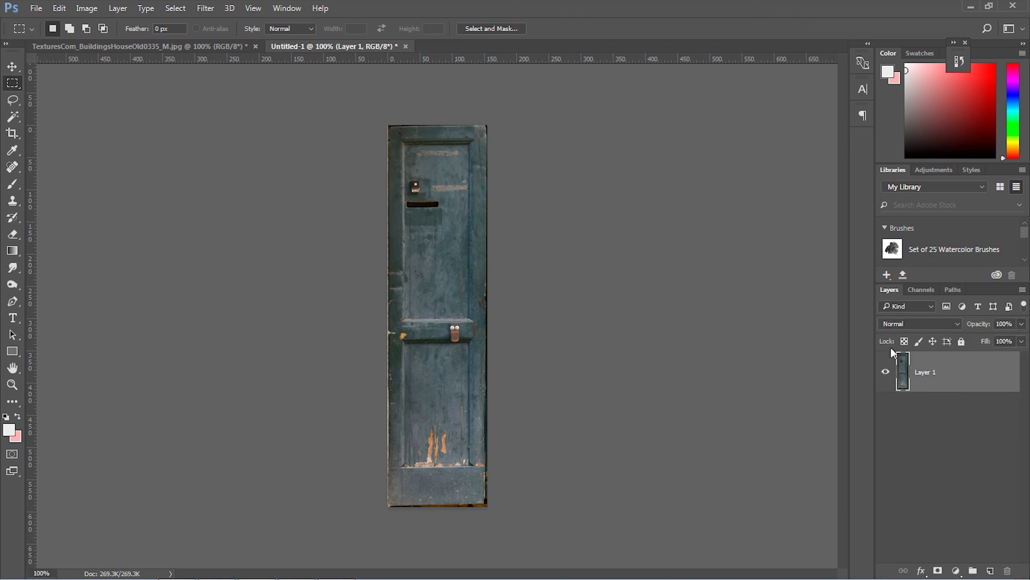
double_click(926, 373)
text(LT Door)
key(Return)
click(12, 169)
Step: With the Spot Healing Brush at 300% zoom, heal the dark border along the door's top
right_click(12, 169)
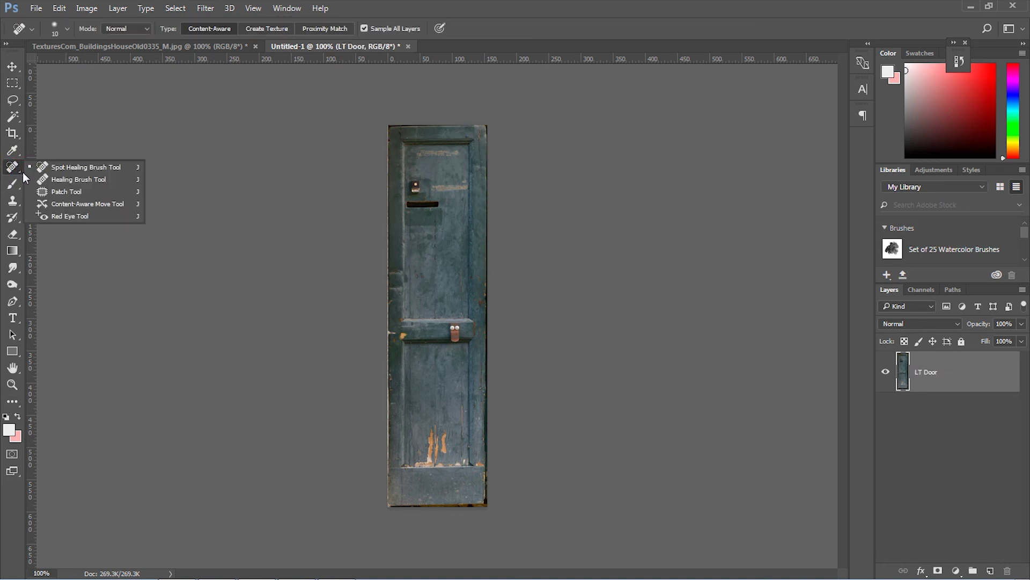
click(67, 168)
key(ctrl+plus)
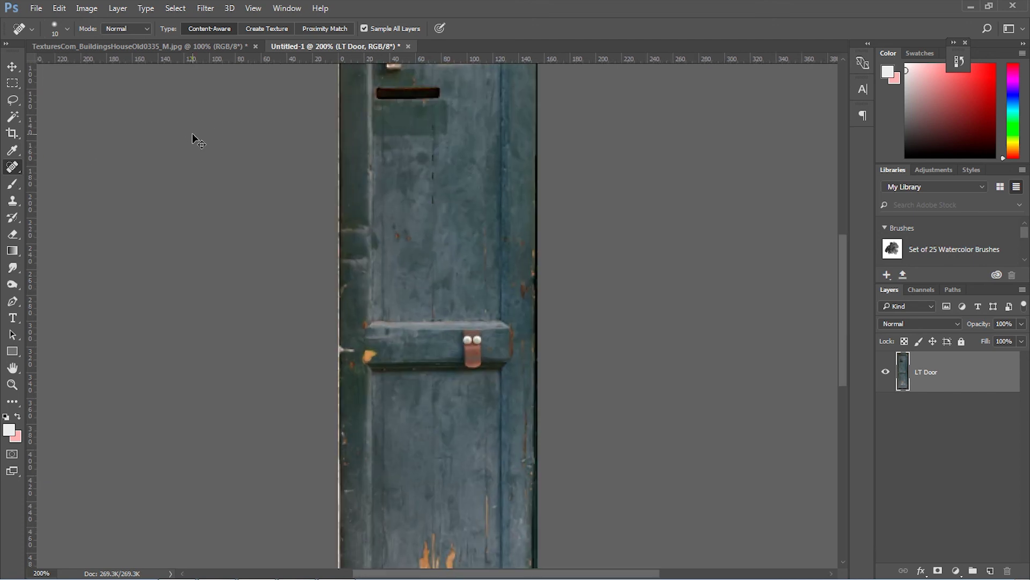
drag(448, 156, 453, 424)
key(ctrl+plus)
mouse_move(562, 148)
mouse_down()
mouse_move(331, 145)
mouse_move(424, 150)
mouse_up()
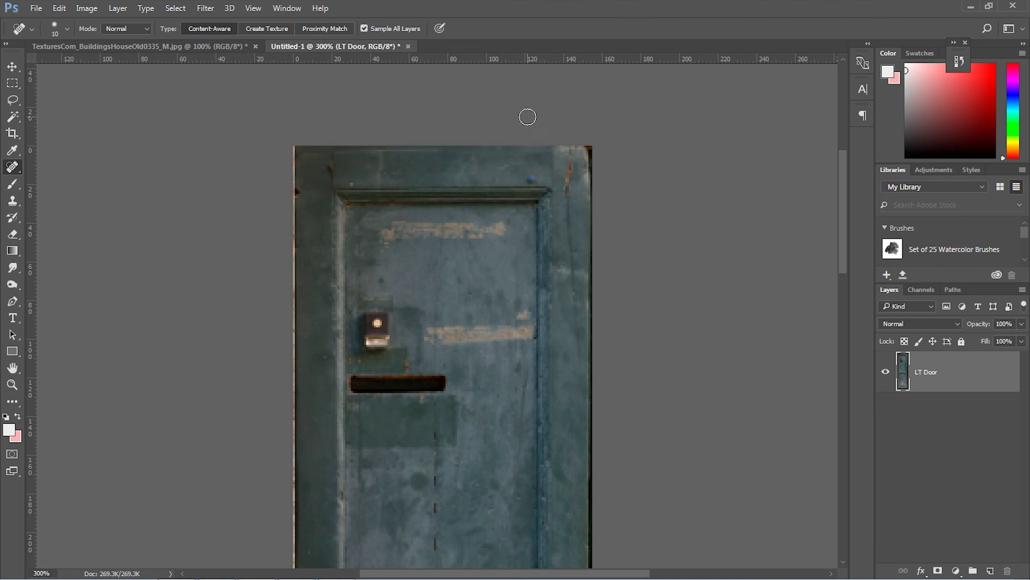
mouse_move(313, 149)
mouse_down()
mouse_move(503, 146)
mouse_move(354, 154)
mouse_up()
mouse_move(293, 148)
mouse_down()
mouse_move(296, 184)
mouse_move(289, 143)
mouse_move(294, 405)
mouse_up()
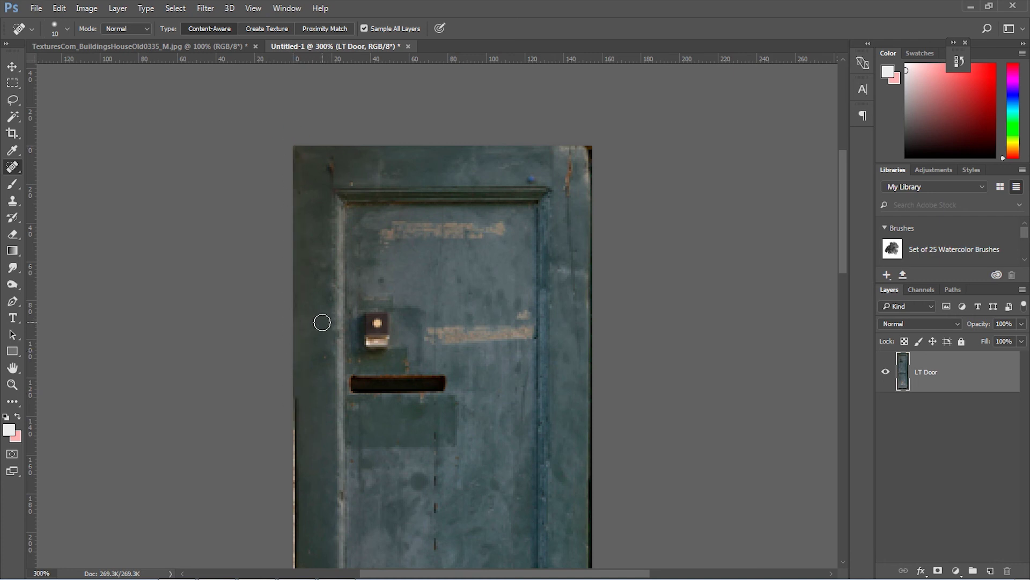
Step: Heal the dark left edge of the door from top to bottom
drag(320, 326, 325, 214)
drag(324, 177, 324, 384)
mouse_move(368, 292)
mouse_down()
mouse_move(333, 219)
mouse_move(328, 156)
mouse_up()
drag(307, 239, 307, 399)
drag(340, 295, 339, 184)
mouse_move(315, 267)
mouse_down()
mouse_move(317, 357)
mouse_move(343, 301)
mouse_move(358, 155)
mouse_up()
drag(333, 188, 333, 472)
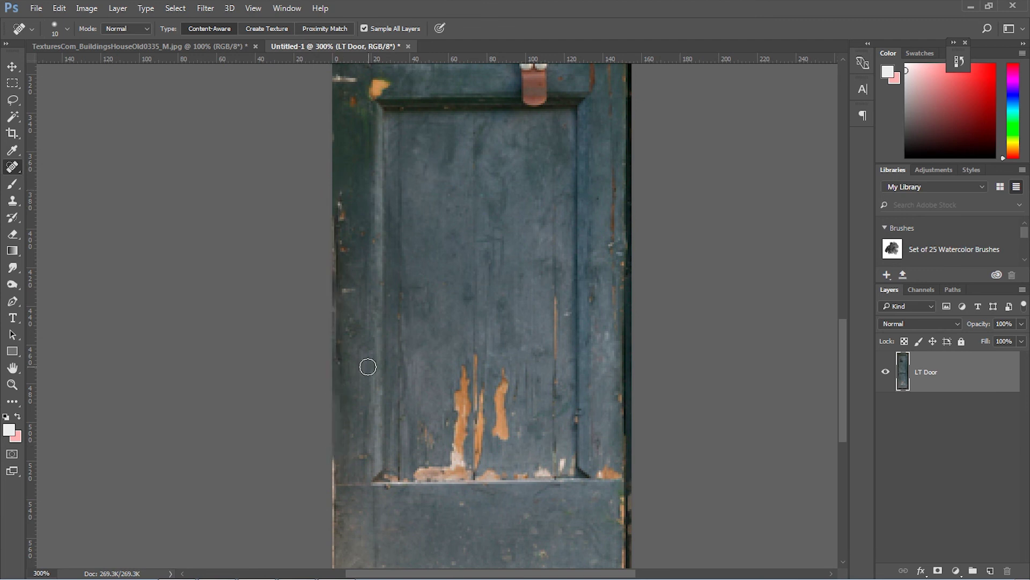
drag(334, 207, 331, 338)
scroll(344, 279, down, 5)
drag(330, 275, 332, 425)
Step: Heal the dark strip along the door's bottom and up its lower right edge
mouse_move(462, 419)
mouse_down()
mouse_move(654, 419)
mouse_move(655, 408)
mouse_up()
drag(621, 376, 618, 425)
drag(623, 307, 619, 352)
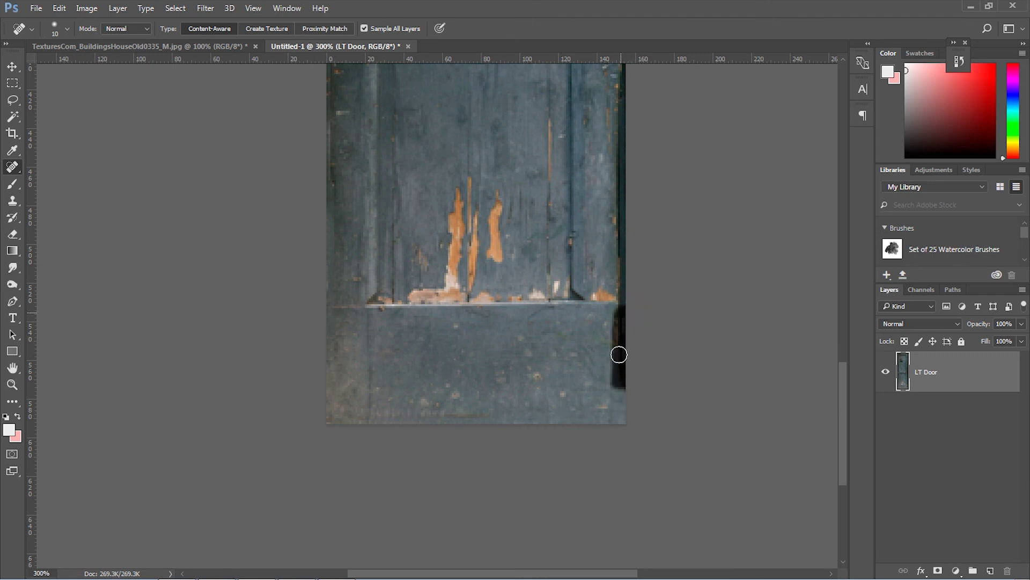
drag(621, 260, 618, 223)
mouse_move(644, 131)
mouse_down()
mouse_move(576, 337)
mouse_move(576, 228)
mouse_move(567, 343)
mouse_move(576, 173)
mouse_move(554, 306)
mouse_up()
Step: Heal the door's right edge around the hinge and slot up to the top corner
drag(548, 189, 545, 306)
drag(580, 151, 536, 214)
mouse_move(534, 311)
mouse_down()
mouse_move(534, 228)
mouse_move(536, 336)
mouse_up()
mouse_move(572, 65)
mouse_down()
mouse_move(522, 345)
mouse_move(530, 156)
mouse_move(529, 293)
mouse_up()
drag(547, 175, 546, 207)
drag(524, 382, 525, 395)
mouse_move(566, 166)
mouse_down()
mouse_move(557, 325)
mouse_move(518, 294)
mouse_move(522, 268)
mouse_up()
mouse_move(518, 166)
mouse_down()
mouse_move(516, 211)
mouse_move(526, 97)
mouse_up()
drag(521, 152, 522, 217)
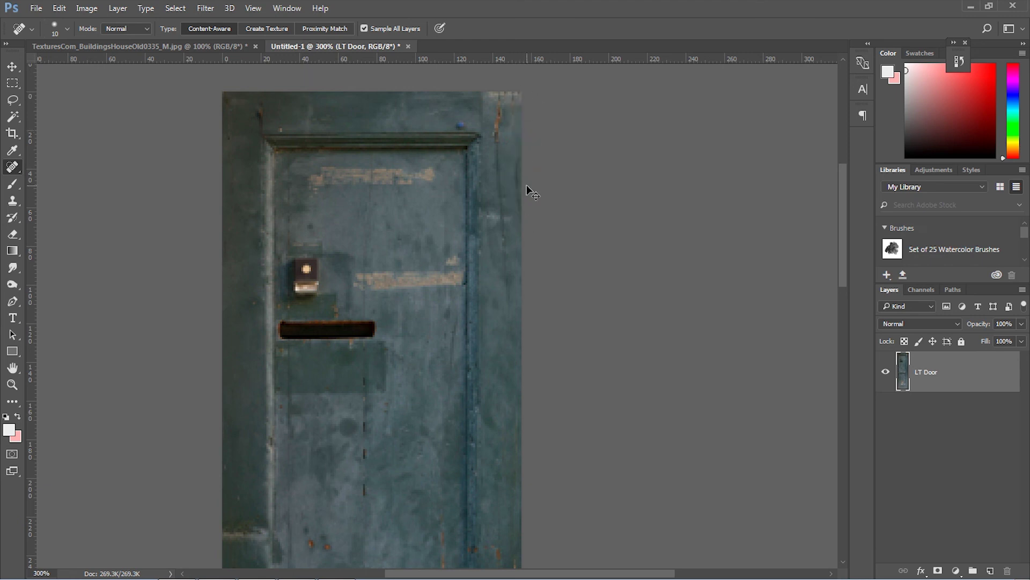
Step: Zoom out to review the retouched LT Door layer, then zoom back in on its top
key(ctrl+1)
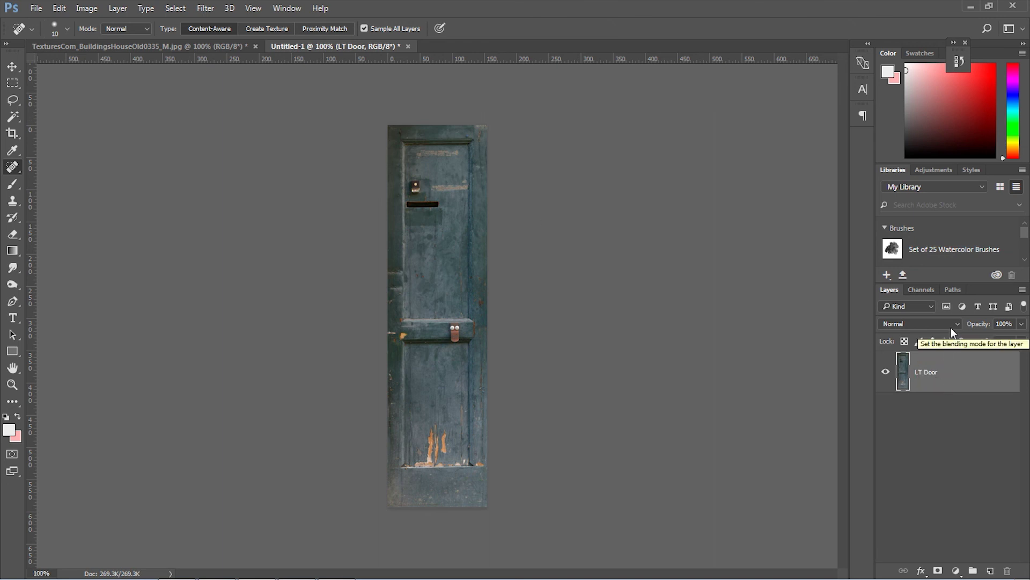
click(938, 376)
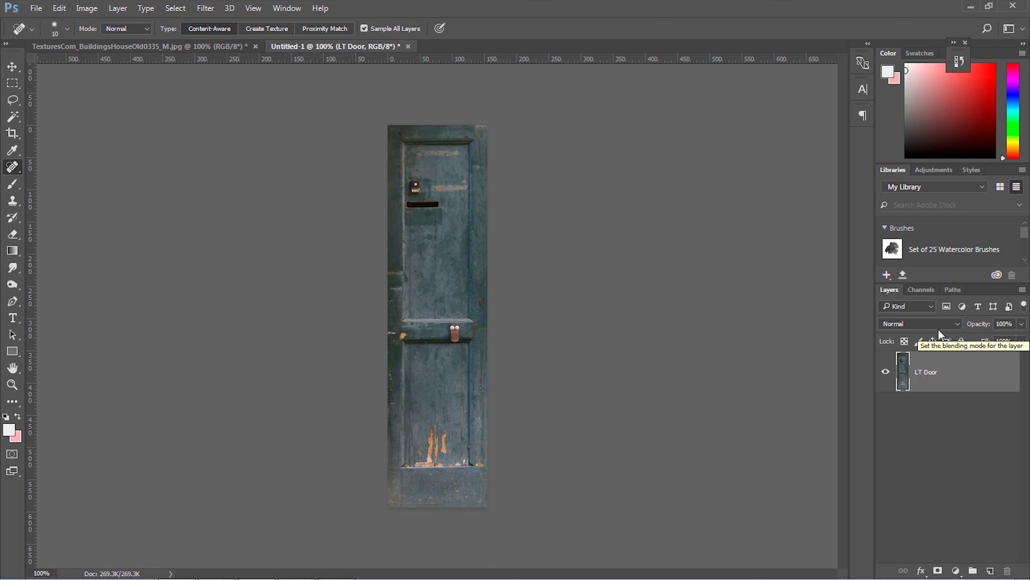
key(ctrl+plus)
drag(481, 184, 485, 407)
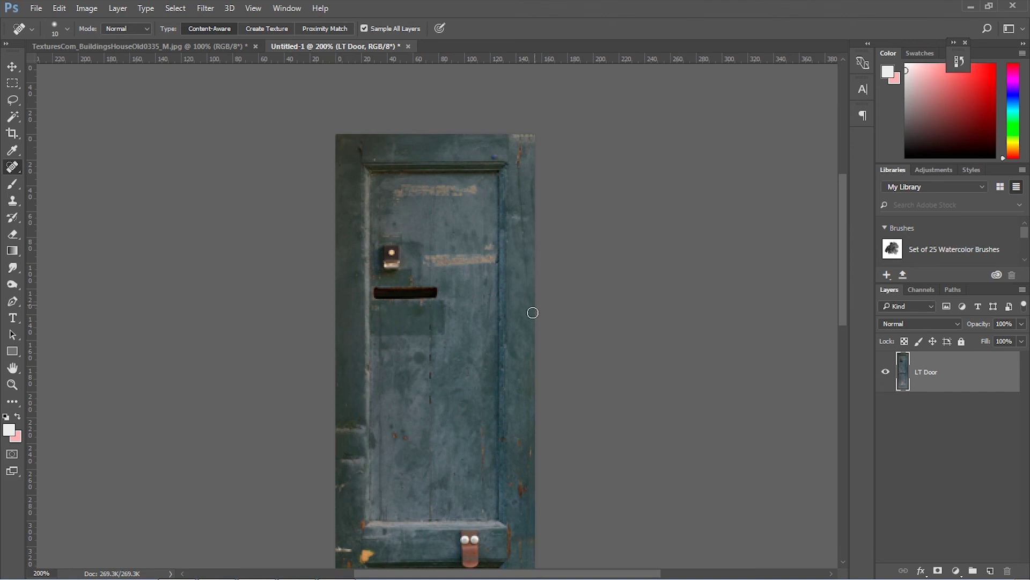
scroll(532, 312, down, 10)
scroll(502, 334, up, 8)
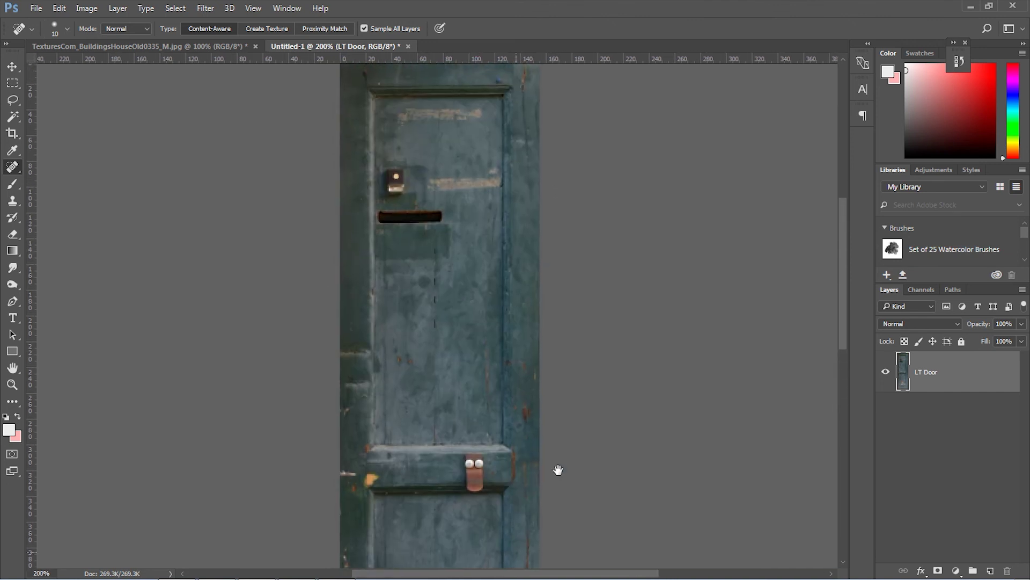
scroll(548, 292, up, 5)
key(ctrl+plus)
drag(452, 210, 423, 268)
key(m)
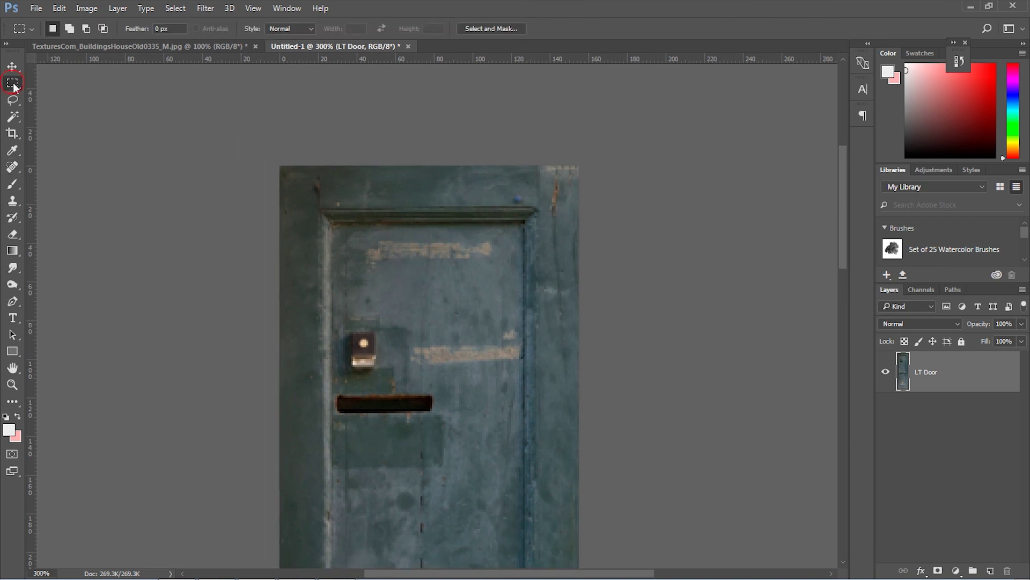
Step: Copy the door's top strip onto a new layer named 'Top'
drag(279, 166, 287, 174)
drag(457, 190, 591, 191)
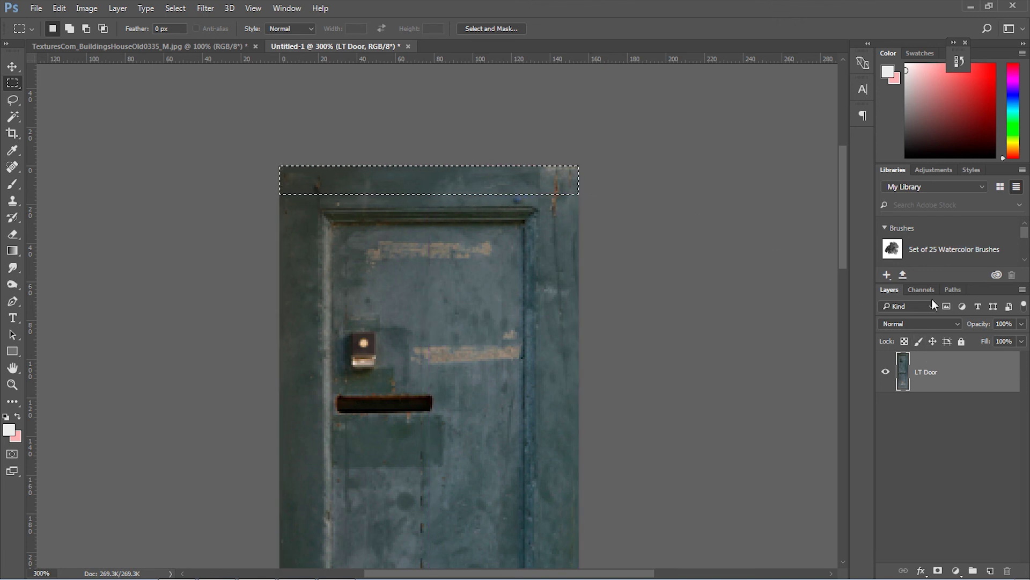
key(ctrl+j)
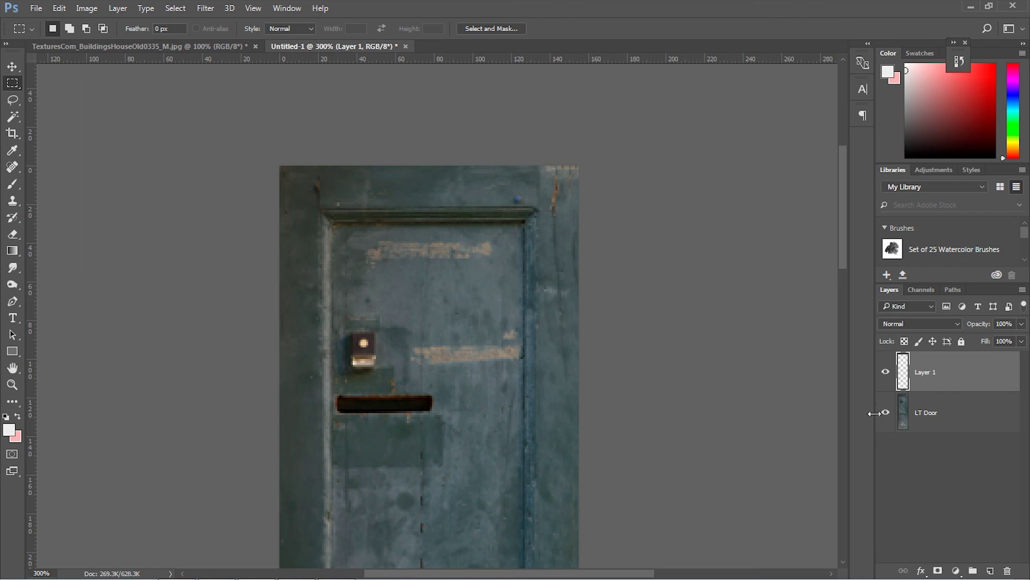
click(881, 415)
click(886, 412)
double_click(925, 371)
text(Top)
key(Return)
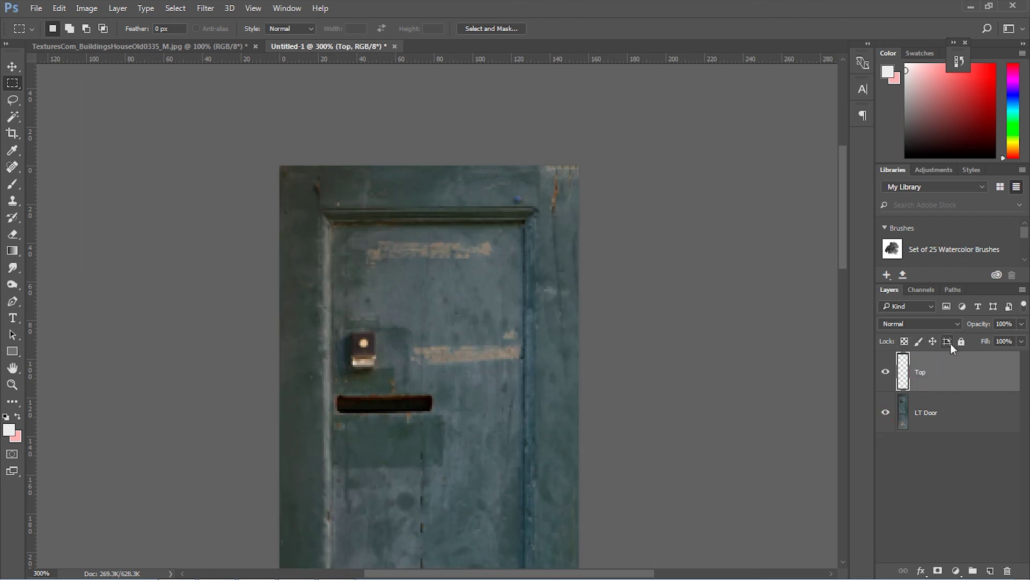
Step: Copy the door's bottom strip onto a new layer named 'Bottom'
mouse_move(555, 487)
mouse_down()
mouse_move(510, 363)
mouse_move(559, 223)
mouse_up()
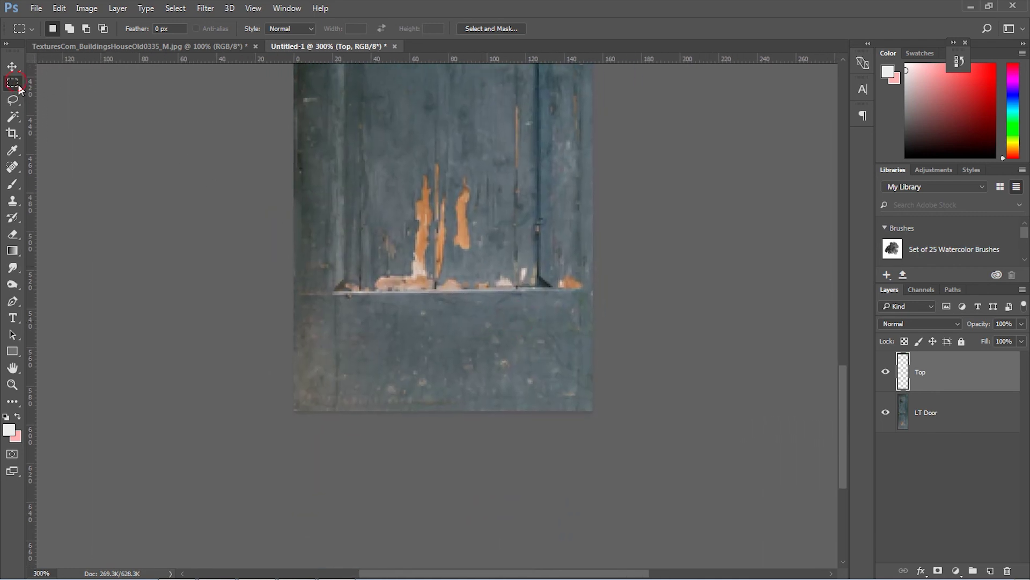
drag(275, 445, 618, 382)
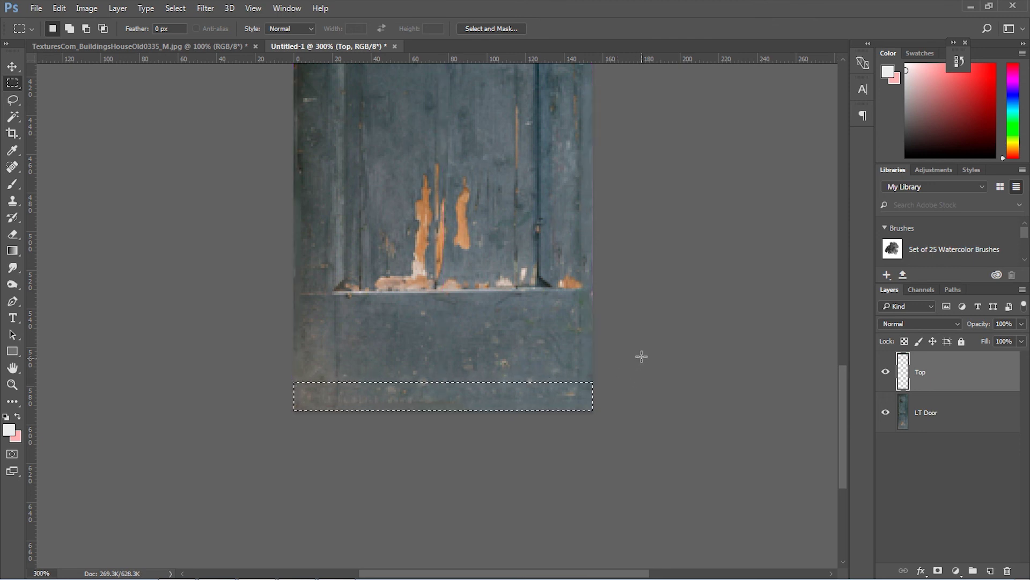
click(930, 414)
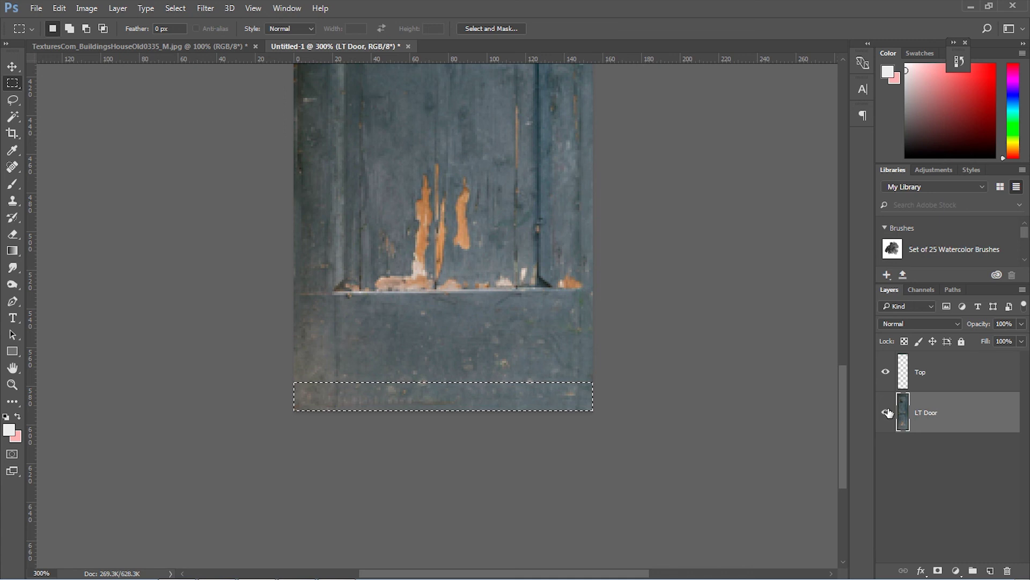
drag(874, 400, 841, 400)
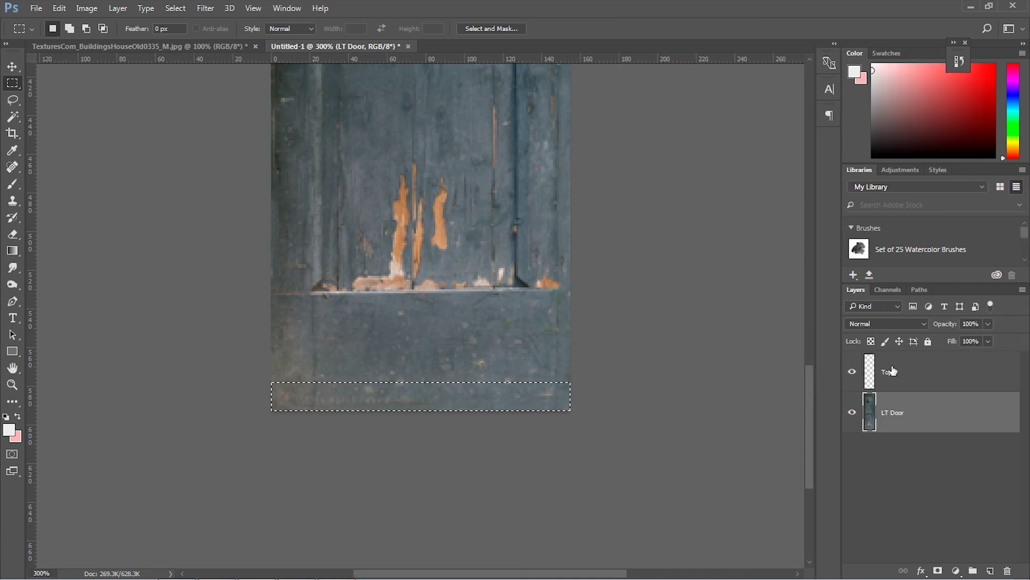
key(ctrl+j)
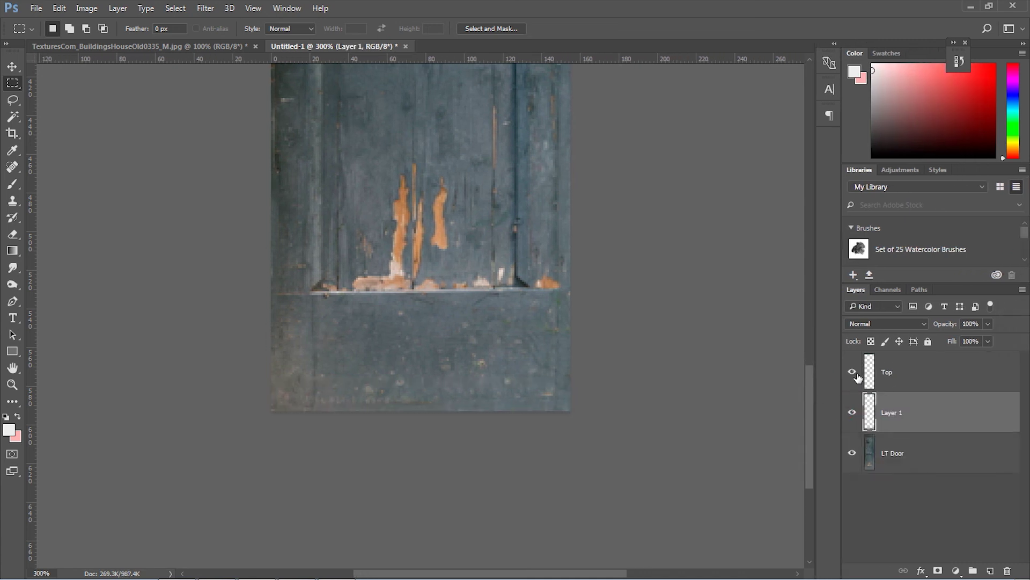
click(852, 452)
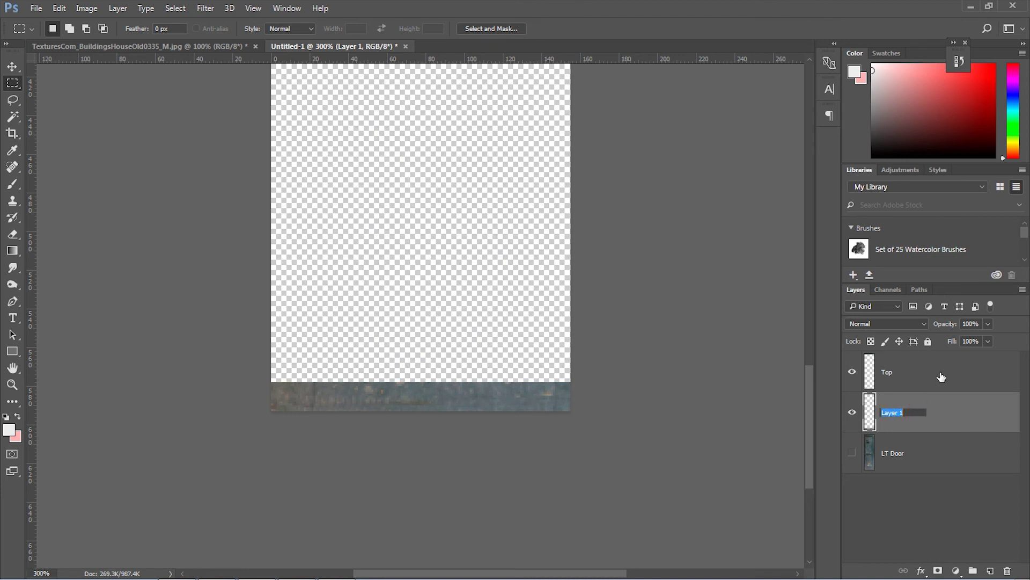
key(Return)
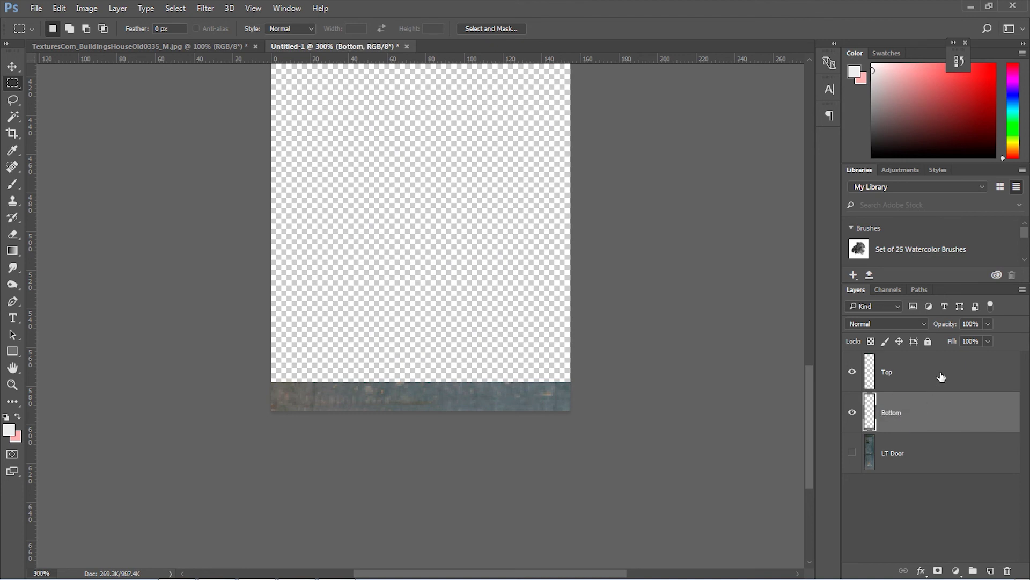
click(854, 453)
Step: Select a thin strip along the left edge of LT Door
drag(533, 256, 583, 295)
scroll(559, 329, up, 5)
scroll(540, 225, right, 2)
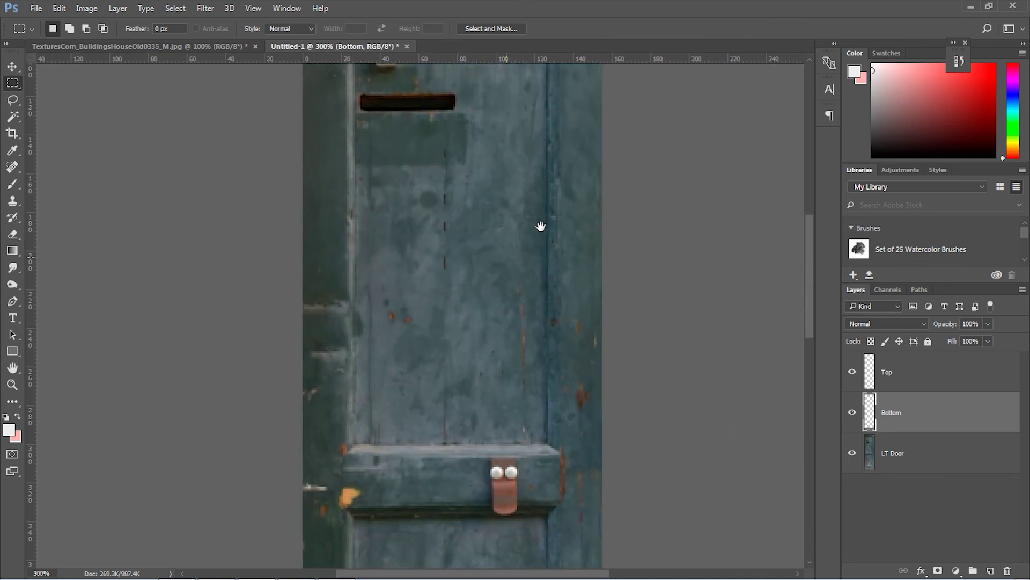
scroll(541, 226, down, 2)
click(901, 459)
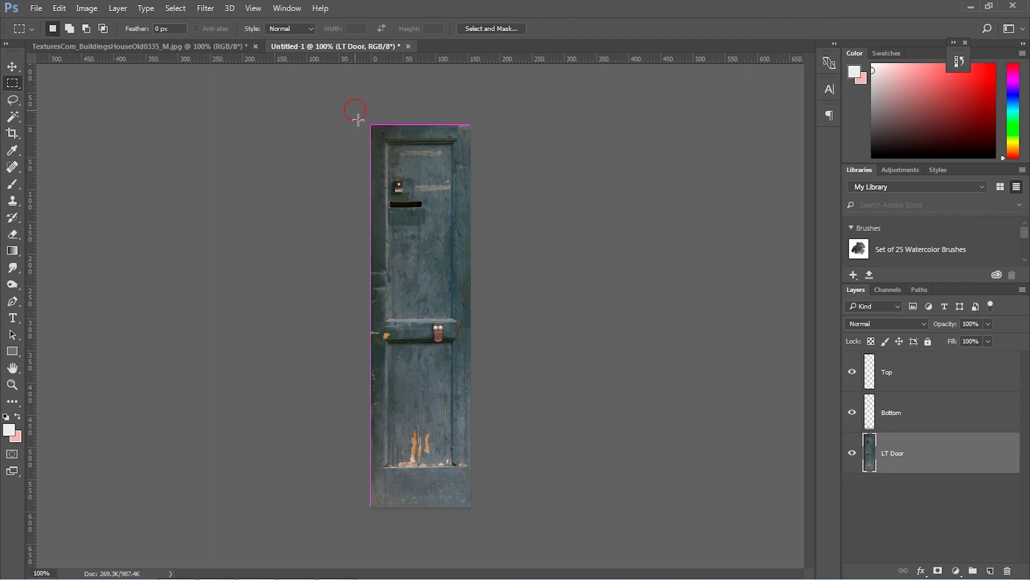
drag(383, 442, 381, 512)
drag(380, 519, 379, 521)
drag(402, 492, 383, 534)
drag(380, 537, 380, 536)
Step: Copy the left-edge strip onto a new layer named 'LT Side'
key(ctrl+j)
click(852, 495)
double_click(893, 454)
text(L)
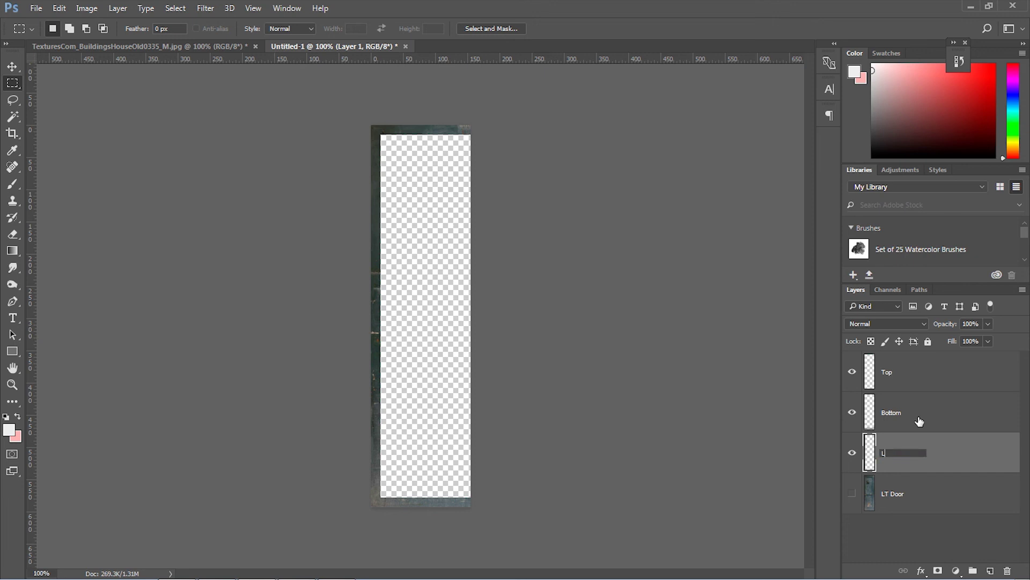
text(T Side)
key(Return)
click(852, 494)
Step: Copy a thin right-edge strip onto a new layer named 'RT Side'
click(889, 501)
drag(537, 111, 462, 535)
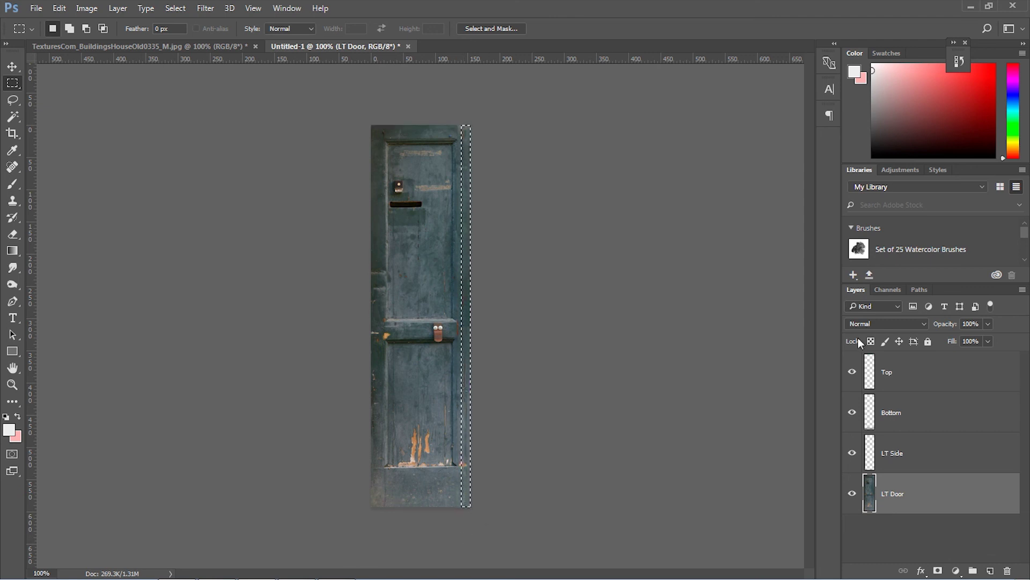
key(ctrl+j)
click(853, 534)
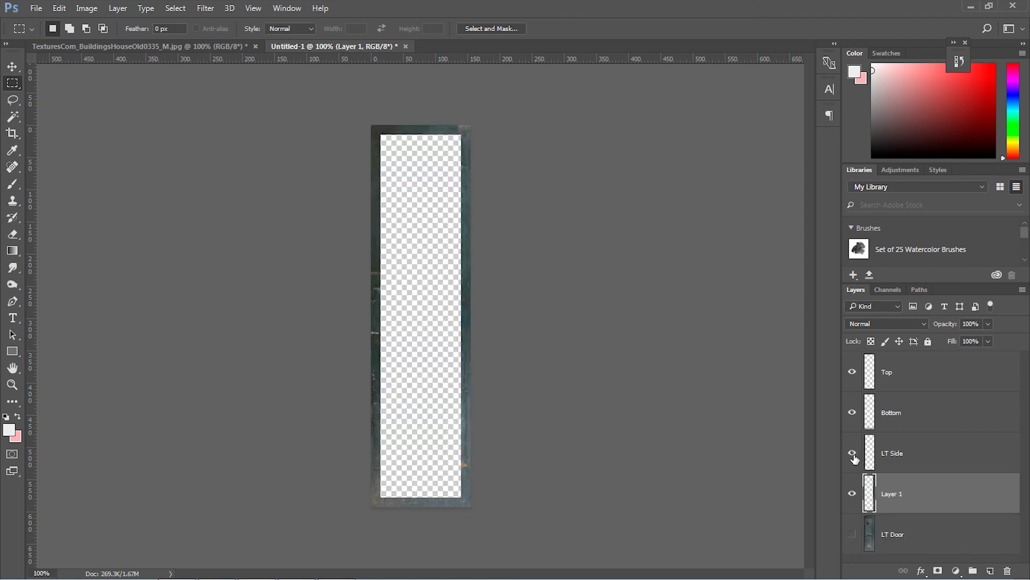
drag(853, 457, 852, 373)
double_click(891, 493)
text(RT Si)
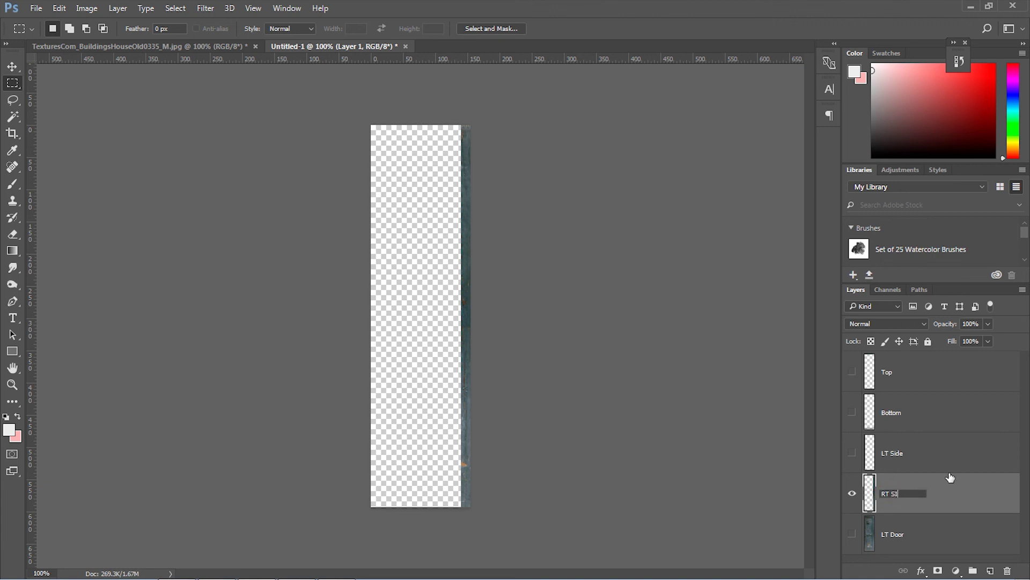
text(de)
key(Return)
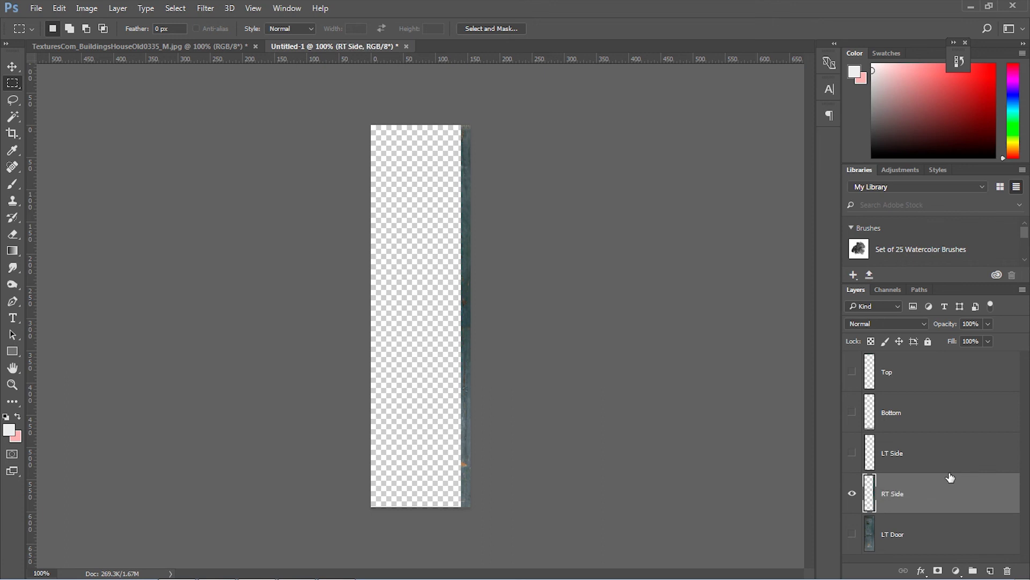
click(852, 493)
click(853, 534)
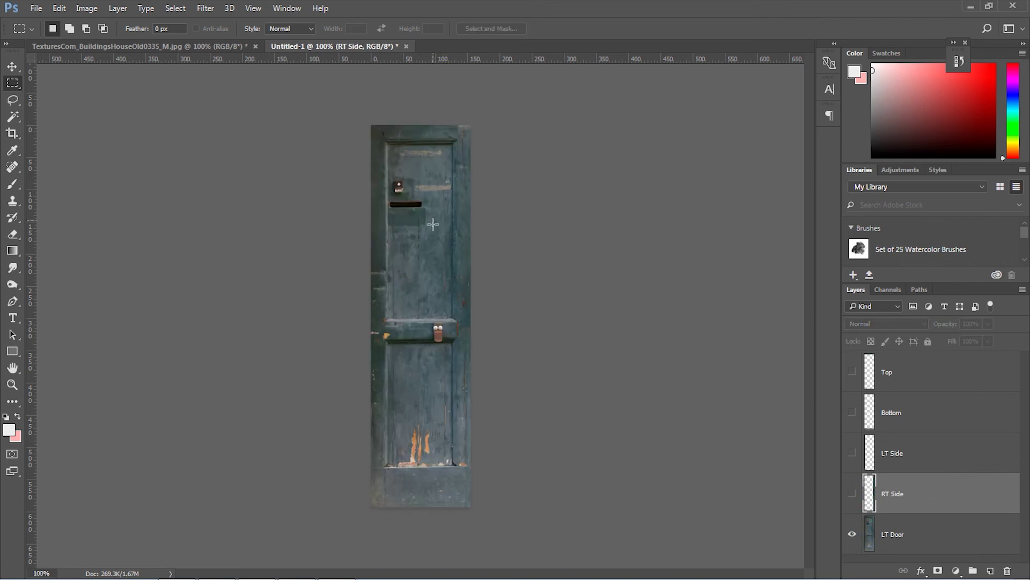
Step: Show all door-part layers, cancel the Save As dialog, and return to the building photo
click(892, 543)
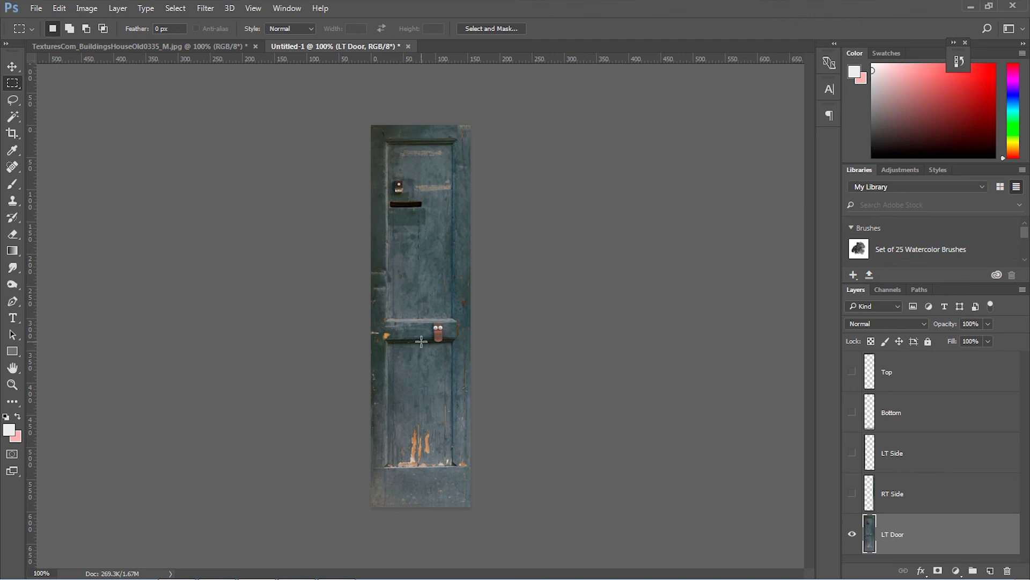
drag(861, 490, 860, 382)
click(36, 8)
click(98, 151)
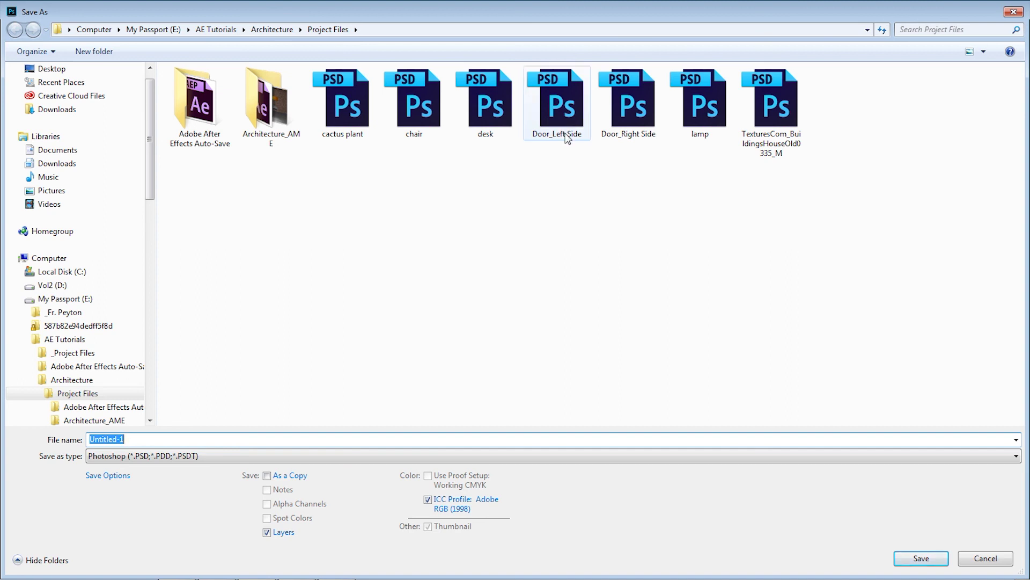
click(1003, 560)
click(215, 45)
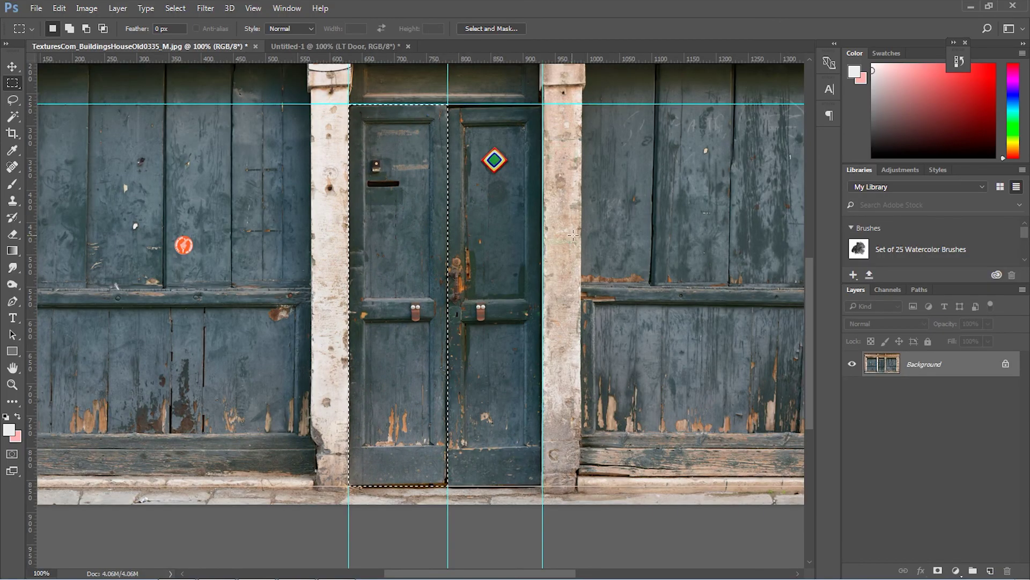
Step: Copy the right door leaf and create a Clipboard-sized 148 x 593 document
key(ctrl+minus)
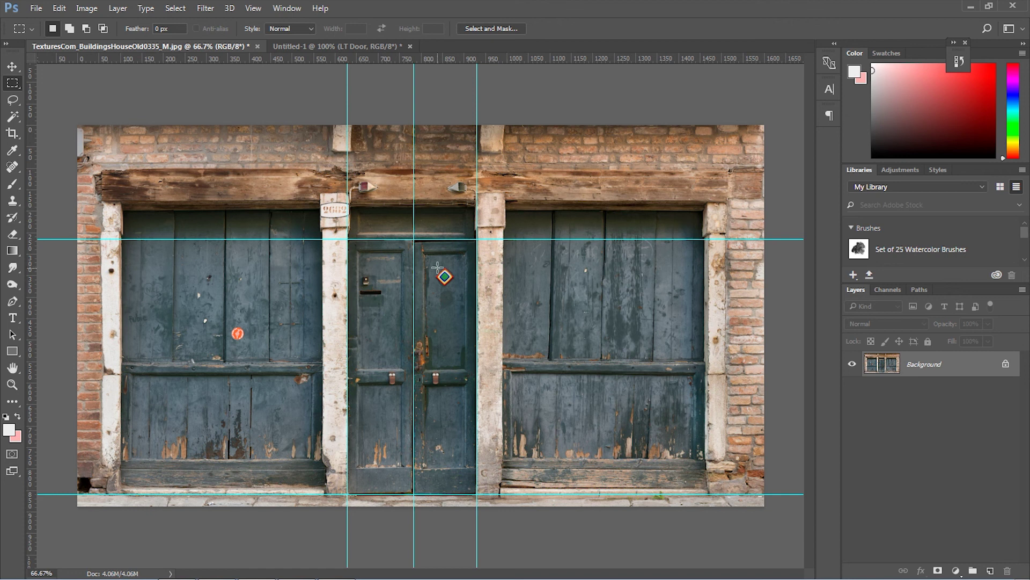
drag(414, 238, 477, 494)
click(60, 8)
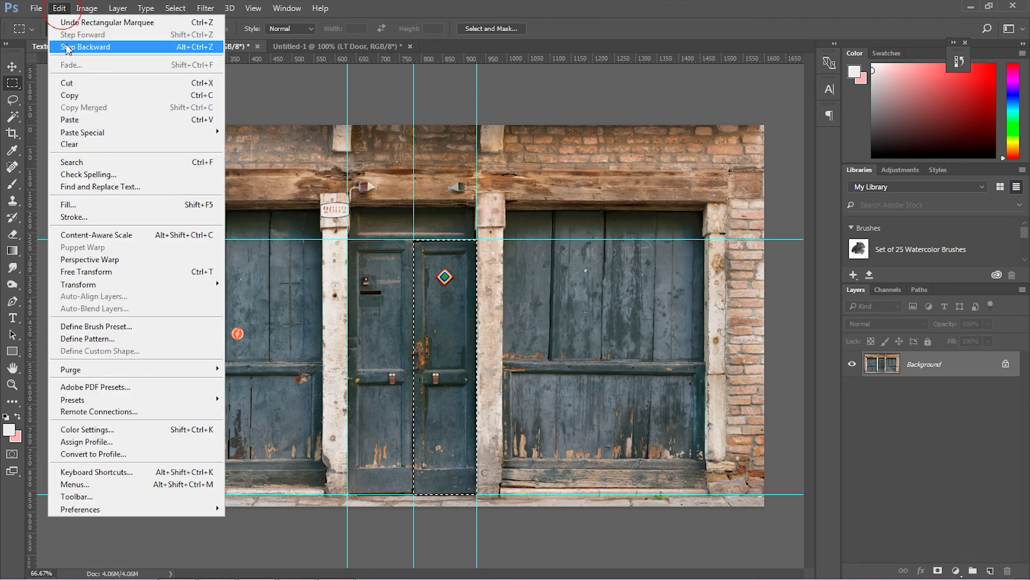
click(69, 95)
click(38, 8)
click(226, 55)
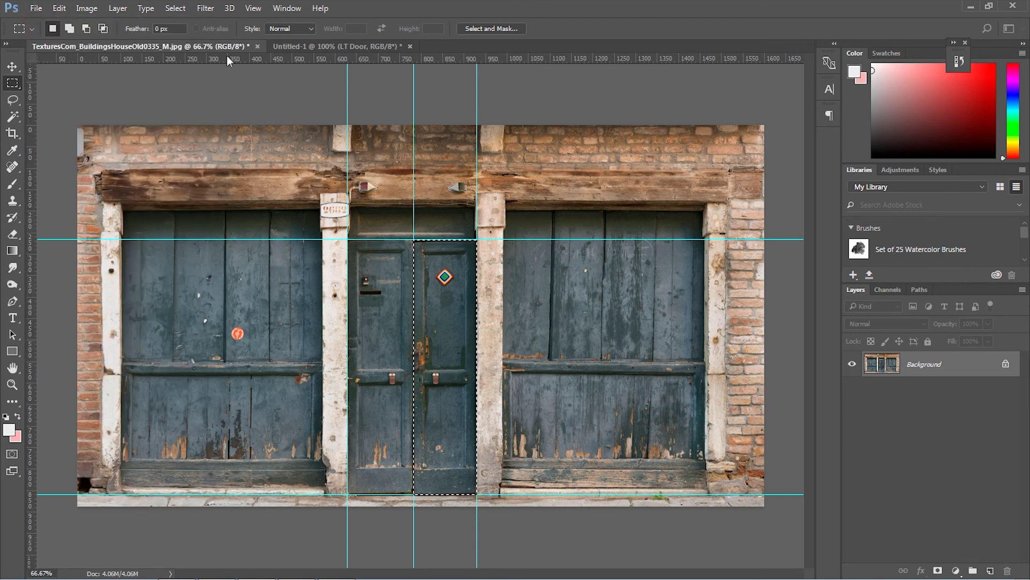
key(ctrl+n)
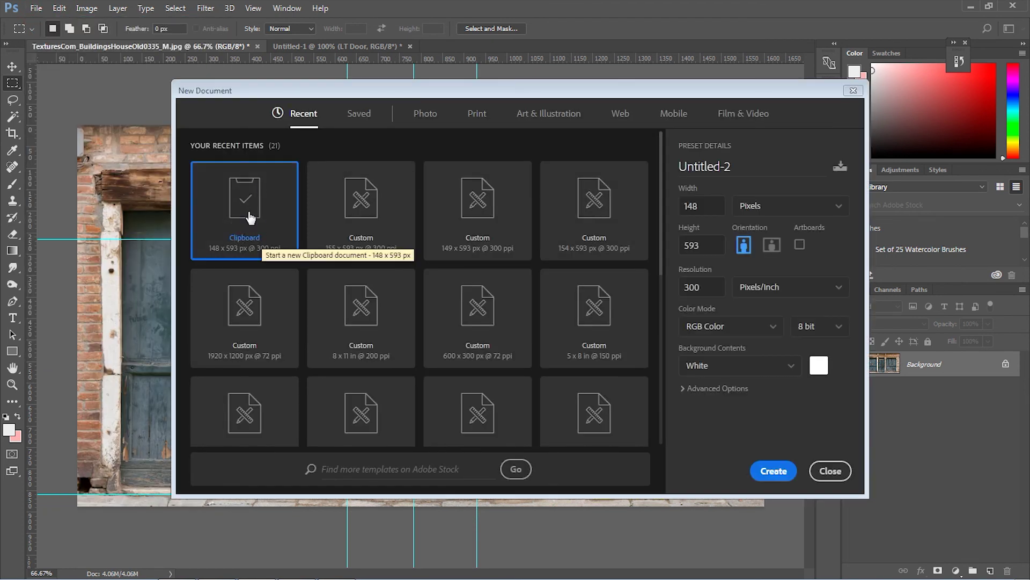
click(773, 471)
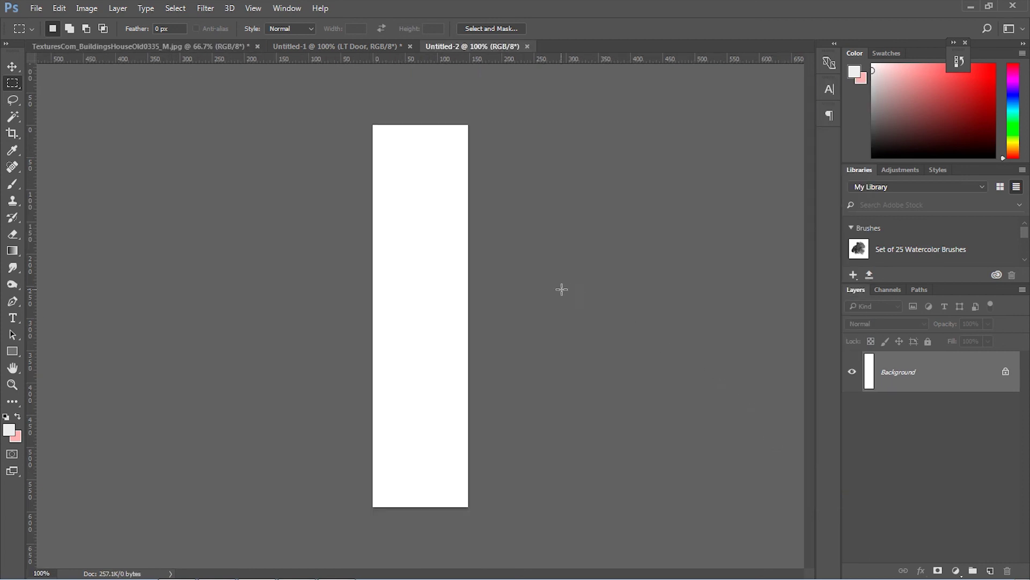
Step: Paste the door panel, close Untitled-2 without saving, and return to the building photo
click(60, 8)
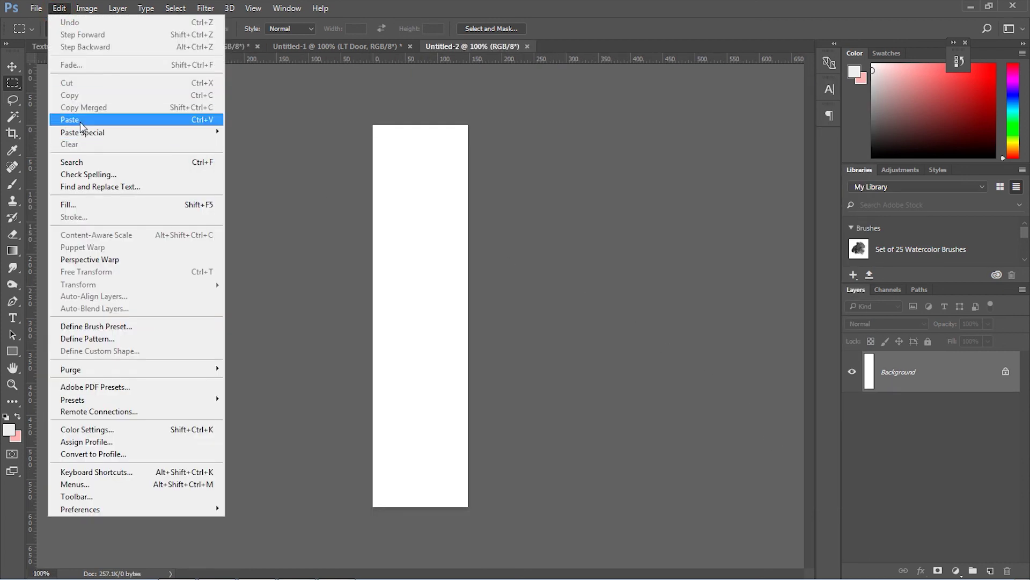
click(73, 115)
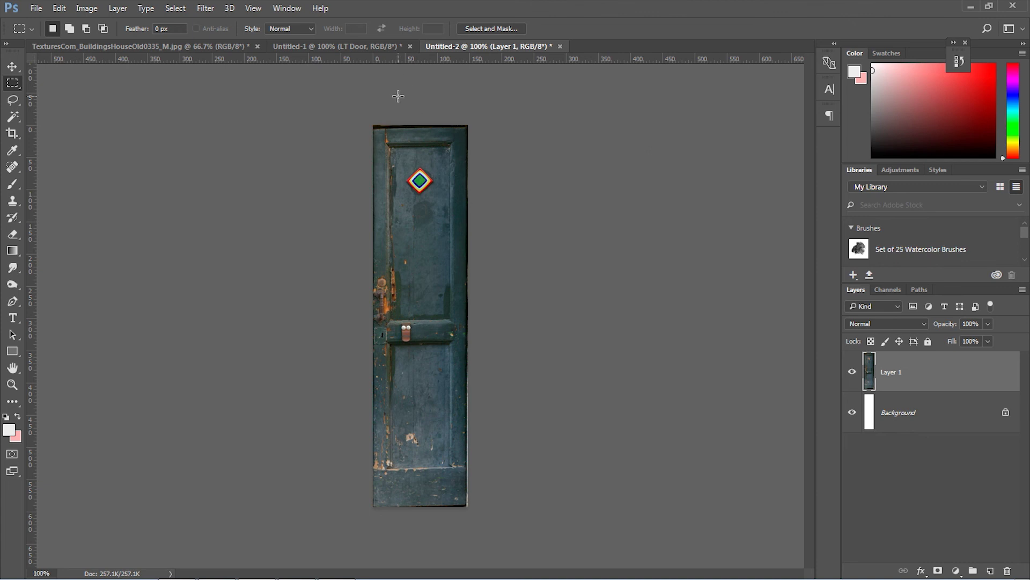
click(327, 46)
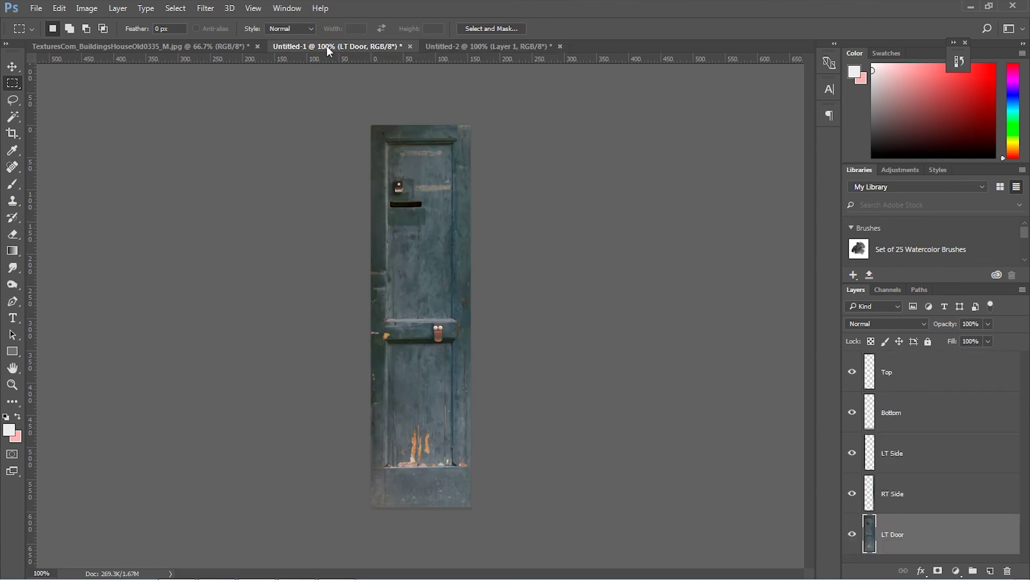
click(512, 47)
click(561, 47)
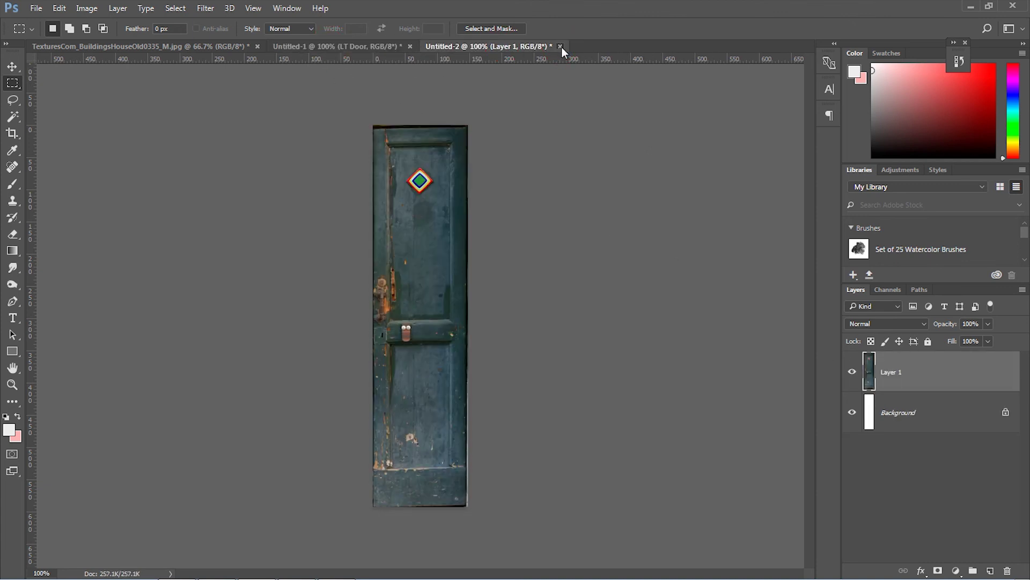
click(461, 227)
click(218, 46)
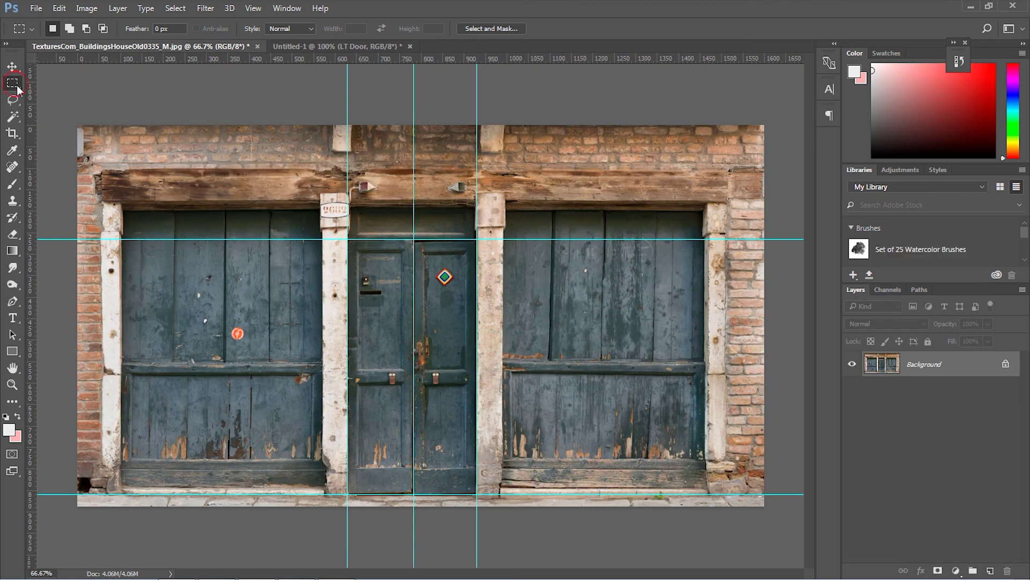
Step: Select the centre double door and turn the locked Background into Layer 0
drag(349, 240, 478, 495)
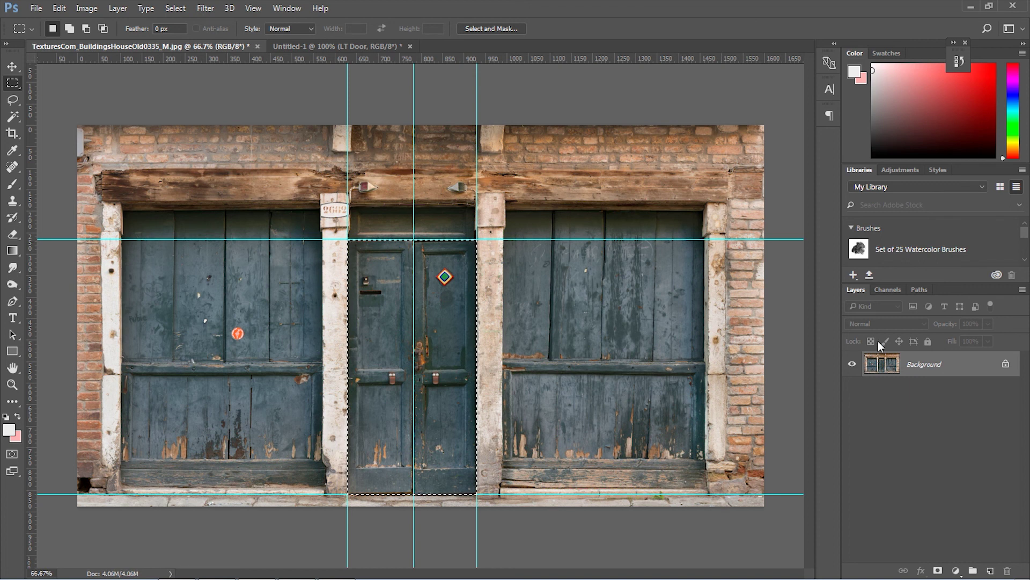
click(883, 363)
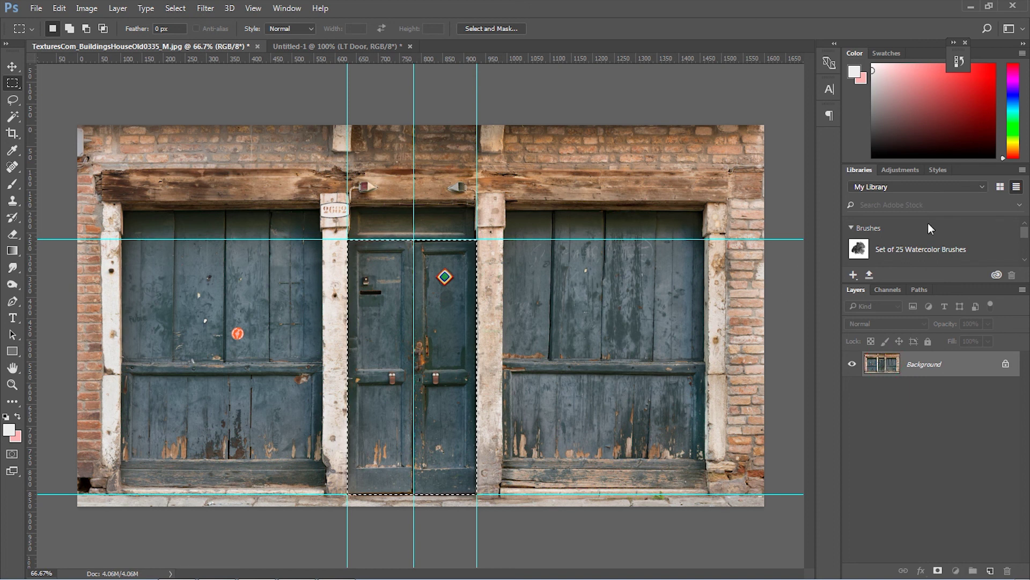
double_click(927, 366)
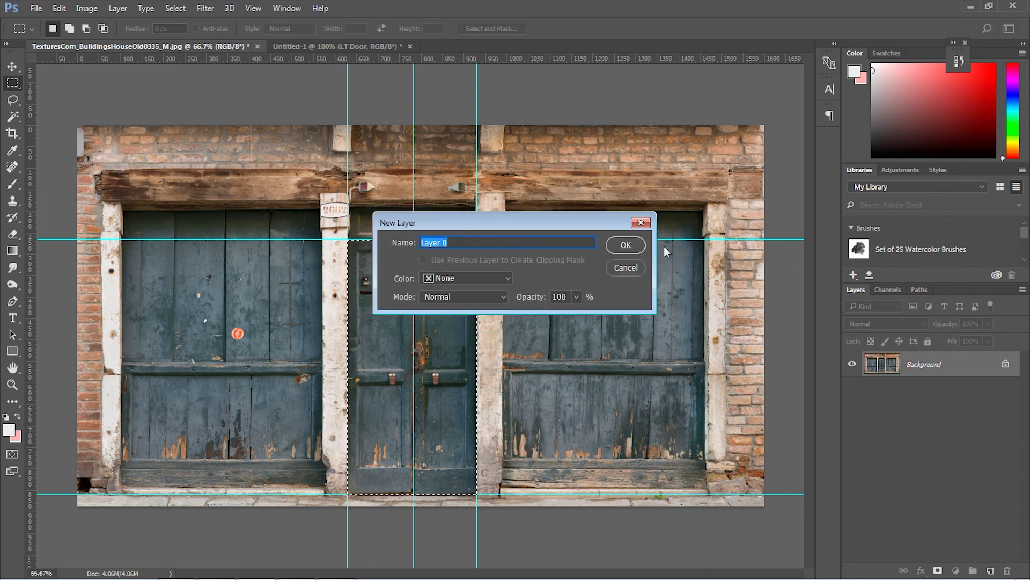
click(626, 246)
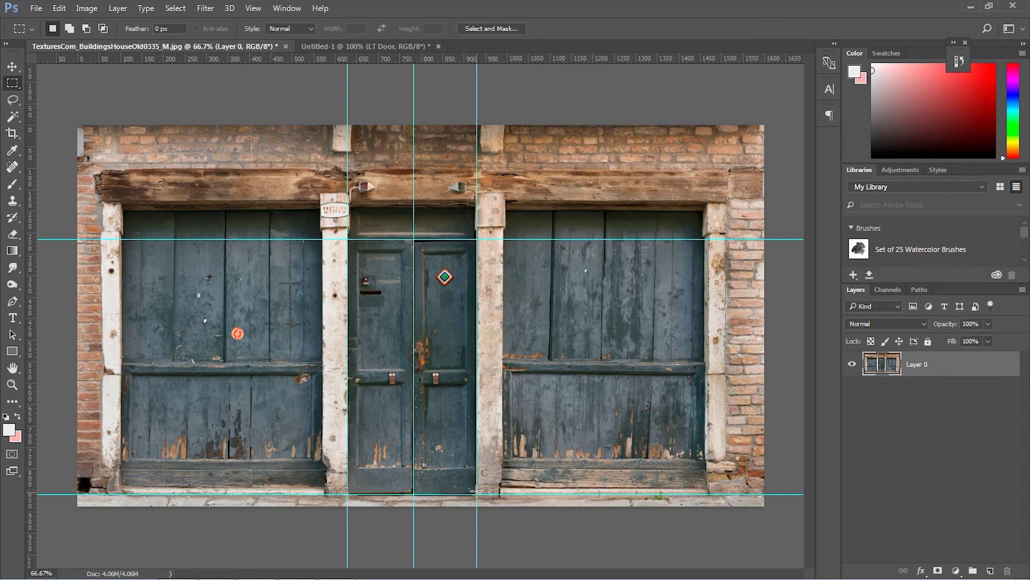
Step: Add a layer mask from the door selection and invert it to hide the centre doors
click(938, 571)
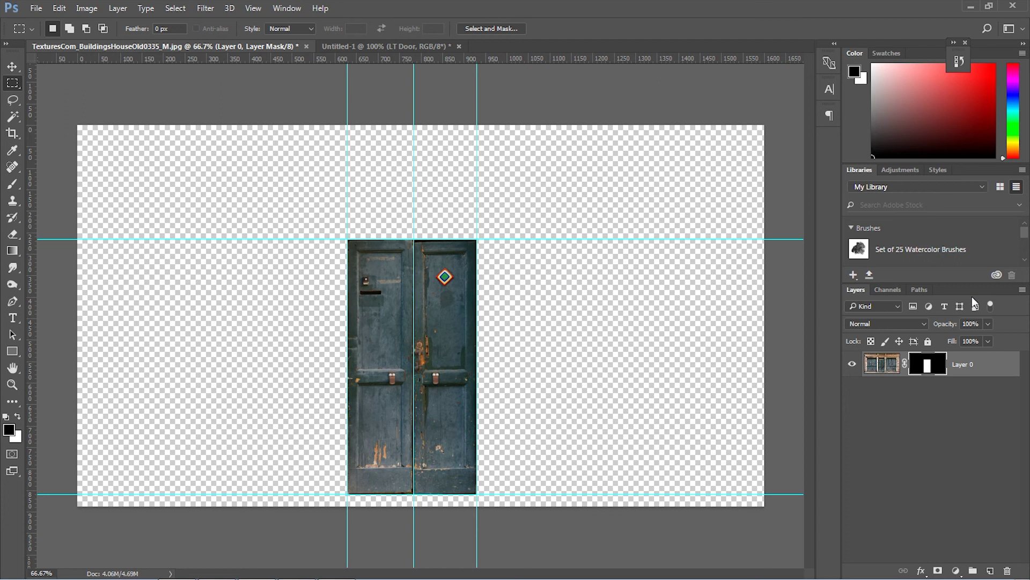
click(881, 371)
click(922, 366)
click(884, 365)
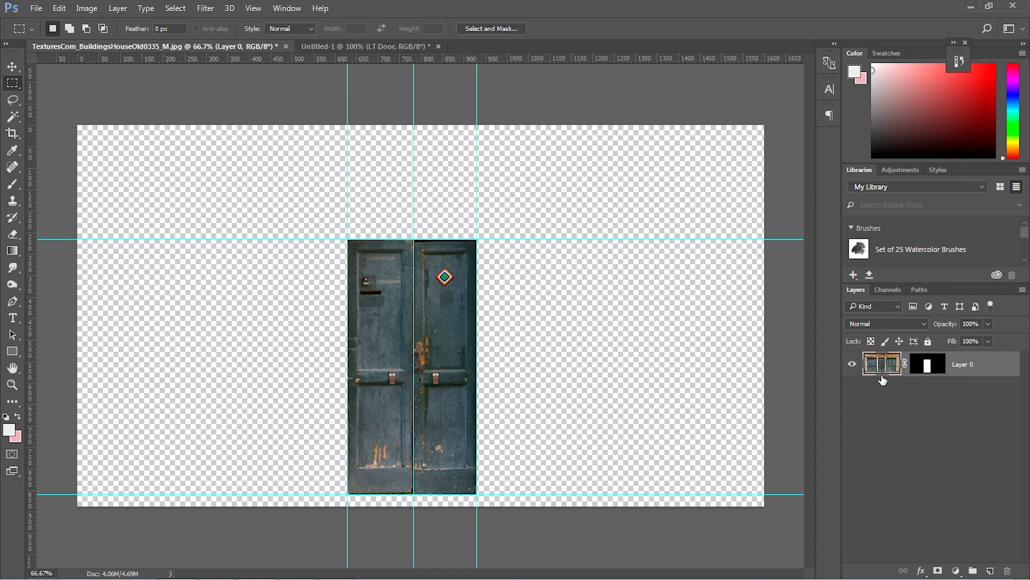
click(933, 365)
key(ctrl+i)
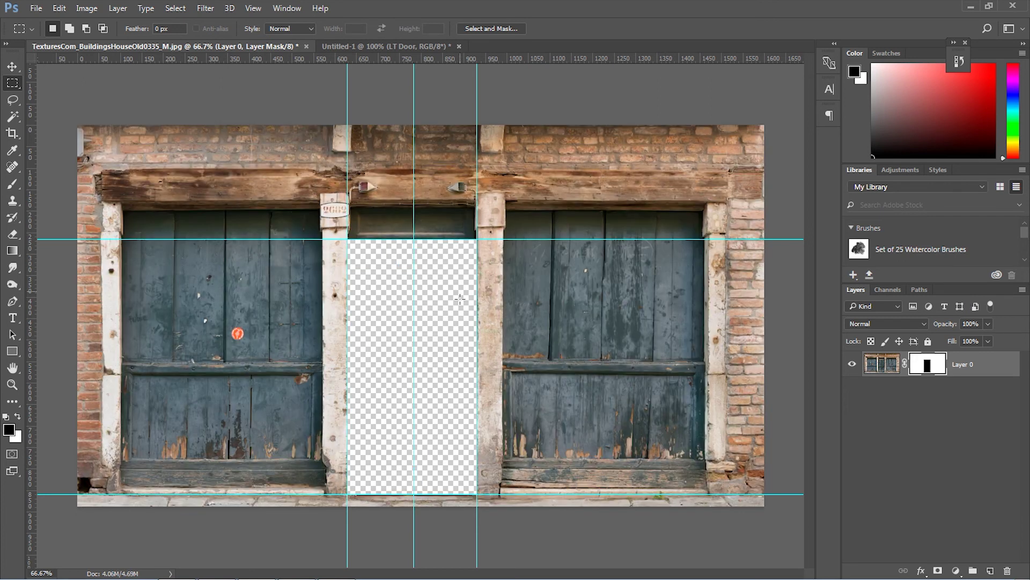
Step: Add a pink-filled test layer below Layer 0, then delete it
key(ctrl+shift+alt+n)
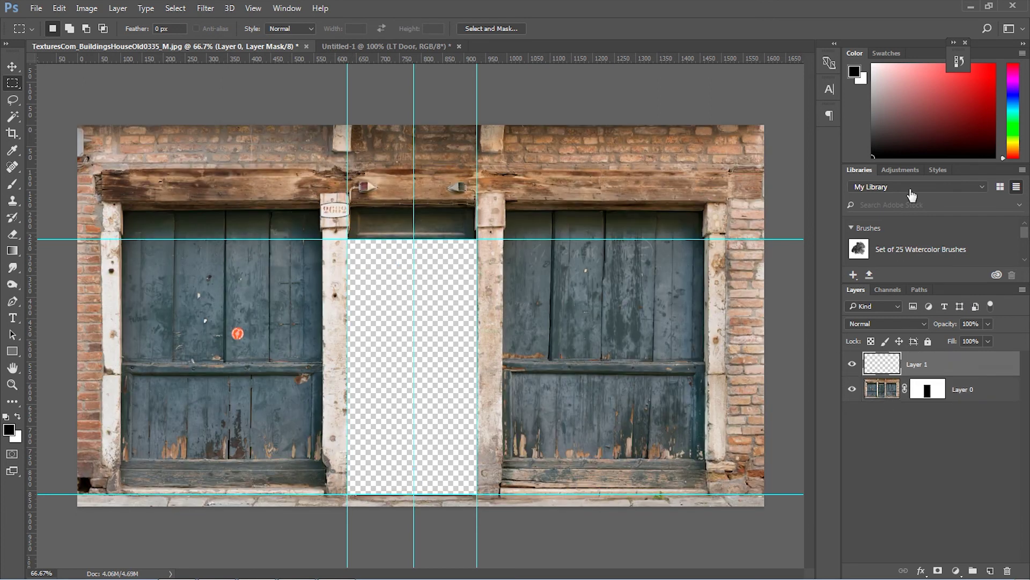
key(ctrl+bracketleft)
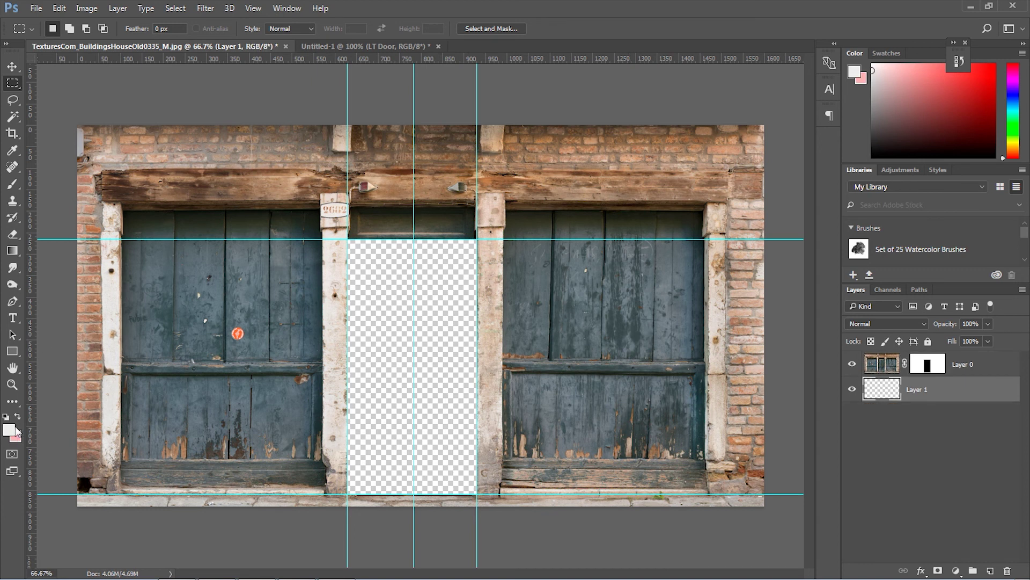
key(x)
key(shift+BackSpace)
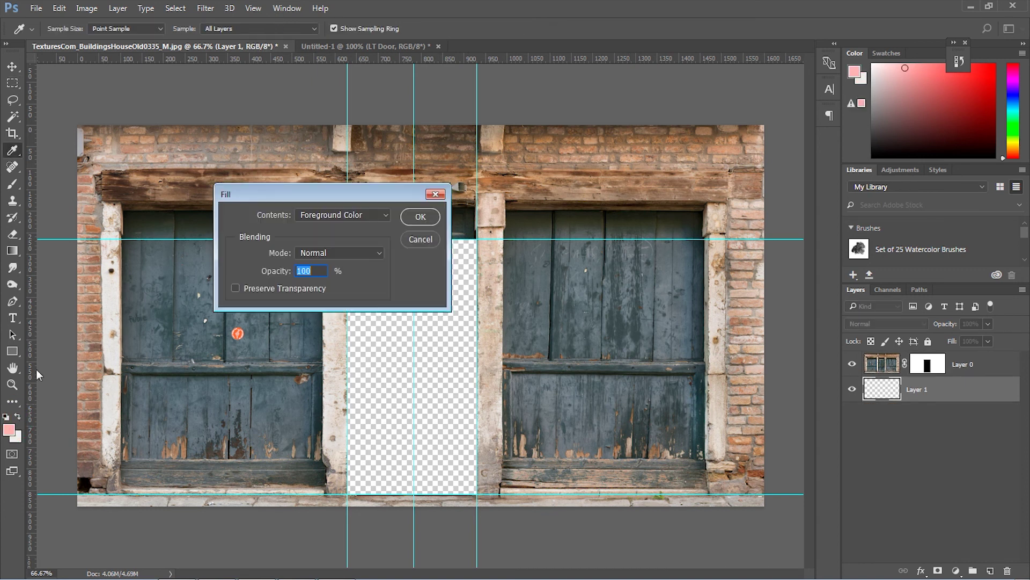
click(416, 213)
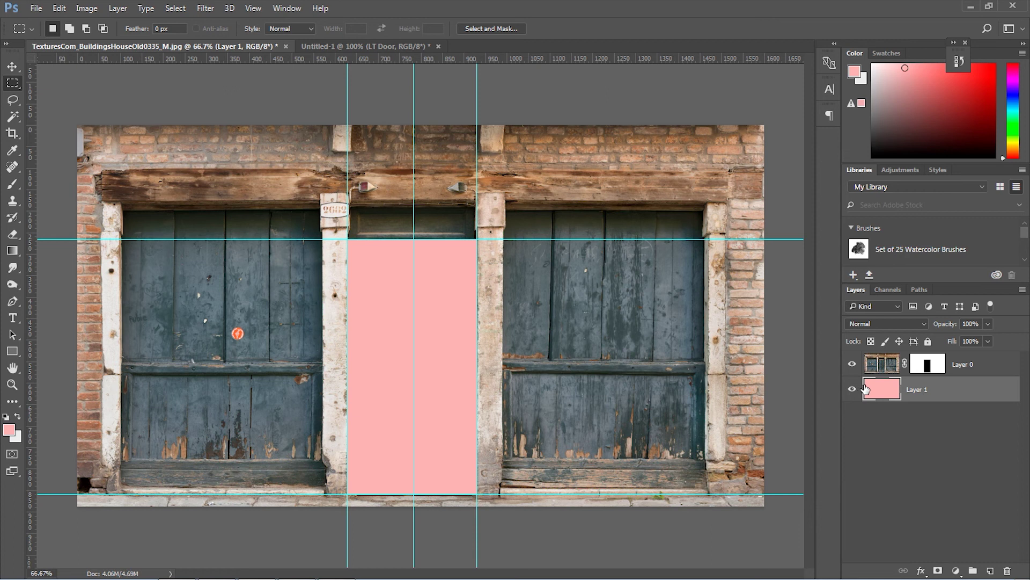
key(Delete)
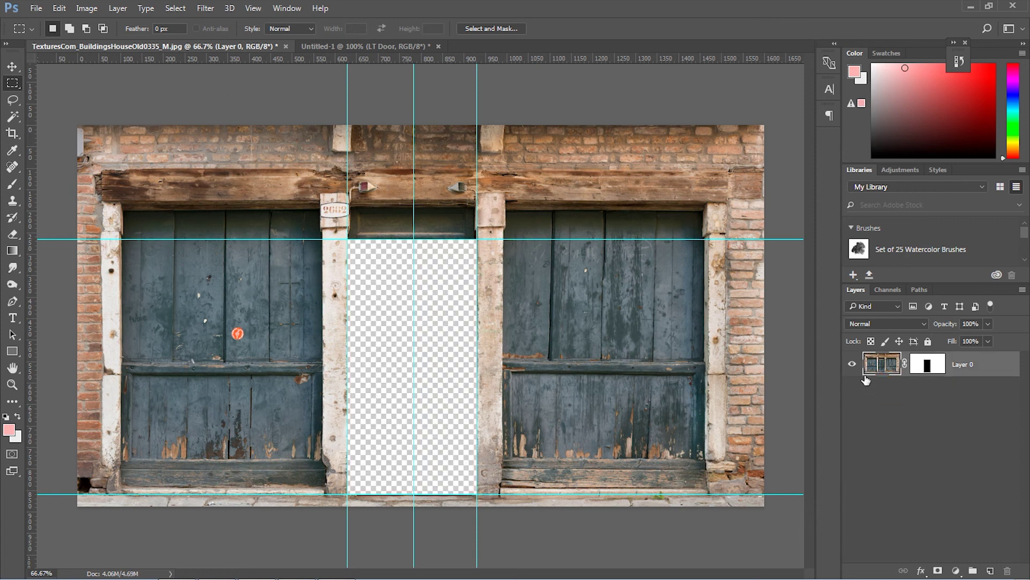
Step: Cancel the File > Save As dialog and bring the empty After Effects project forward
click(36, 8)
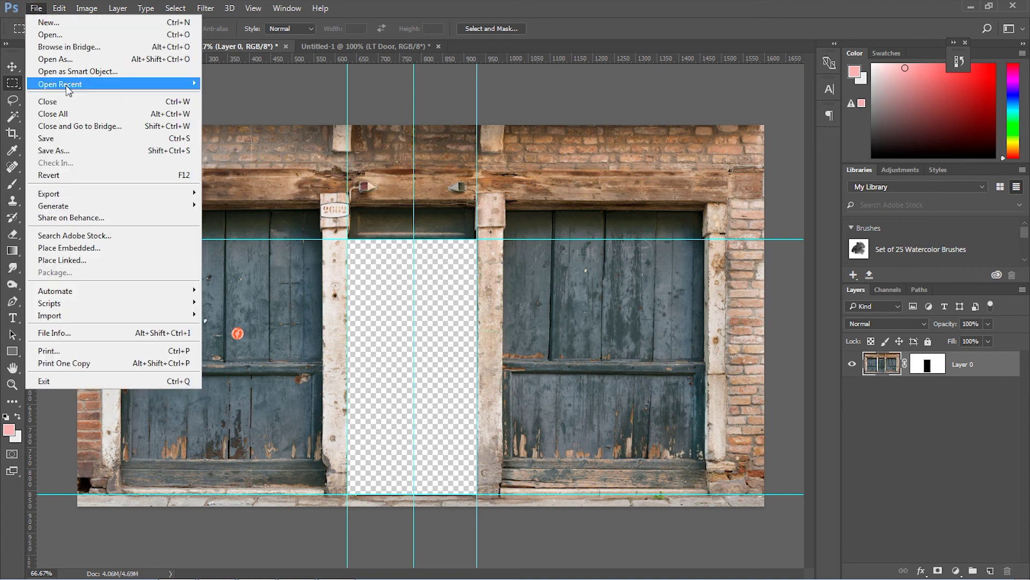
click(84, 152)
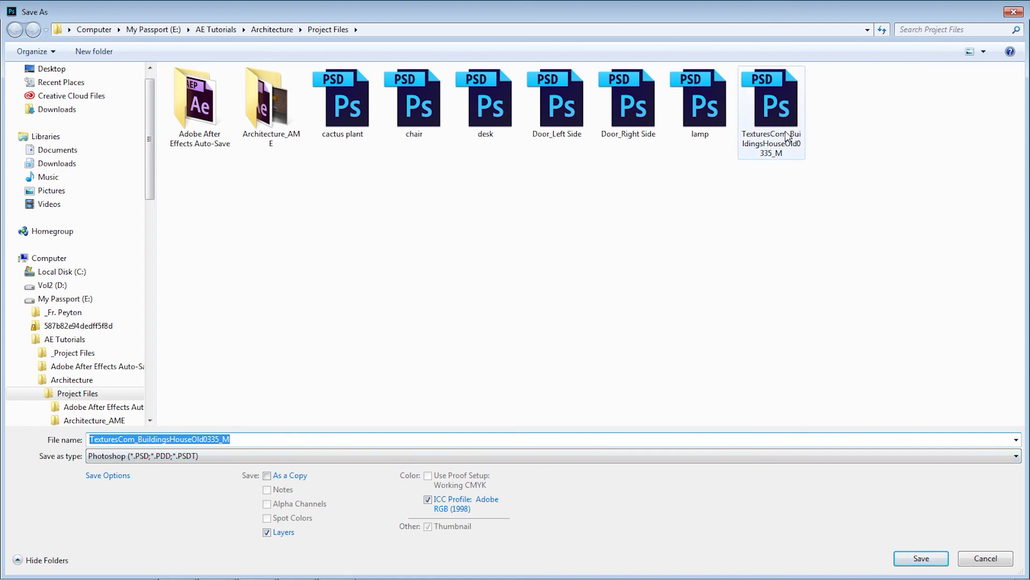
click(989, 559)
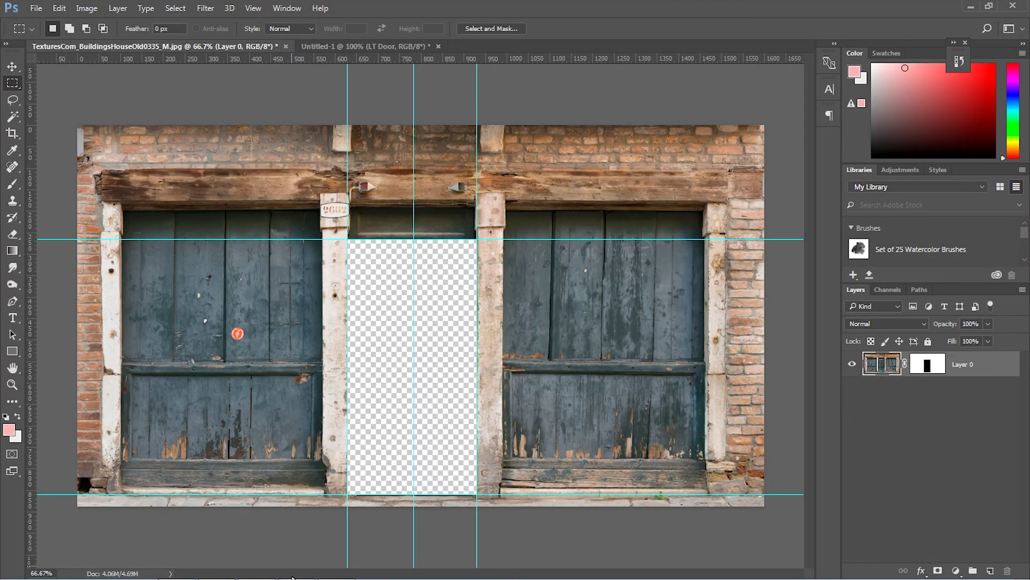
mouse_move(293, 577)
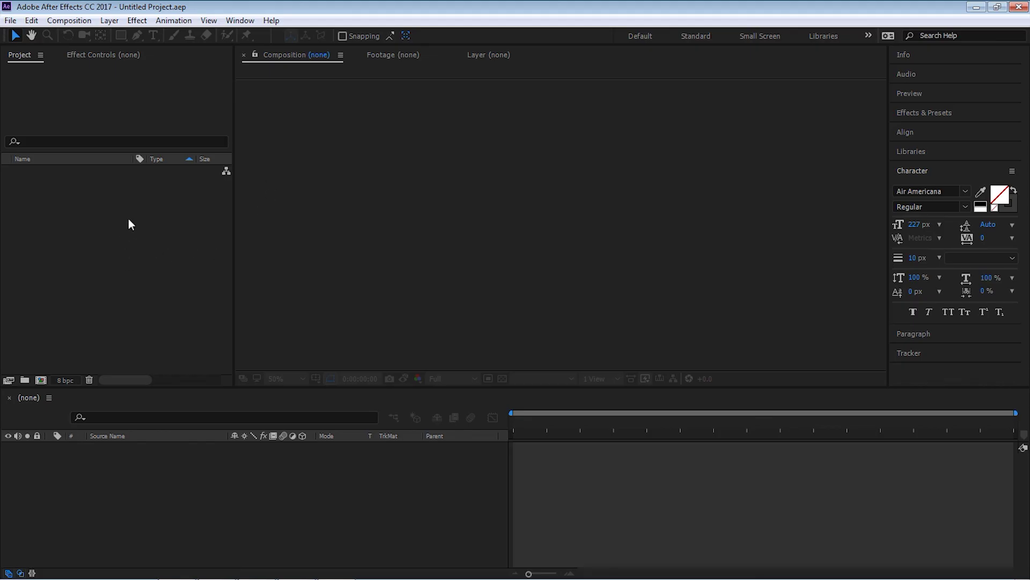
Step: Import TexturesCom_BuildingsHouseOld0335_M.psd from the Architecture > Project Files folder
click(11, 20)
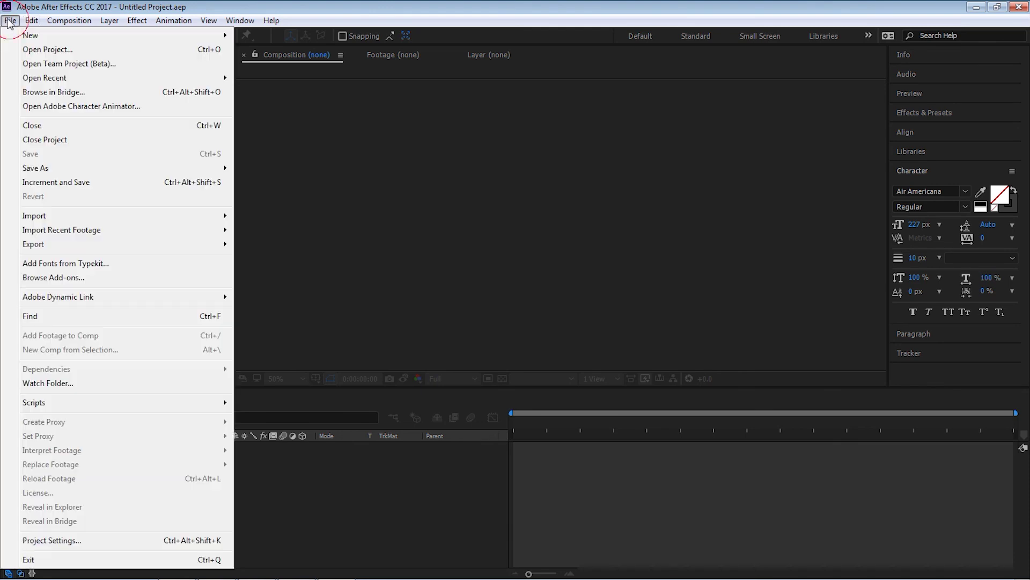
mouse_move(216, 220)
click(277, 215)
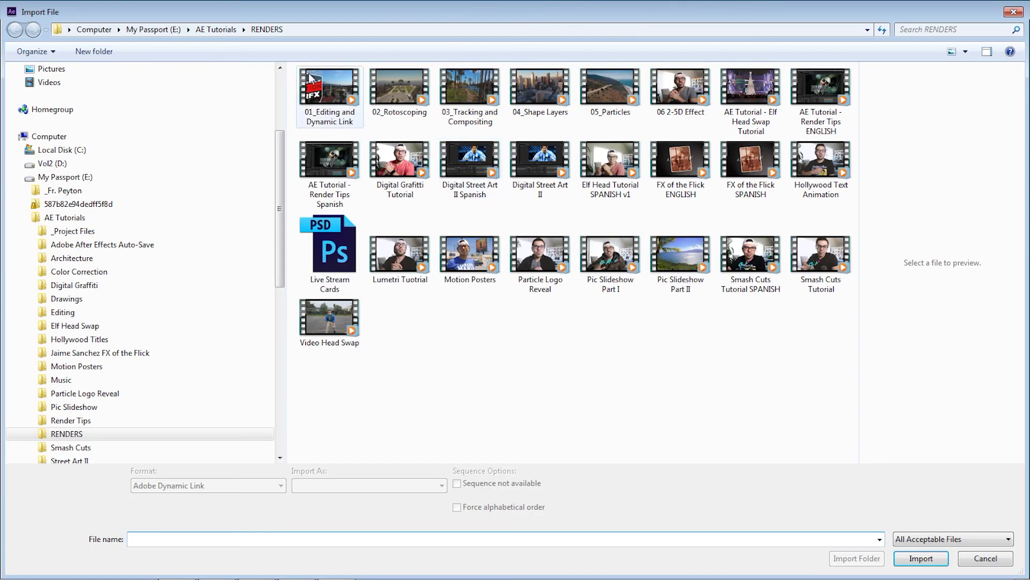
click(216, 29)
double_click(338, 110)
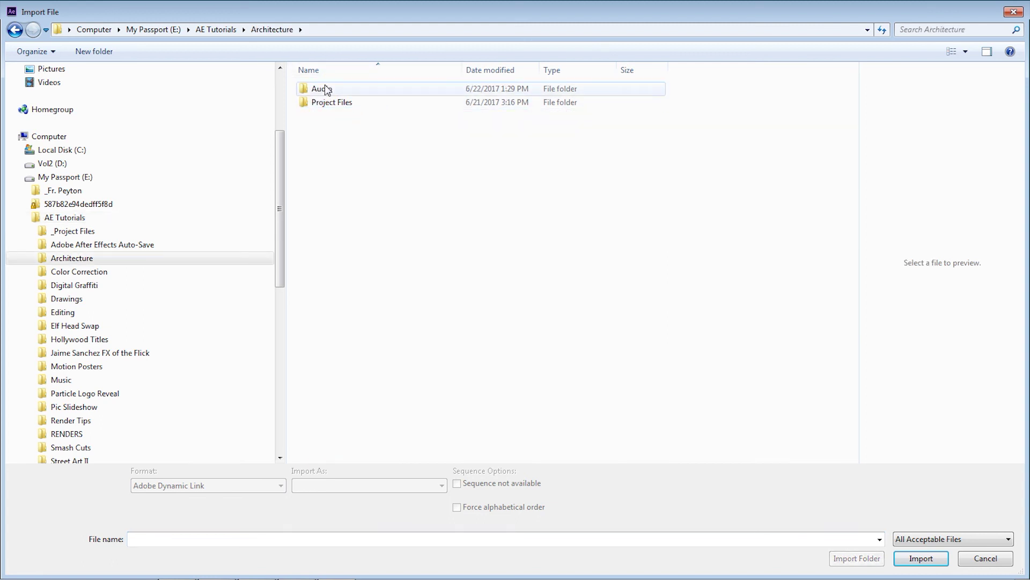
double_click(336, 107)
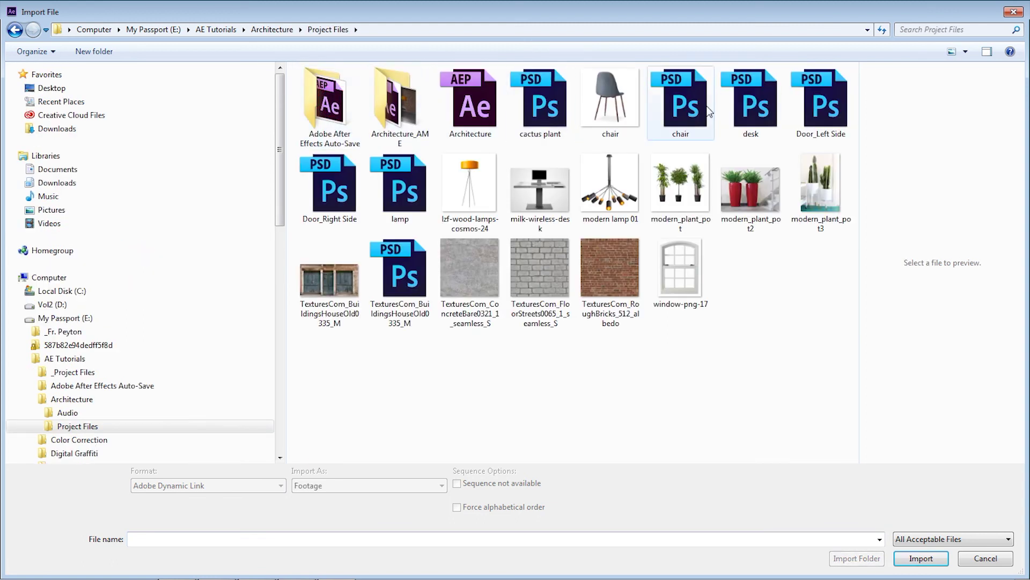
click(418, 283)
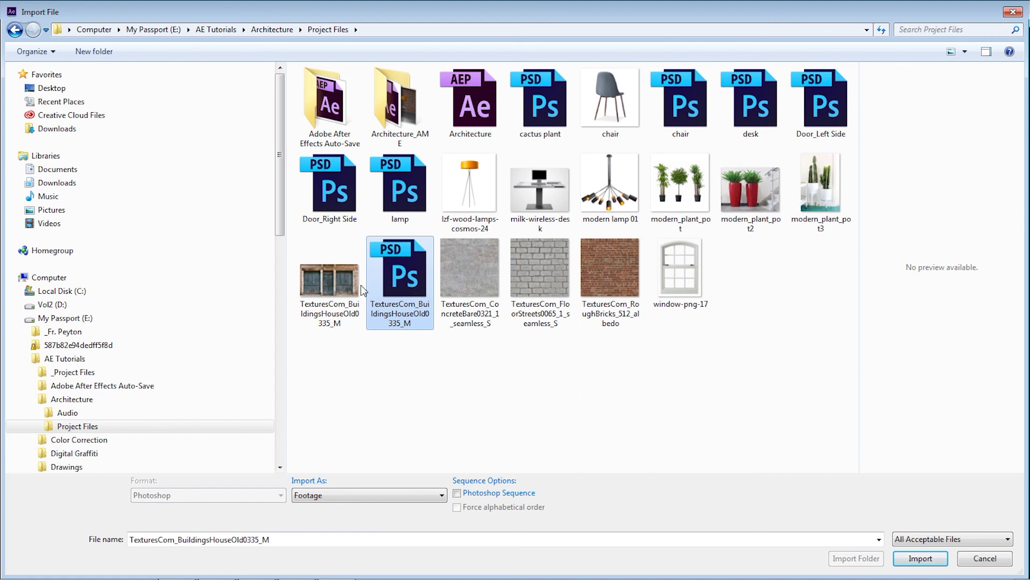
click(329, 282)
click(964, 51)
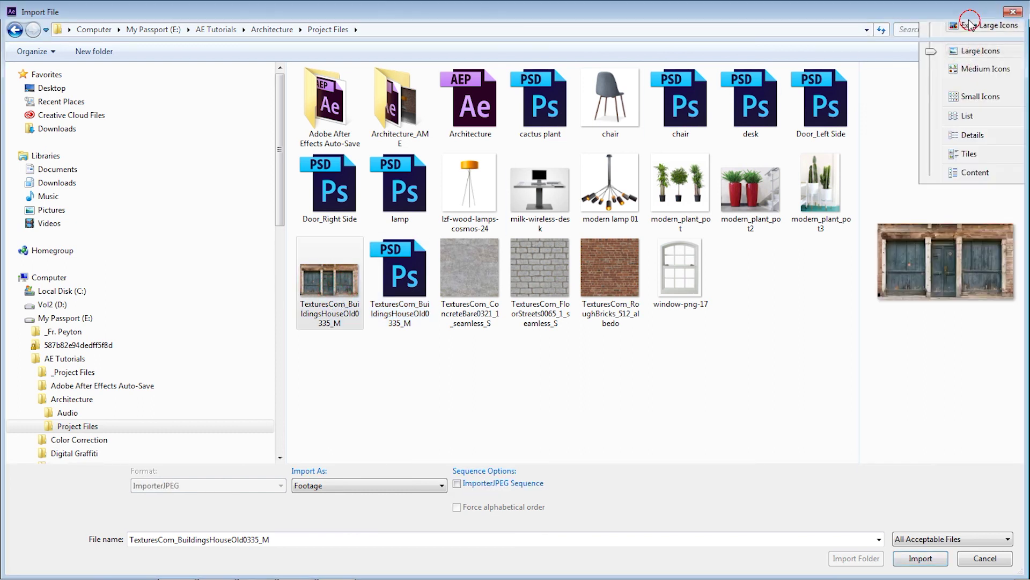
click(964, 51)
drag(852, 200, 852, 408)
click(764, 197)
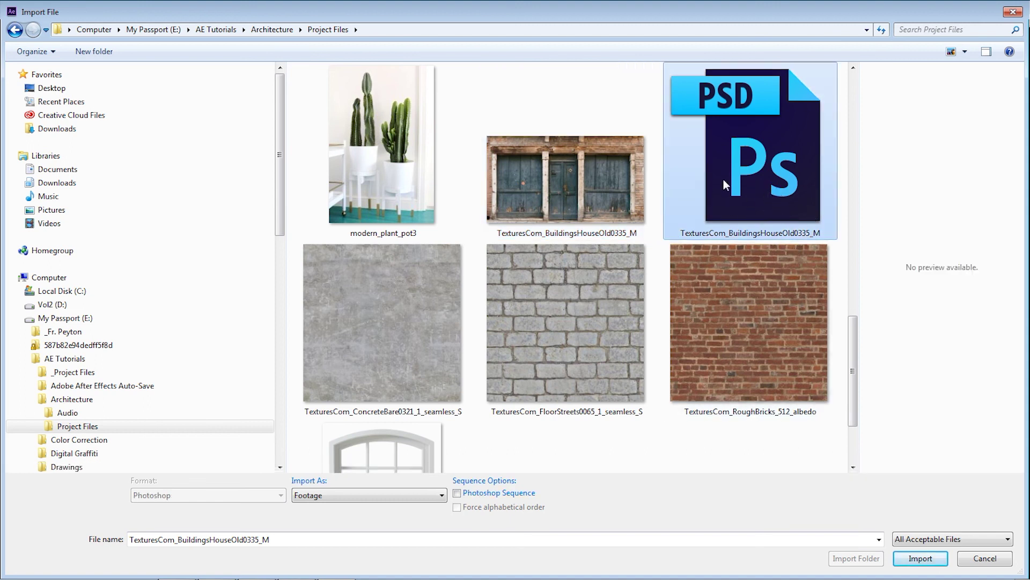
click(920, 558)
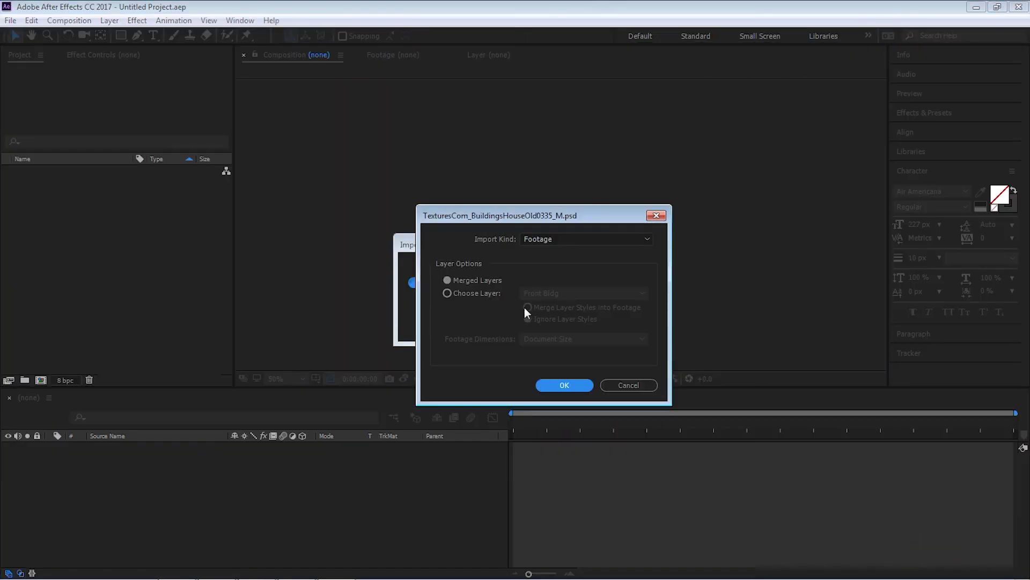
Step: Set import kind to Footage, choose the Front Bldg layer, and ignore layer styles
click(552, 242)
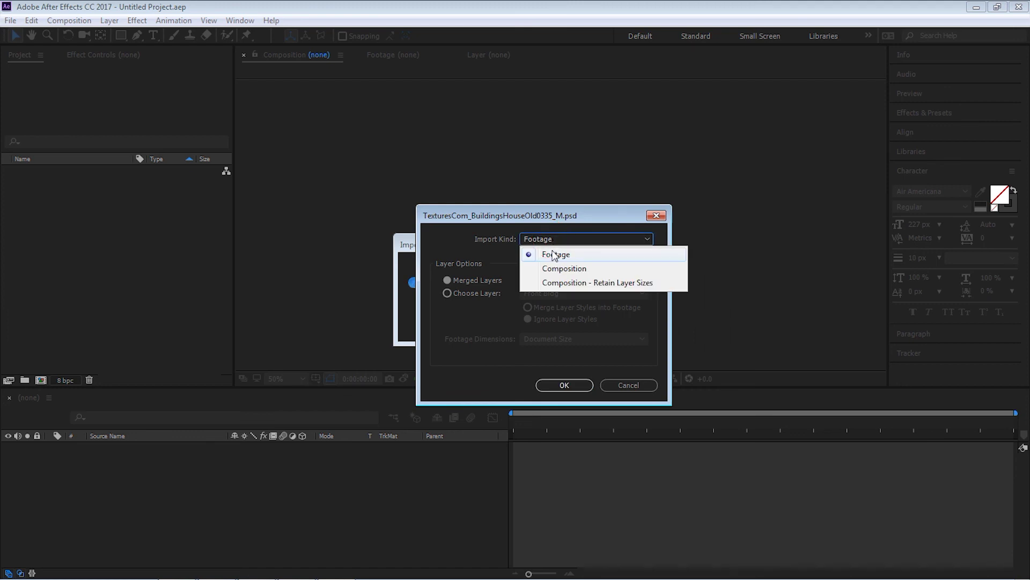
click(557, 255)
click(469, 293)
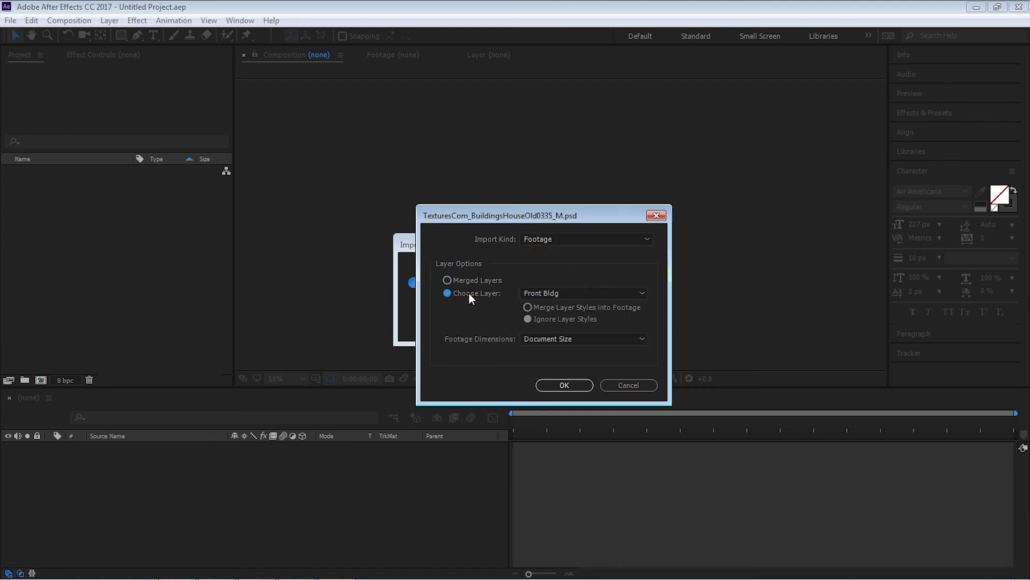
click(570, 295)
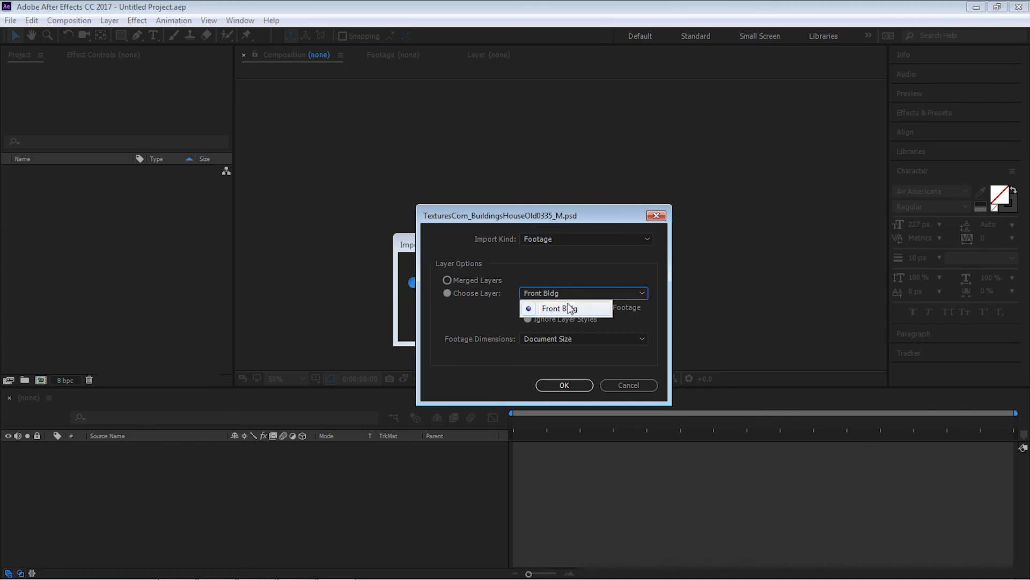
click(571, 309)
click(547, 294)
click(548, 306)
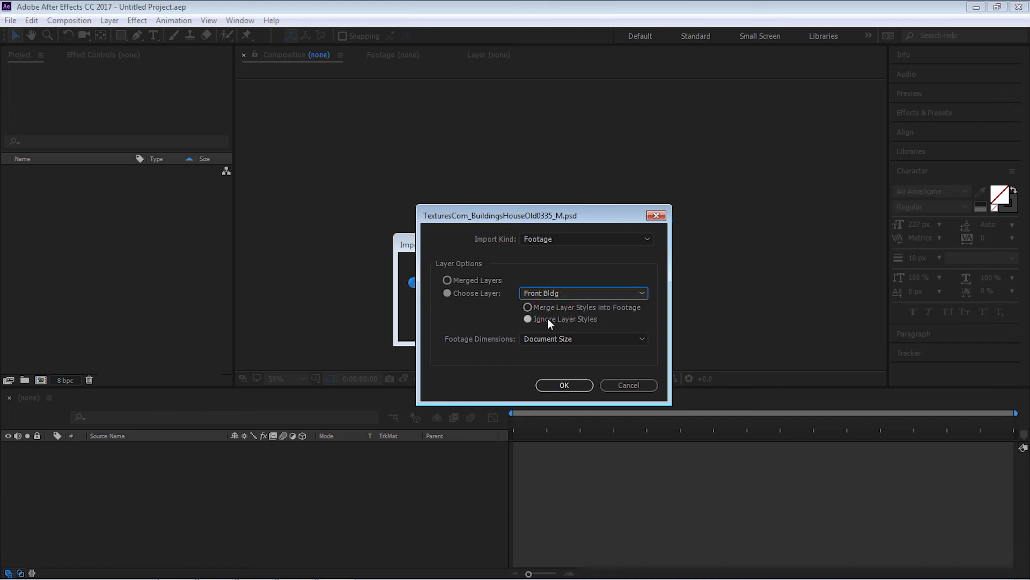
click(583, 319)
Step: Confirm the Front Bldg footage import and pick Door_Left Side.psd to import
click(565, 385)
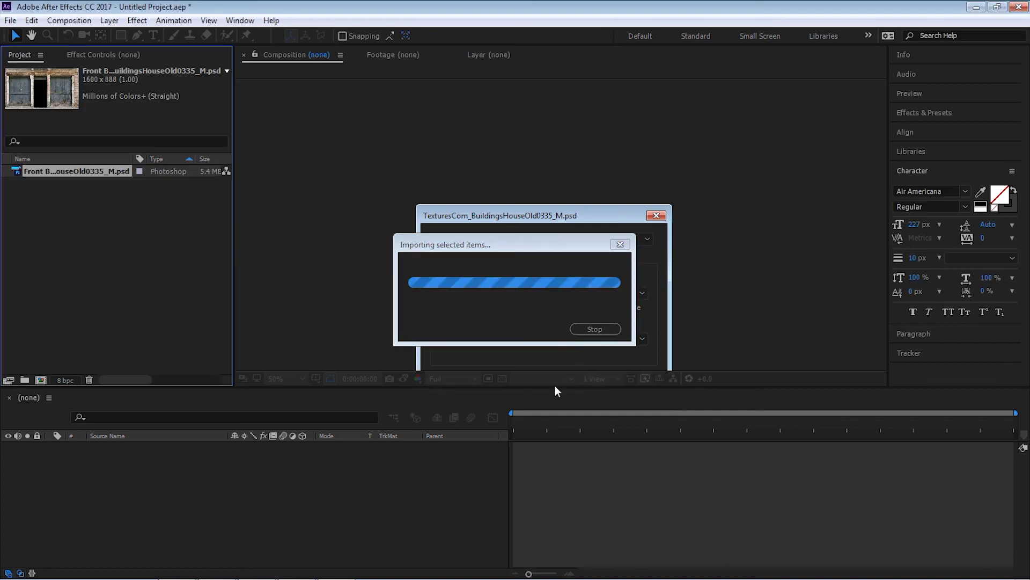
click(128, 225)
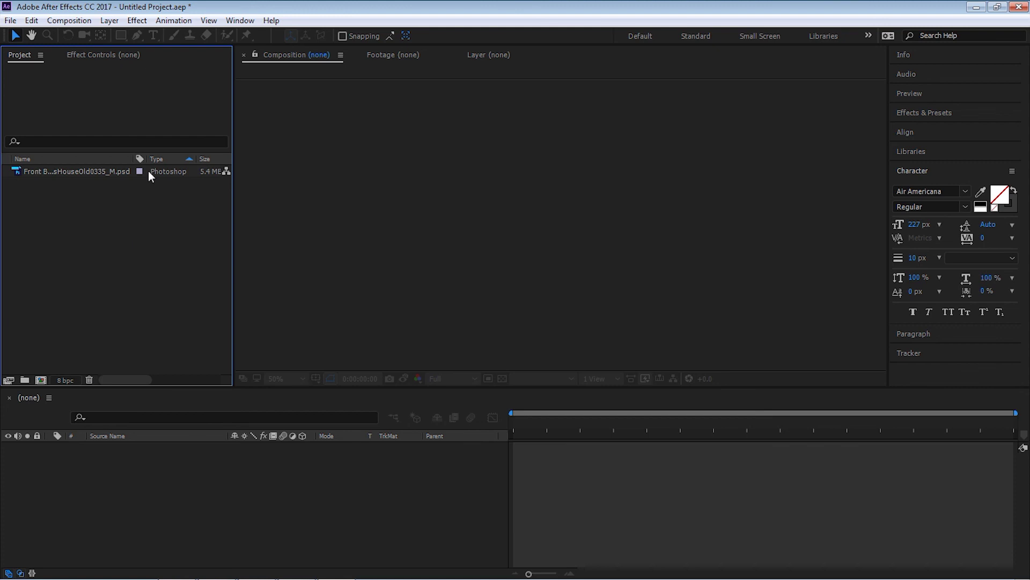
drag(852, 140, 840, 218)
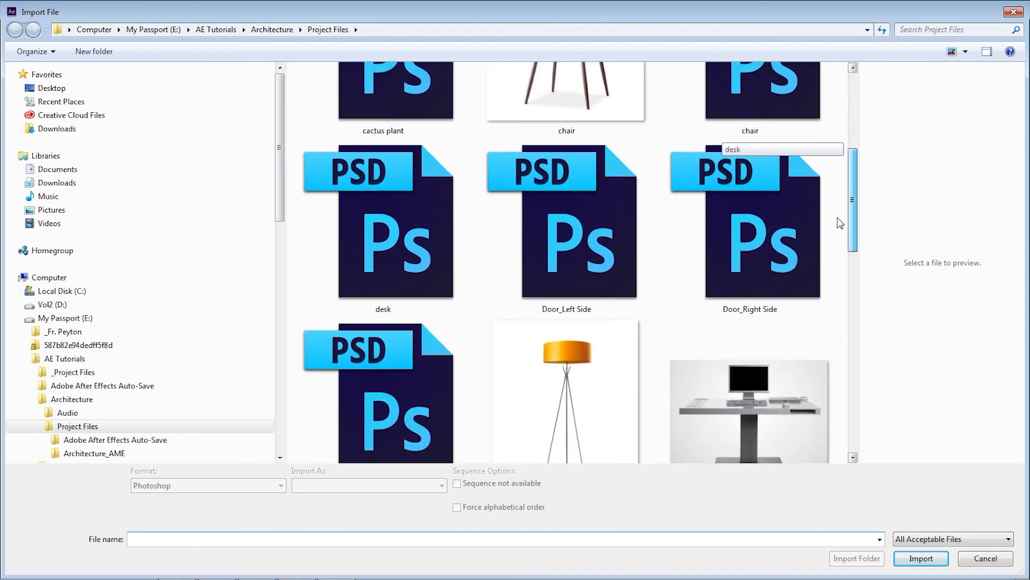
click(569, 282)
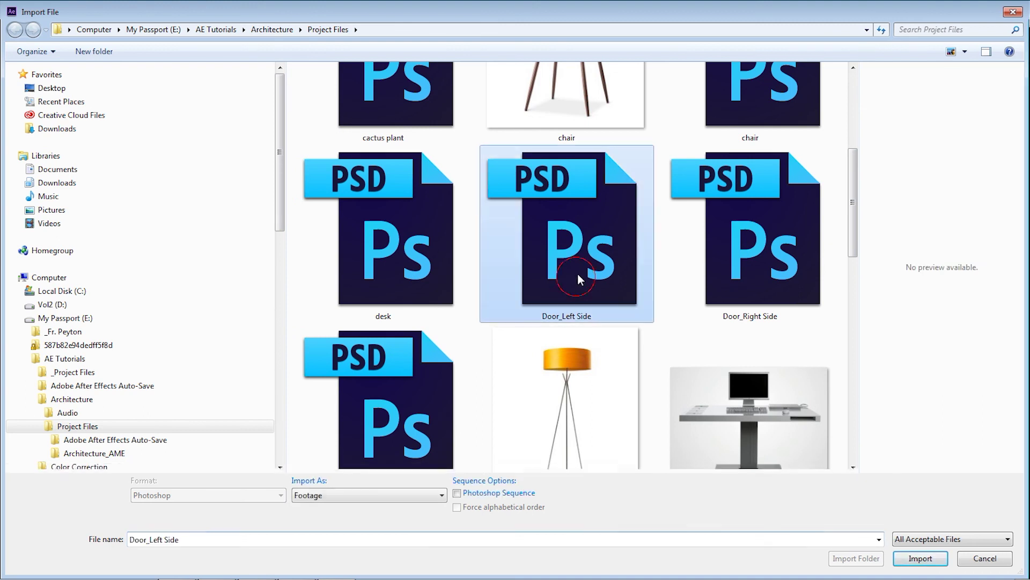
click(921, 558)
Step: Import Door_Left Side as Composition - Retain Layer Sizes, merging layer styles into footage
drag(545, 225, 513, 215)
click(518, 229)
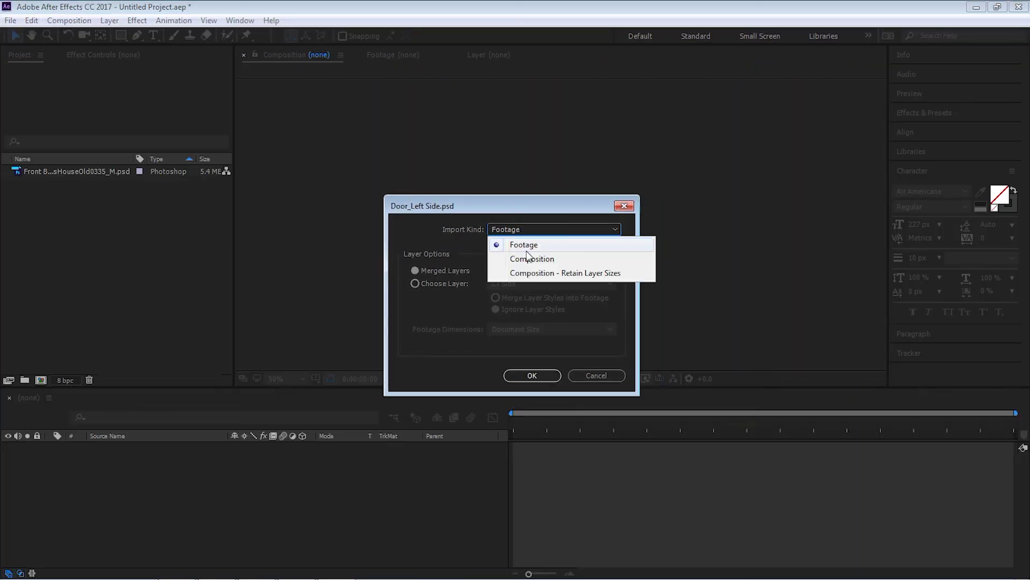
click(528, 258)
click(530, 231)
click(529, 258)
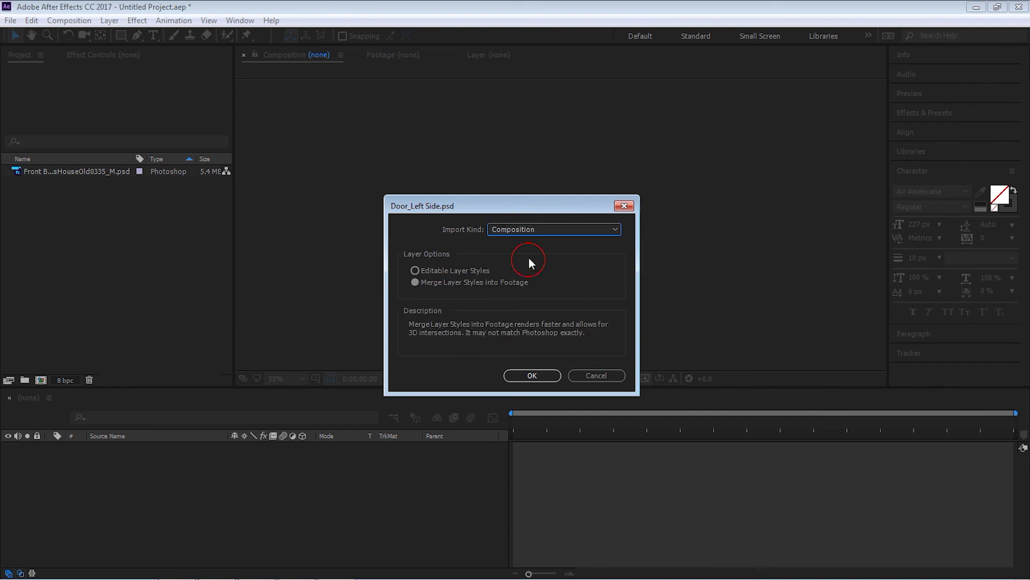
click(526, 228)
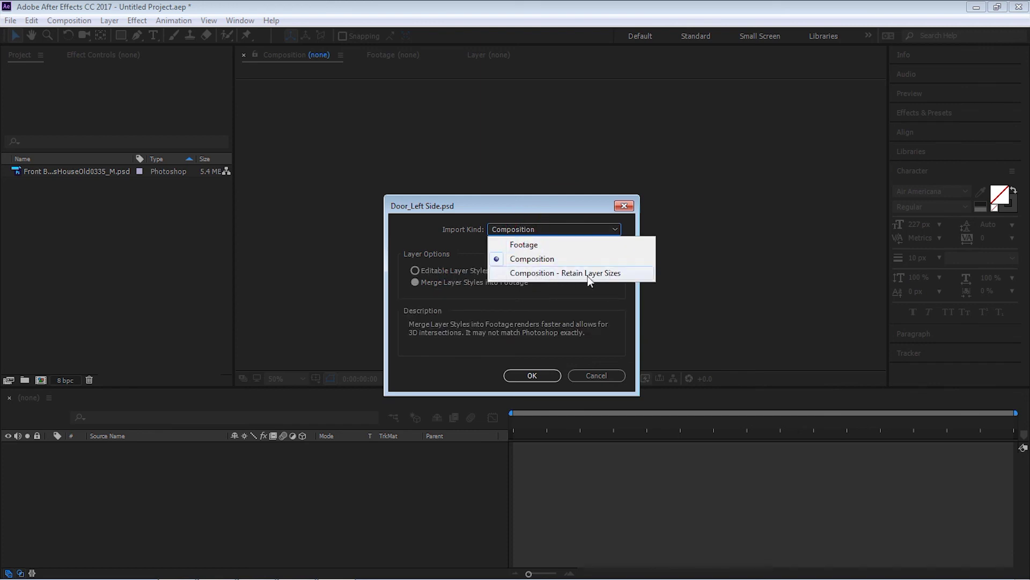
click(534, 273)
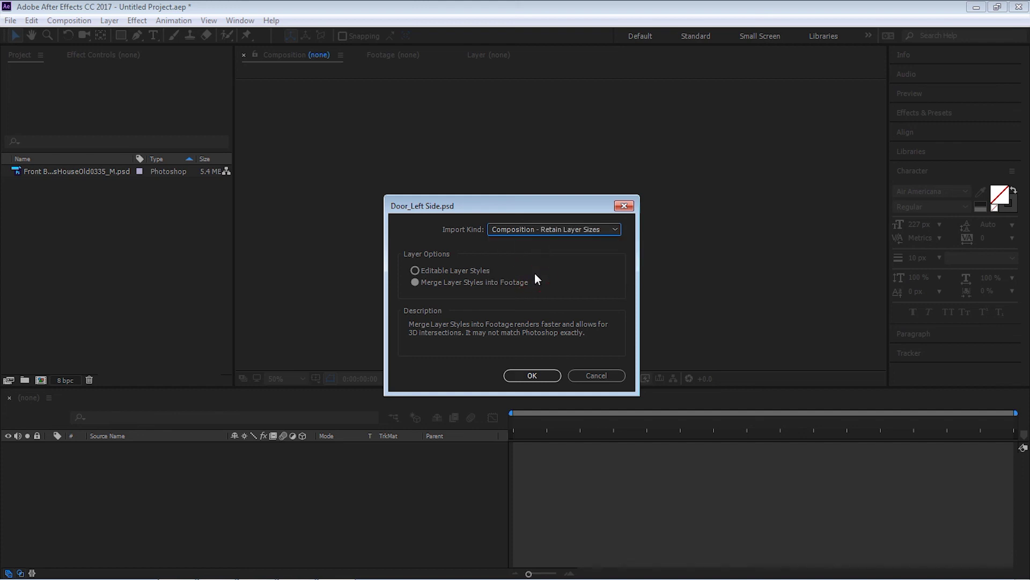
click(450, 283)
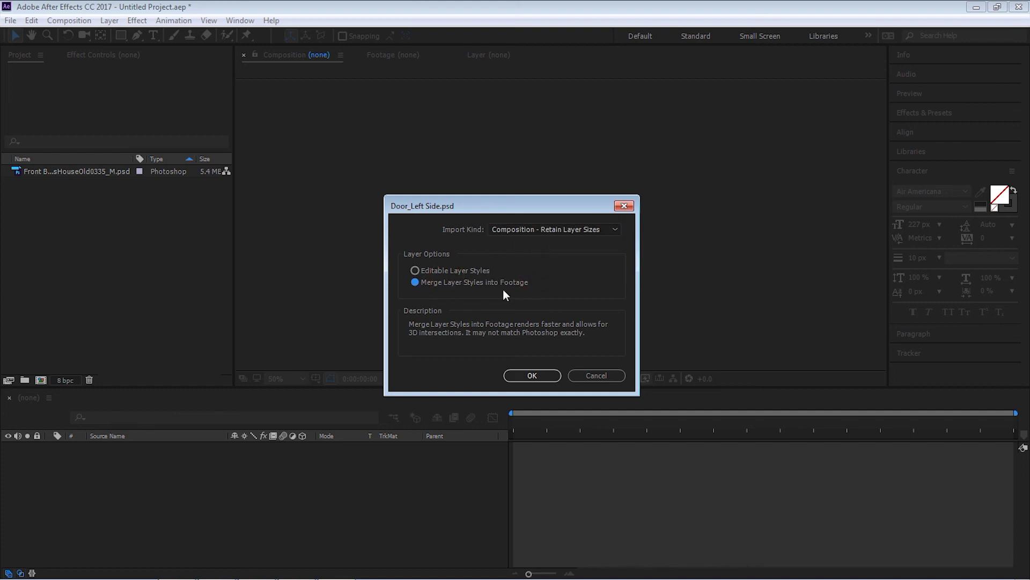
click(534, 375)
click(150, 271)
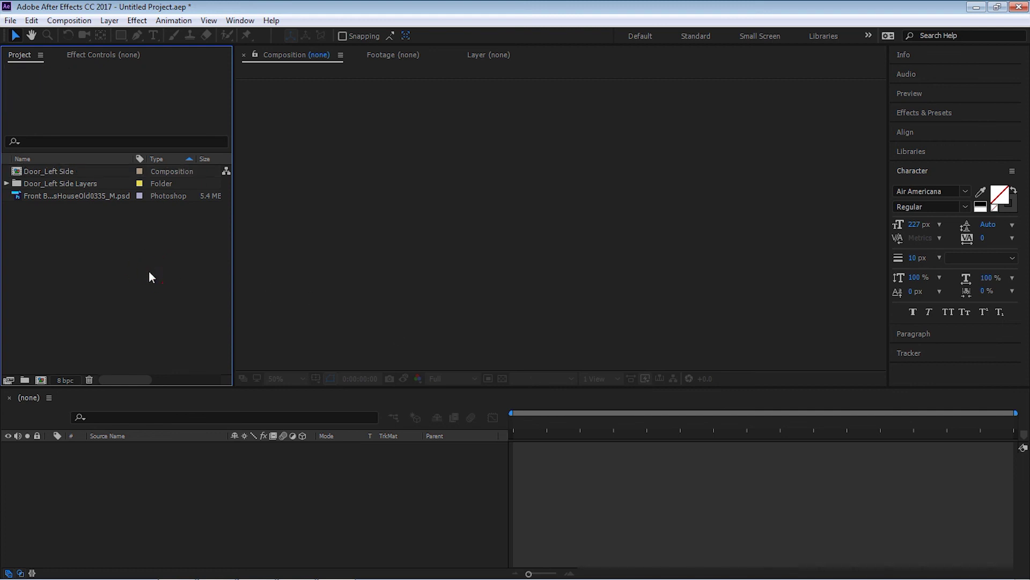
Step: Import Door_Right Side.psd the same way as Composition - Retain Layer Sizes
key(ctrl+i)
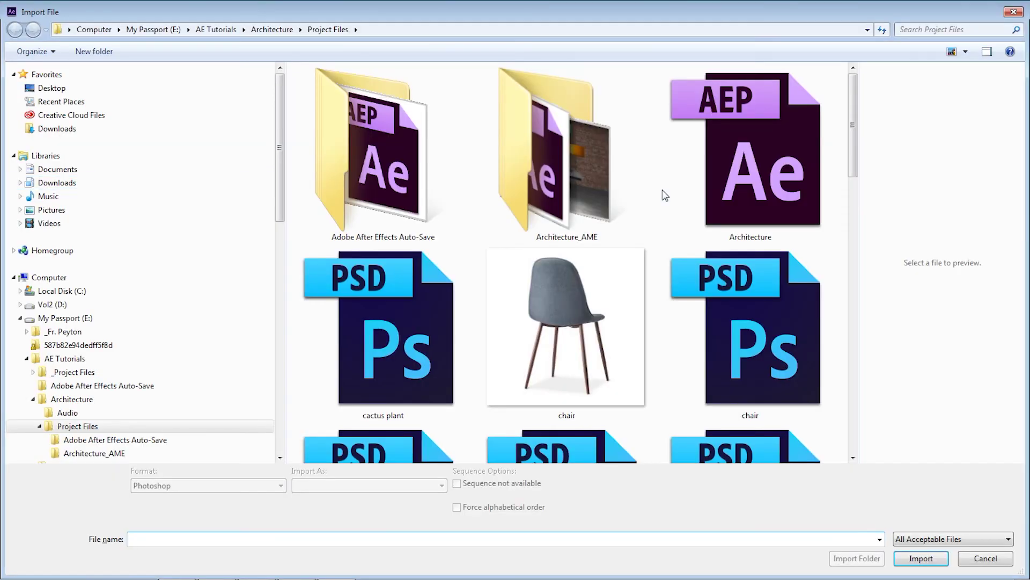
scroll(853, 228, down, 3)
scroll(853, 228, down, 3)
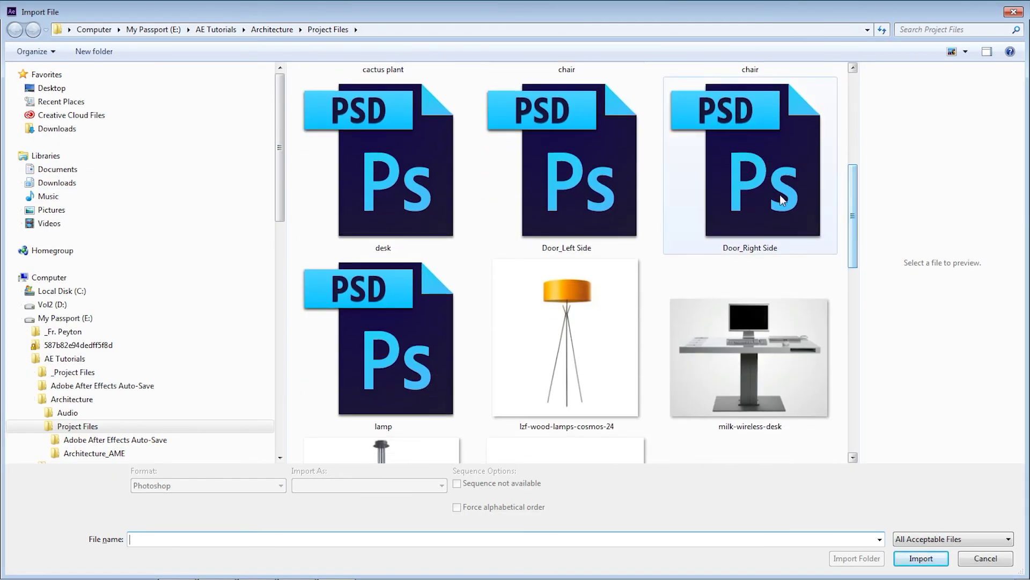
click(752, 171)
click(929, 558)
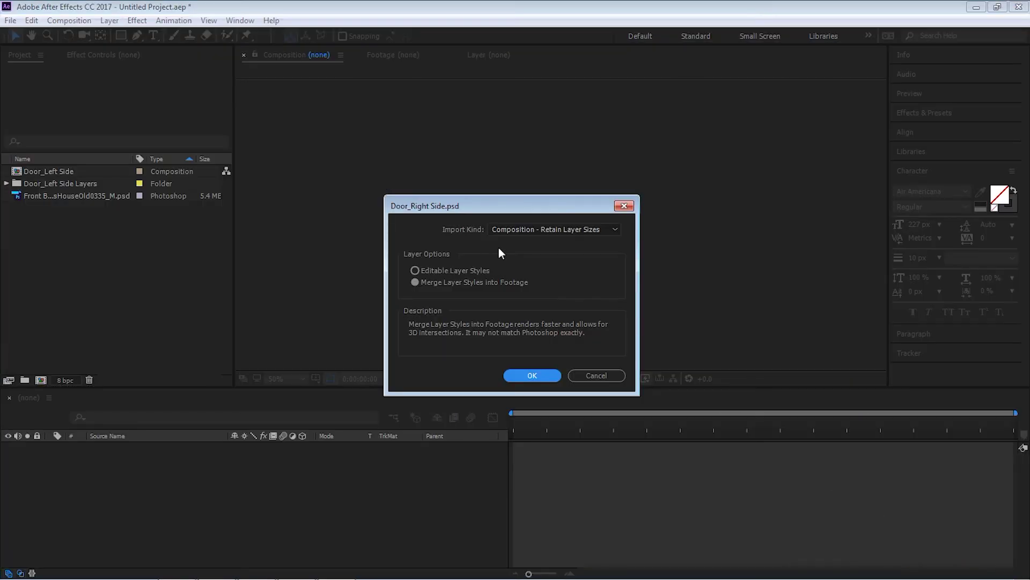
click(523, 230)
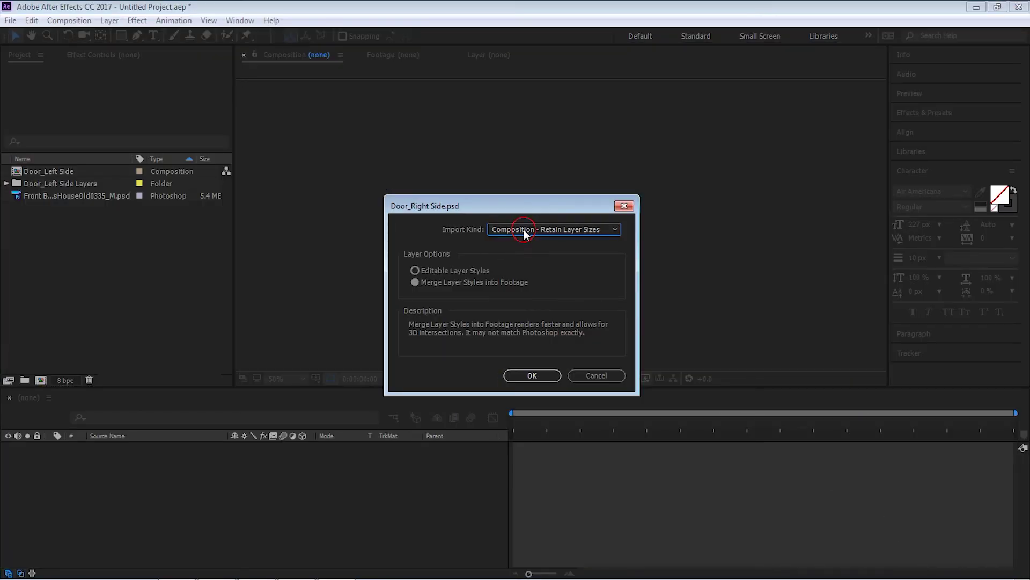
click(529, 270)
click(532, 375)
click(111, 264)
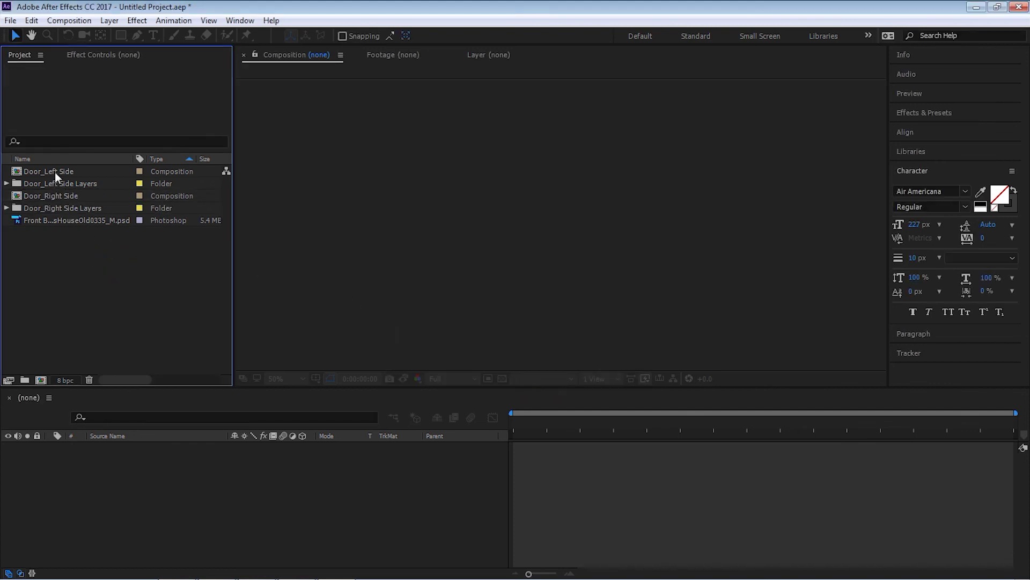
click(57, 173)
Step: Open the Door_Left Side composition and step through its layers down to Front
double_click(66, 172)
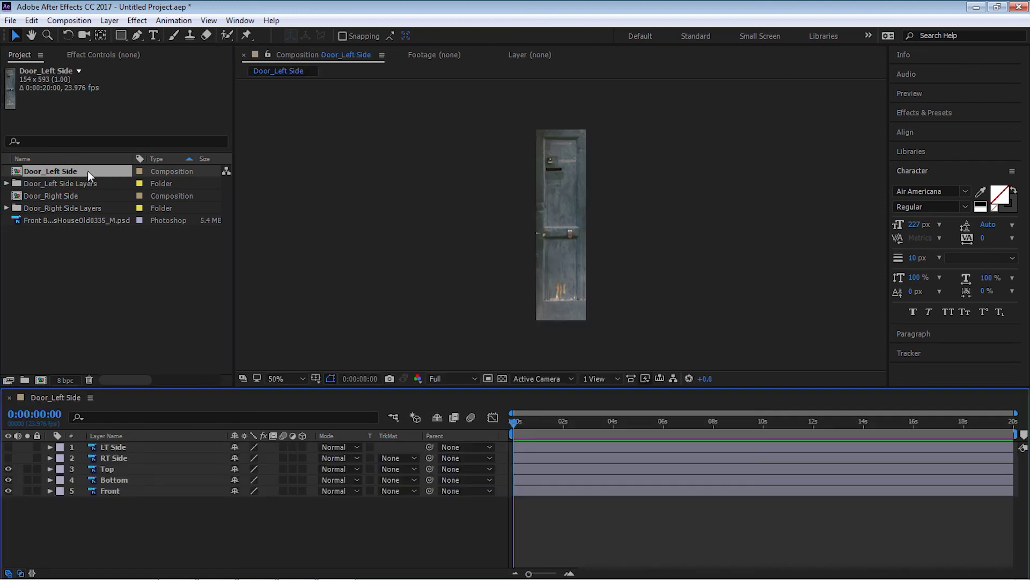
scroll(563, 230, up, 2)
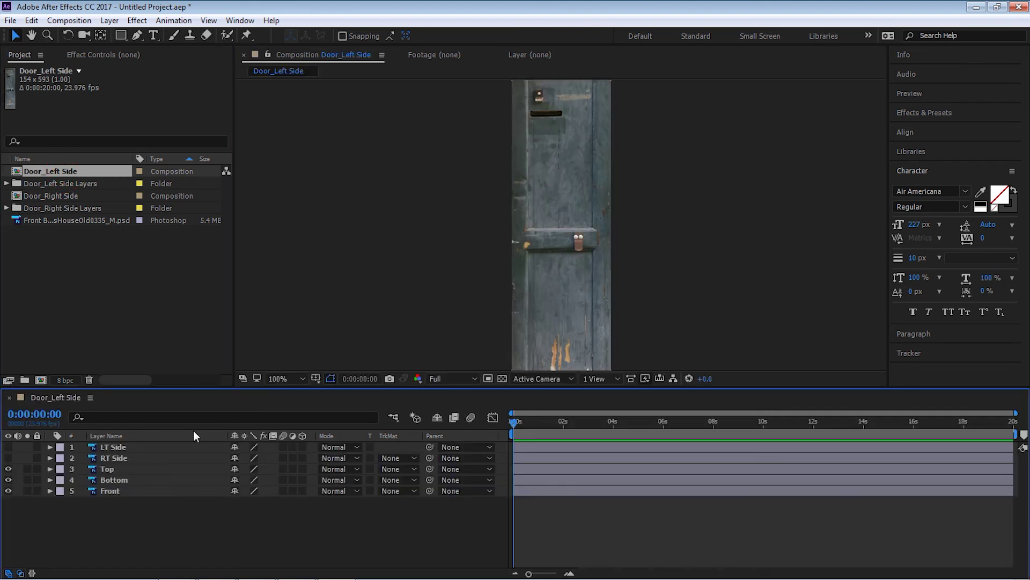
click(110, 447)
click(115, 458)
click(111, 469)
click(112, 480)
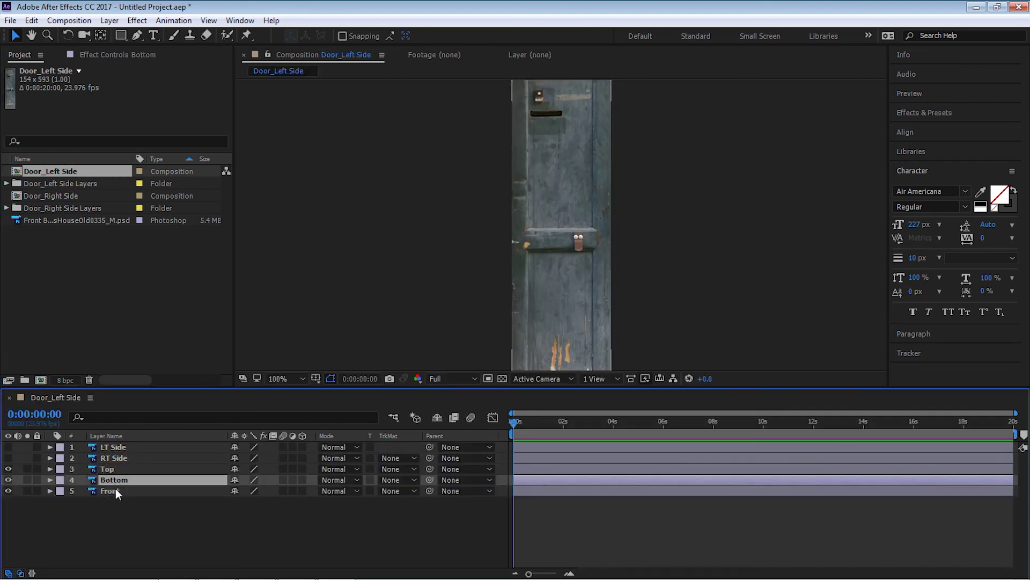
click(115, 490)
Step: Enlarge the composition view and turn on visibility for the LT Side and RT Side layers
mouse_move(284, 389)
mouse_down()
mouse_move(292, 422)
mouse_move(290, 409)
mouse_up()
click(113, 468)
click(114, 479)
click(109, 490)
click(114, 501)
click(114, 510)
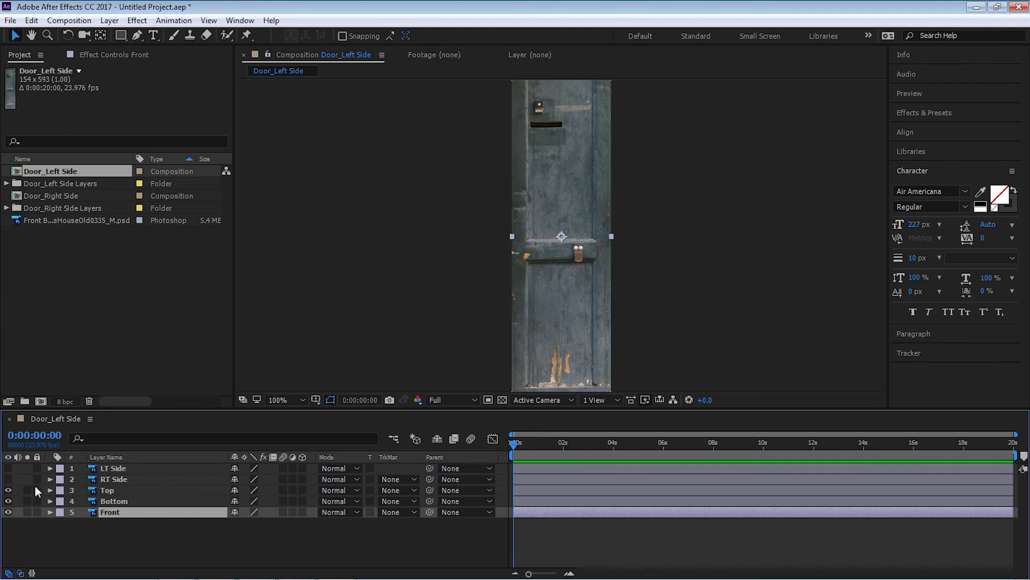
drag(8, 479, 8, 468)
drag(439, 409, 433, 425)
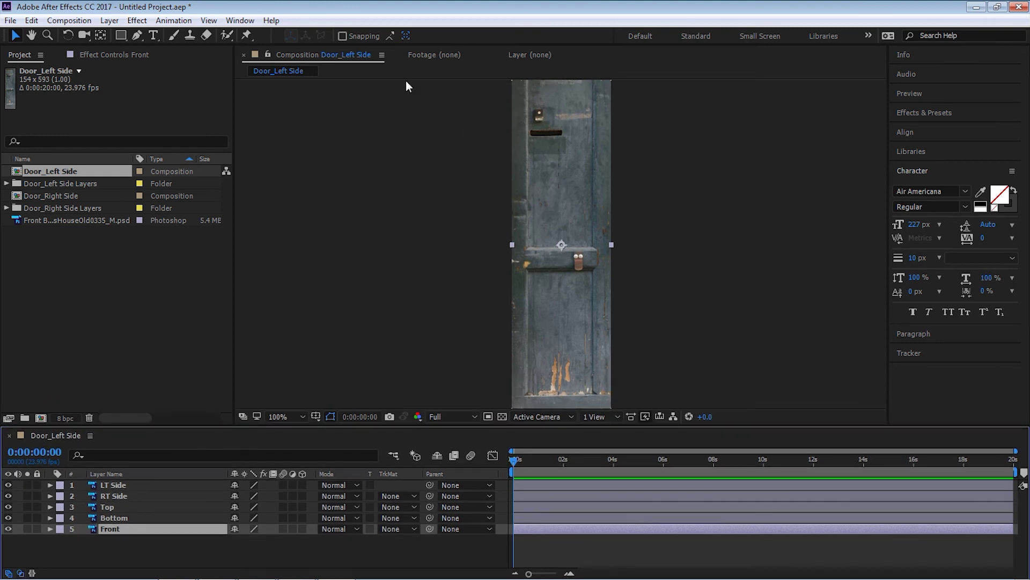
Step: Enable snapping, isolate LT Side at 400%, and move its anchor point to the left edge
click(342, 36)
drag(8, 495, 8, 537)
click(110, 485)
key(period)
key(period)
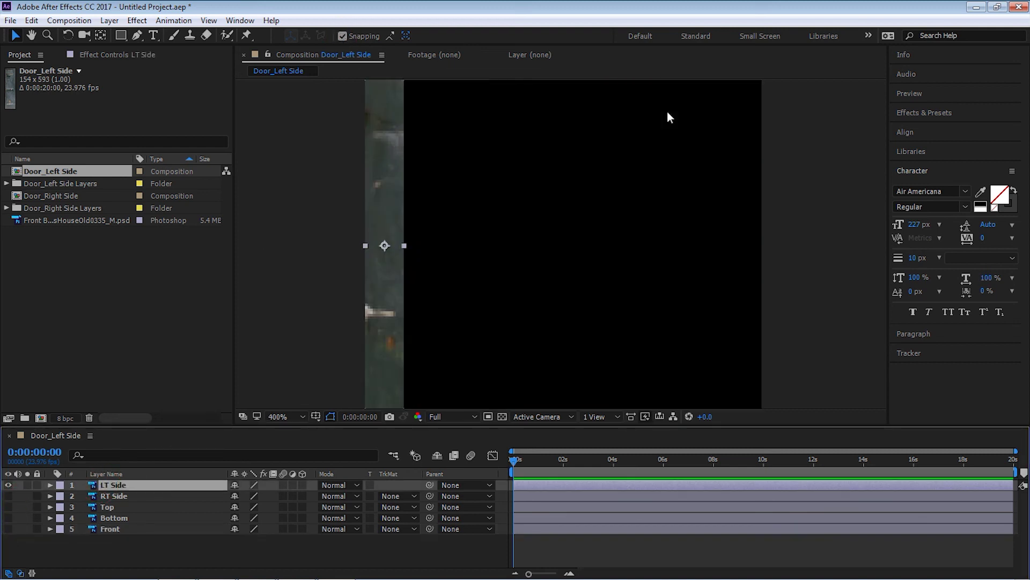
click(386, 247)
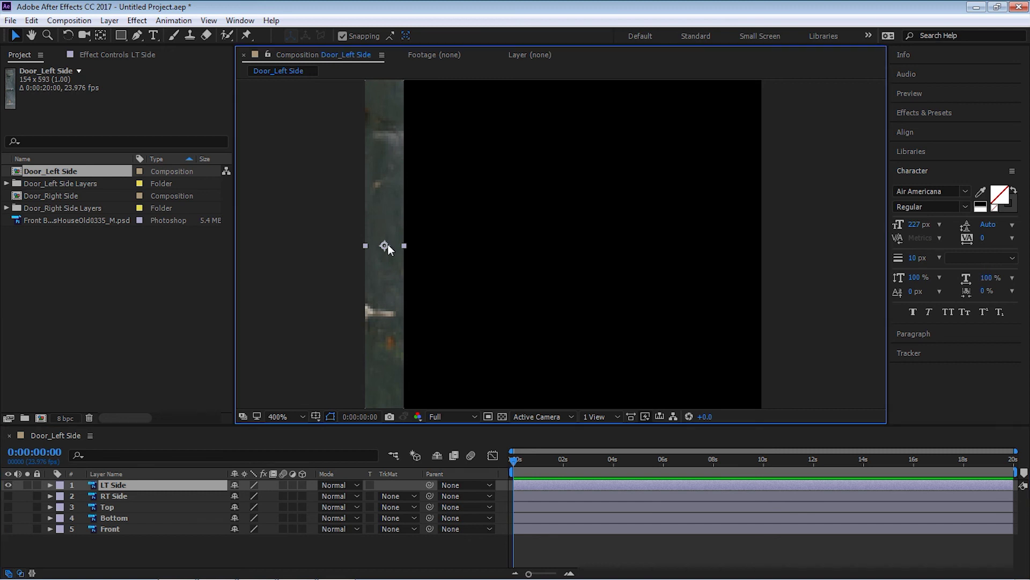
key(y)
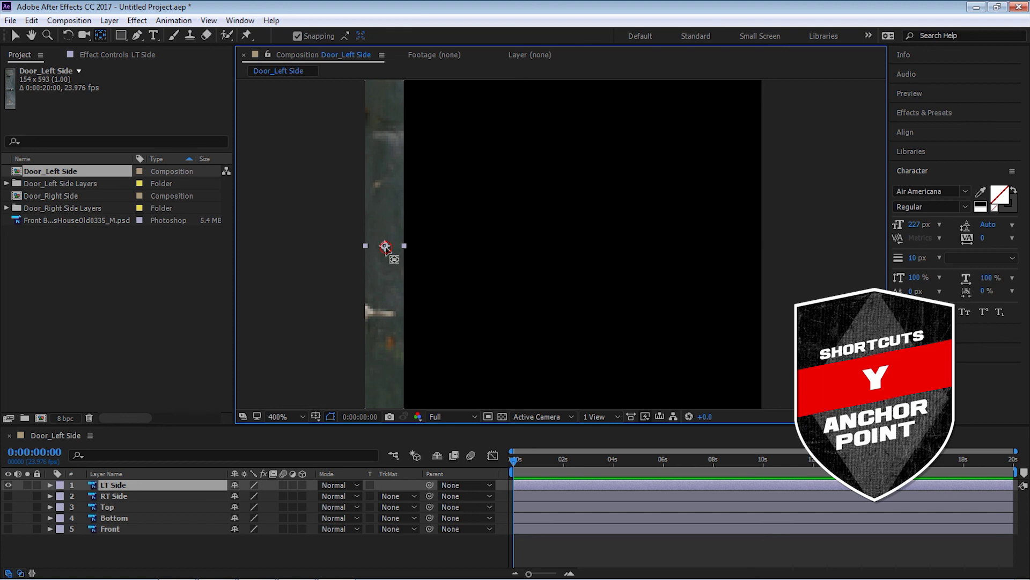
drag(386, 247, 366, 246)
Step: Show RT Side, move its anchor point to the right edge, and show the Top layer
click(120, 496)
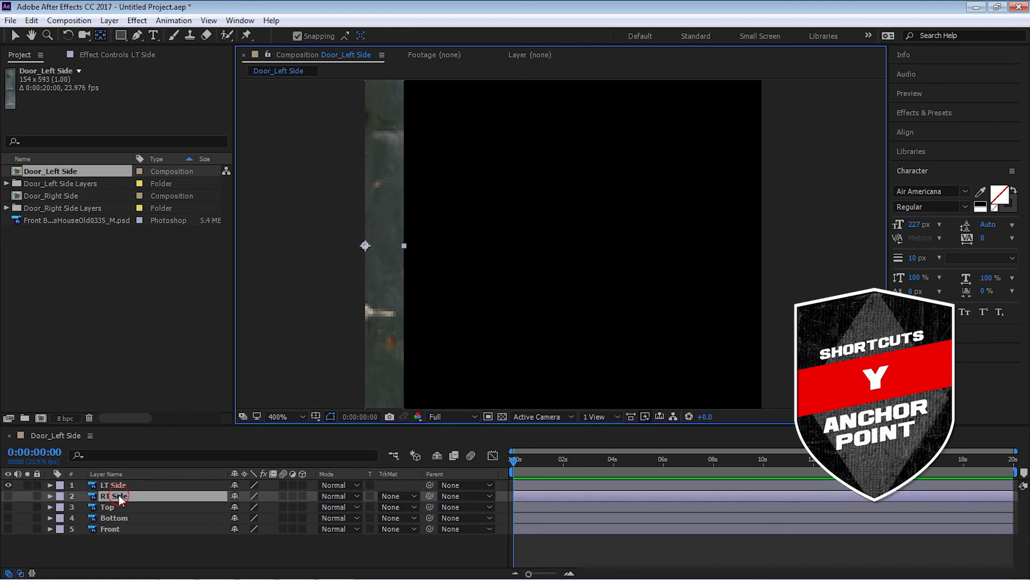
click(8, 495)
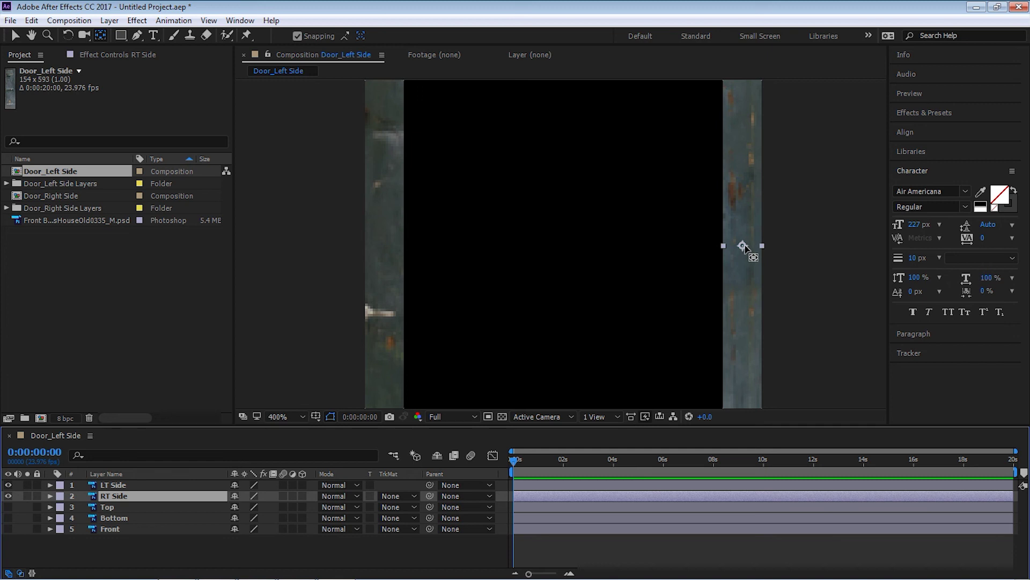
drag(744, 247, 762, 245)
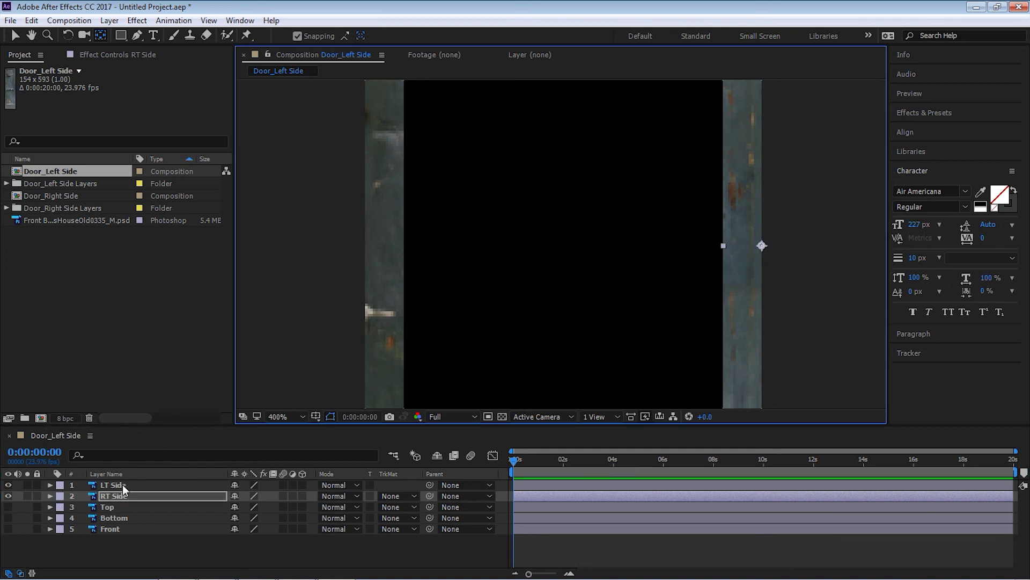
click(43, 508)
click(8, 507)
drag(610, 201, 545, 204)
Step: Pan down the composition, make the Bottom layer visible, and select the Front layer
key(v)
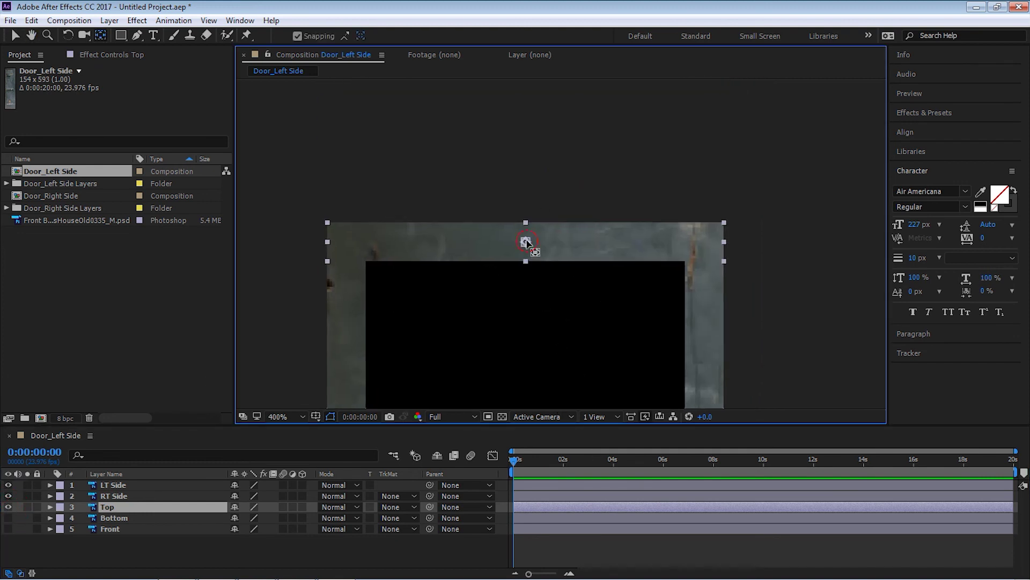
key(h)
drag(561, 331, 540, 144)
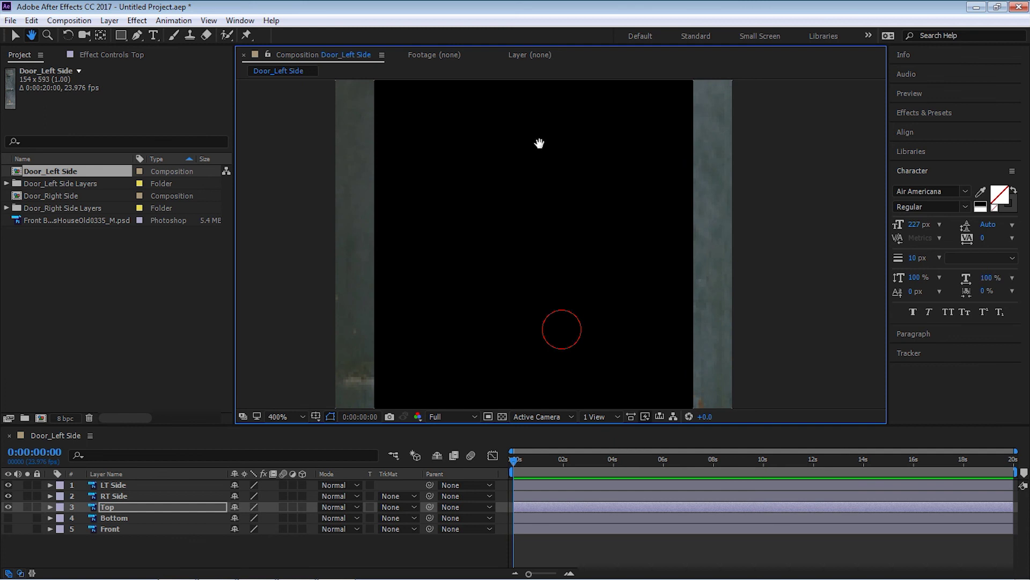
mouse_move(543, 334)
mouse_down()
mouse_move(539, 269)
mouse_move(553, 319)
mouse_up()
click(113, 517)
click(8, 518)
key(v)
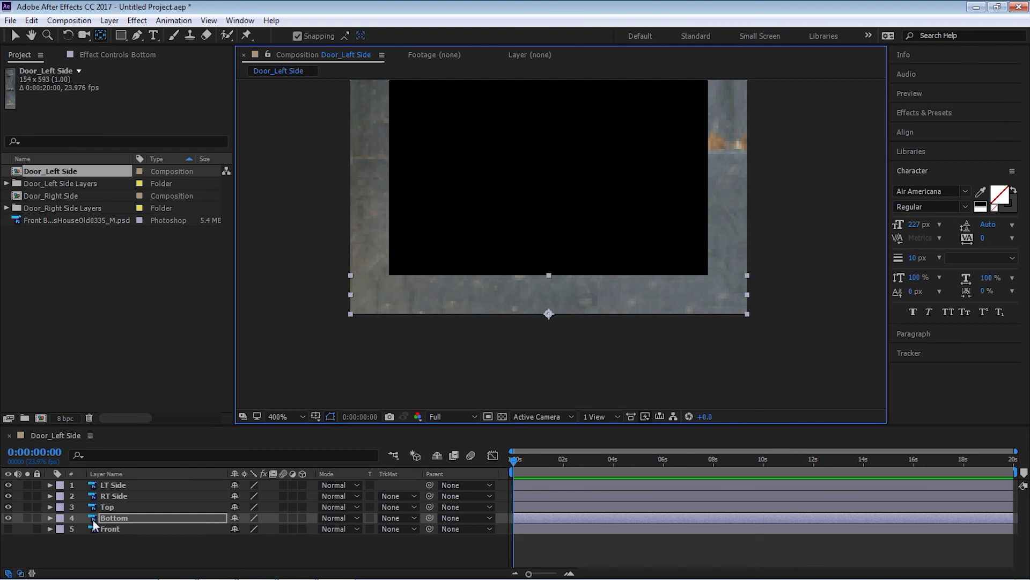
click(105, 529)
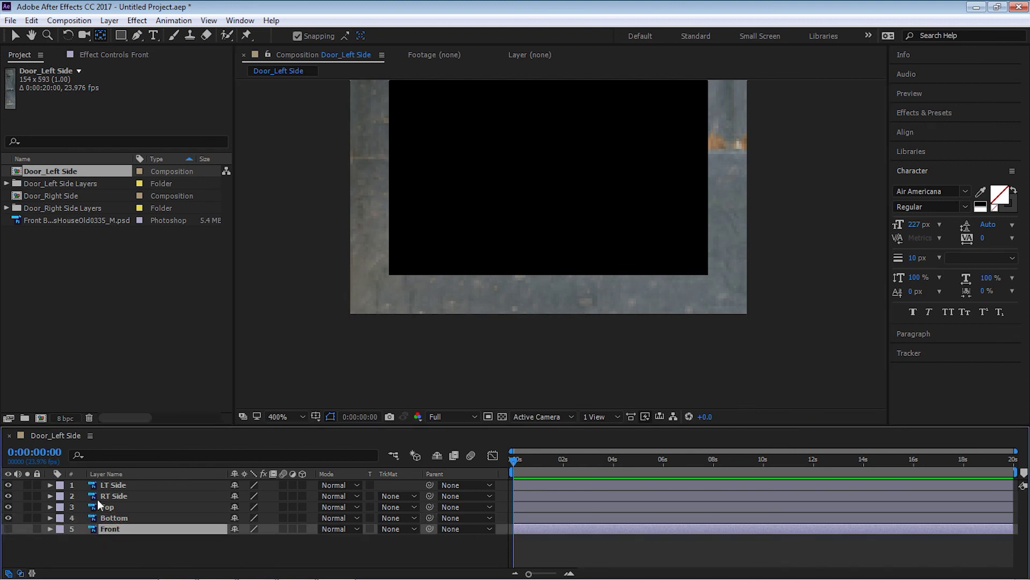
Step: Make the Front layer visible and switch LT Side and RT Side to 3D layers
scroll(552, 264, down, 4)
scroll(568, 216, down, 2)
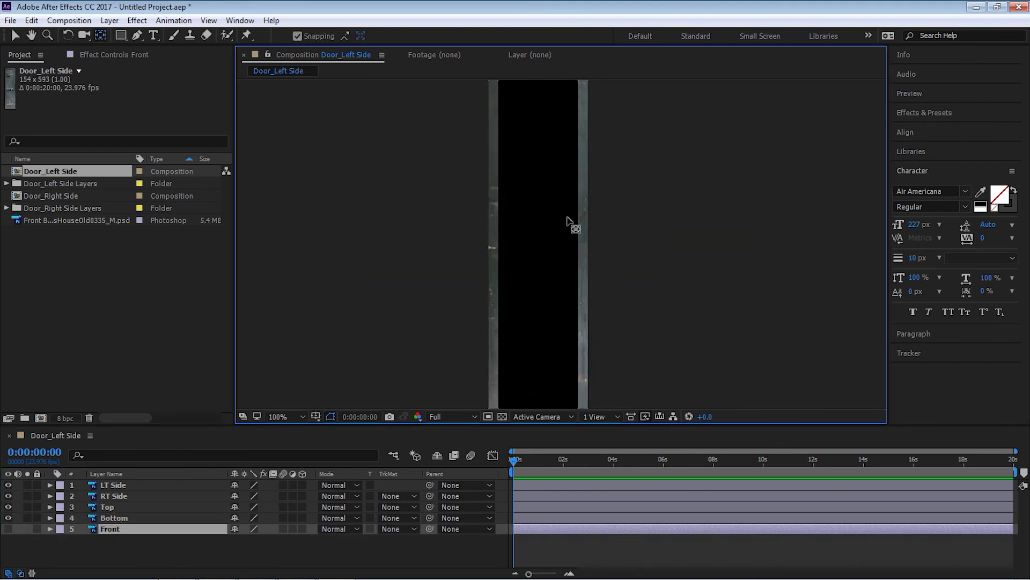
key(v)
drag(280, 426, 282, 410)
click(8, 512)
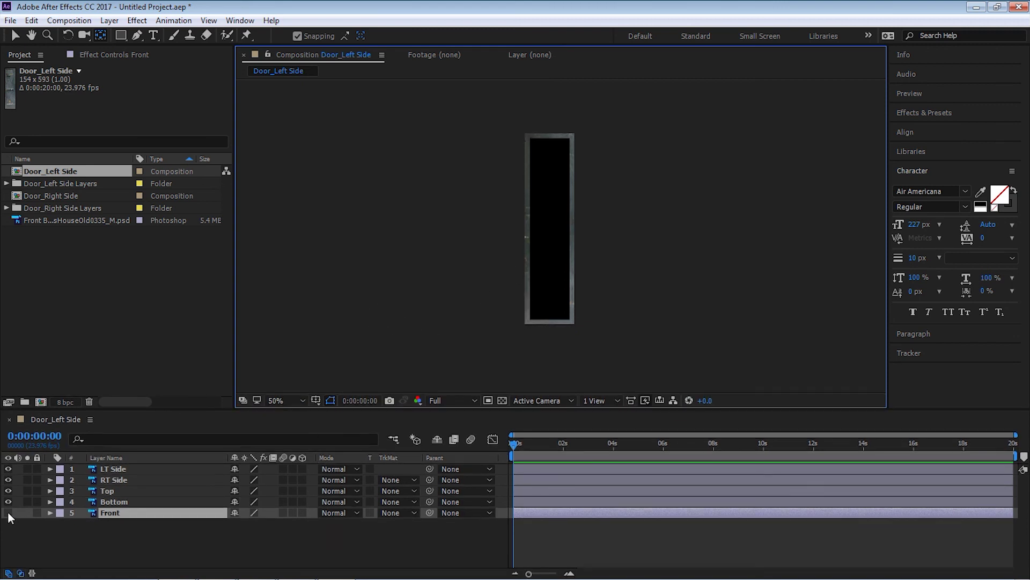
mouse_move(303, 471)
mouse_down()
mouse_move(304, 483)
mouse_move(312, 473)
mouse_up()
Step: Rotate the LT Side layer to -90° on its Y axis
click(114, 470)
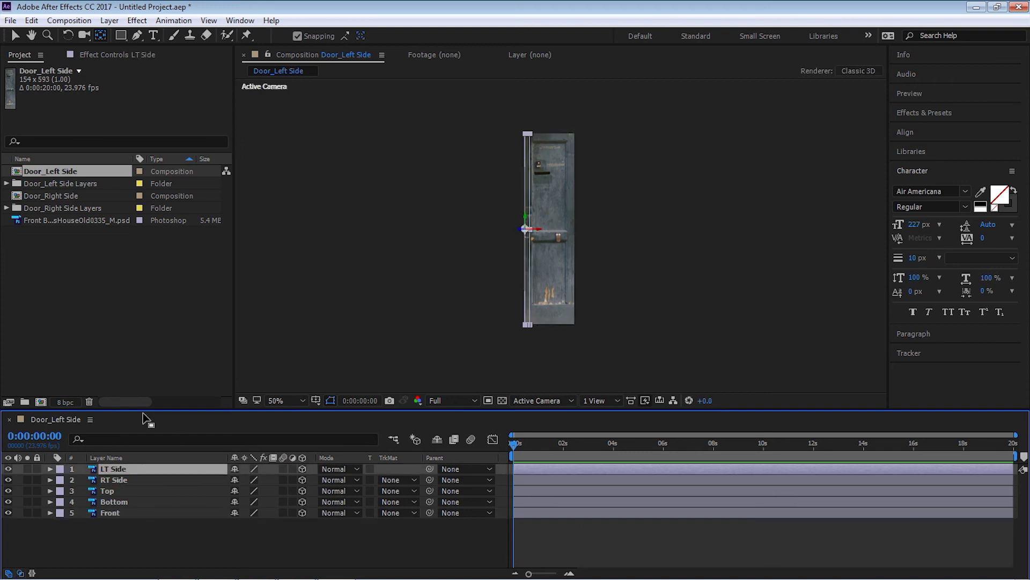
scroll(535, 147, up, 4)
drag(587, 304, 593, 261)
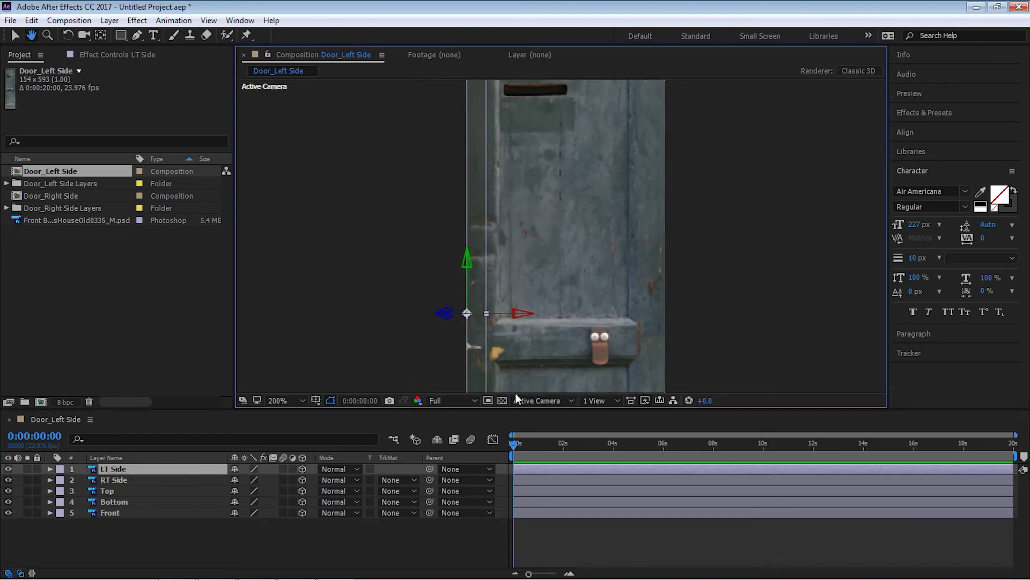
drag(513, 408, 513, 468)
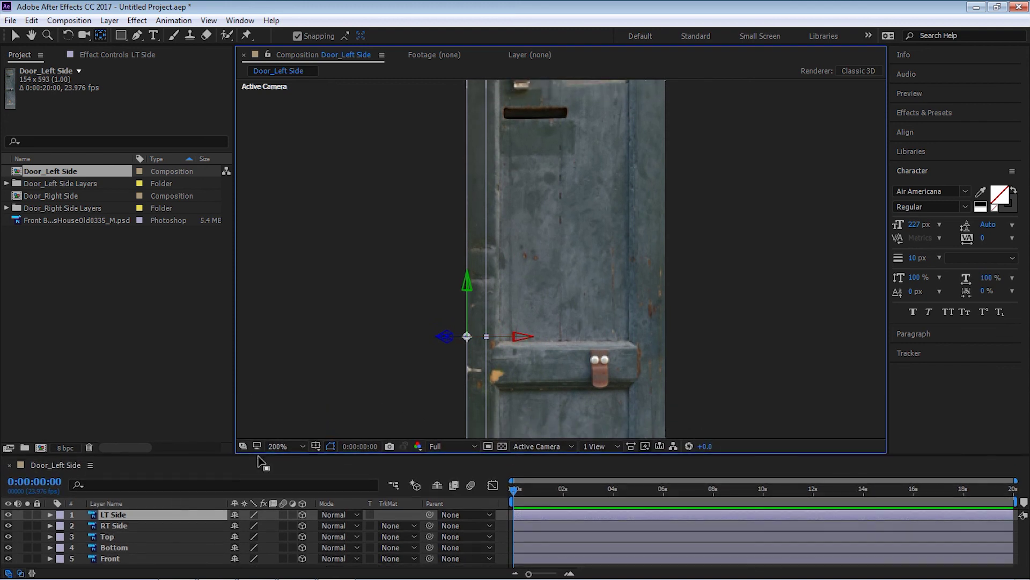
key(r)
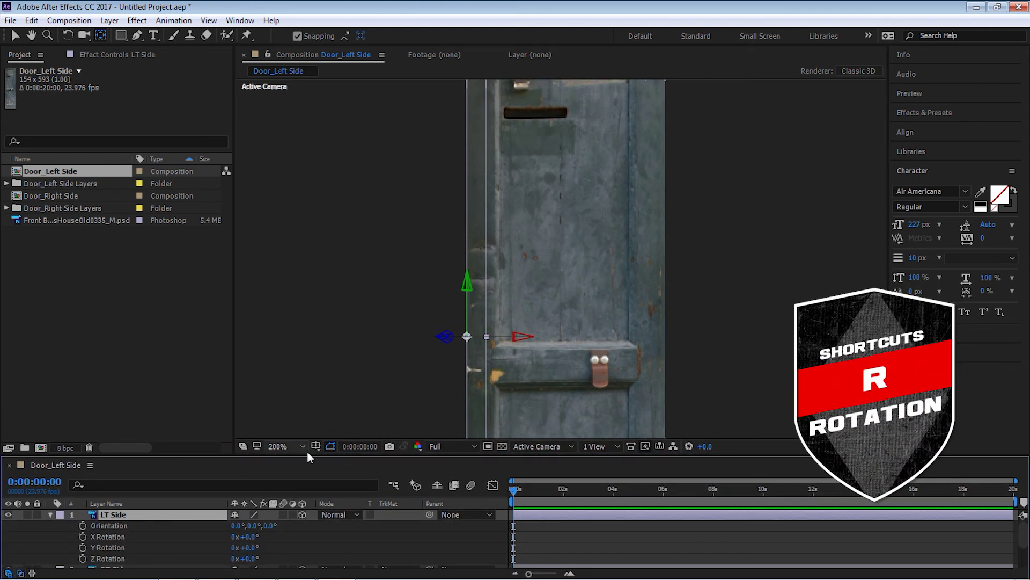
drag(317, 455, 316, 426)
key(h)
drag(584, 348, 570, 231)
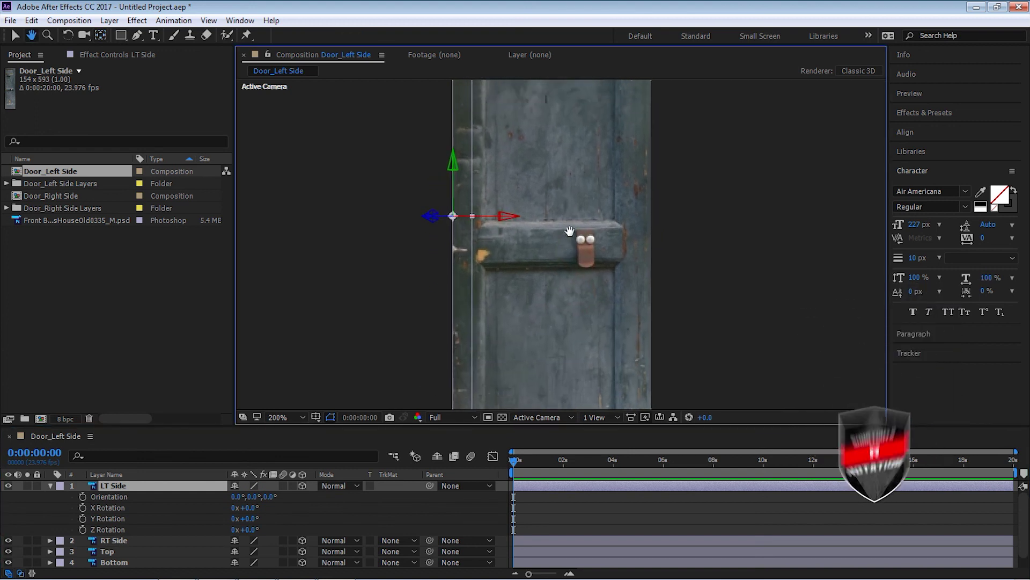
key(v)
drag(252, 518, 182, 509)
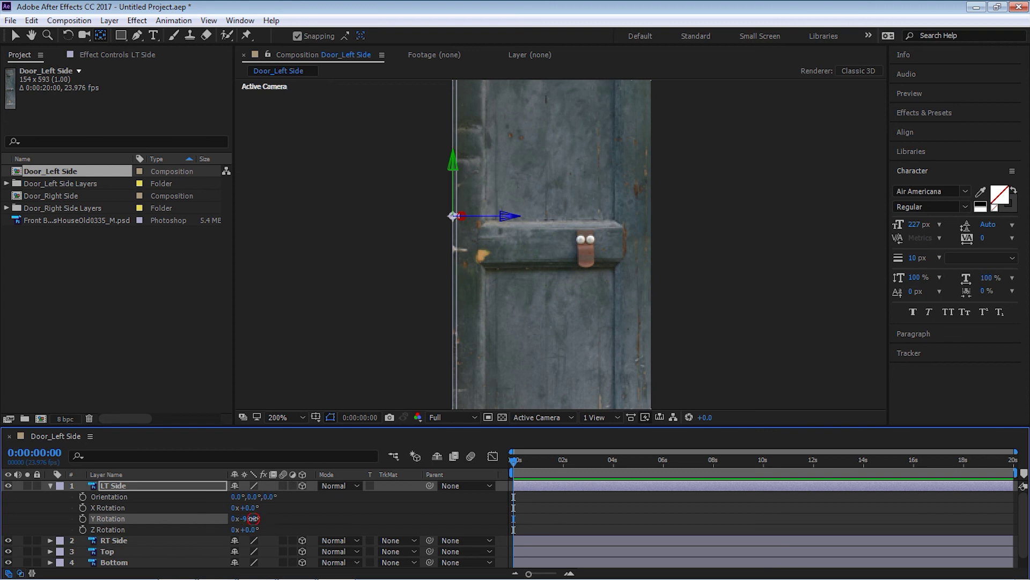
text(-90)
key(Return)
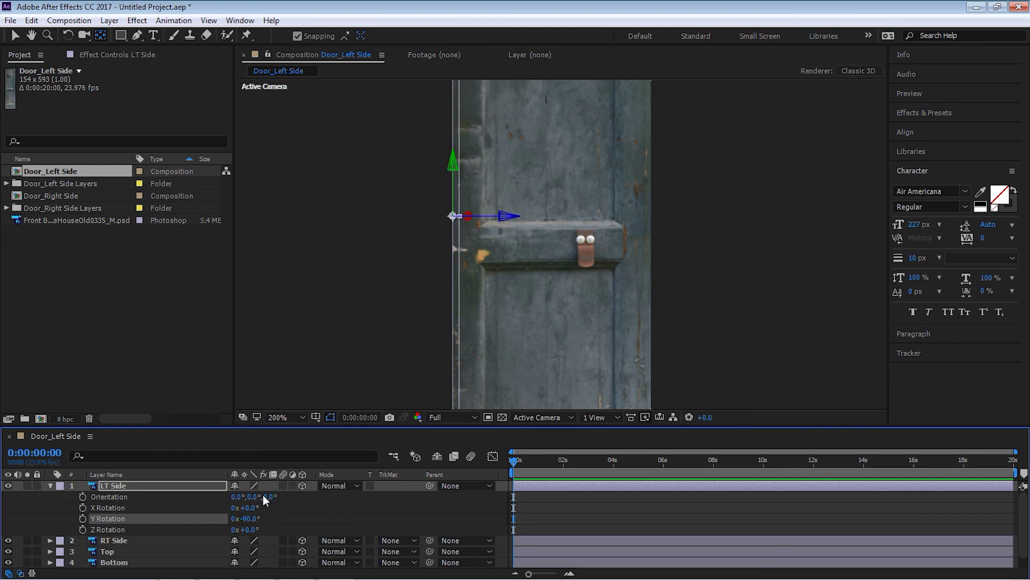
click(50, 487)
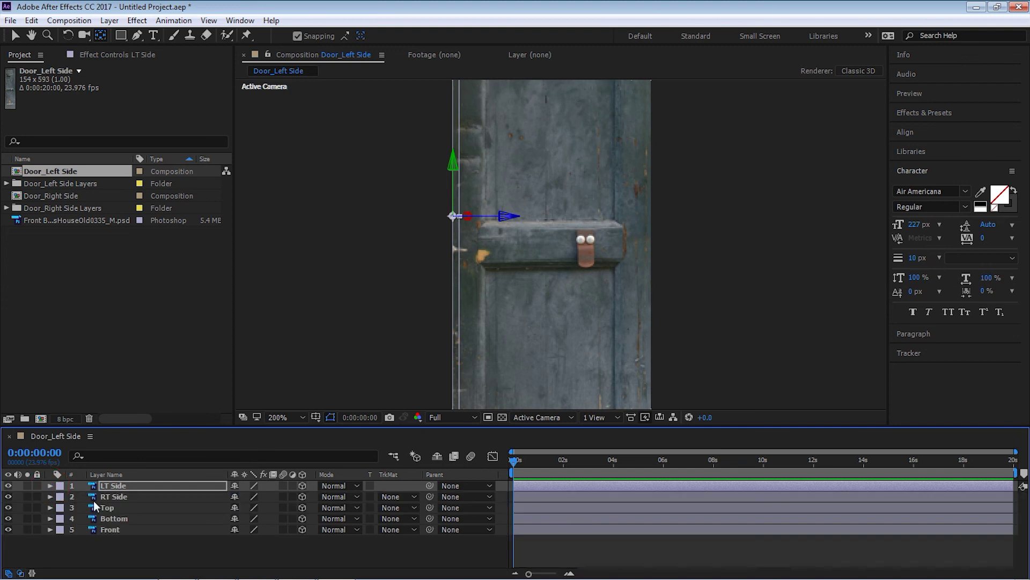
Step: Rotate the RT Side layer to +90° on its Y axis
click(108, 496)
key(r)
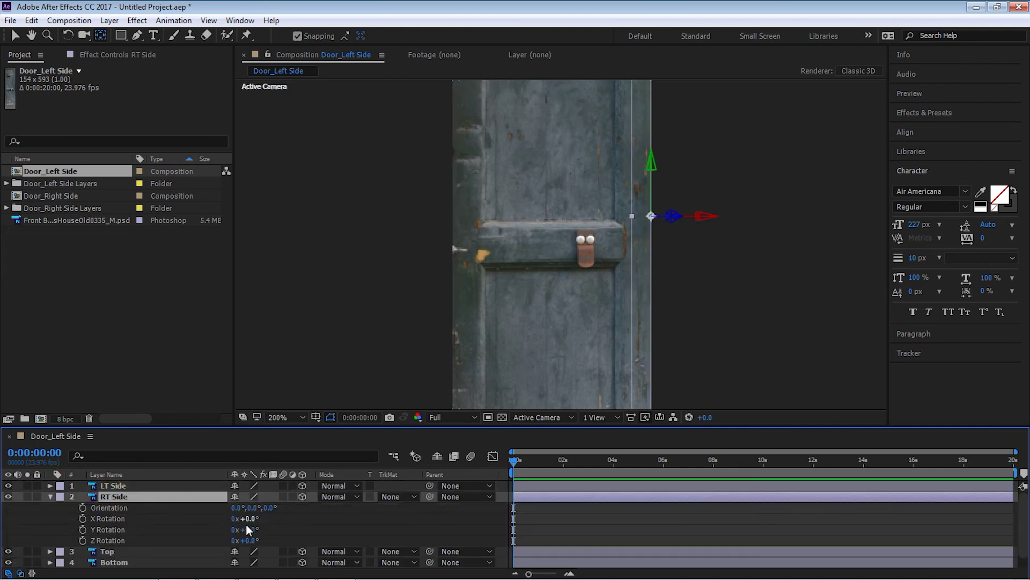
mouse_move(247, 530)
mouse_down()
mouse_move(235, 529)
mouse_move(269, 529)
mouse_up()
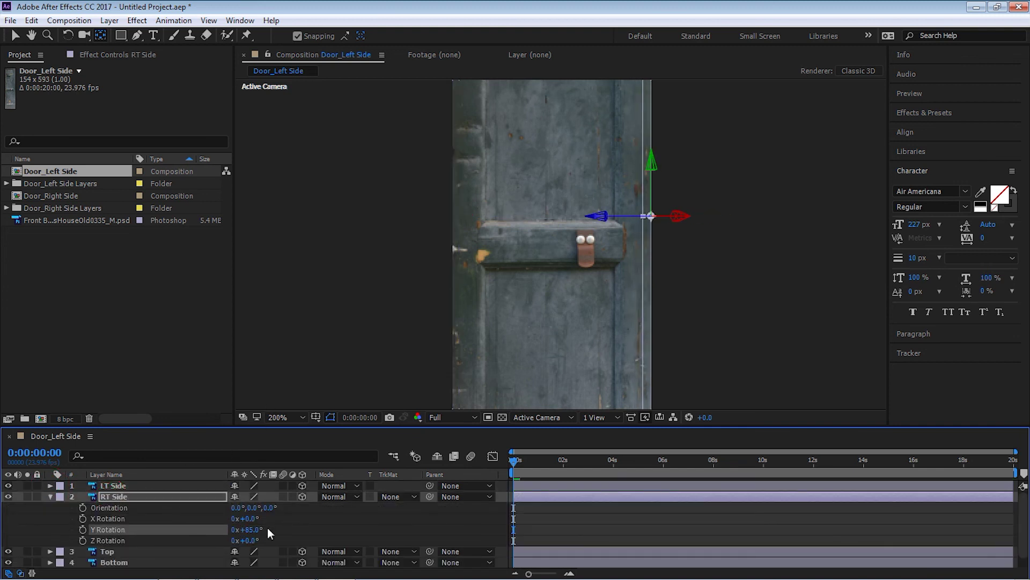
click(249, 529)
text(90)
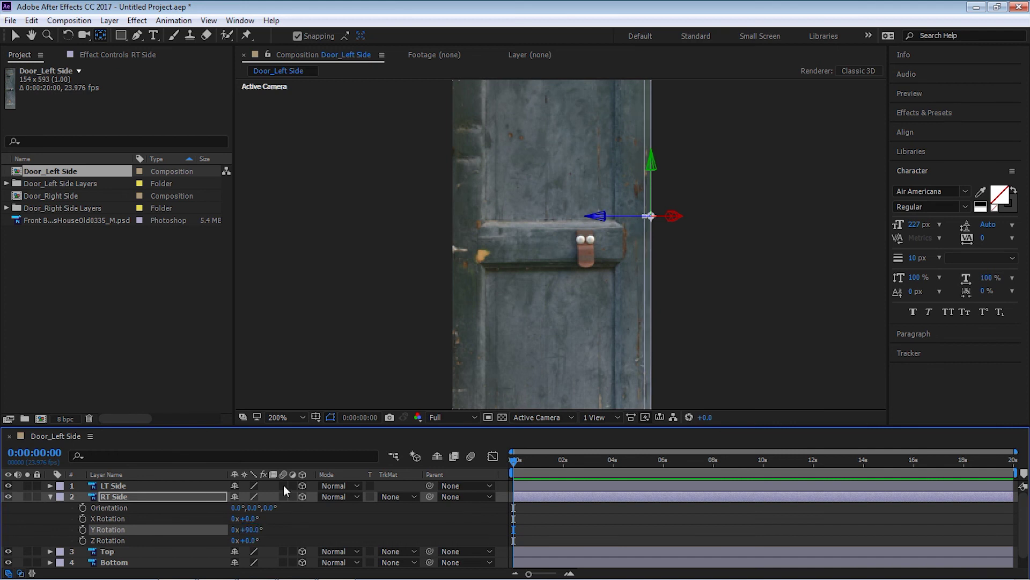
key(Return)
drag(457, 161, 457, 261)
click(114, 551)
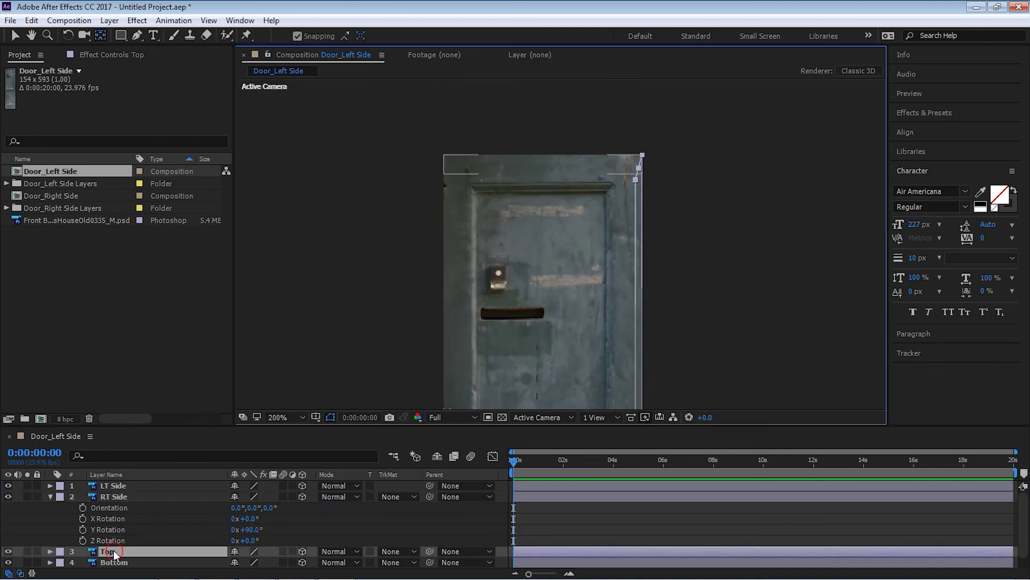
Step: Tilt the Top layer to an X Rotation of 90°
click(50, 496)
key(r)
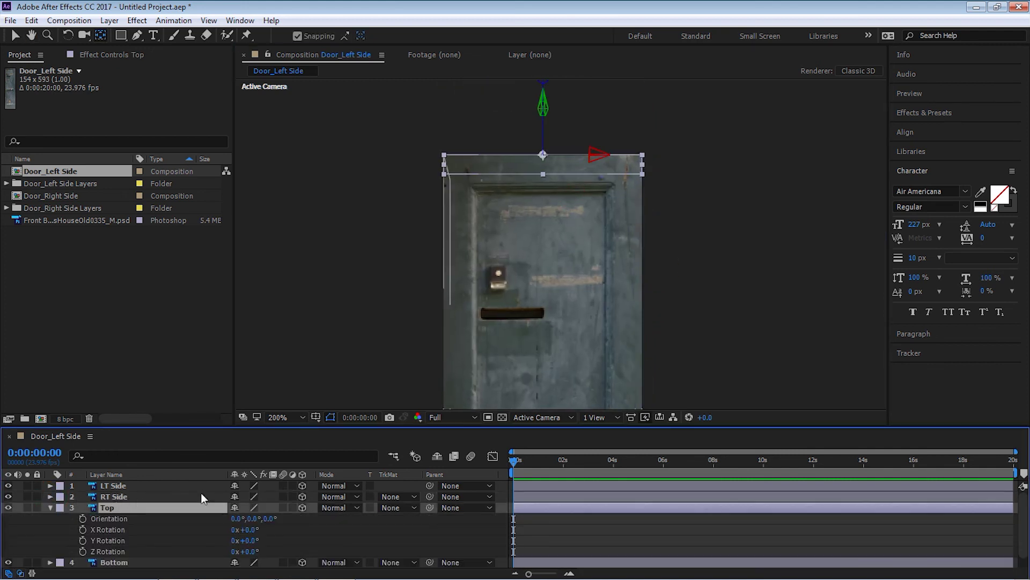
drag(252, 531, 343, 522)
click(258, 529)
text(180)
key(Return)
text(90)
key(Return)
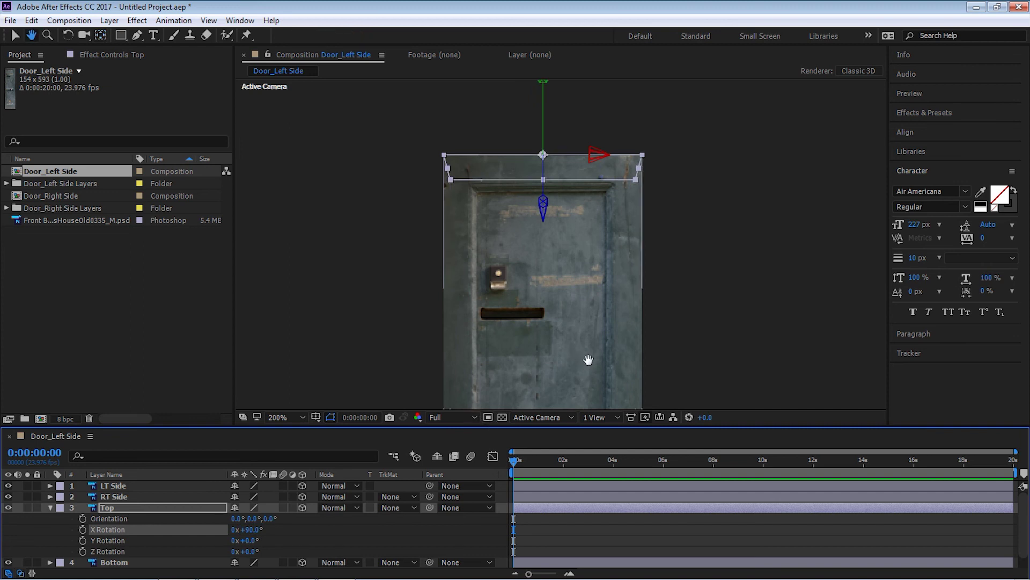
scroll(588, 364, down, 10)
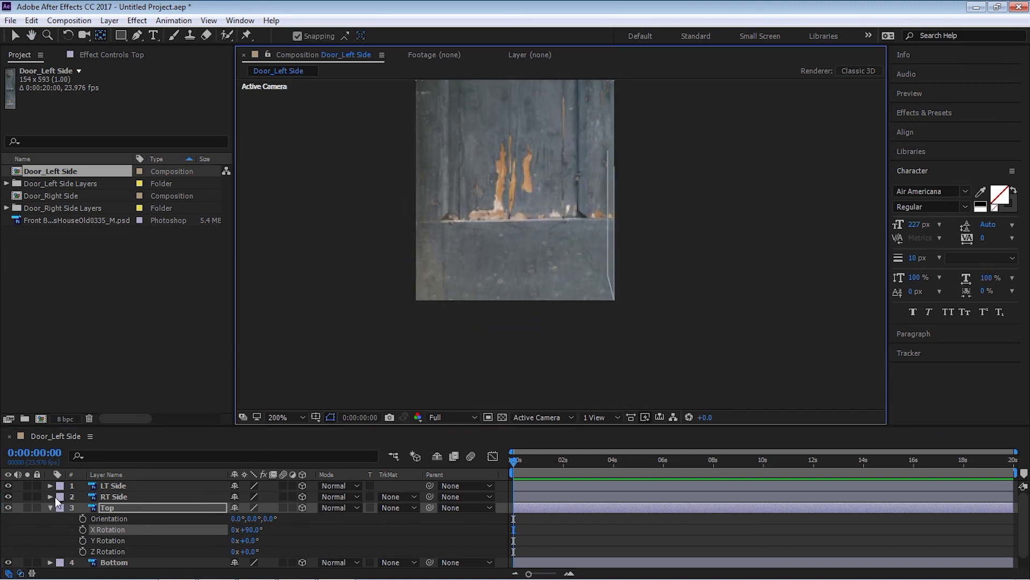
click(51, 507)
Step: Tilt the Bottom layer to an X Rotation of -90°
click(161, 518)
key(r)
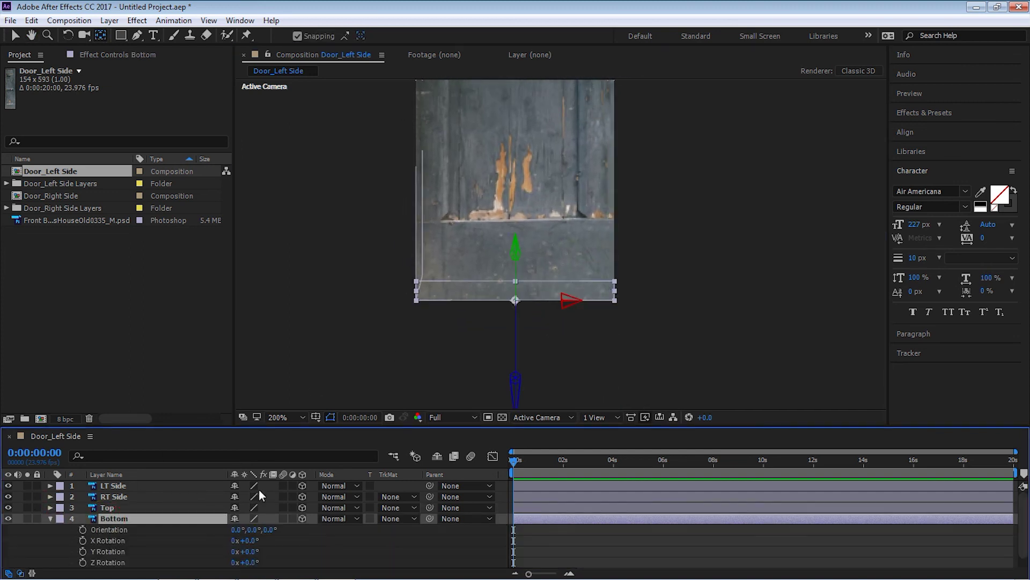
mouse_move(246, 540)
mouse_down()
mouse_move(274, 544)
mouse_move(177, 540)
mouse_move(250, 546)
mouse_up()
text(-90)
key(Return)
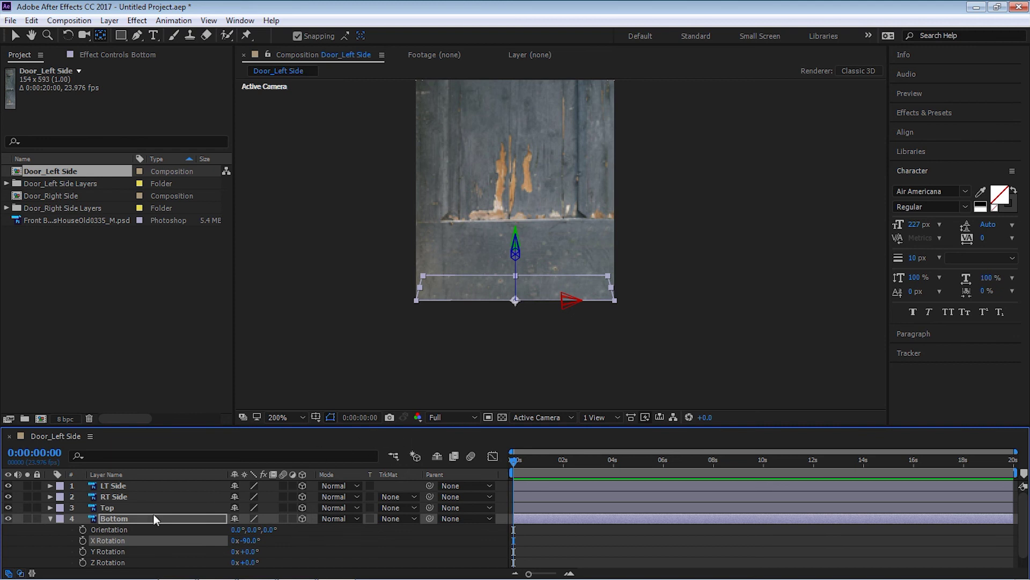
click(51, 519)
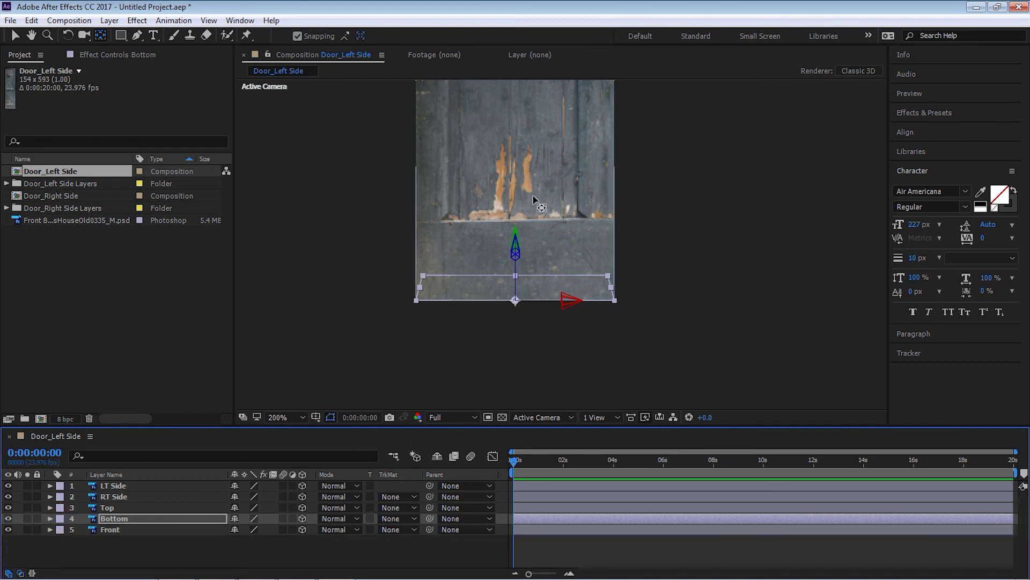
Step: Add a new camera layer using the 35mm preset
click(109, 21)
mouse_move(33, 32)
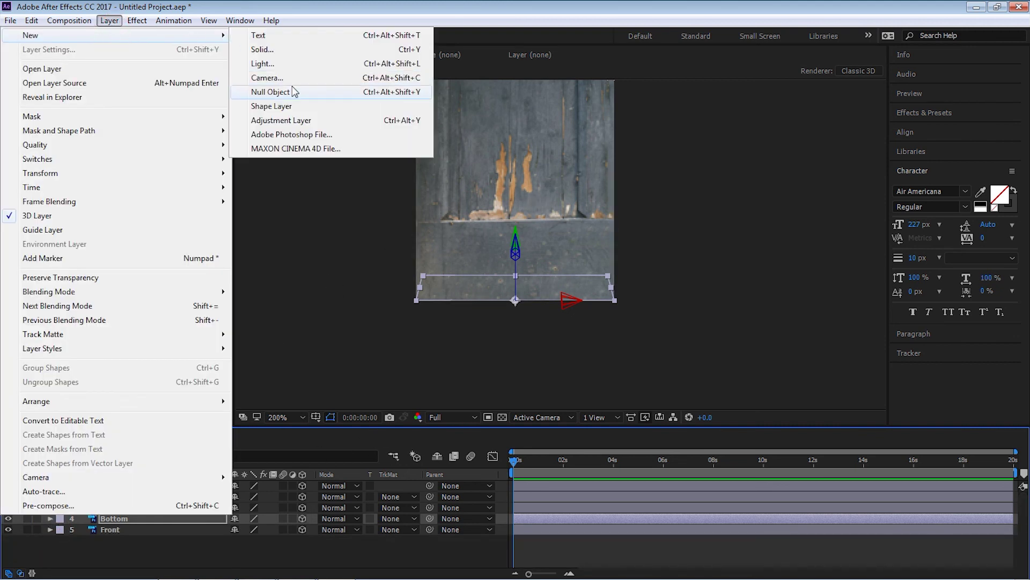
click(311, 89)
click(635, 233)
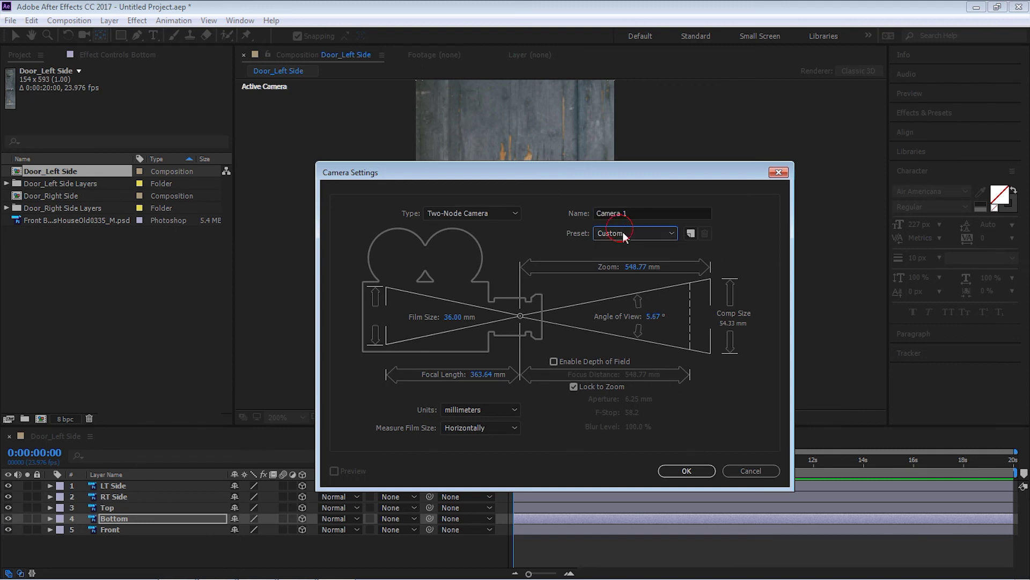
click(633, 323)
click(687, 470)
Step: Switch the viewer to Custom View 1 and orbit around the door from several angles
click(534, 417)
click(545, 370)
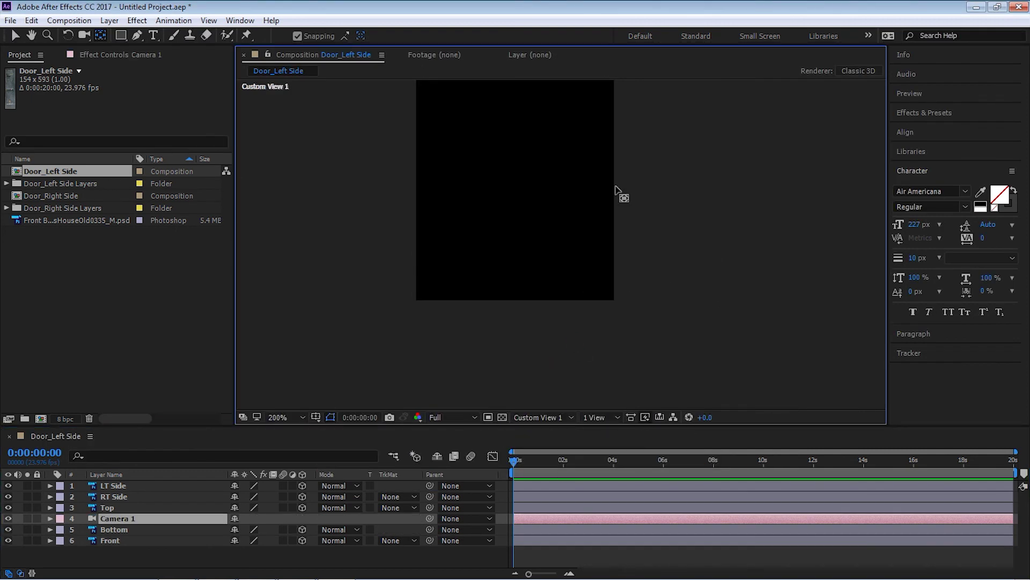
drag(578, 230, 614, 132)
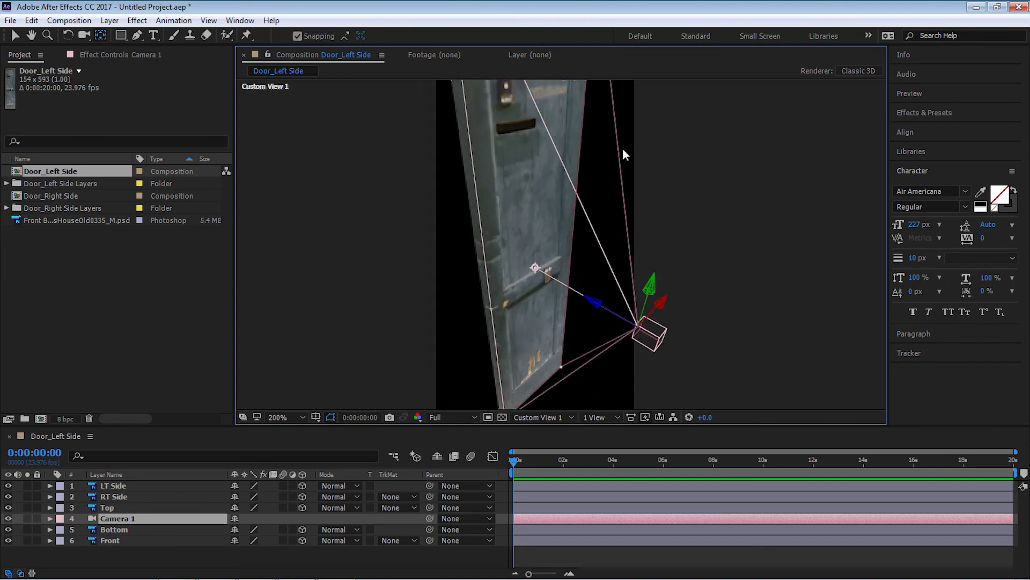
scroll(623, 156, down, 1)
key(grave)
key(c)
key(c)
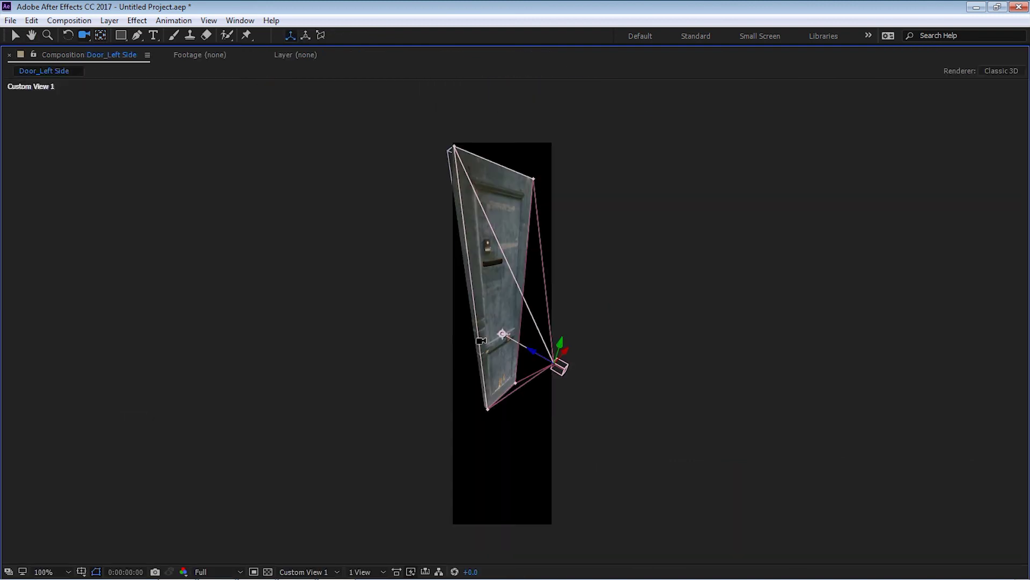
drag(479, 344, 601, 401)
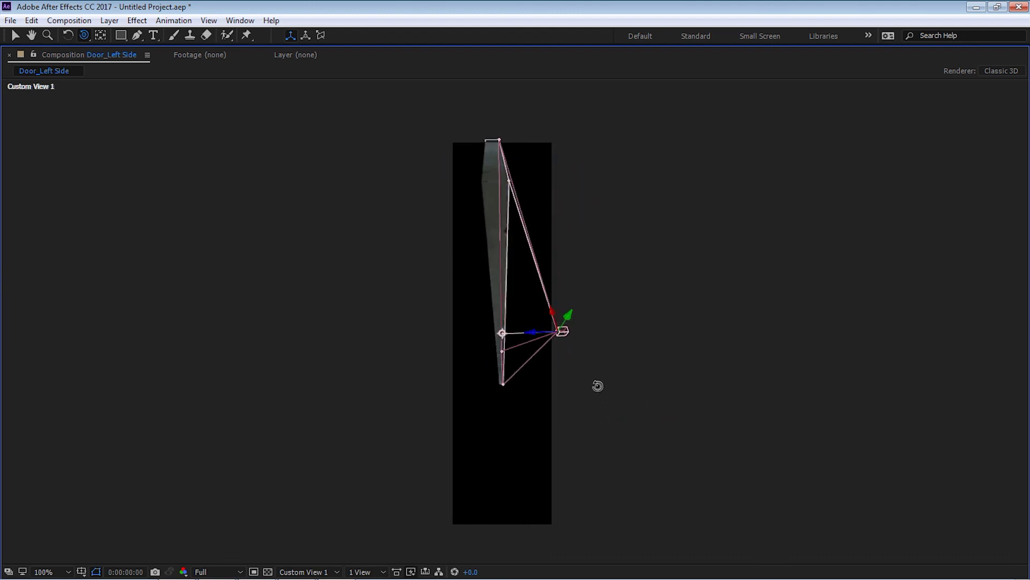
drag(520, 265, 548, 281)
drag(487, 269, 528, 257)
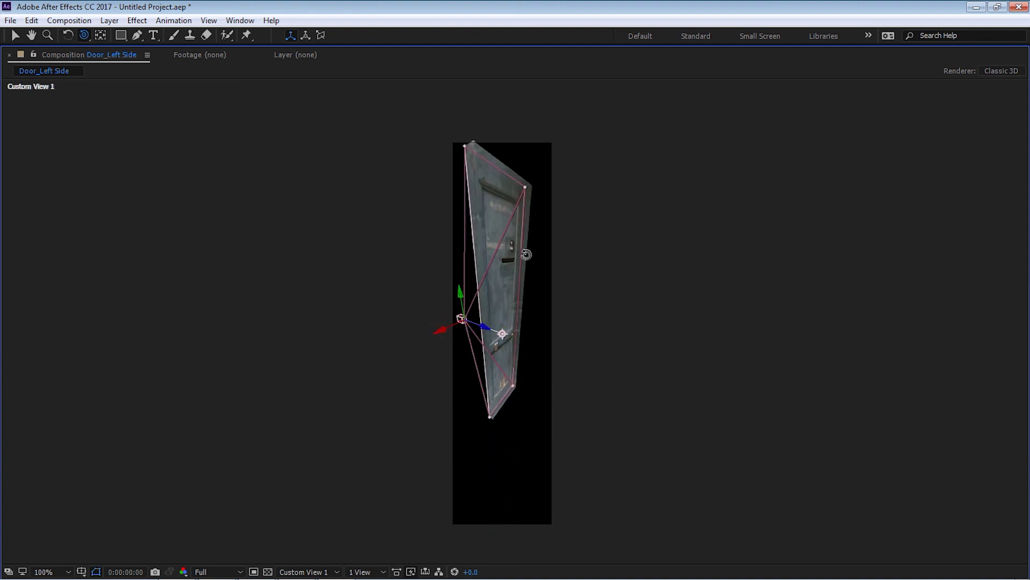
drag(531, 295, 536, 208)
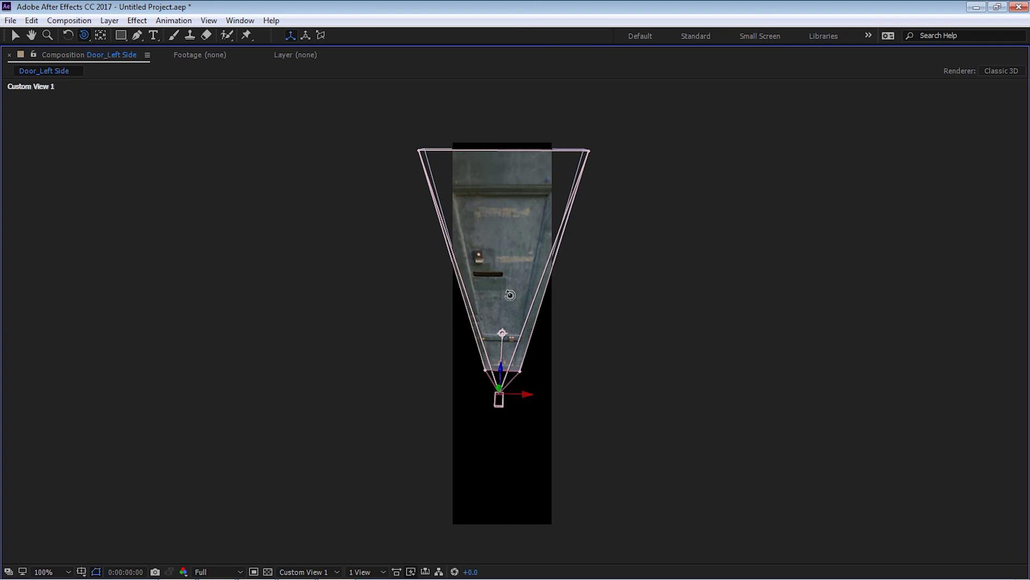
drag(569, 311, 448, 313)
key(grave)
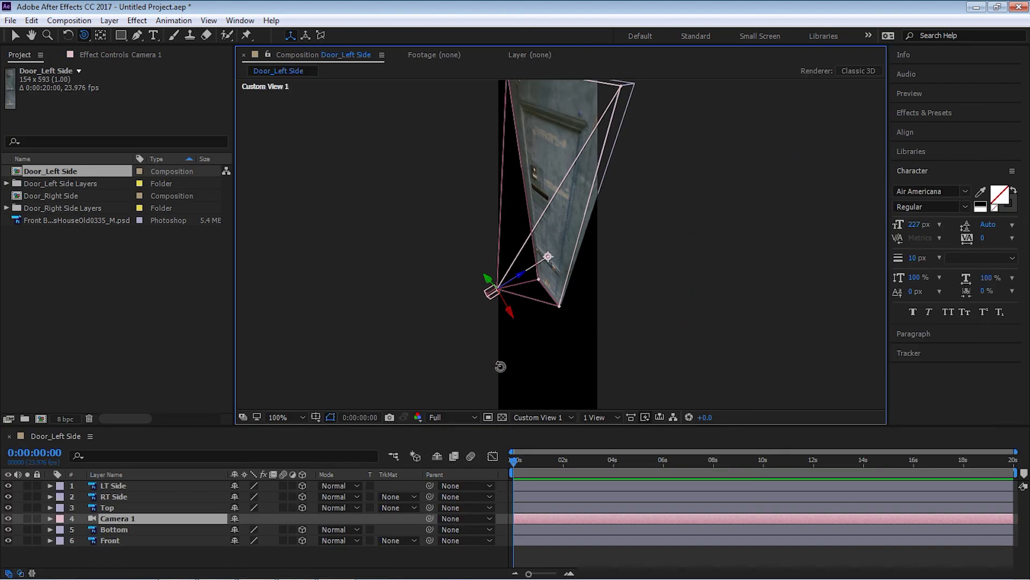
Step: Duplicate the Front layer and rename the copy 'Back'
click(129, 540)
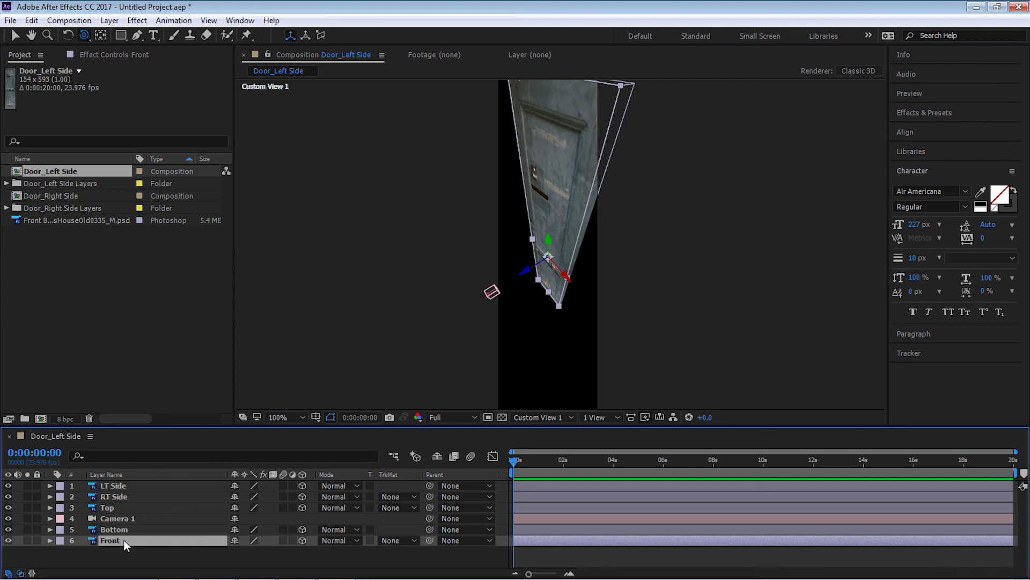
key(ctrl+d)
key(Return)
text(Back)
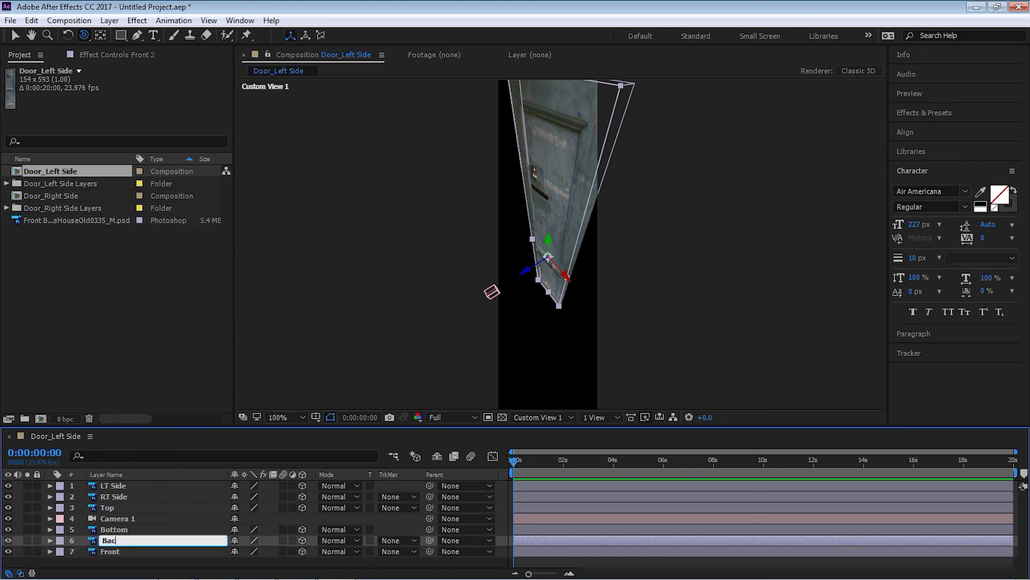
key(Return)
Step: In Top view at 400%, place Back below Front and push it back along Z
click(542, 417)
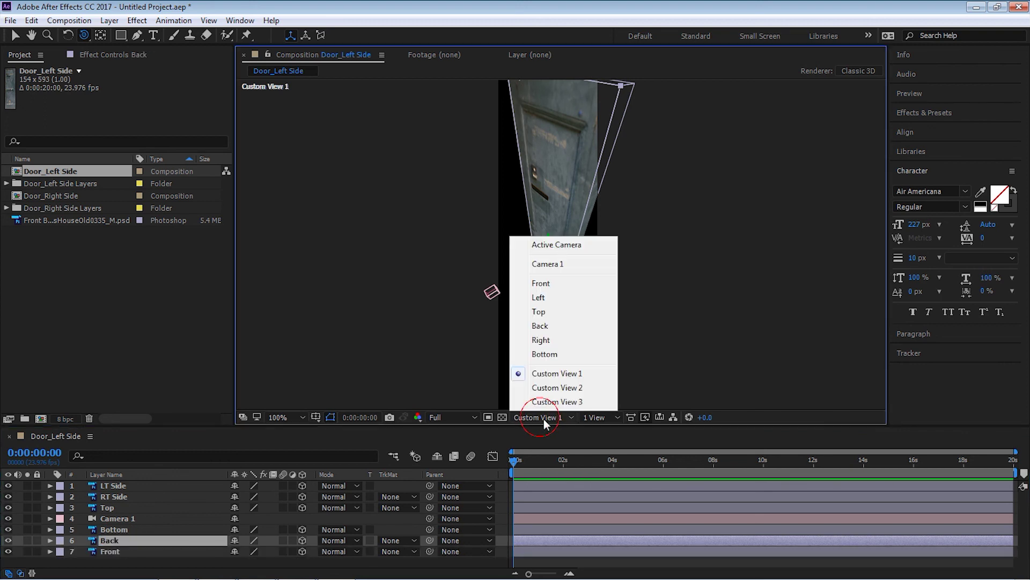
click(552, 314)
key(period)
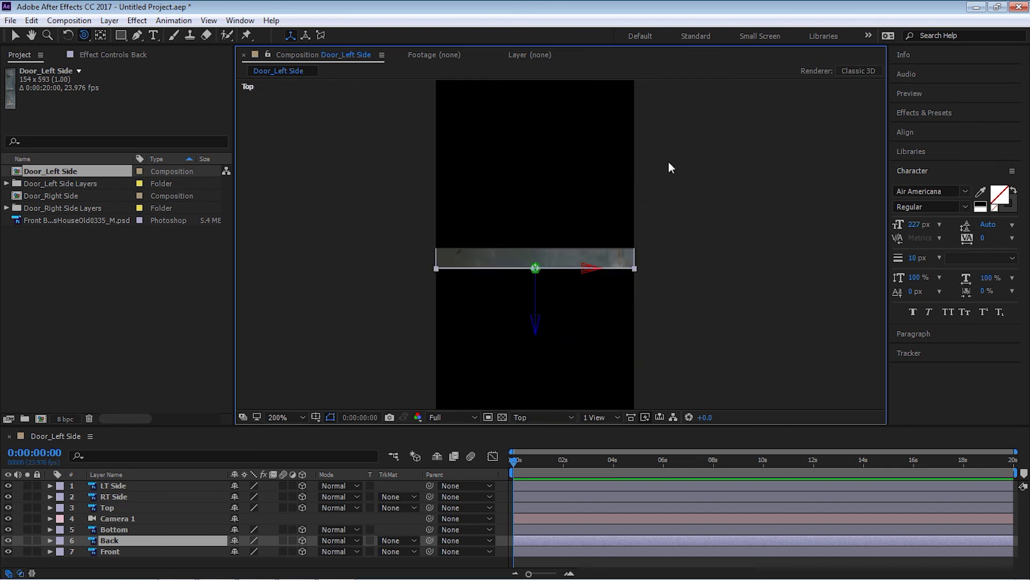
key(period)
drag(130, 539, 131, 553)
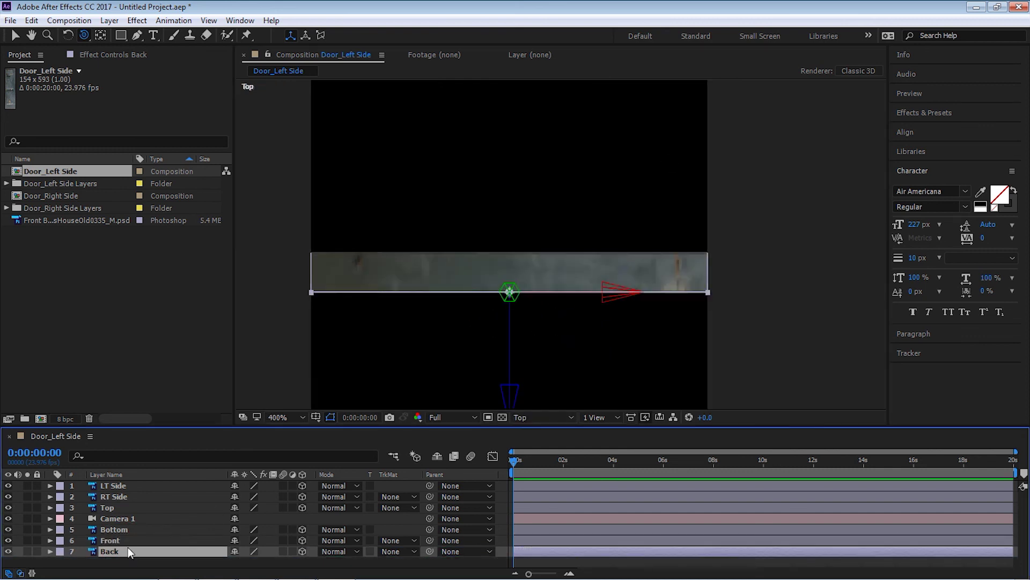
key(v)
drag(510, 398, 520, 354)
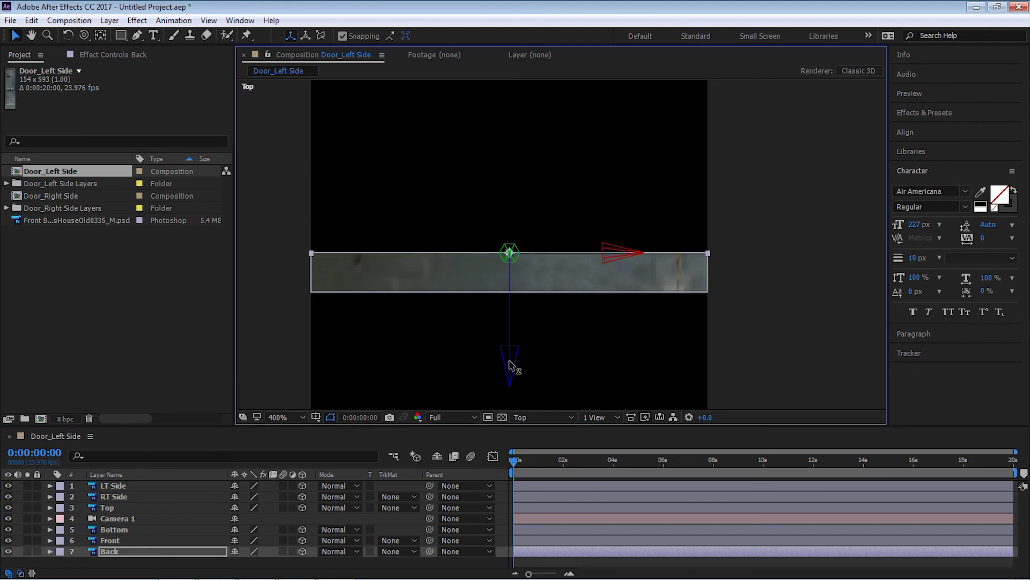
Step: Return to Custom View 1 and orbit to check the door box from above
click(521, 417)
click(572, 375)
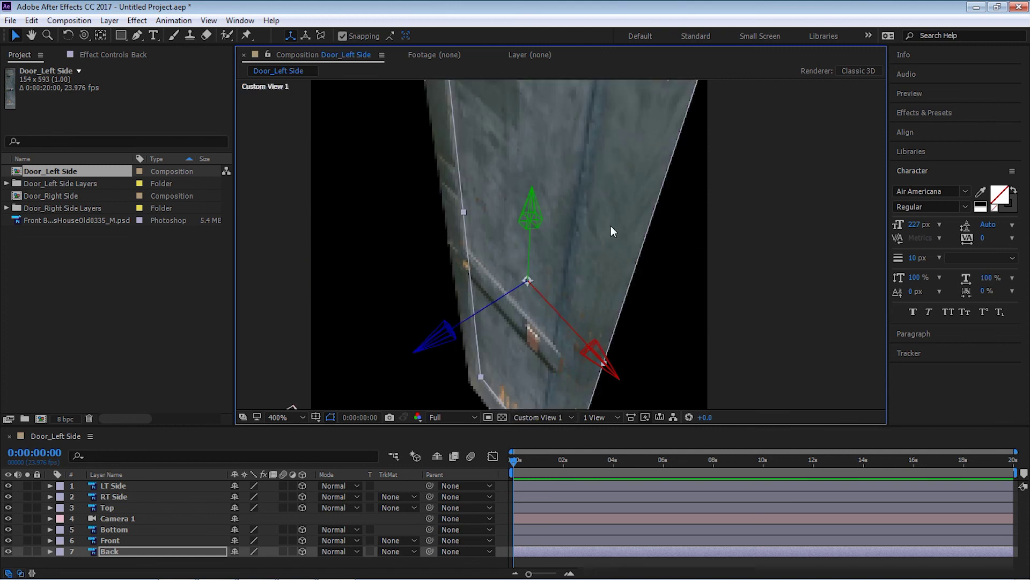
key(c)
drag(637, 321, 622, 295)
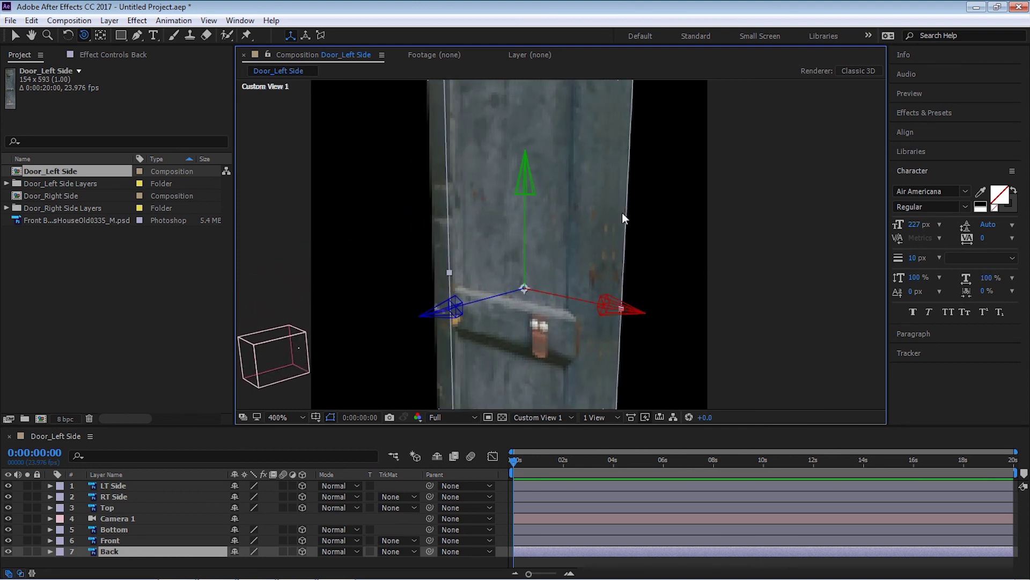
scroll(622, 215, down, 2)
scroll(622, 215, down, 2)
drag(621, 214, 533, 329)
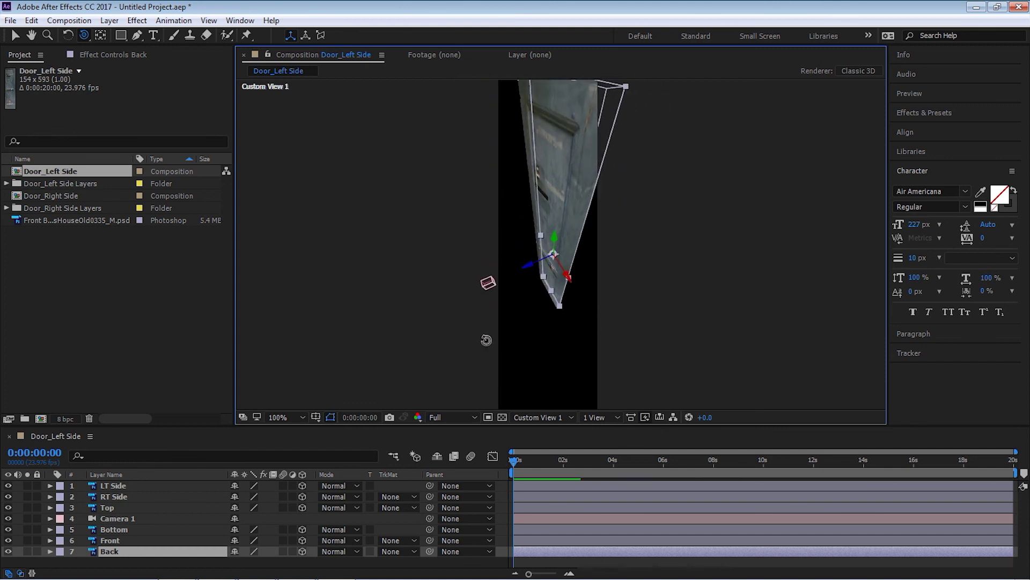
Step: Open Door_Right Side, hide Top, Bottom and Front, and move Side's anchor to its outer edge
double_click(62, 195)
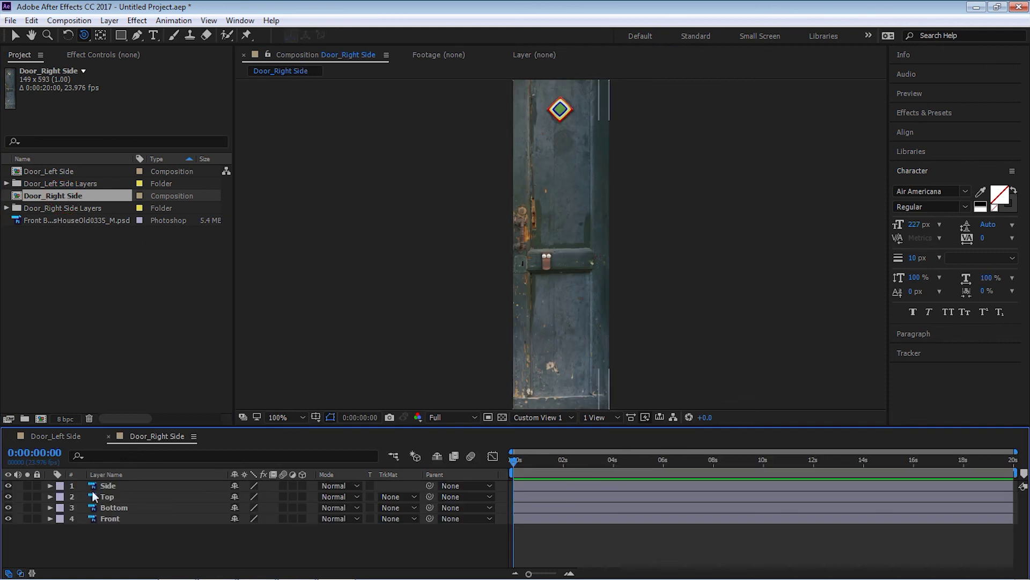
click(107, 486)
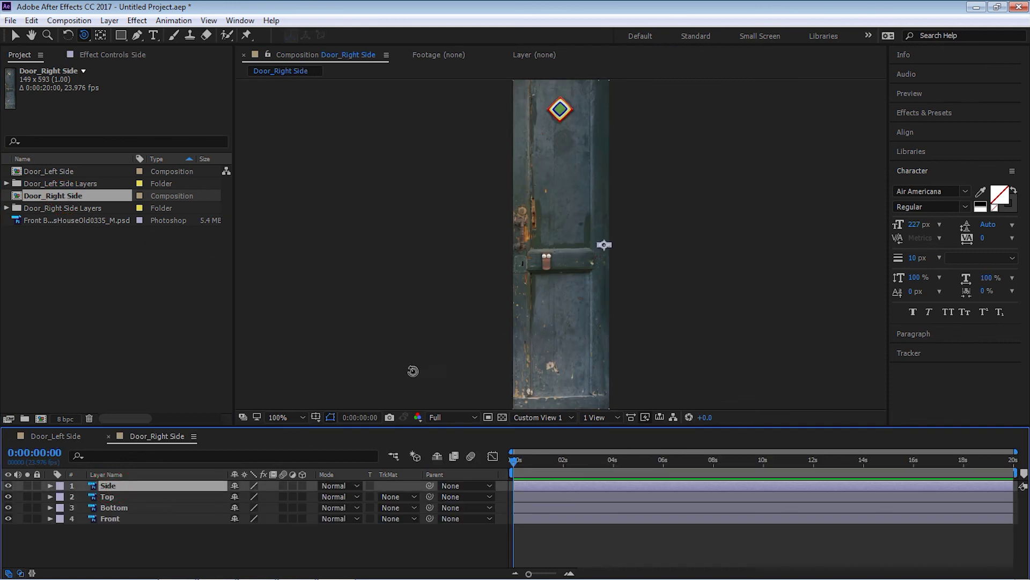
drag(8, 496, 8, 519)
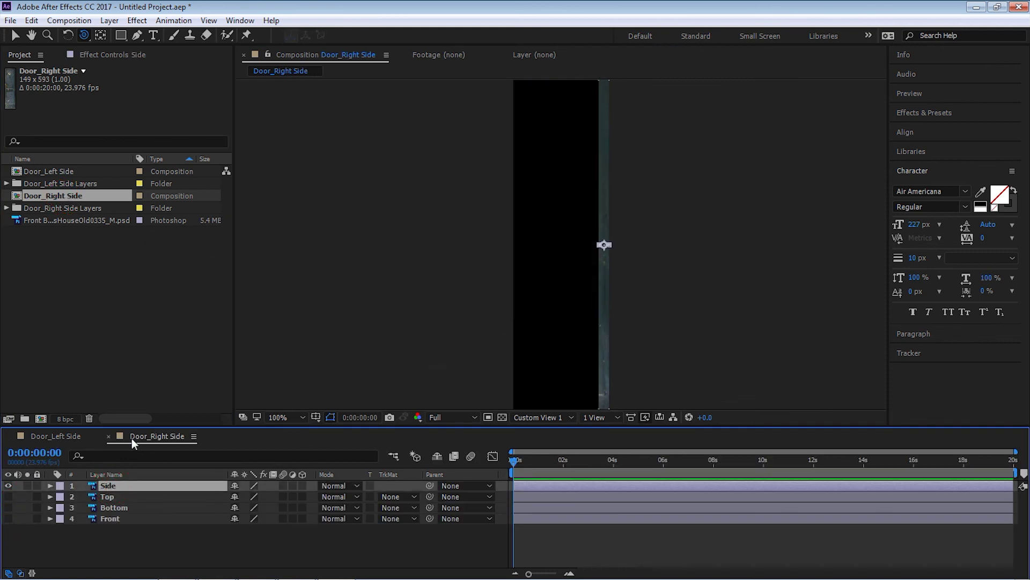
key(period)
key(period)
drag(593, 301, 510, 290)
key(y)
key(v)
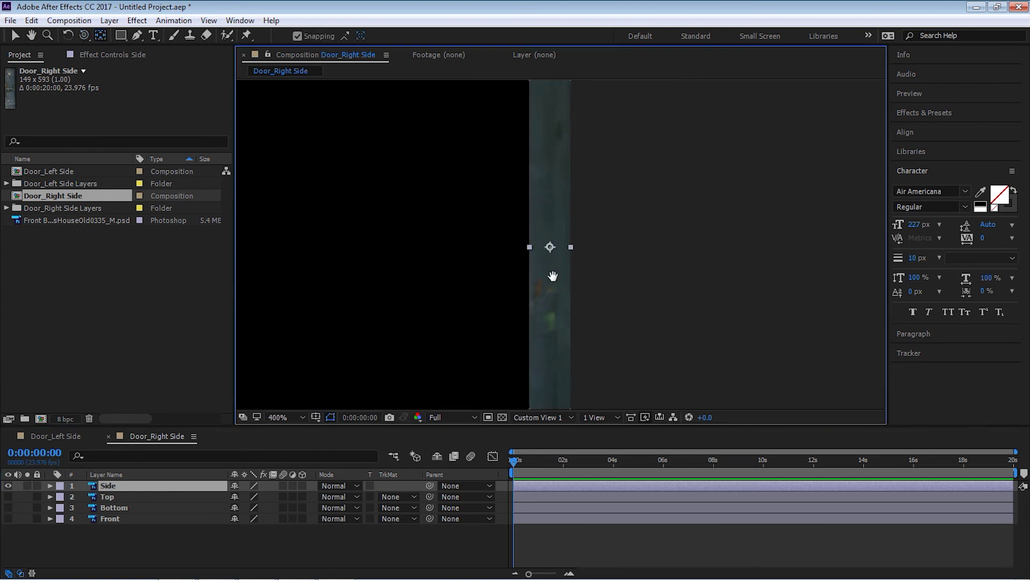
drag(553, 276, 639, 258)
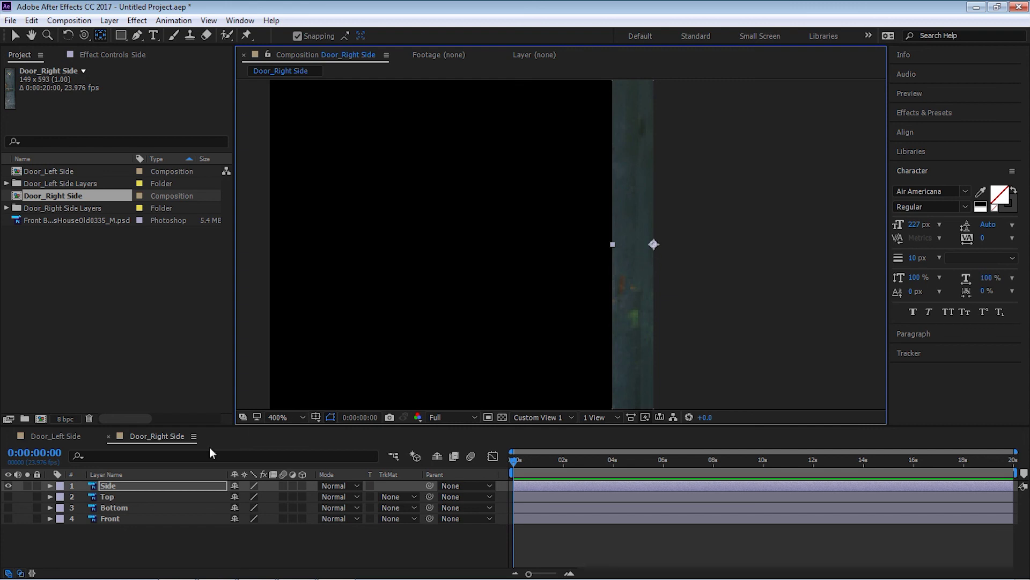
Step: Show the Bottom layer again and move its anchor point to its bottom edge
click(108, 497)
drag(491, 160, 295, 353)
key(space)
click(114, 510)
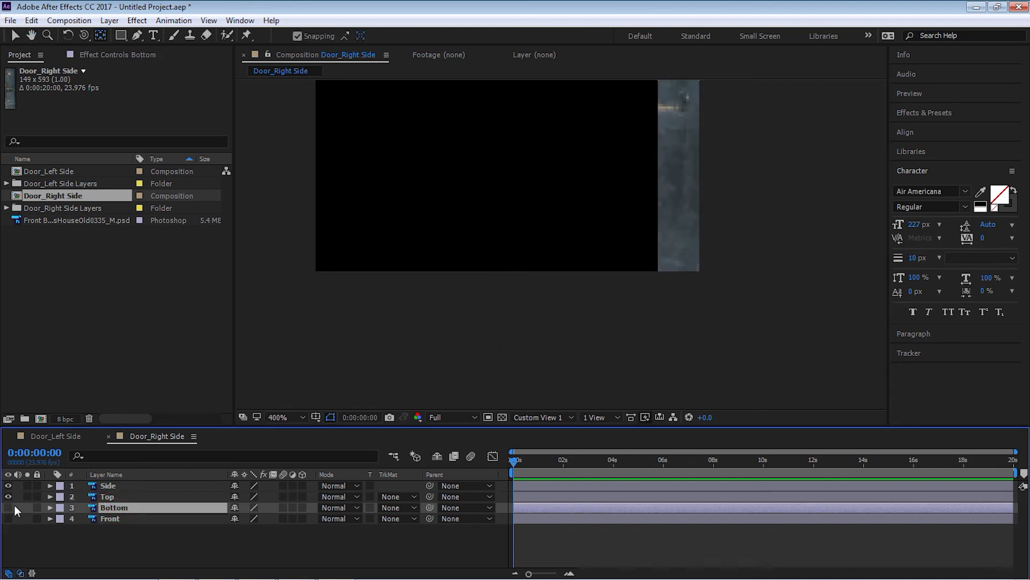
click(8, 507)
drag(508, 252, 508, 271)
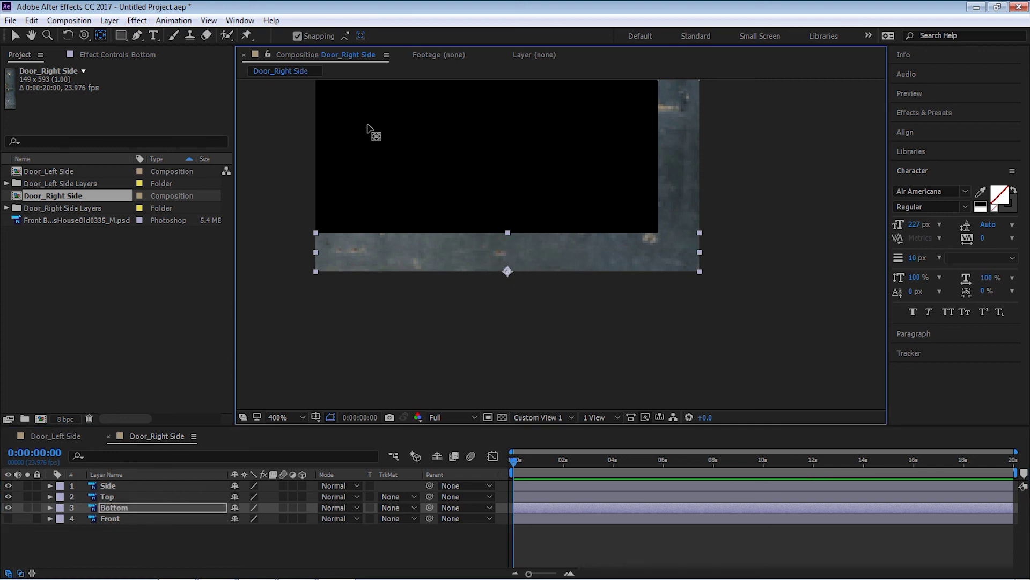
Step: Reselect the Side layer and begin renaming it
click(110, 518)
click(108, 485)
drag(616, 183, 569, 257)
scroll(573, 207, down, 1)
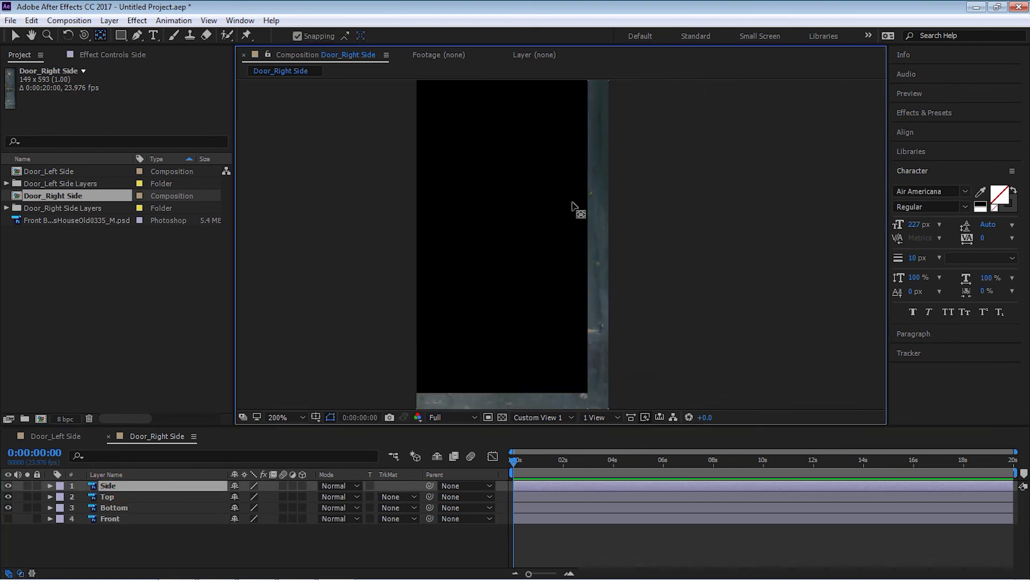
click(124, 485)
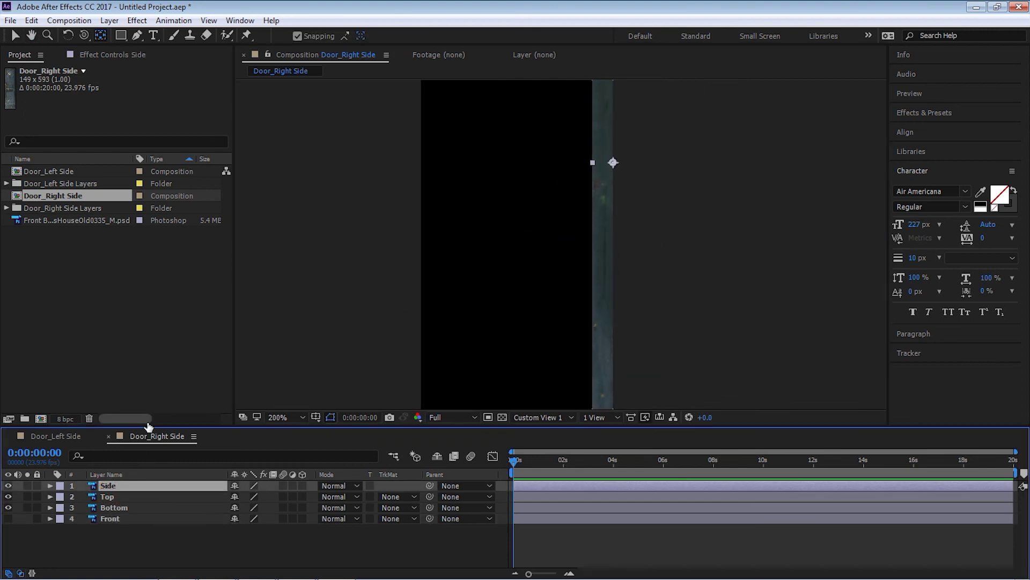
key(Return)
Step: Name the Side layer 'RT Side' and duplicate it as 'LT Side'
text(RT)
key(Return)
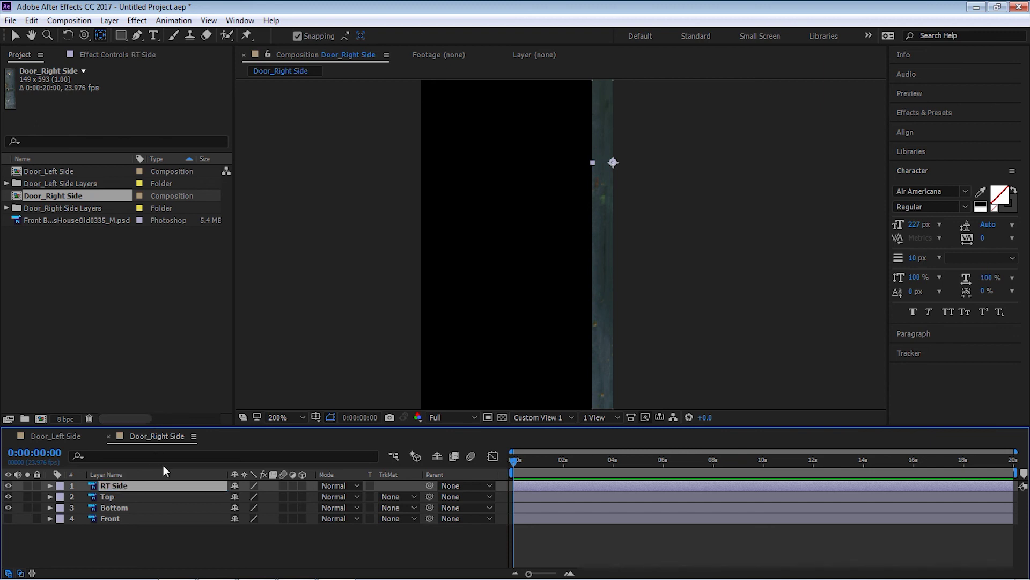
key(ctrl+d)
key(Return)
key(Right)
key(BackSpace)
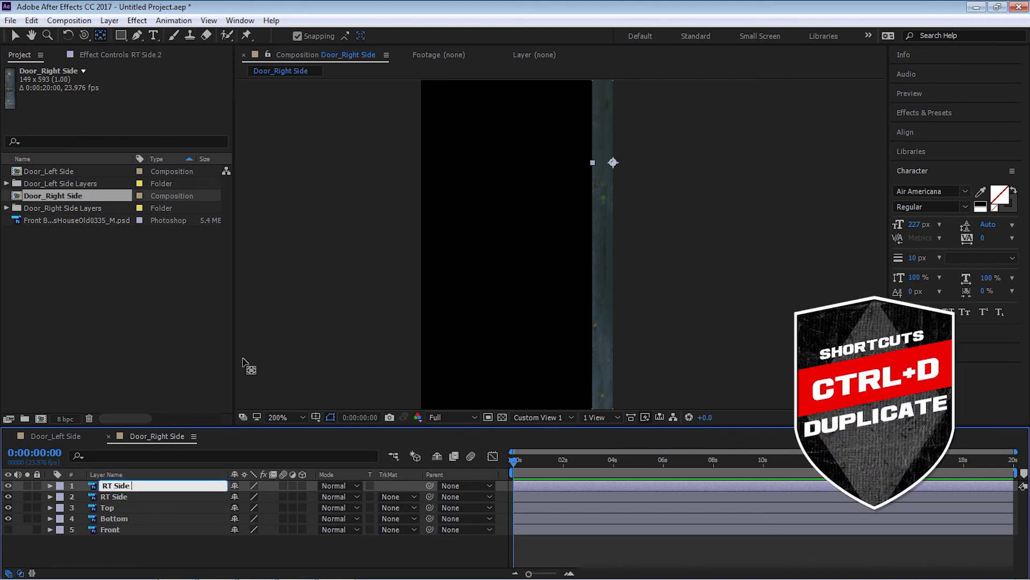
text(L)
key(Return)
Step: Move the LT Side strip to the comp's left edge and set its anchor on that edge
drag(591, 327, 434, 339)
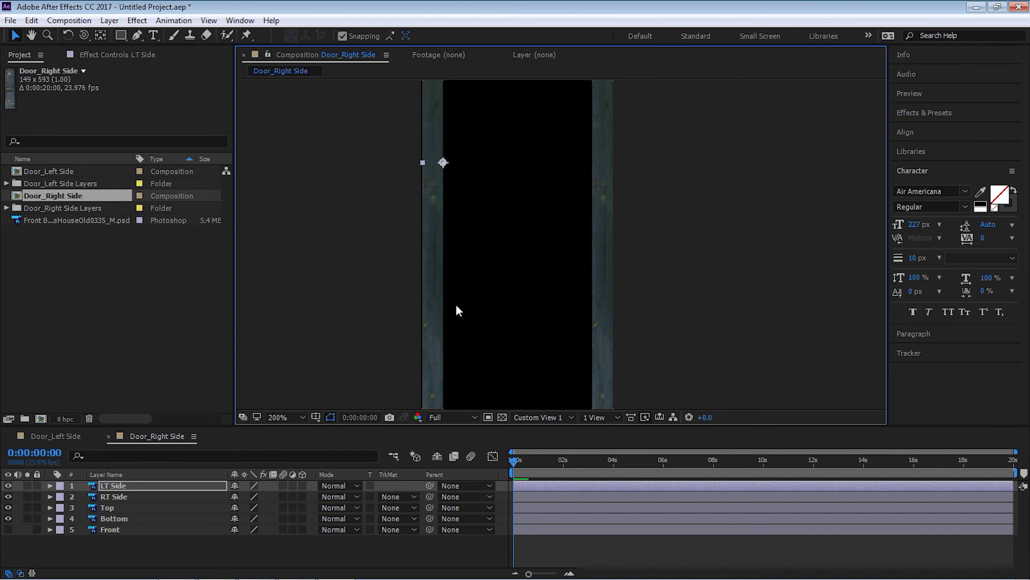
scroll(455, 310, up, 2)
scroll(537, 269, up, 1)
key(Left)
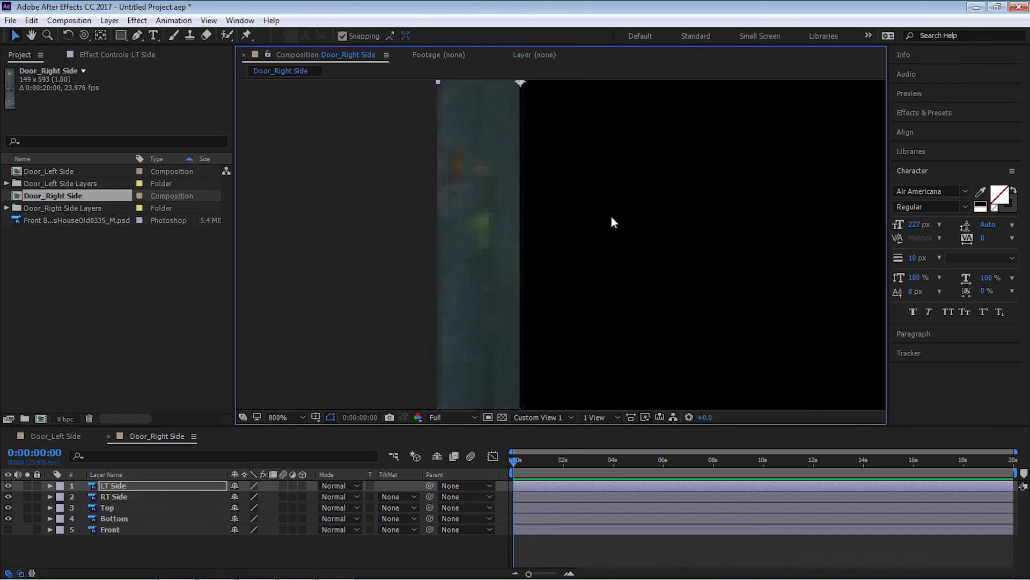
key(comma)
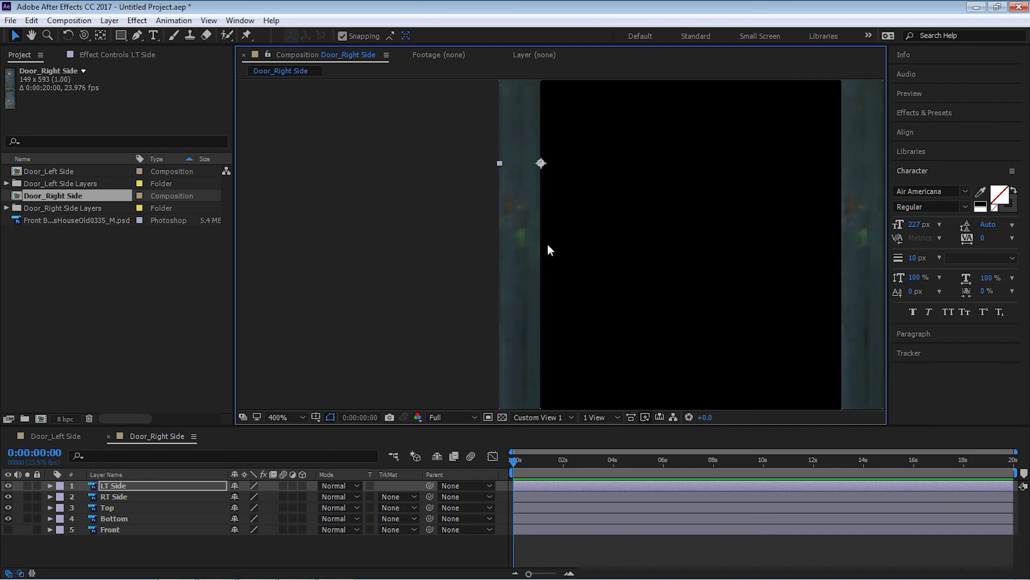
key(y)
drag(541, 163, 500, 163)
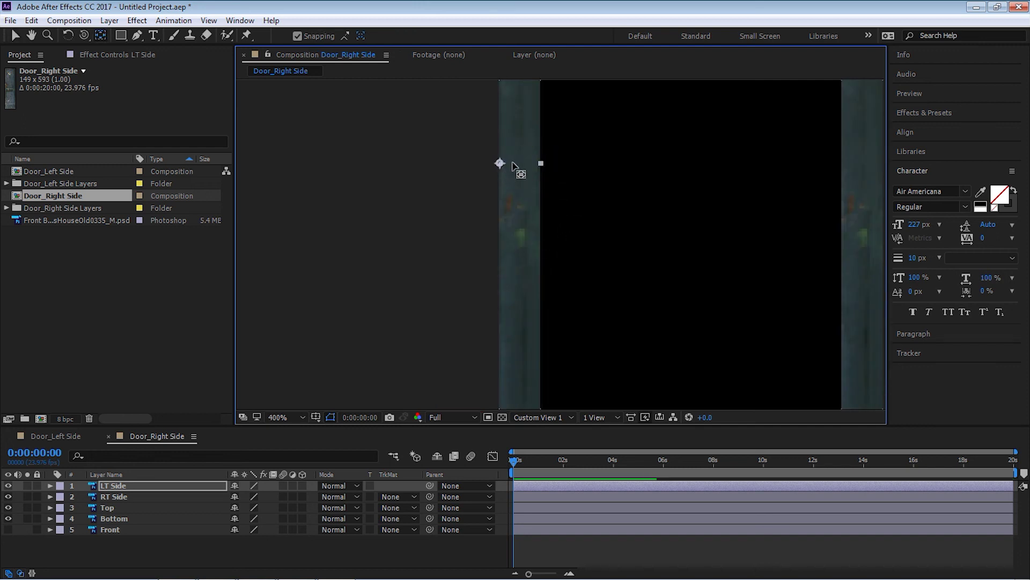
key(comma)
key(comma)
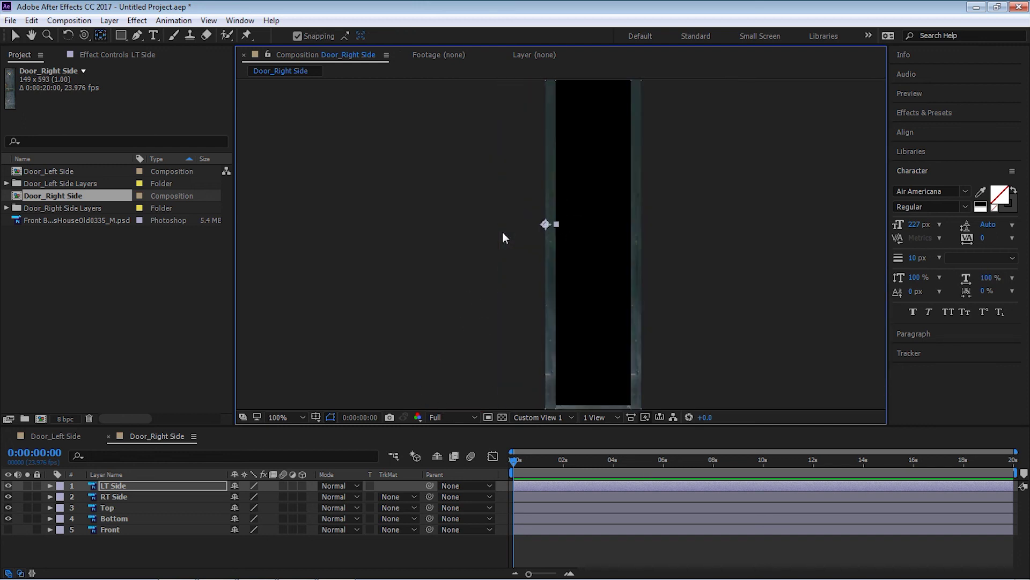
drag(596, 299, 553, 221)
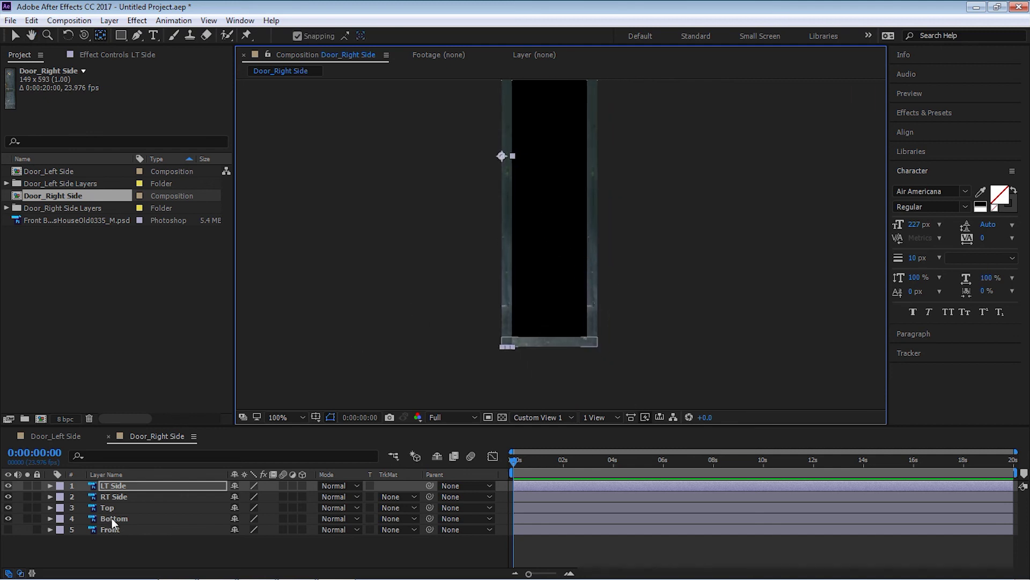
Step: Make the Front layer visible again and deselect all layers
click(117, 517)
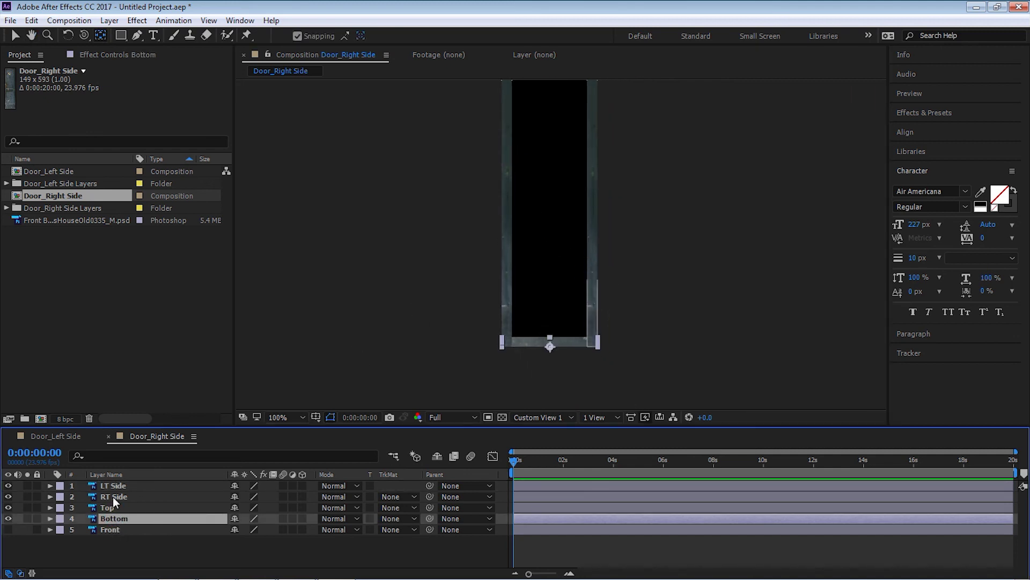
drag(467, 244, 448, 341)
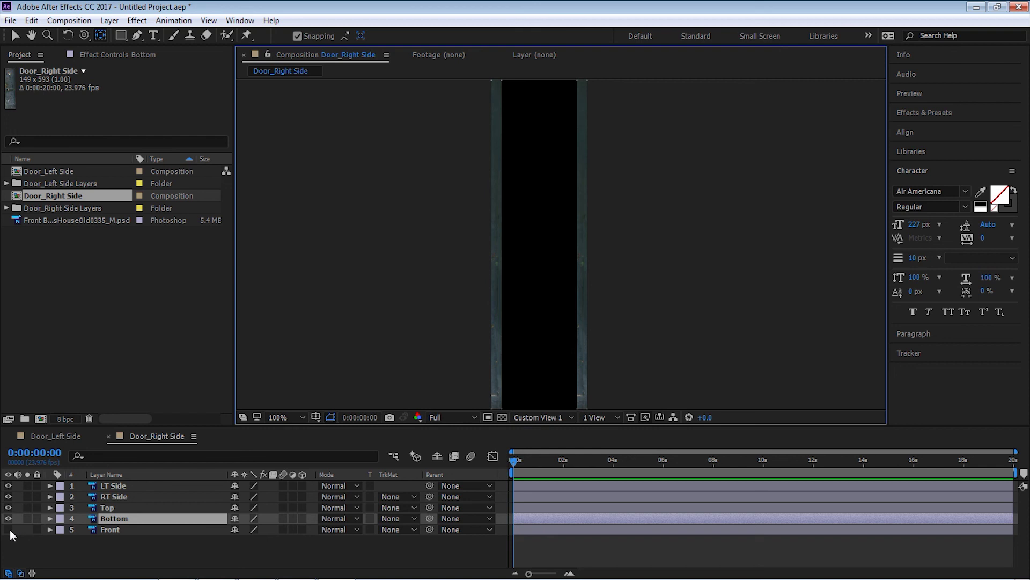
click(8, 529)
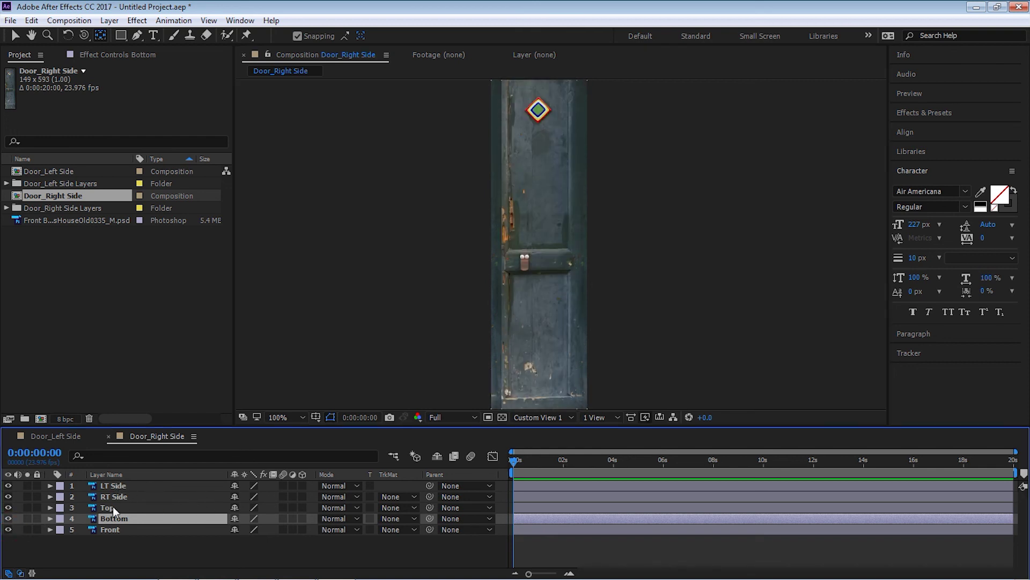
click(115, 486)
click(110, 529)
click(297, 536)
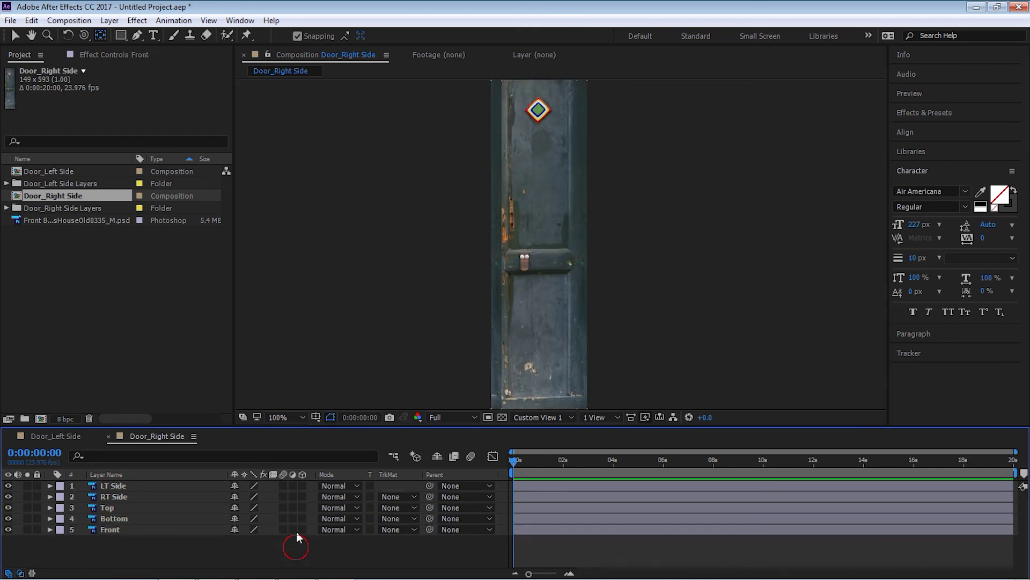
Step: Turn on 3D for all five layers and view through Active Camera at 200%
drag(303, 485, 308, 530)
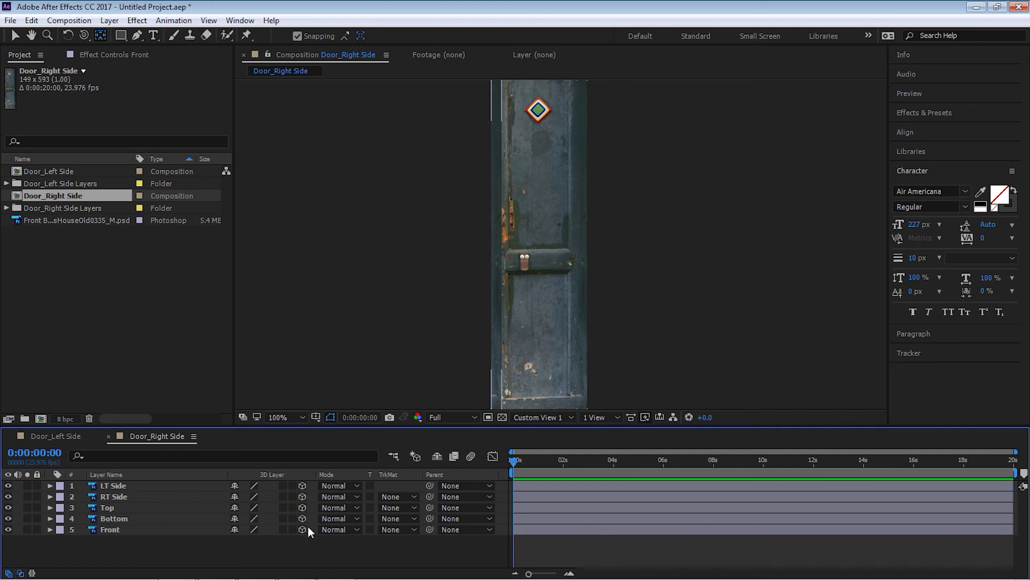
click(120, 485)
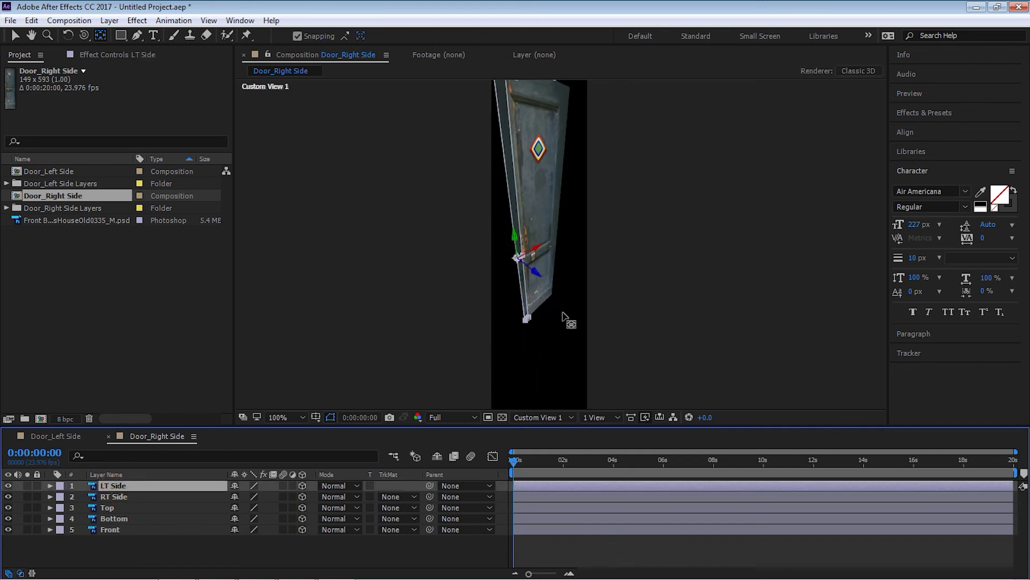
click(544, 419)
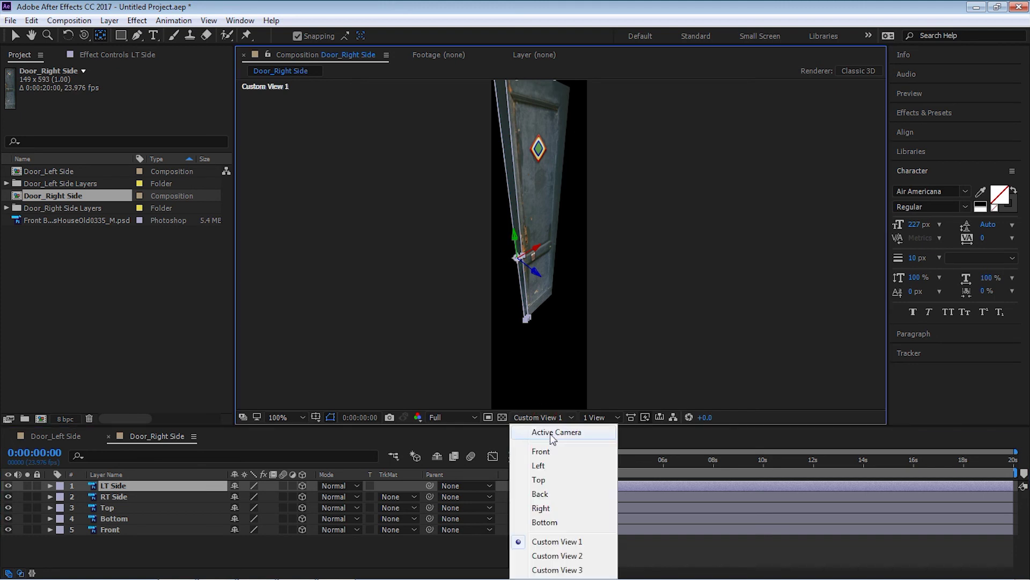
click(552, 433)
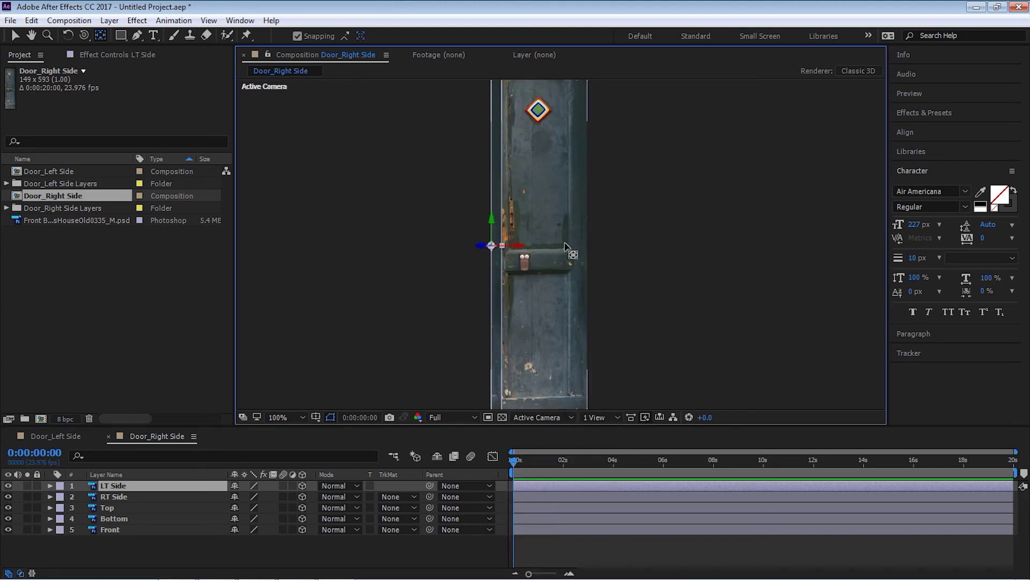
key(c)
scroll(619, 182, down, 3)
key(period)
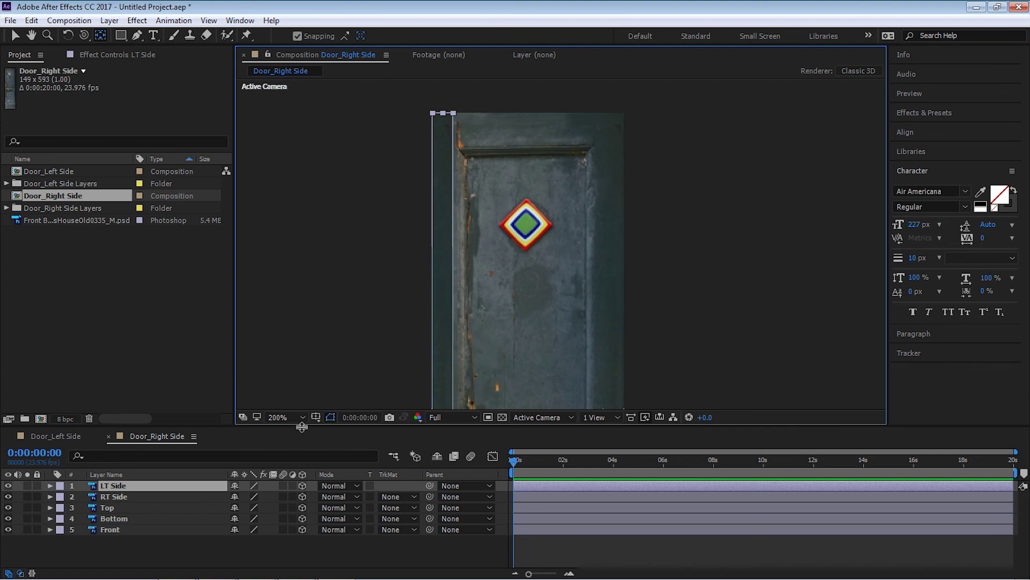
key(r)
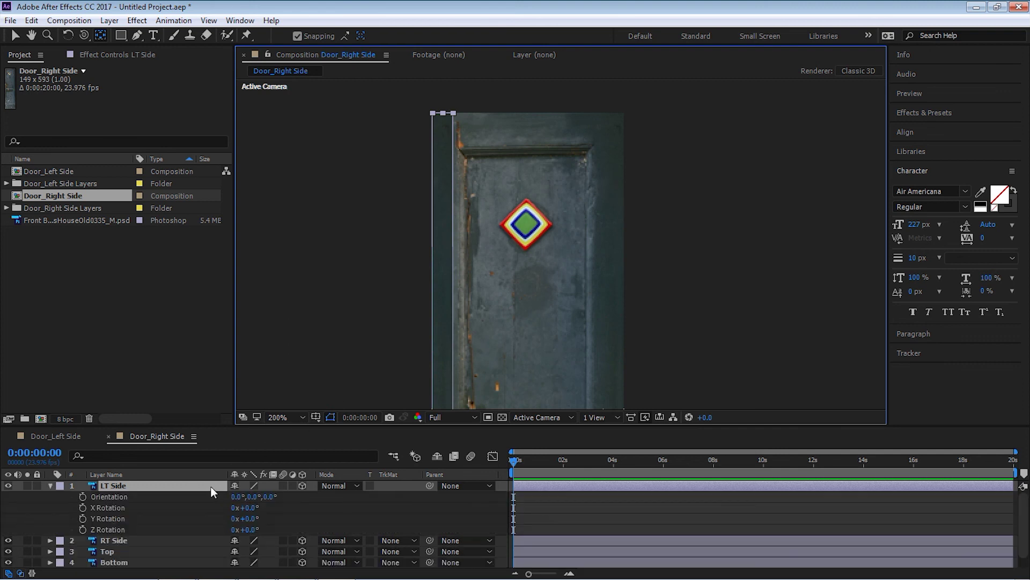
Step: Set the LT Side layer's Y Rotation to -90°
click(256, 518)
click(131, 485)
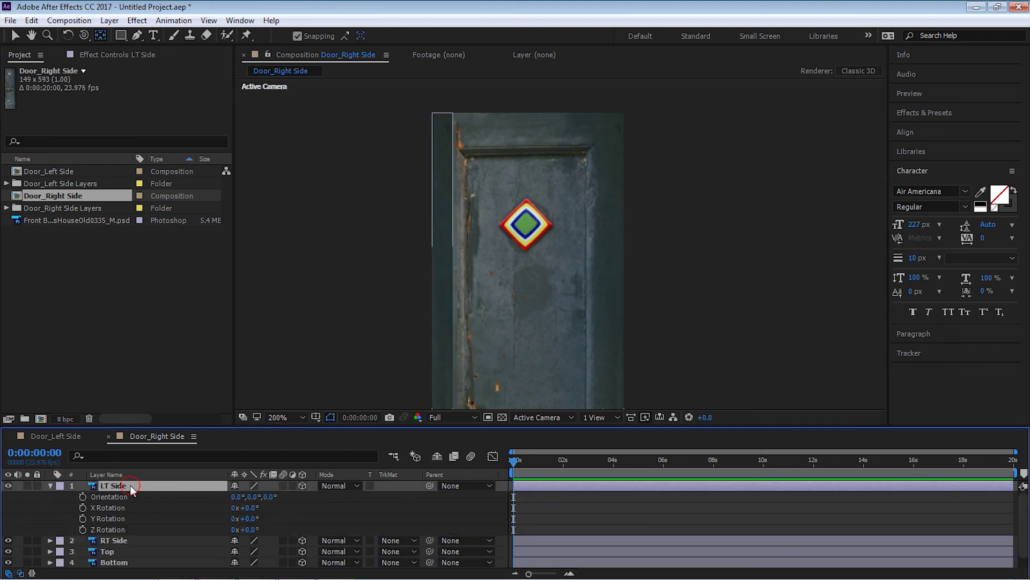
scroll(526, 244, down, 5)
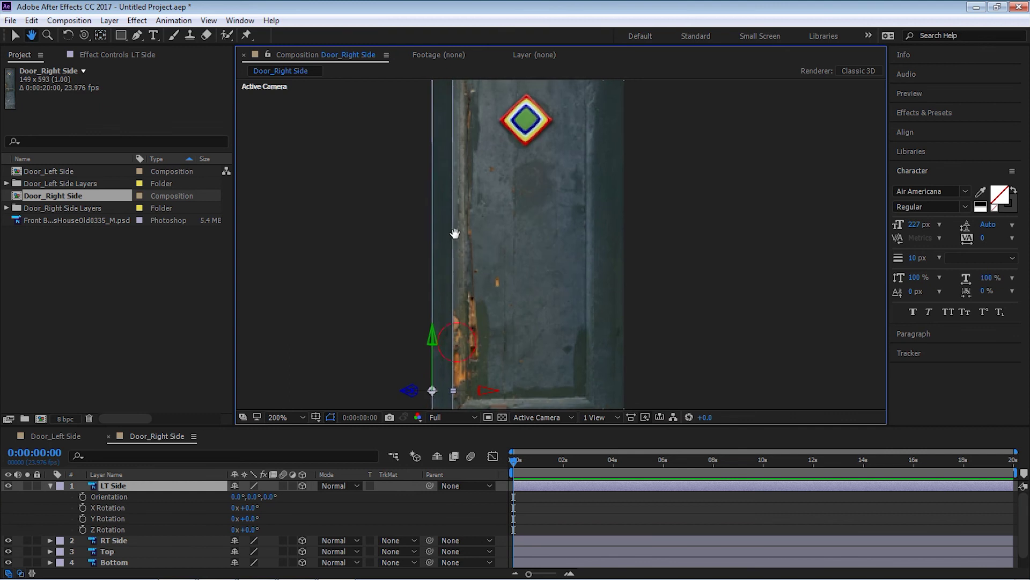
click(255, 519)
drag(231, 520, 256, 524)
click(252, 519)
text(-90)
key(Return)
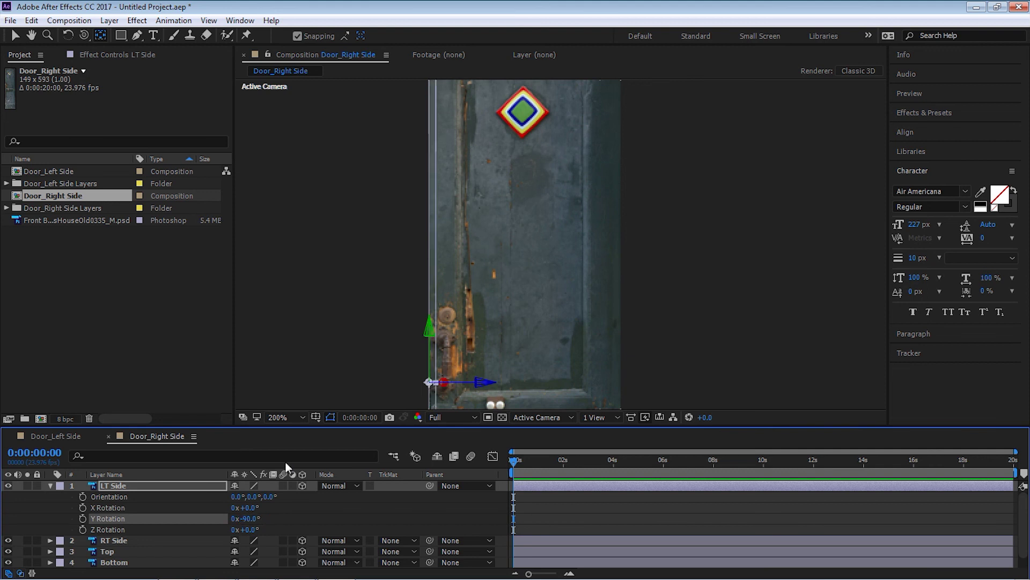
click(51, 486)
Step: Set the RT Side layer's Y Rotation to +90°
click(114, 496)
key(r)
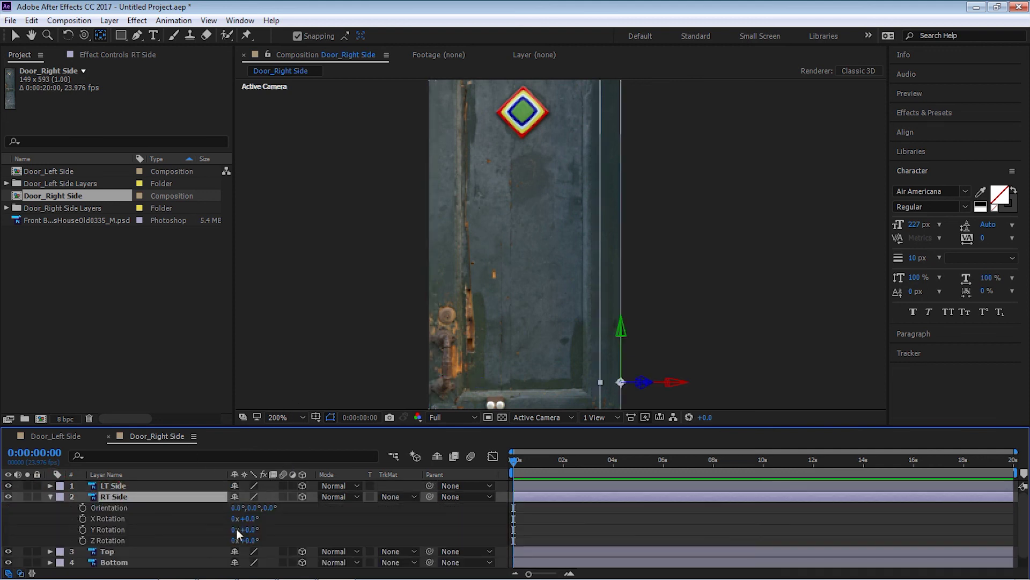
drag(253, 530, 236, 531)
click(250, 529)
text(-90)
key(Return)
click(257, 529)
text(90)
key(Return)
drag(542, 330, 515, 213)
key(v)
click(50, 497)
click(86, 507)
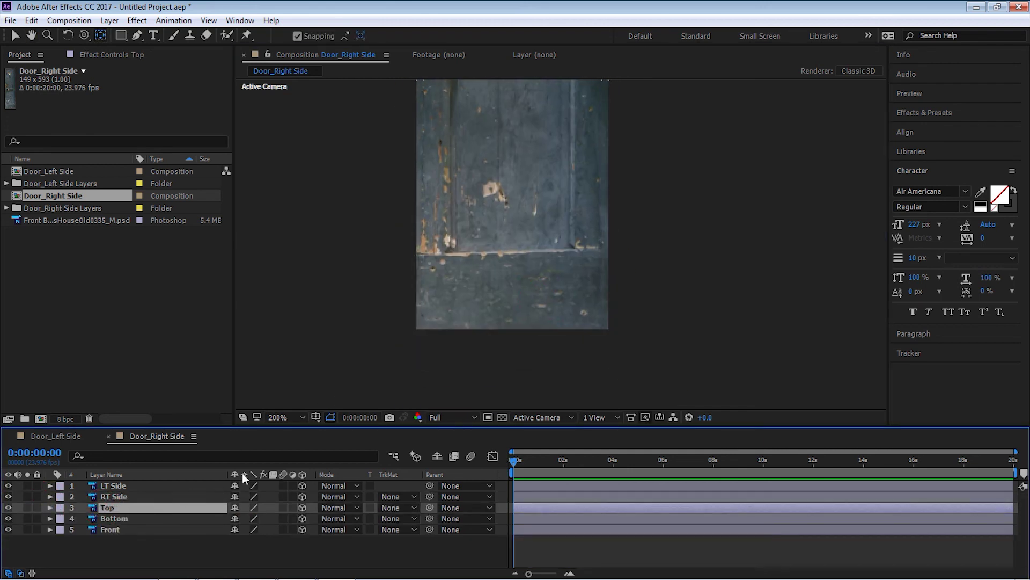
Step: Set the Top layer's X Rotation to +90°
key(r)
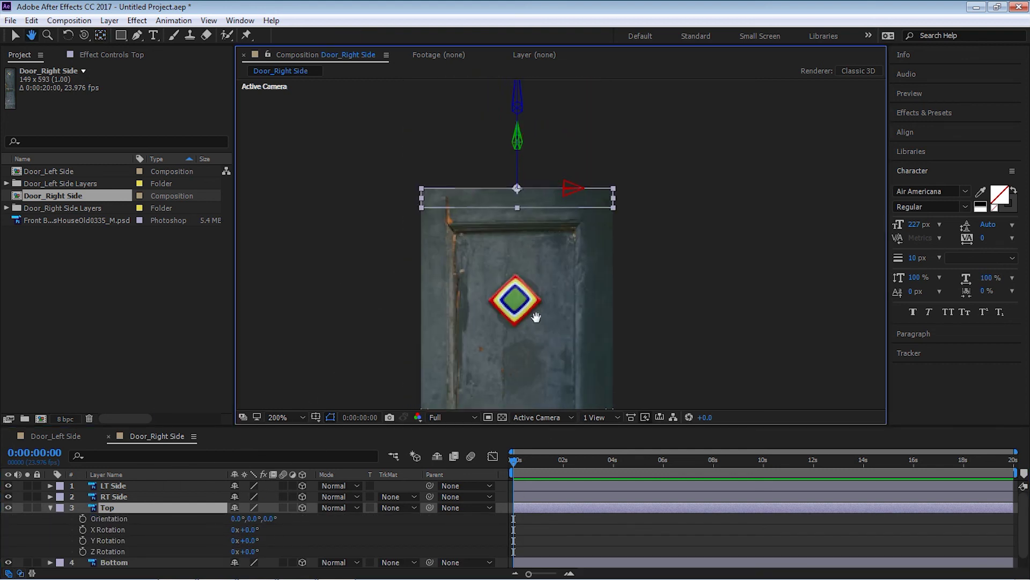
drag(250, 529, 339, 527)
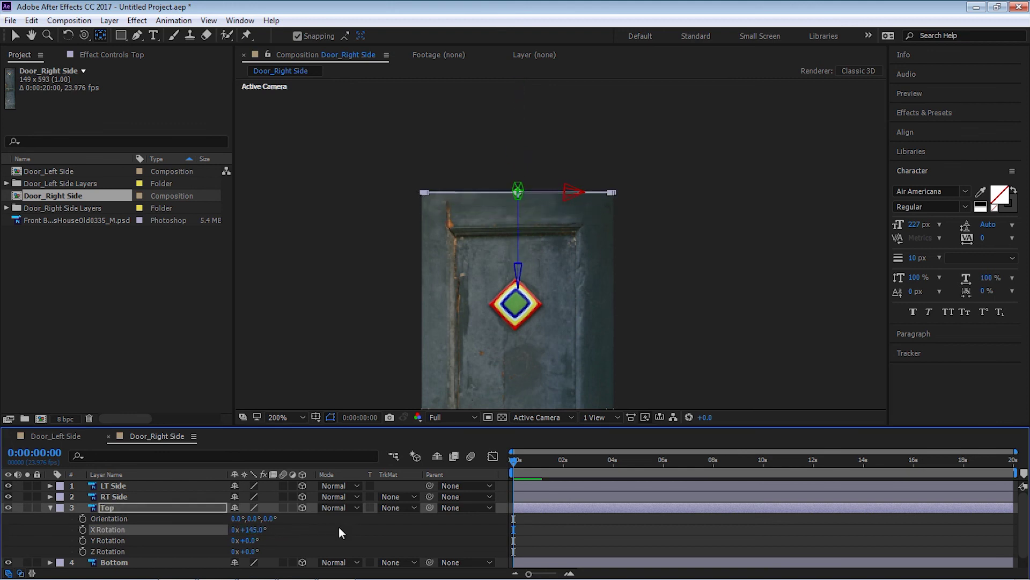
click(254, 528)
text(90)
key(Return)
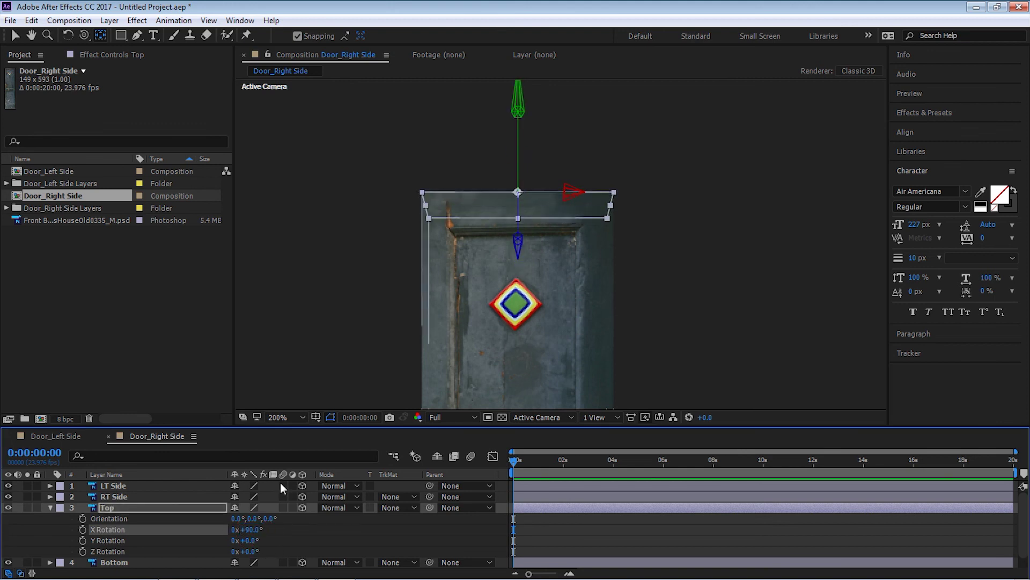
click(574, 341)
scroll(574, 289, down, 10)
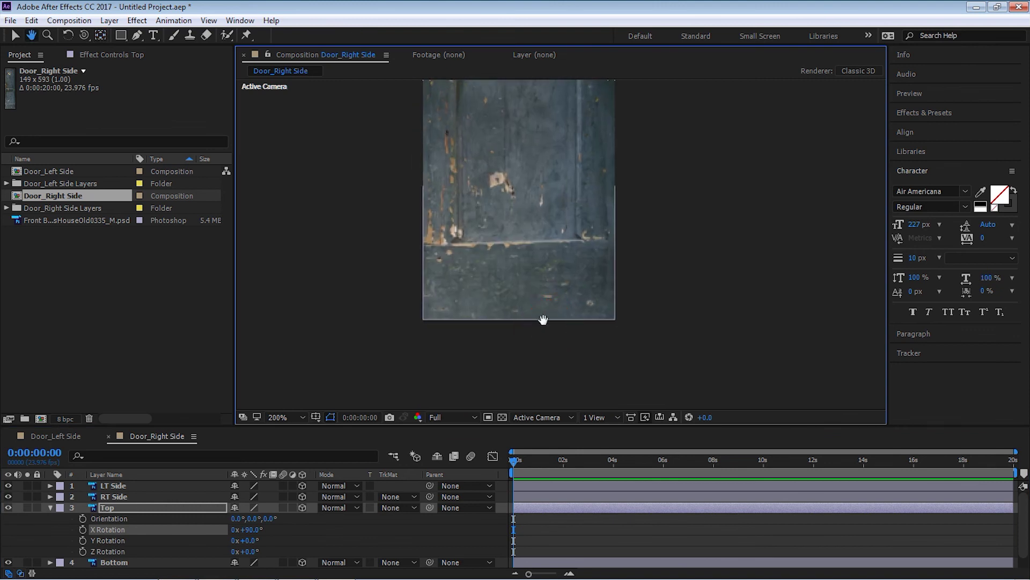
click(50, 508)
Step: Set the Bottom layer's X Rotation to -90°
click(105, 518)
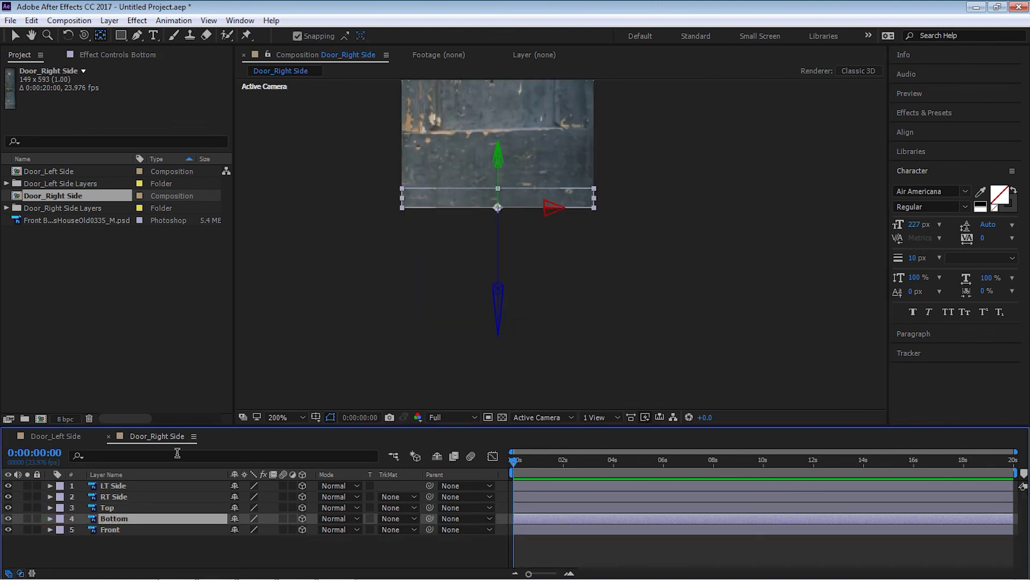
key(r)
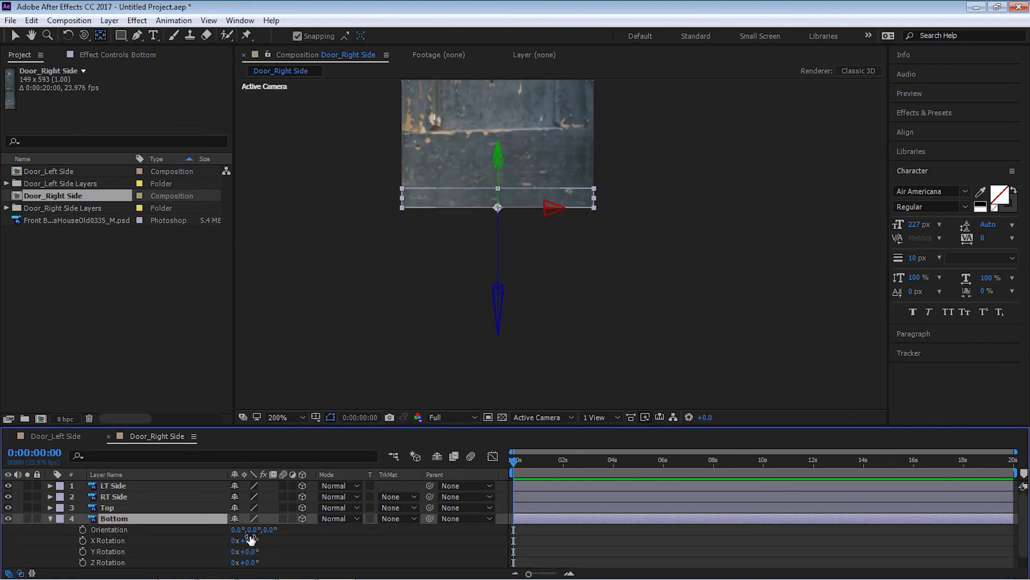
drag(256, 538, 172, 538)
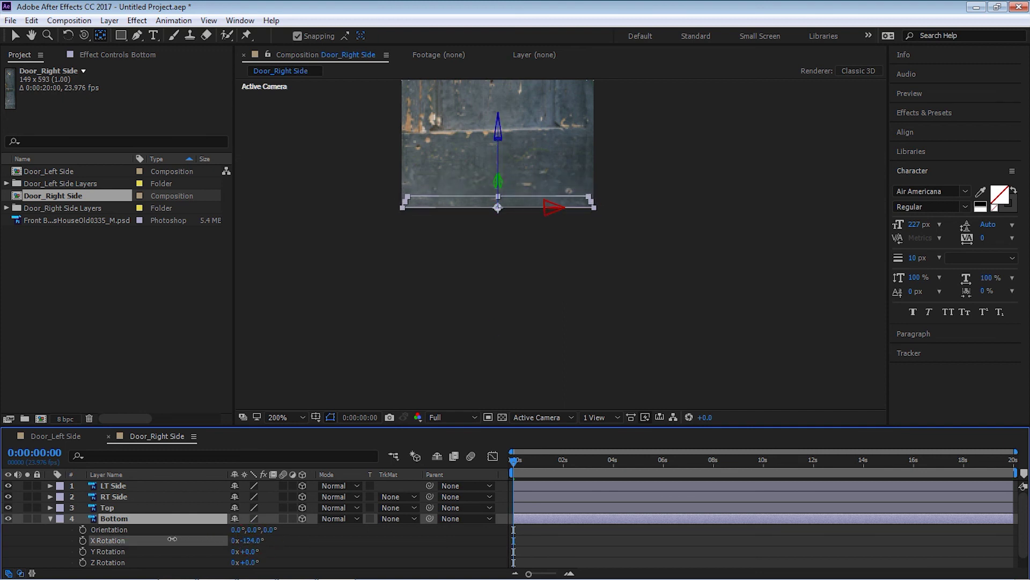
click(247, 540)
text(-90)
key(Return)
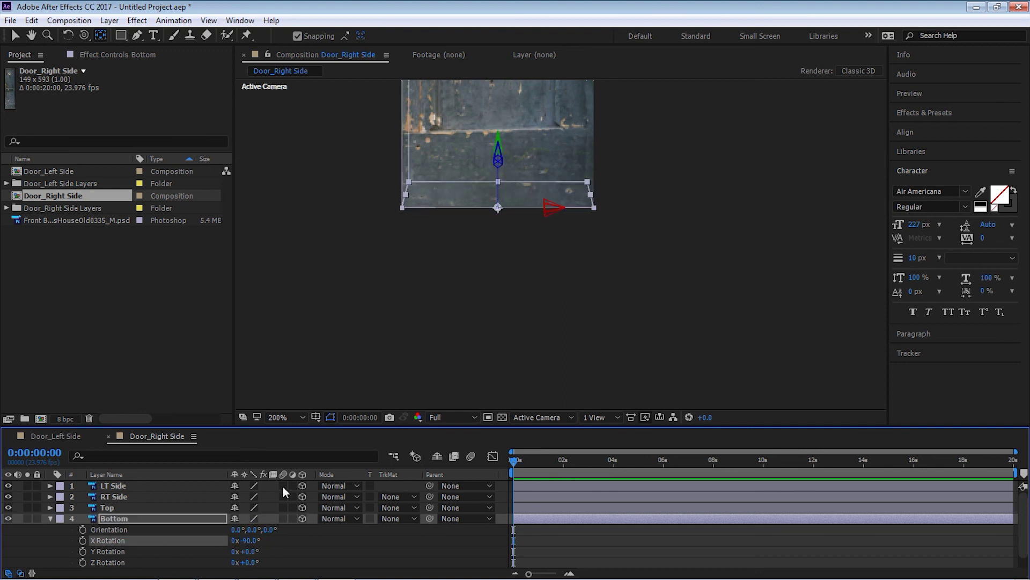
click(50, 518)
click(112, 530)
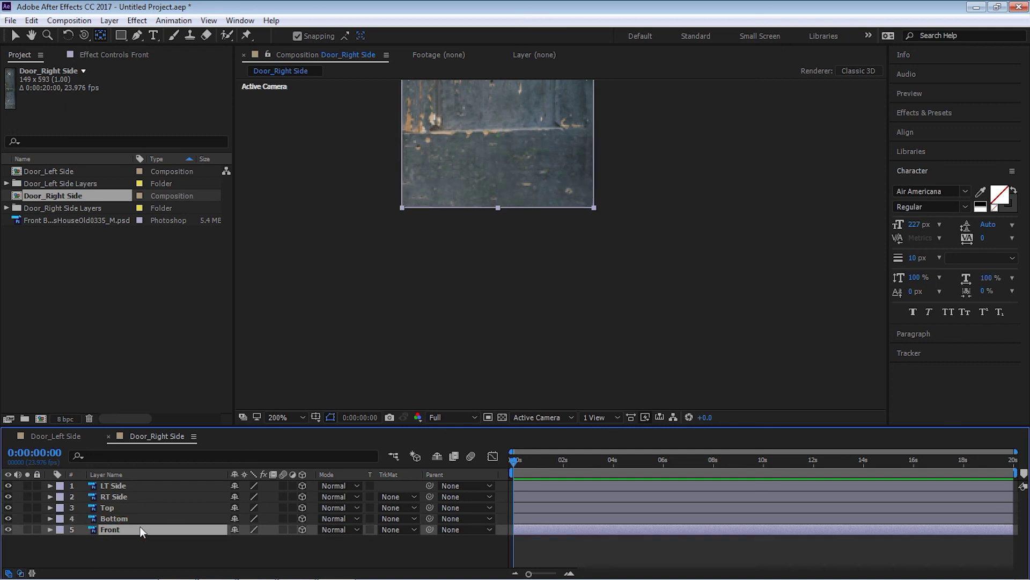
Step: Duplicate Front, rename the copy 'Back', and place it beneath Front
key(ctrl+d)
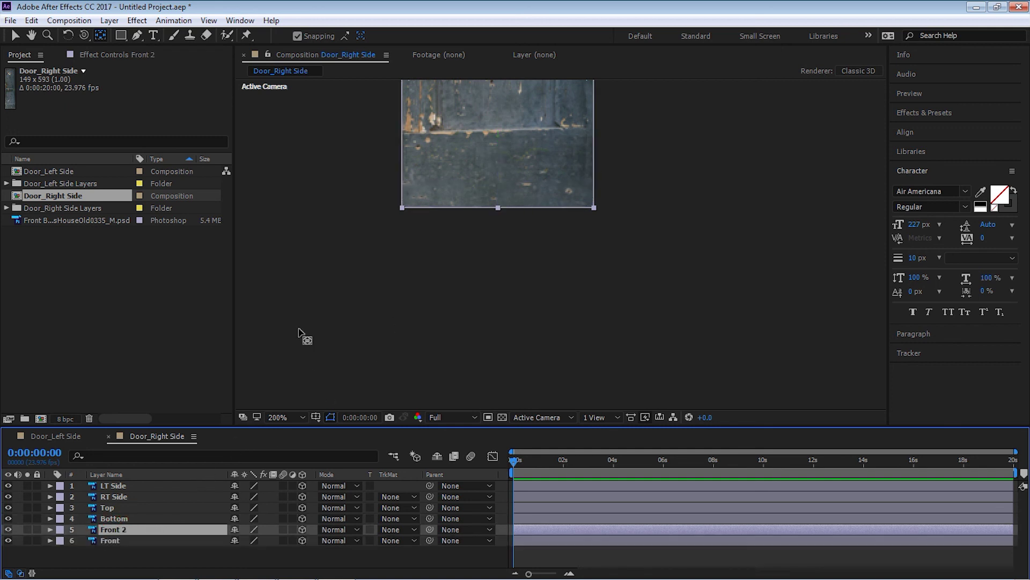
key(Return)
text(Back)
key(Return)
drag(114, 530, 118, 547)
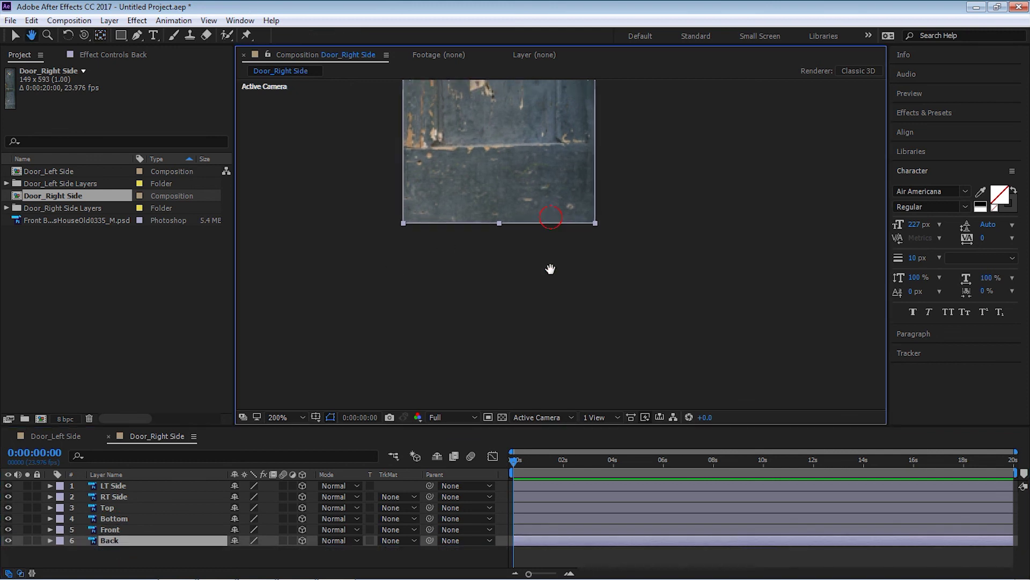
Step: In Top view, push the Back layer back along the Z axis
drag(553, 229, 536, 383)
click(539, 417)
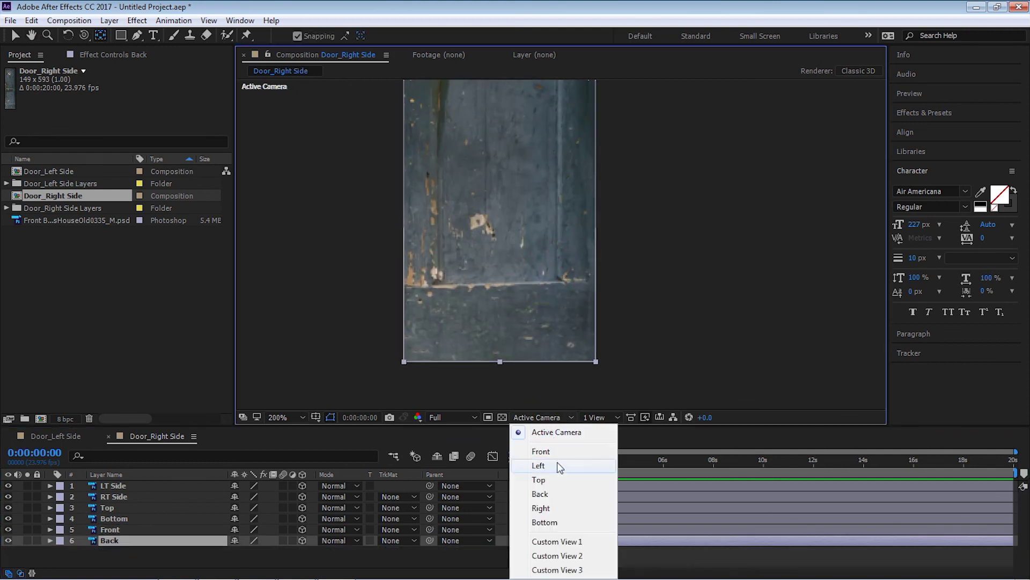
click(538, 480)
key(h)
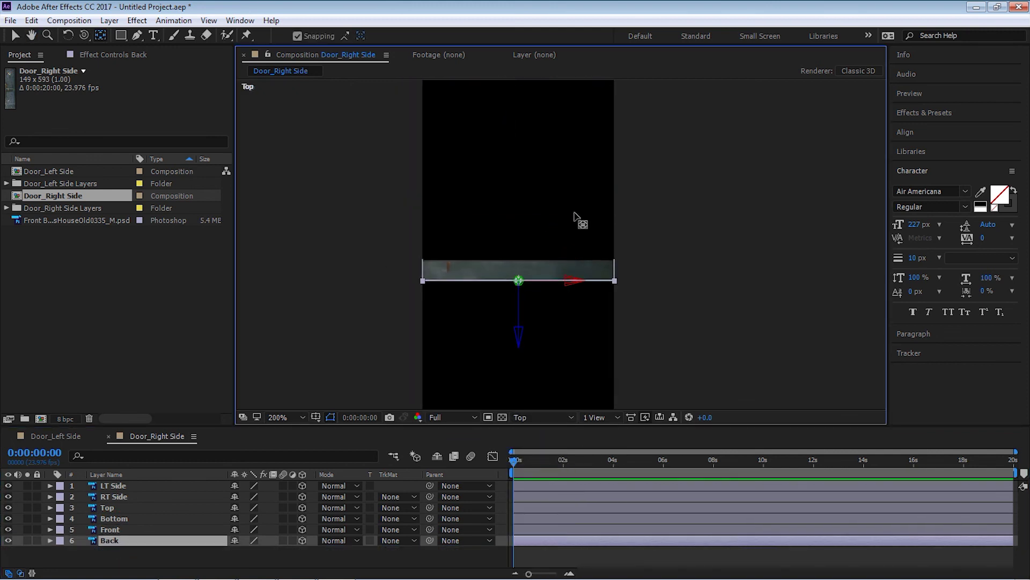
scroll(574, 218, up, 2)
key(v)
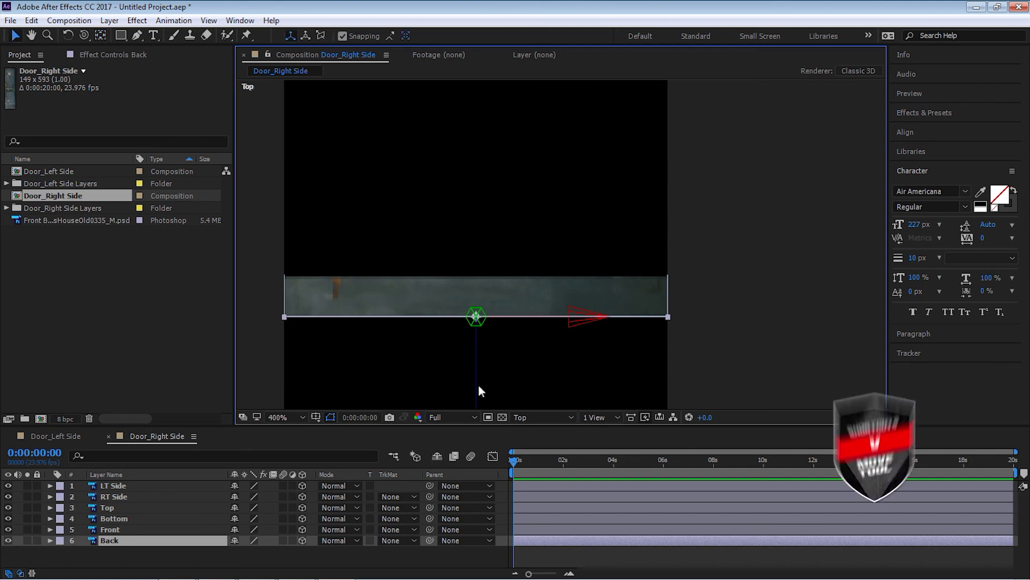
drag(481, 396, 525, 350)
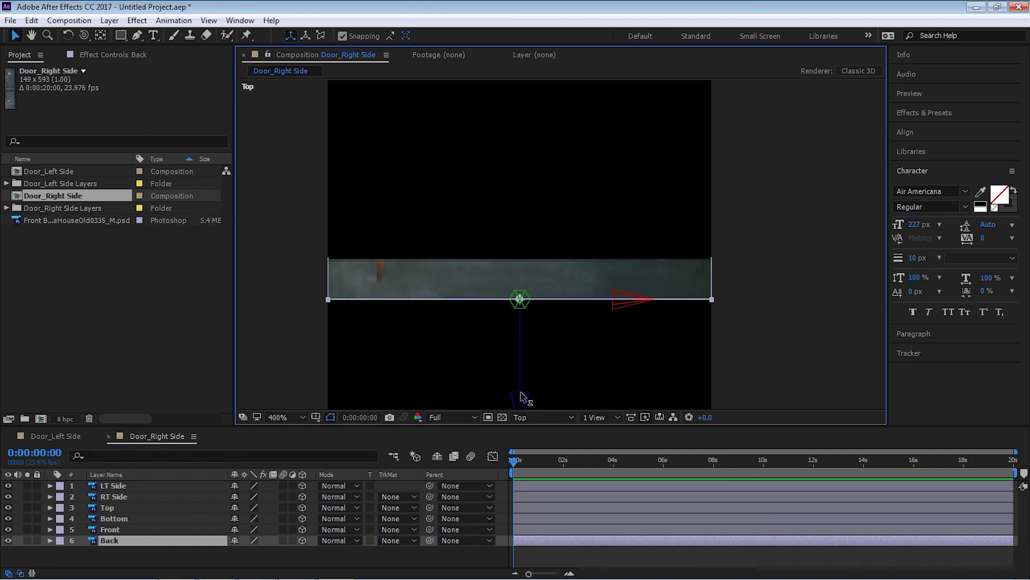
drag(520, 397, 524, 361)
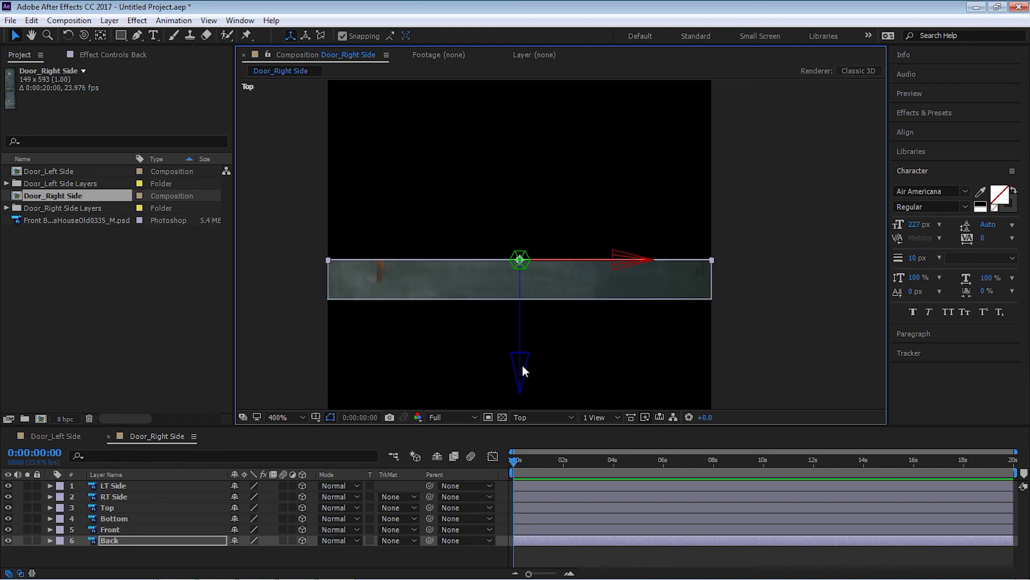
Step: Switch to Custom View 1 and orbit the camera around the door
click(543, 418)
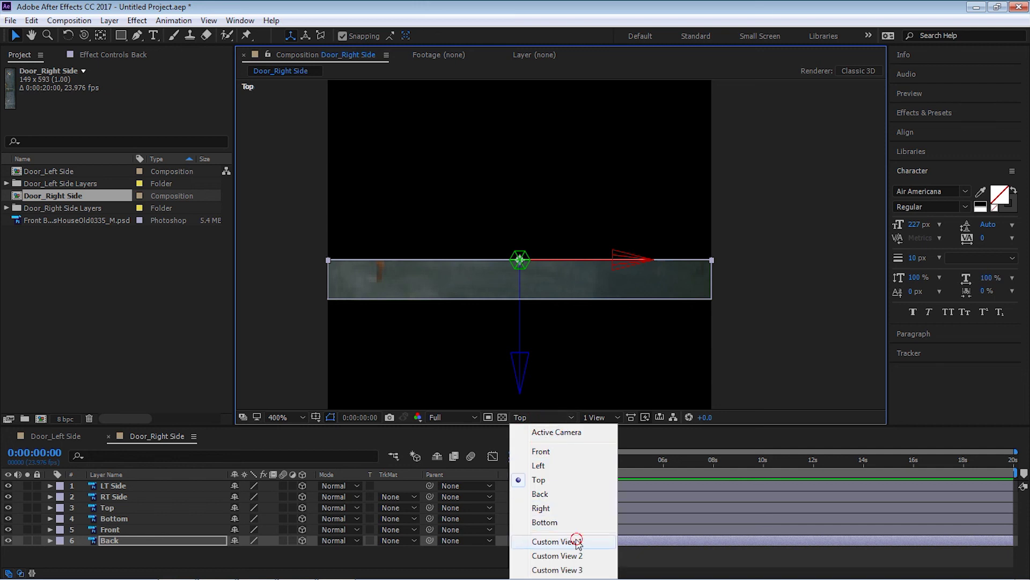
click(553, 543)
key(c)
drag(555, 328, 591, 310)
key(c)
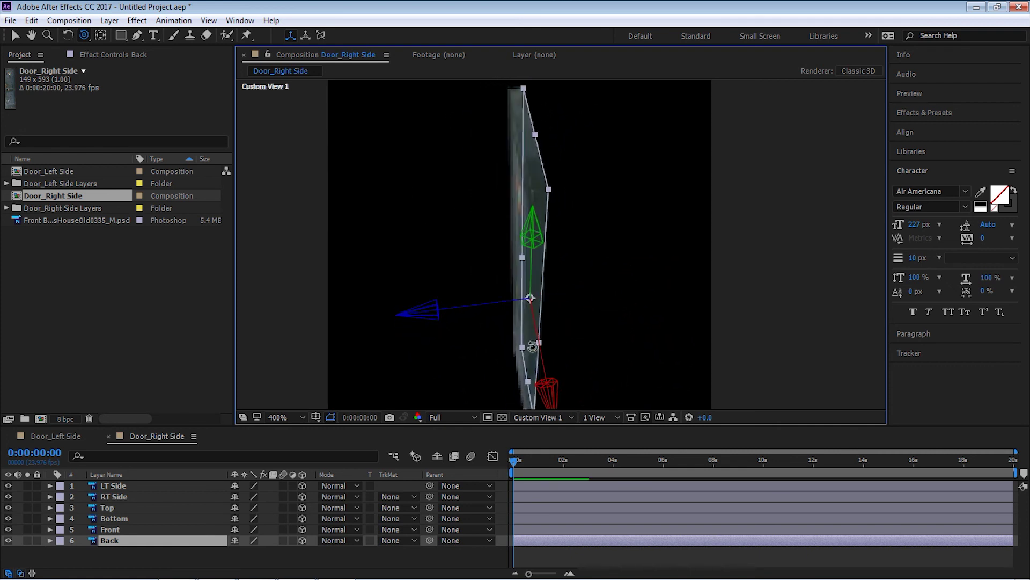
key(F2)
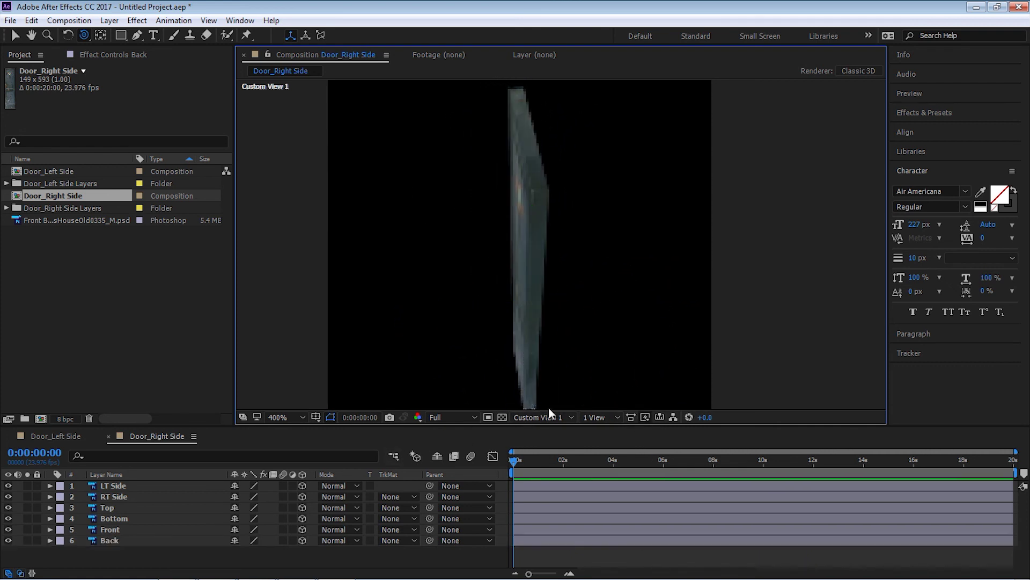
scroll(591, 306, down, 2)
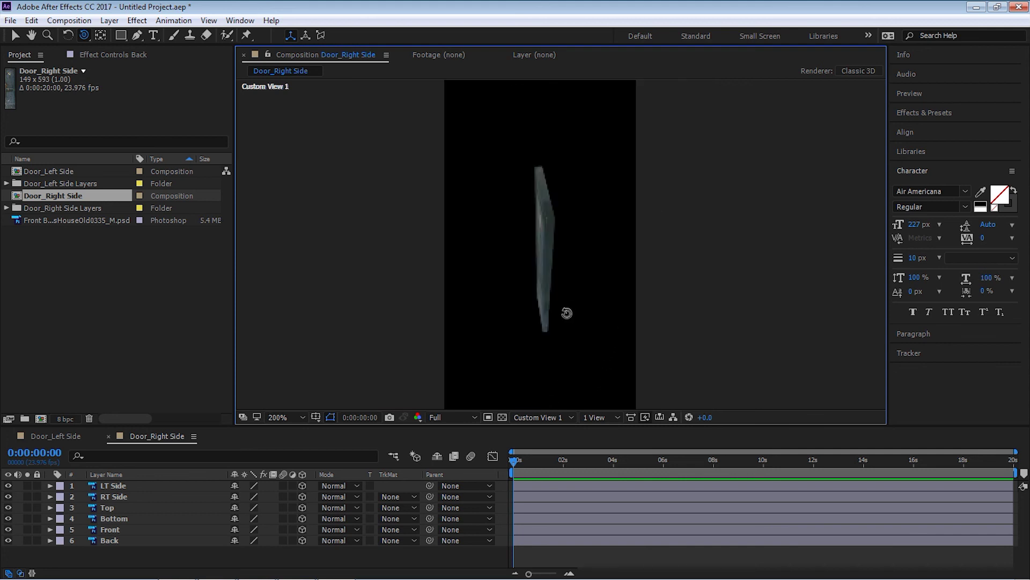
Step: Dolly the view closer to the door at 100% magnification
key(c)
drag(557, 320, 558, 329)
click(294, 418)
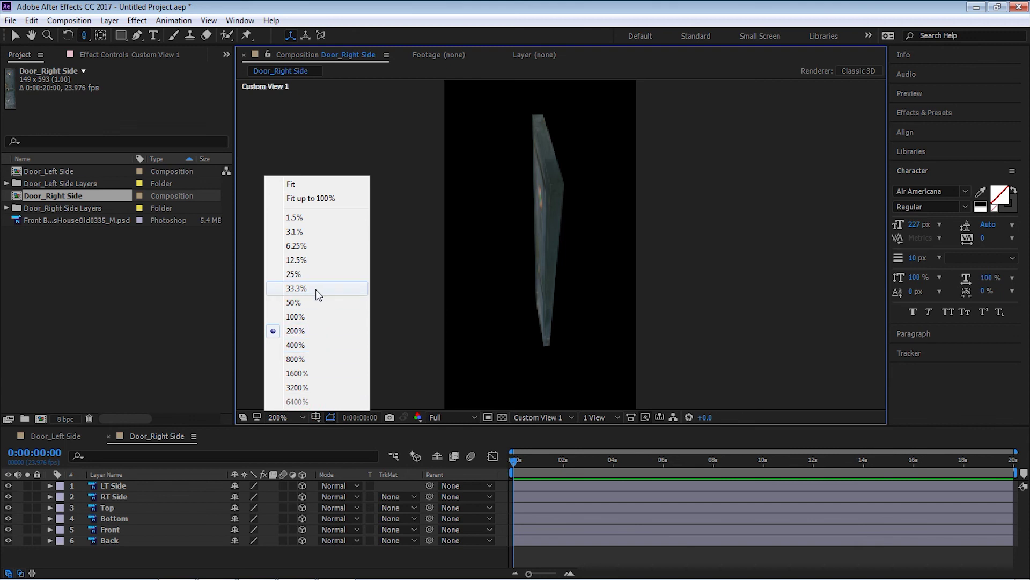
click(303, 316)
drag(560, 305, 591, 333)
key(c)
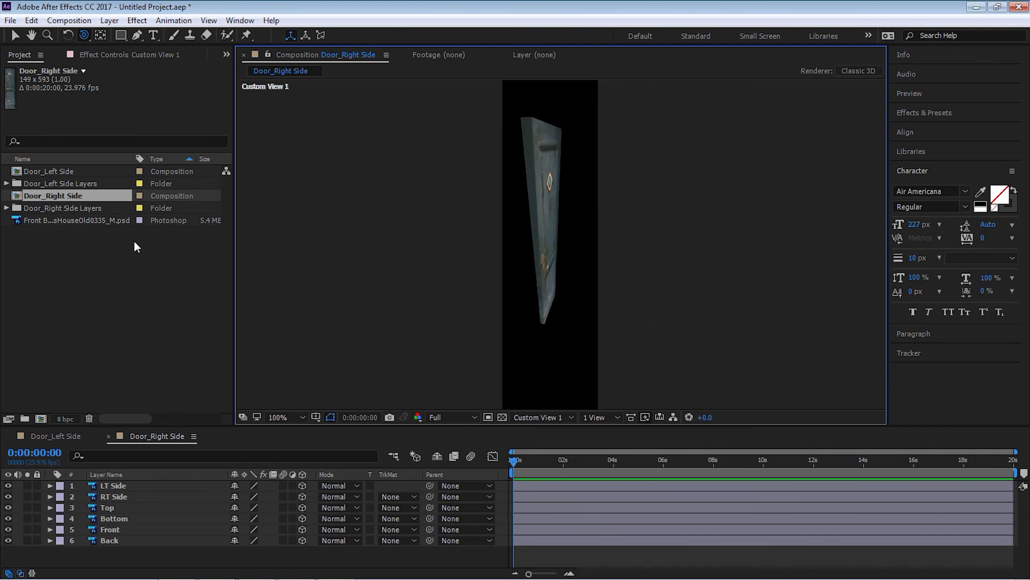
click(78, 221)
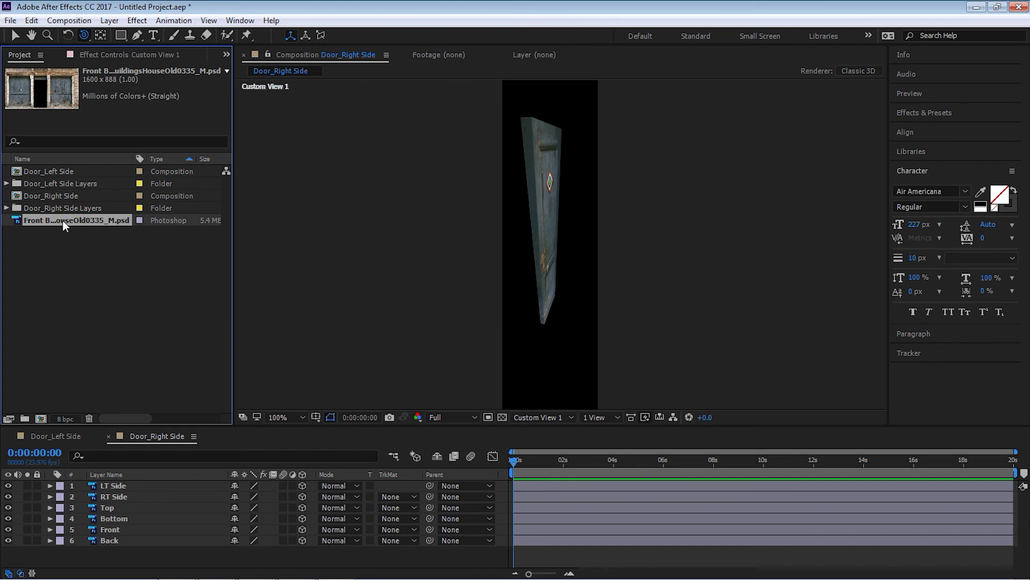
Step: Create a new composition from the Front Bldg building photo
drag(65, 221, 70, 360)
double_click(74, 221)
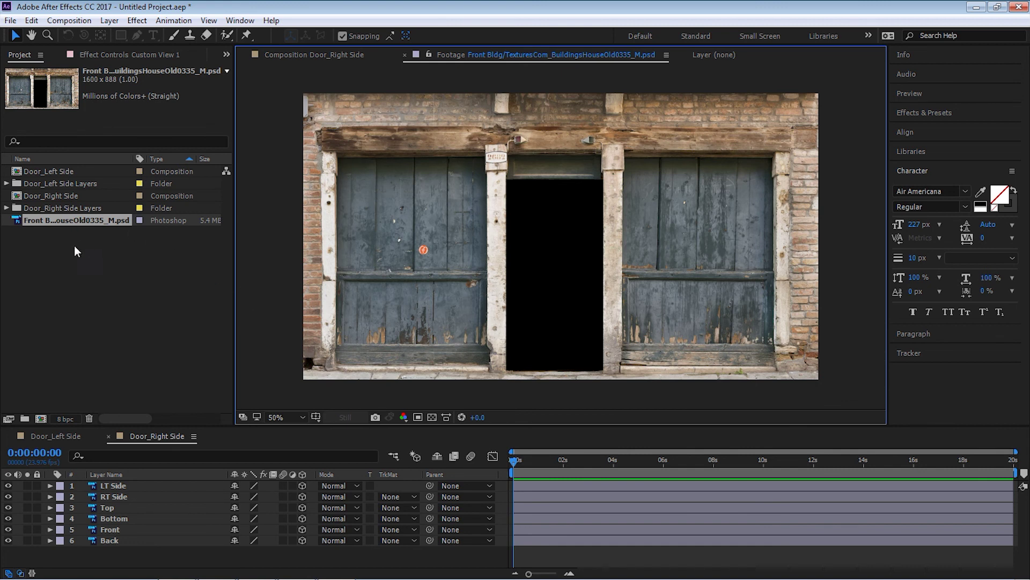
drag(89, 221, 84, 286)
drag(47, 415, 41, 418)
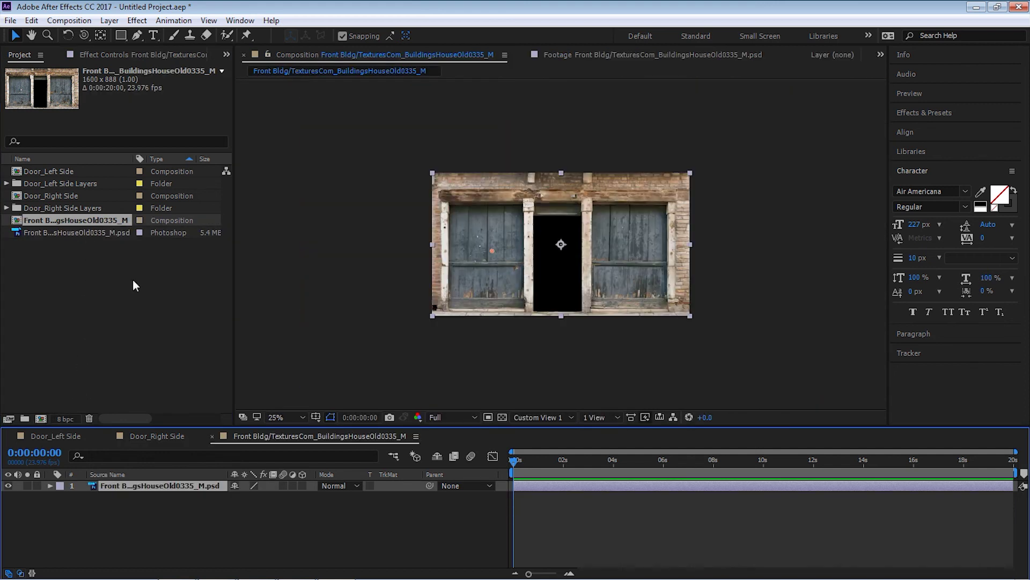
key(period)
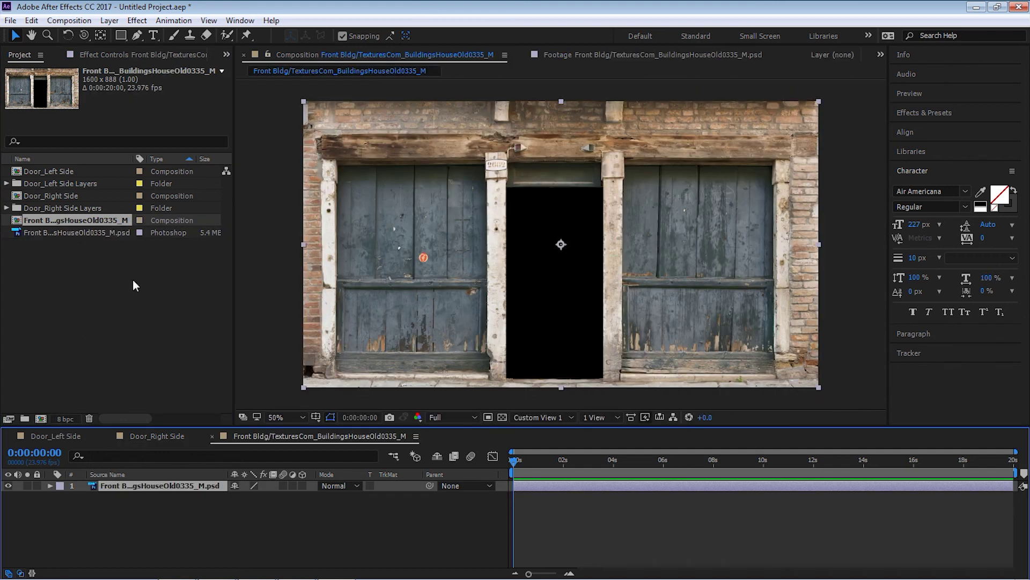
Step: Rename the new composition 'FINAL GRFX'
key(Return)
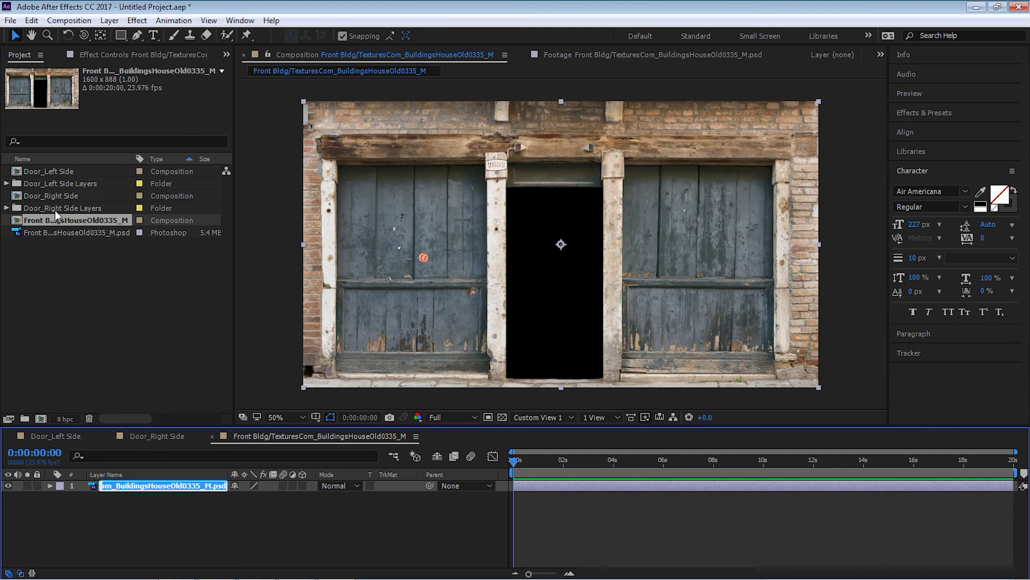
click(64, 220)
key(Return)
text(F)
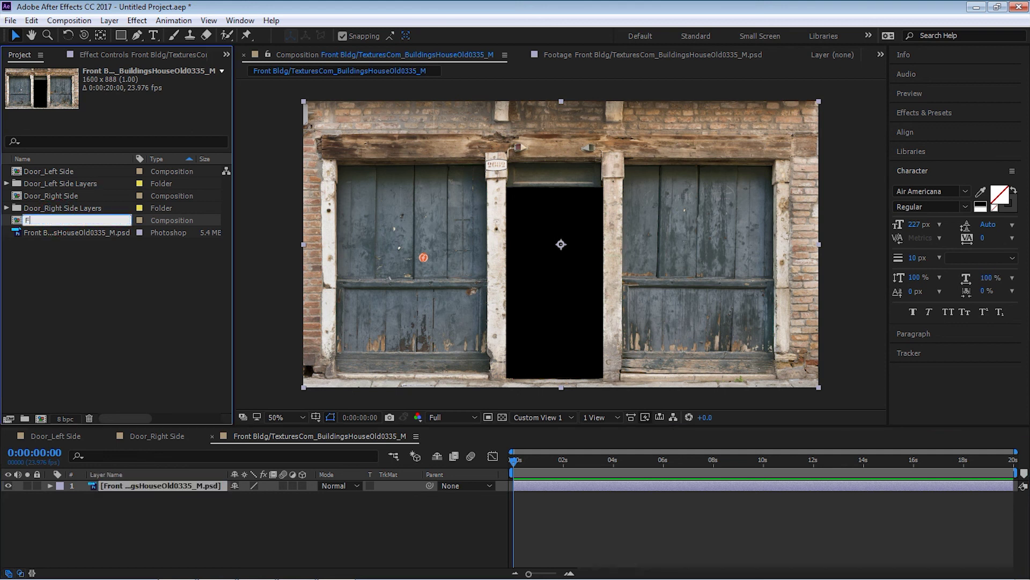
text(INAL GRFX)
click(67, 221)
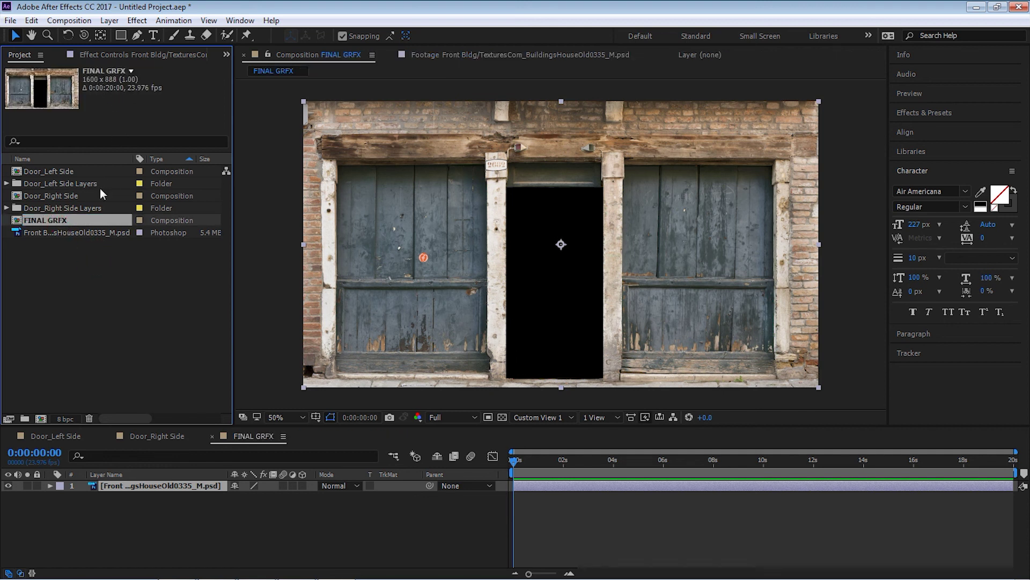
Step: Give FINAL GRFX the HDV/HDTV 720 29.97 preset, 23.976 fps and 0:00:10:00 duration
key(ctrl+k)
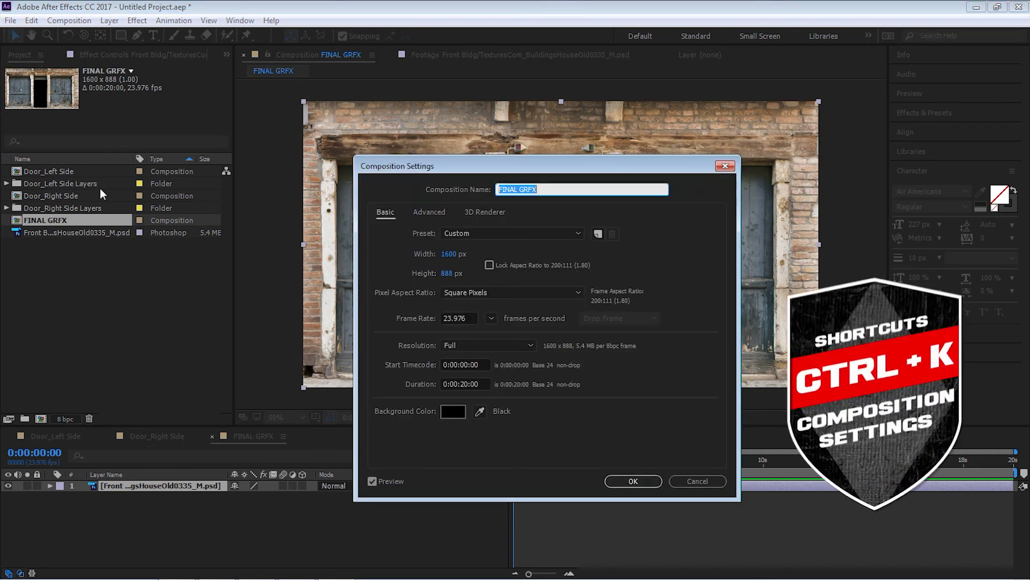
click(470, 238)
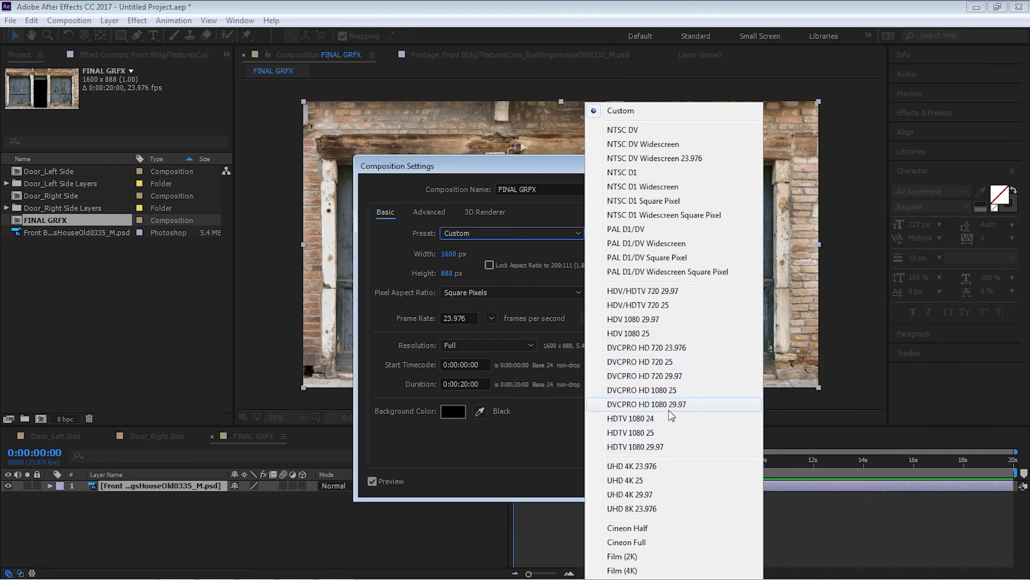
click(660, 351)
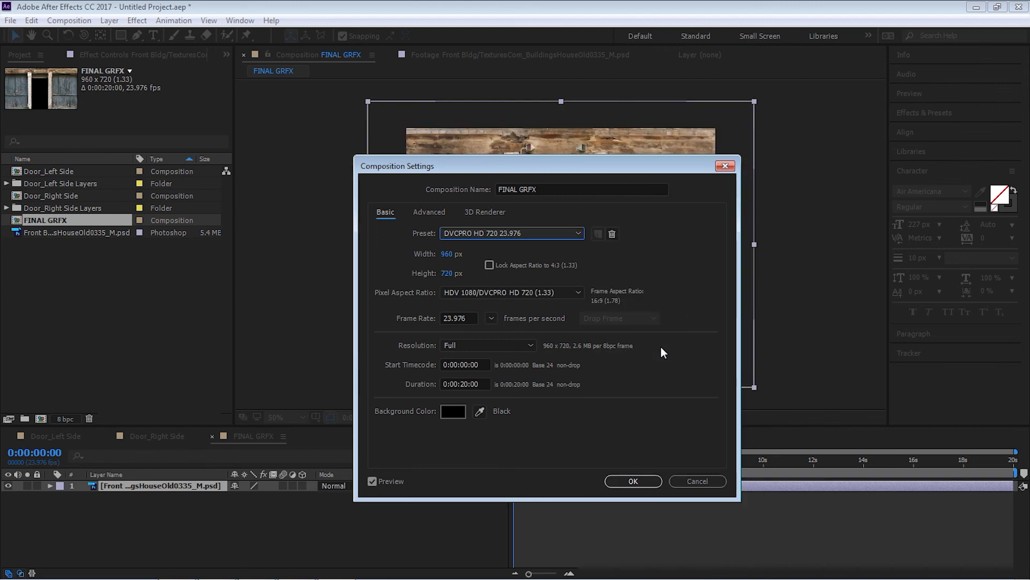
click(533, 232)
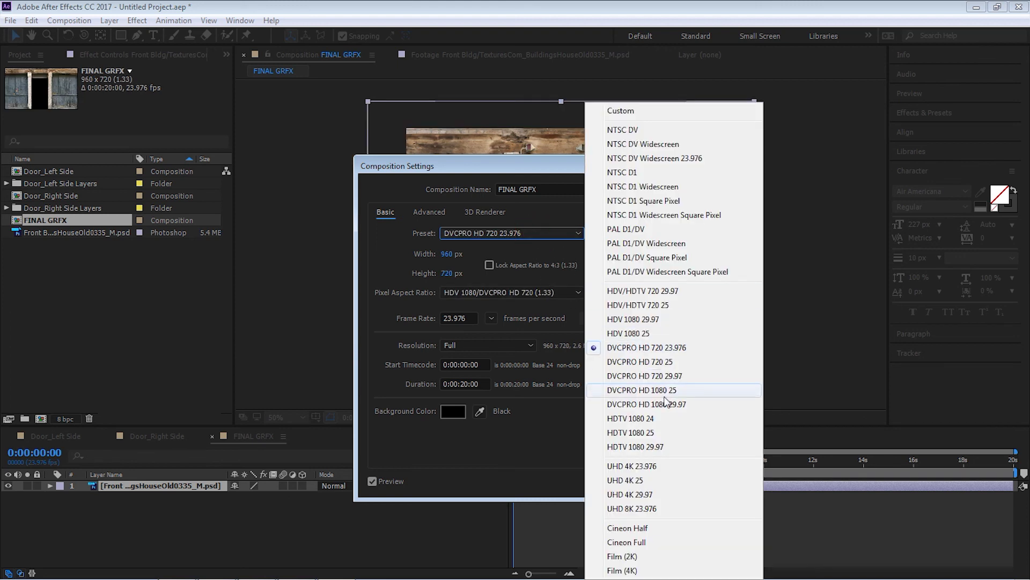
click(625, 291)
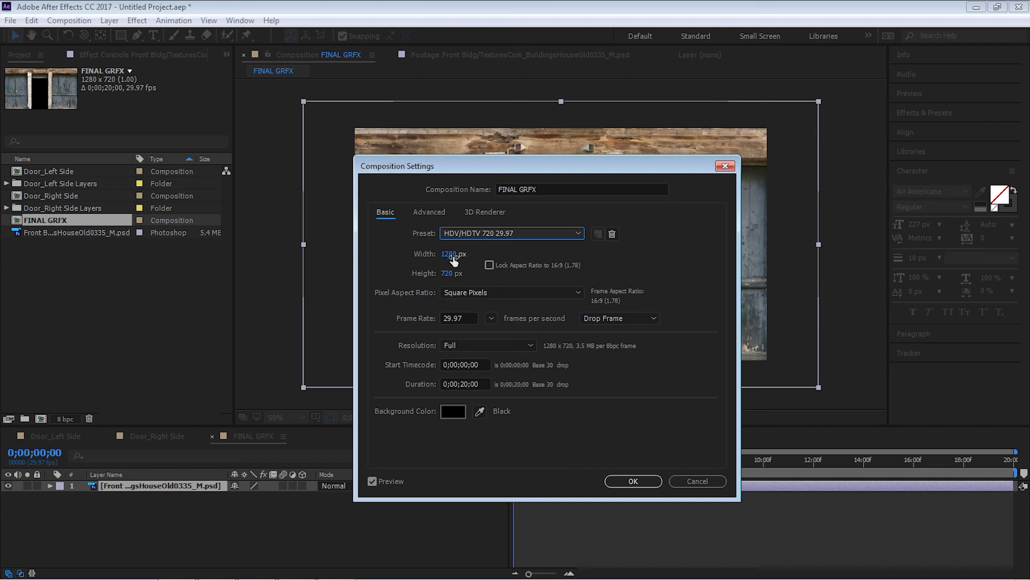
click(491, 318)
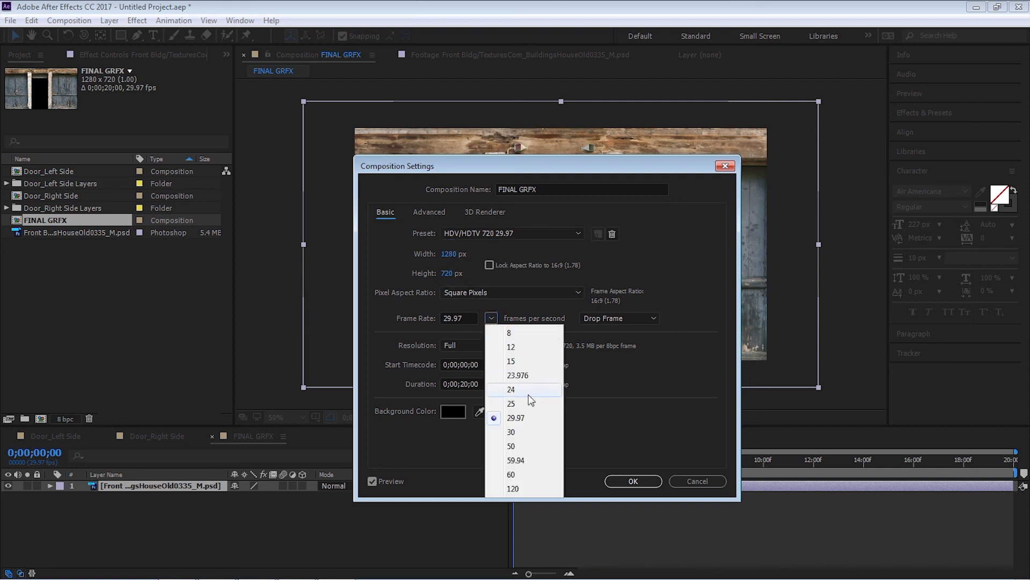
click(524, 376)
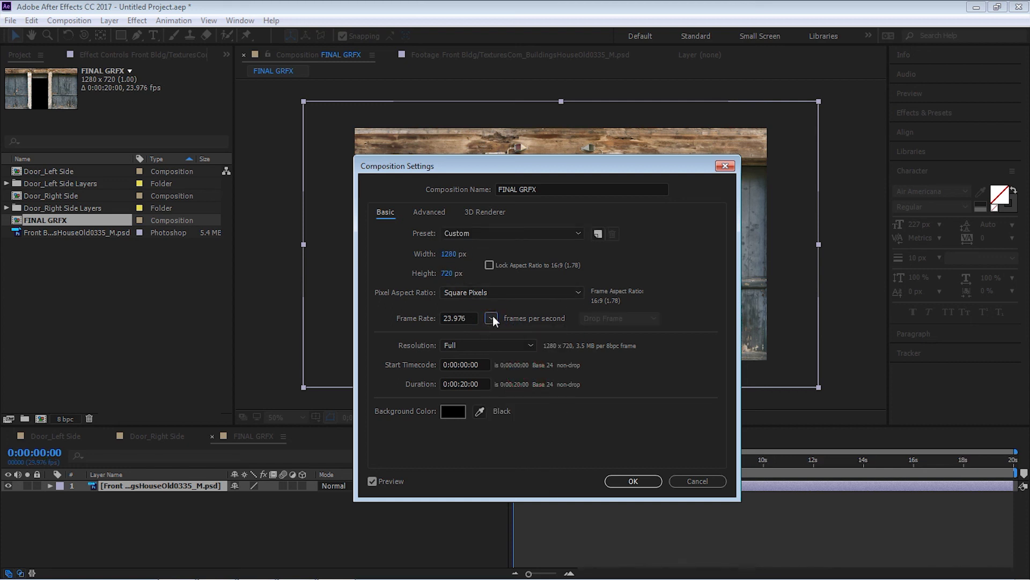
double_click(461, 383)
text(0:1)
click(567, 441)
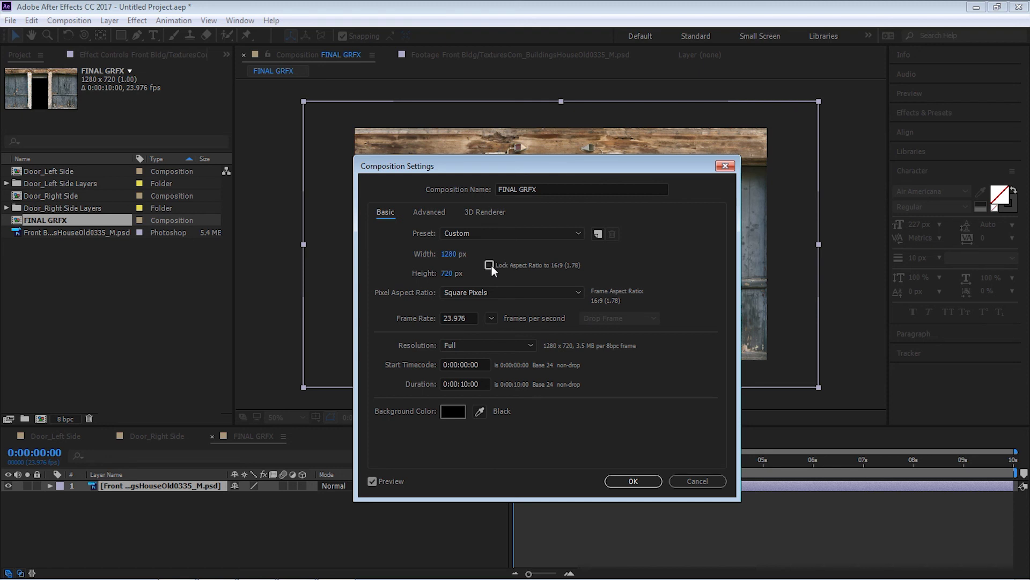
Step: Keep FINAL GRFX at 23.976 fps with the Custom preset and confirm the settings
click(449, 317)
click(494, 318)
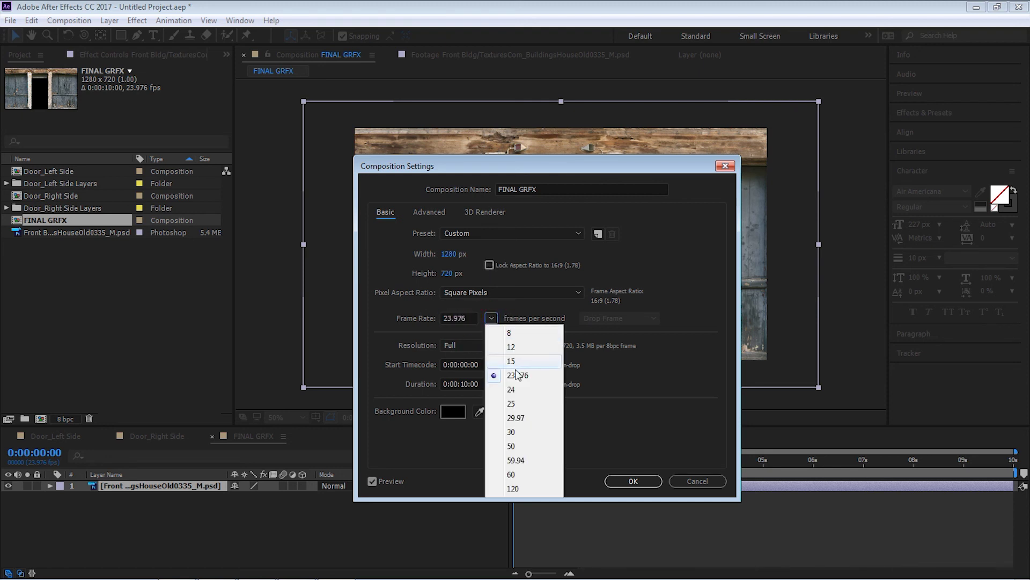
click(565, 333)
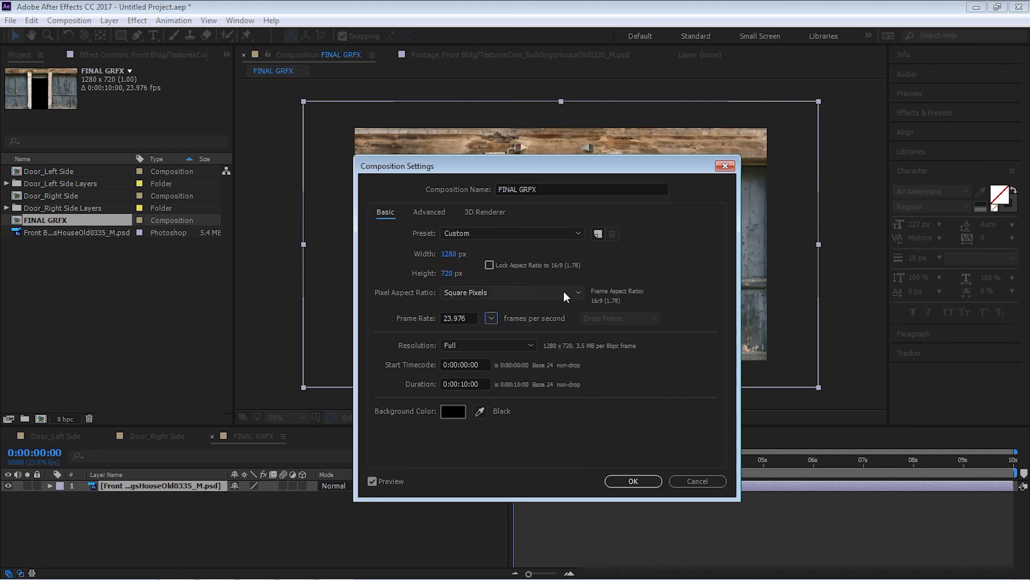
click(528, 233)
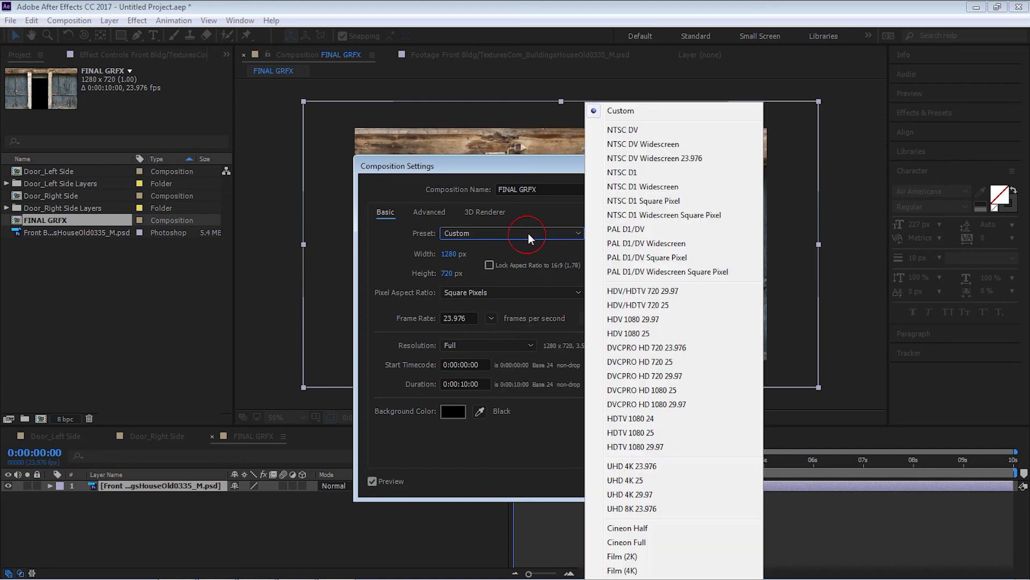
click(495, 254)
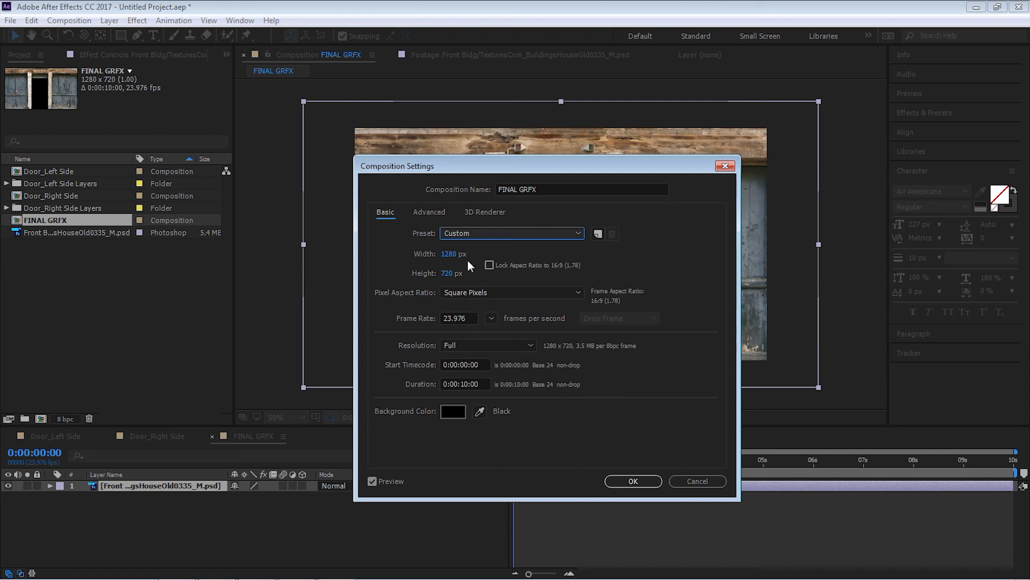
click(640, 482)
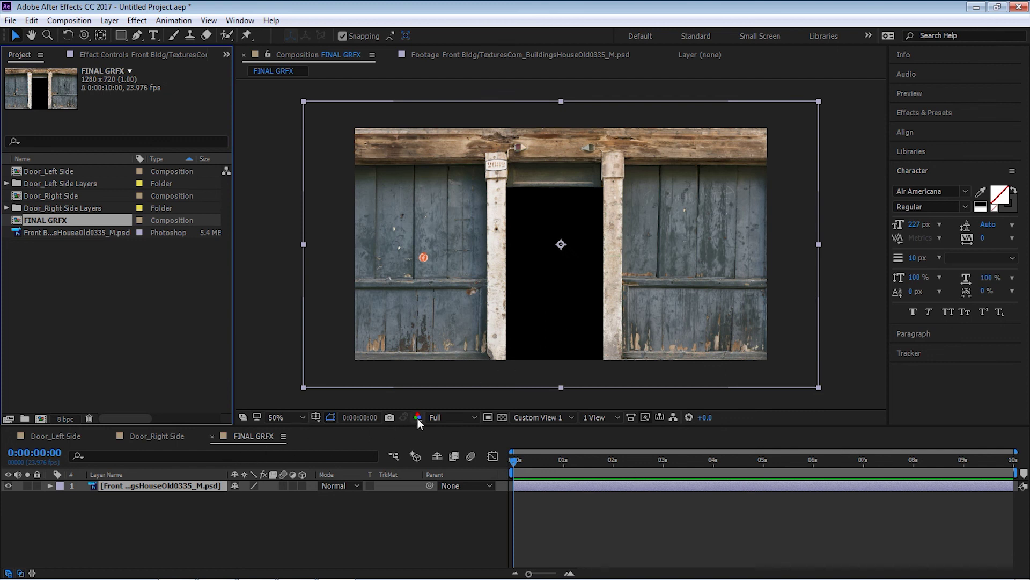
Step: Drag the Door_Right Side and Door_Left Side comps into FINAL GRFX above the facade footage
click(57, 195)
ctrl+click(56, 171)
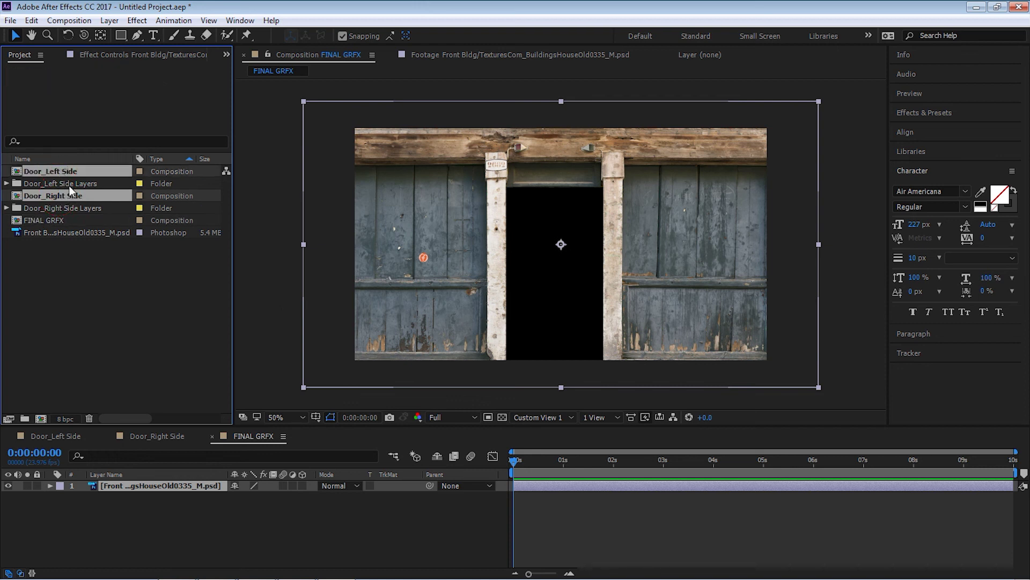
drag(68, 195, 158, 391)
drag(200, 476, 204, 485)
drag(72, 195, 192, 482)
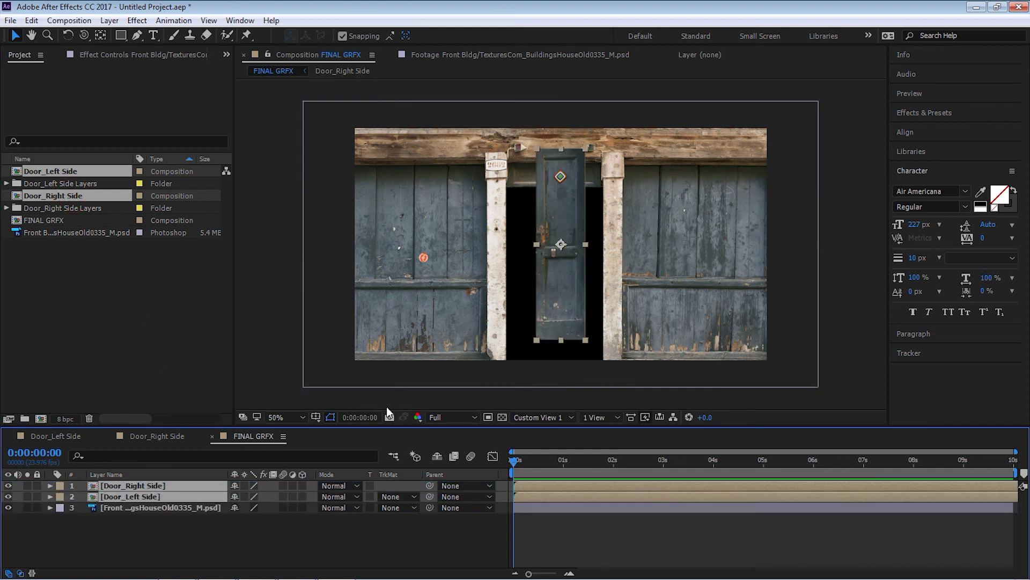
click(334, 529)
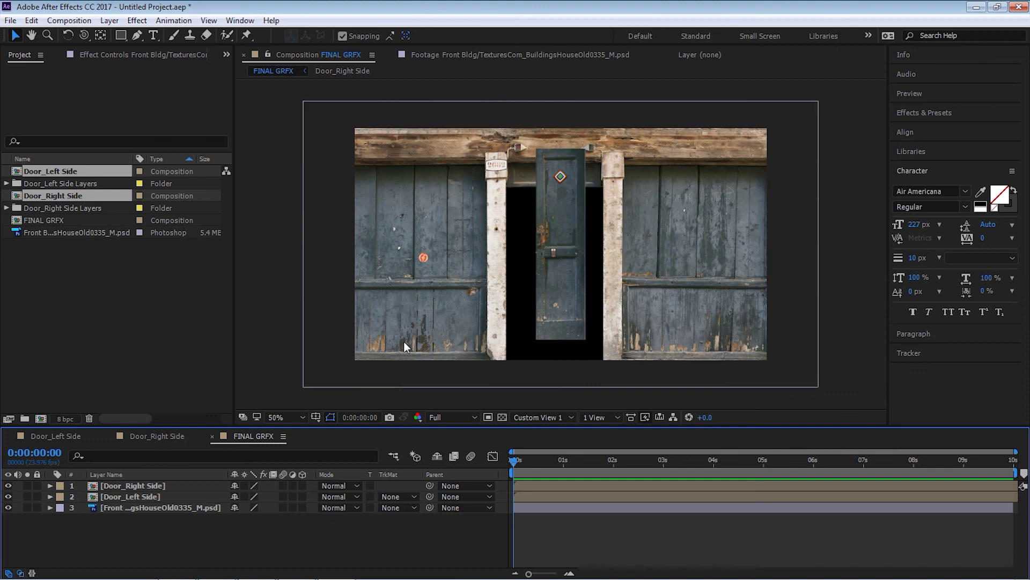
Step: With snapping off, position the right and left door layers in the doorway opening
click(555, 251)
drag(576, 266, 598, 303)
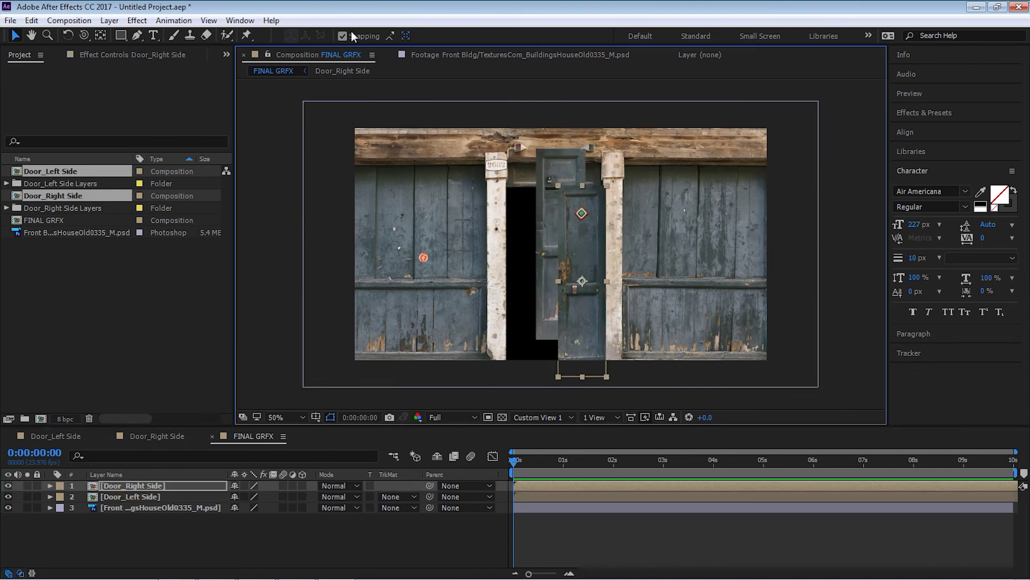
click(344, 36)
key(slash)
mouse_move(651, 226)
mouse_down()
mouse_move(635, 236)
mouse_move(642, 230)
mouse_up()
click(148, 496)
drag(573, 128, 502, 187)
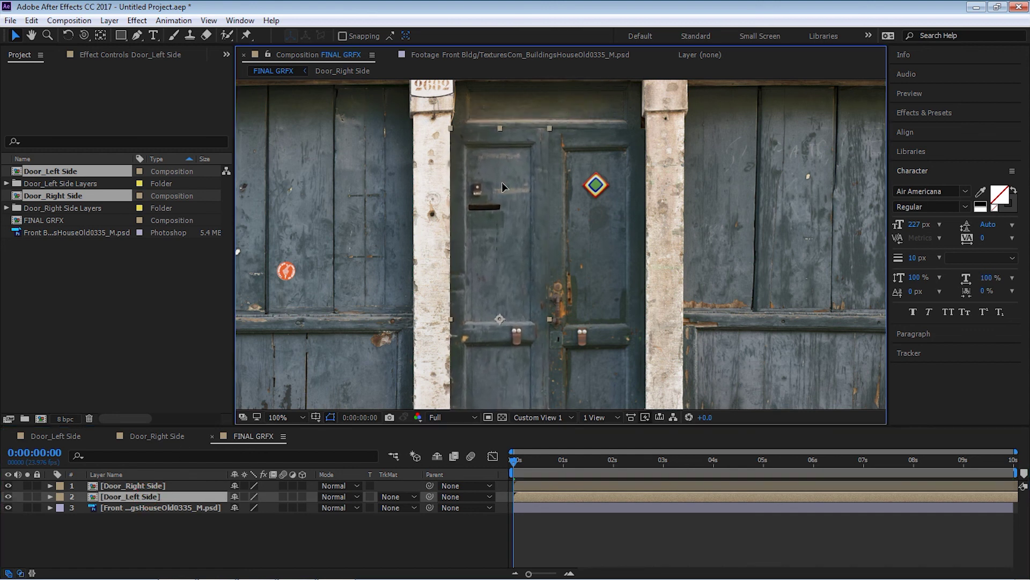
key(space)
drag(606, 315, 586, 124)
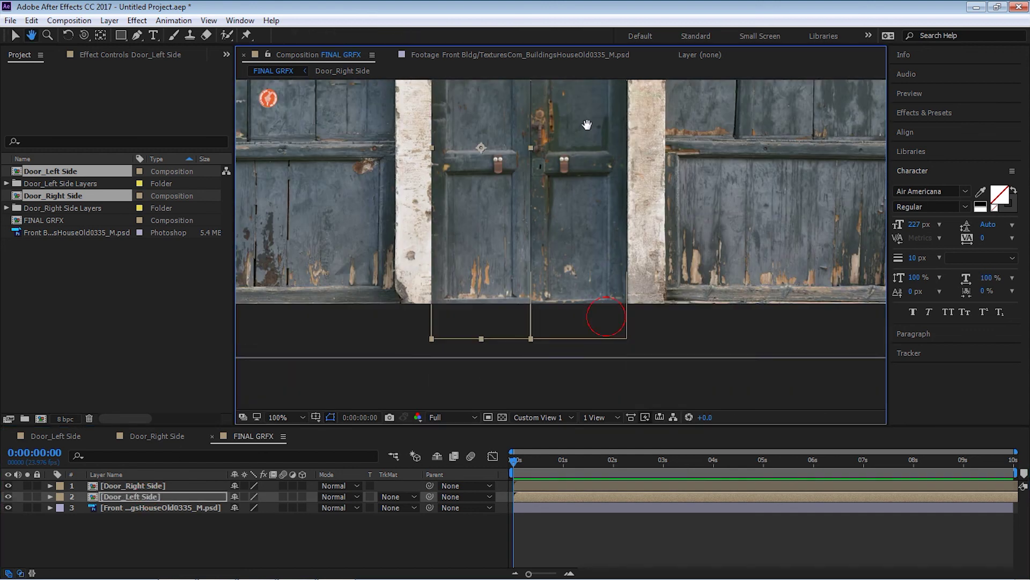
scroll(596, 253, up, 5)
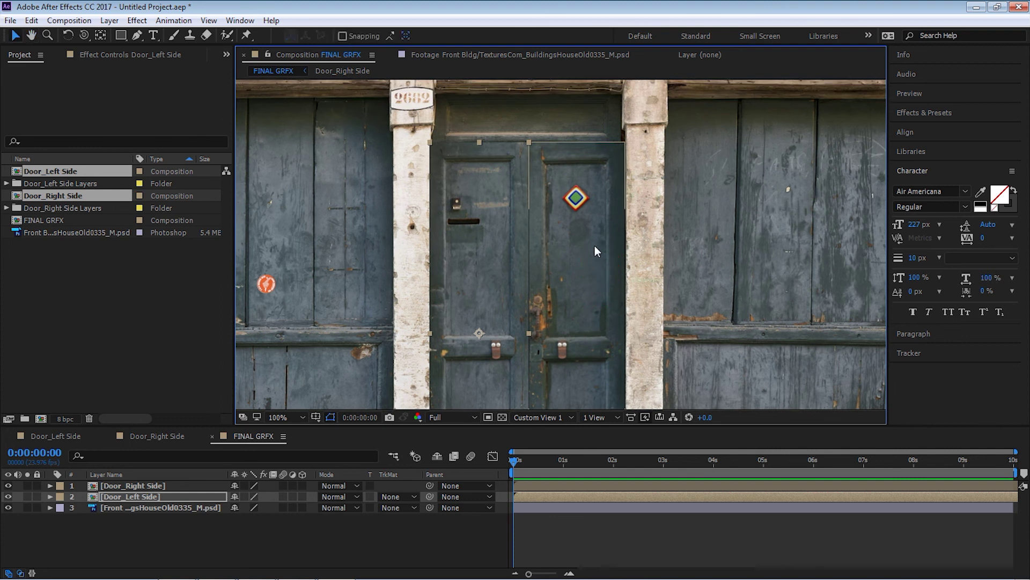
click(421, 540)
Step: Move the right door's anchor to its right edge and the left door's to its left edge
click(161, 485)
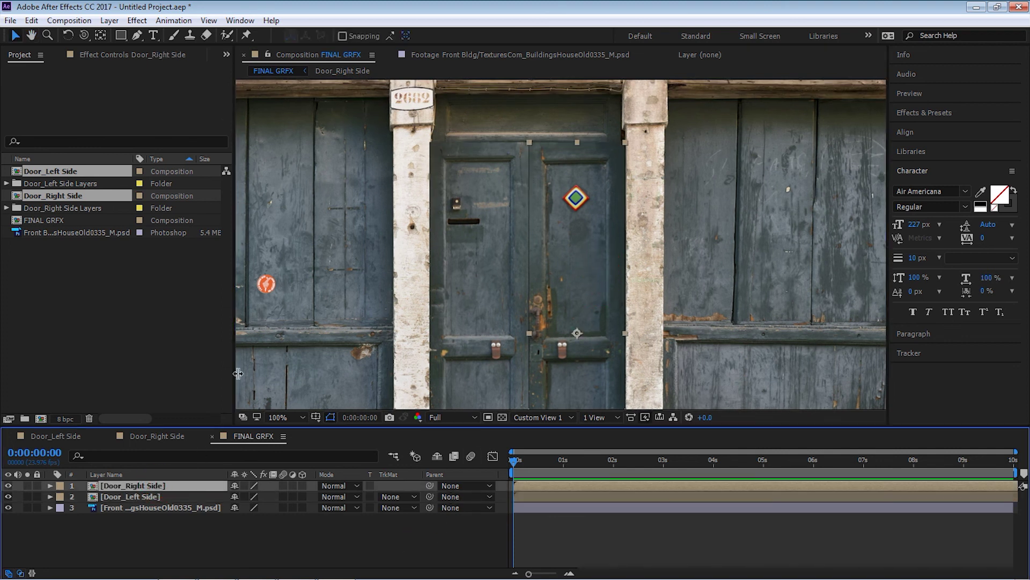
scroll(569, 241, up, 2)
key(y)
drag(552, 230, 649, 231)
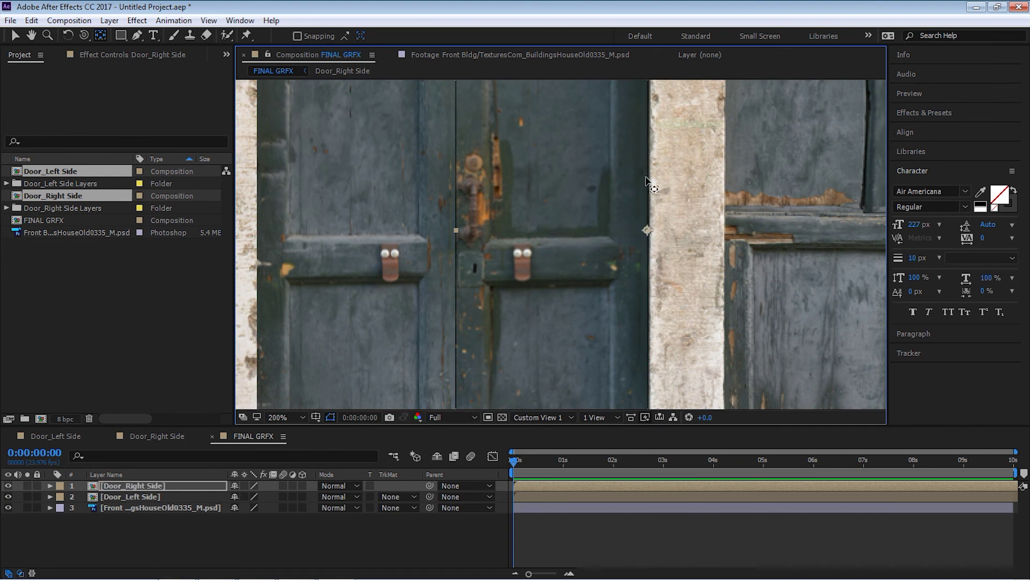
drag(647, 185, 798, 185)
click(132, 496)
drag(507, 234, 409, 235)
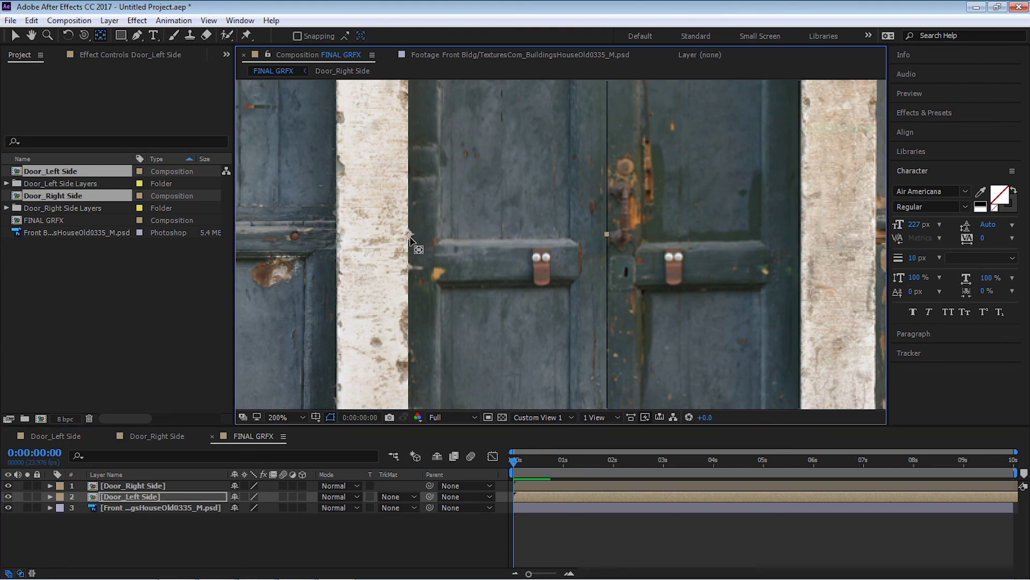
Step: Turn snapping back on and verify each door's anchor sits on its hinge edge
click(298, 35)
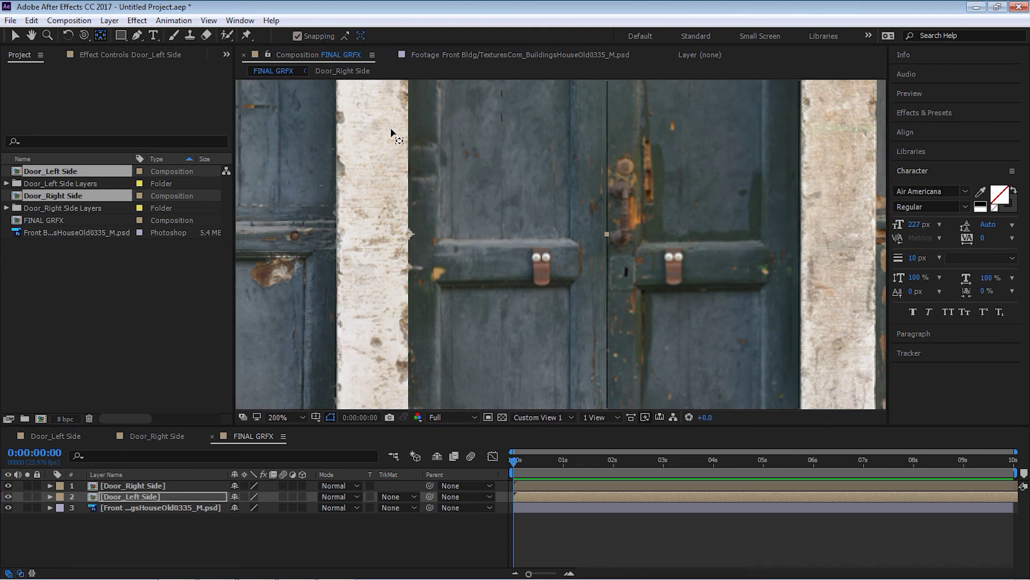
click(138, 486)
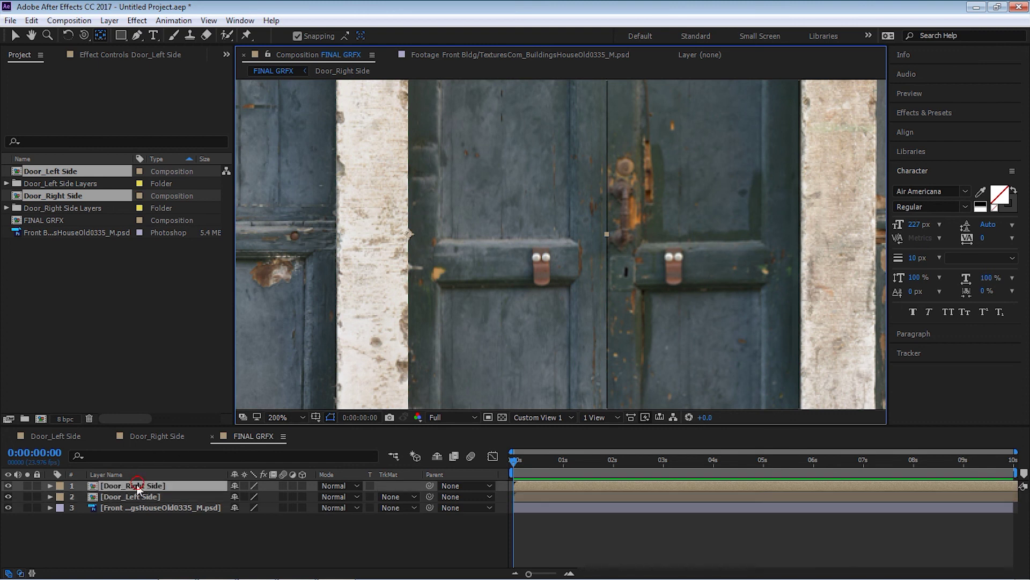
key(F2)
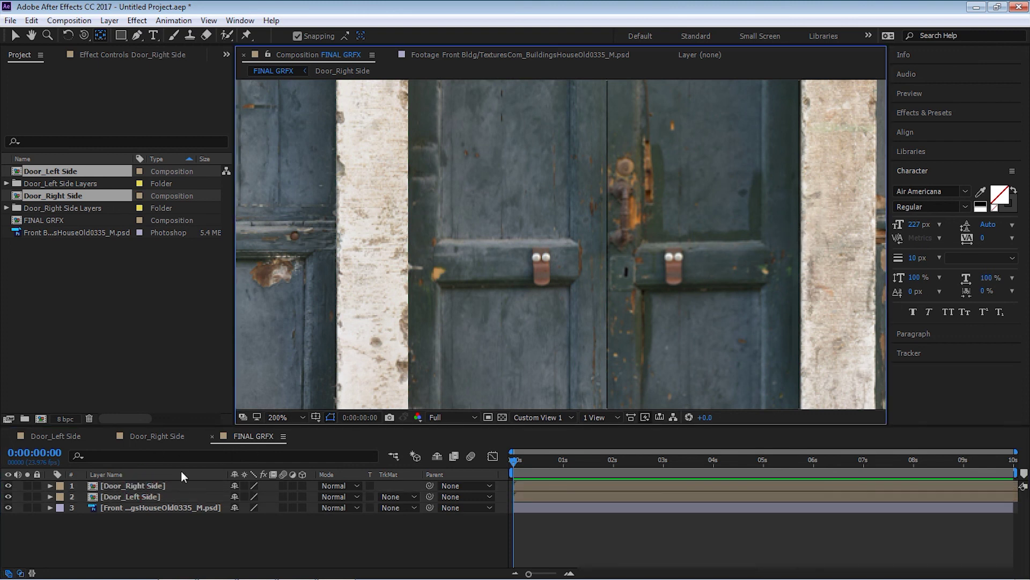
click(156, 486)
click(800, 234)
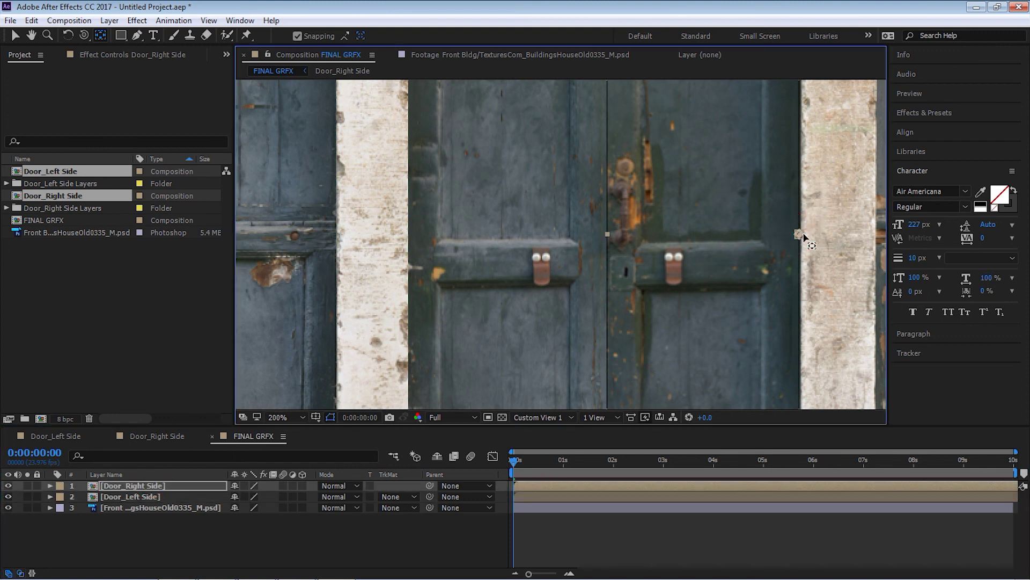
scroll(823, 208, down, 3)
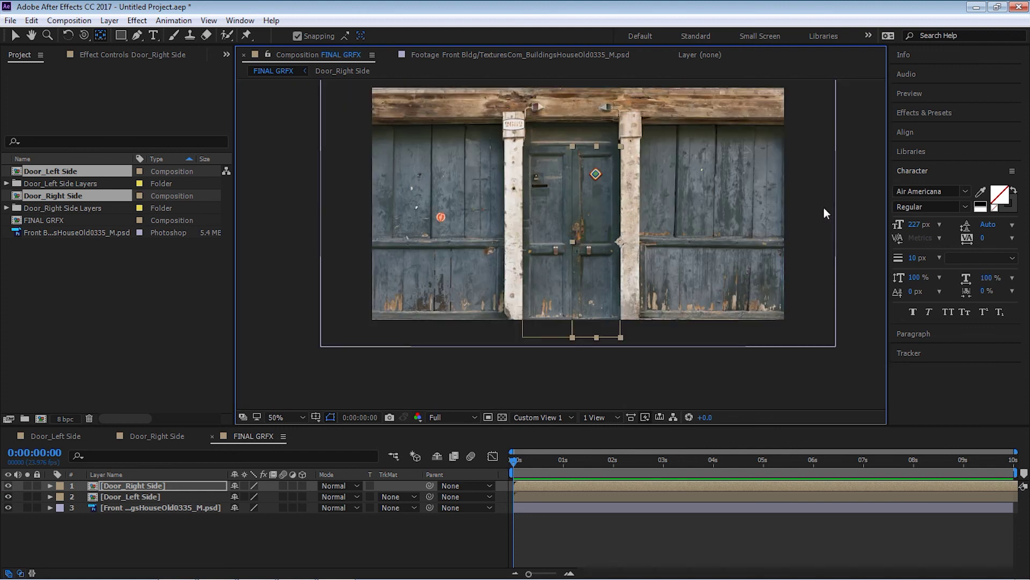
click(144, 496)
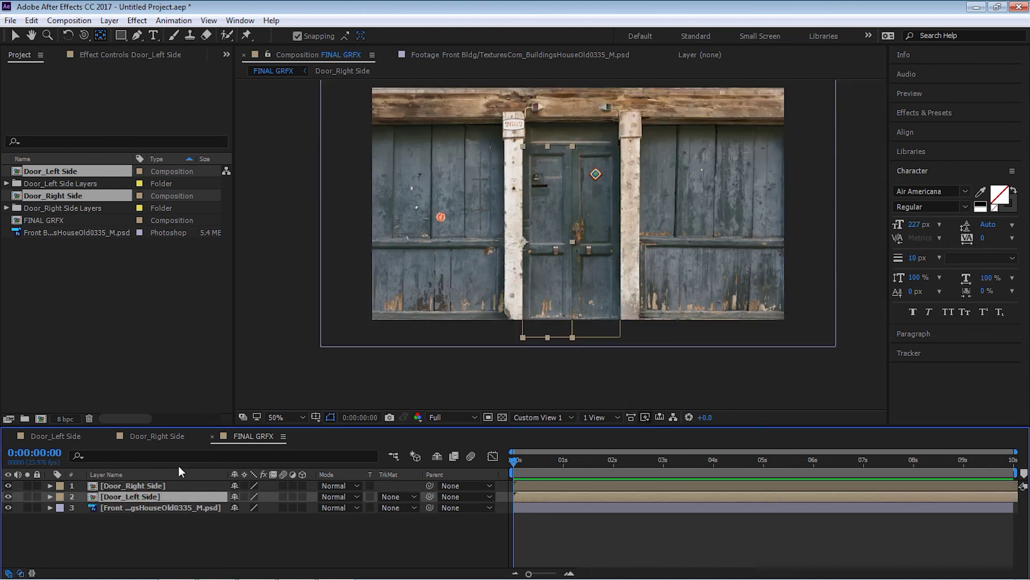
click(134, 486)
shift+click(150, 508)
click(283, 533)
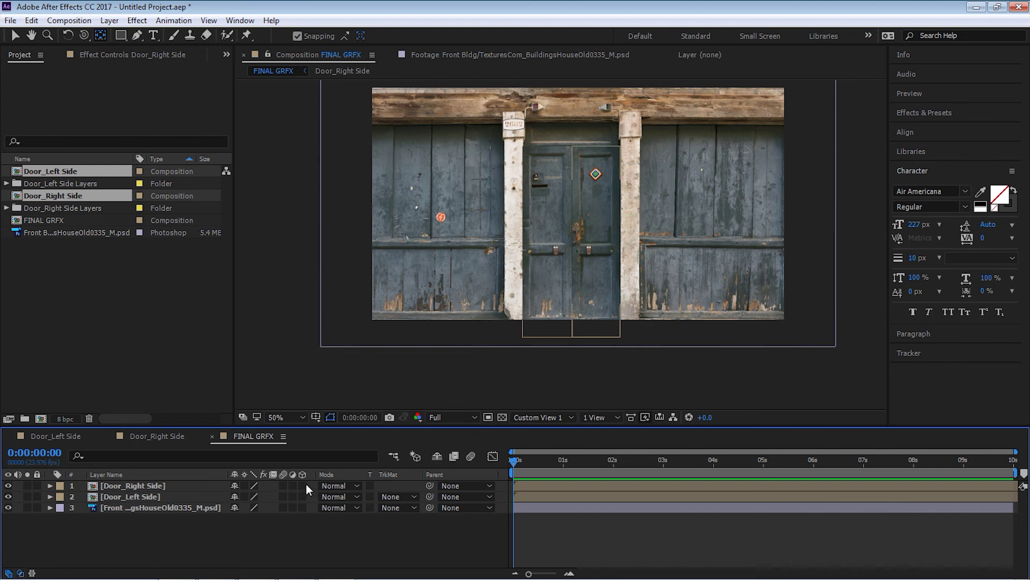
Step: Make all three layers 3D and view the scene through the Active Camera
drag(303, 485, 303, 508)
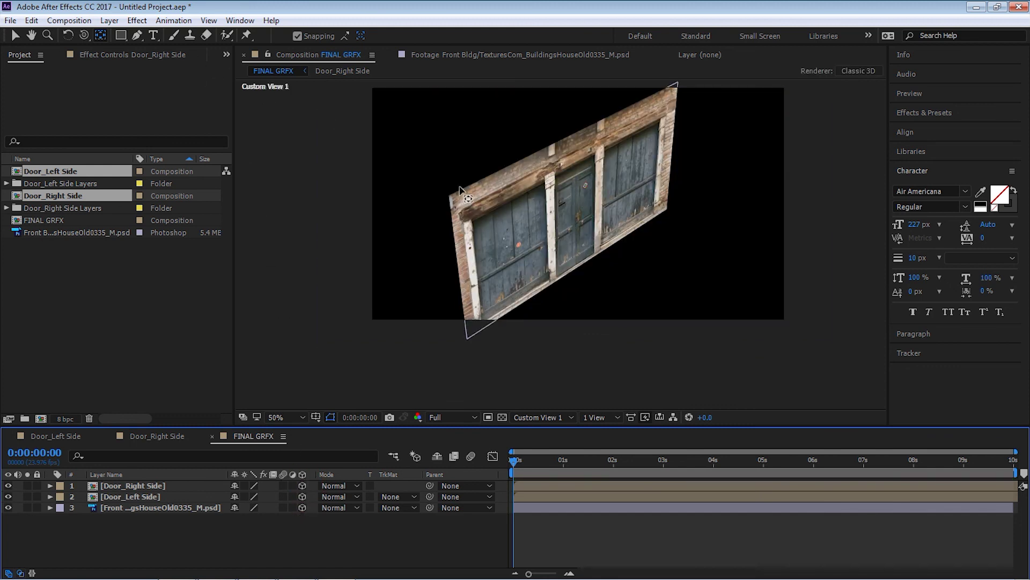
click(541, 417)
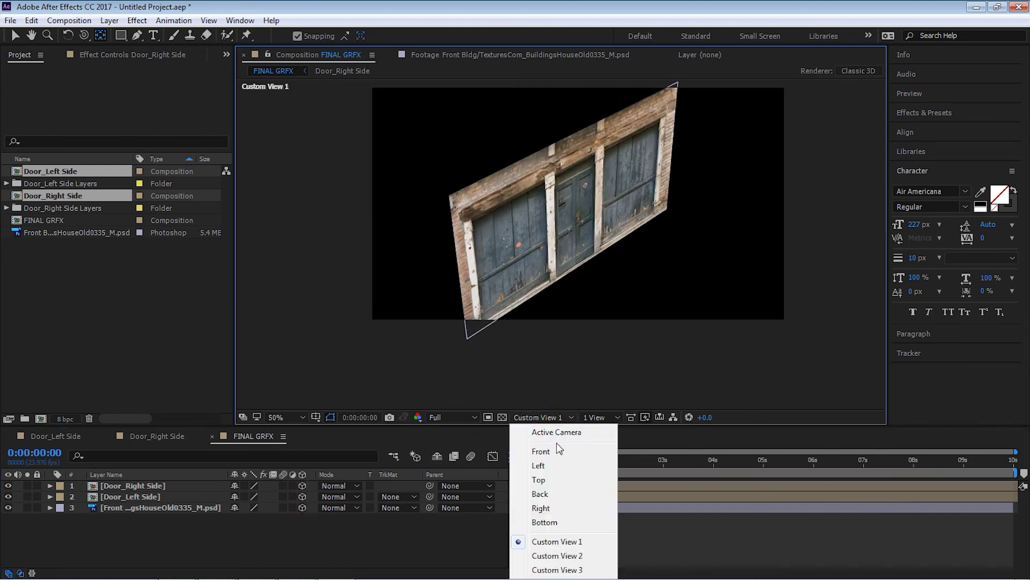
click(556, 432)
Step: Add a new Camera 1 layer with default settings and pull it back from the facade
click(109, 20)
mouse_move(64, 35)
click(267, 77)
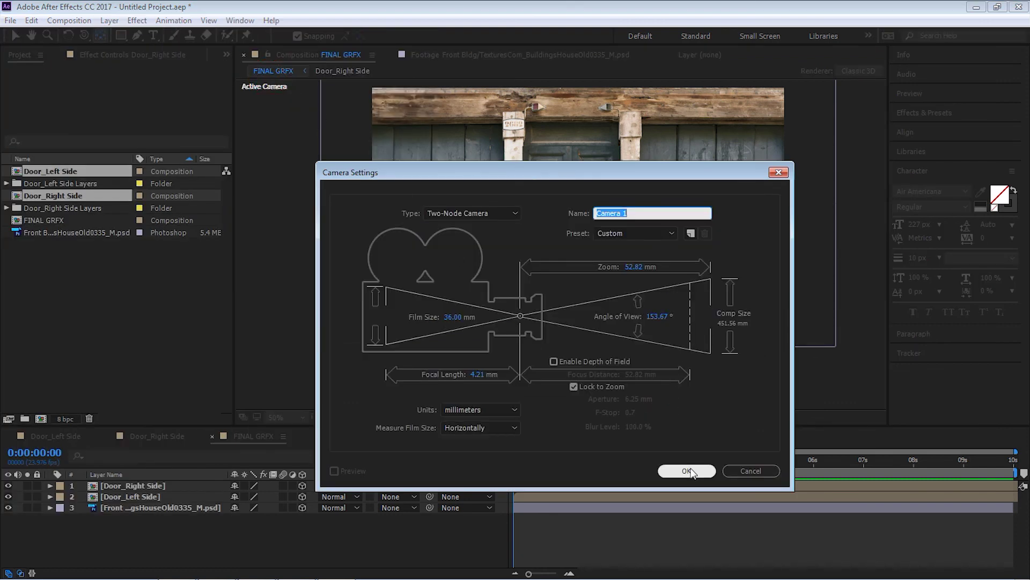
click(687, 470)
key(c)
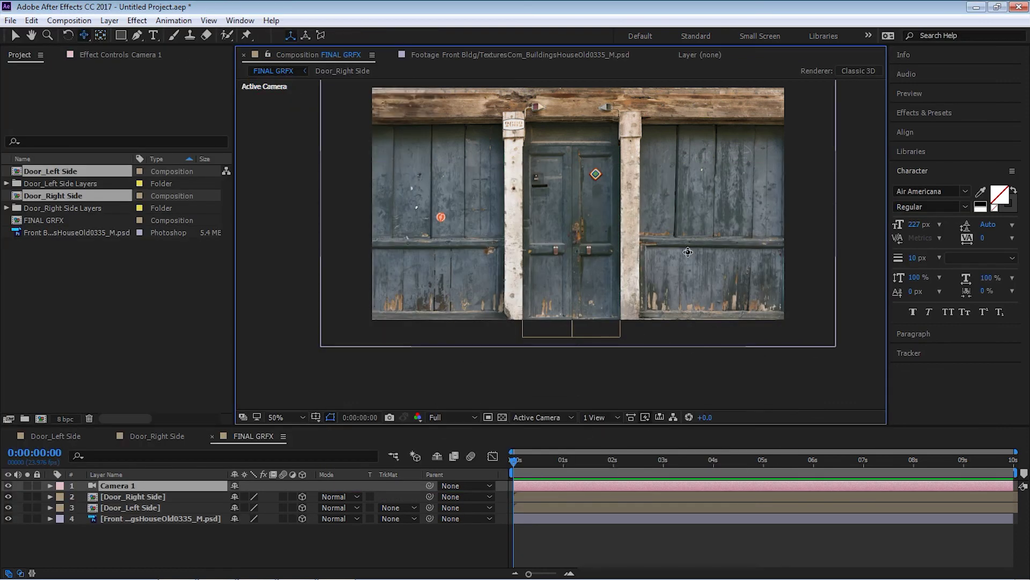
drag(686, 255, 682, 256)
Step: Orbit the camera to a tilted perspective, then orbit Custom View 1 around the facade
key(c)
drag(591, 259, 630, 301)
click(535, 417)
click(568, 379)
drag(578, 239, 696, 217)
Step: Compare the Door_Right Side comp with FINAL GRFX, then select the Door_Right Side layer
click(161, 436)
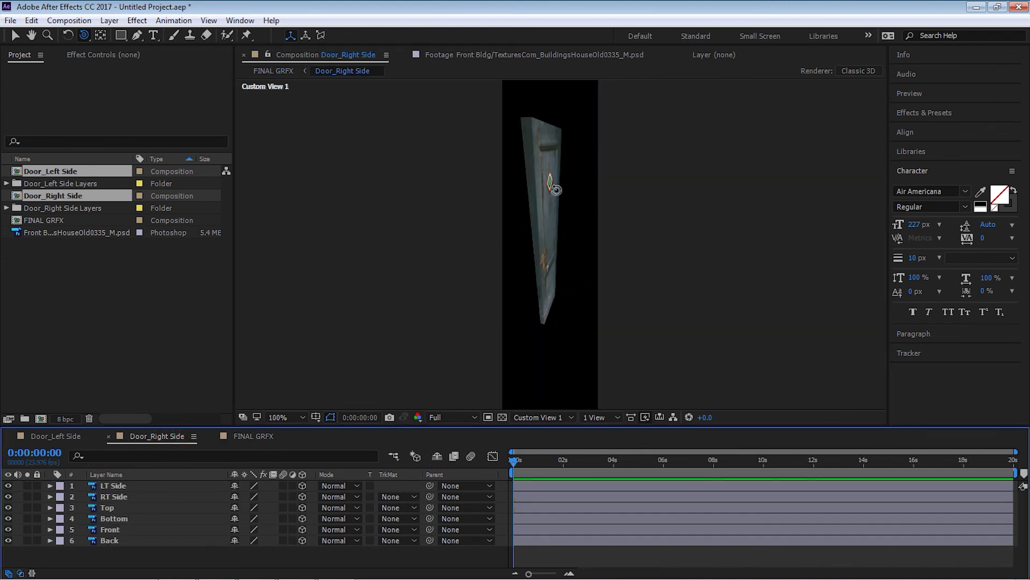
drag(558, 268, 455, 363)
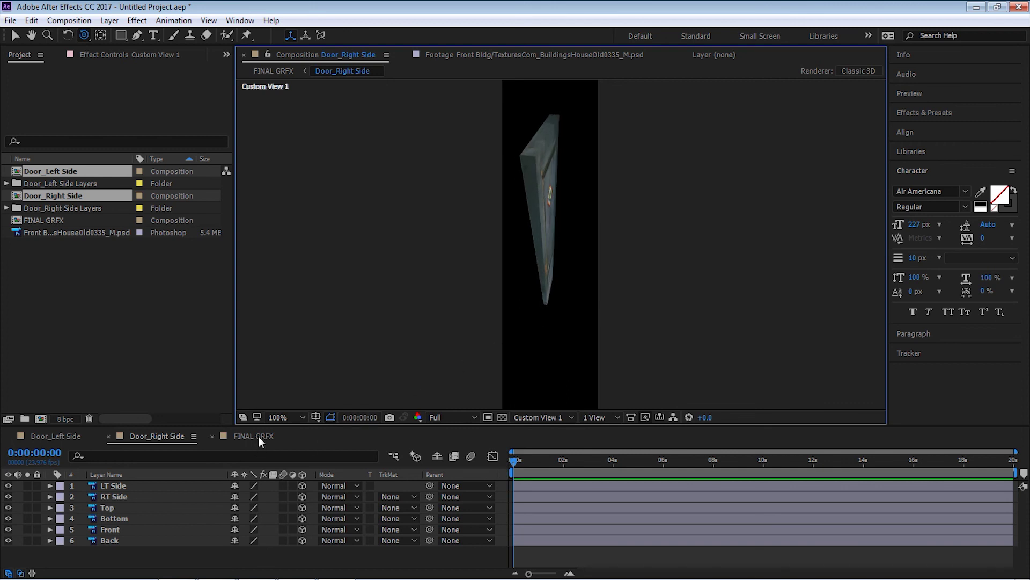
click(252, 436)
mouse_move(635, 203)
mouse_down()
mouse_move(601, 207)
mouse_move(634, 212)
mouse_up()
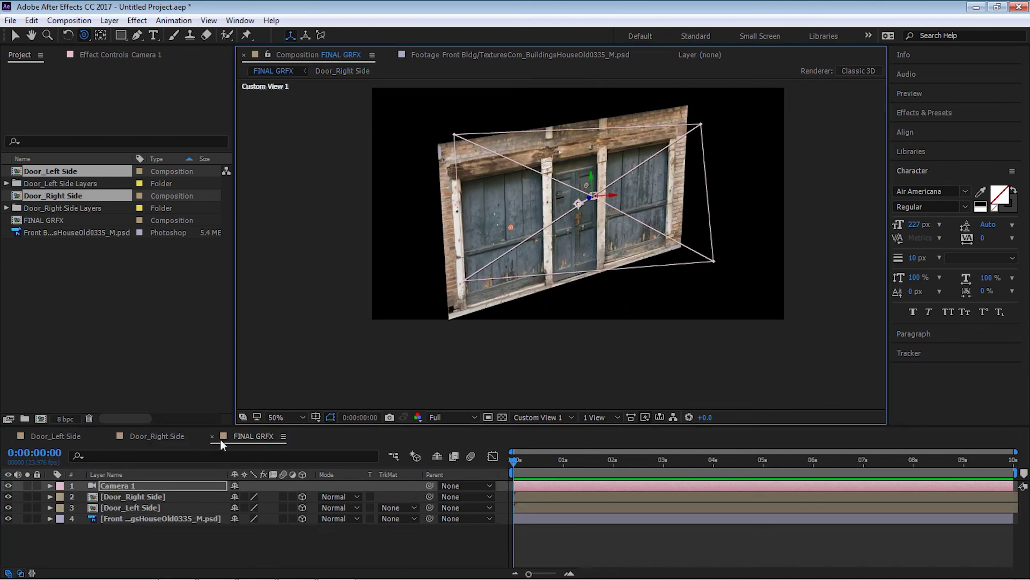
click(162, 437)
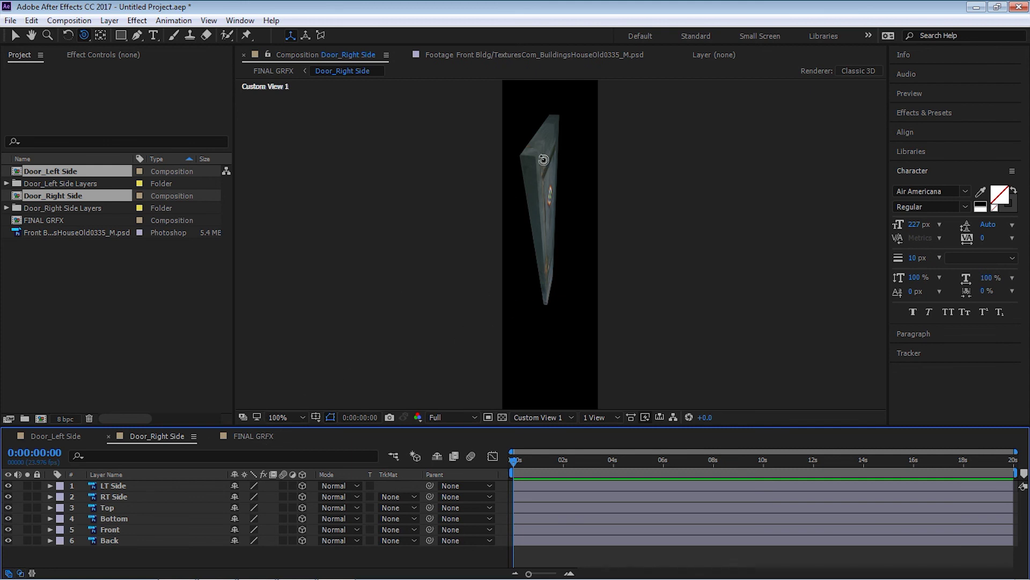
click(248, 437)
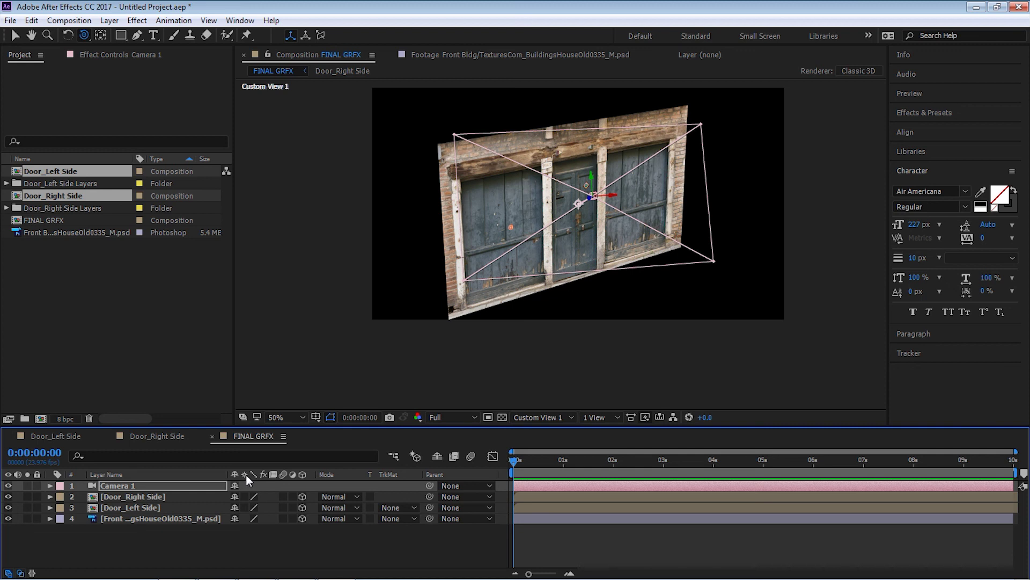
key(ctrl+Down)
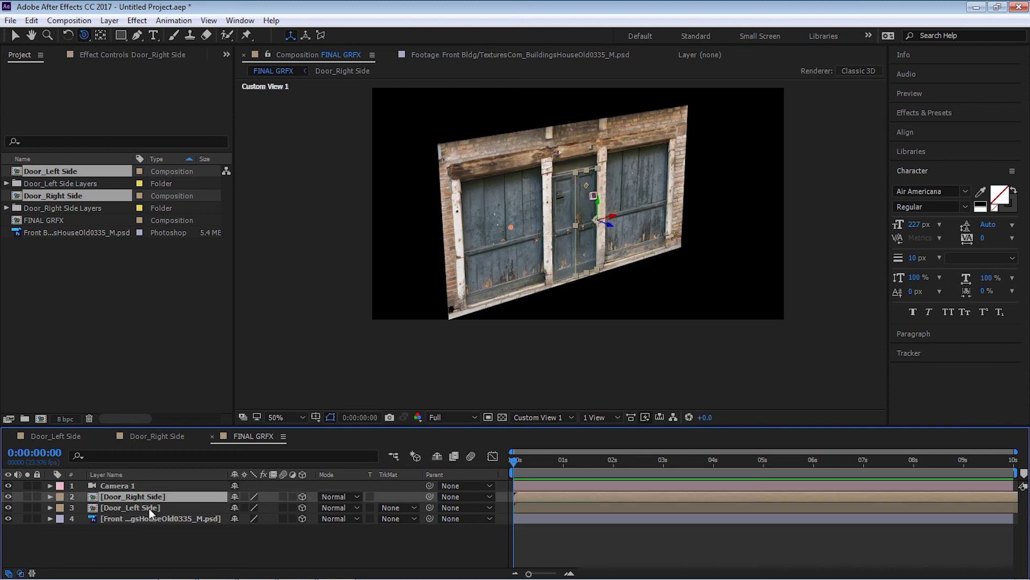
Step: Turn on collapse transformations for both door layers and hide the building photo layer
click(244, 496)
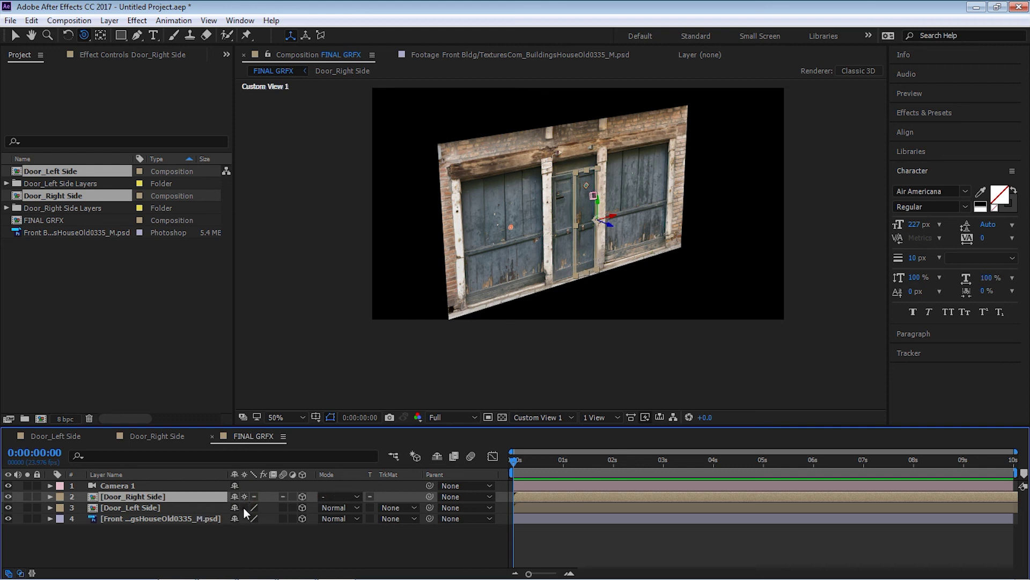
click(160, 508)
click(244, 508)
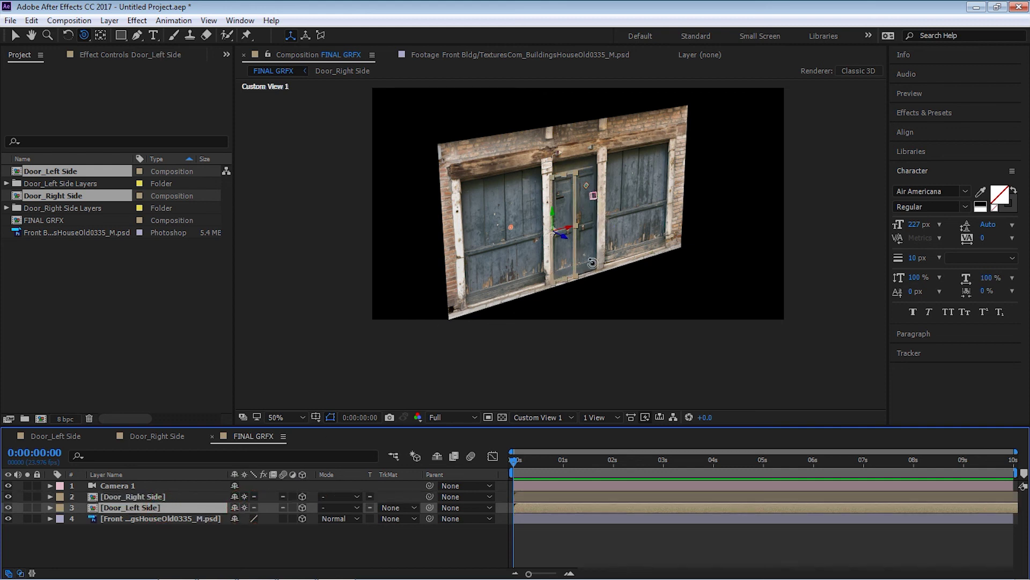
drag(593, 279, 671, 270)
key(c)
key(c)
click(8, 518)
drag(643, 222, 592, 212)
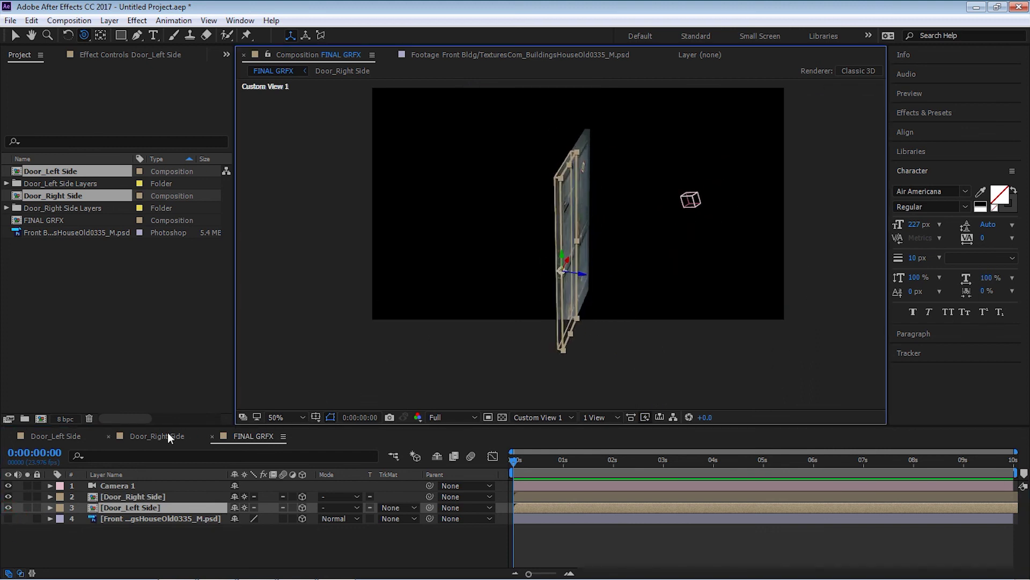
Step: Orbit the view so the doors face forward, checking the Door_Right Side comp along the way
click(161, 436)
click(253, 436)
drag(659, 248, 515, 283)
click(161, 436)
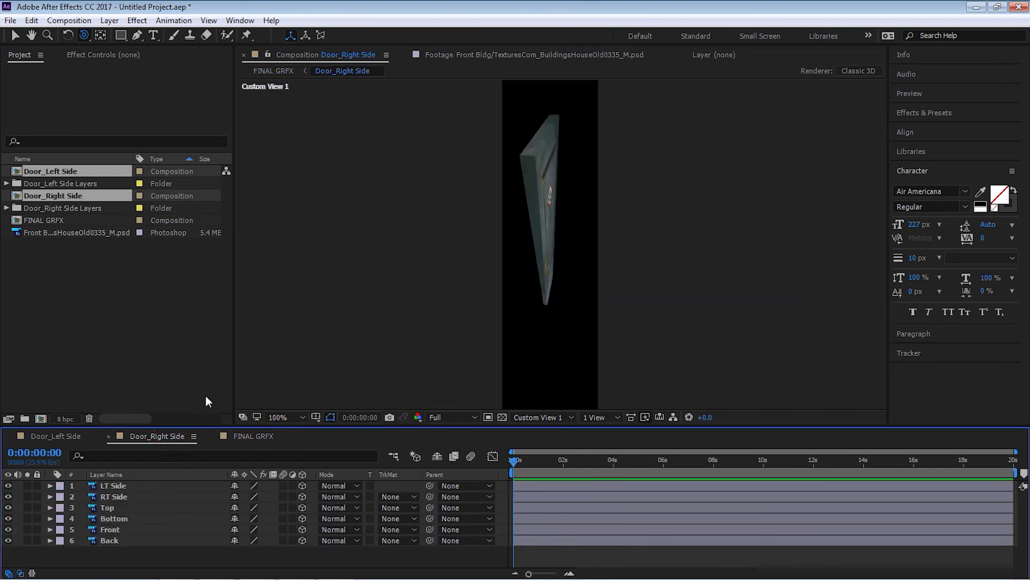
click(265, 437)
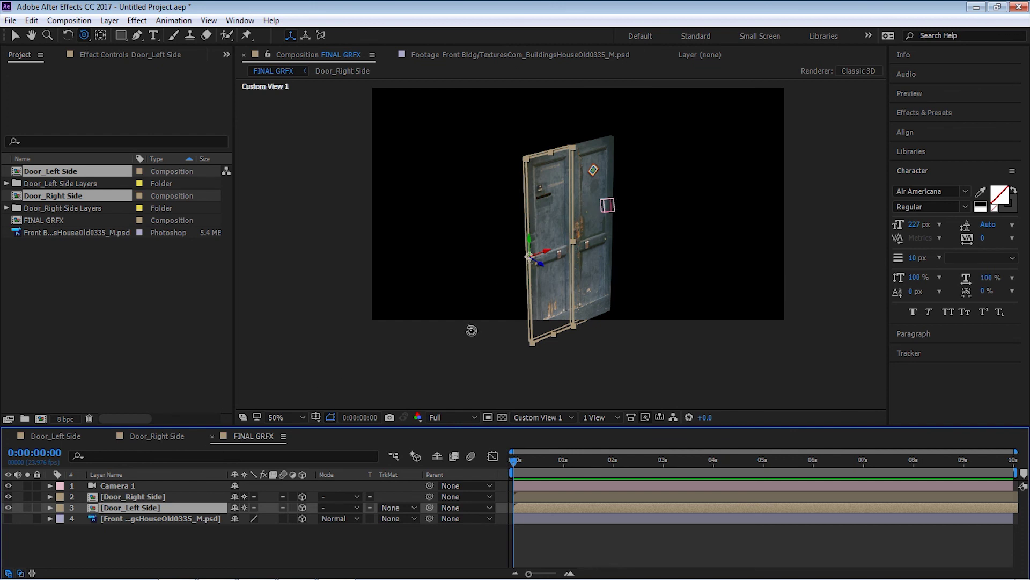
mouse_move(506, 249)
mouse_down()
mouse_move(537, 245)
mouse_move(520, 252)
mouse_up()
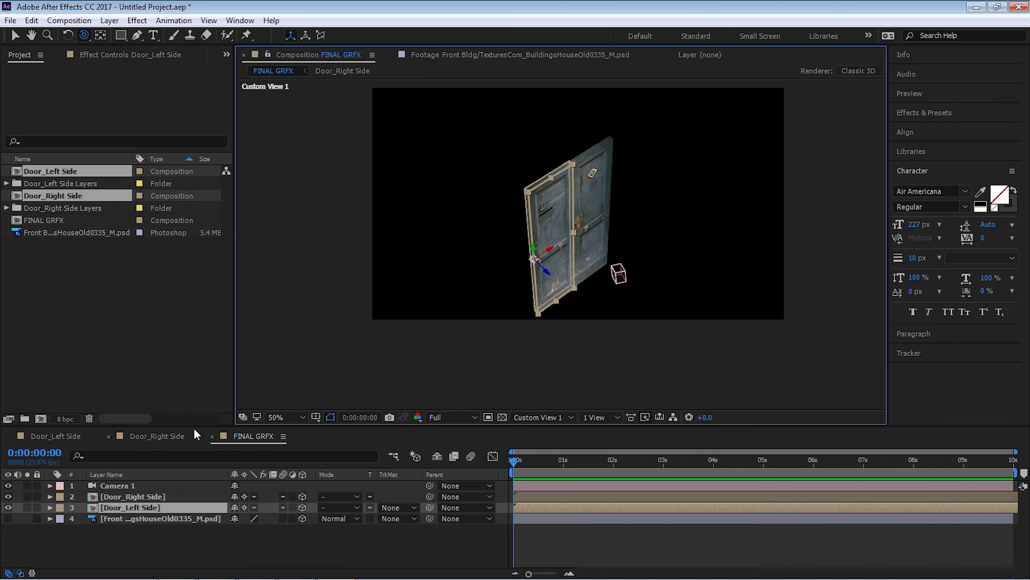
click(174, 436)
click(265, 438)
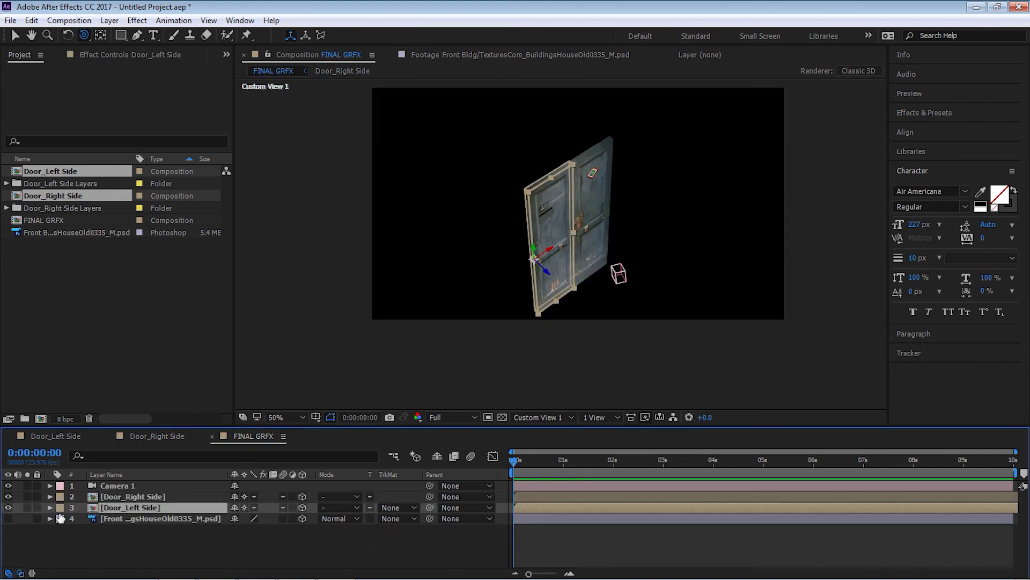
Step: Swing Door_Left Side open to 58° Y Rotation
key(r)
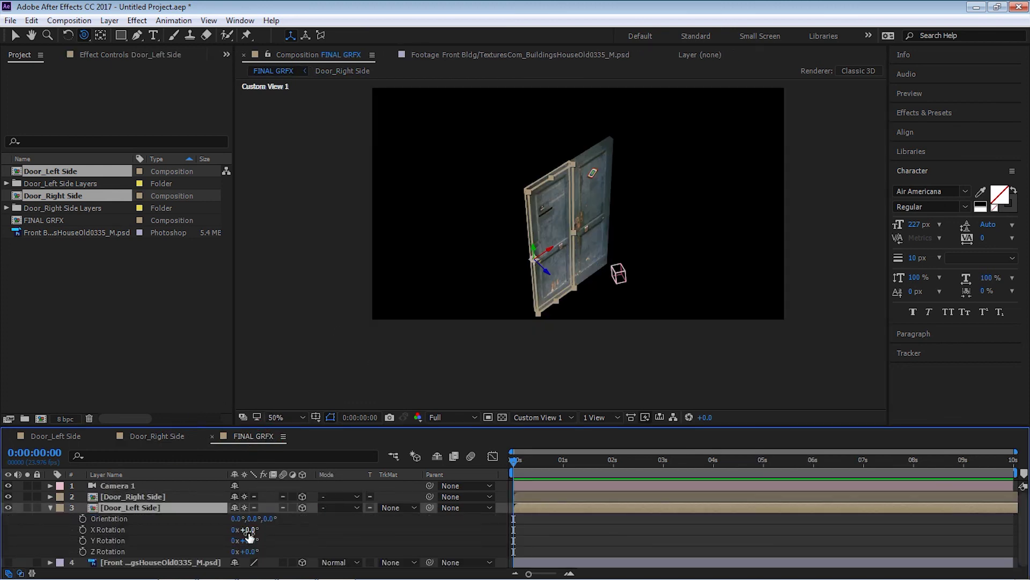
drag(248, 537, 279, 537)
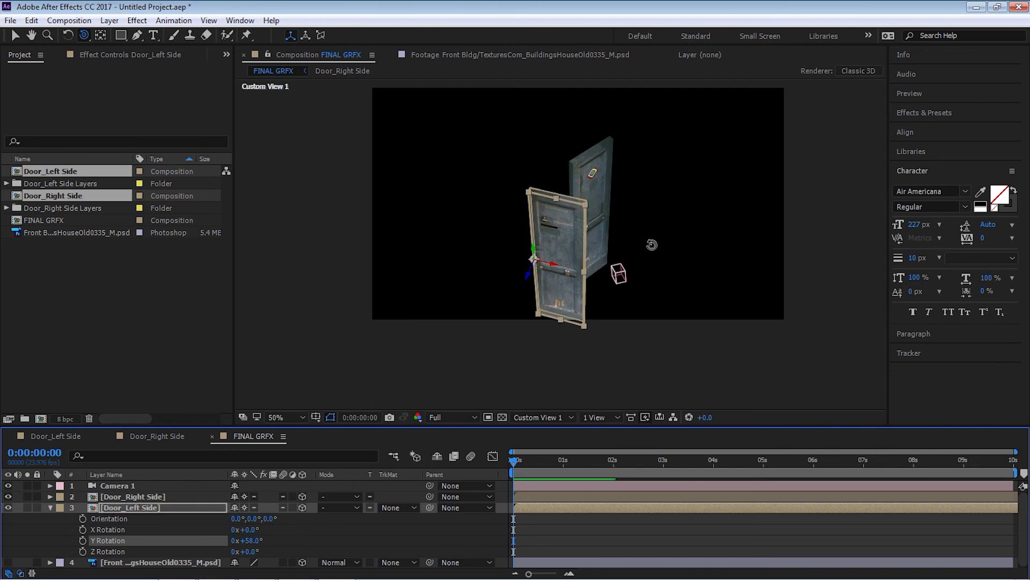
click(50, 508)
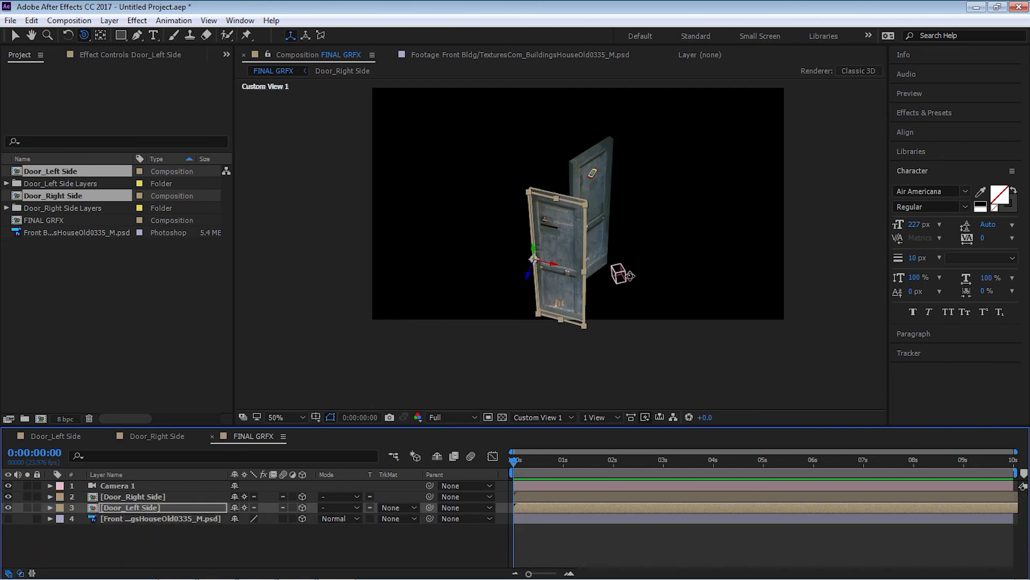
drag(634, 276, 569, 226)
Step: Re-toggle collapse transformations on both doors and swing Door_Right Side open to −67° Y Rotation
click(244, 507)
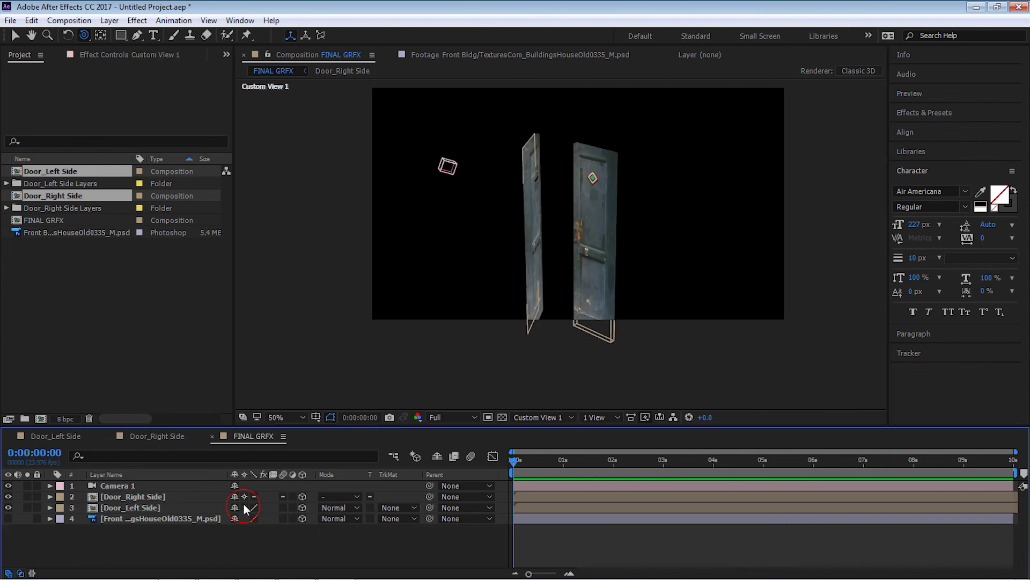
click(244, 496)
click(244, 507)
click(244, 497)
click(118, 498)
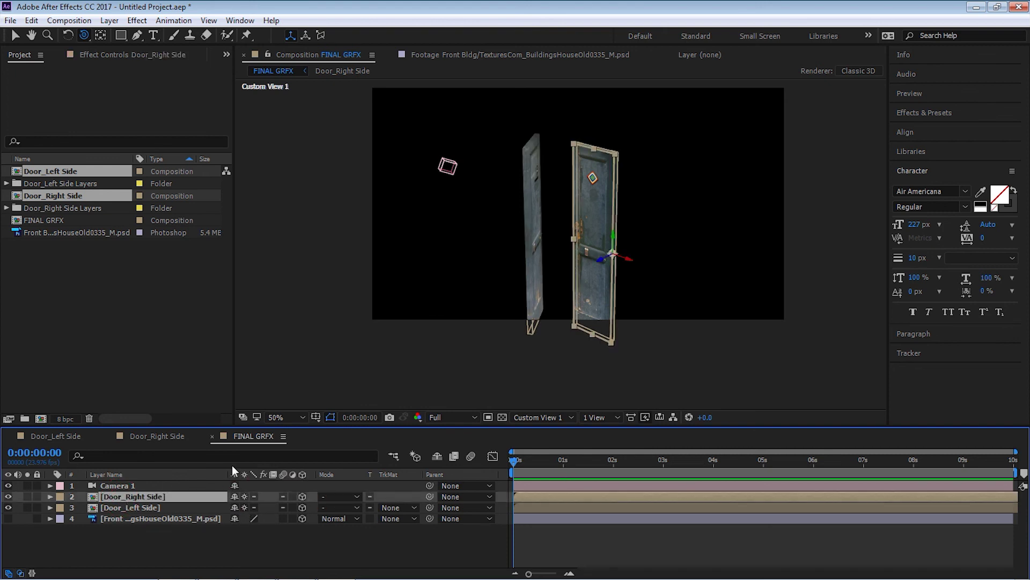
key(r)
drag(252, 531, 216, 531)
click(414, 364)
drag(557, 266, 612, 278)
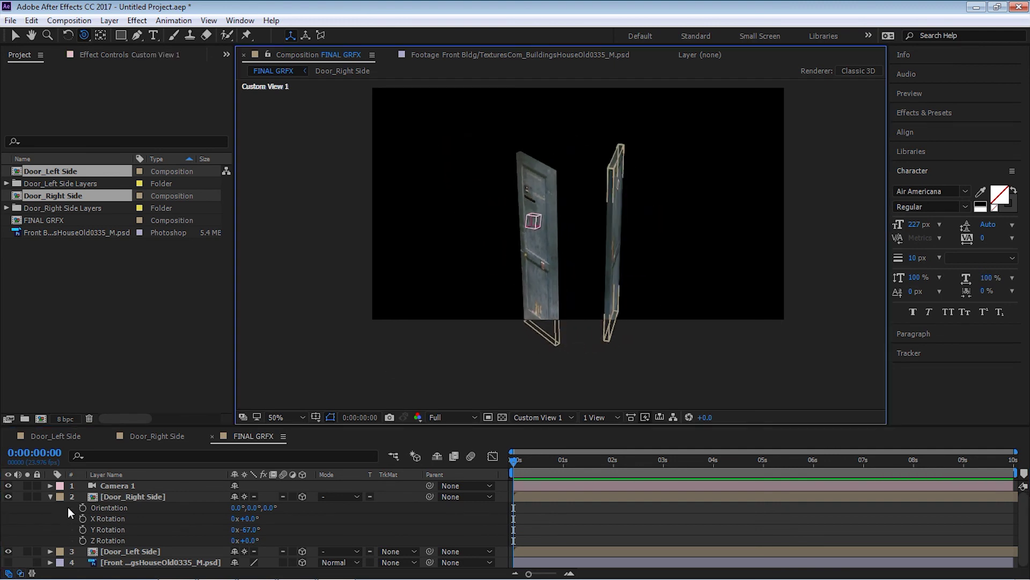
click(50, 496)
Step: Unhide the building photo, switch to Active Camera and delete the old Camera 1
click(125, 516)
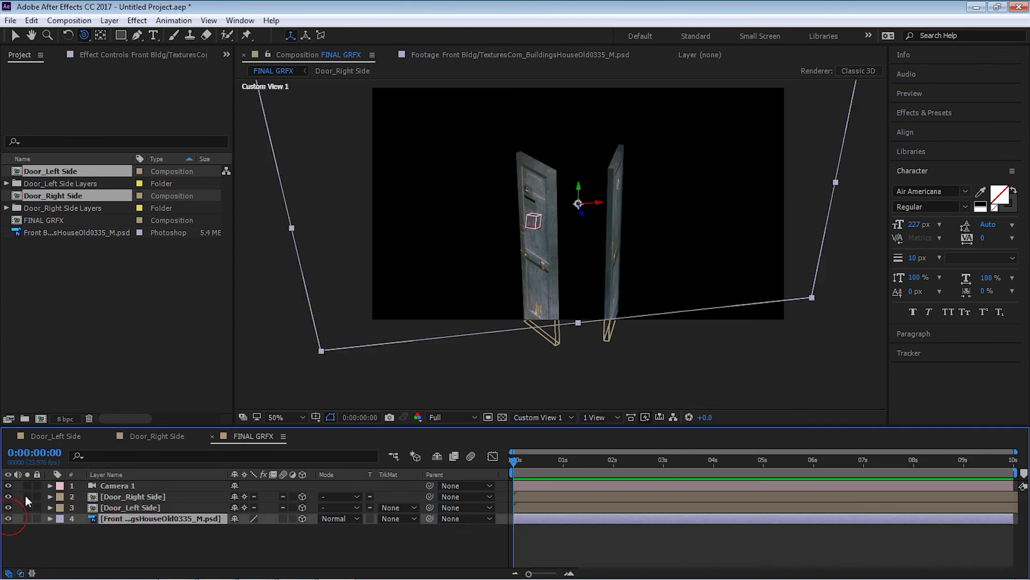
click(8, 518)
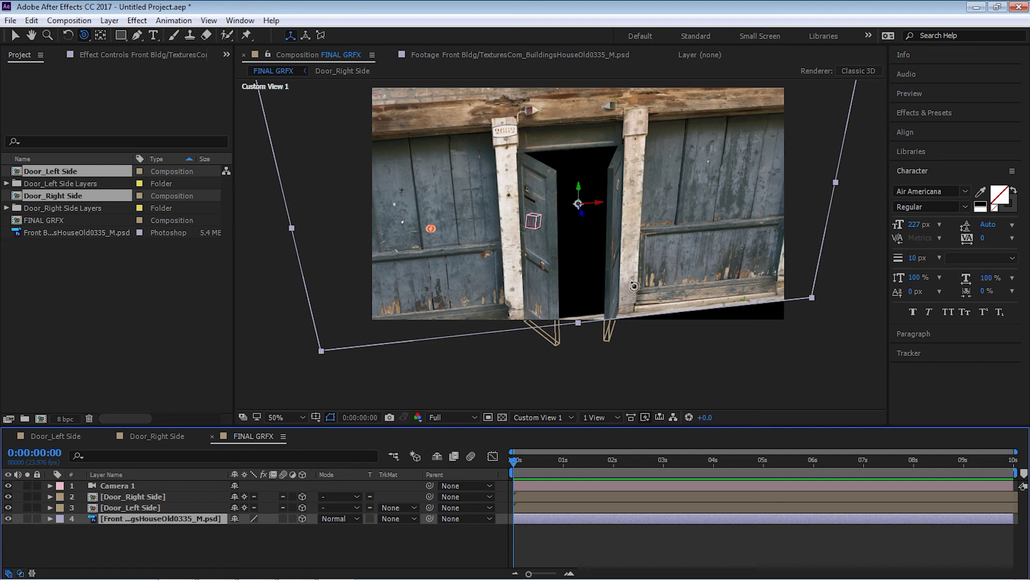
click(540, 417)
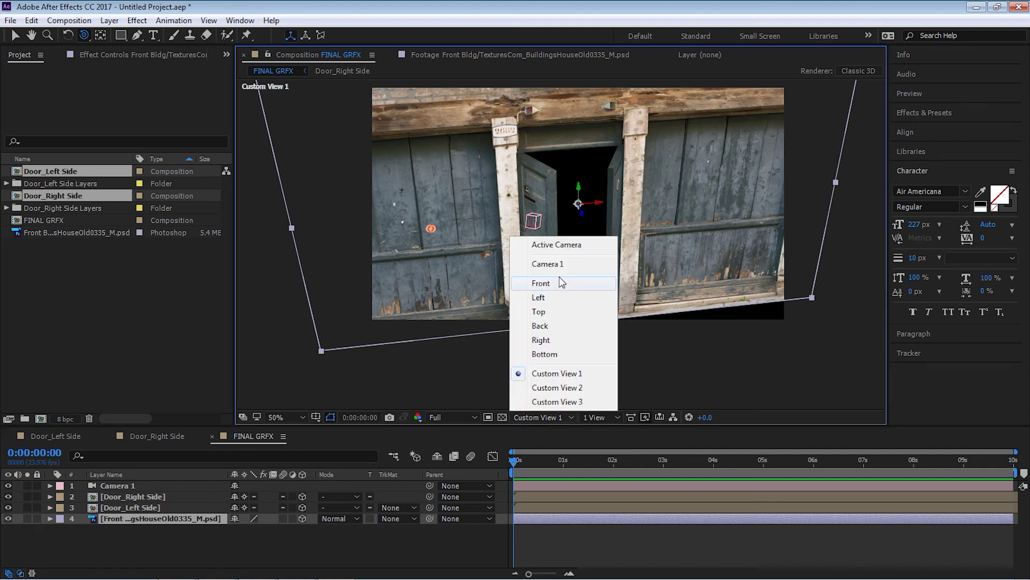
click(554, 245)
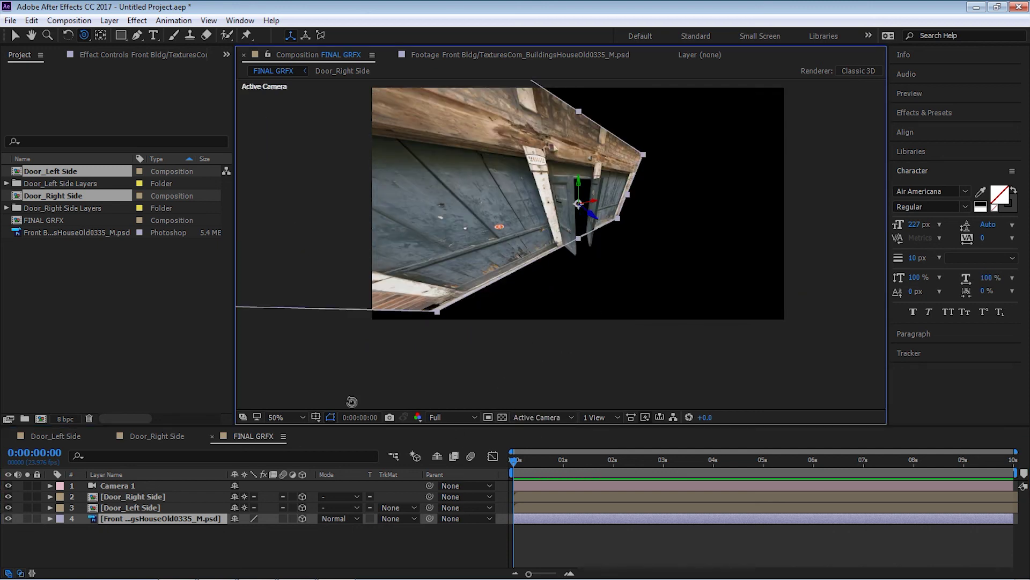
click(110, 486)
key(Delete)
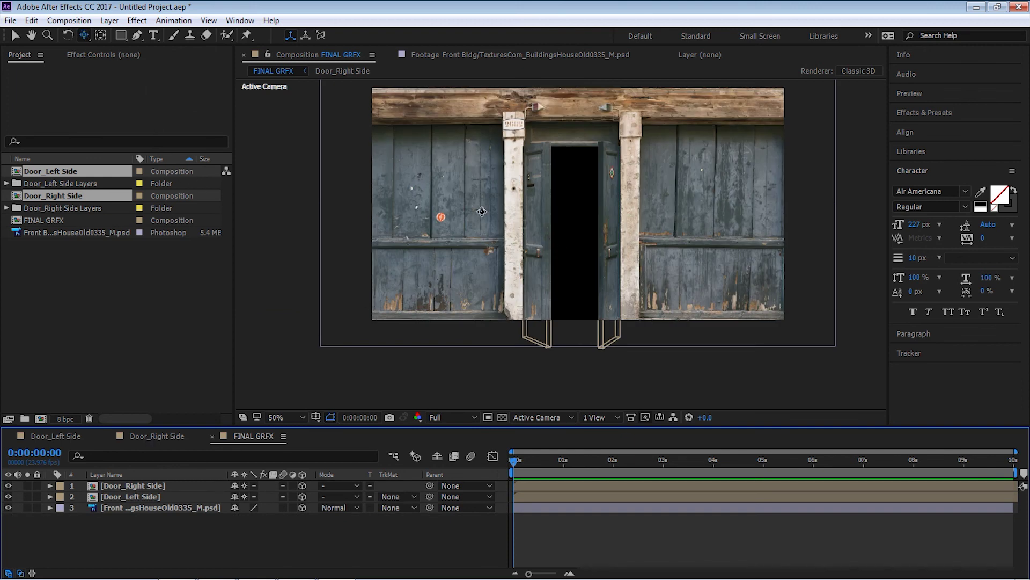
Step: Add a new camera with the 35mm preset and dolly it back to frame the facade
click(109, 21)
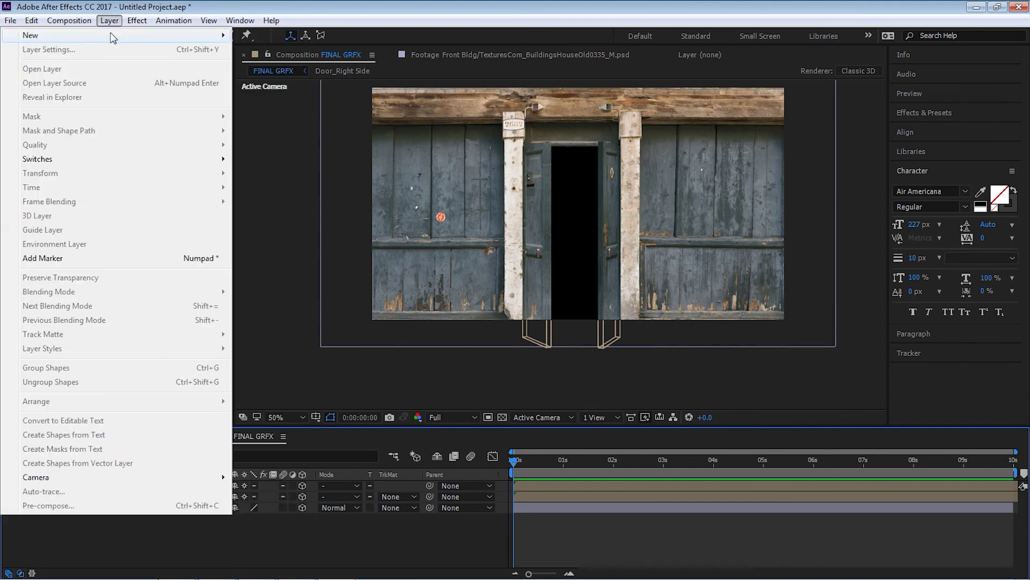
mouse_move(116, 35)
click(267, 78)
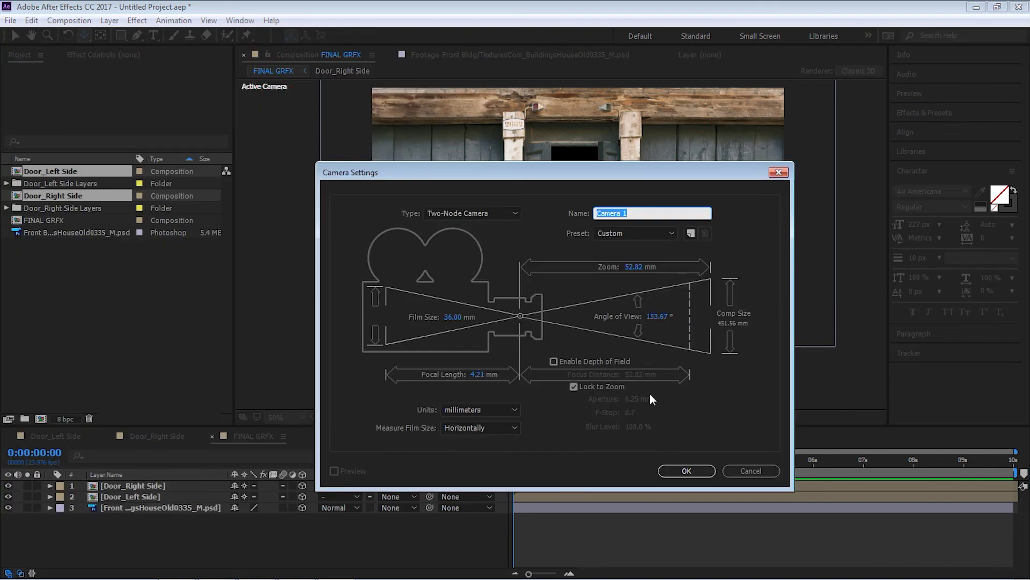
click(613, 234)
click(617, 325)
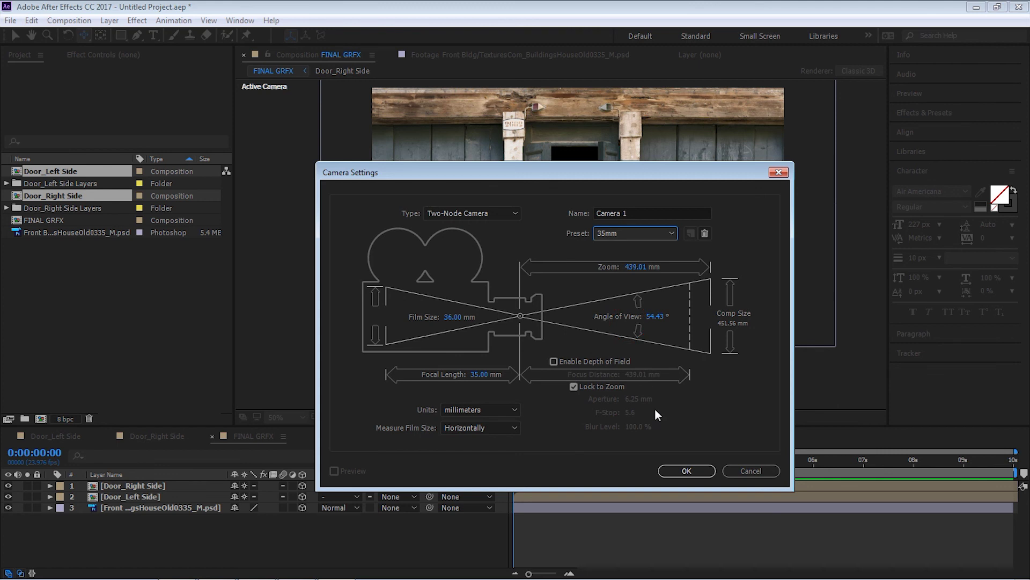
click(684, 470)
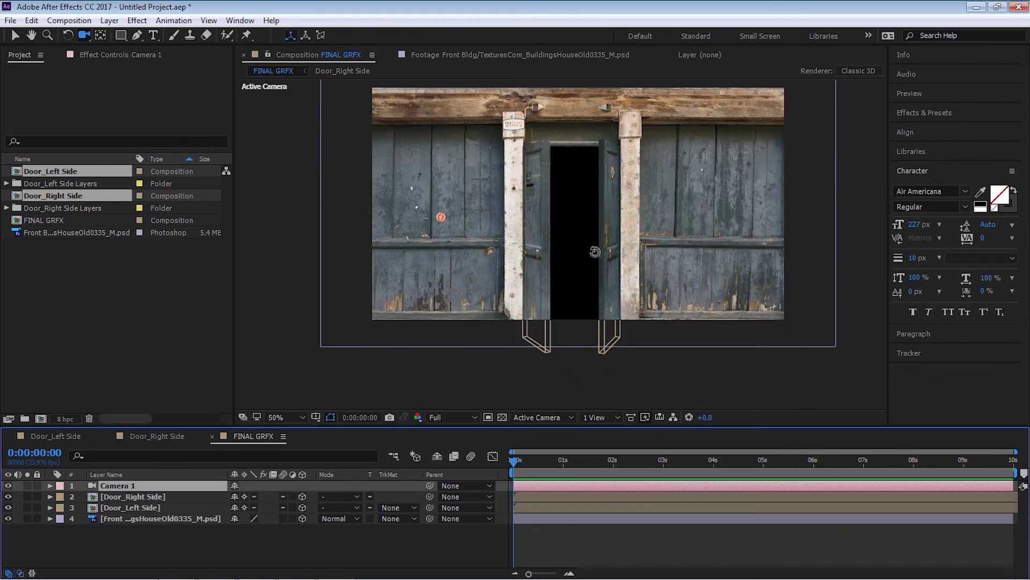
drag(597, 254, 593, 259)
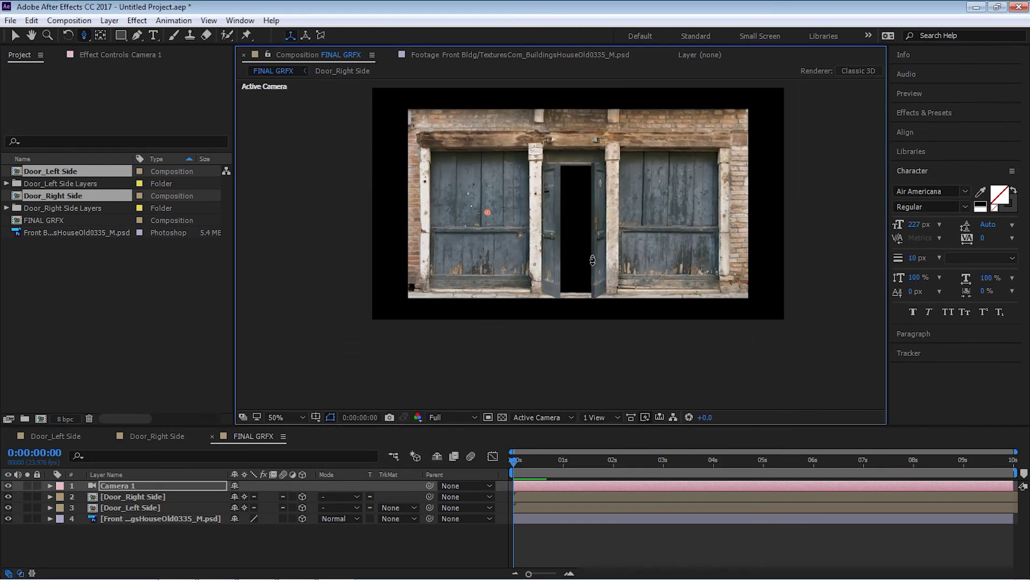
Step: In Import File, pick TexturesCom_ConcreteBare0321_1_seamless_S from the Project Files textures
click(114, 275)
double_click(123, 284)
drag(854, 156, 860, 408)
click(409, 314)
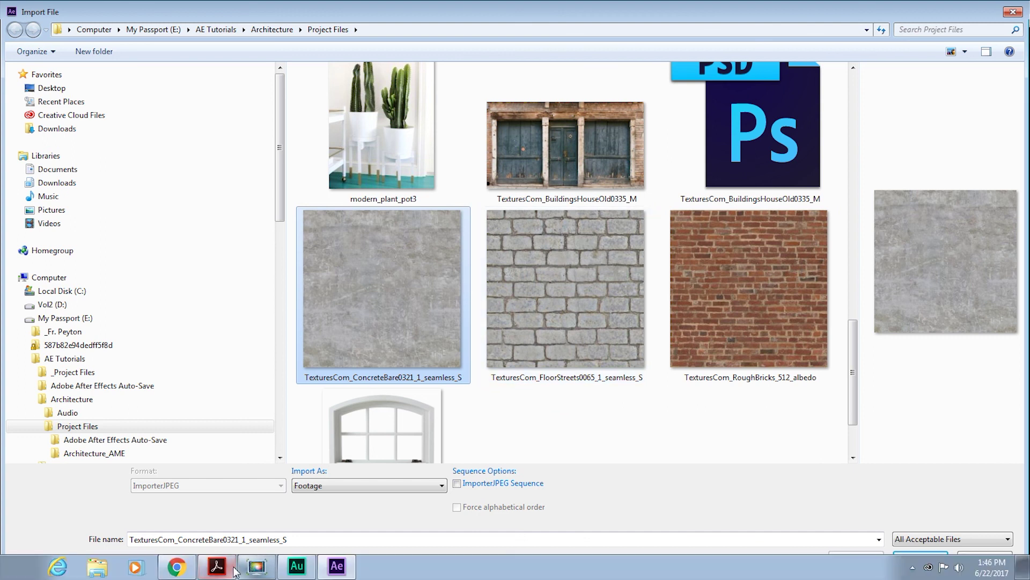
click(179, 566)
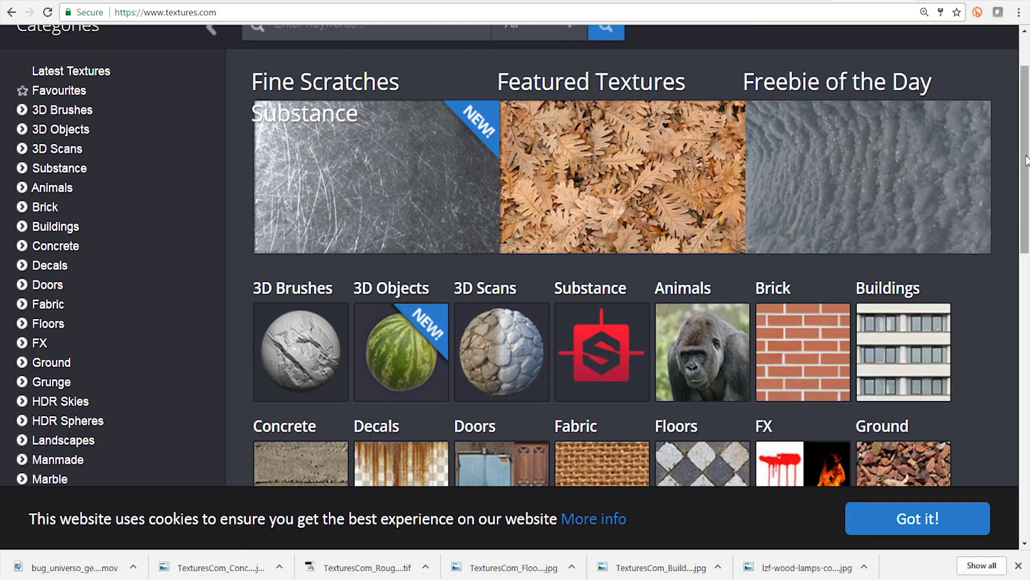
Step: Browse textures.com's Concrete > Bare category filtered to show seamless textures only
scroll(994, 148, up, 1)
click(64, 309)
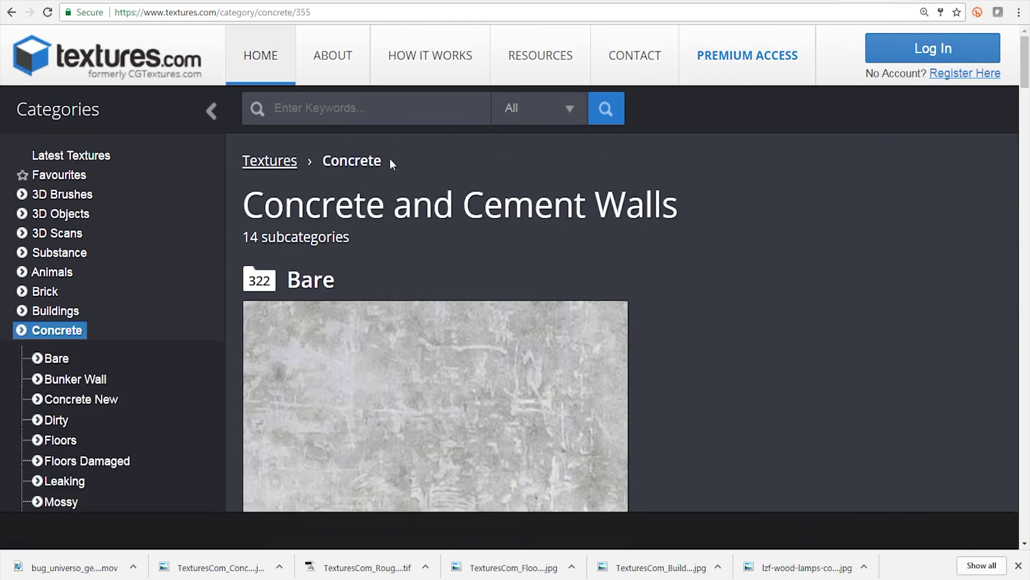
click(400, 388)
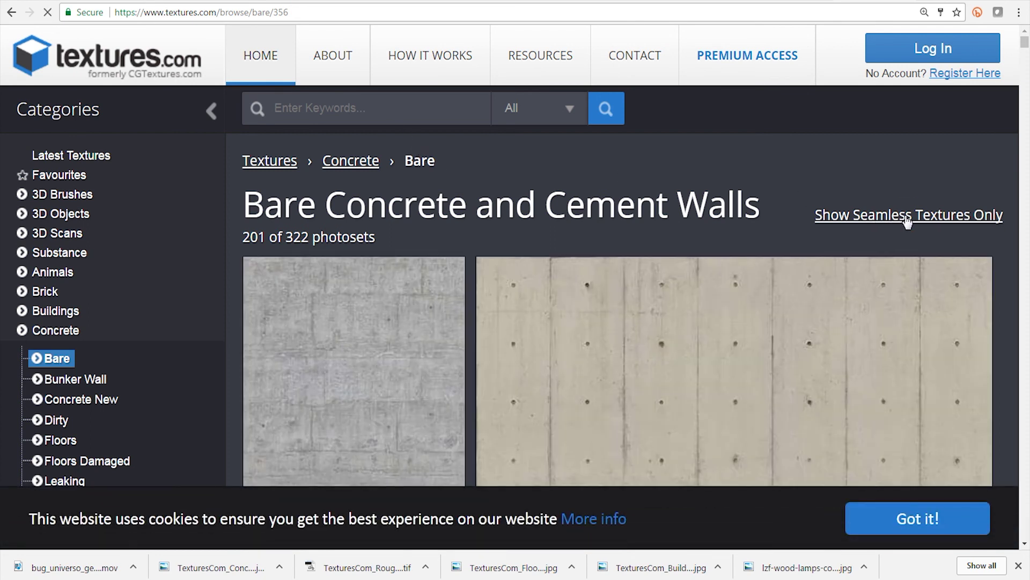
click(908, 216)
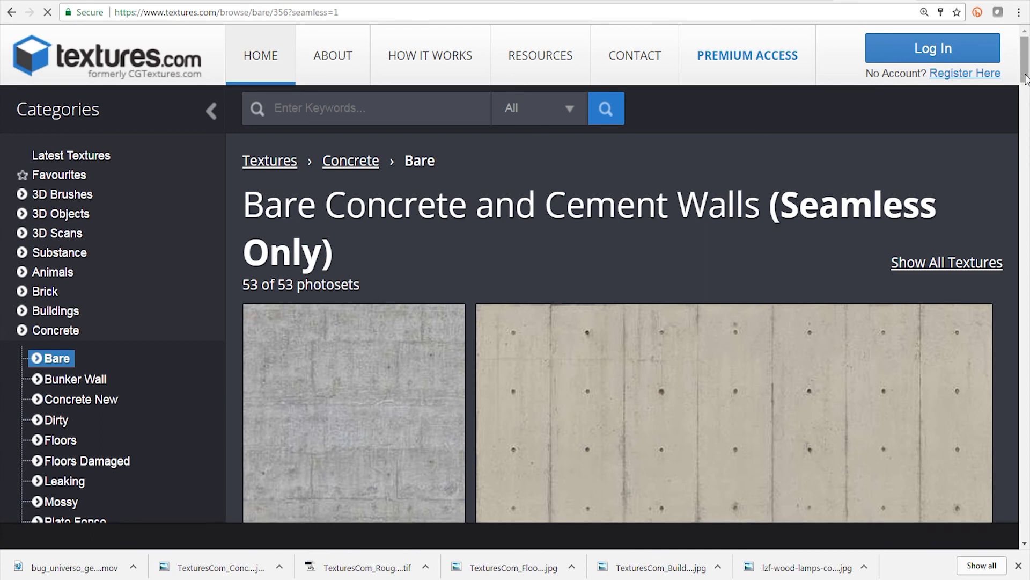
drag(1025, 83, 1025, 92)
scroll(1025, 92, down, 1)
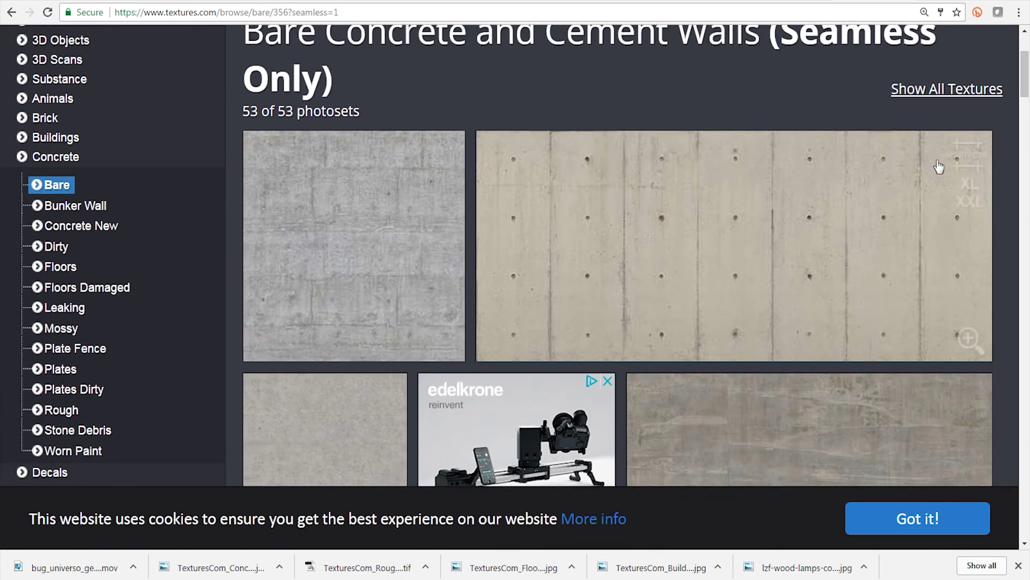
drag(1025, 92, 1025, 117)
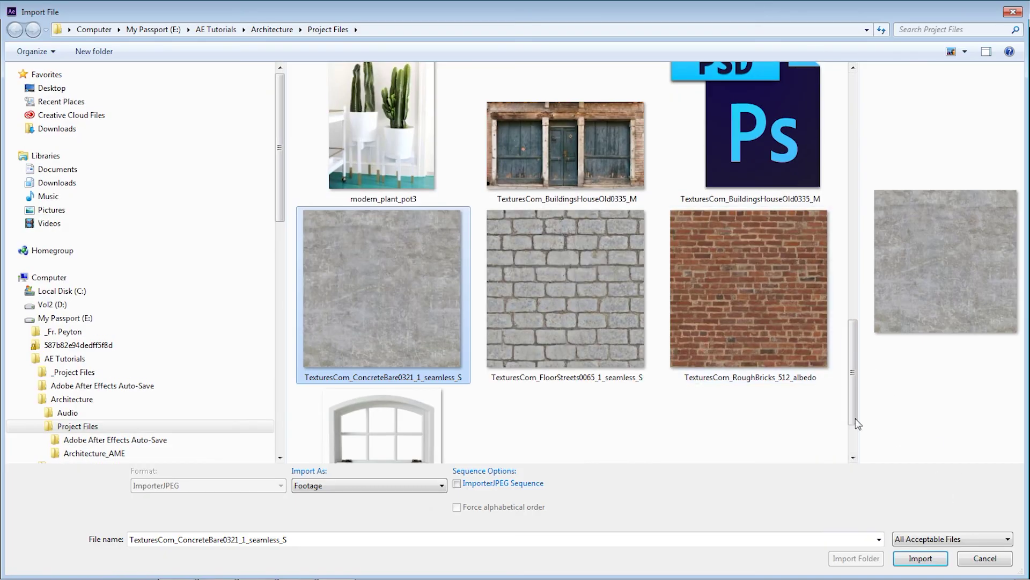
Step: Import the concrete, cobblestone and brick textures together
shift+click(766, 305)
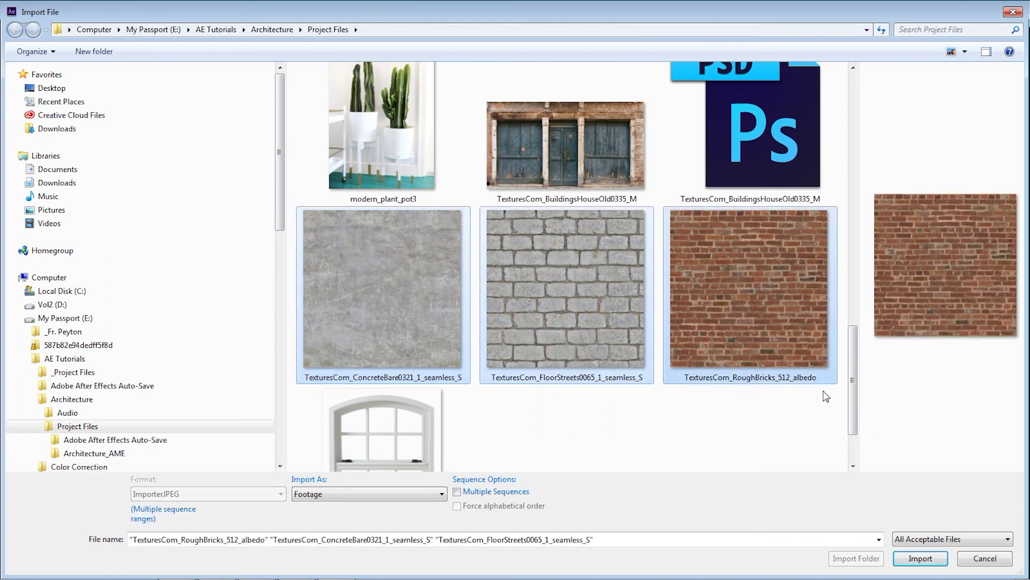
drag(849, 358, 849, 385)
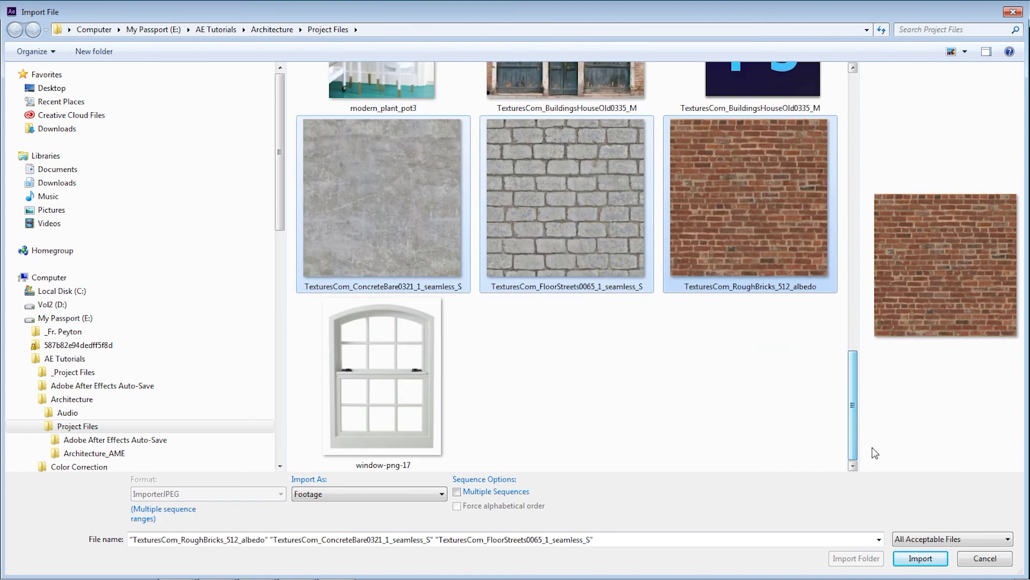
click(920, 558)
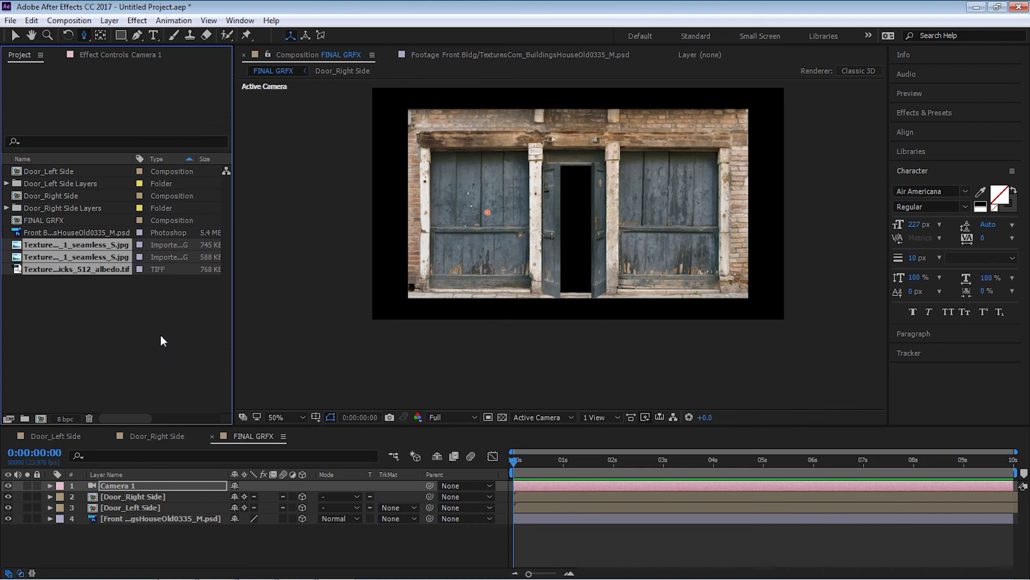
Step: Add the FloorStreets cobblestone texture to FINAL GRFX and rename the layer 'Outside Floor'
click(159, 334)
click(100, 245)
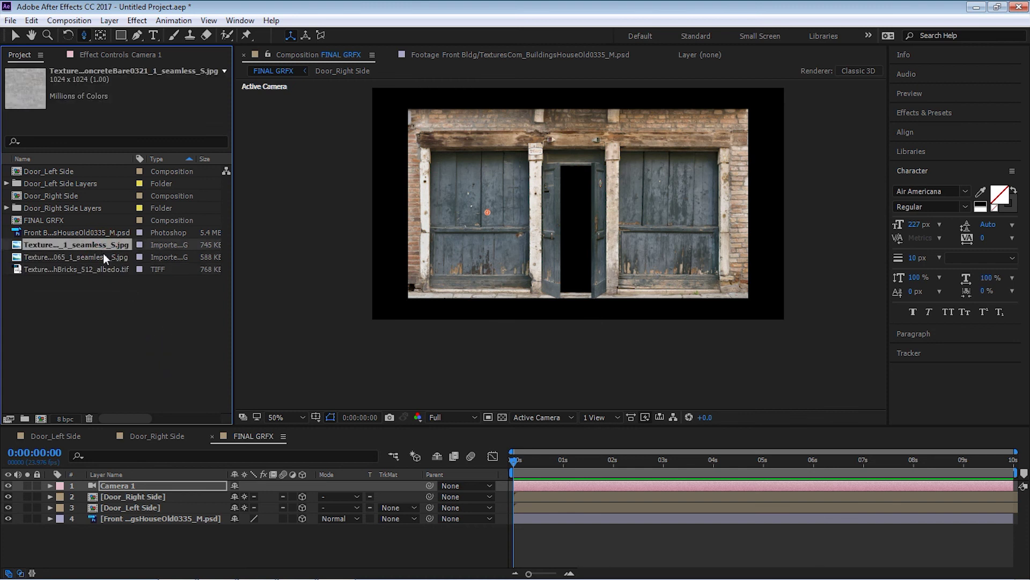
click(102, 253)
drag(188, 455, 194, 534)
key(Return)
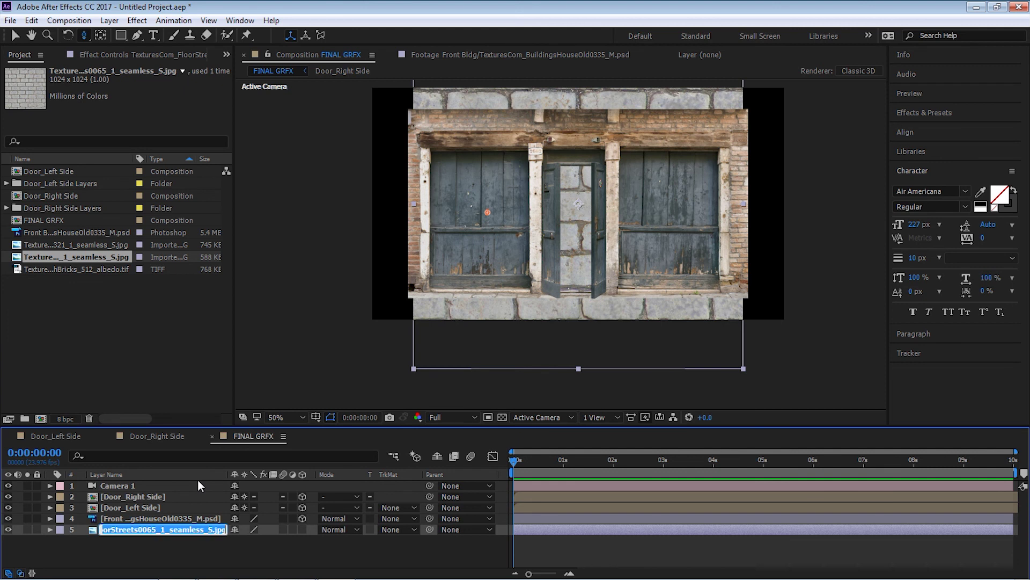
text(Ou)
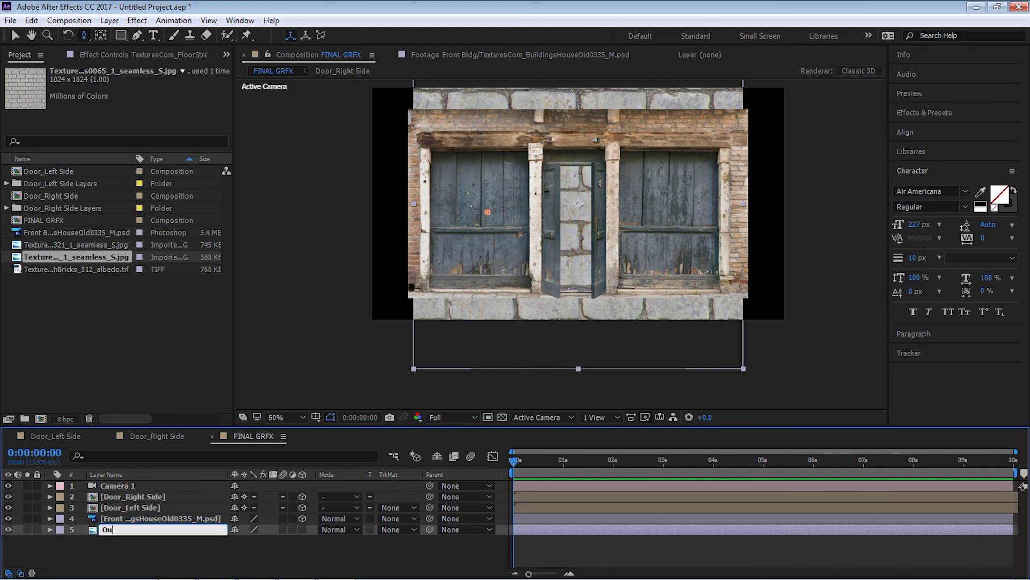
text(tside Floor)
key(Return)
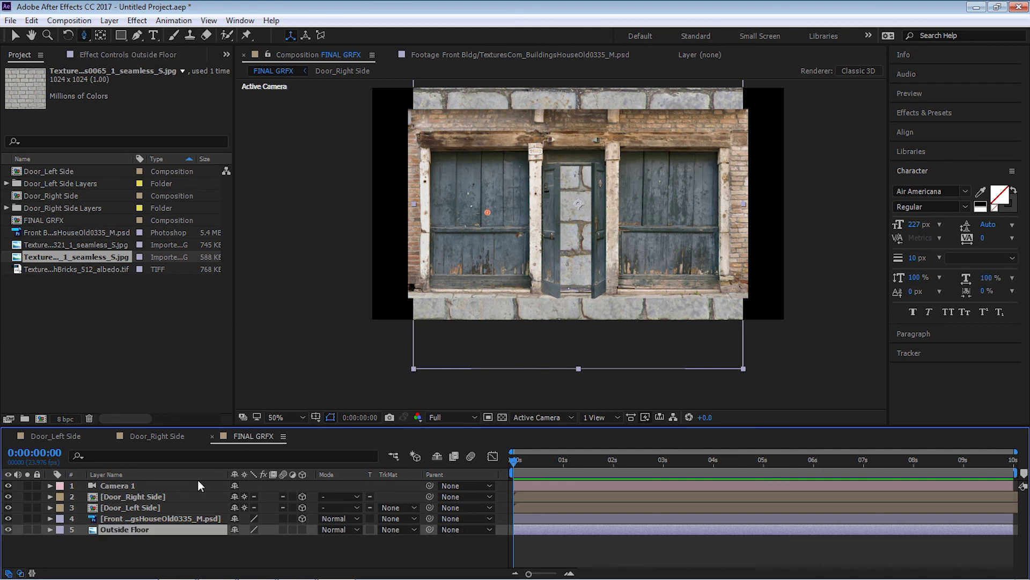
Step: Make the Outside Floor layer 3D and set its X Rotation to -90° so it lies flat
click(303, 530)
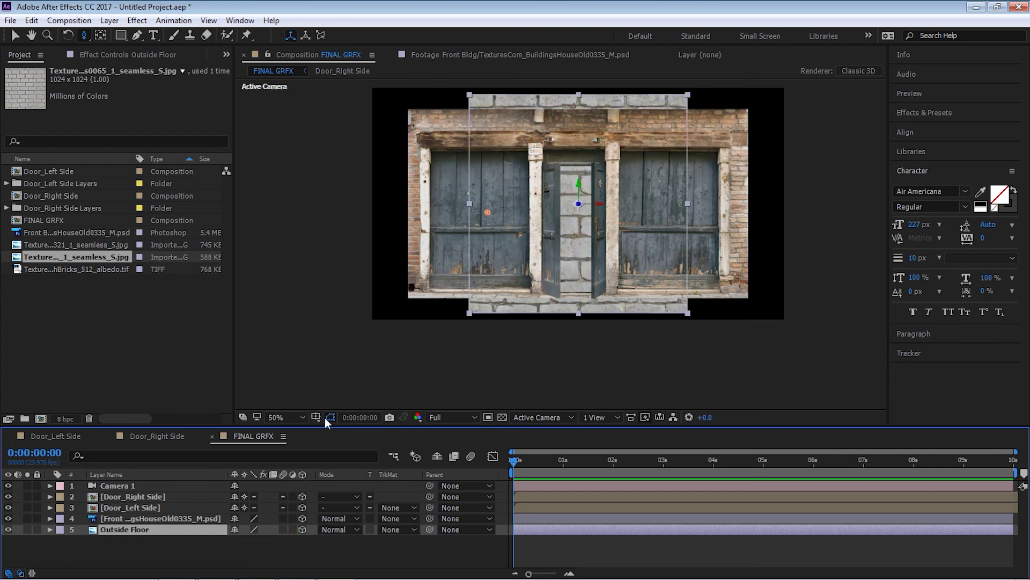
key(r)
drag(253, 552, 185, 549)
click(250, 552)
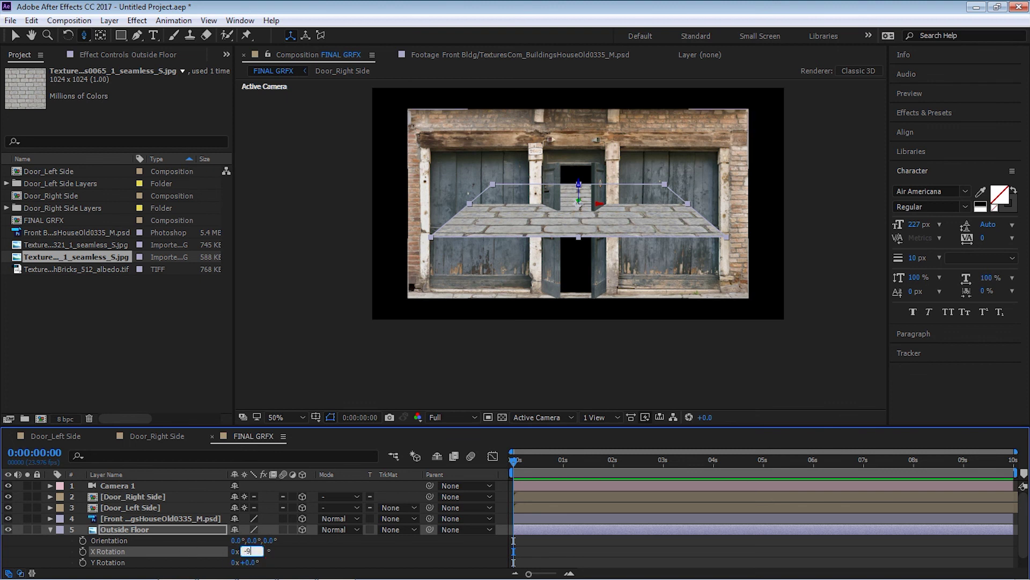
text(-90)
key(Return)
Step: In Front view, lower the floor layer to the bottom of the doorway
click(542, 417)
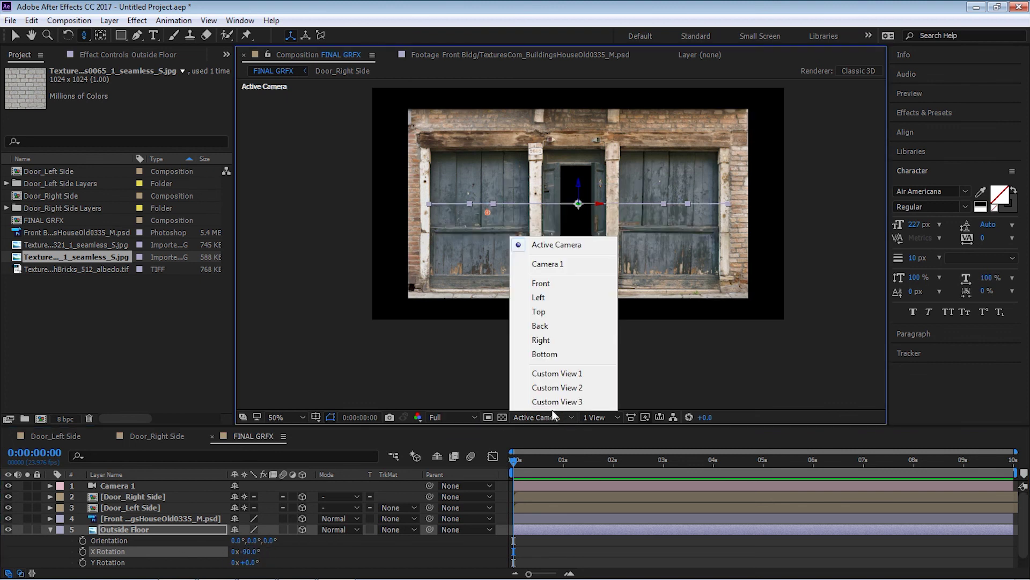
click(549, 283)
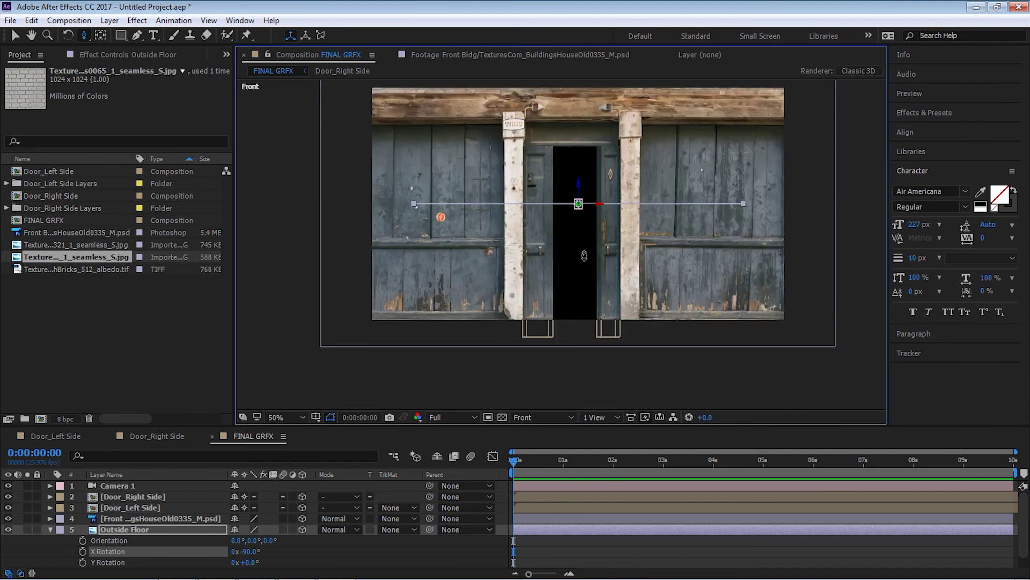
key(c)
key(c)
key(c)
drag(613, 271, 591, 222)
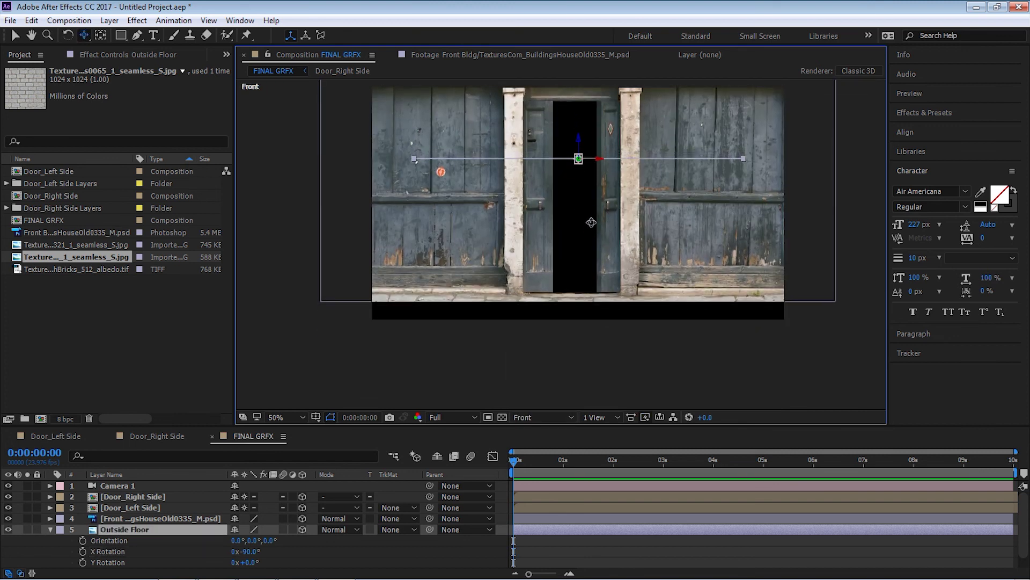
key(c)
key(v)
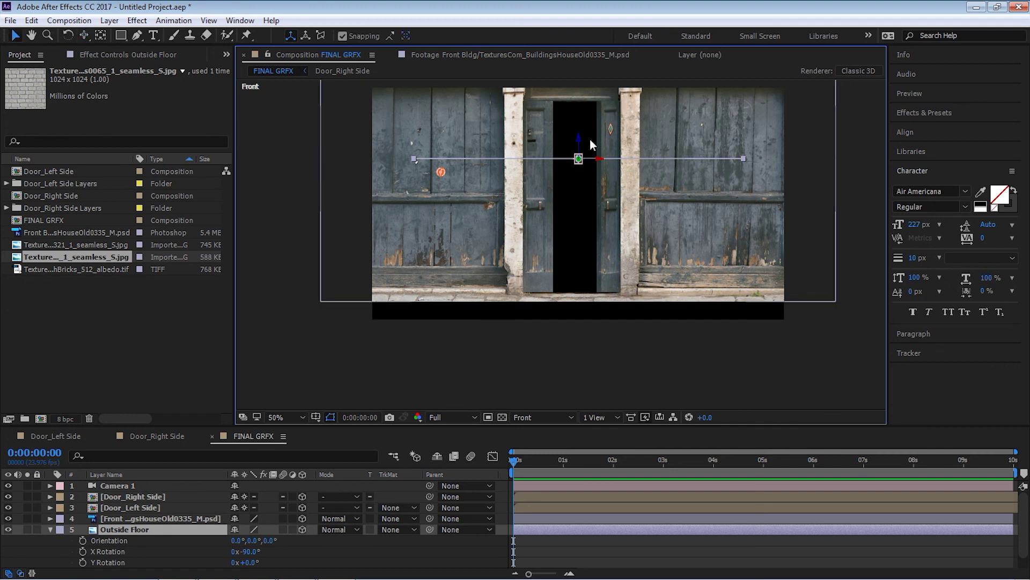
drag(580, 141, 598, 271)
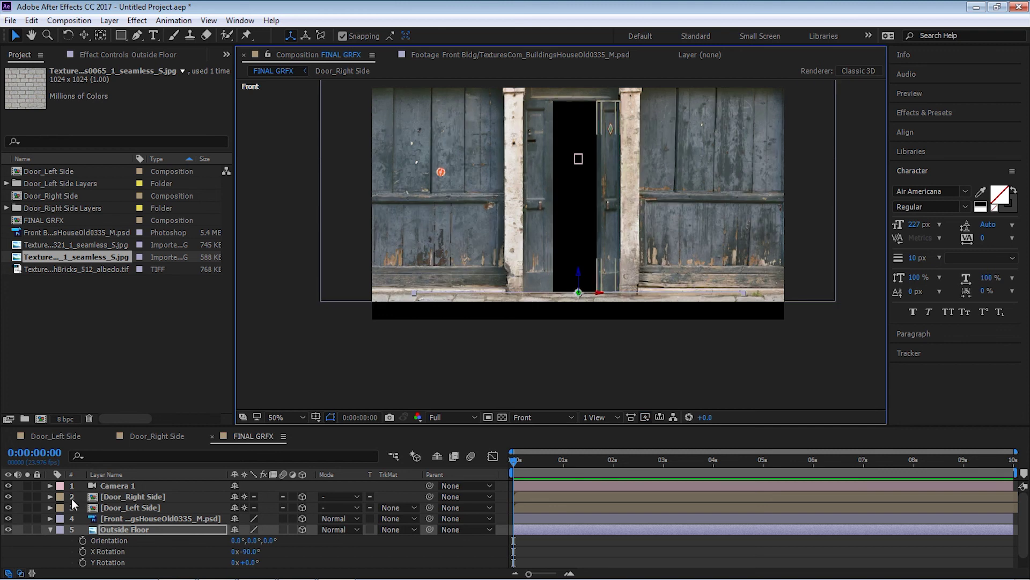
Step: Set the floor layer's label to Purple and return to the active camera view
click(62, 529)
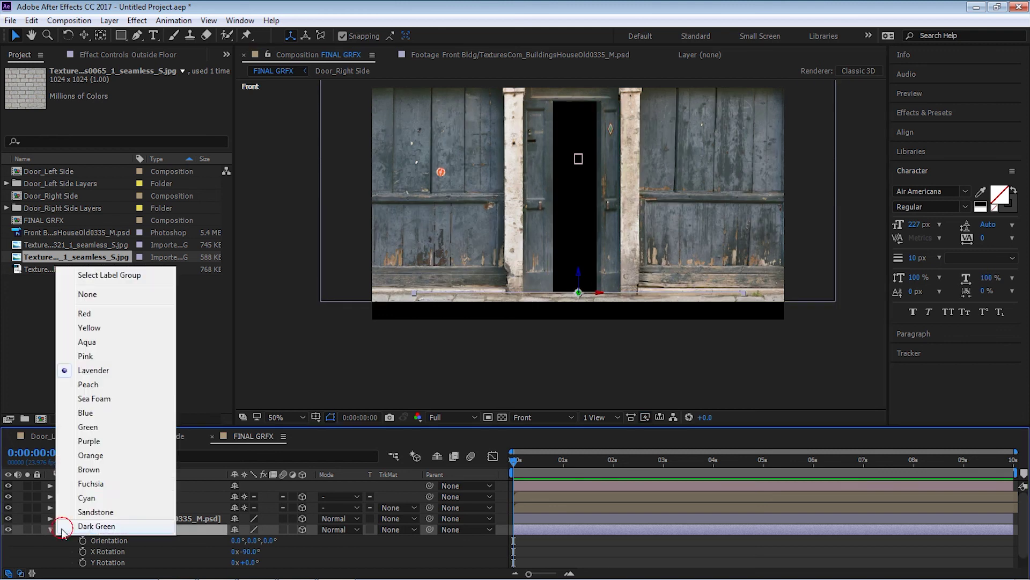
click(89, 441)
click(578, 273)
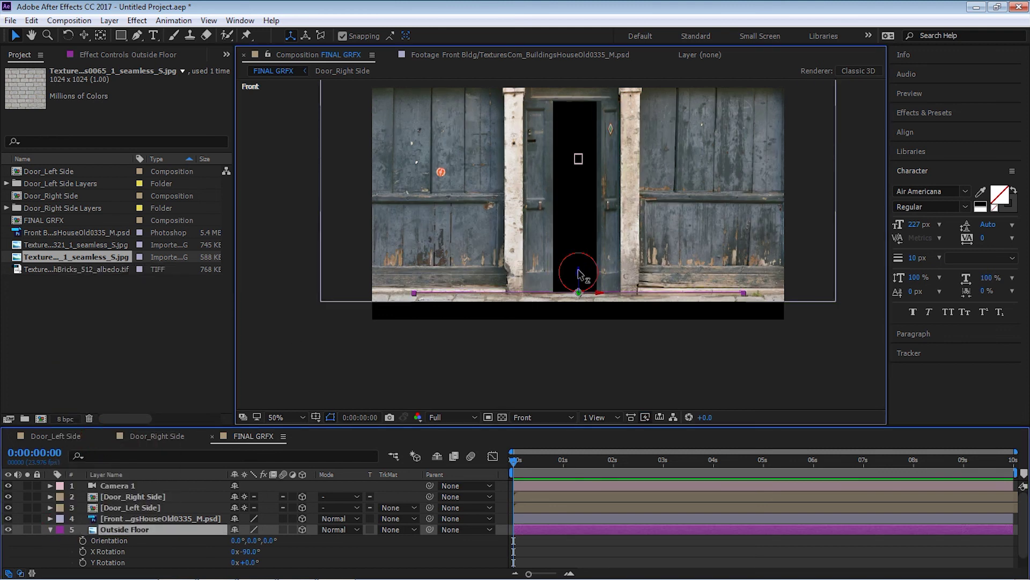
click(542, 417)
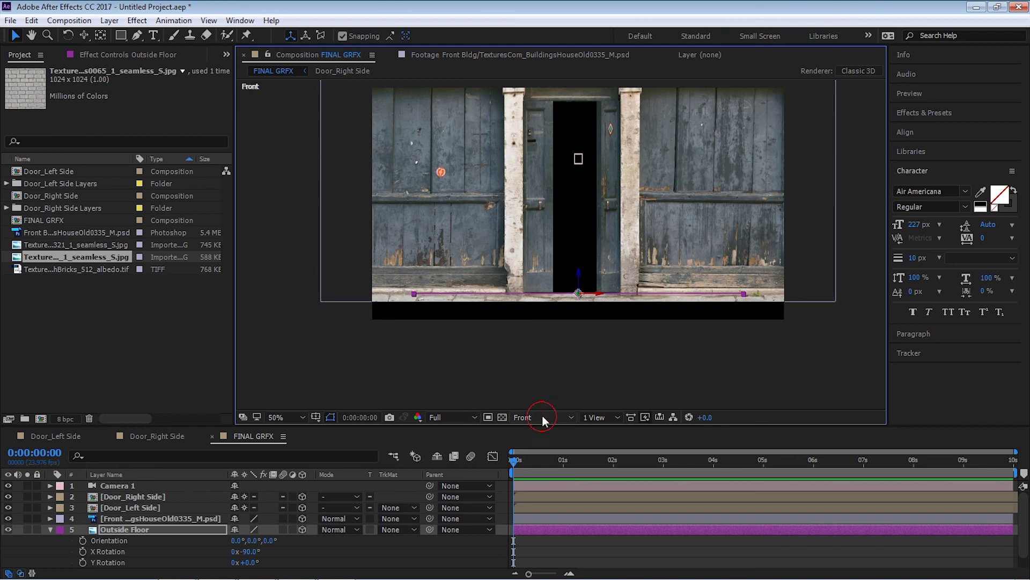
click(567, 245)
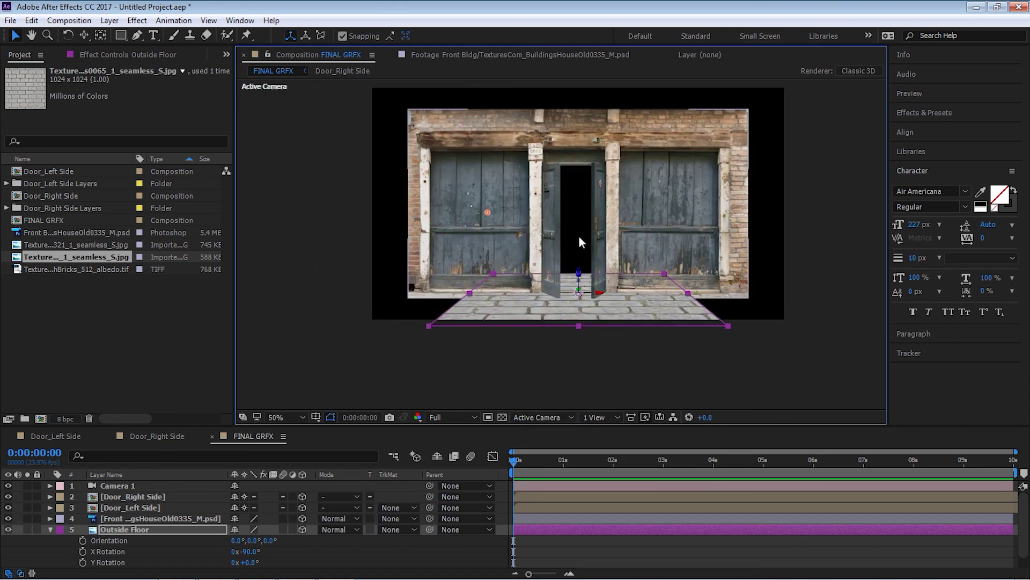
Step: In Top view, scale the floor to 50% and slide it toward the front of the scene
click(520, 420)
click(566, 307)
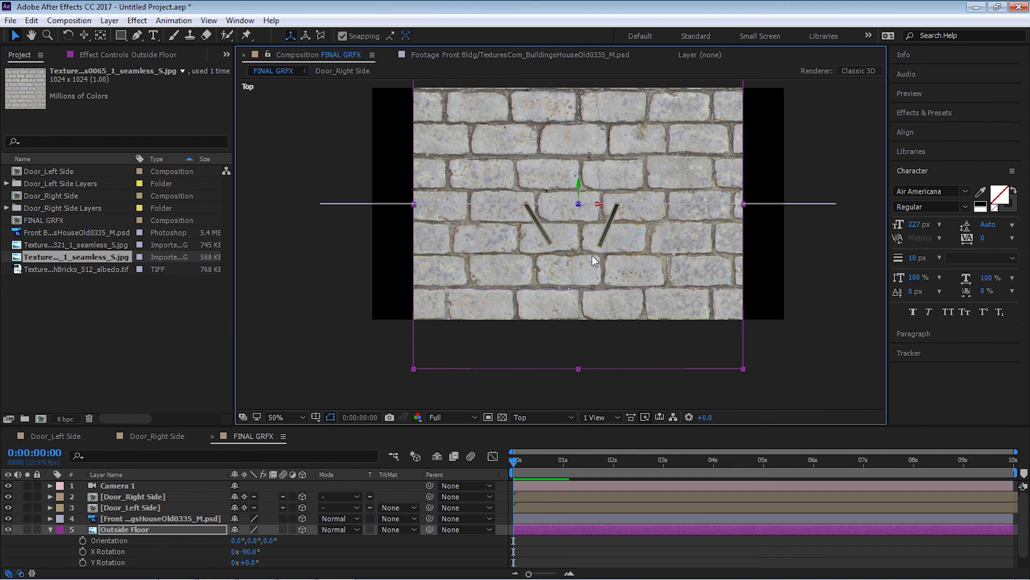
click(161, 529)
key(s)
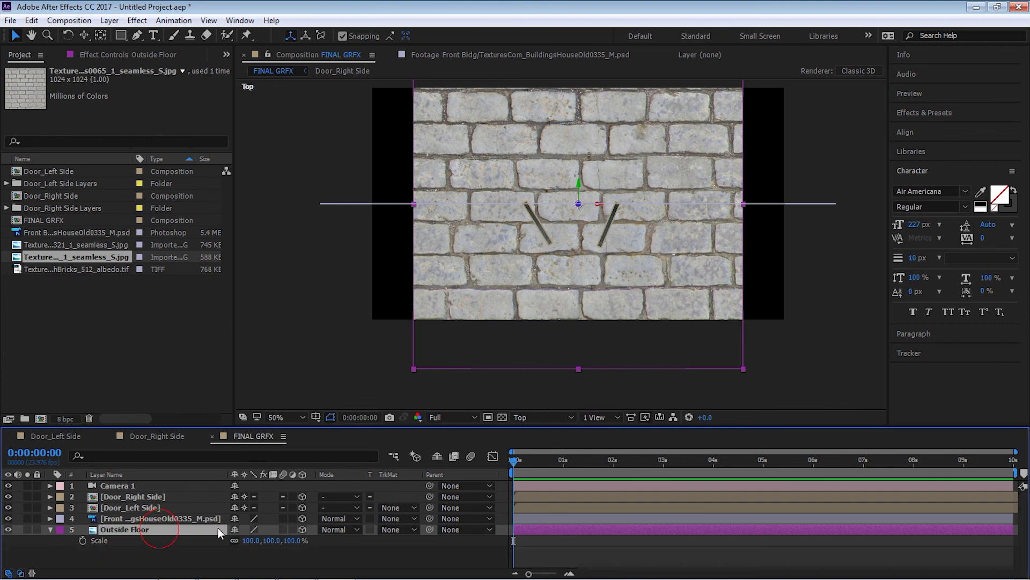
click(252, 540)
key(Return)
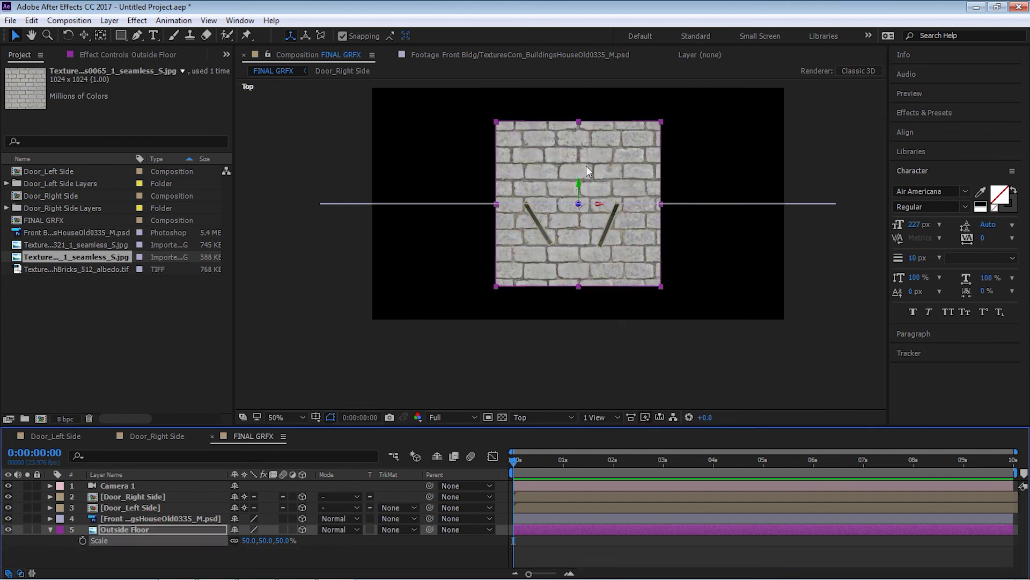
drag(578, 184, 582, 264)
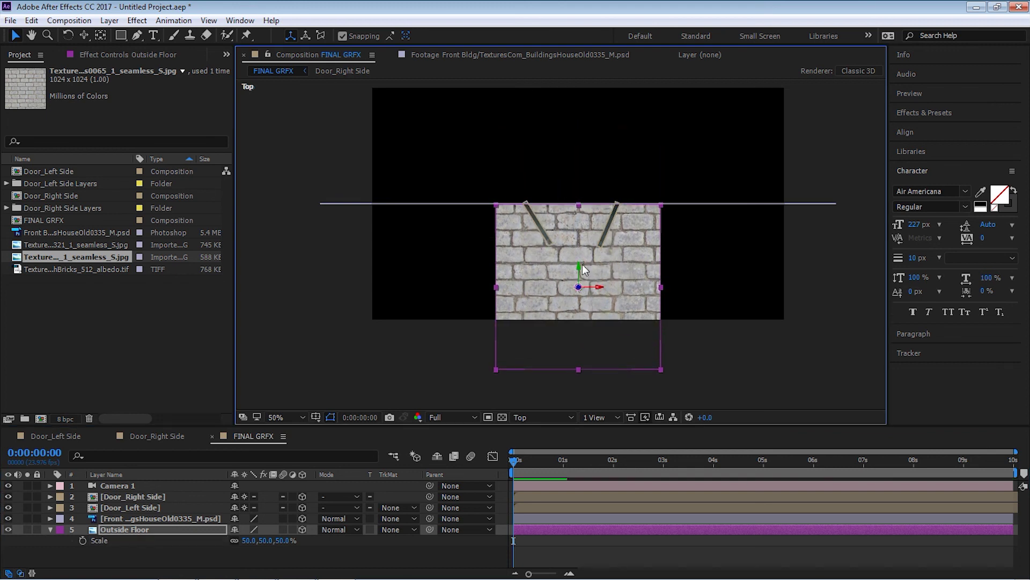
click(535, 417)
click(572, 238)
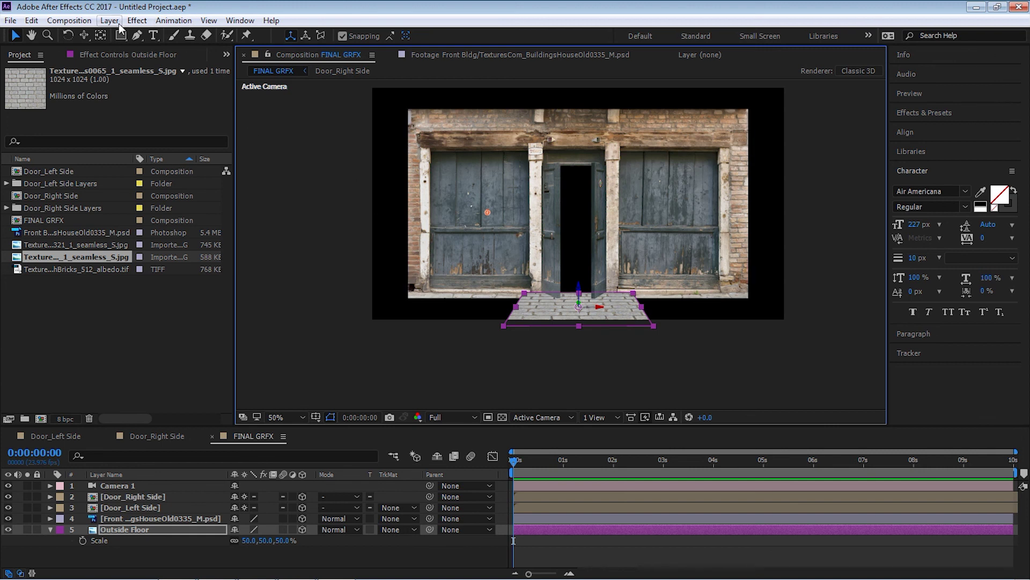
click(135, 20)
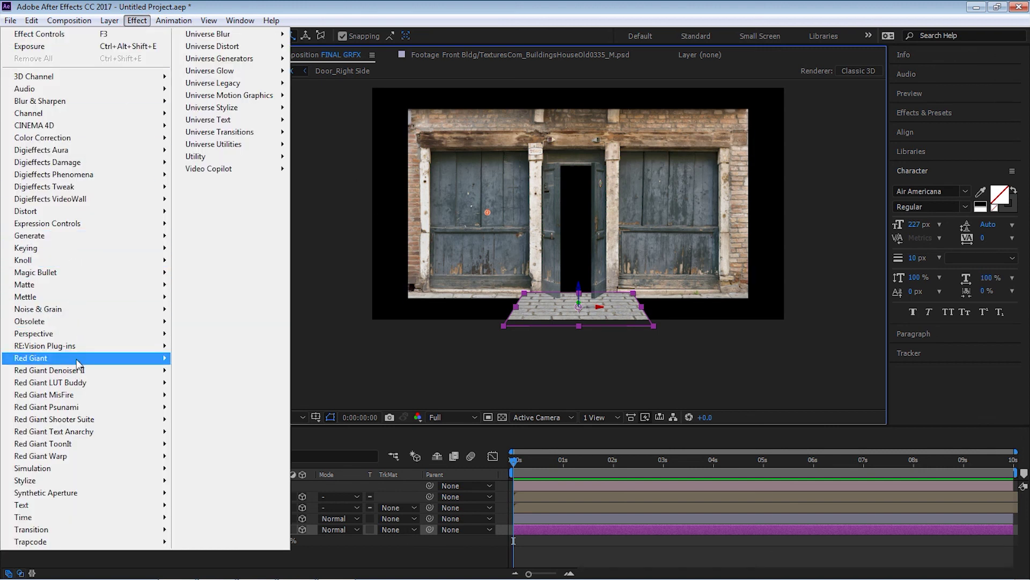
Step: Apply Stylize > Motion Tile to Outside Floor with Output Width 500 and Output Height 200
mouse_move(88, 480)
click(216, 395)
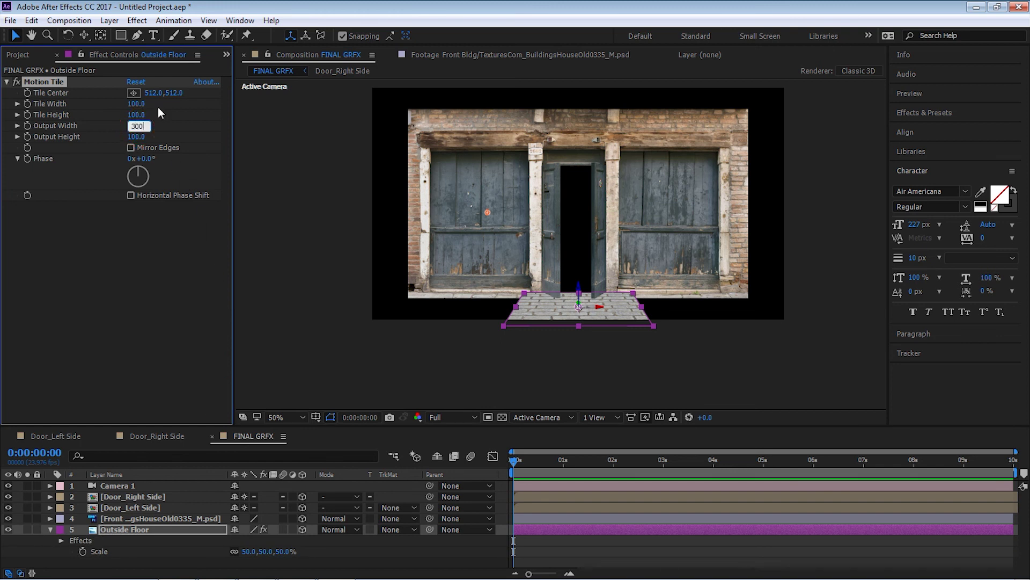
key(Return)
click(138, 125)
text(400)
key(Return)
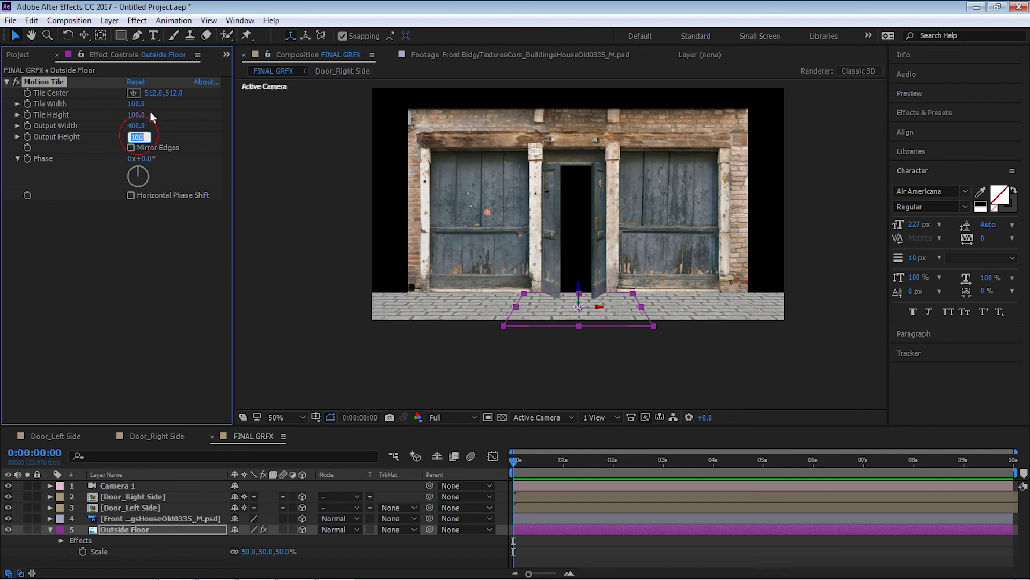
text(0)
key(Return)
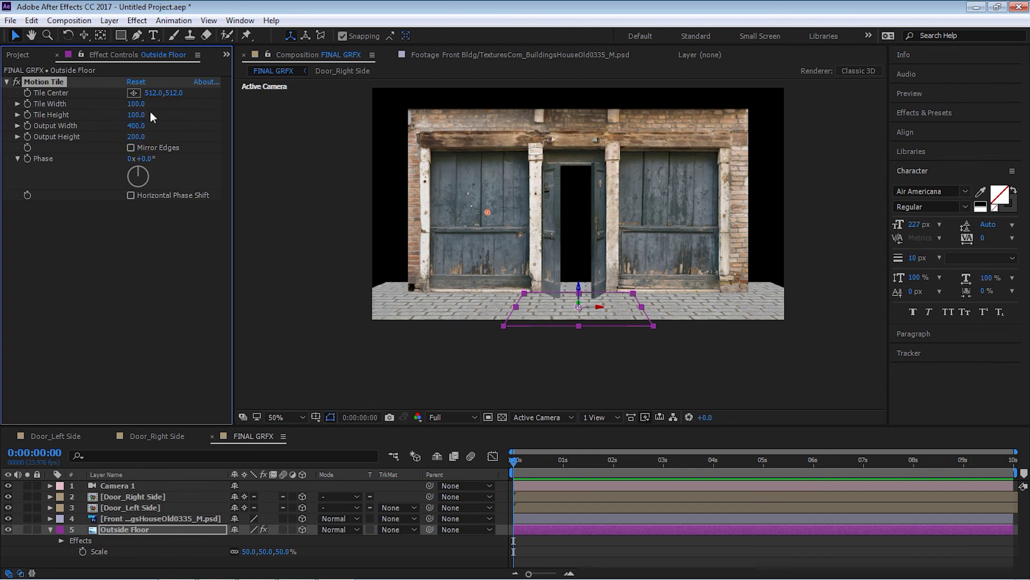
click(136, 125)
text(500)
key(Return)
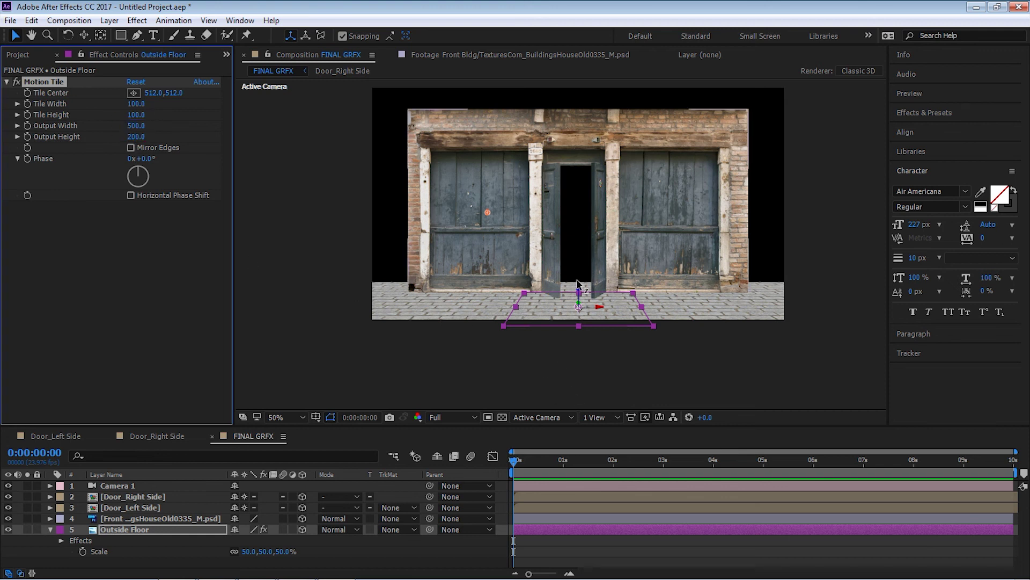
click(532, 417)
Step: In Top view, zoom out and move the tiled floor further forward, then view through Active Camera
click(585, 311)
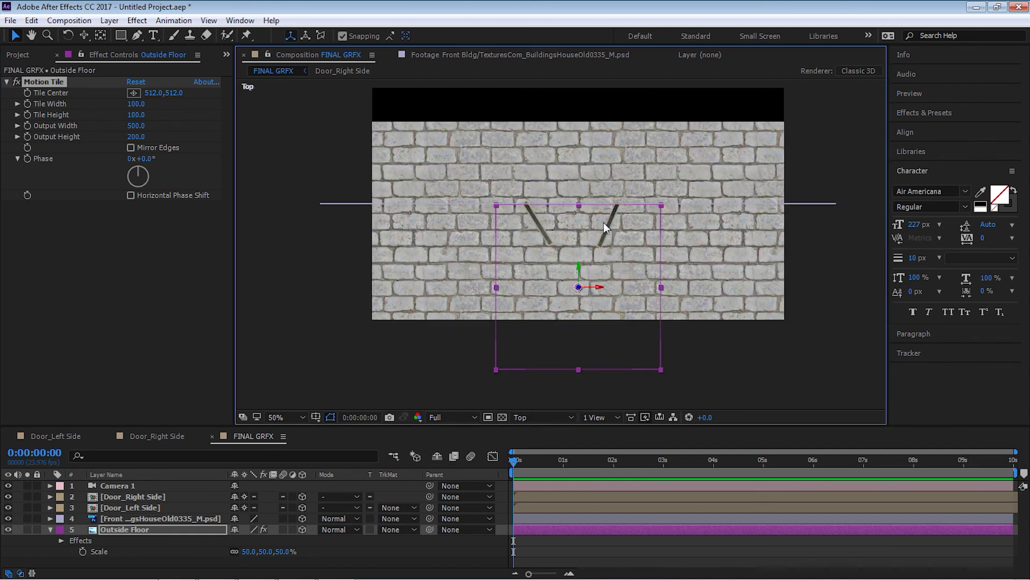
key(c)
drag(624, 224, 602, 247)
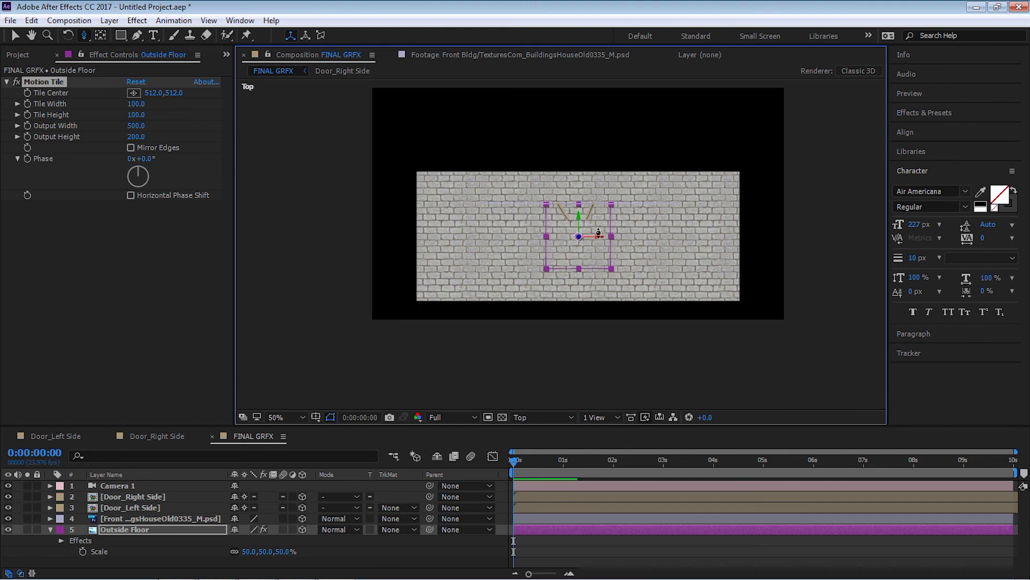
key(v)
drag(578, 217, 581, 248)
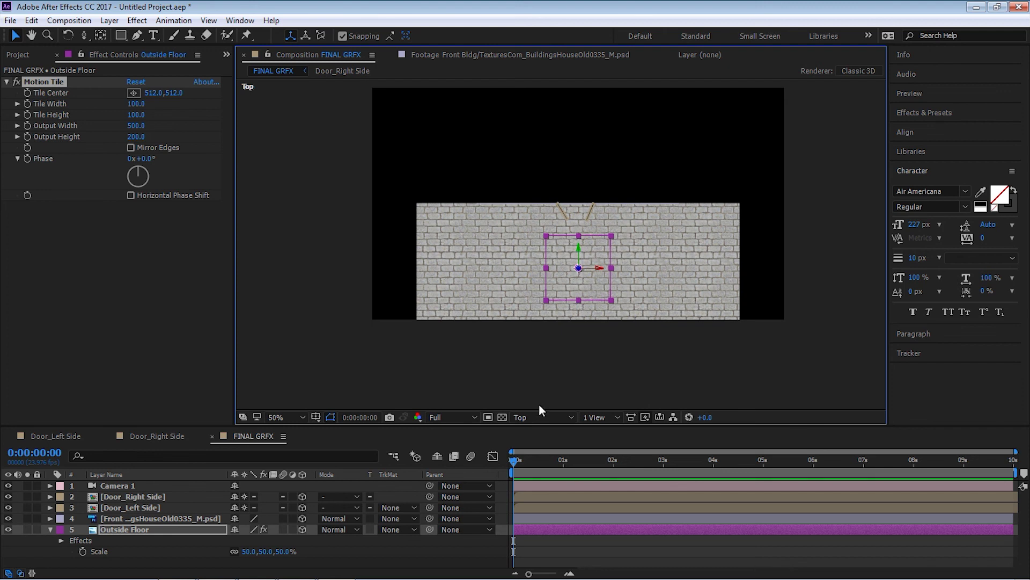
click(542, 417)
click(552, 240)
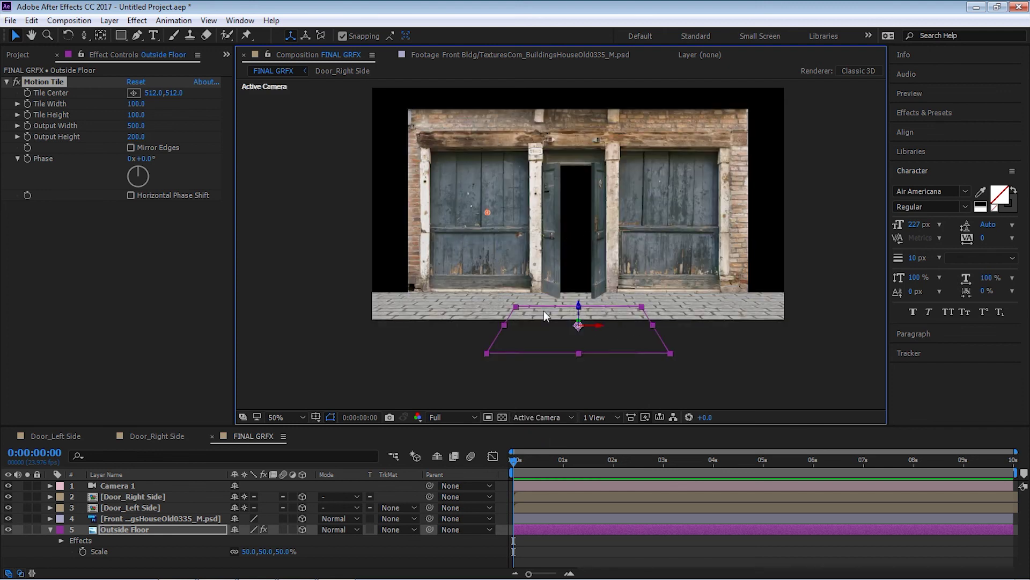
click(141, 518)
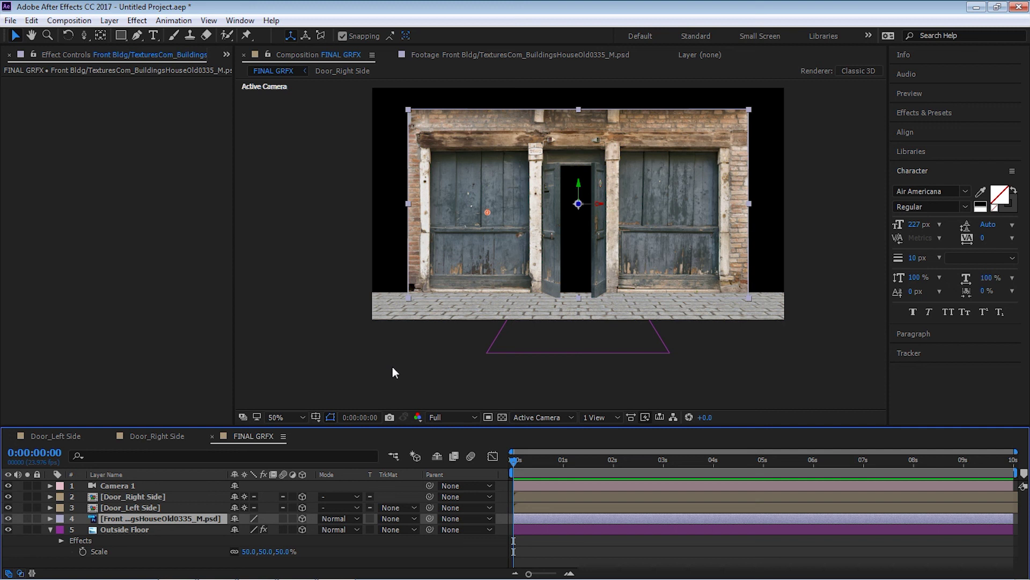
Step: Pre-compose the Front Bldg photo layer, leaving all attributes in FINAL GRFX
click(50, 530)
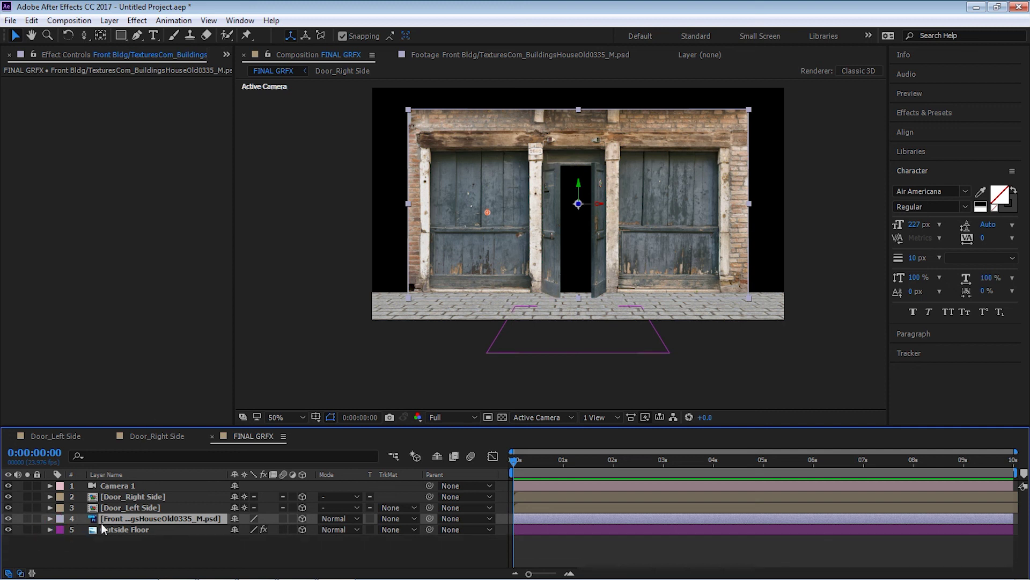
click(109, 21)
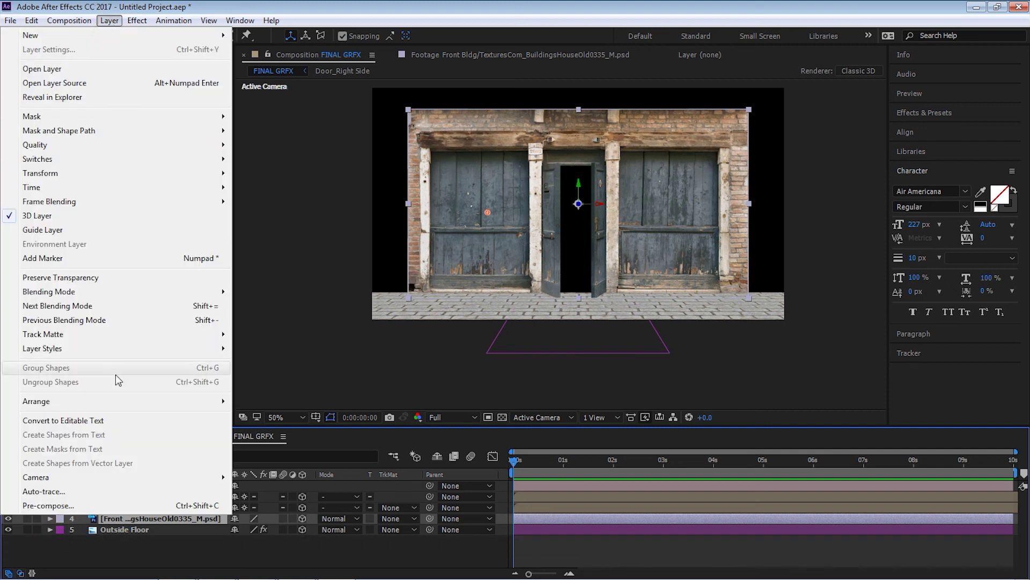
click(112, 505)
click(425, 318)
click(429, 275)
click(425, 319)
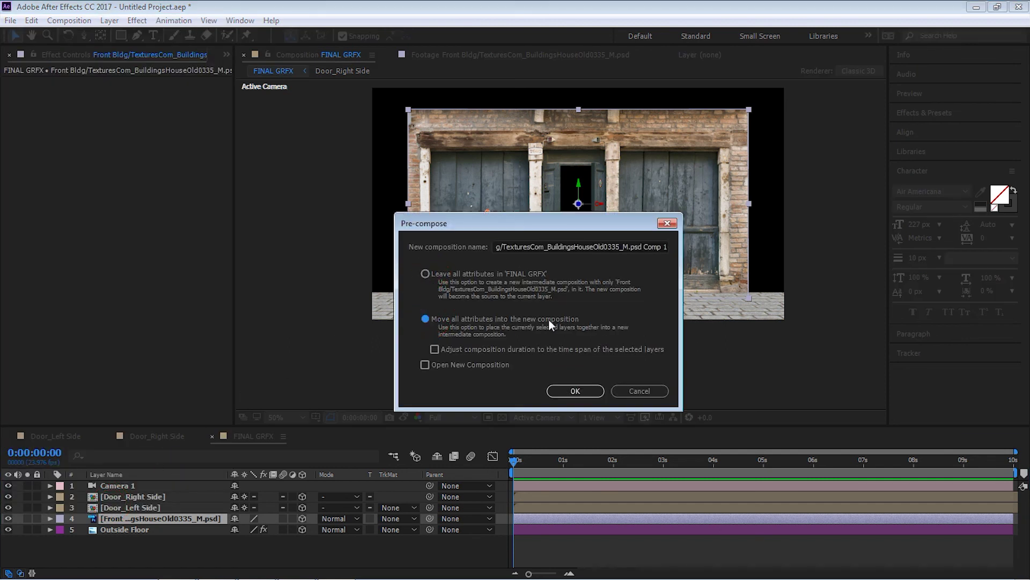
click(500, 274)
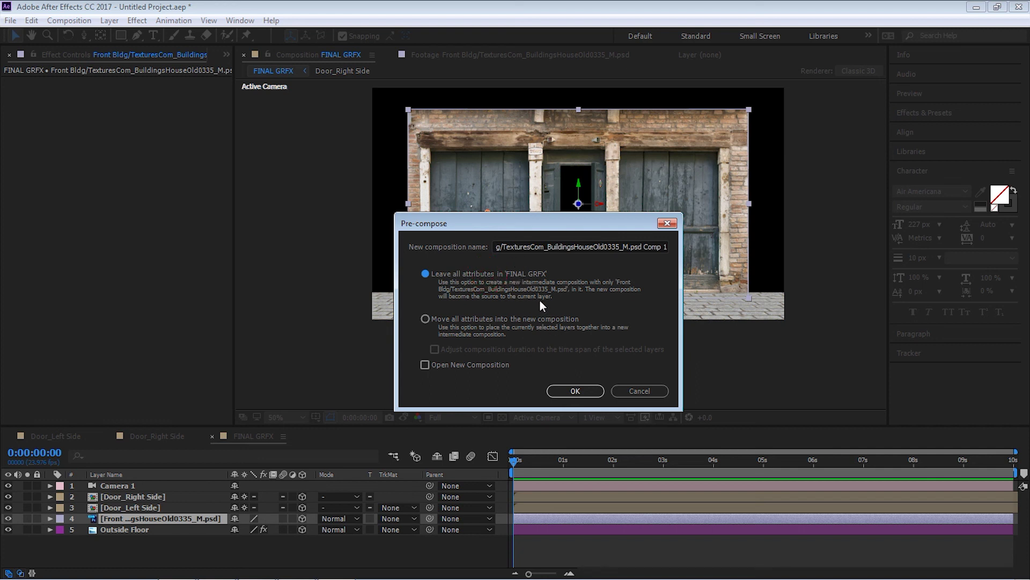
click(575, 391)
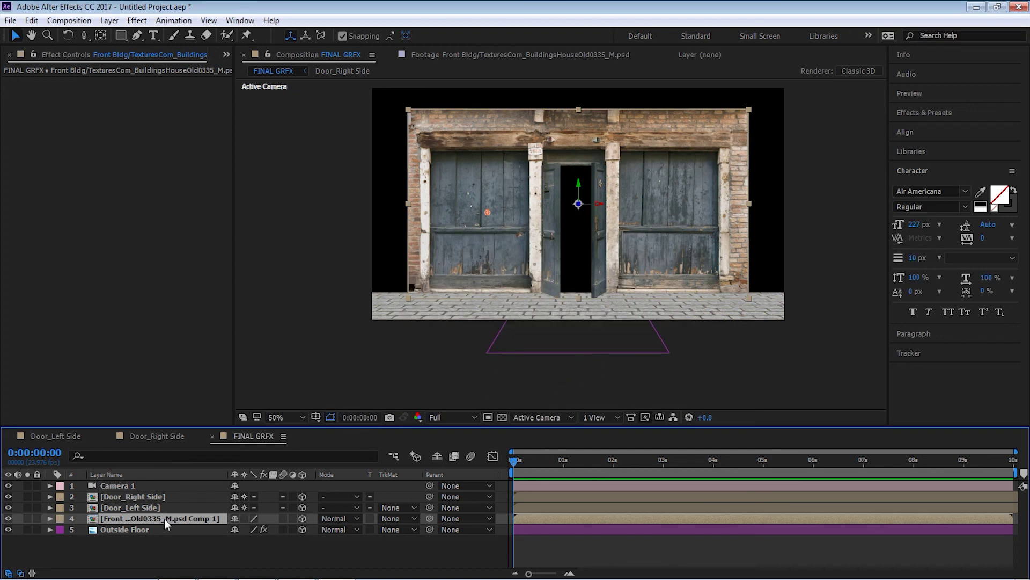
Step: Open the building precomp, select its photo layer with the Pen tool, and zoom to 200%
double_click(134, 518)
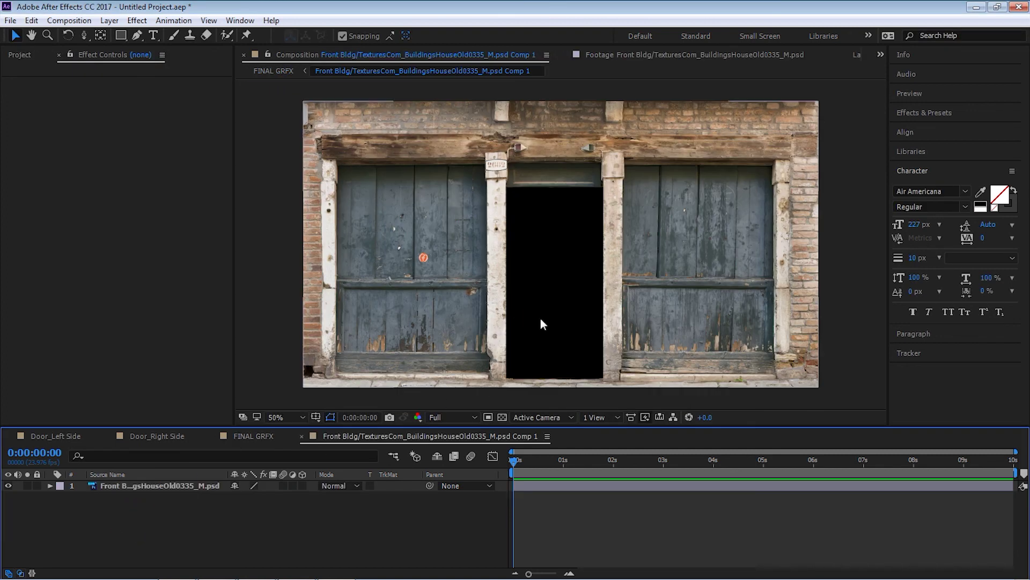
click(137, 36)
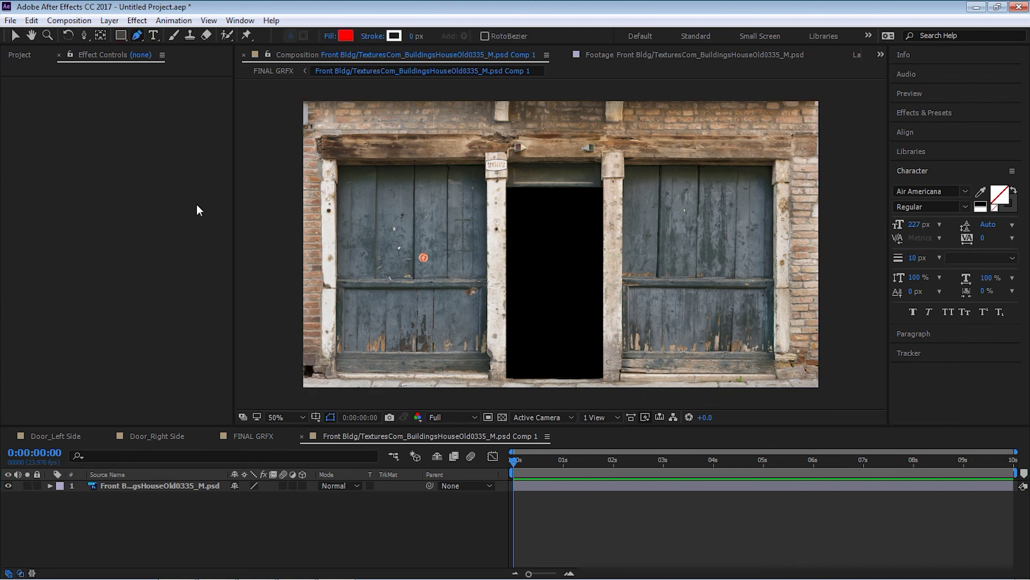
click(152, 485)
key(grave)
key(period)
drag(334, 348, 716, 111)
key(g)
key(period)
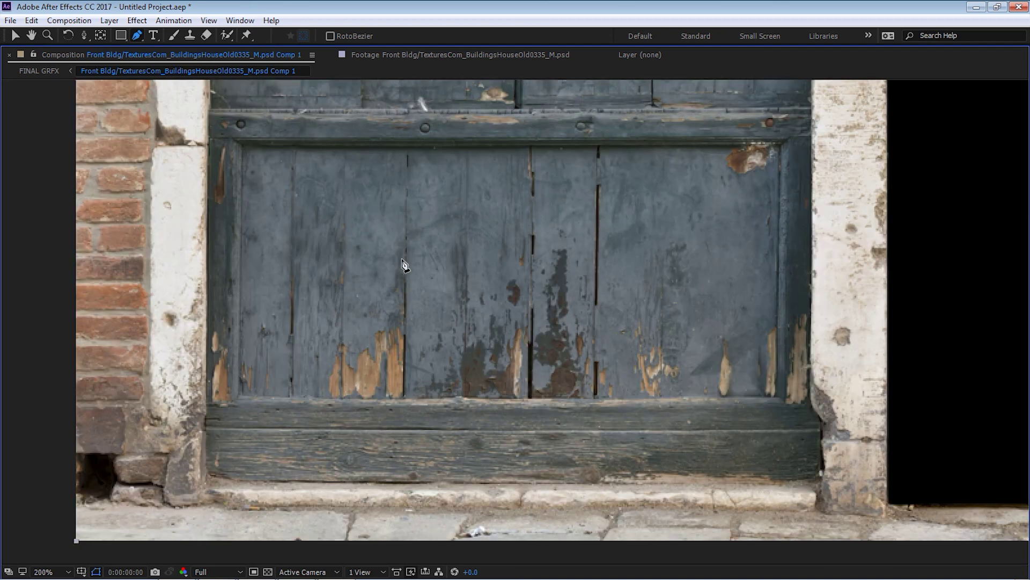
drag(370, 375, 578, 265)
Step: Start the mask at the bottom-left corner and trace up the left pillar to the lintel
click(370, 397)
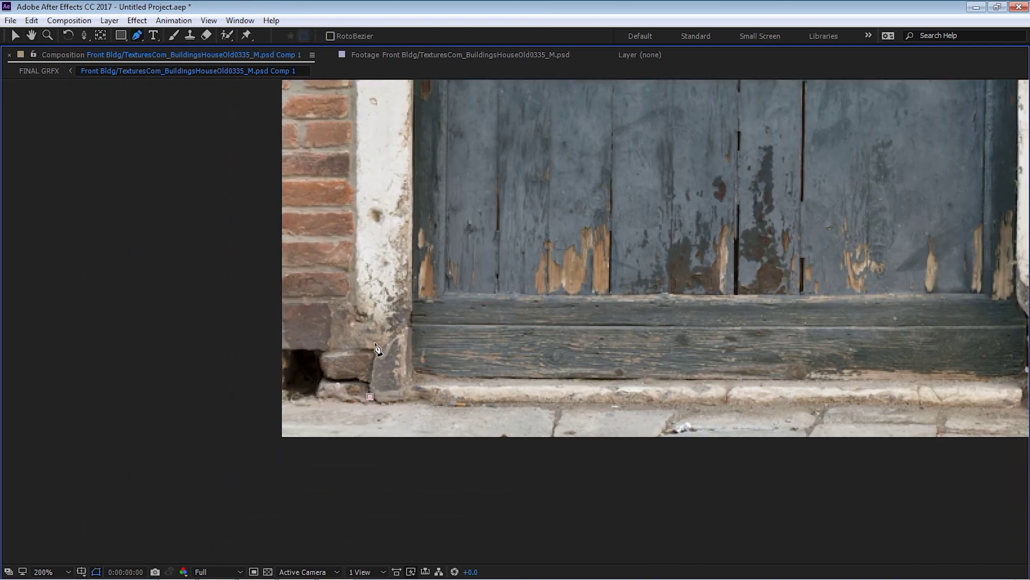
click(356, 144)
drag(384, 137, 408, 409)
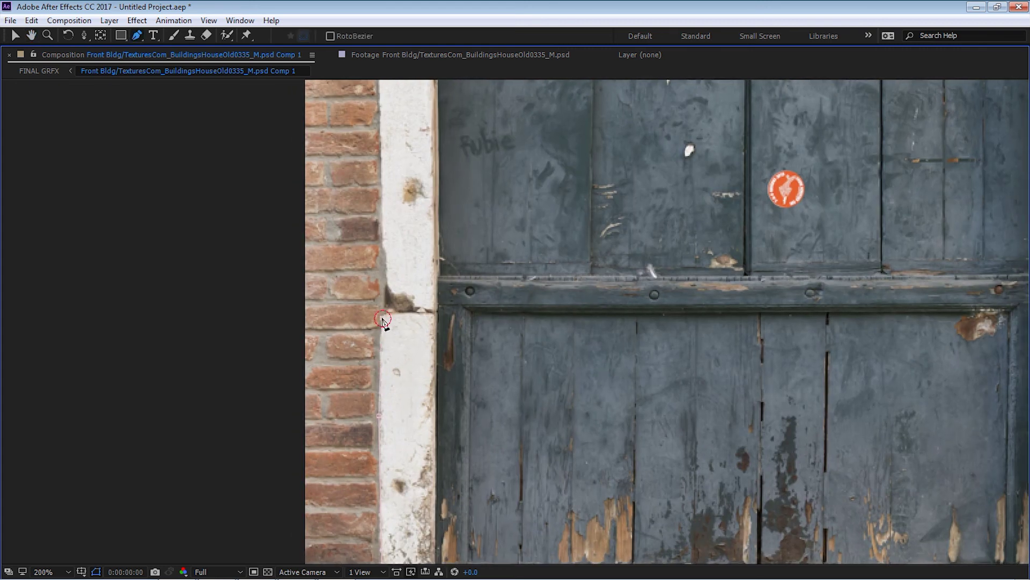
click(386, 257)
click(381, 243)
drag(397, 193, 405, 406)
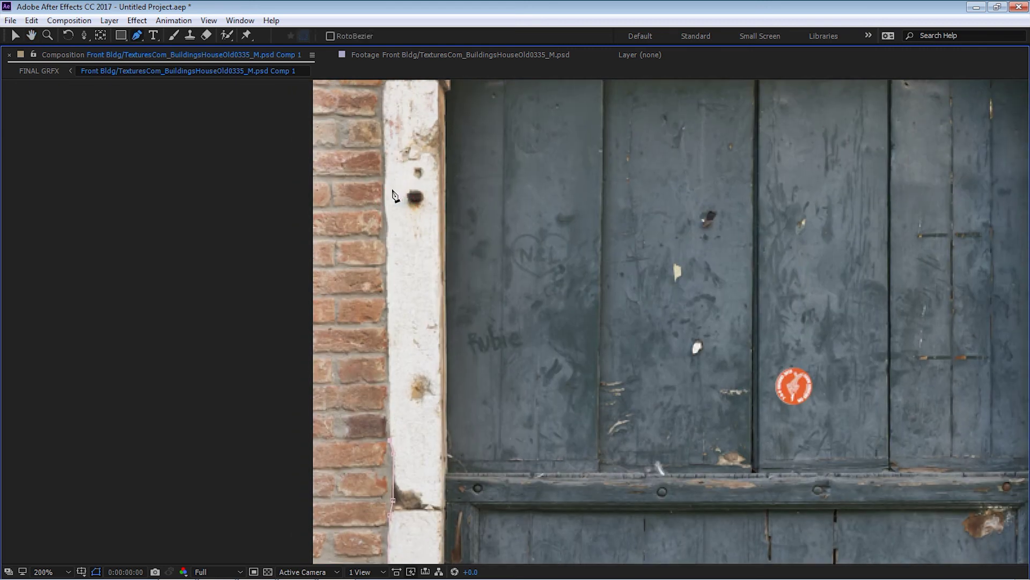
drag(387, 213, 378, 407)
click(379, 279)
click(384, 274)
click(378, 251)
click(383, 197)
click(377, 184)
click(375, 161)
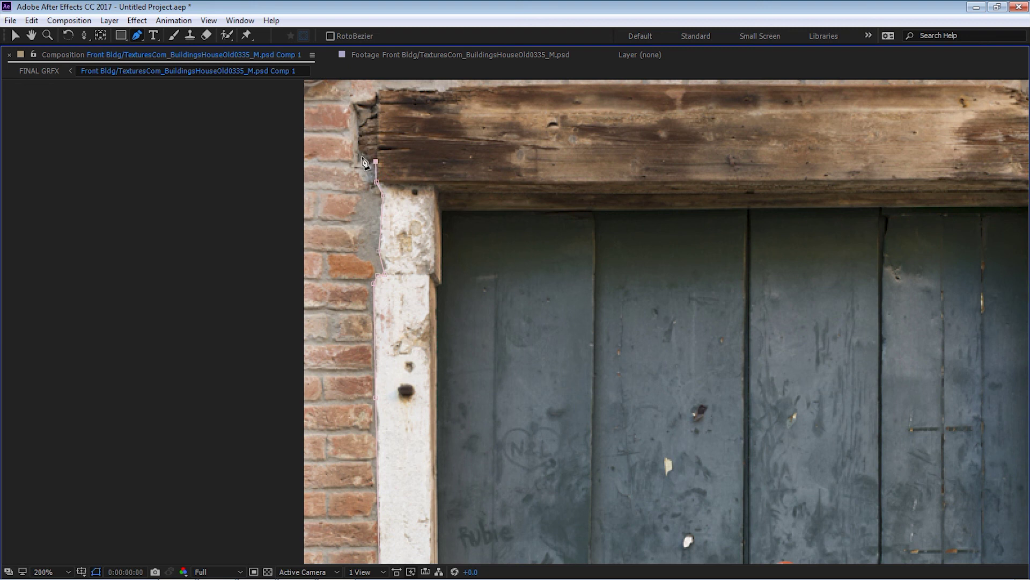
Step: Trace the mask along the wooden lintel's top edge to its right corner
key(space)
drag(433, 107, 360, 189)
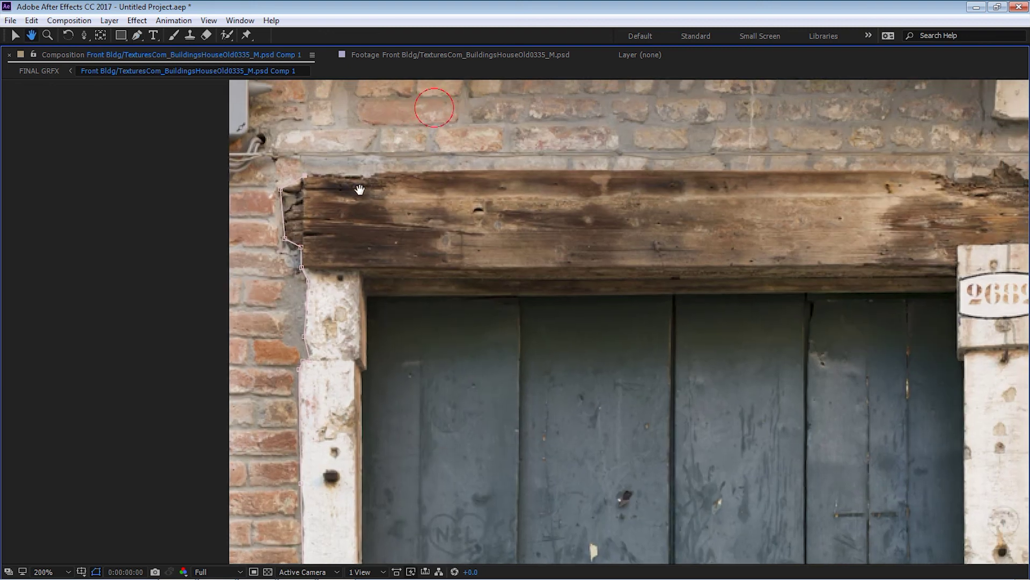
key(comma)
key(comma)
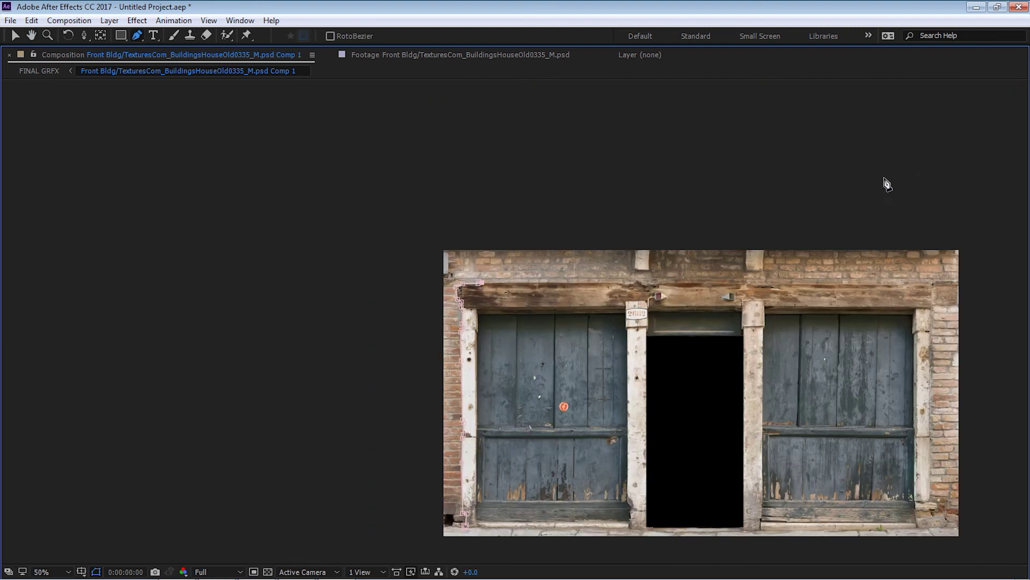
scroll(759, 214, up, 4)
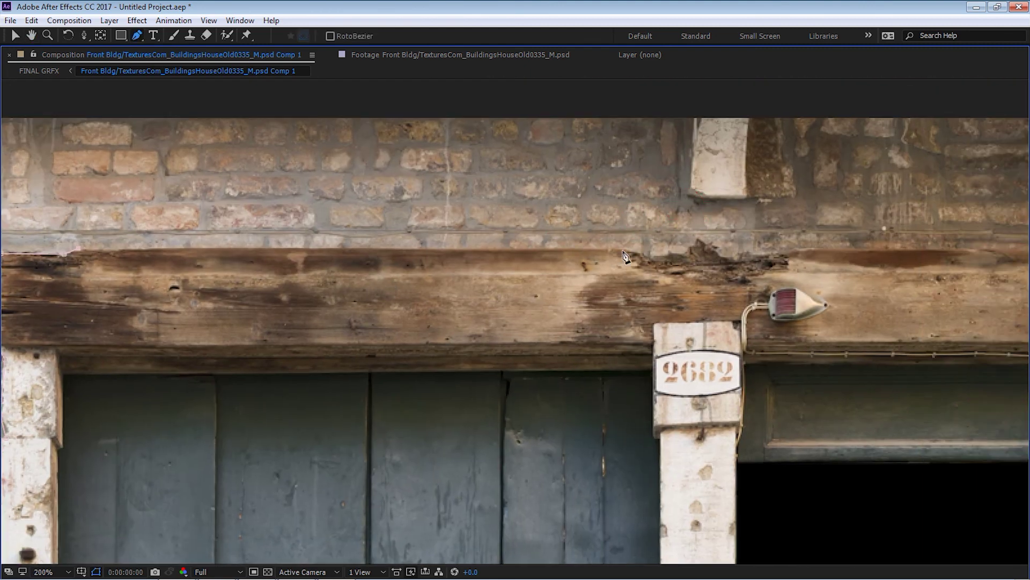
click(627, 248)
click(638, 255)
click(685, 252)
click(698, 239)
click(723, 253)
click(775, 253)
click(824, 247)
key(space)
drag(886, 269, 544, 264)
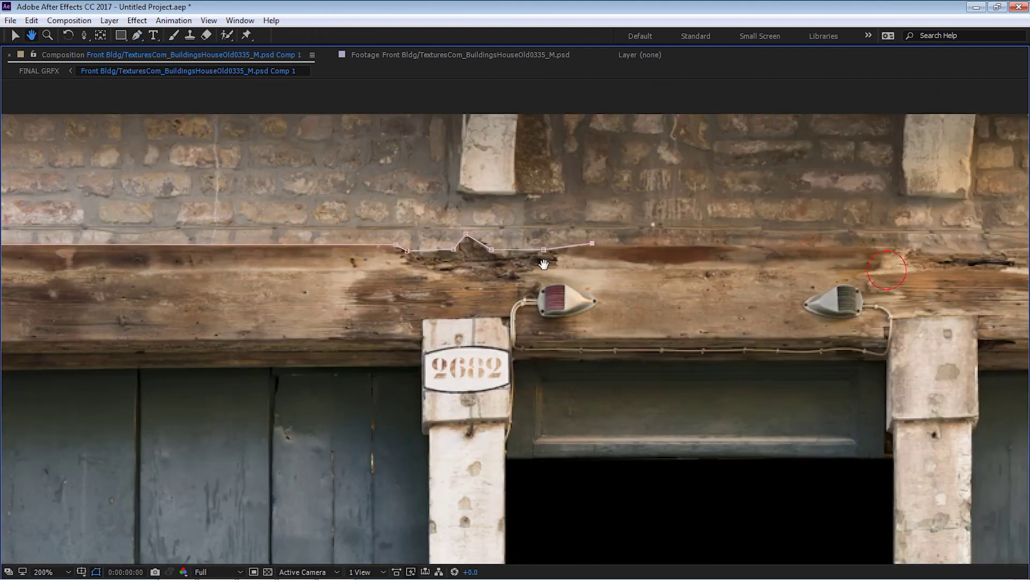
click(547, 244)
click(727, 248)
click(886, 246)
key(space)
drag(929, 264, 457, 246)
click(623, 231)
click(917, 231)
key(space)
drag(932, 231, 575, 223)
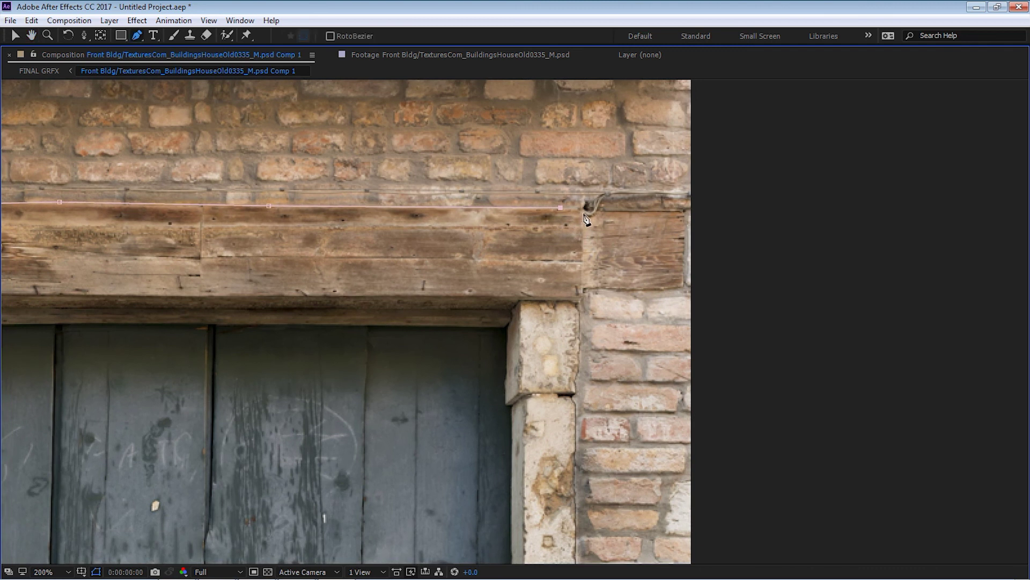
click(581, 209)
Step: Trace the mask down the right pillar and wall edge to the pavement
click(584, 293)
click(576, 304)
click(578, 313)
click(576, 369)
click(575, 397)
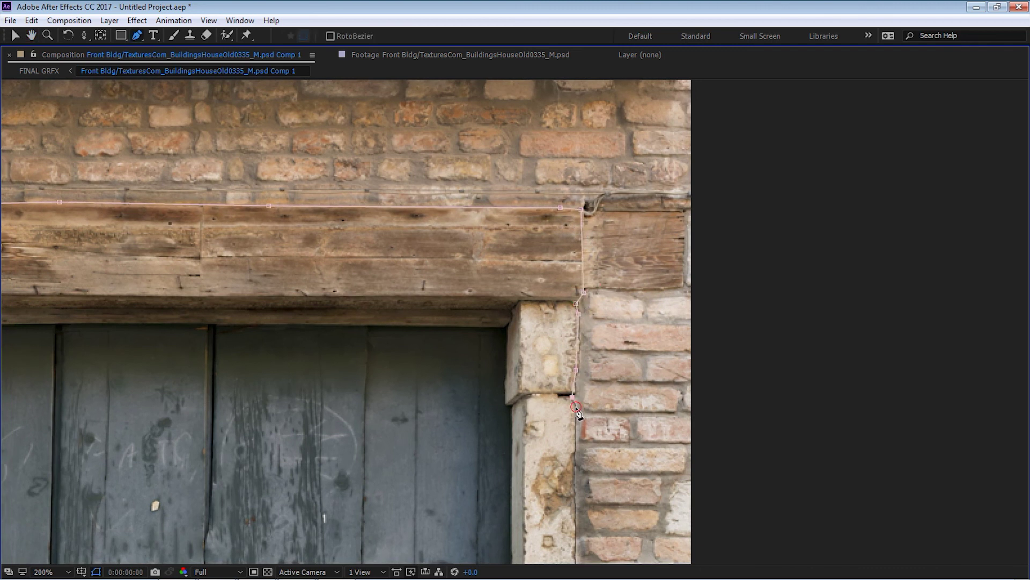
key(space)
drag(575, 411, 598, 307)
drag(605, 524, 626, 179)
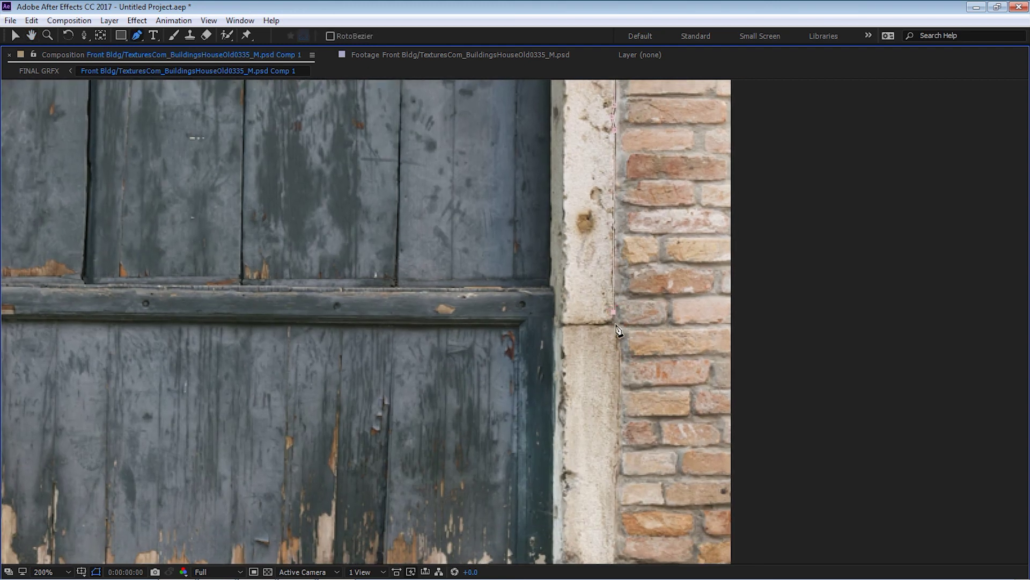
drag(623, 424, 628, 172)
click(613, 296)
click(607, 341)
click(640, 351)
click(633, 376)
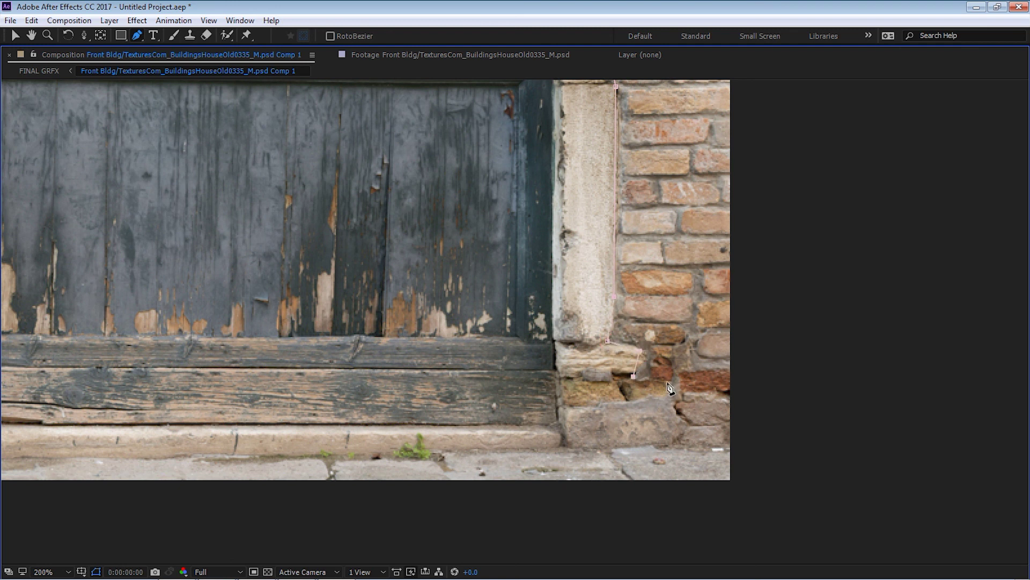
click(668, 381)
click(673, 403)
click(682, 420)
click(669, 443)
click(567, 450)
Step: Trace the mask left along the pavement, close it on the first point, and restore the viewer
drag(395, 433, 699, 380)
click(548, 400)
click(348, 406)
click(245, 405)
drag(220, 398, 748, 309)
click(702, 320)
click(574, 324)
click(418, 325)
click(302, 319)
click(225, 312)
drag(225, 313, 762, 304)
click(511, 298)
click(337, 295)
click(187, 297)
click(173, 292)
click(136, 298)
click(123, 292)
key(comma)
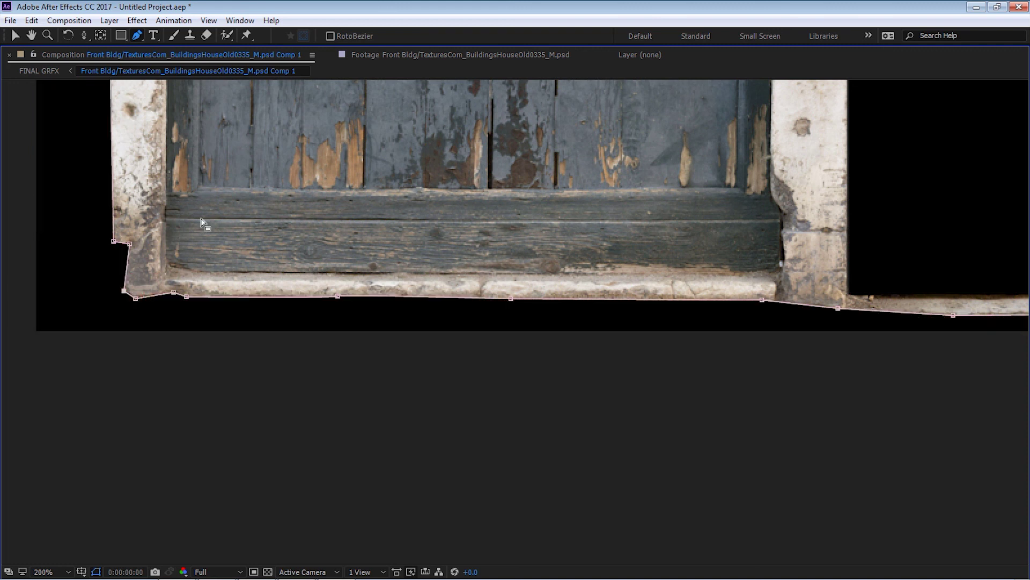
key(comma)
key(comma)
Step: Give the building layer's mask a 2-pixel feather and a 3-pixel expansion
key(grave)
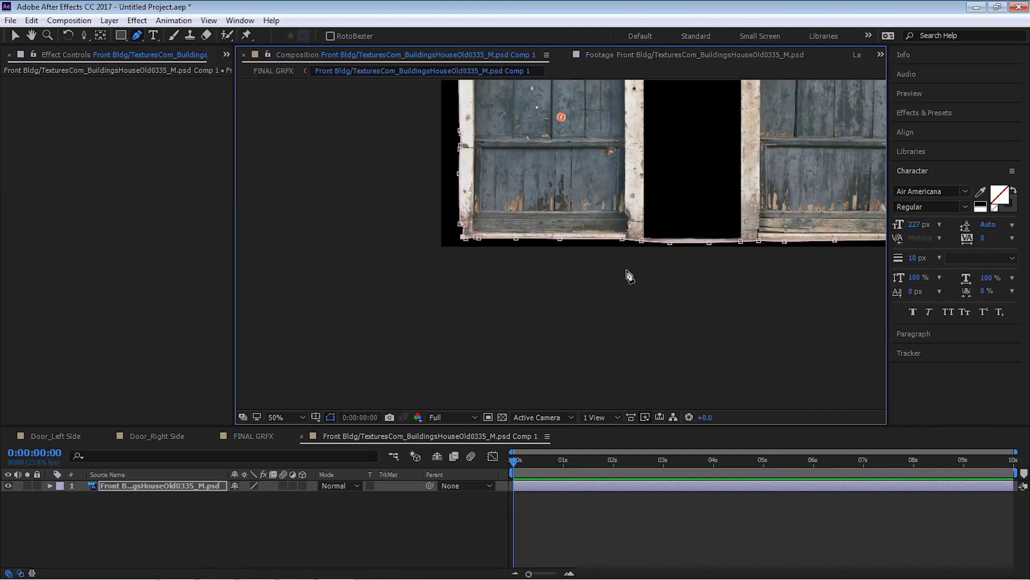
click(156, 485)
key(m)
key(m)
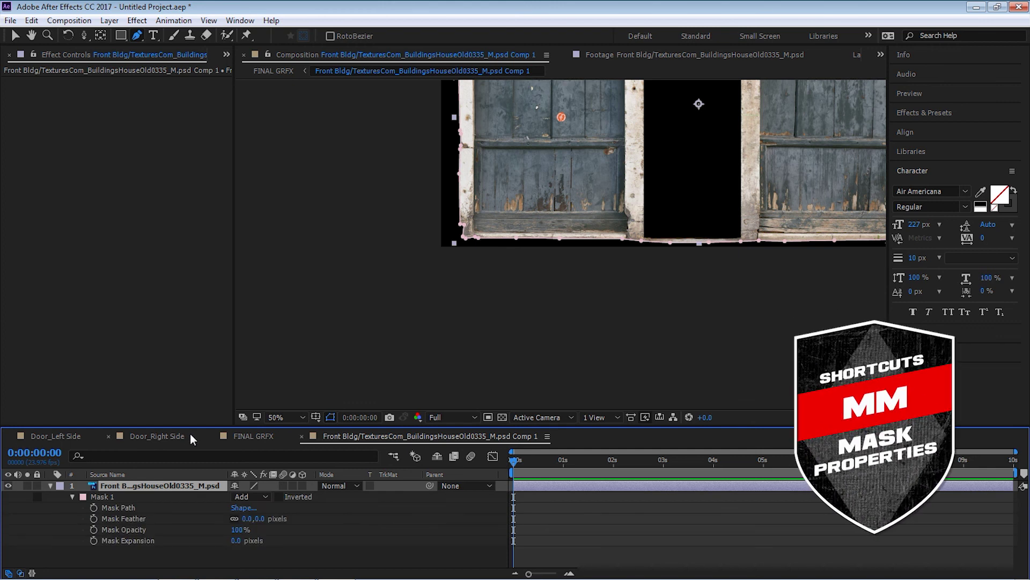
click(188, 428)
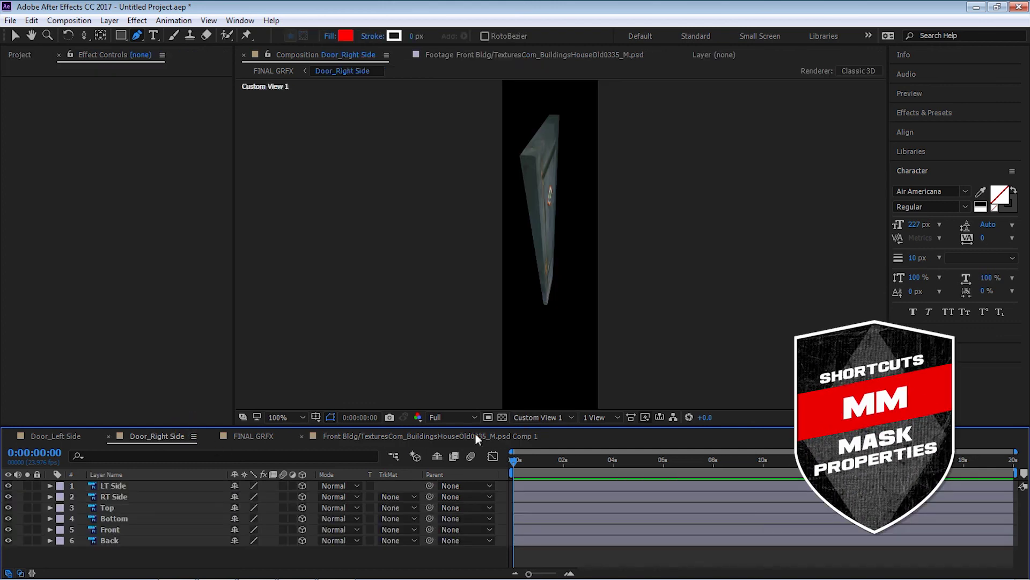
click(474, 435)
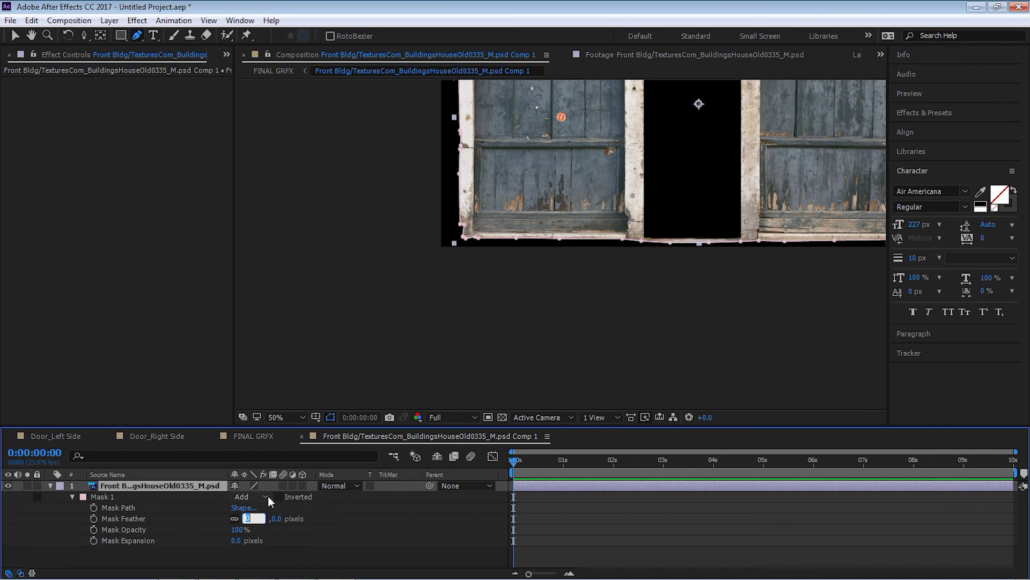
text(2)
key(Return)
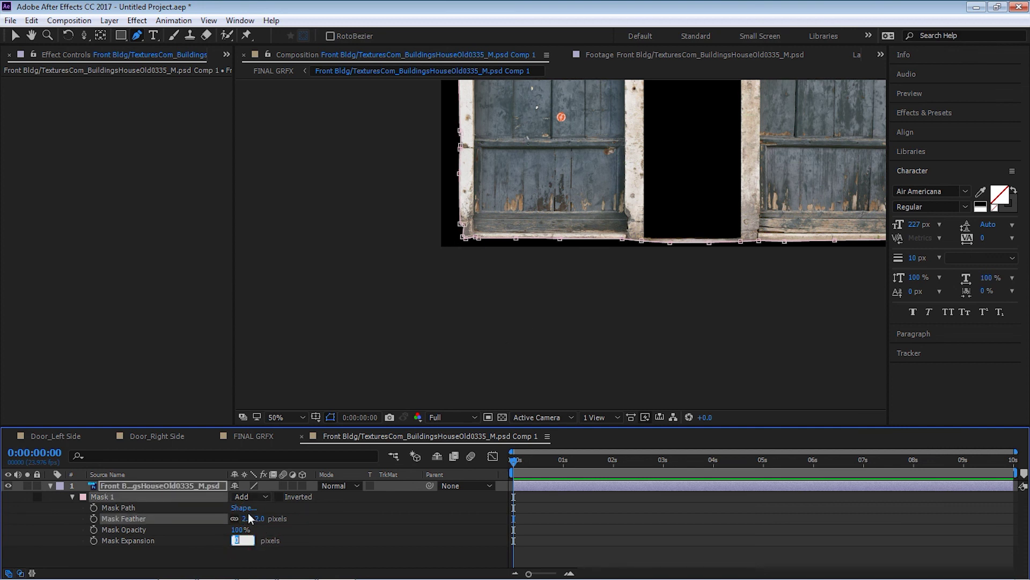
text(3)
key(Return)
Step: Check the softened mask edges, then return to the FINAL GRFX composition
key(F2)
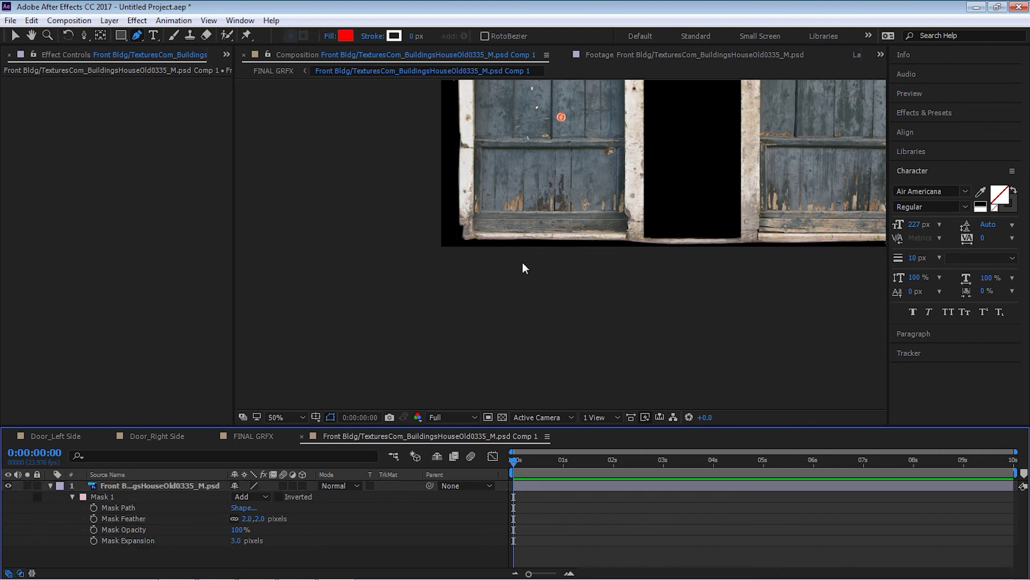
drag(701, 218, 547, 352)
key(g)
click(150, 486)
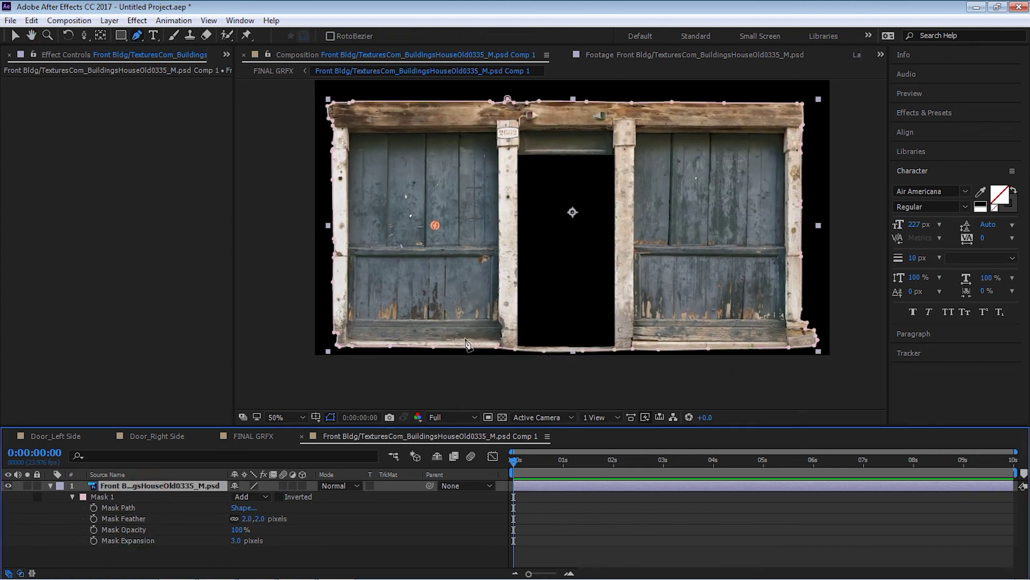
click(258, 436)
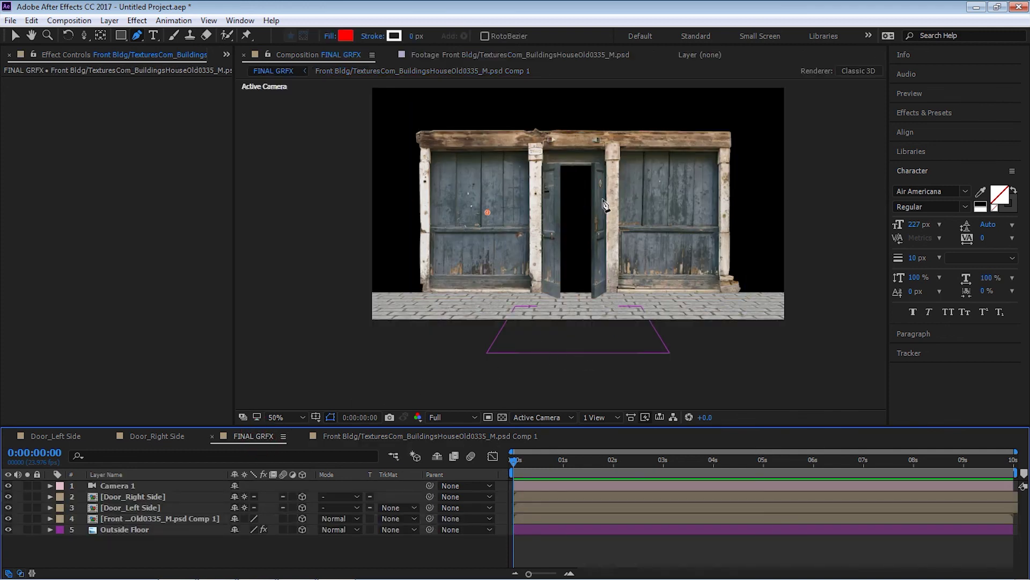
Step: Add the rough brick texture from the Project panel as a layer above Outside Floor
click(229, 56)
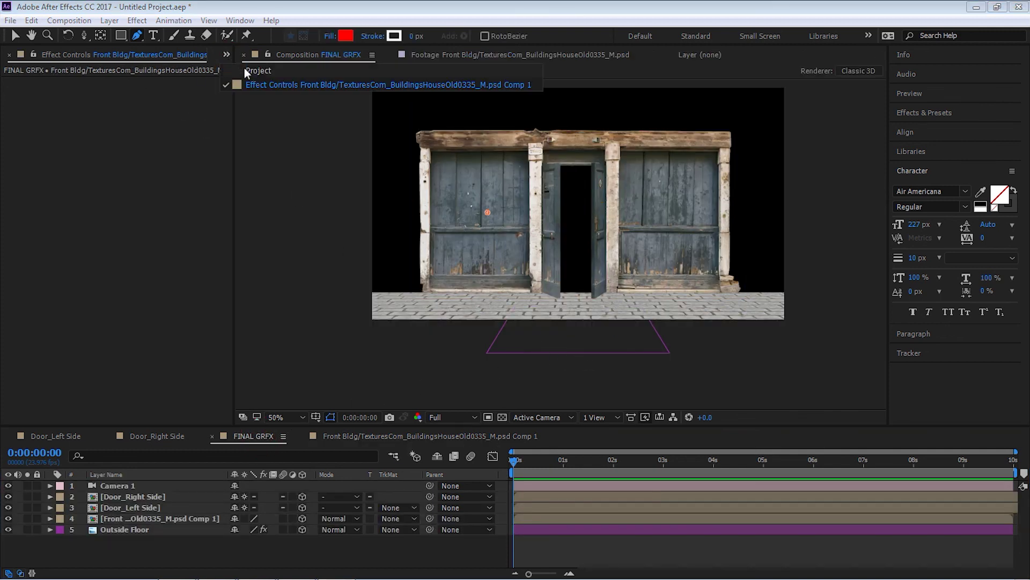
click(244, 68)
click(65, 258)
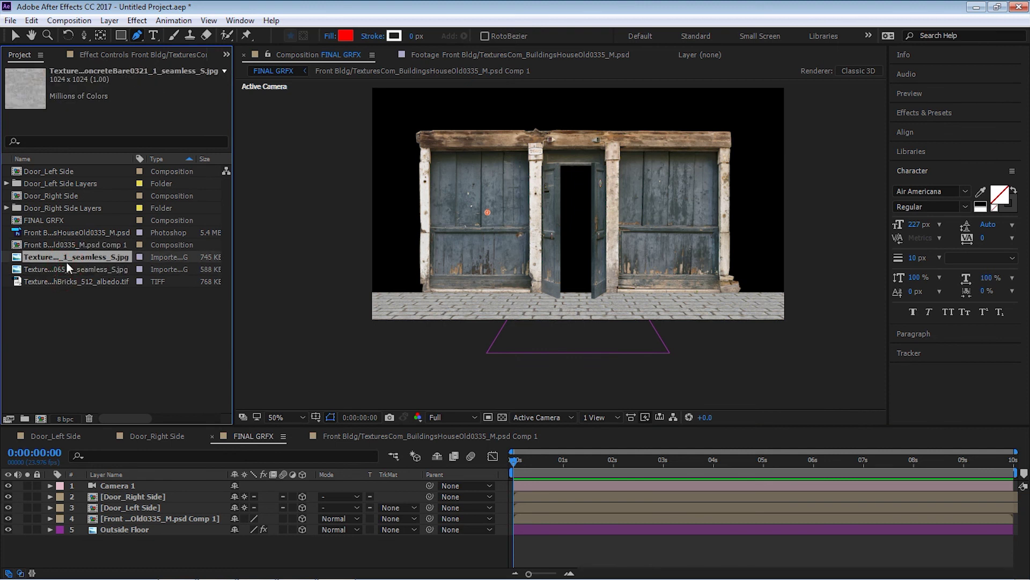
click(78, 269)
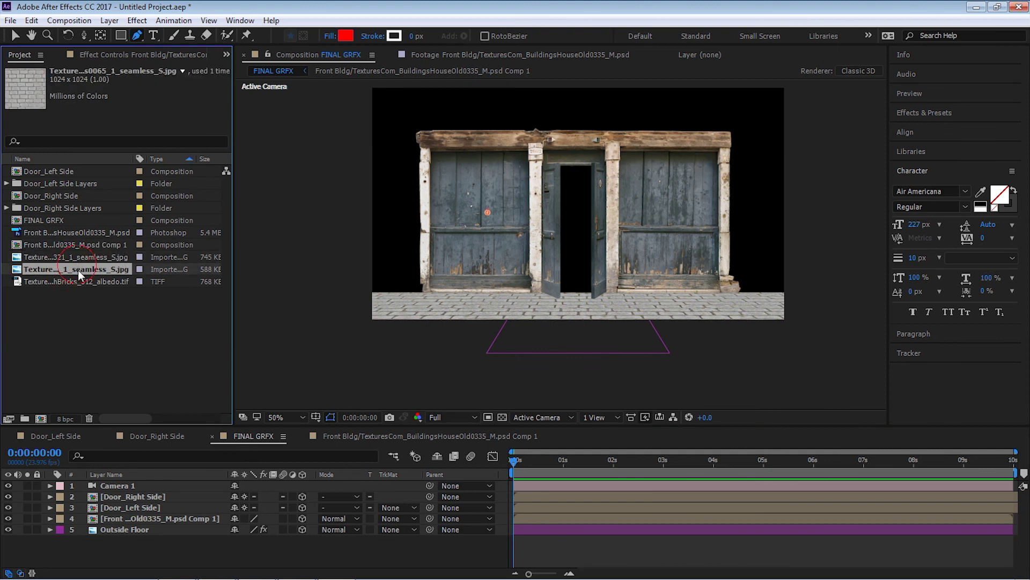
click(91, 282)
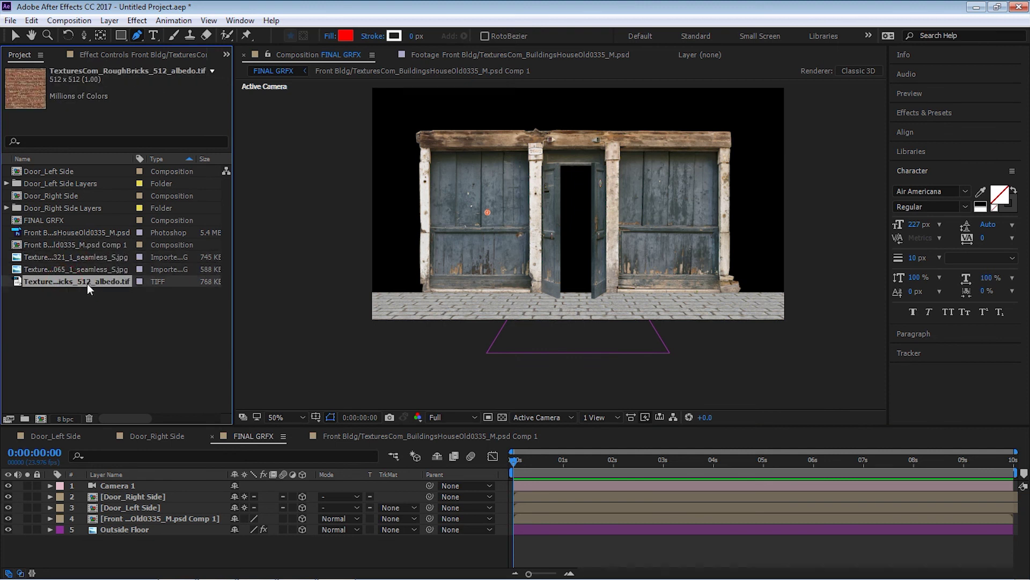
drag(80, 282, 176, 518)
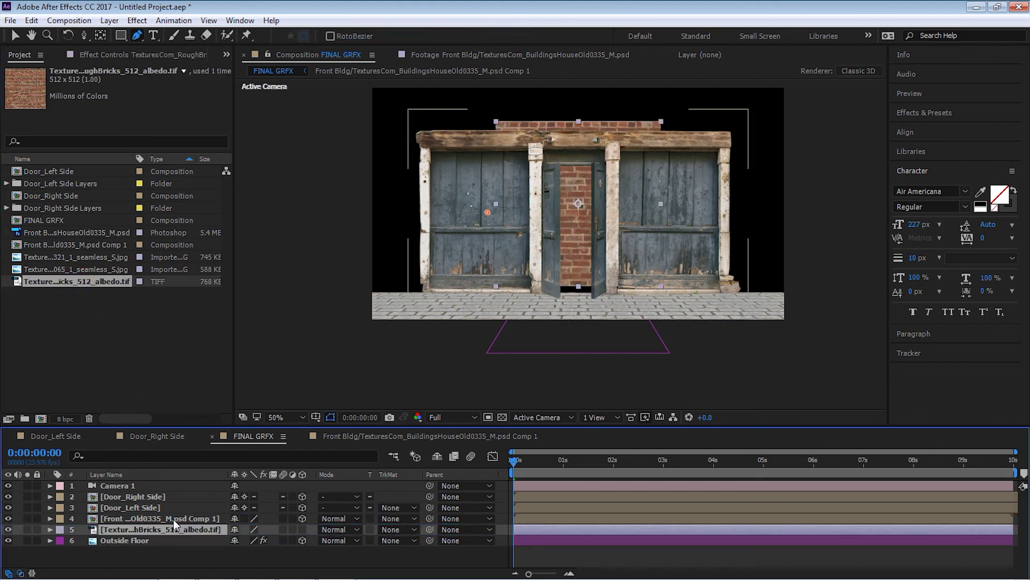
Step: Rename the brick layer 'Brick Wall' and make it a 3D layer
key(Return)
text(Brick Wall)
key(Return)
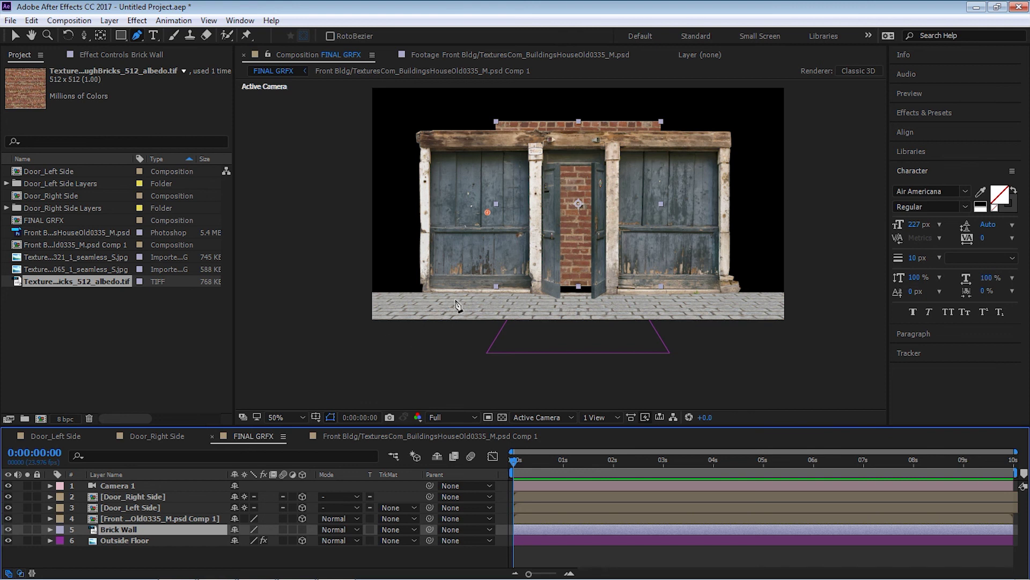
key(v)
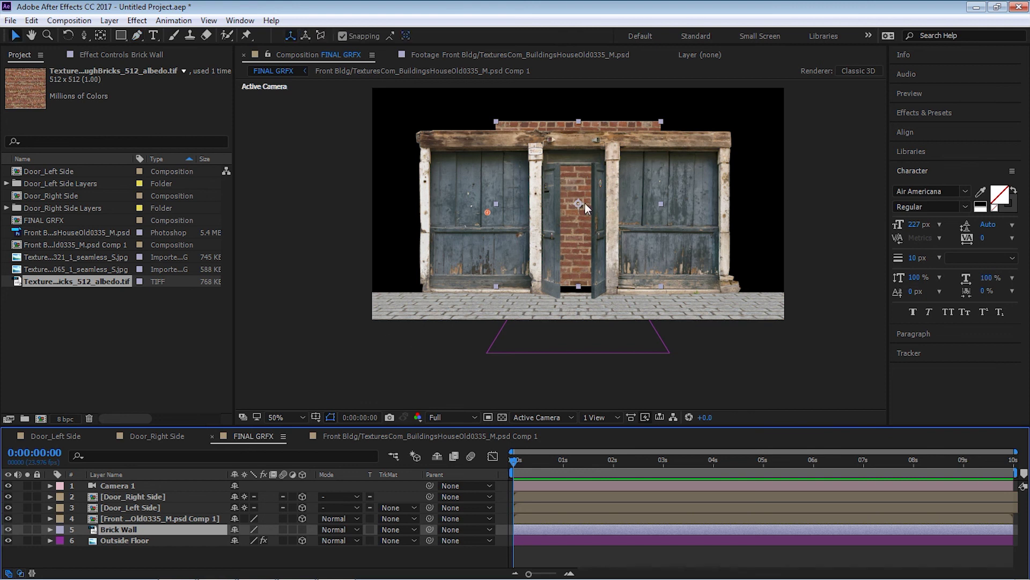
click(303, 529)
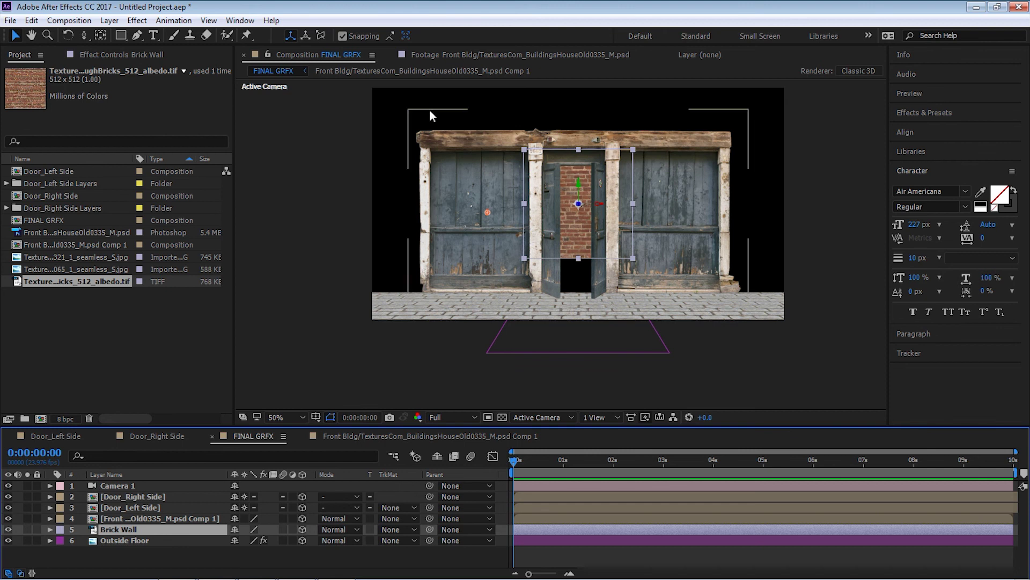
click(137, 20)
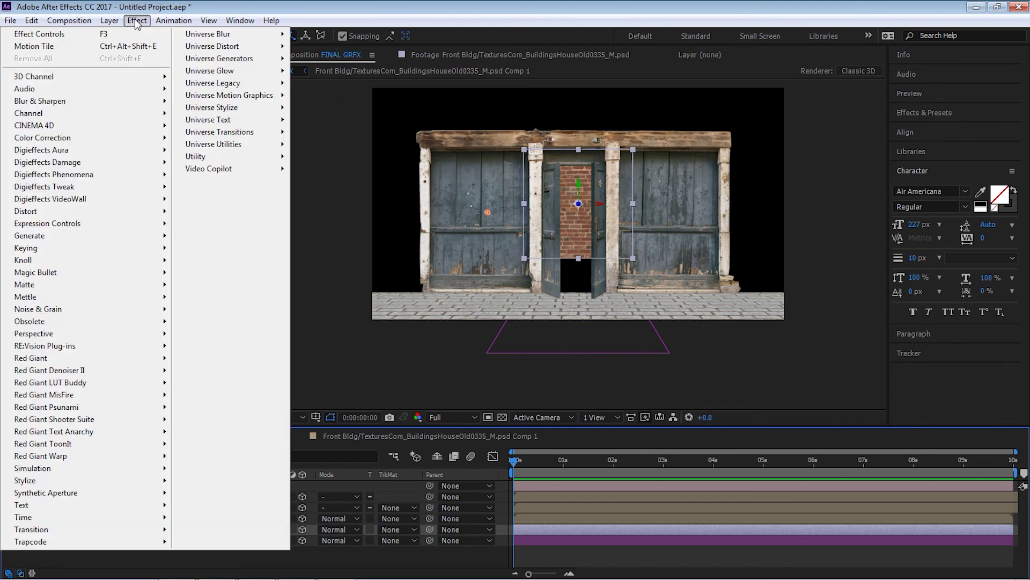
Step: Apply Motion Tile to Brick Wall with output width 400 and height 300, and raise the wall
click(117, 47)
click(137, 125)
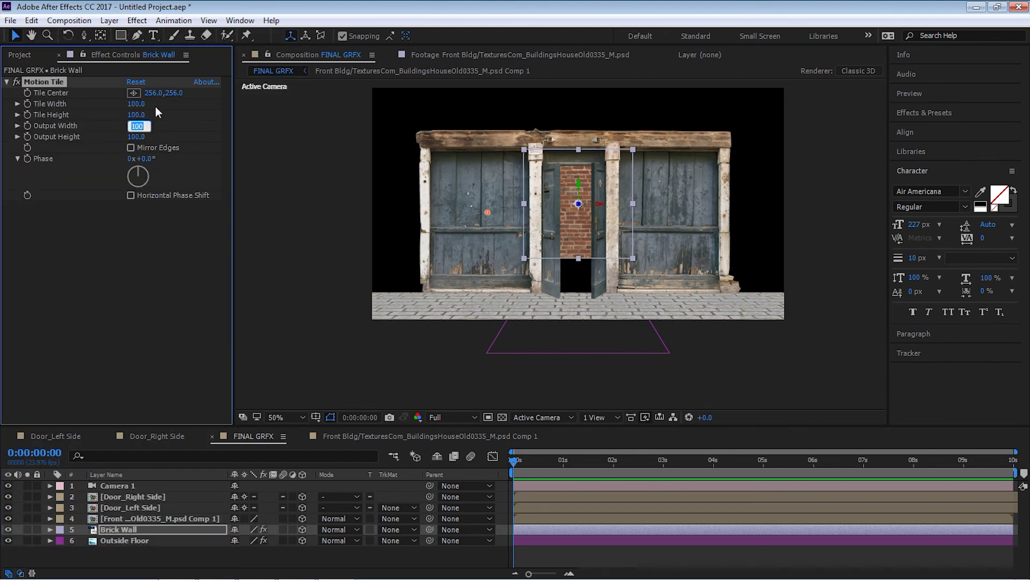
text(400)
key(Return)
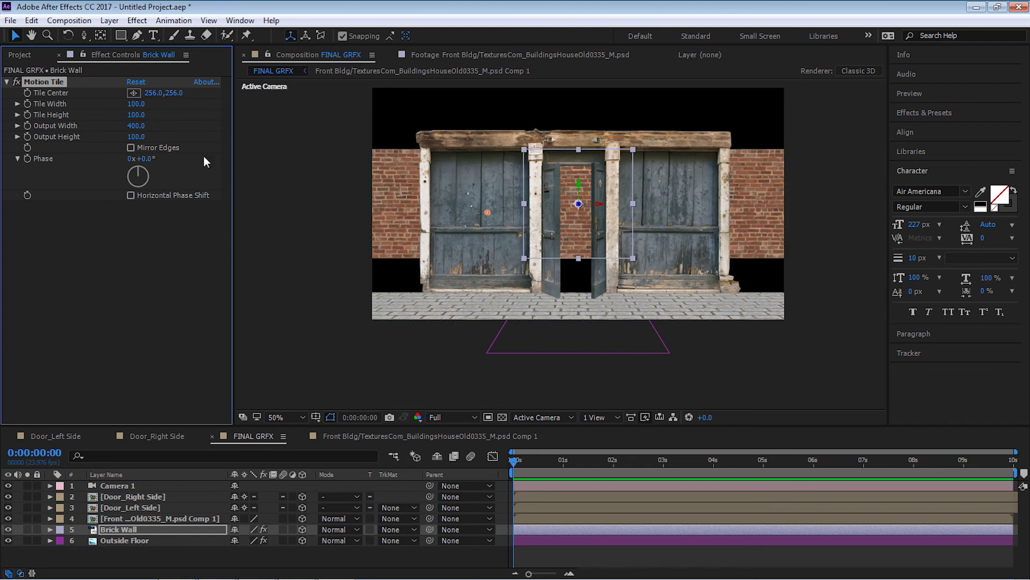
text(300)
key(Return)
drag(578, 181, 578, 152)
Step: Change the Motion Tile output height to 200 and nudge the wall slightly down
click(136, 136)
text(200)
key(Return)
drag(580, 158, 580, 170)
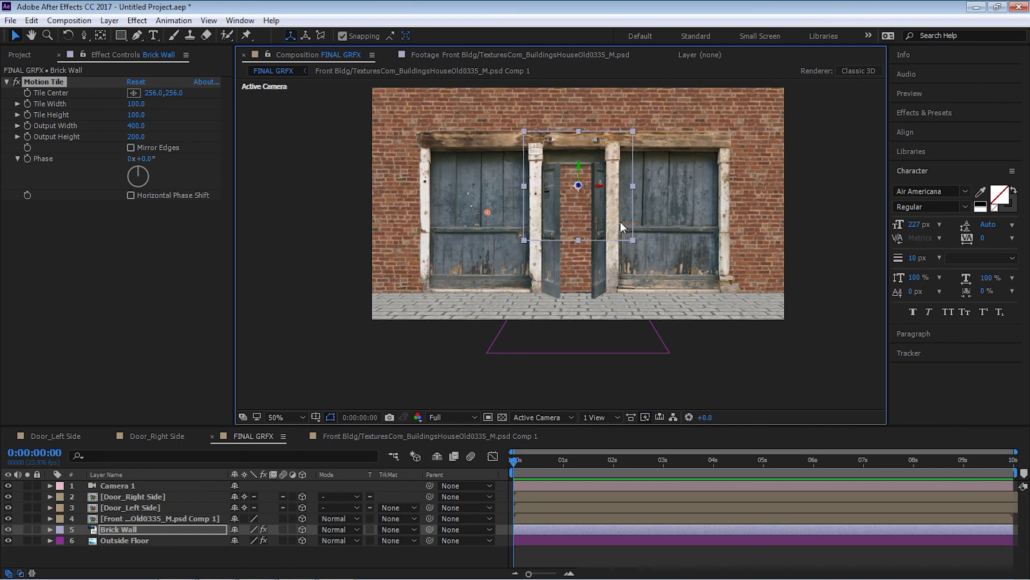
click(119, 519)
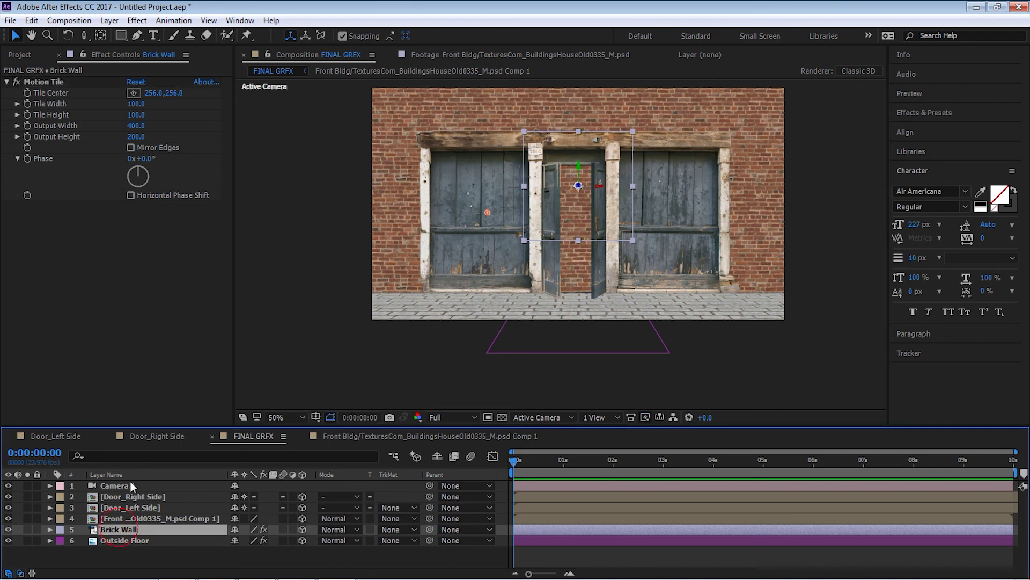
click(109, 20)
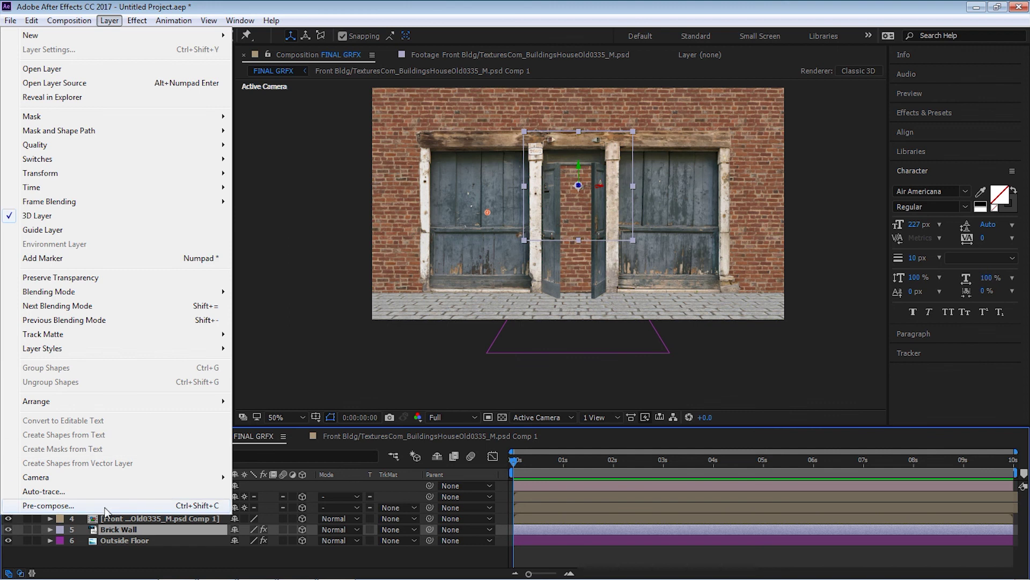
Step: Pre-compose Brick Wall, leaving all attributes in FINAL GRFX
click(111, 507)
click(550, 245)
click(456, 272)
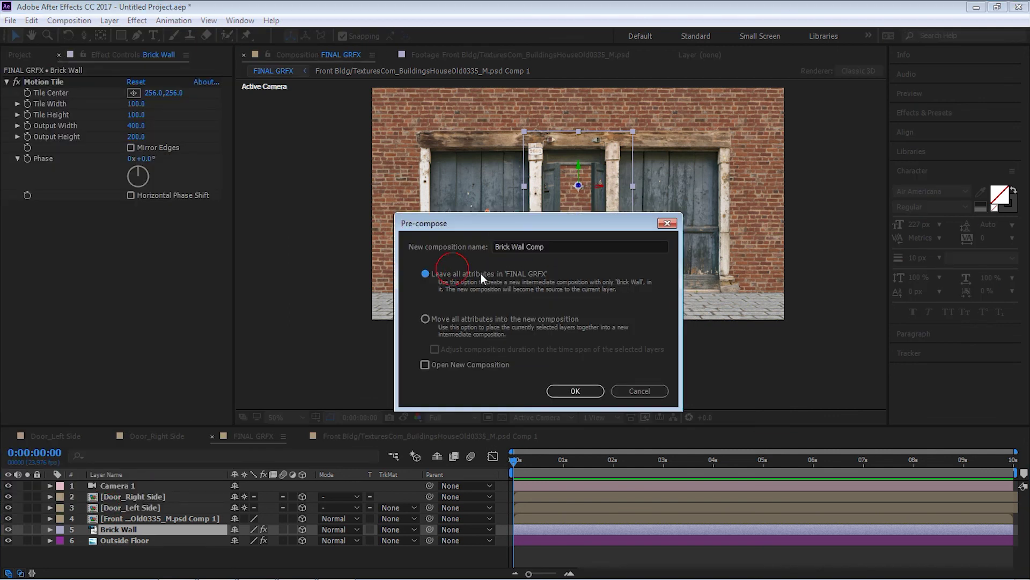
click(577, 391)
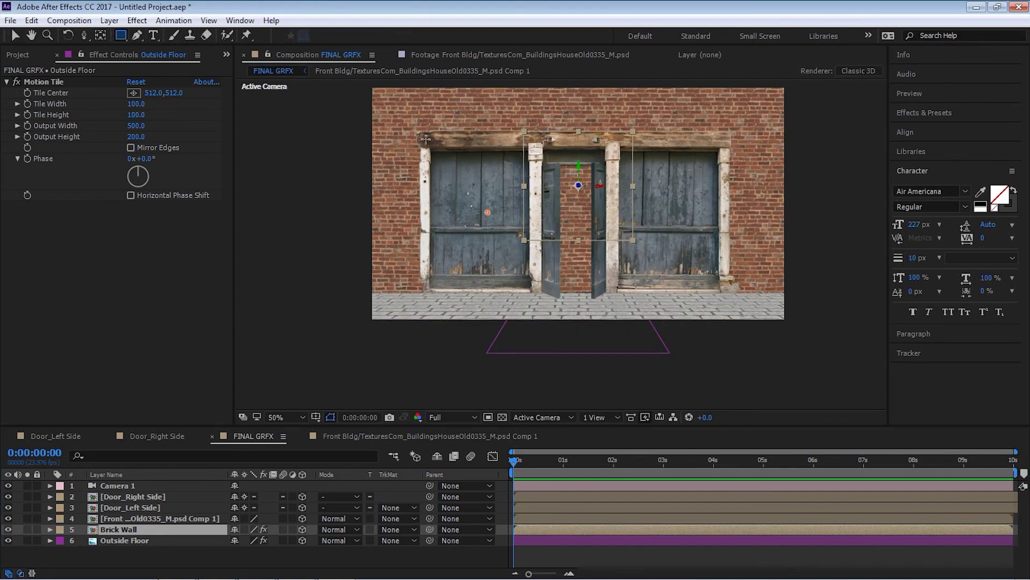
click(124, 530)
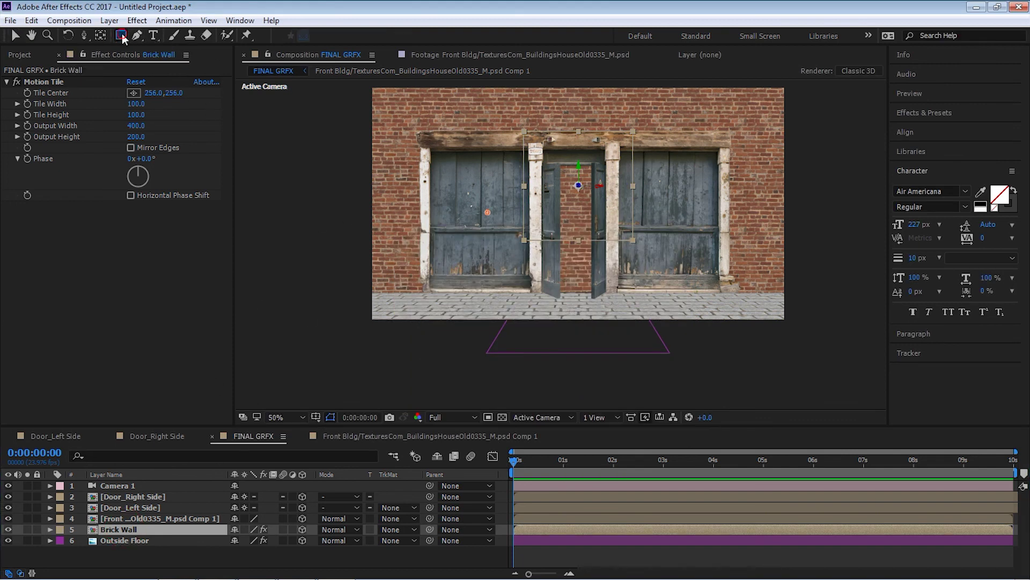
Step: Draw a rectangular mask around the facade, try Subtract mode, then revert it
drag(426, 140, 725, 293)
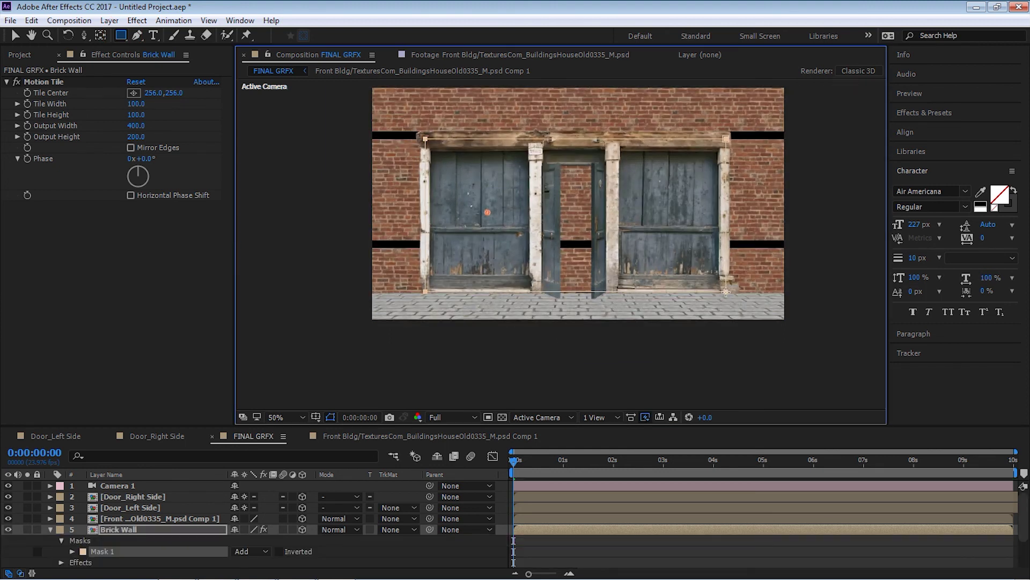
click(267, 550)
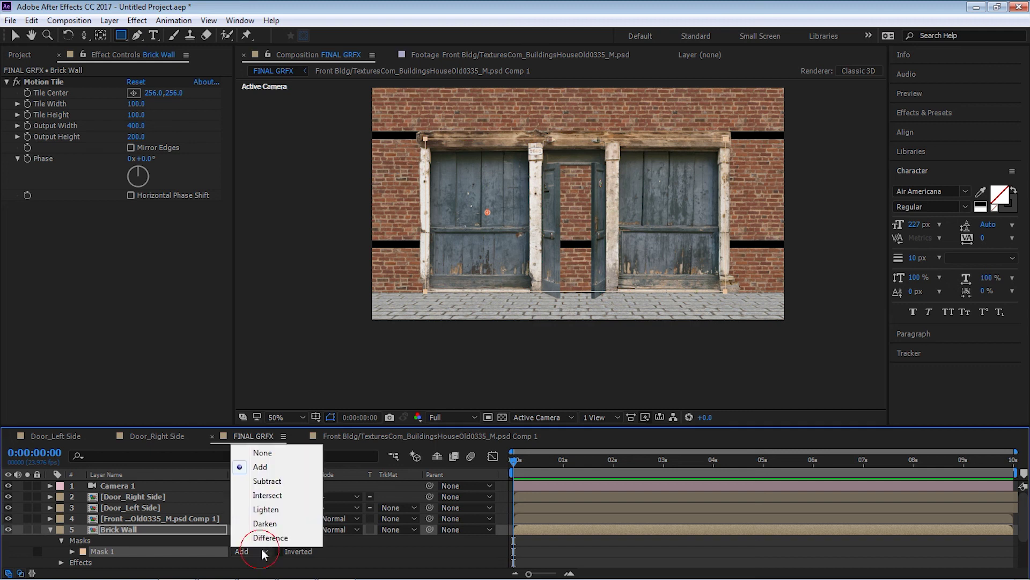
click(276, 480)
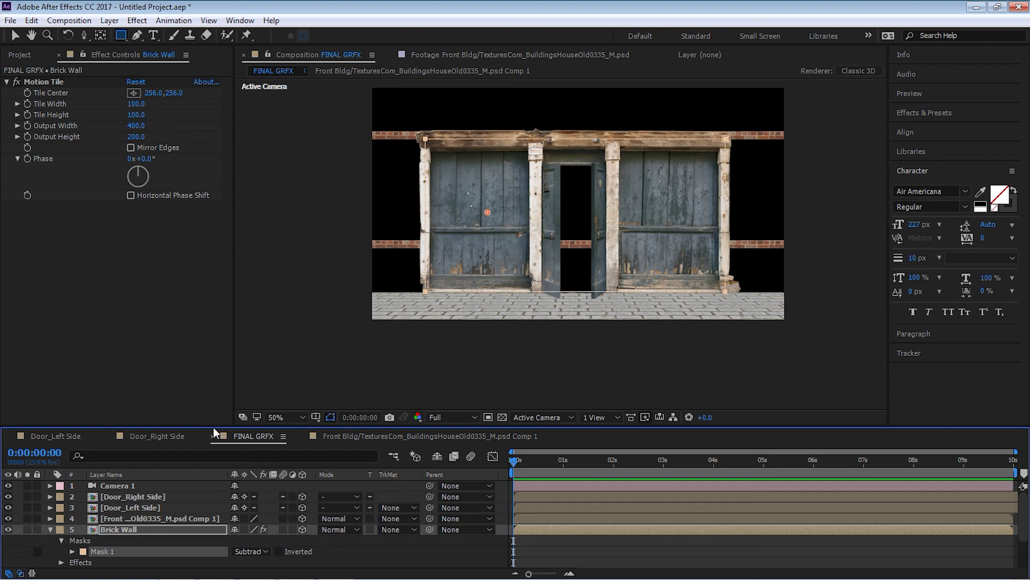
drag(215, 427, 212, 385)
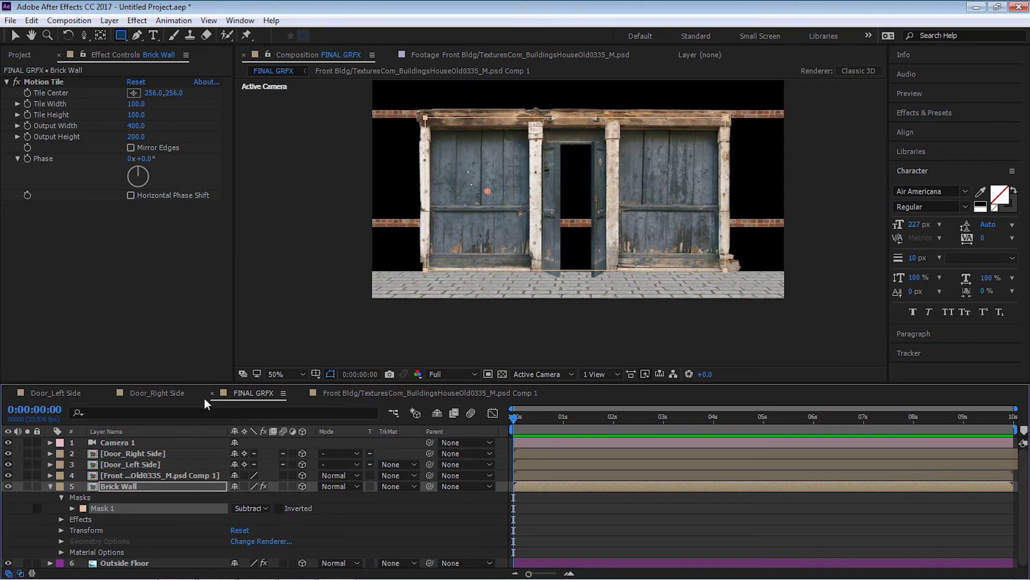
click(124, 490)
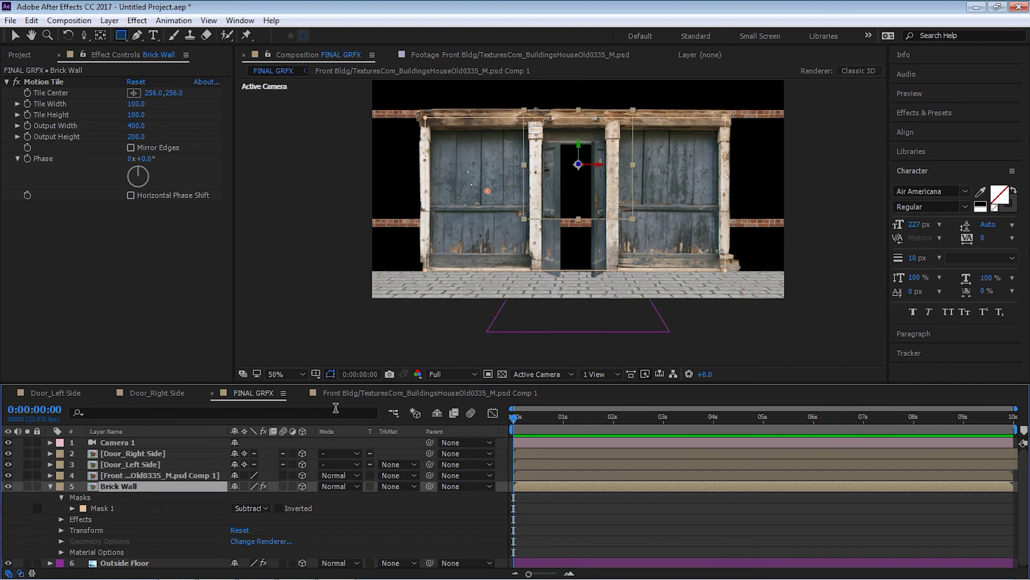
click(100, 508)
key(Delete)
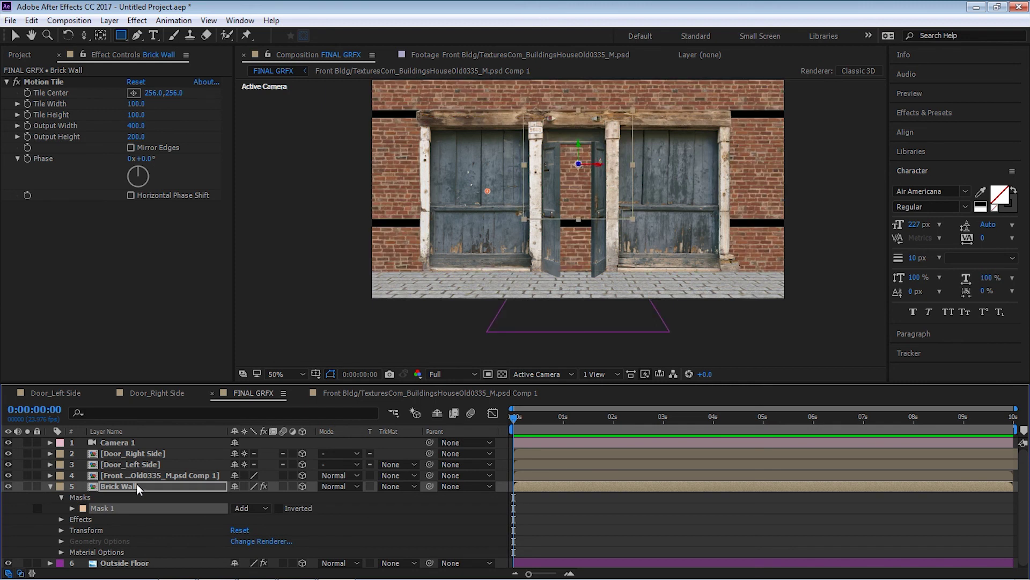
Step: Remove the brick wall's mask and switch its 3D setting off
key(ctrl+`)
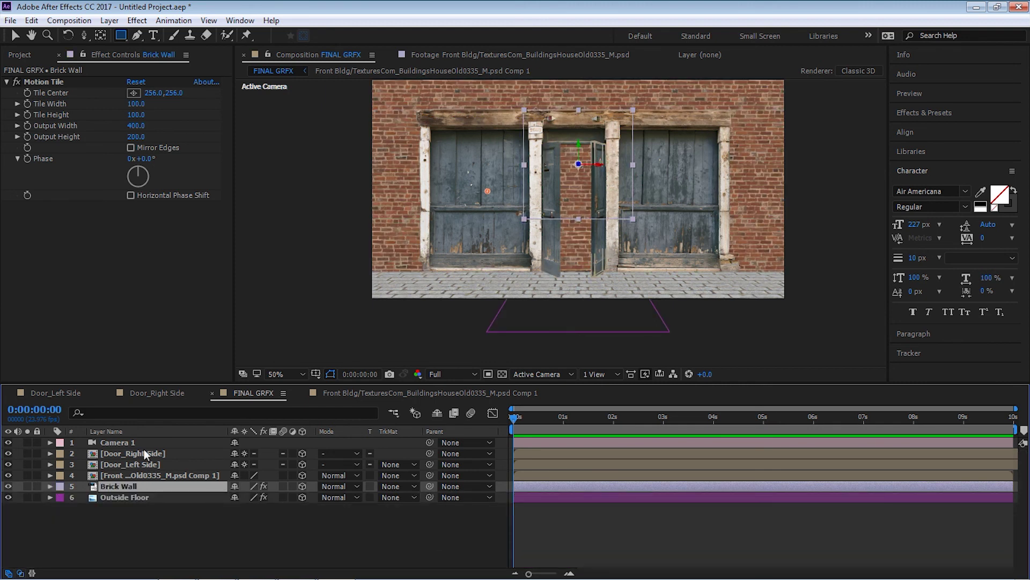
click(302, 486)
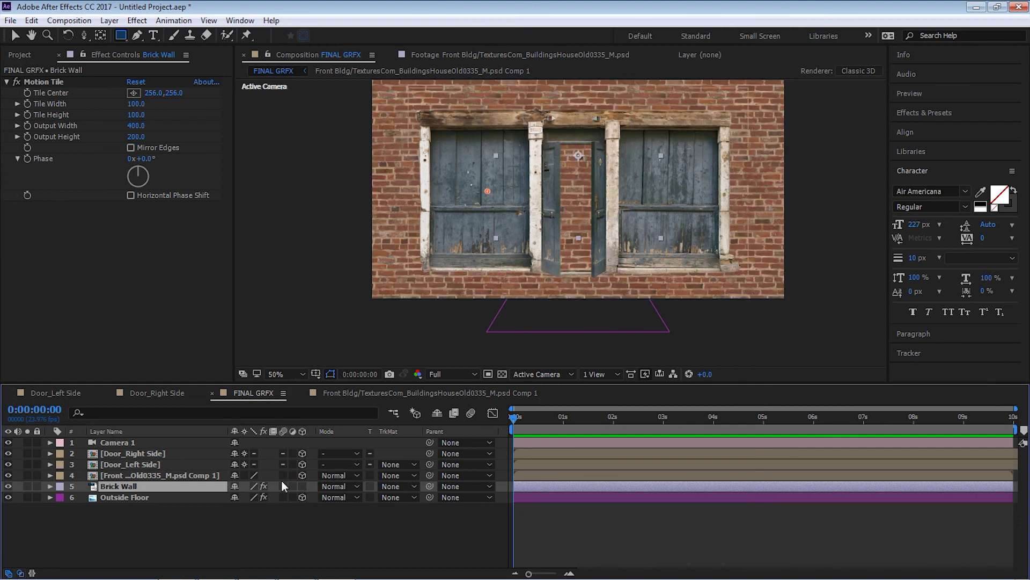
click(302, 486)
click(302, 486)
Step: Pre-compose Brick Wall, moving all attributes into a new comp named 'Brick Wall Pre Comp'
click(110, 20)
click(48, 505)
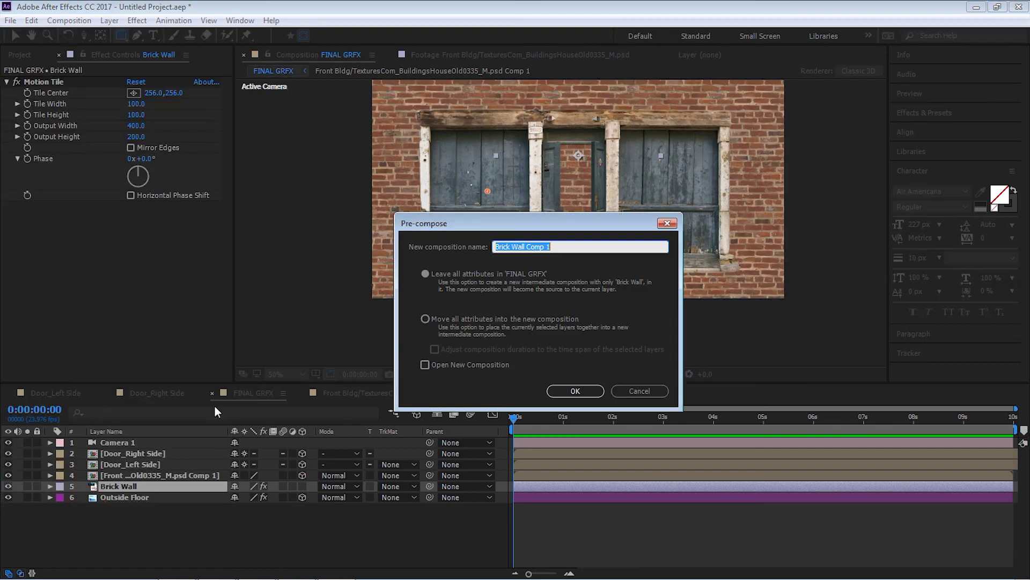
click(426, 319)
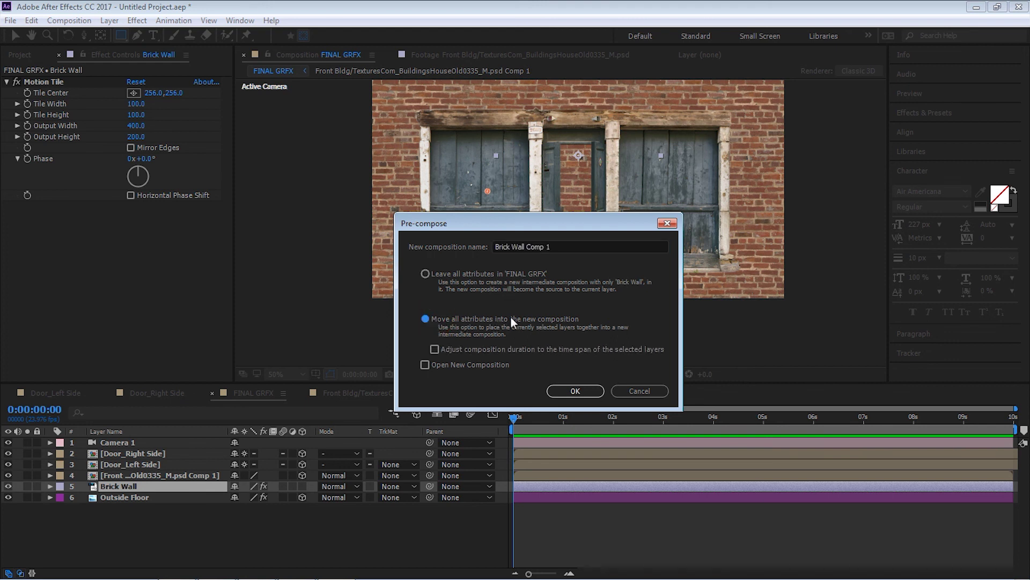
click(564, 247)
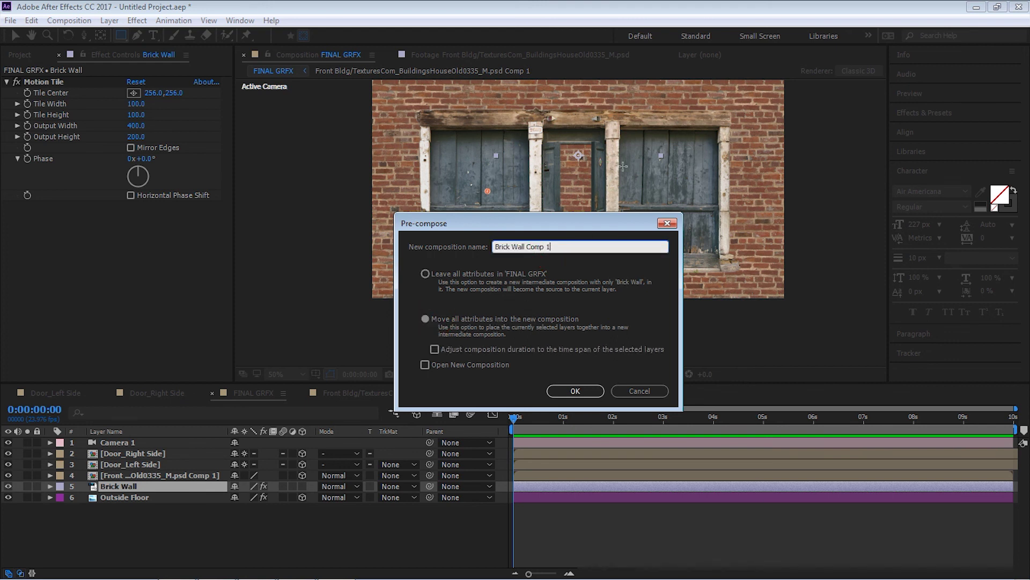
click(526, 246)
text(Pre)
key(Return)
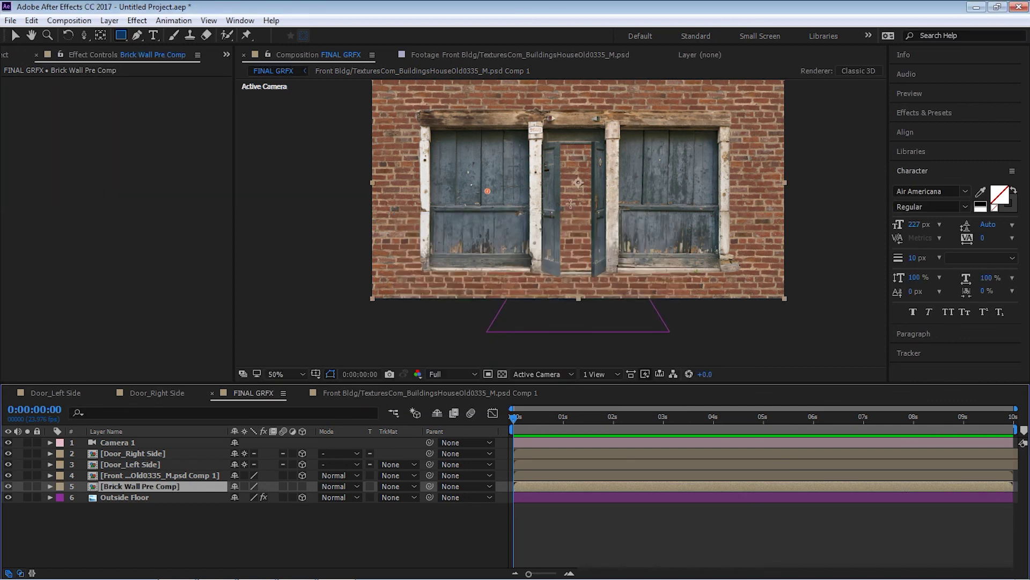
Step: Inspect Brick Wall Pre Comp's settings, then return to FINAL GRFX via Front Bldg Comp 1
click(130, 486)
double_click(130, 486)
key(ctrl+k)
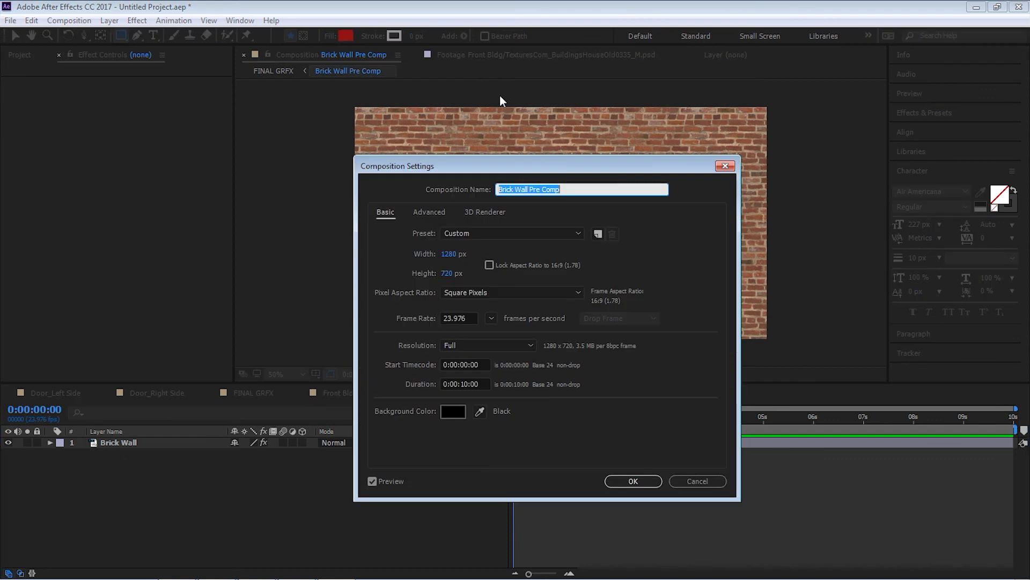
click(703, 480)
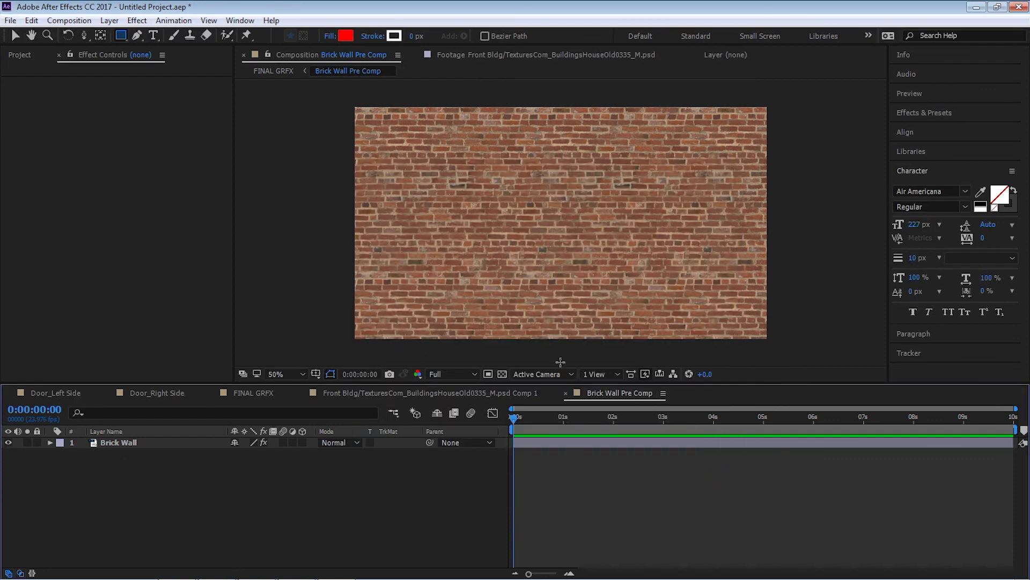
click(512, 395)
click(590, 394)
click(469, 393)
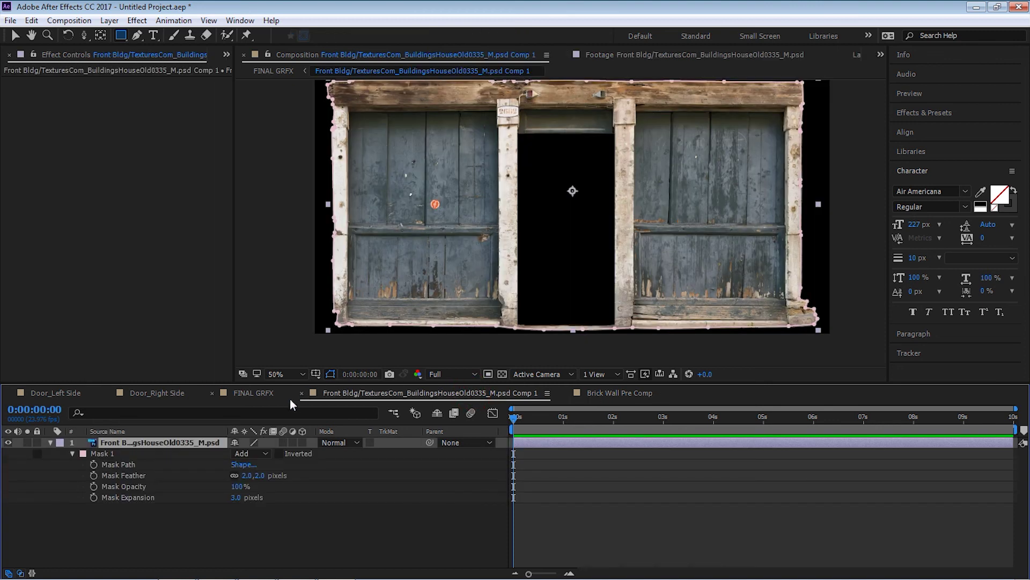
click(263, 393)
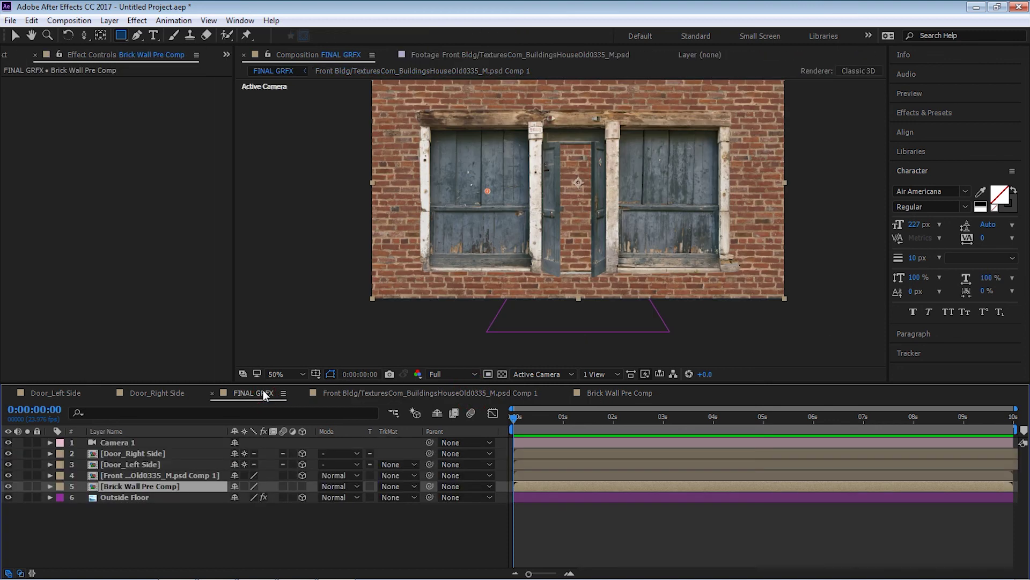
Step: Make the brick wall layer 3D, scale it to 159% and move it upward
click(303, 486)
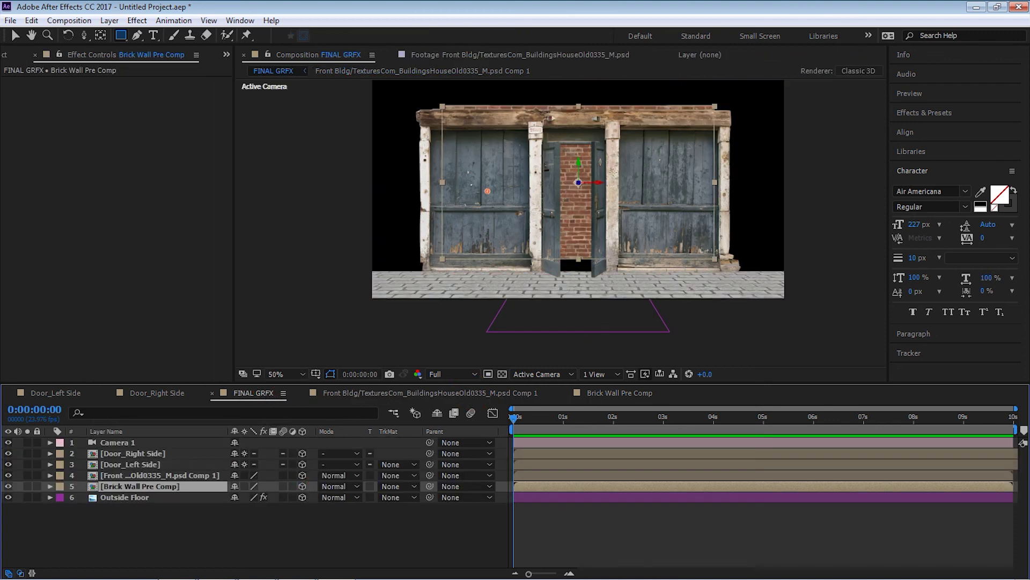
key(s)
drag(253, 497, 289, 497)
key(v)
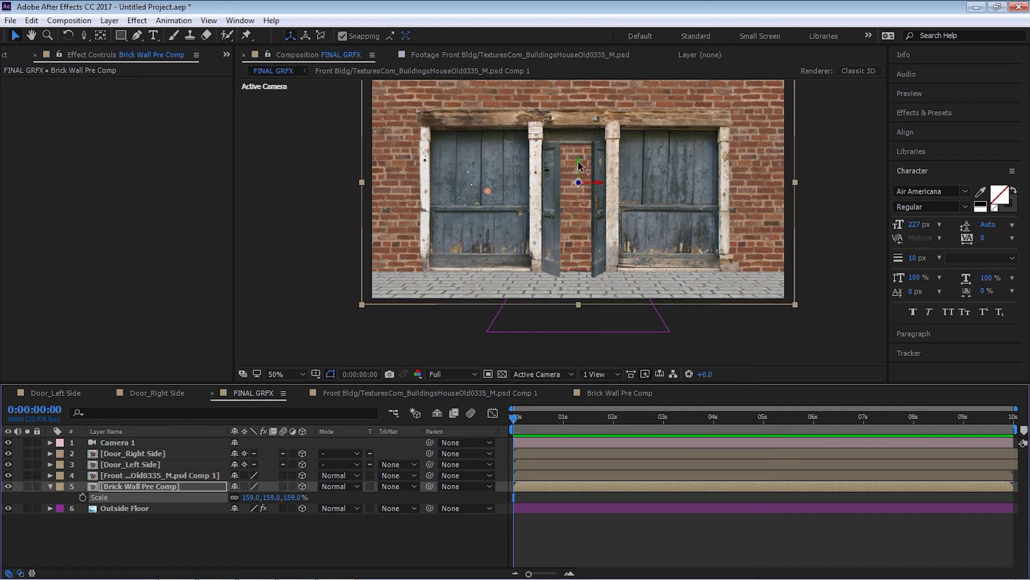
drag(585, 162, 580, 156)
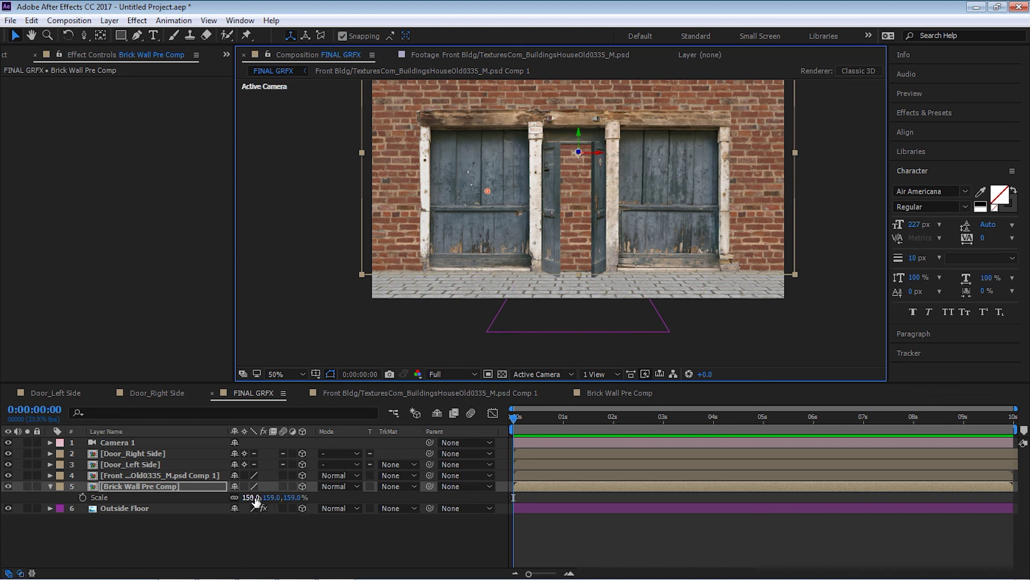
scroll(579, 322, up, 2)
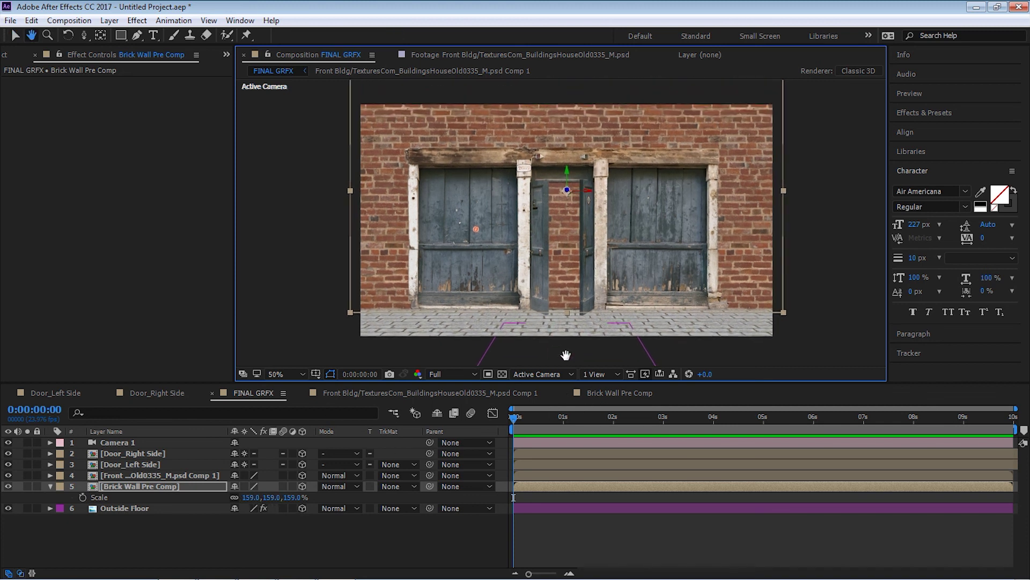
key(grave)
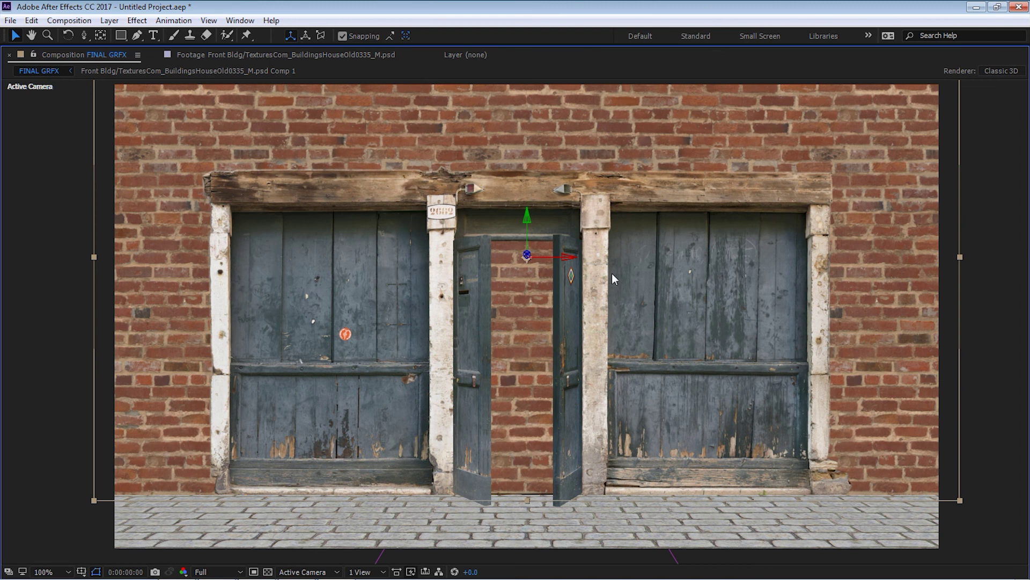
key(grave)
scroll(654, 149, down, 2)
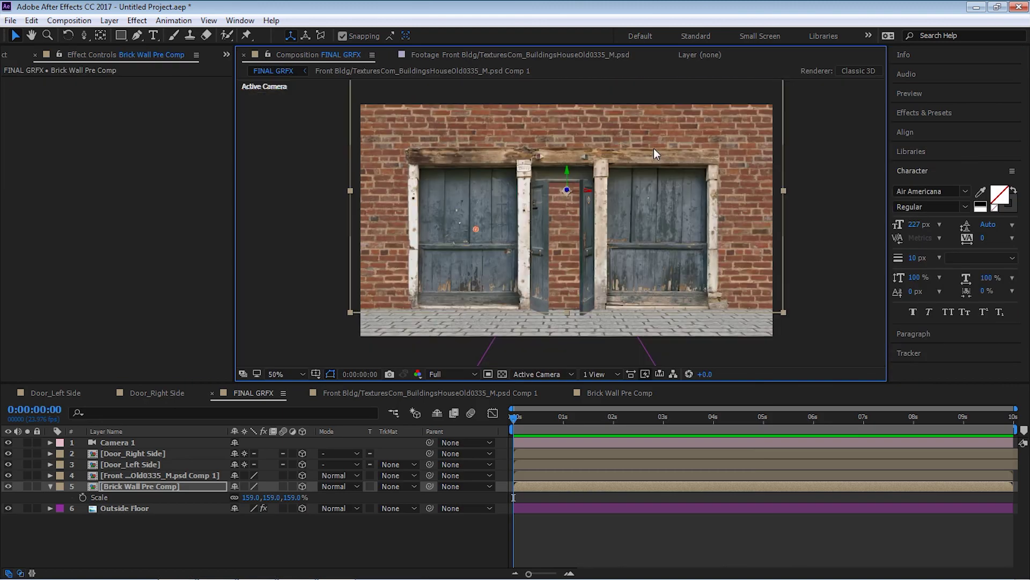
Step: Set the Brick Wall Pre Comp composition size to 1920×1080
click(636, 394)
key(ctrl+k)
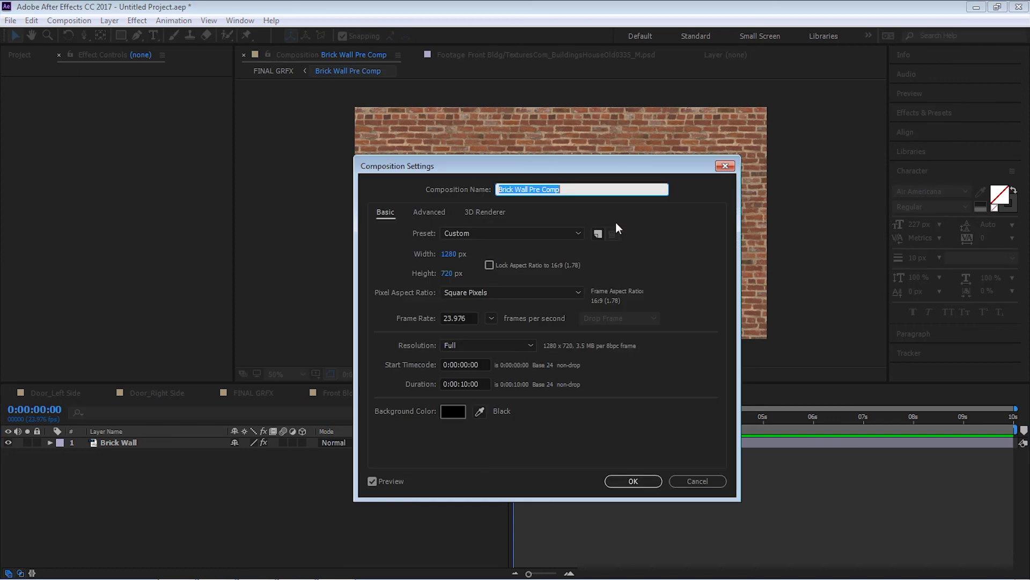
click(450, 255)
text(1920)
key(Tab)
text(1080)
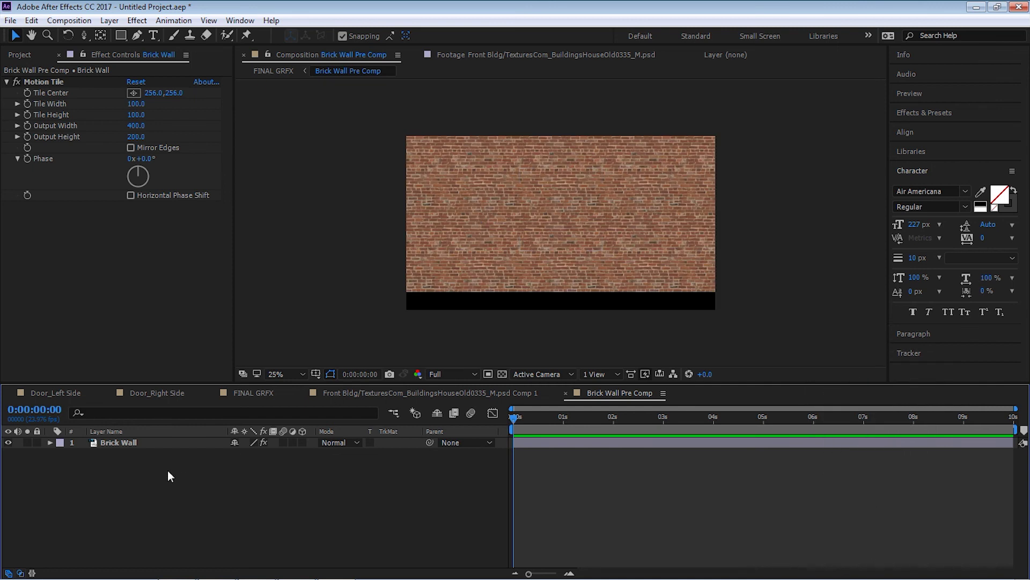
click(135, 443)
click(569, 255)
drag(568, 252, 567, 250)
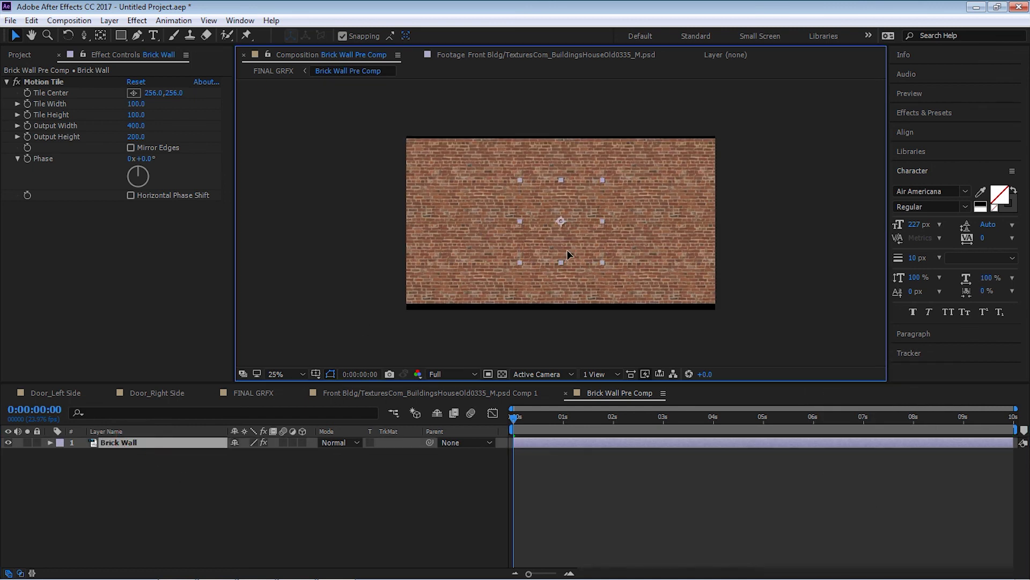
key(Return)
Step: Set Motion Tile output width to 400 and output height to 250
click(136, 125)
key(Return)
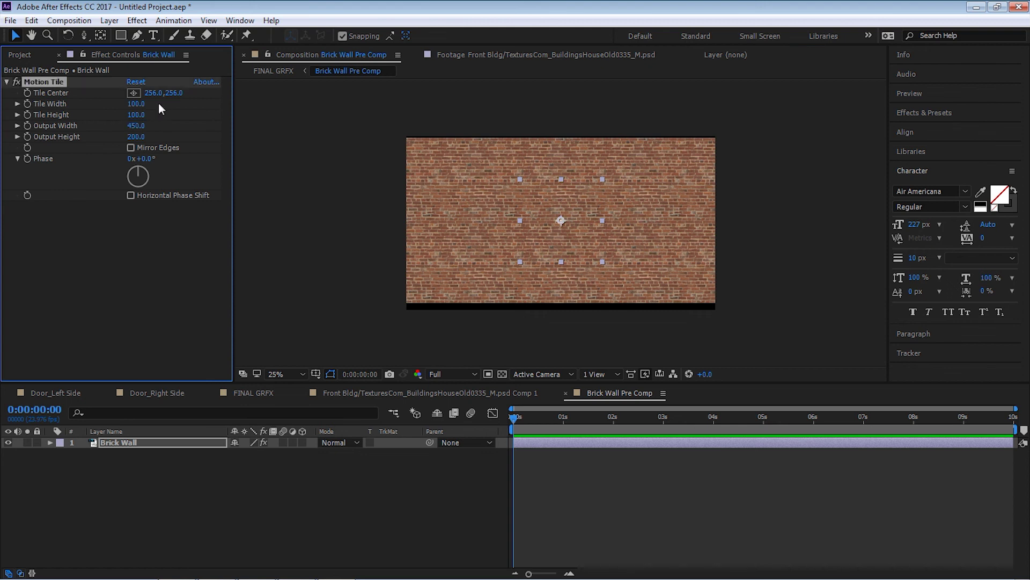
click(149, 398)
click(136, 125)
text(400)
key(Return)
click(138, 137)
text(250)
key(Return)
Step: Nudge the brick tiles down so they fill the frame, viewing at 50%
click(590, 227)
key(shift+Down)
key(shift+Down)
key(shift+Down)
key(shift+Down)
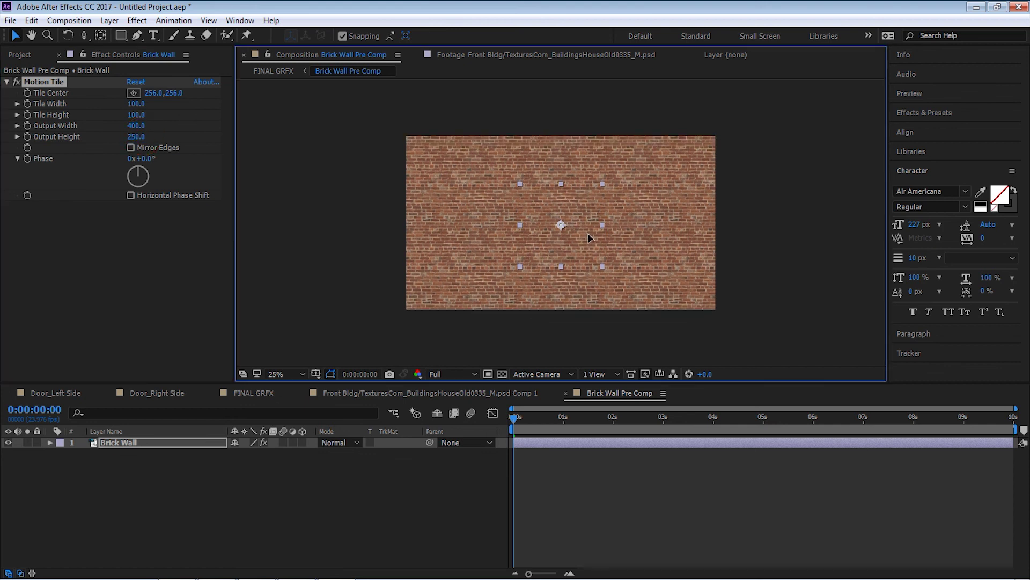
key(period)
key(grave)
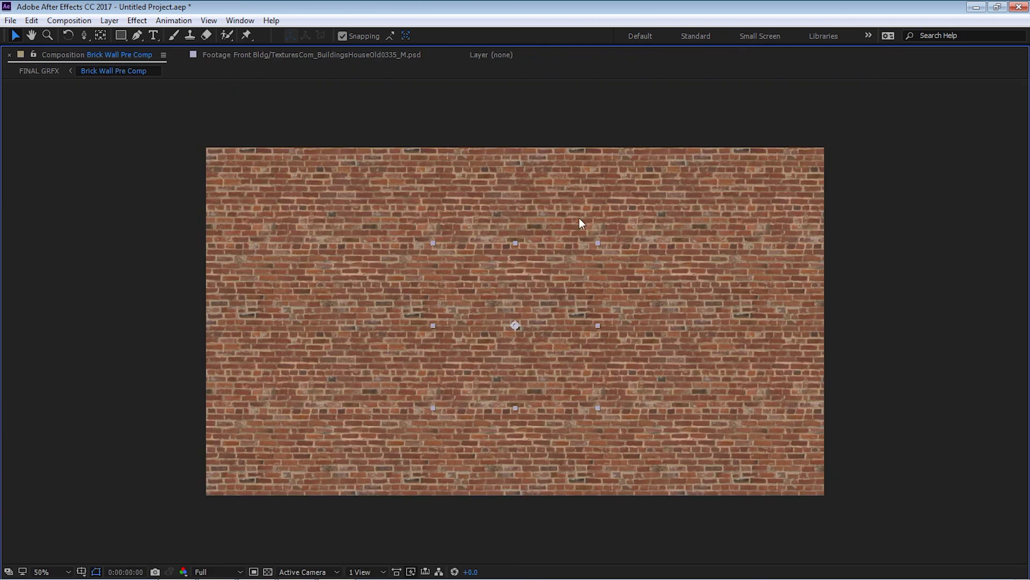
key(grave)
click(515, 393)
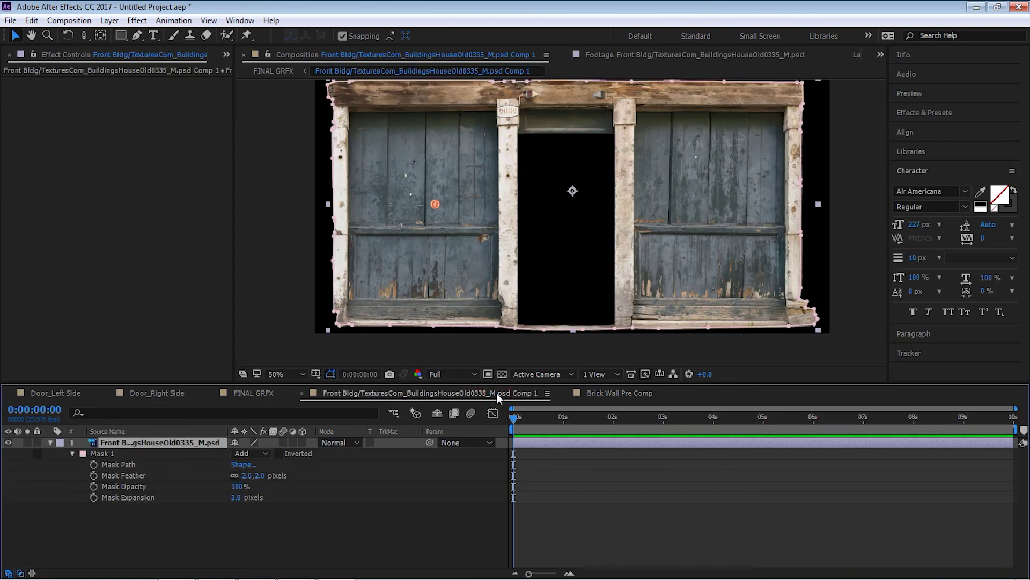
Step: In FINAL GRFX, scale Brick Wall Pre Comp down to 112% and raise it slightly
click(255, 395)
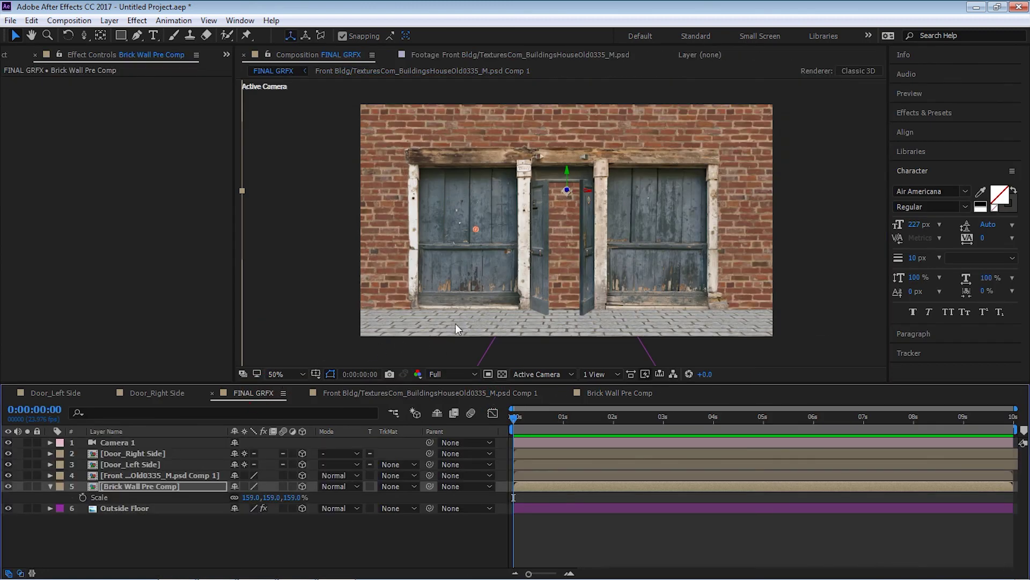
click(161, 489)
drag(253, 498, 228, 497)
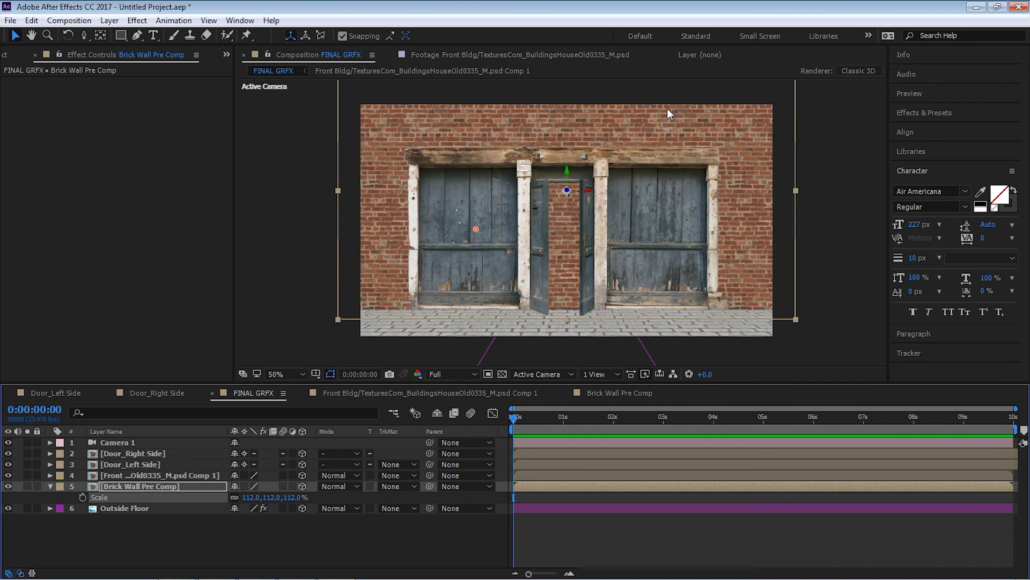
key(slash)
key(grave)
drag(527, 220, 528, 221)
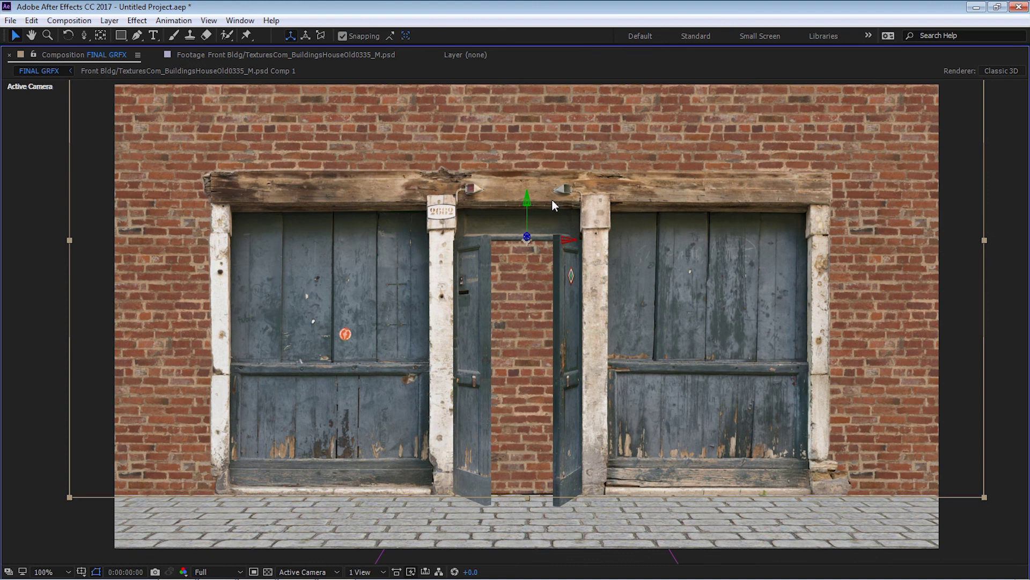
key(grave)
click(168, 481)
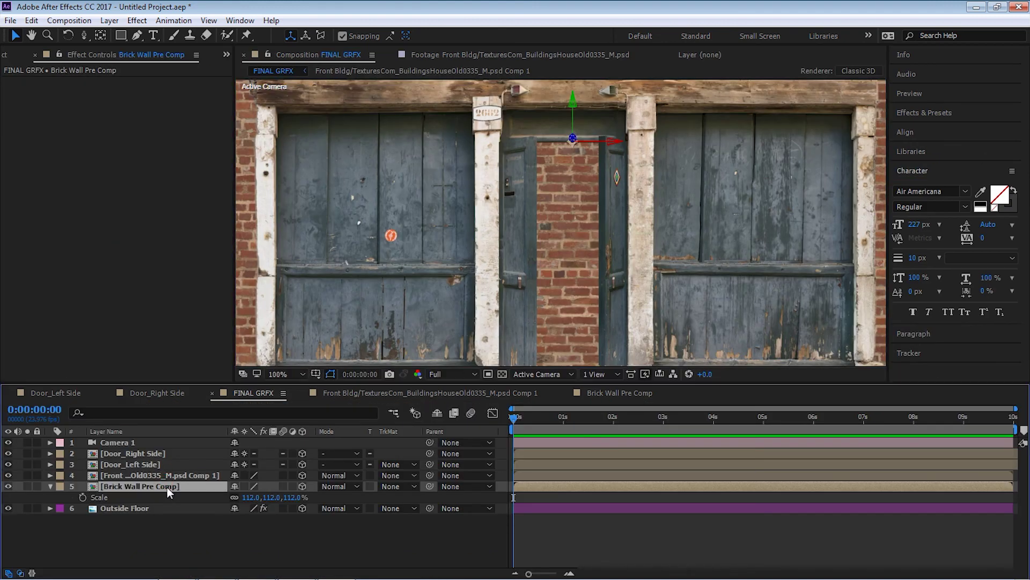
key(comma)
key(comma)
click(121, 36)
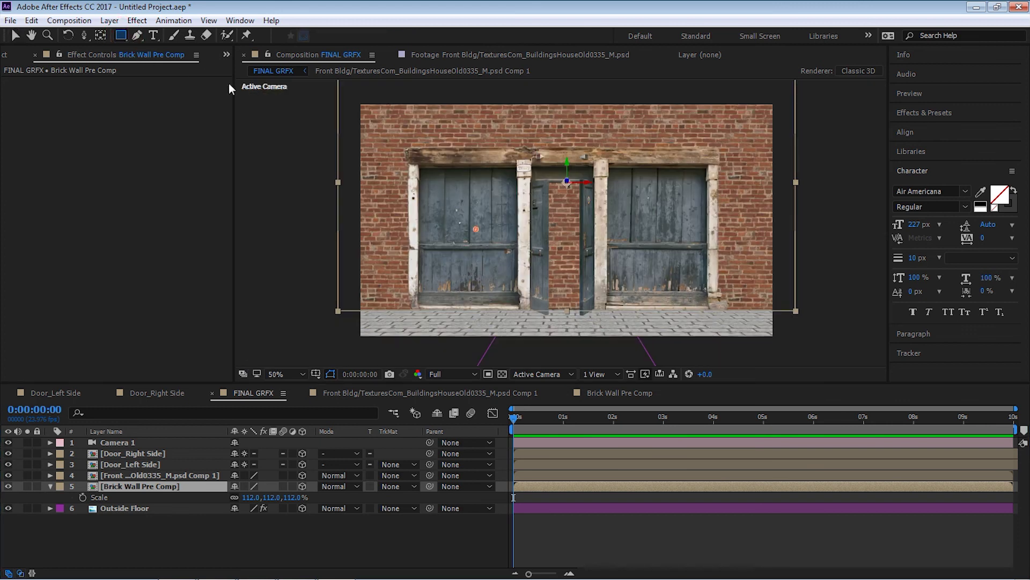
Step: Draw a rectangular mask over the doorway on Brick Wall Pre Comp and set it to Subtract
drag(413, 156, 714, 310)
click(249, 508)
click(266, 438)
mouse_move(521, 417)
mouse_down()
mouse_move(563, 418)
mouse_move(512, 419)
mouse_up()
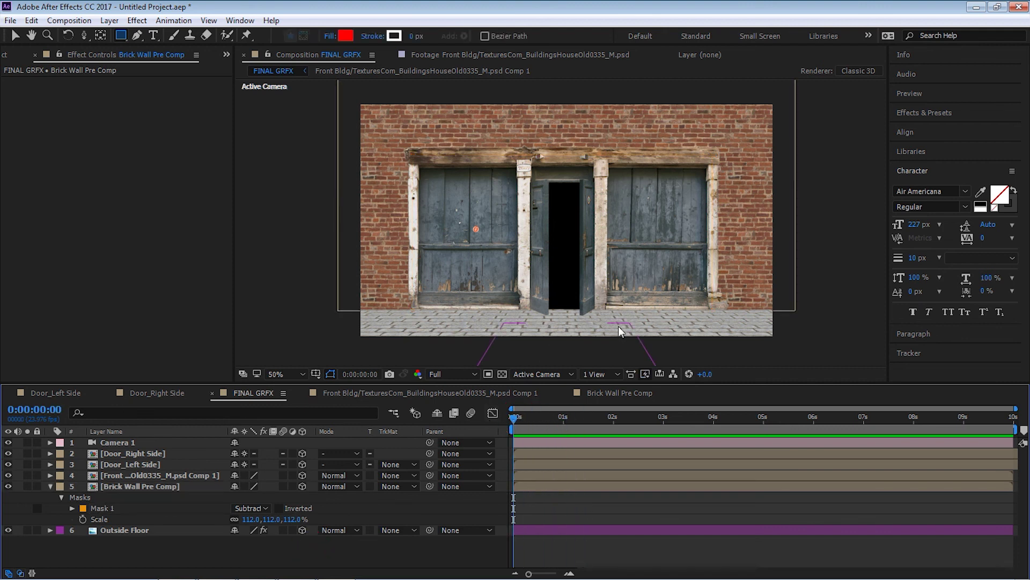
click(170, 486)
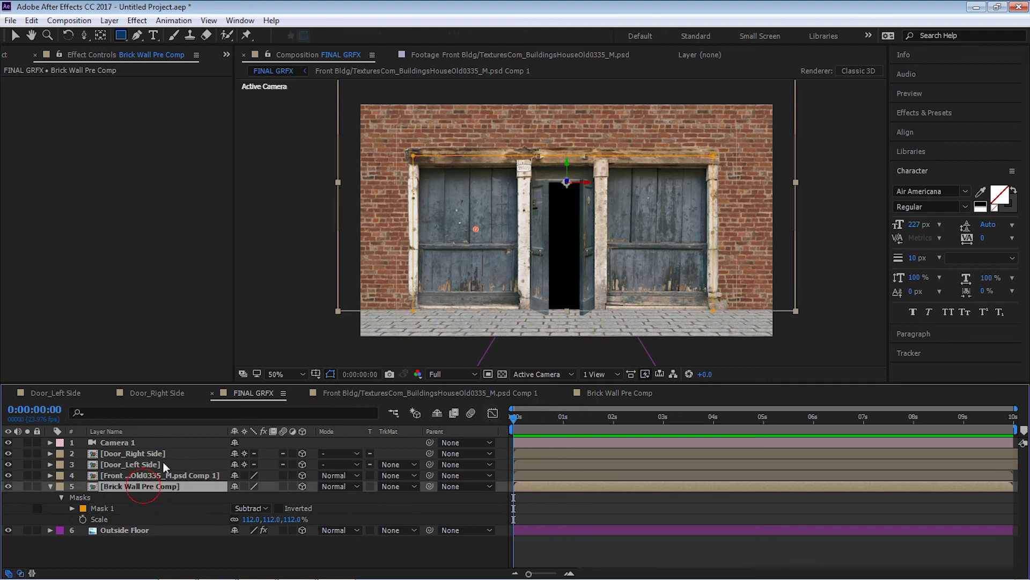
Step: Apply Hue/Saturation to the brick wall and lower Master Saturation to -31
click(134, 21)
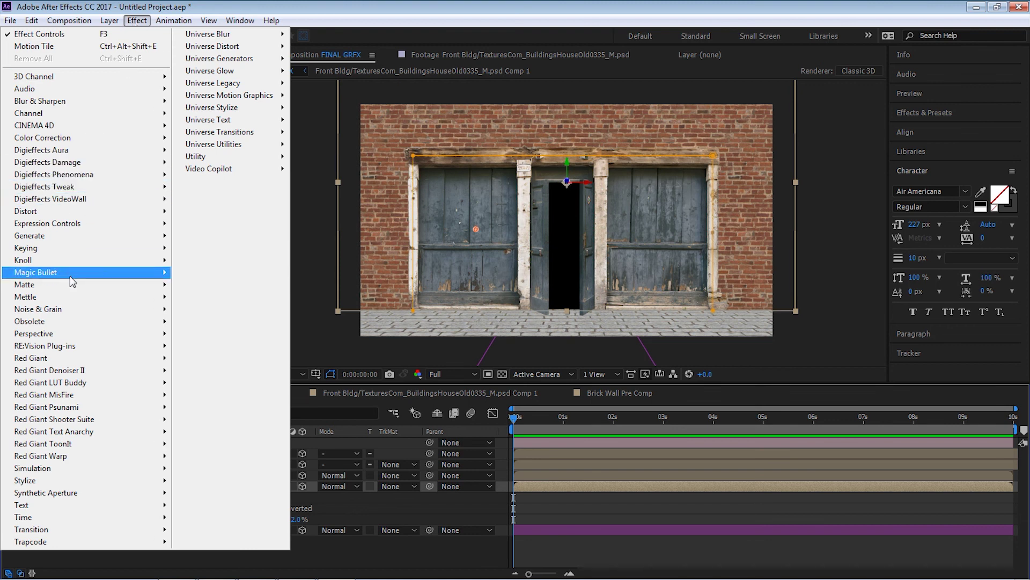
mouse_move(75, 138)
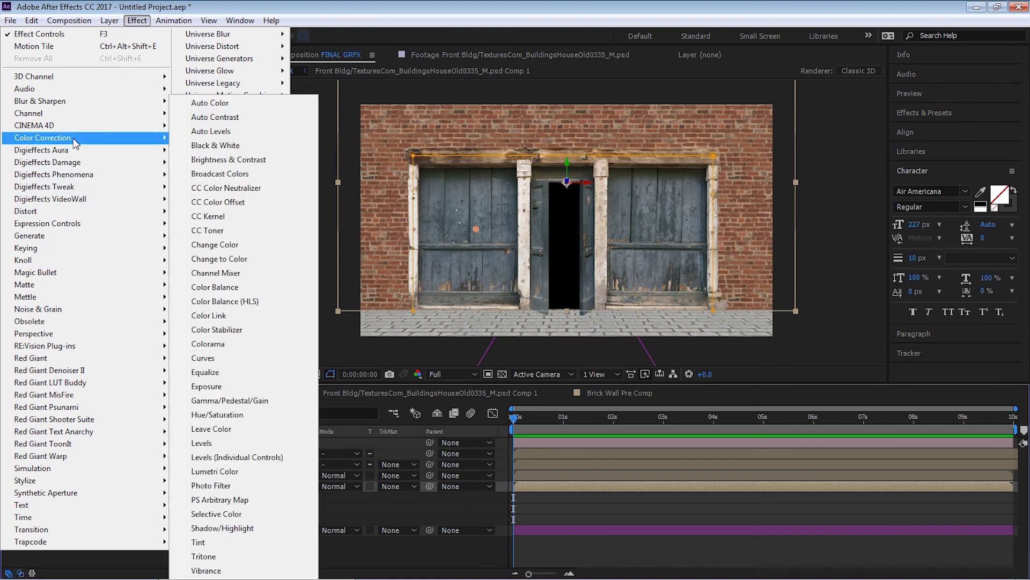
click(217, 415)
drag(107, 198, 96, 198)
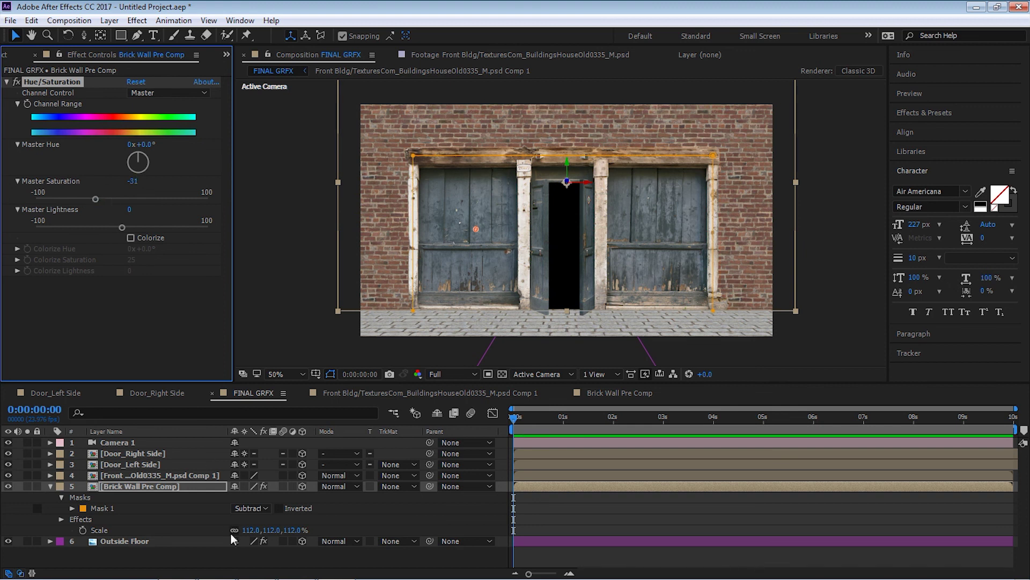
click(230, 558)
click(50, 486)
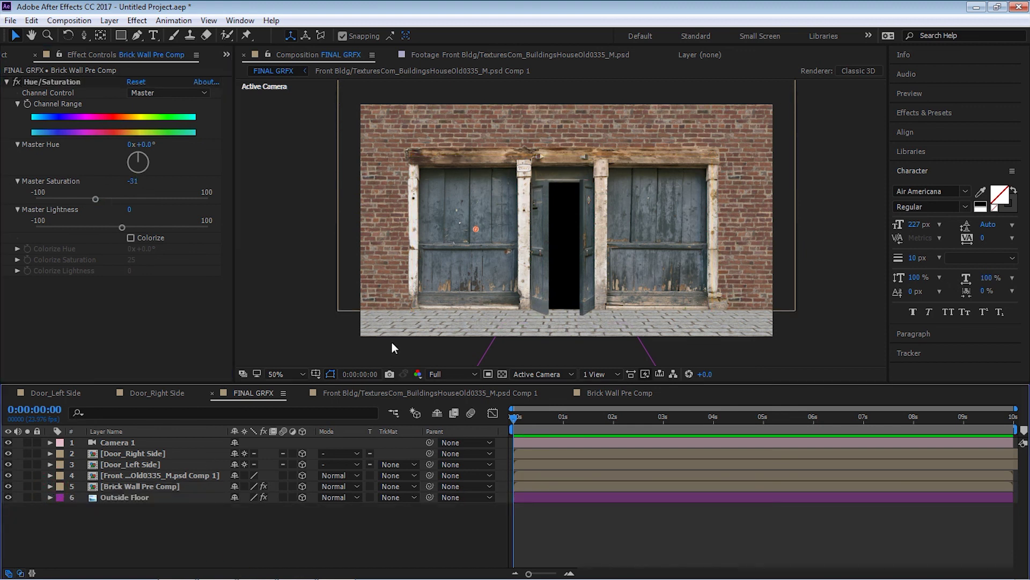
click(226, 56)
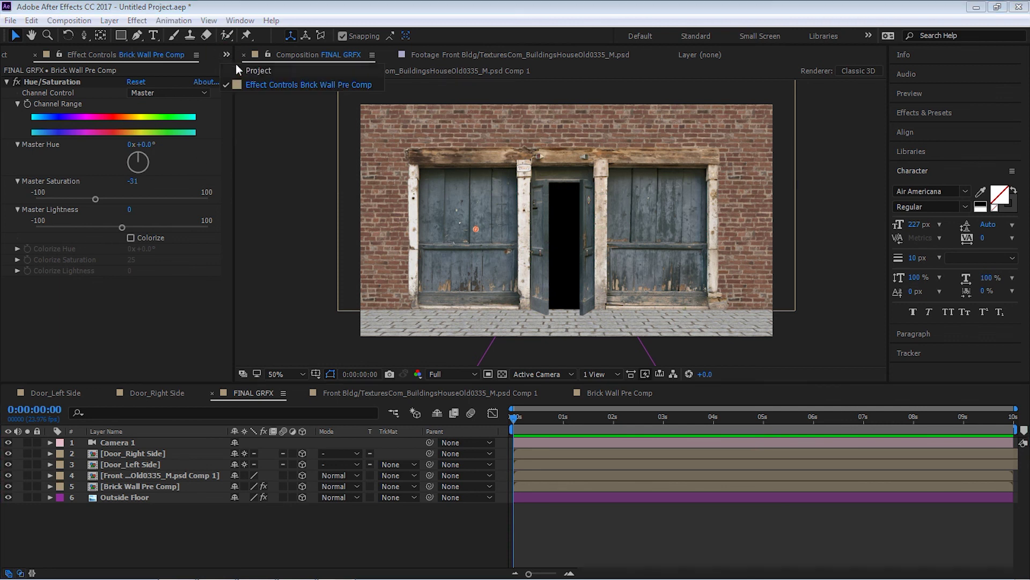
Step: Duplicate the Outside Floor layer and rename the copy 'Inside Floor'
click(234, 64)
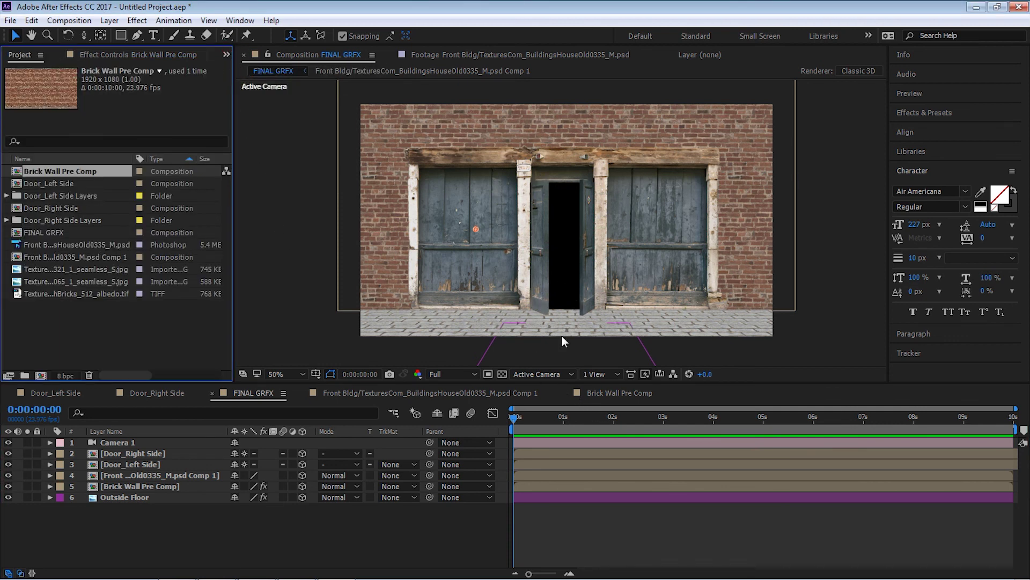
click(78, 271)
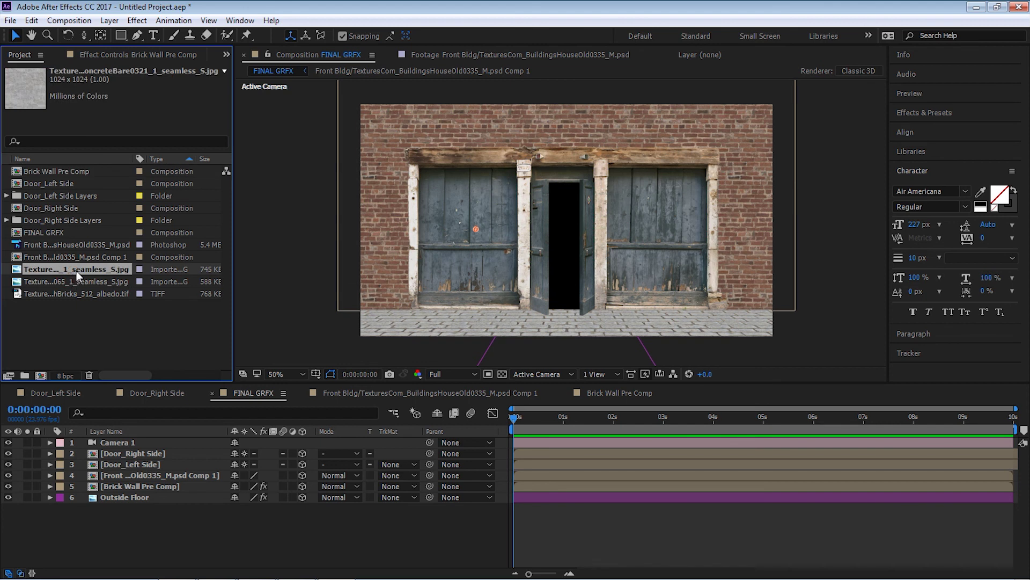
click(129, 497)
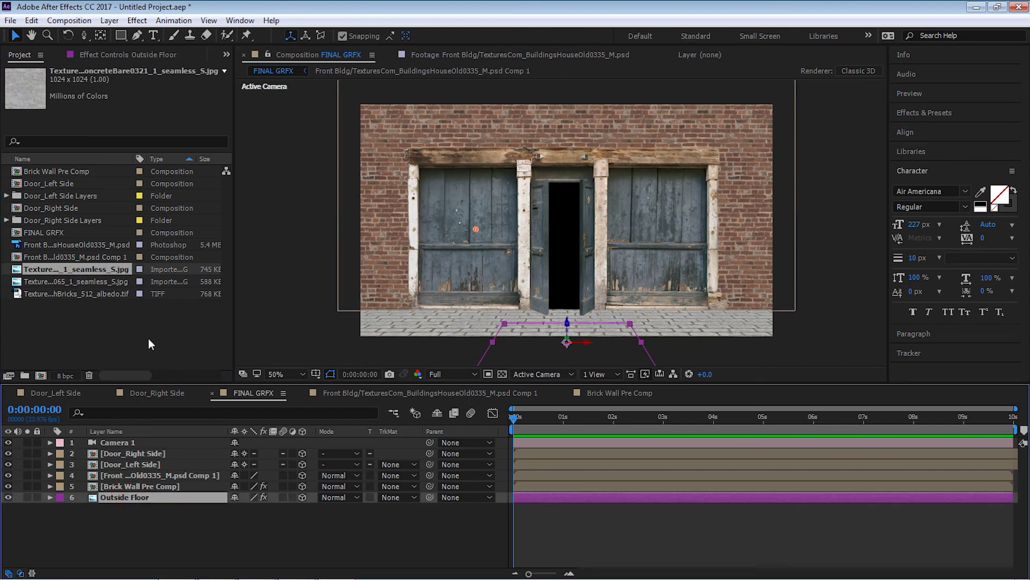
key(ctrl+d)
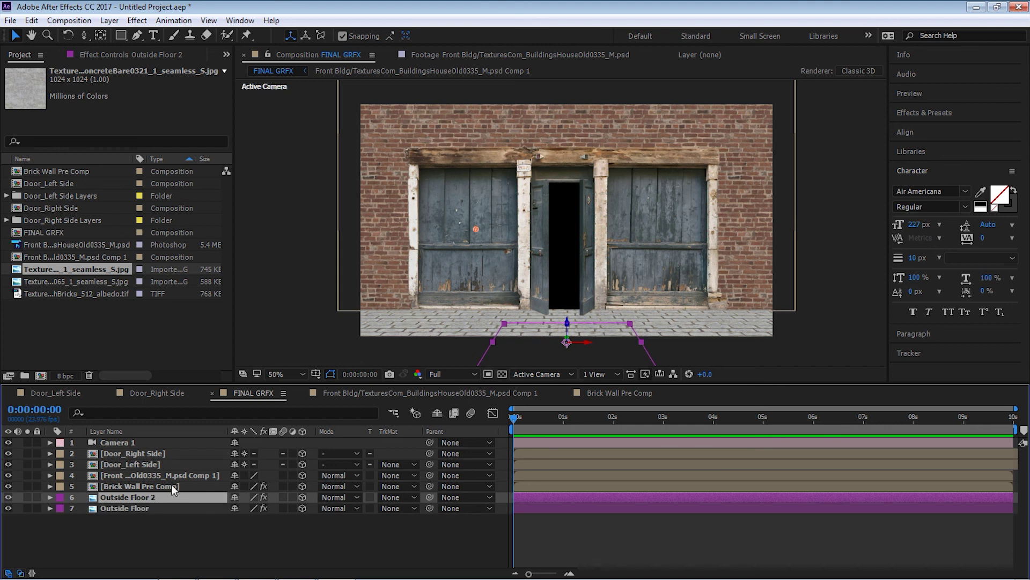
key(Return)
key(Home)
key(Delete)
key(Delete)
key(Delete)
key(Delete)
text(Ins)
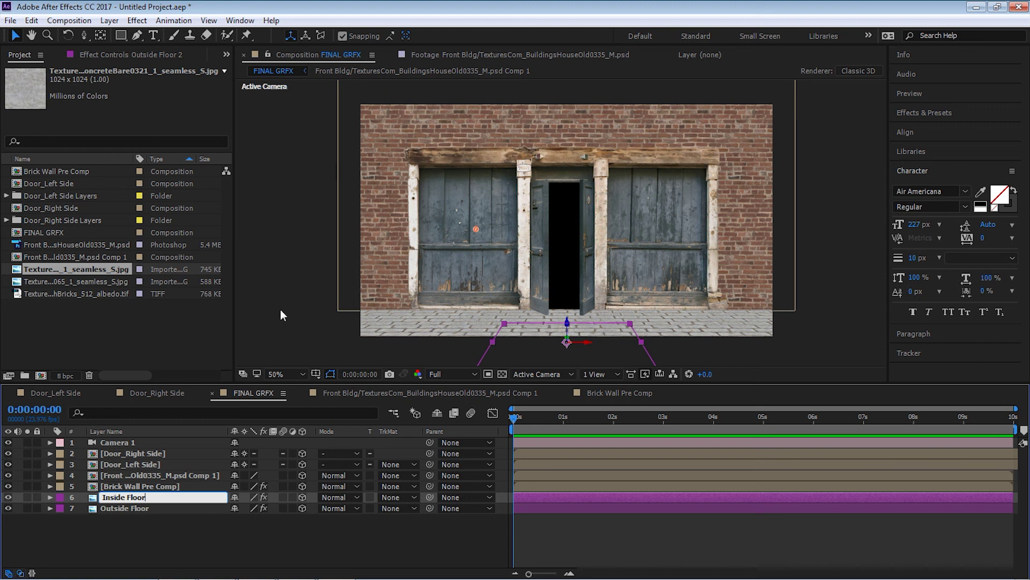
key(Return)
Step: Move Inside Floor below Outside Floor and replace its image with the concrete texture
drag(122, 494, 126, 516)
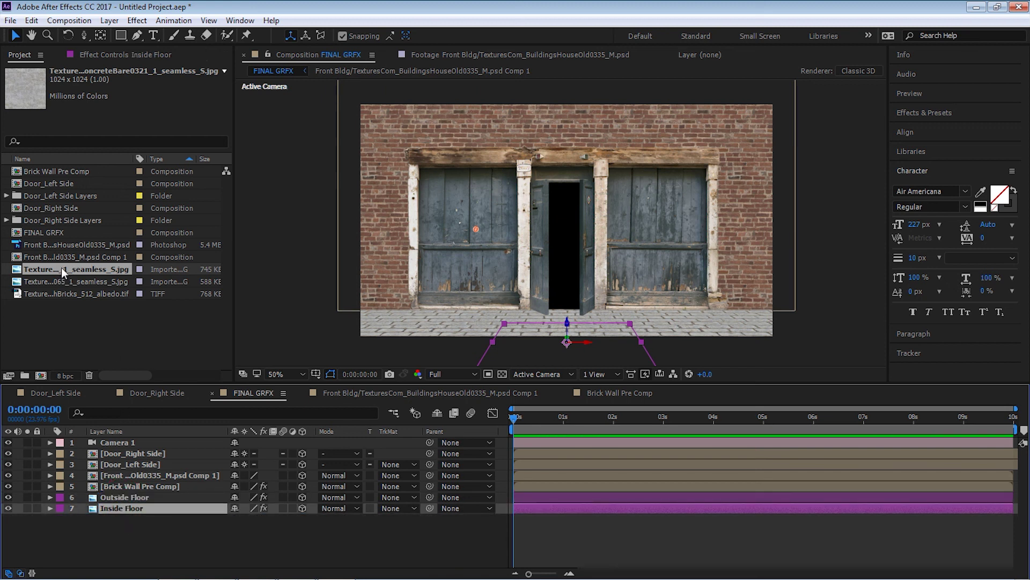
drag(70, 269, 151, 507)
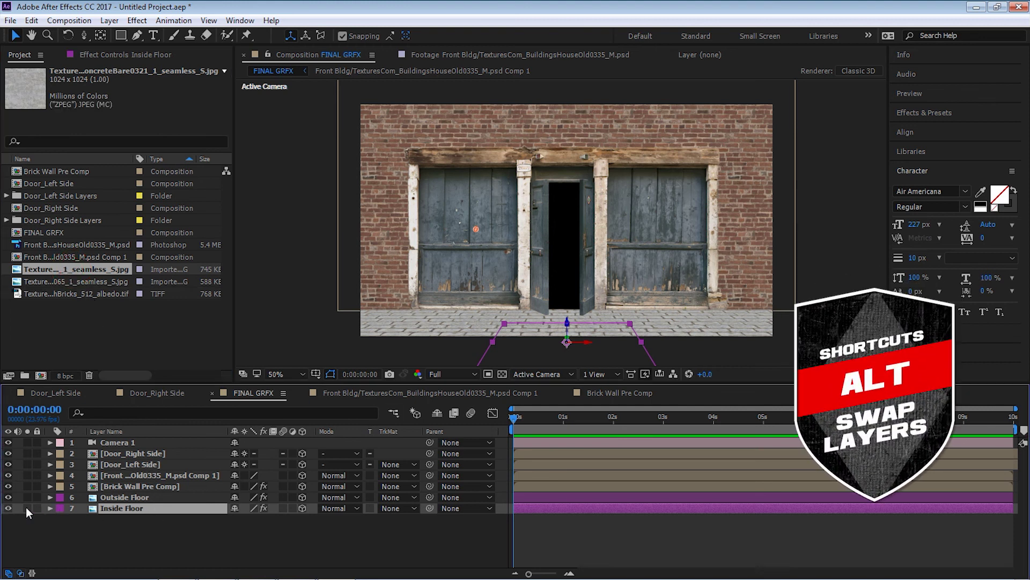
click(112, 498)
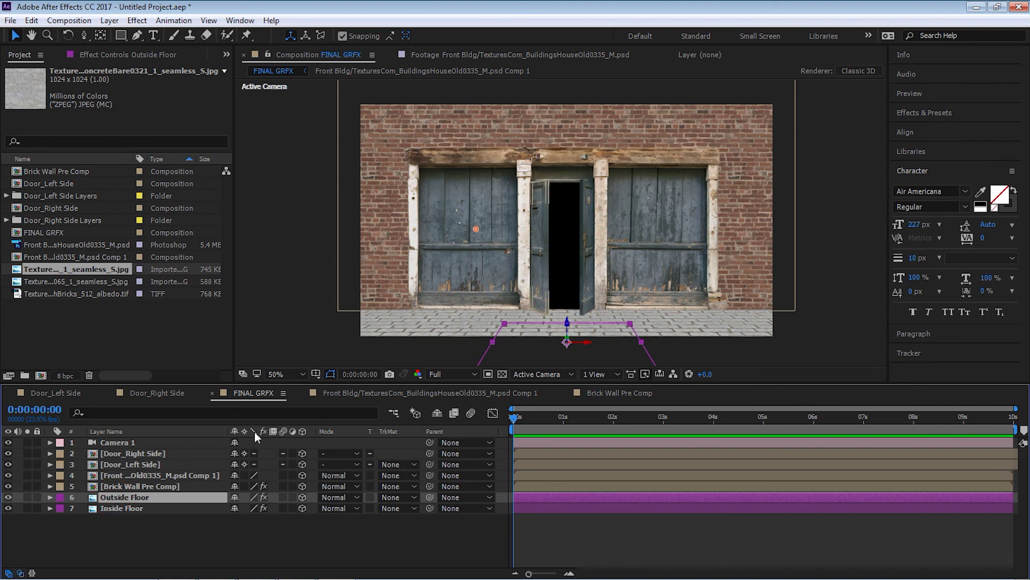
Step: In Top view, slide the Inside Floor layer up beyond the cobblestone floor
click(550, 374)
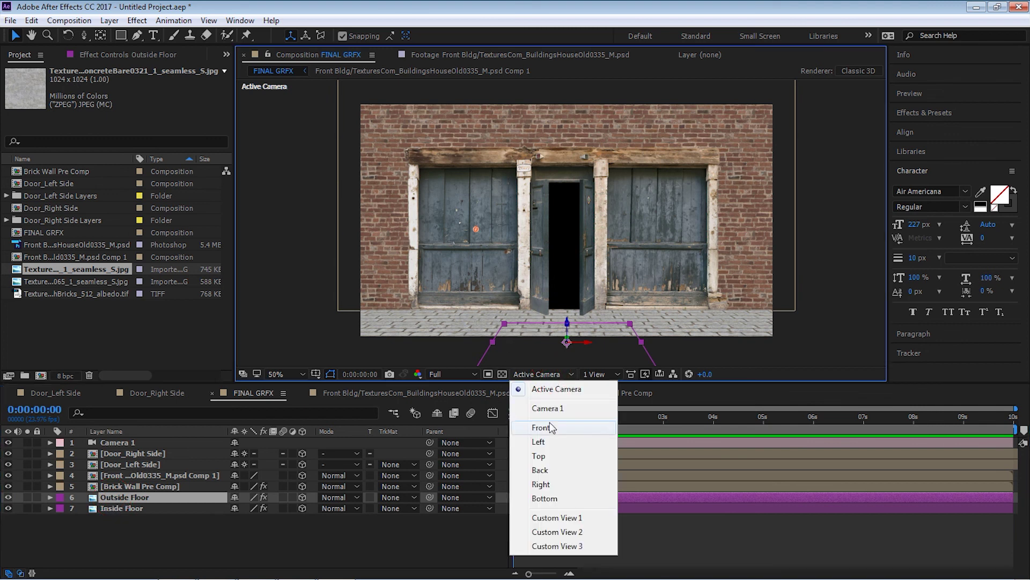
click(550, 451)
key(comma)
key(c)
scroll(602, 260, down, 5)
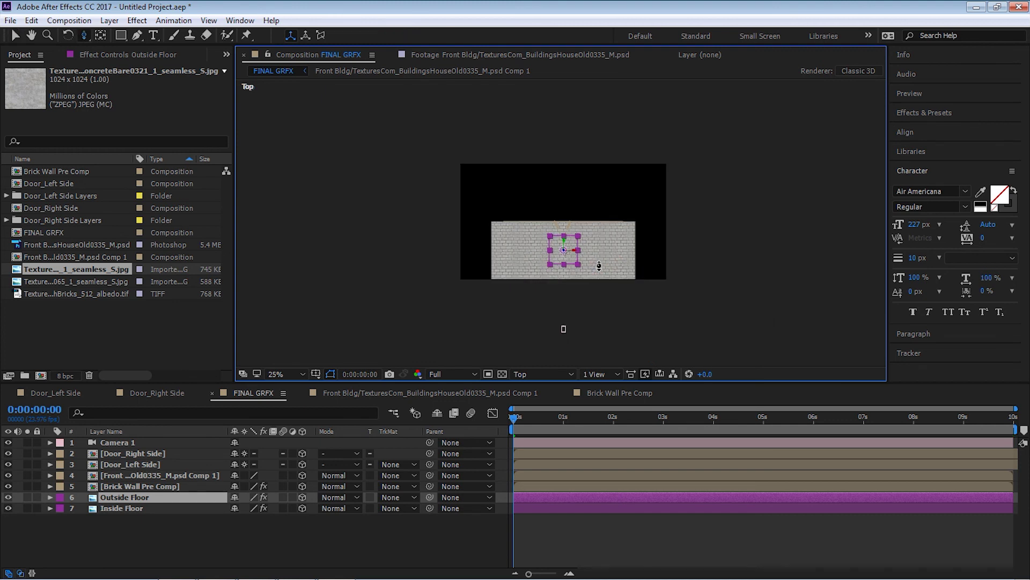
click(134, 508)
key(v)
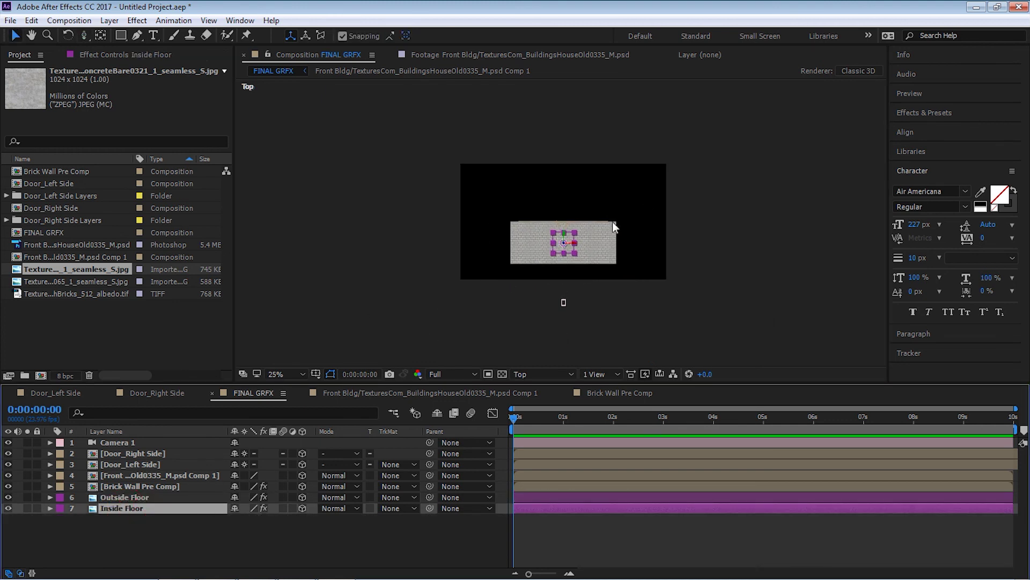
key(period)
key(period)
key(grave)
key(period)
key(period)
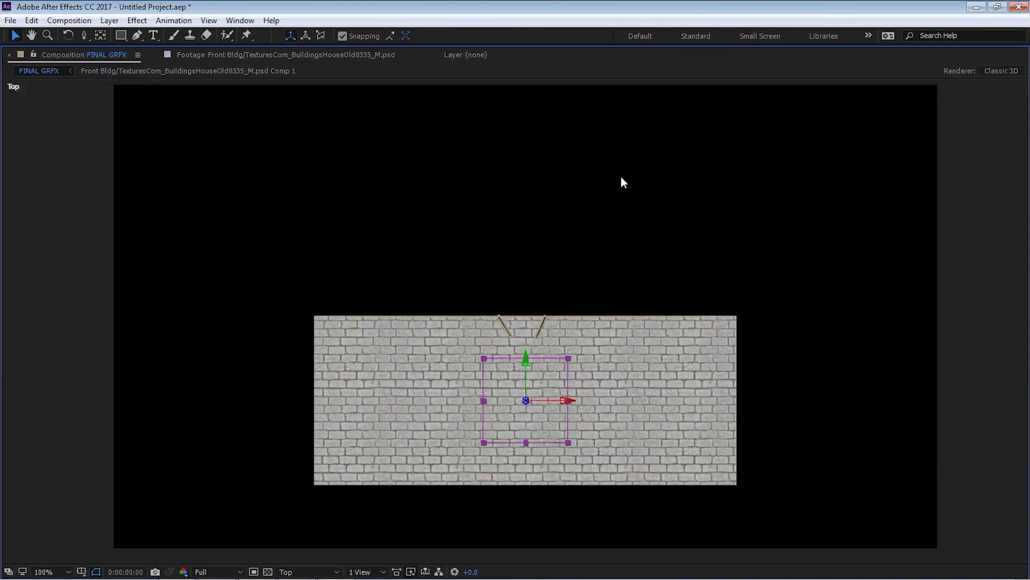
mouse_move(526, 355)
mouse_down()
mouse_move(527, 331)
mouse_move(529, 340)
mouse_up()
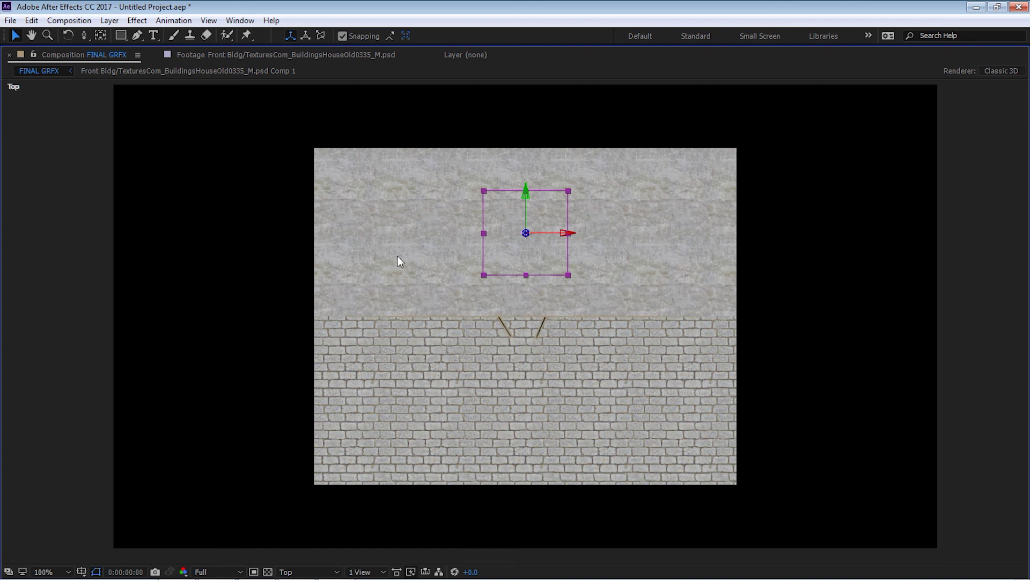
key(grave)
Step: Turn on Motion Tile's Mirror Edges for Inside Floor, set Output Height to 300, and push it back
click(114, 55)
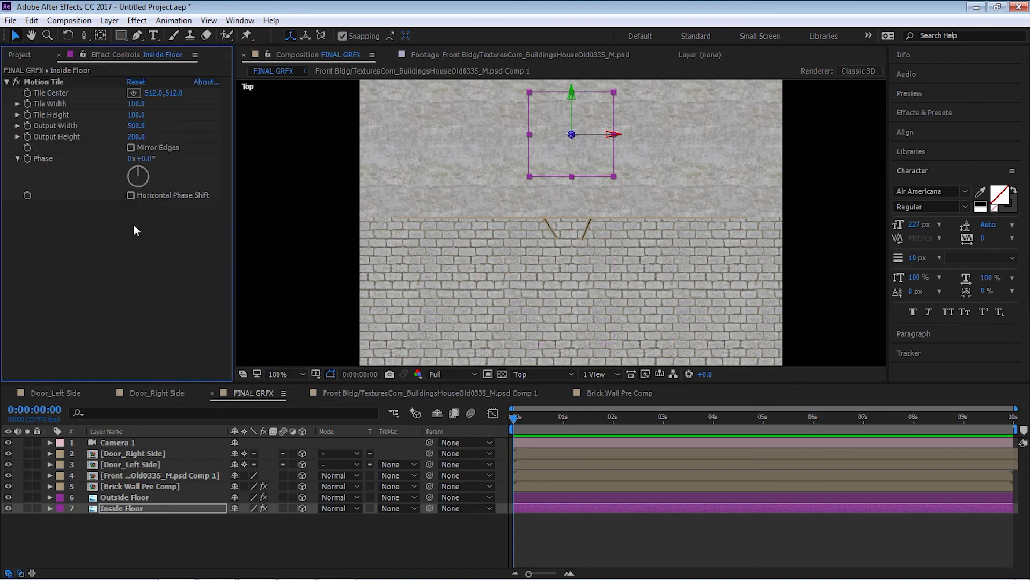
click(130, 148)
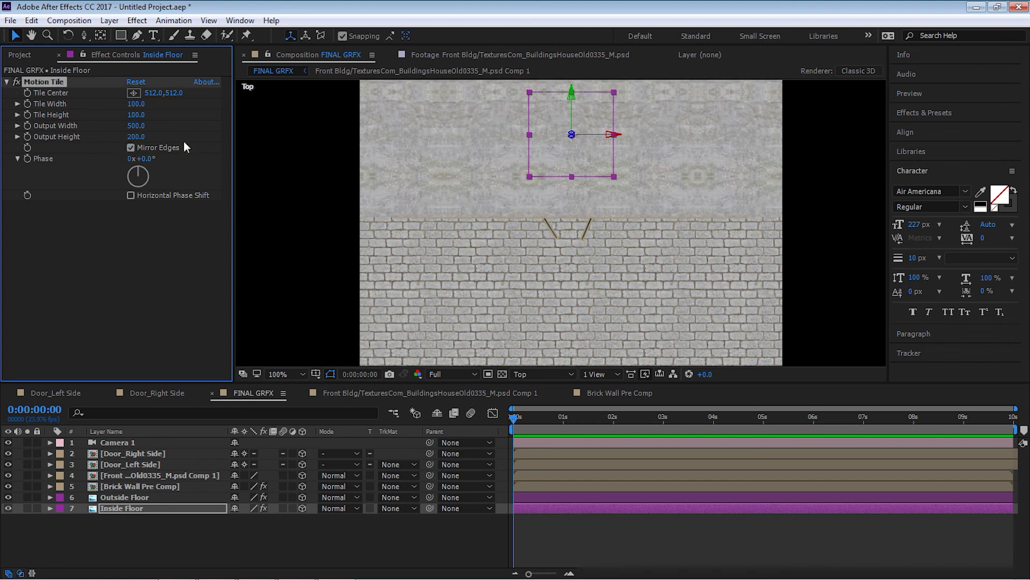
click(137, 136)
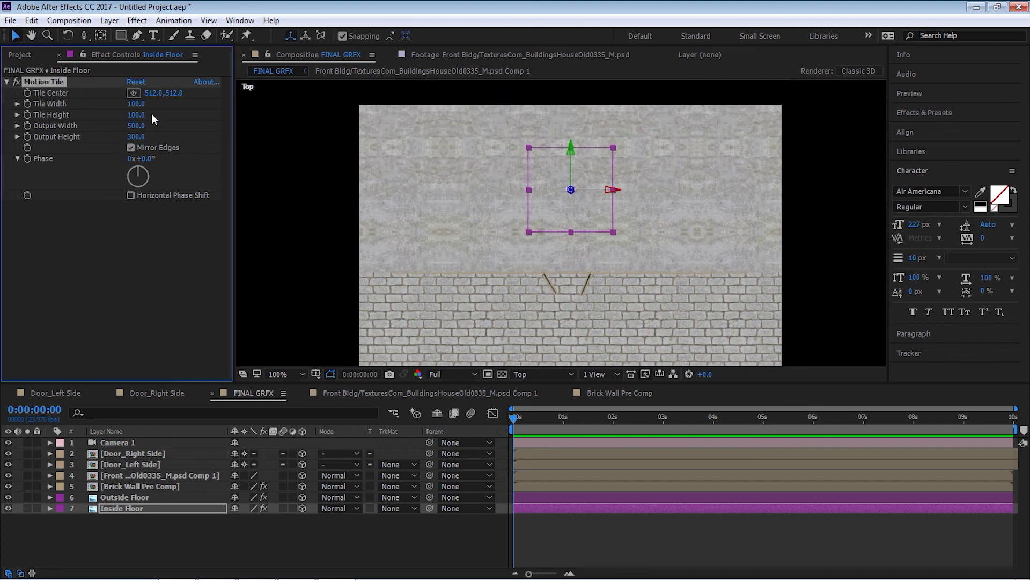
key(grave)
drag(525, 244, 526, 246)
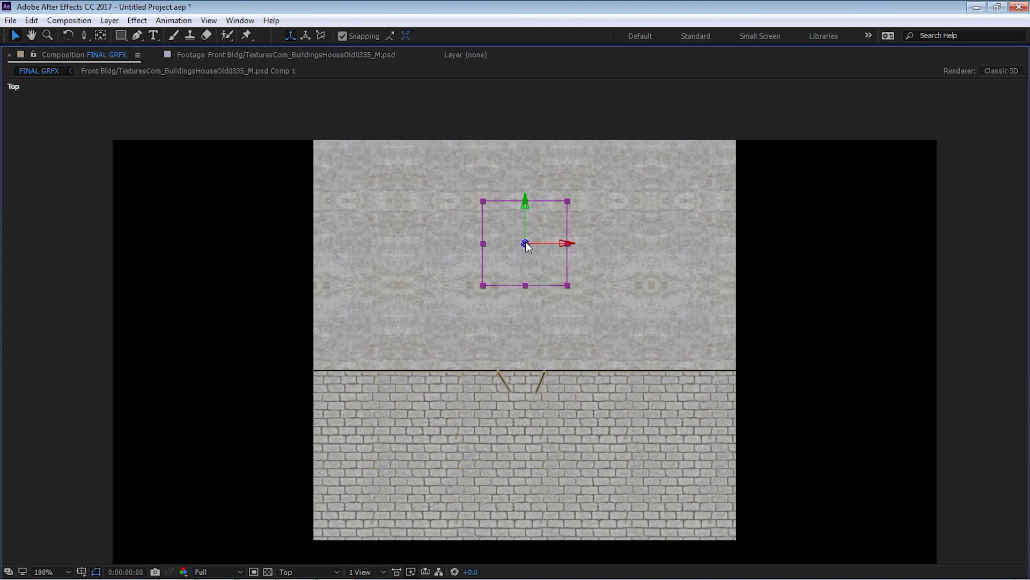
Step: Pan the top view to frame both floors and select Brick Wall Pre Comp
key(c)
drag(582, 306, 582, 356)
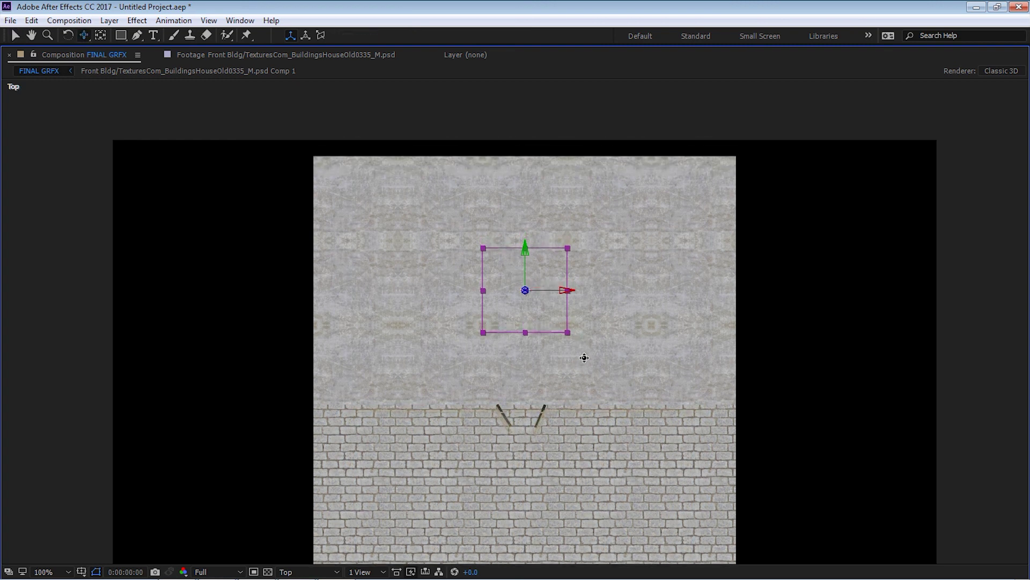
key(grave)
click(141, 486)
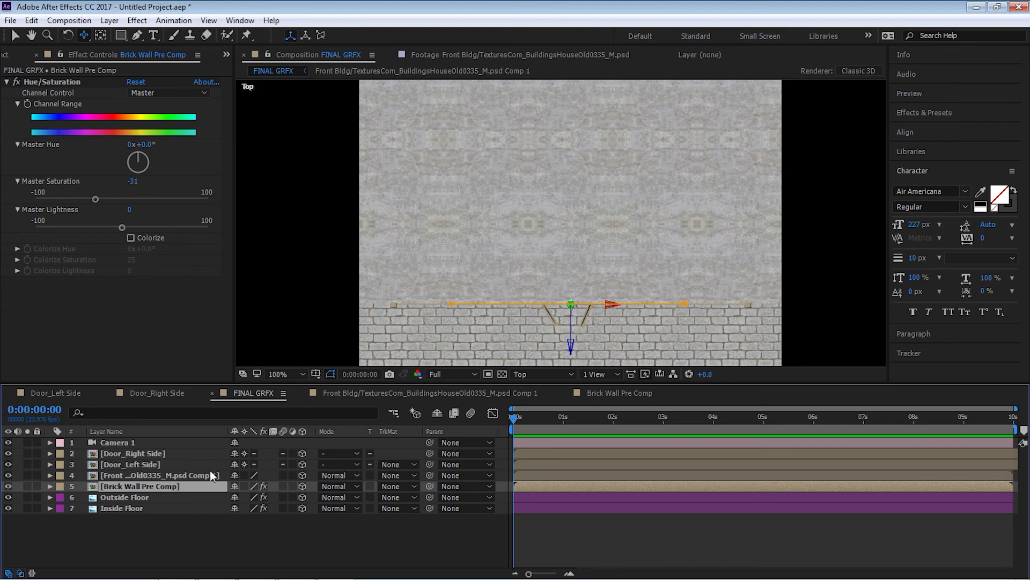
Step: Duplicate Brick Wall Pre Comp, rename the copy 'Inside Brick Wall Pre Comp' and move it to the bottom
key(ctrl+d)
key(Return)
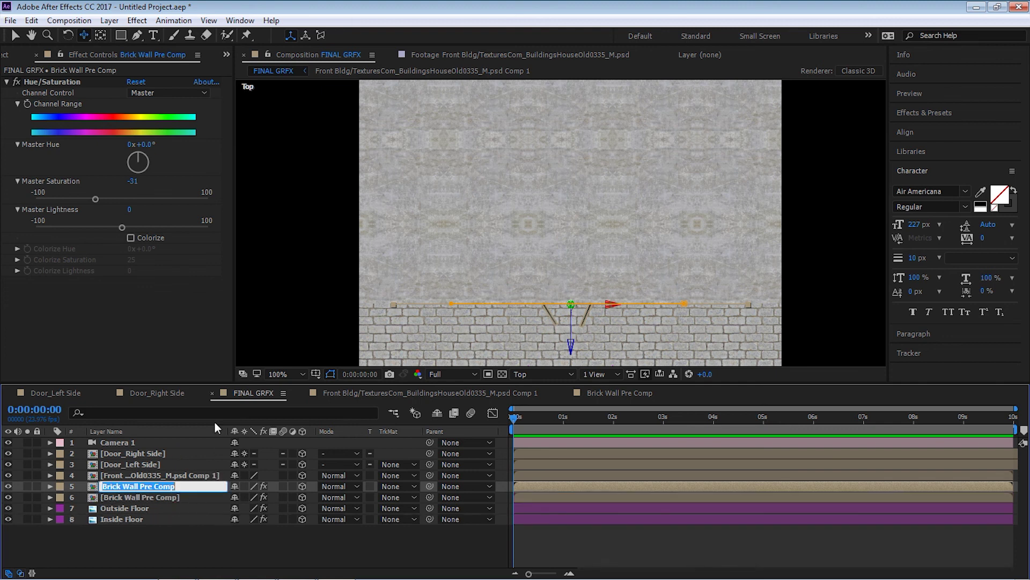
click(106, 487)
text(Inside)
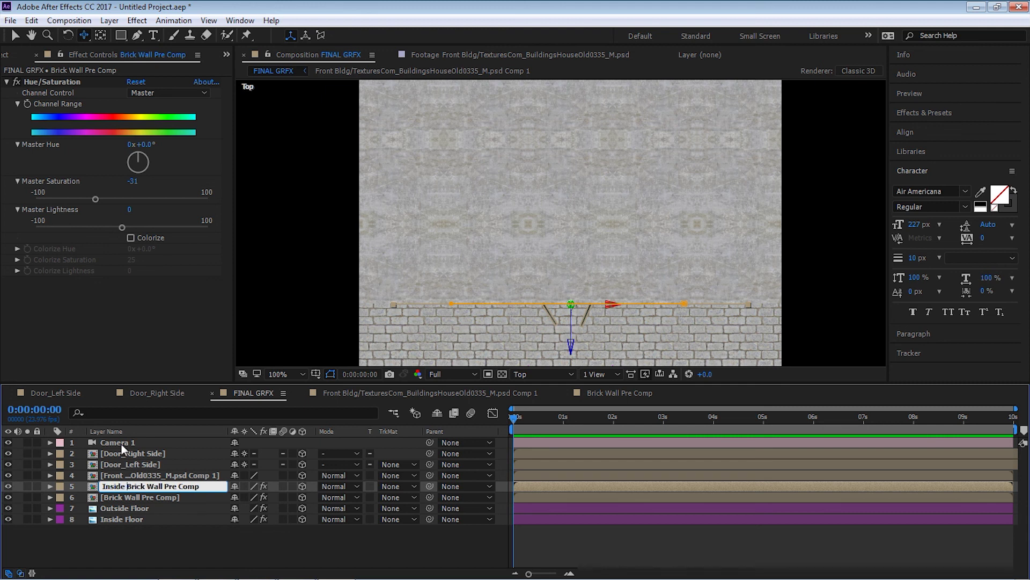
key(Return)
key(ctrl+bracketleft)
key(ctrl+bracketleft)
key(ctrl+bracketleft)
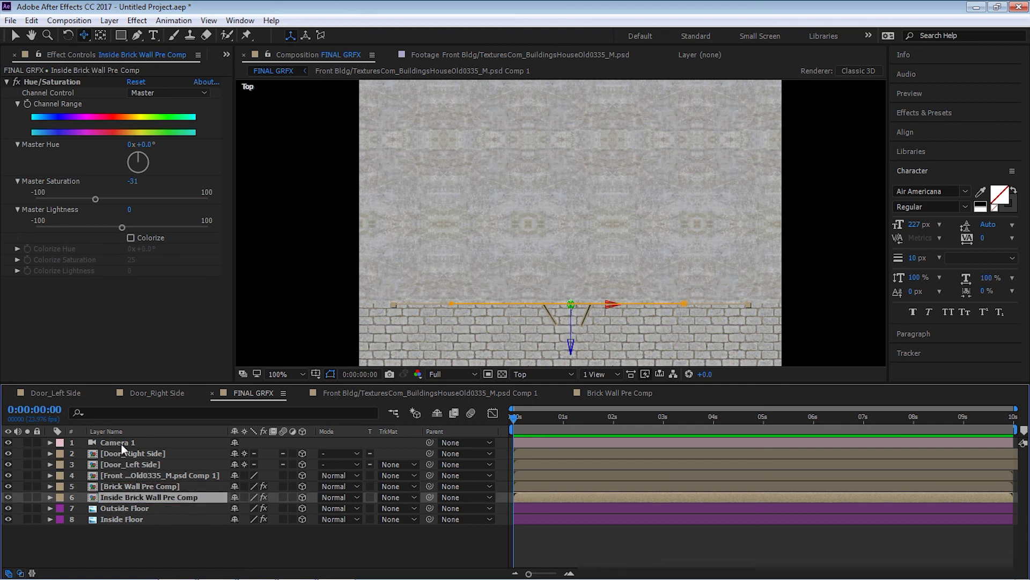
Step: Select Inside Floor and Inside Brick Wall Pre Comp to change their label colour
click(112, 509)
shift+click(112, 519)
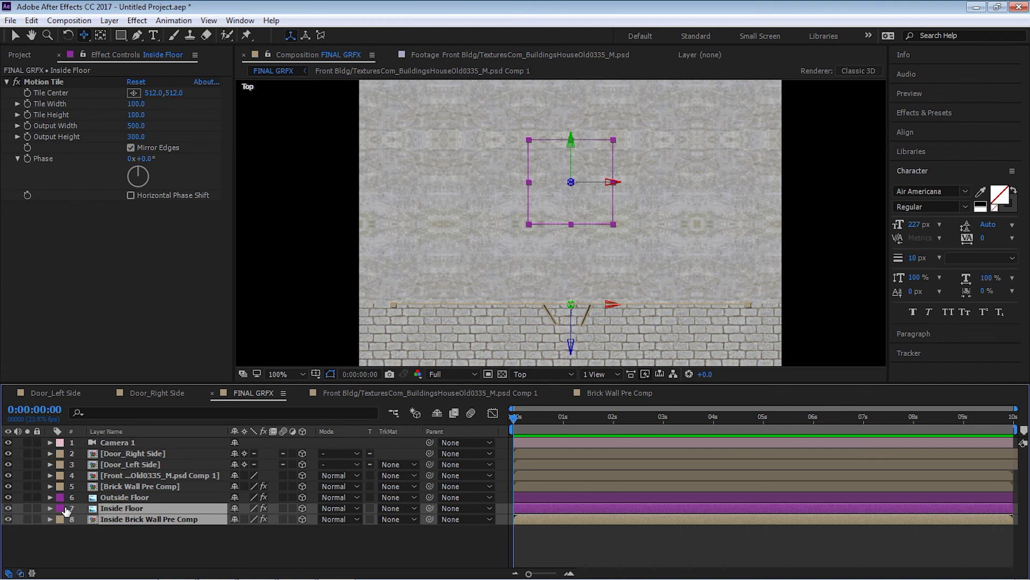
click(59, 508)
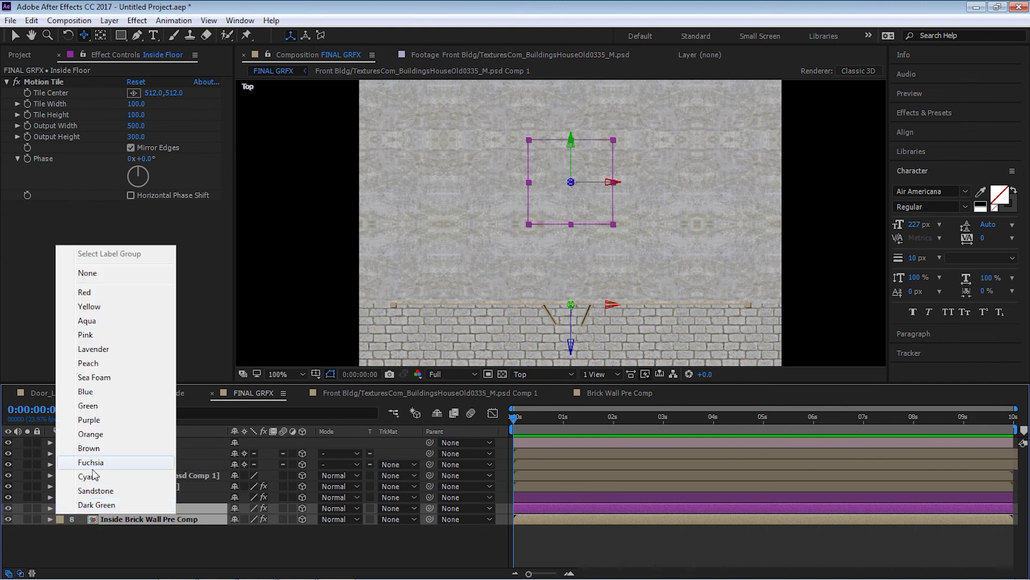
Step: Label the two inside layers Orange and the facade layers 2–6 Blue
click(91, 434)
click(114, 496)
shift+click(129, 488)
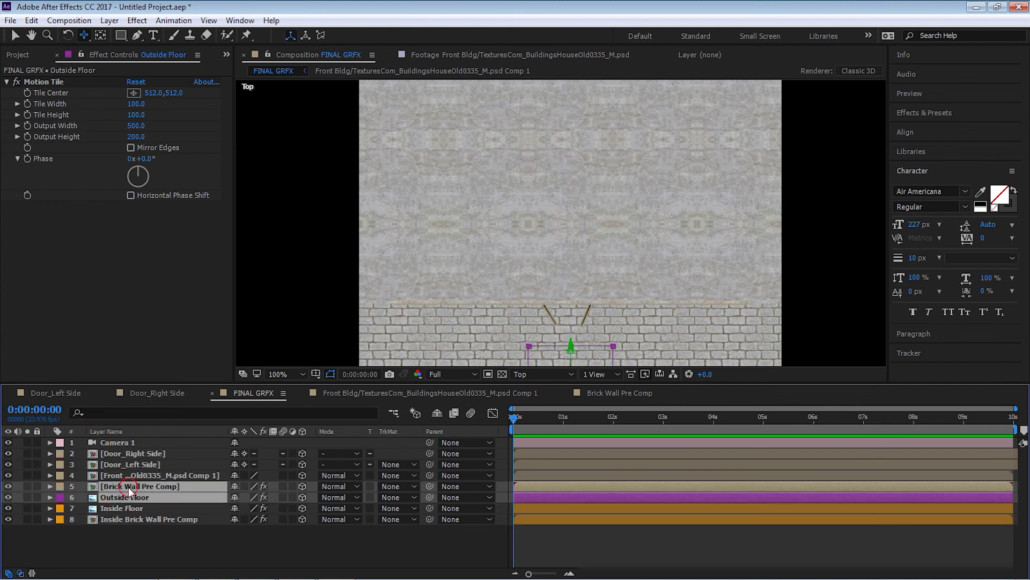
shift+click(126, 463)
shift+click(124, 453)
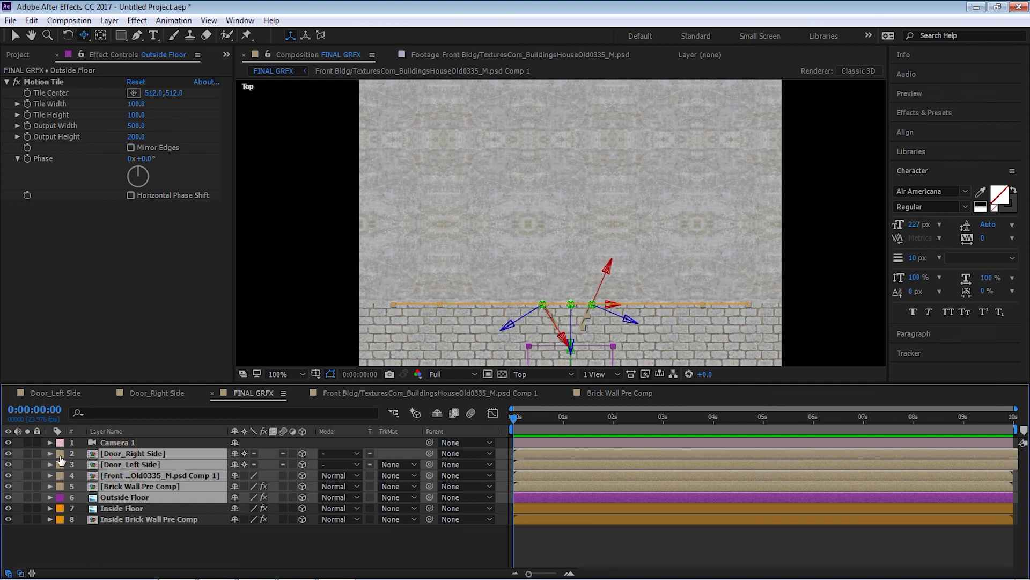
click(59, 453)
click(80, 337)
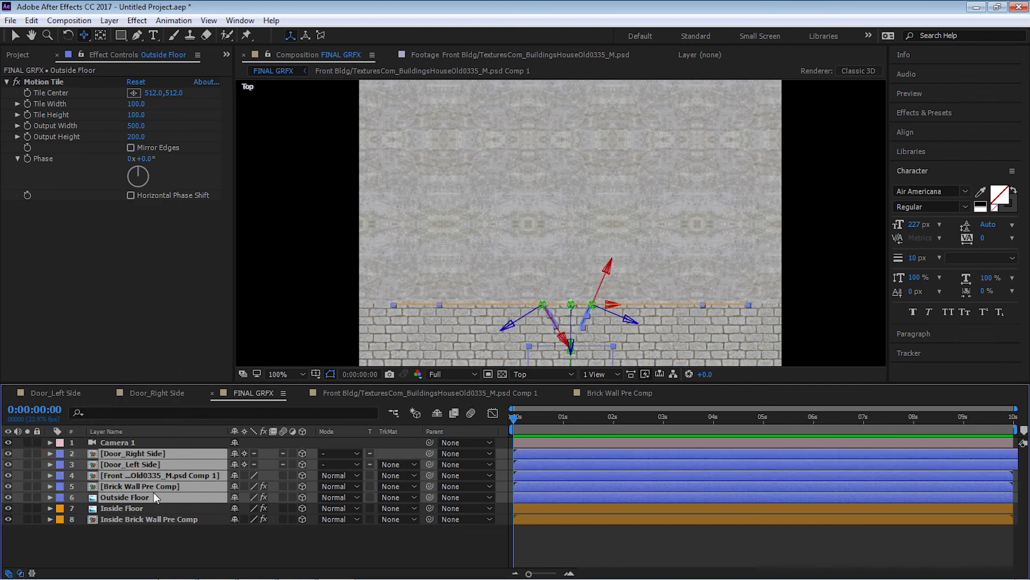
key(ctrl+shift+a)
Step: Move Inside Brick Wall Pre Comp to the concrete floor's far edge in Top view
click(118, 508)
click(124, 518)
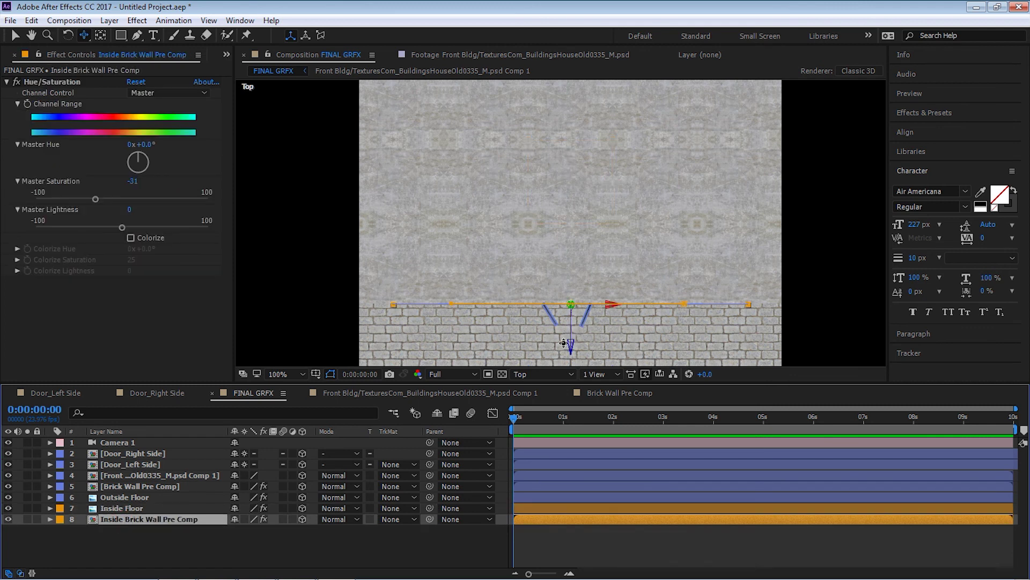
key(m)
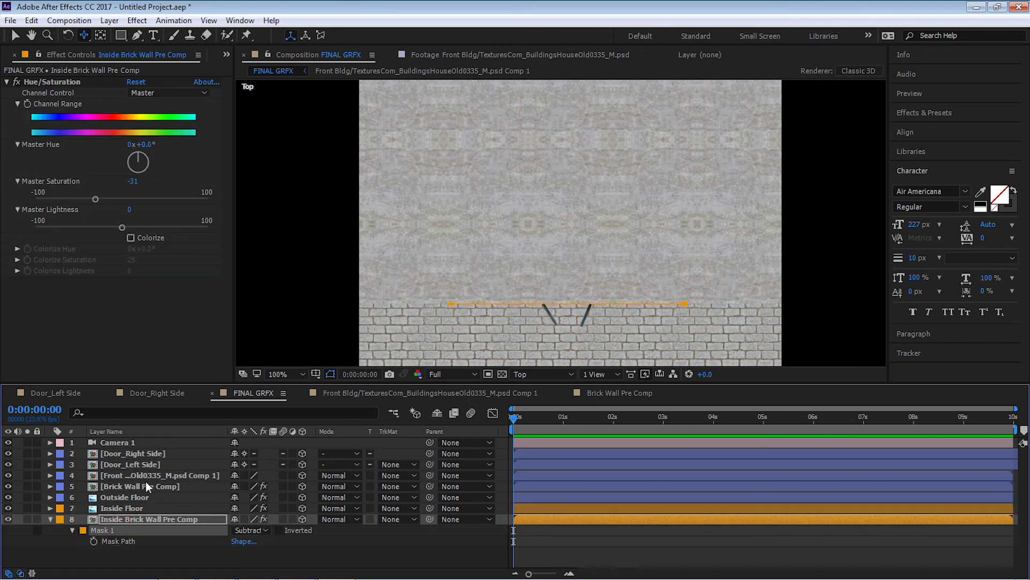
key(m)
key(h)
drag(571, 350, 587, 289)
key(v)
drag(560, 199, 559, 192)
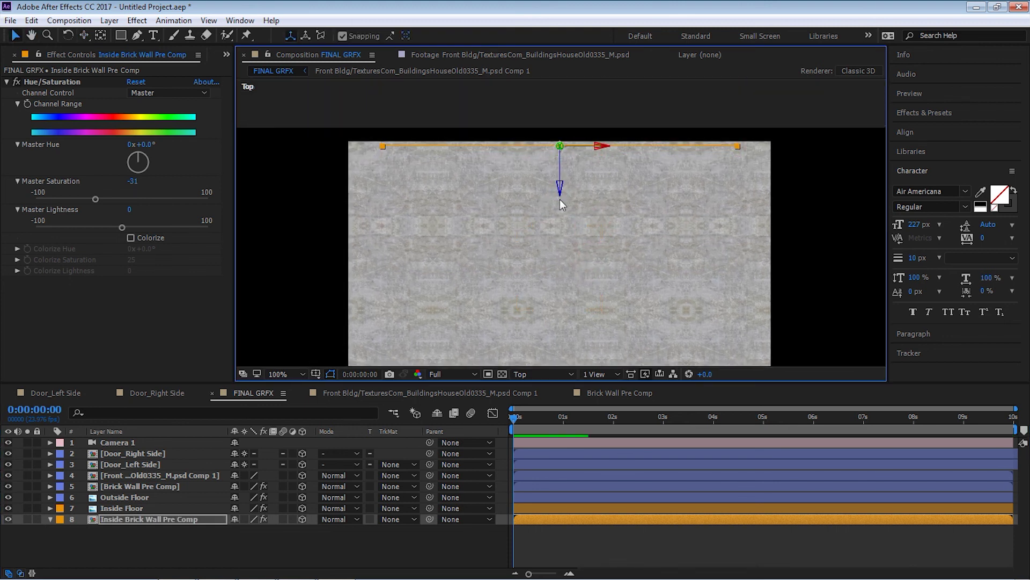
click(542, 374)
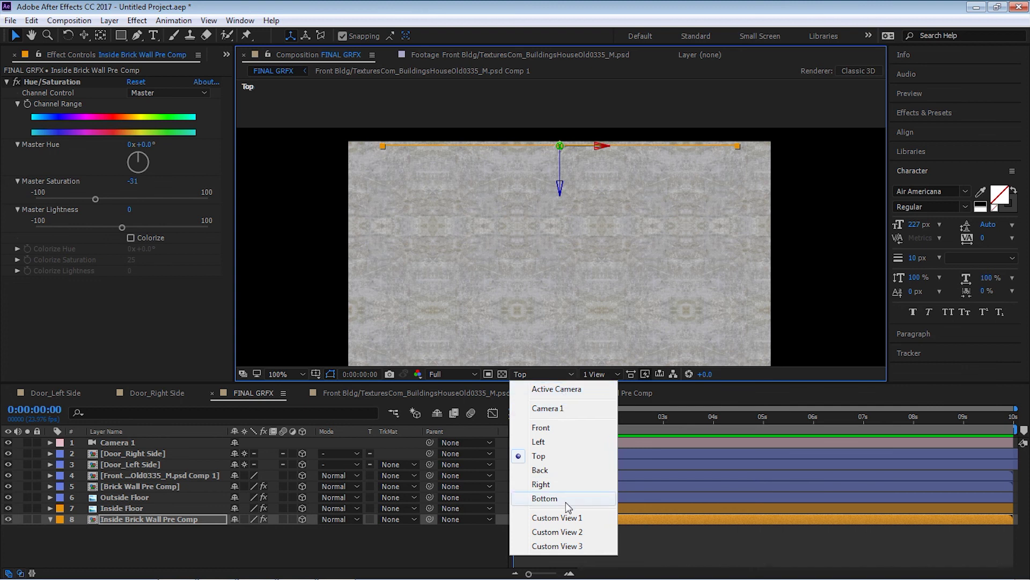
Step: Switch to Custom View 1, dolly back and orbit to see the facade, doors and floors in perspective
click(557, 517)
key(c)
drag(570, 269, 854, 230)
key(c)
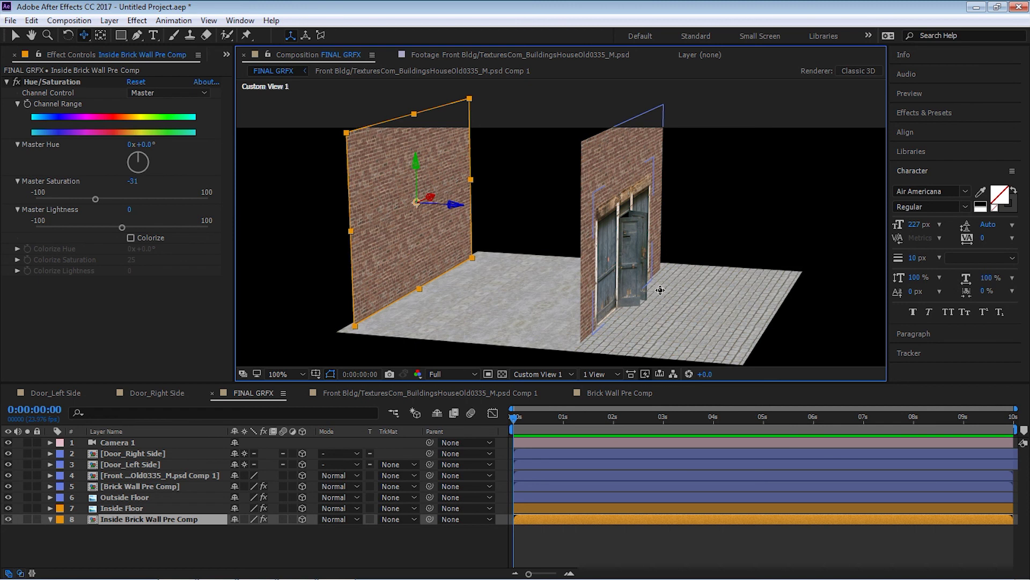
drag(648, 309, 440, 275)
Step: Bring the Project panel forward and browse the desk, lamp, plant and chair images for import
click(226, 55)
click(257, 70)
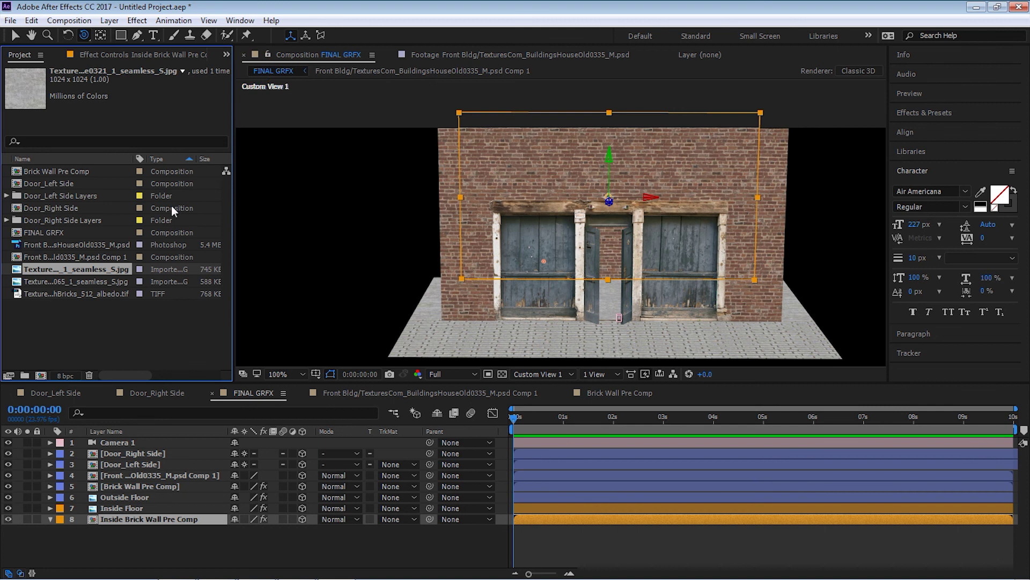
double_click(117, 337)
drag(854, 160, 796, 331)
click(729, 292)
click(581, 305)
click(382, 371)
drag(854, 300, 846, 156)
click(552, 195)
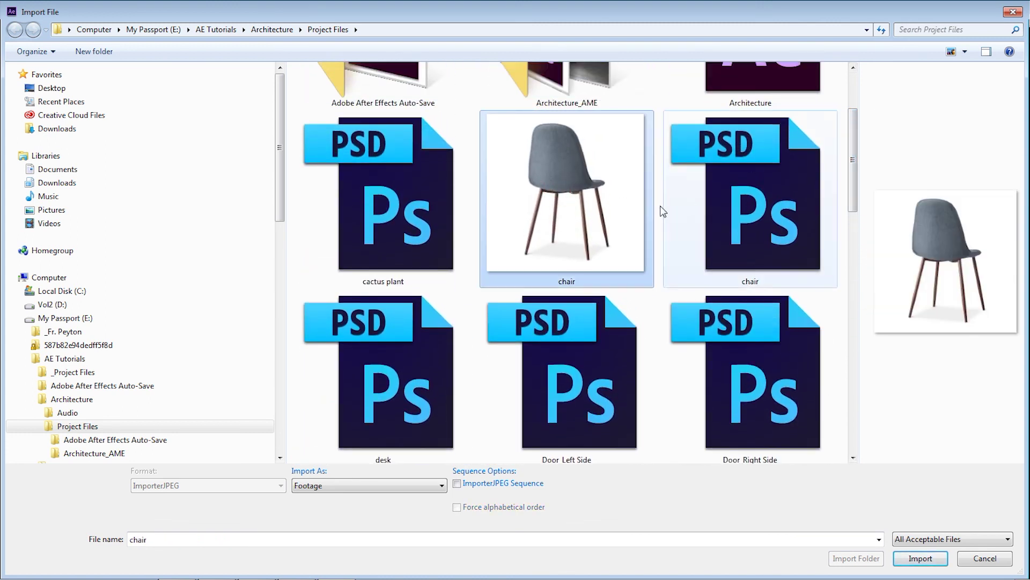
mouse_move(854, 194)
mouse_down()
mouse_move(850, 165)
mouse_move(853, 191)
mouse_up()
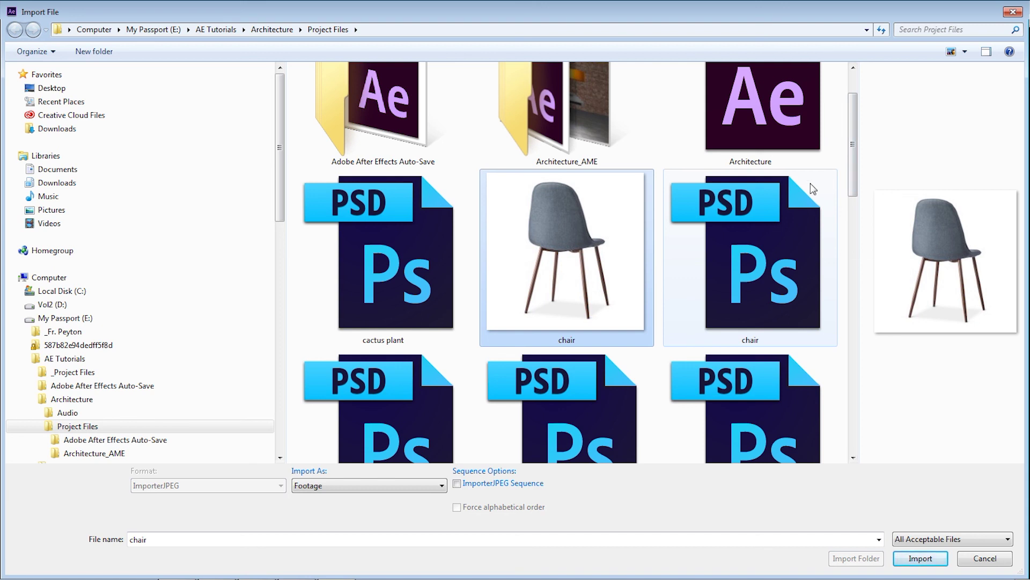
drag(852, 172, 849, 197)
Step: Import the cactus plant PSD as Footage using only its Plant layer
click(424, 215)
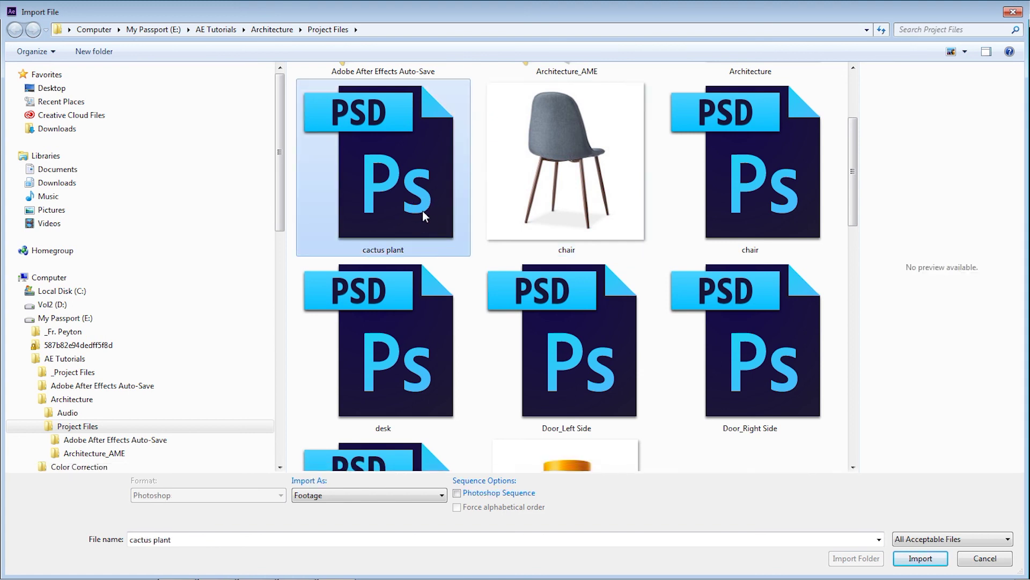
click(921, 558)
click(511, 231)
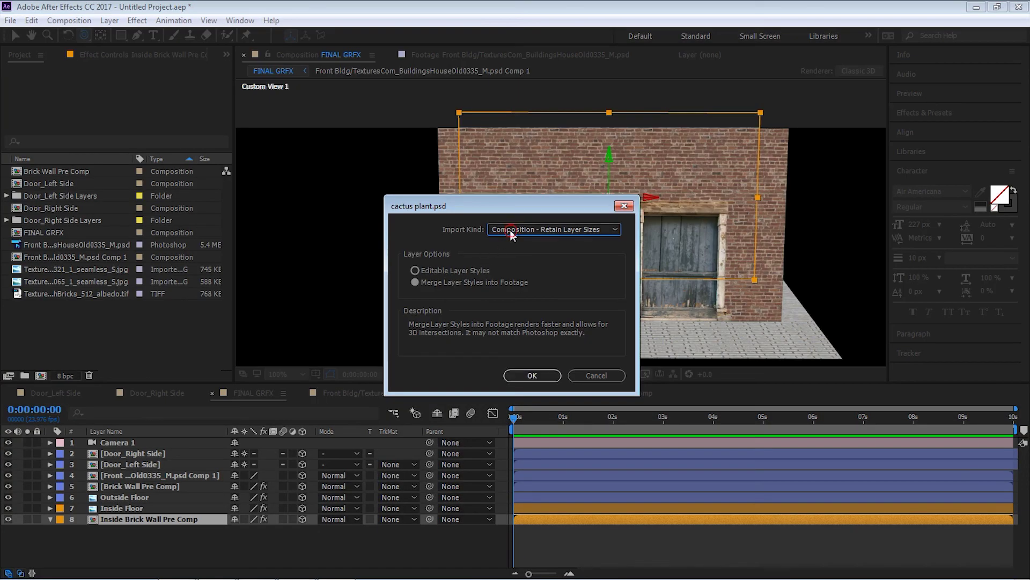
click(518, 240)
click(446, 282)
click(517, 282)
click(524, 294)
click(531, 375)
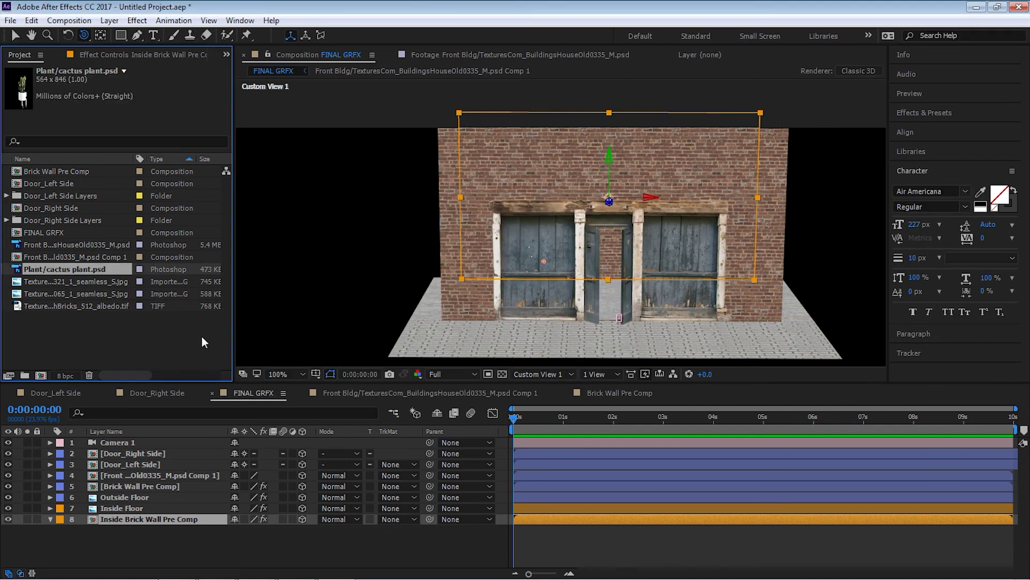
Step: Import the chair PSD as footage using only its Chair layer
key(ctrl+i)
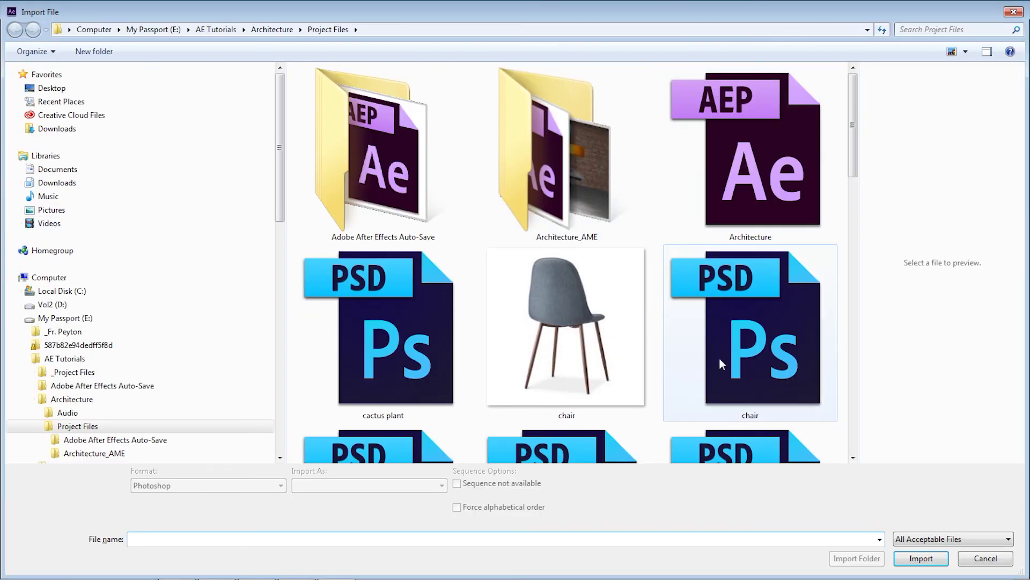
click(719, 359)
click(921, 558)
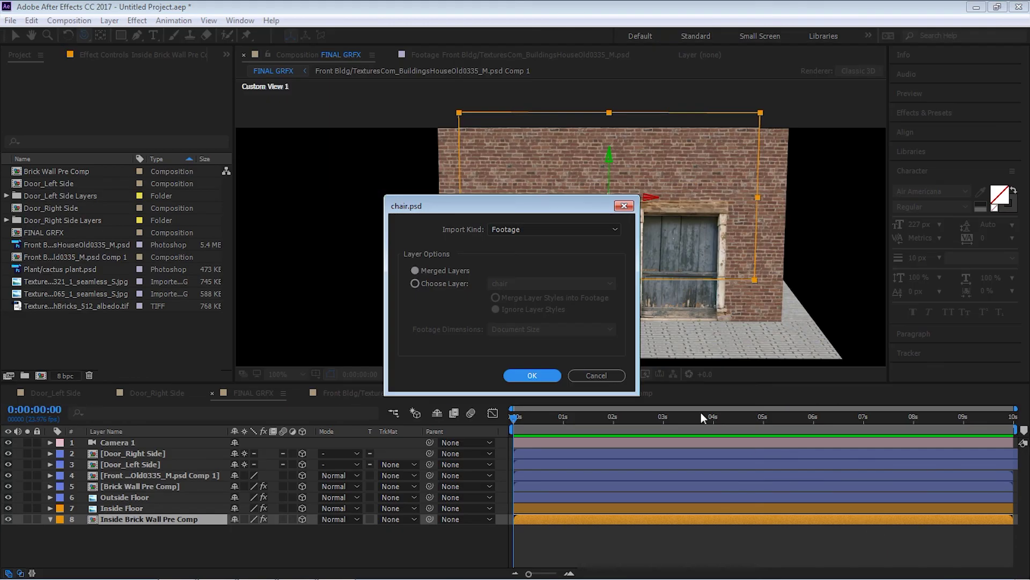
click(446, 283)
click(531, 283)
click(518, 294)
click(523, 374)
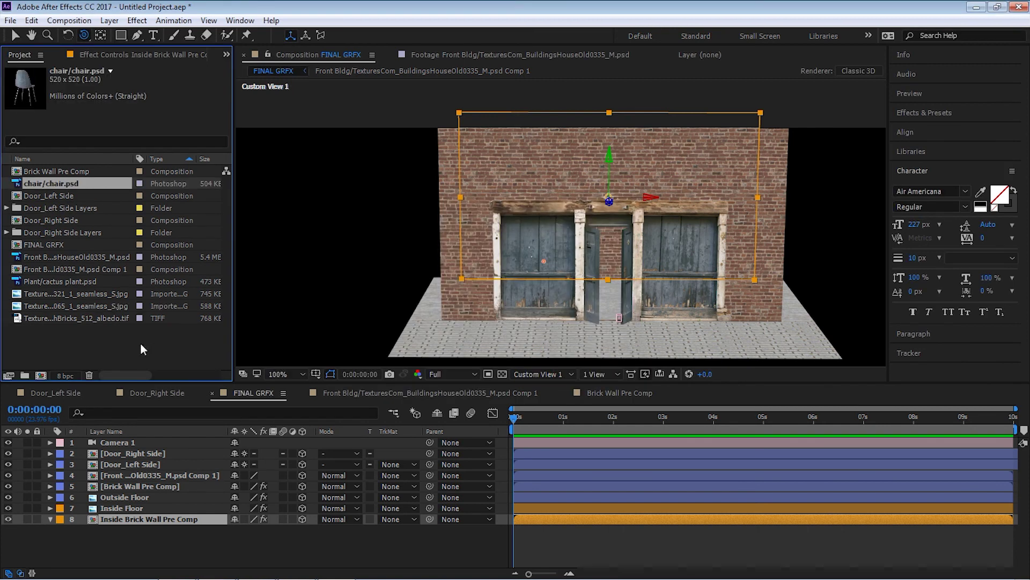
Step: Import the lamp PSD as single-layer footage
key(ctrl+i)
drag(860, 173, 862, 302)
click(453, 280)
click(920, 559)
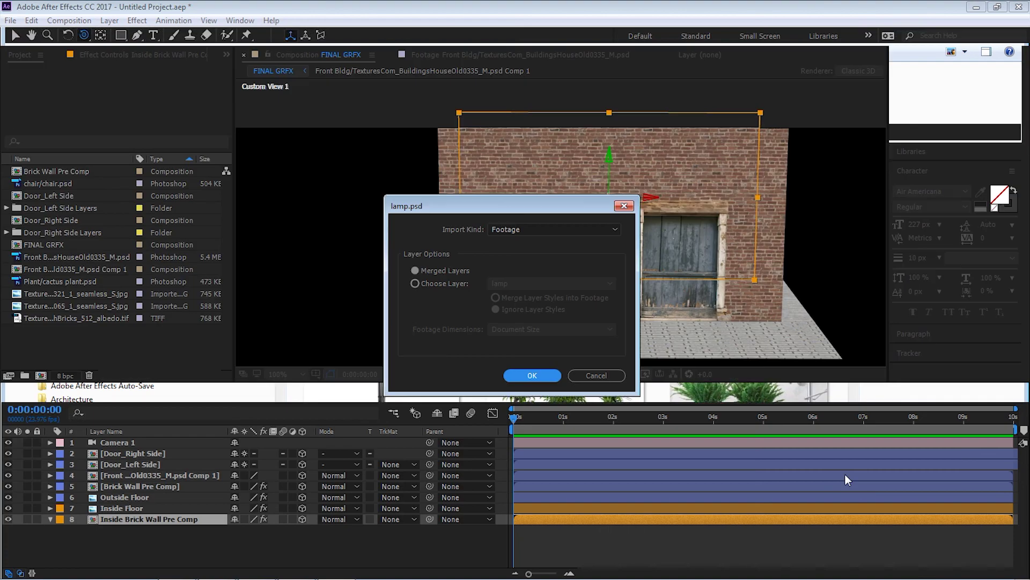
click(446, 283)
click(532, 375)
Step: Import the desk PSD as single-layer footage
key(ctrl+i)
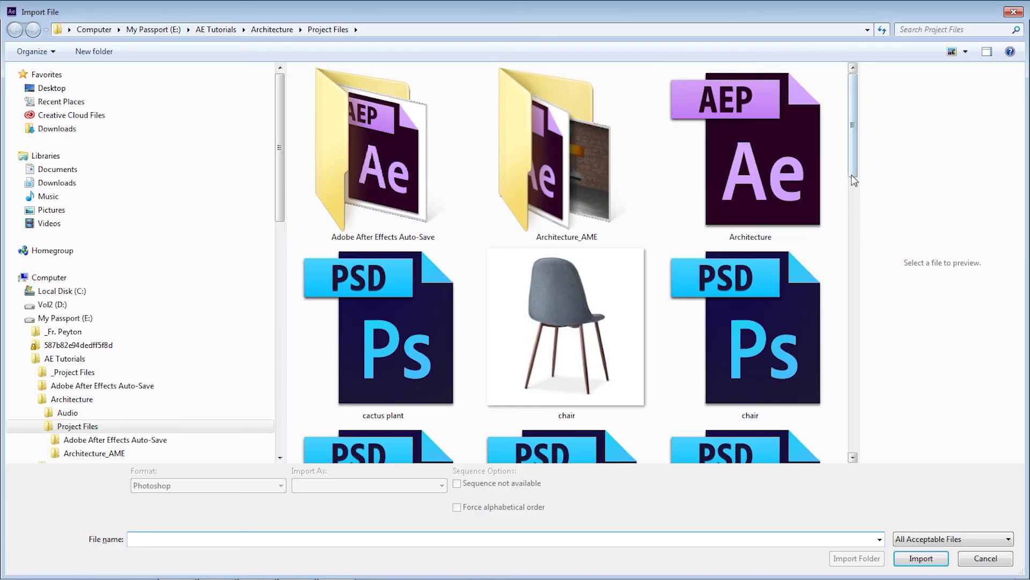
scroll(845, 372, down, 8)
scroll(844, 371, down, 3)
scroll(840, 419, up, 7)
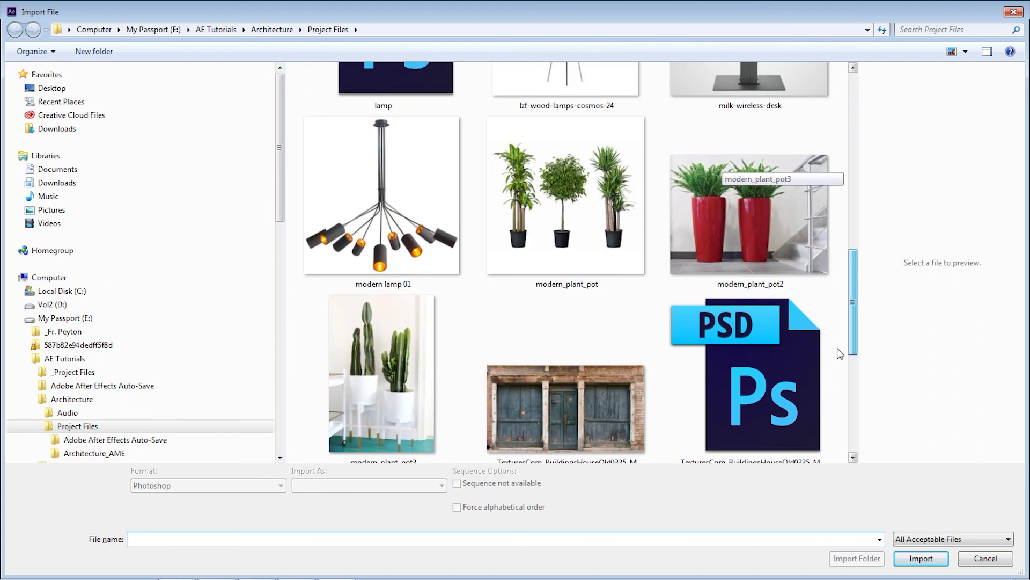
scroll(832, 279, up, 2)
scroll(832, 268, down, 2)
scroll(830, 257, up, 4)
scroll(830, 250, up, 4)
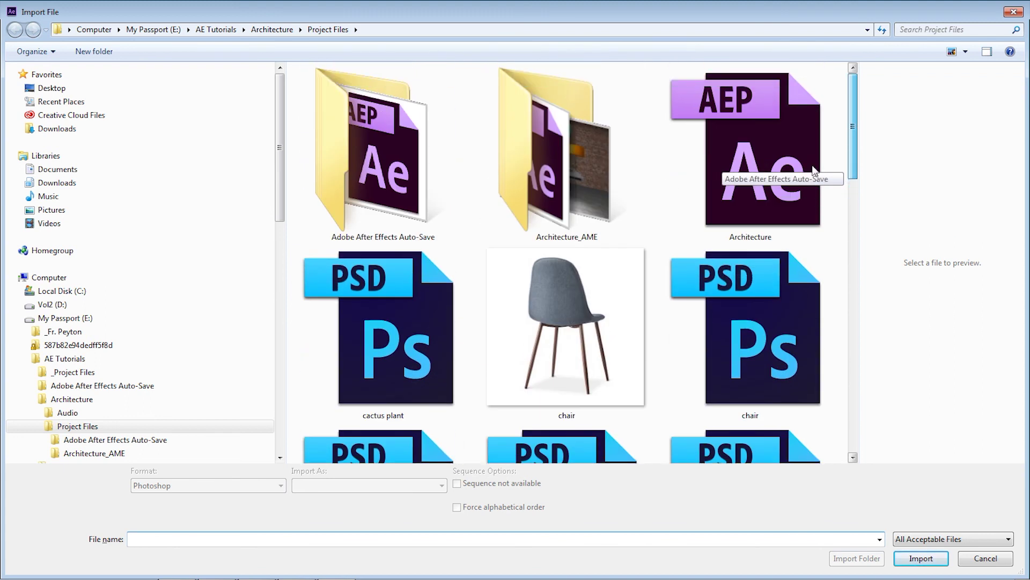
scroll(811, 204, down, 2)
scroll(812, 220, down, 2)
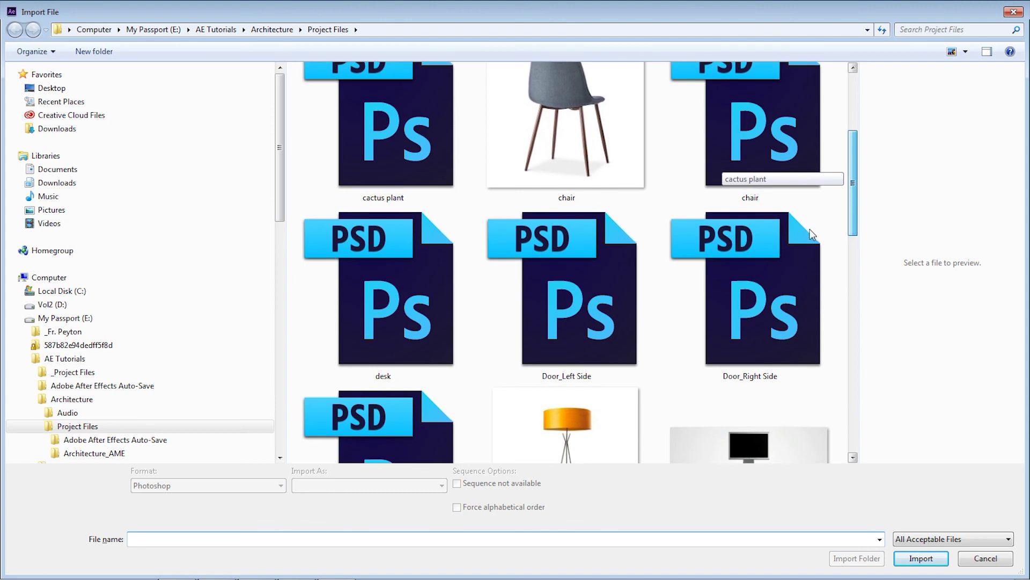
click(386, 301)
click(921, 558)
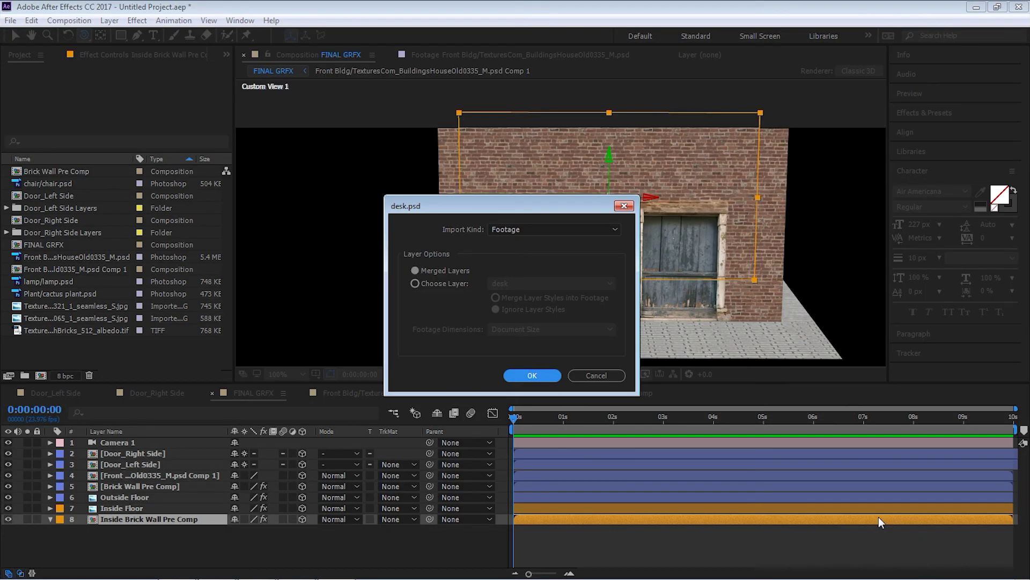
click(457, 284)
click(532, 376)
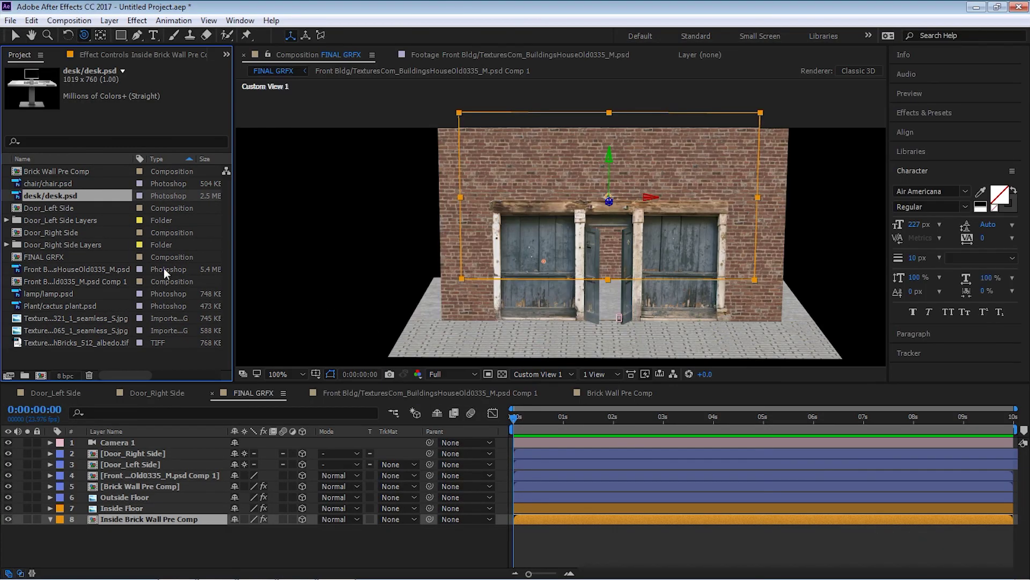
Step: Place the desk in FINAL GRFX above Inside Floor, label it Green and make it 3D
drag(69, 199, 212, 508)
click(60, 508)
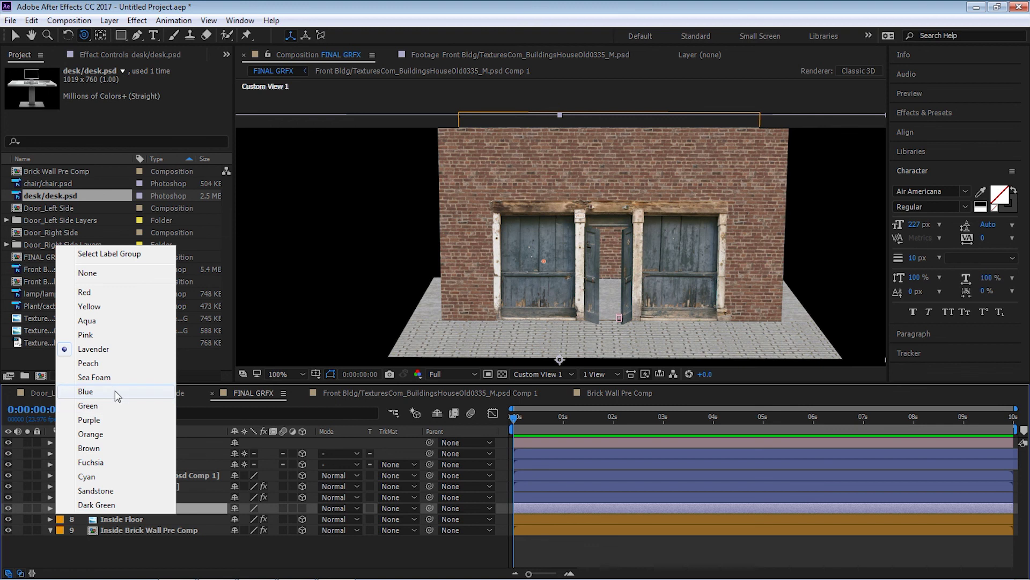
click(88, 405)
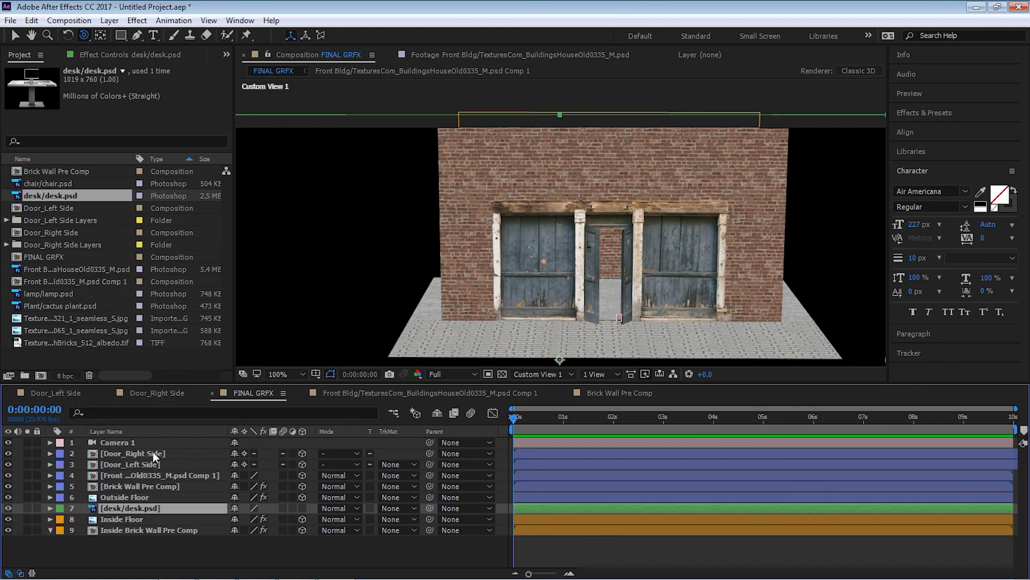
click(302, 508)
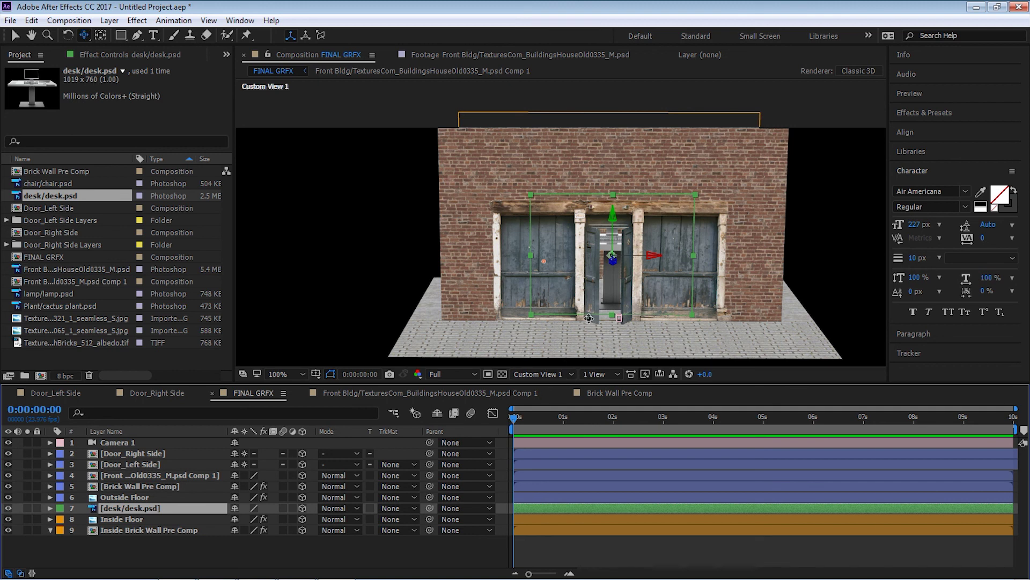
drag(588, 318, 515, 236)
key(v)
click(544, 374)
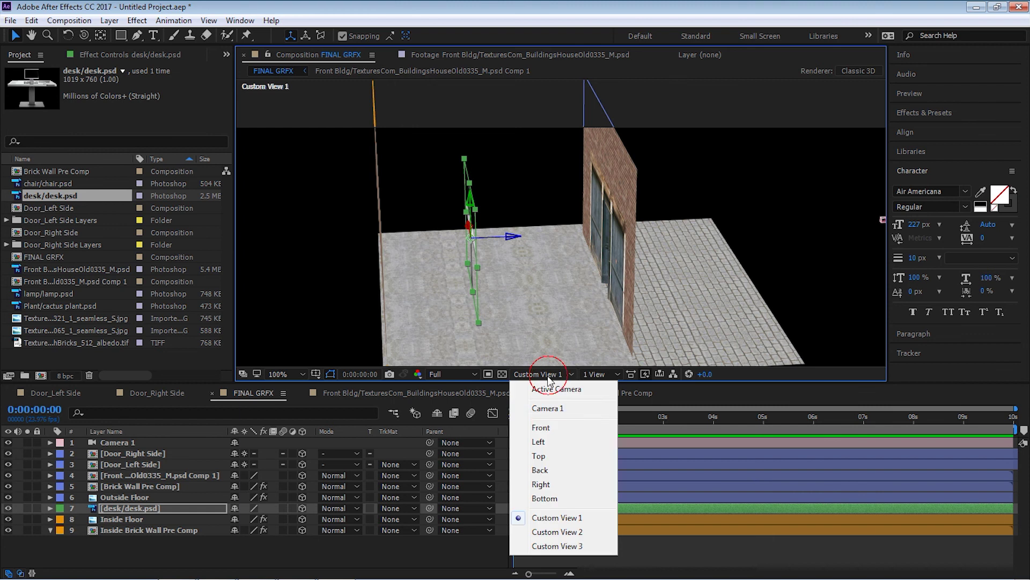
Step: In Front view, hide Door_Right Side and Door_Left Side and frame the whole desk at 100%
click(541, 427)
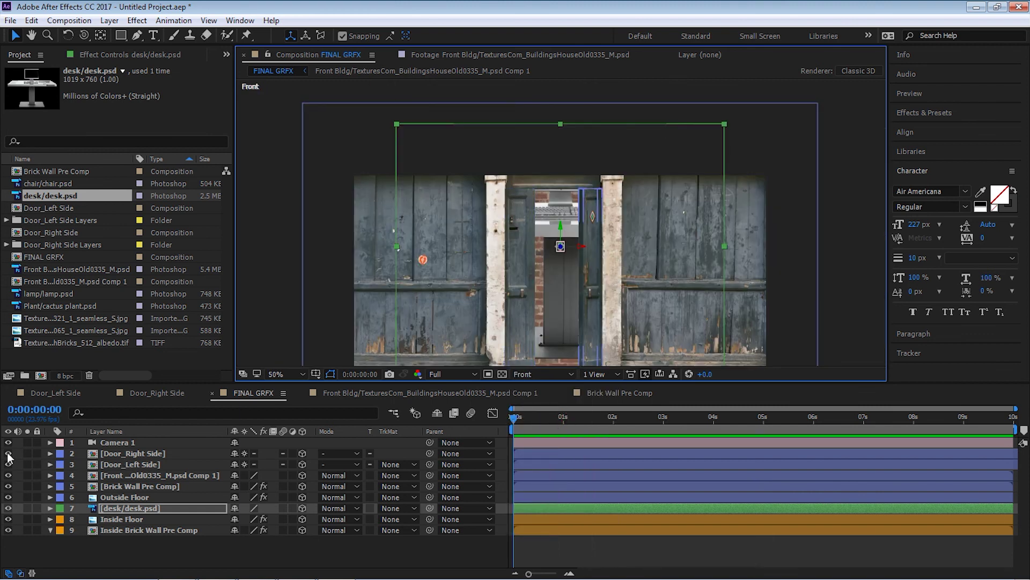
drag(8, 454, 9, 488)
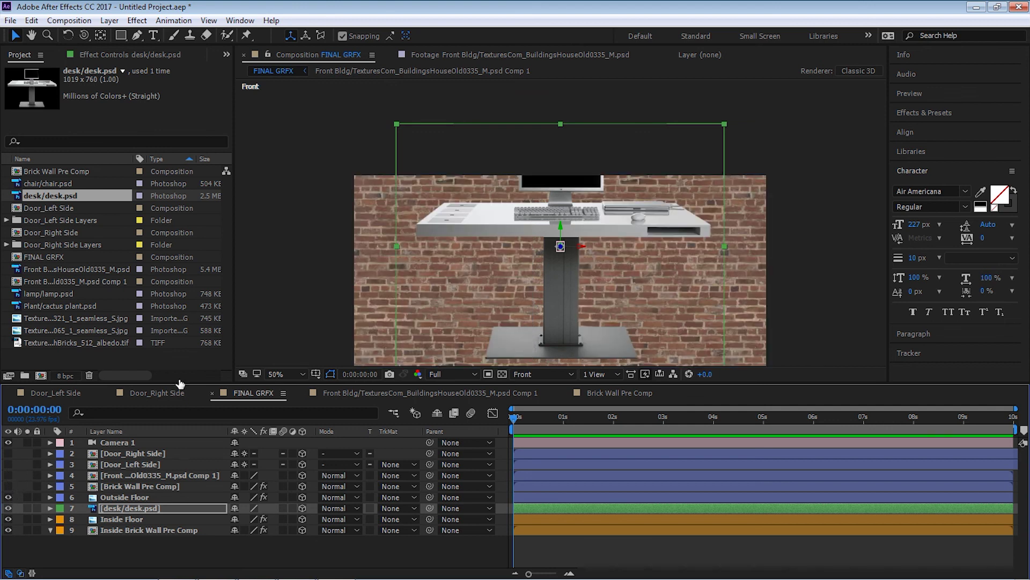
drag(651, 320, 589, 252)
key(c)
key(c)
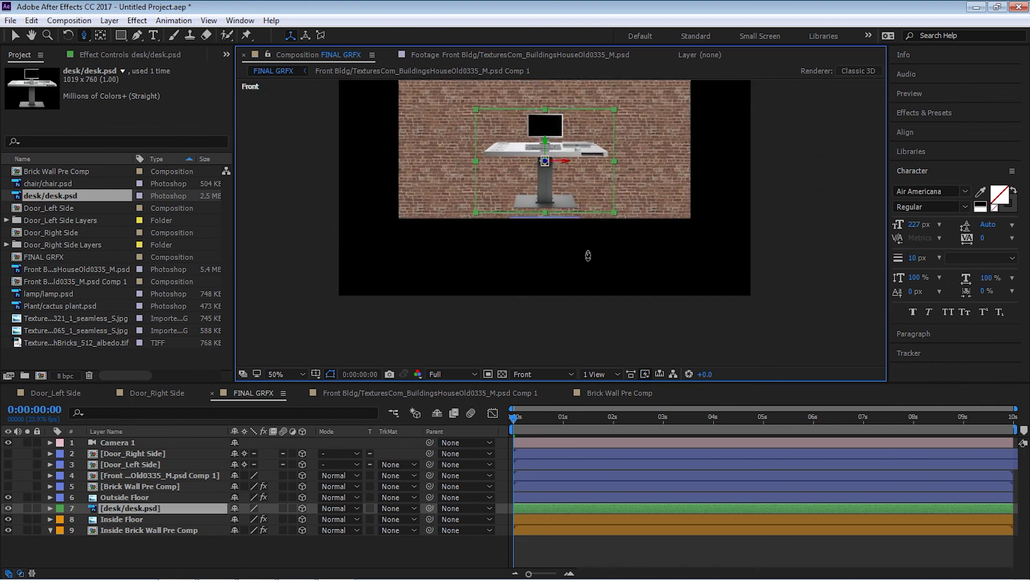
key(period)
drag(629, 193, 600, 248)
key(c)
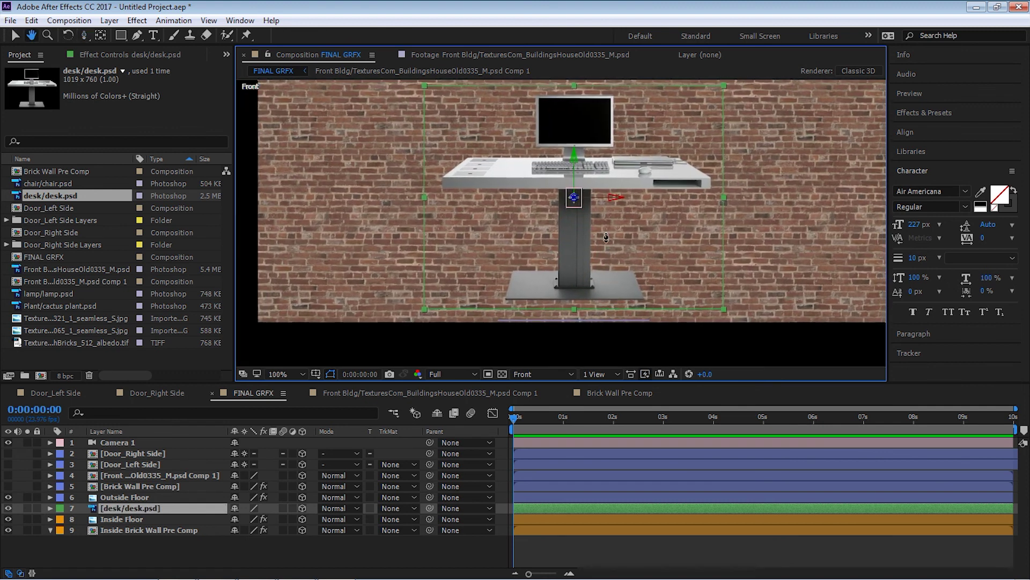
Step: With snapping off, move the desk layer's anchor point down to the bottom of its base
key(y)
click(127, 507)
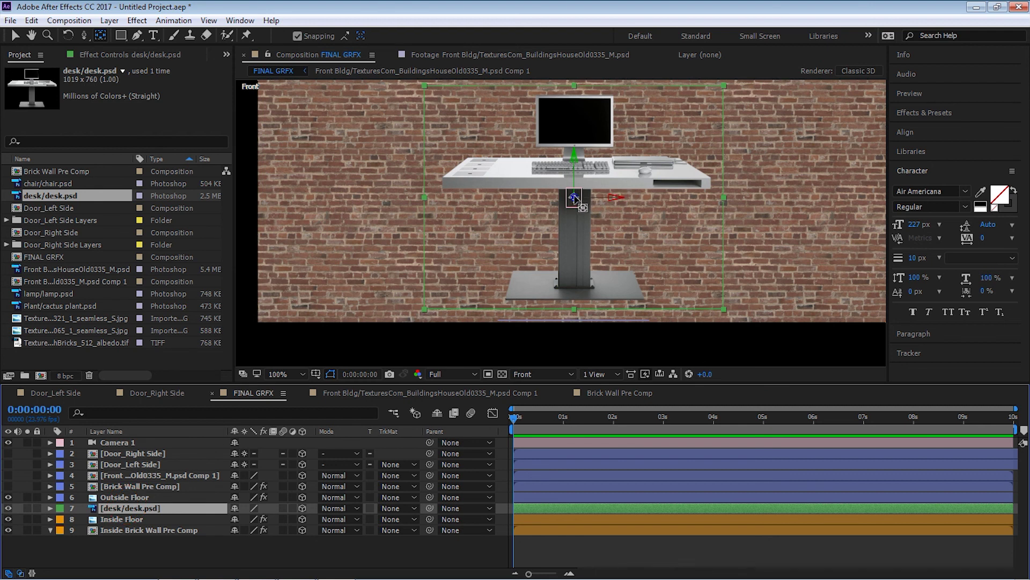
drag(574, 198, 583, 302)
click(308, 36)
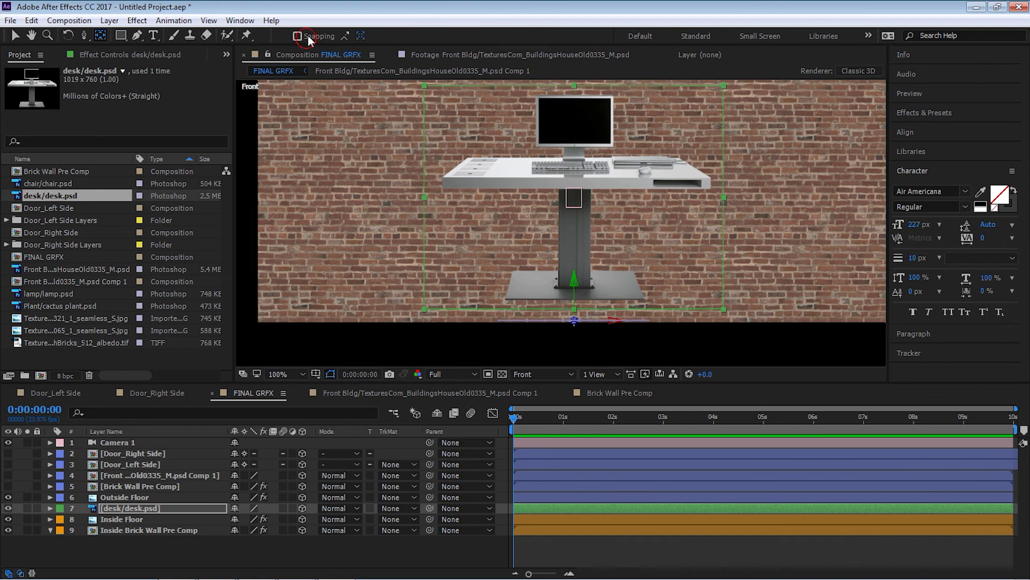
click(580, 329)
click(135, 508)
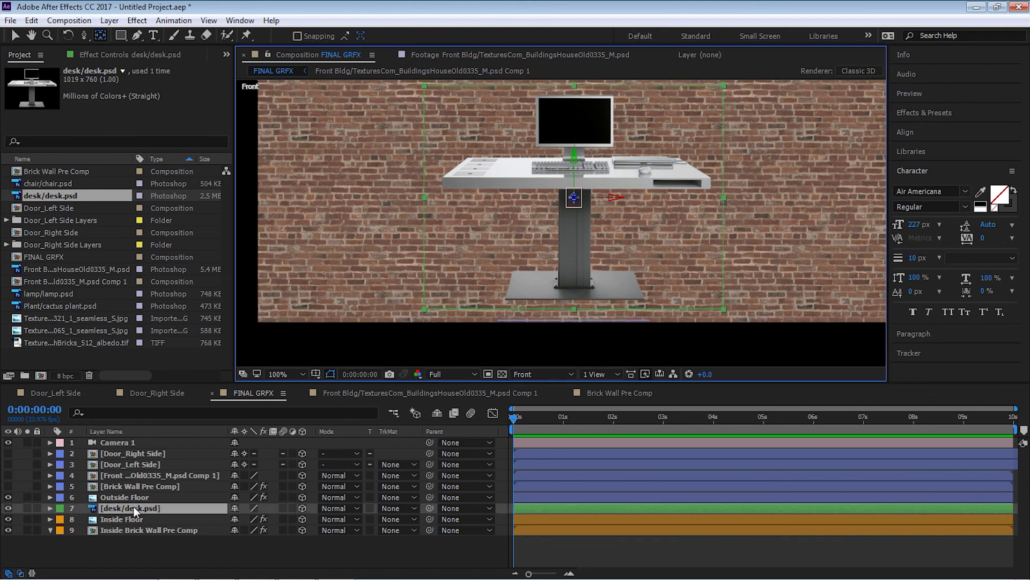
drag(577, 200, 579, 304)
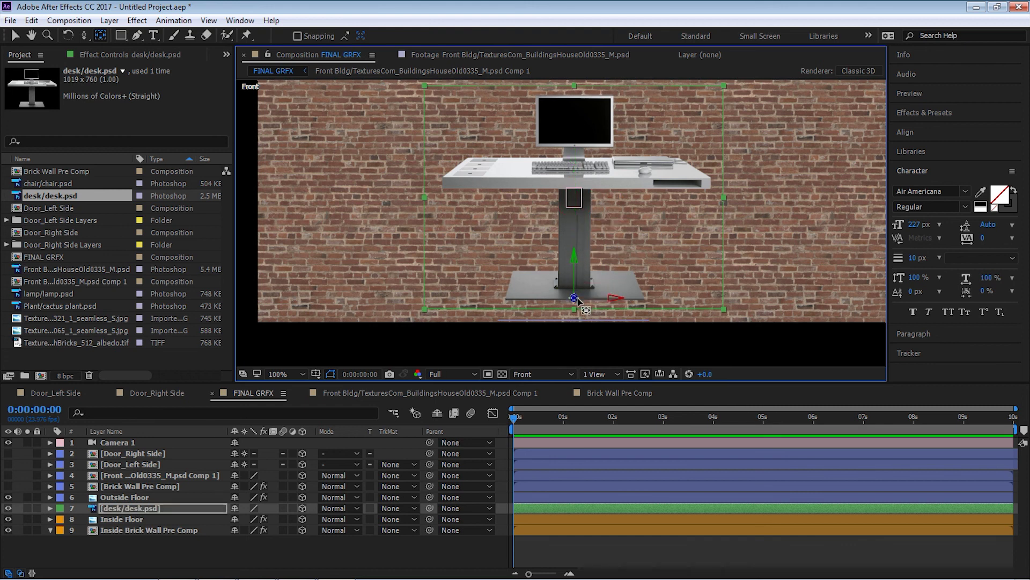
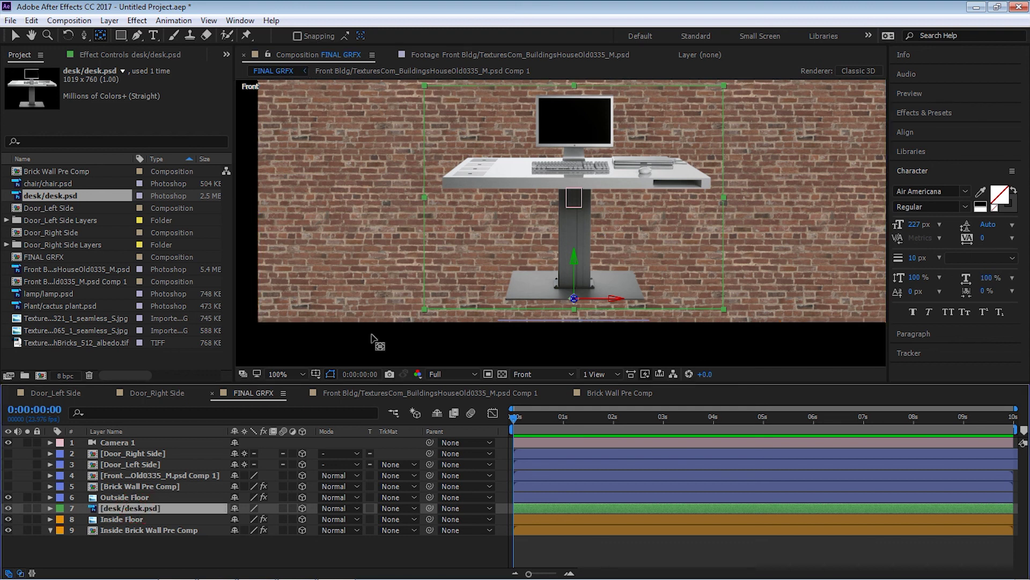
Step: Lower the desk layer along Y until it stands on the floor
drag(632, 230, 630, 196)
key(v)
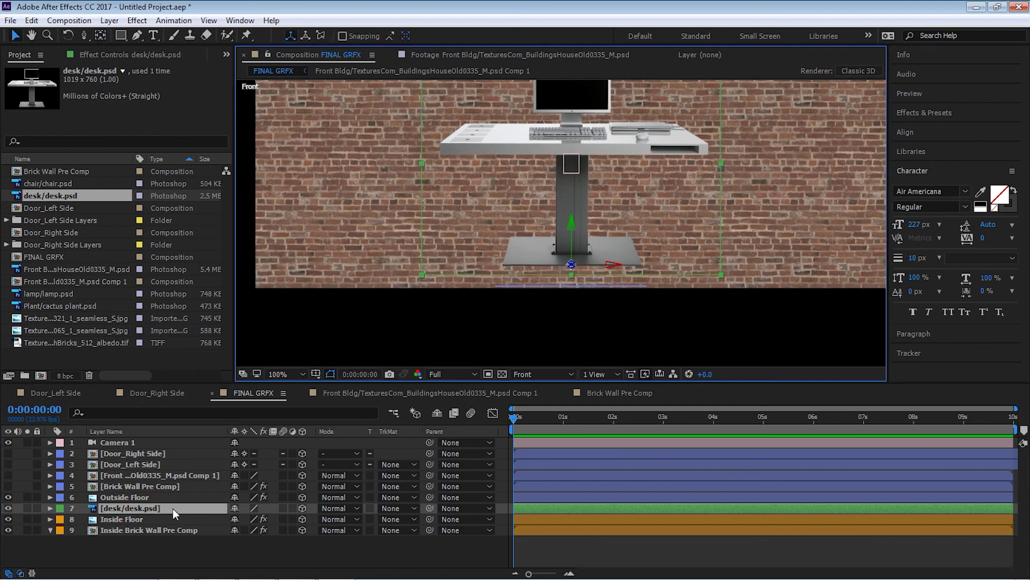
click(125, 498)
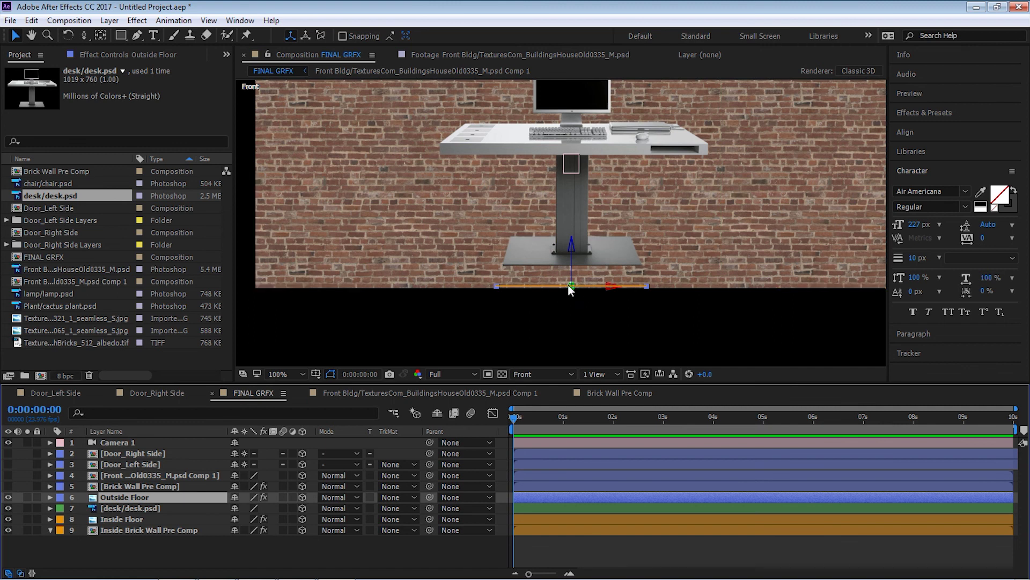
click(140, 508)
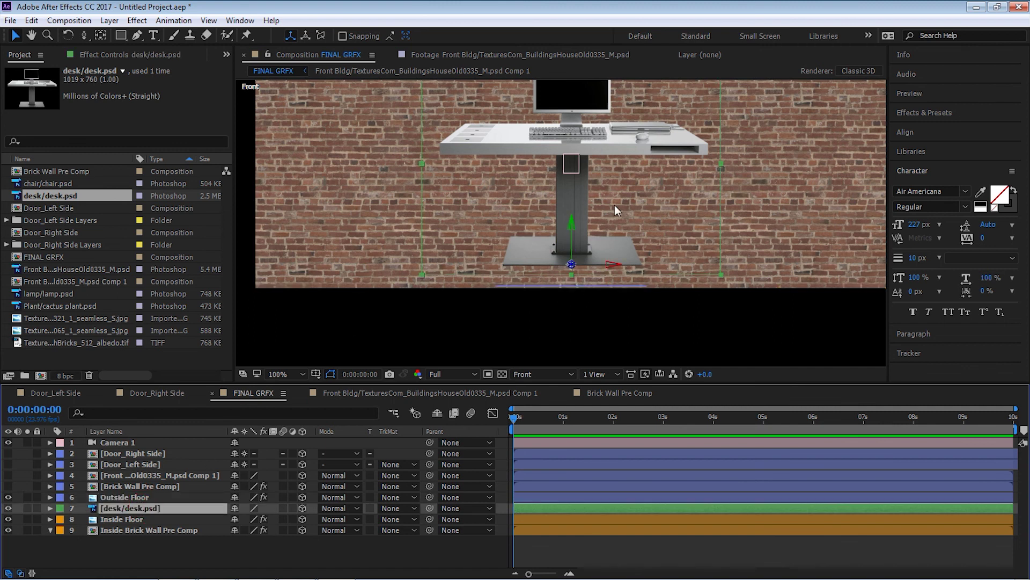
drag(574, 222, 570, 243)
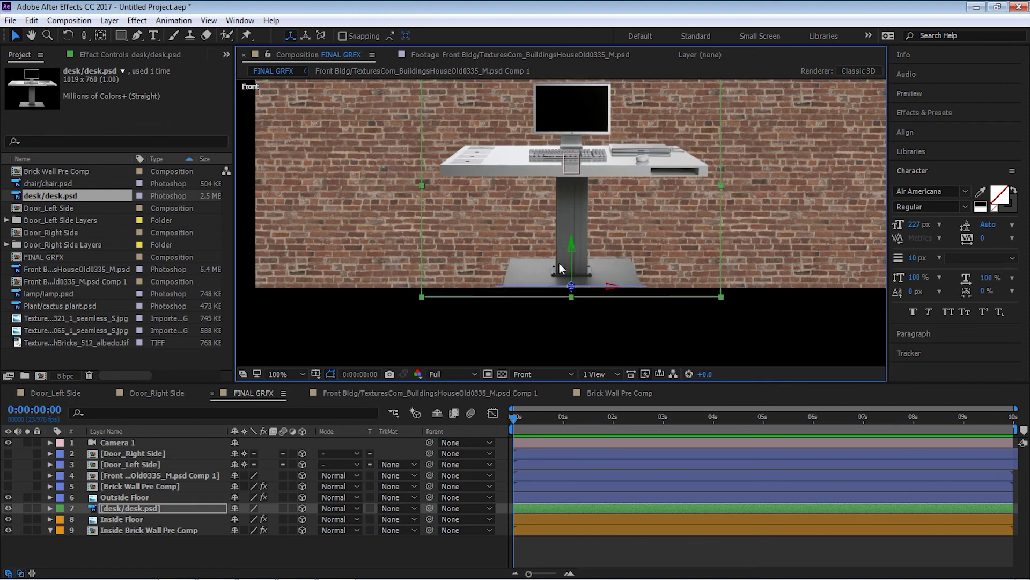
drag(570, 246, 571, 249)
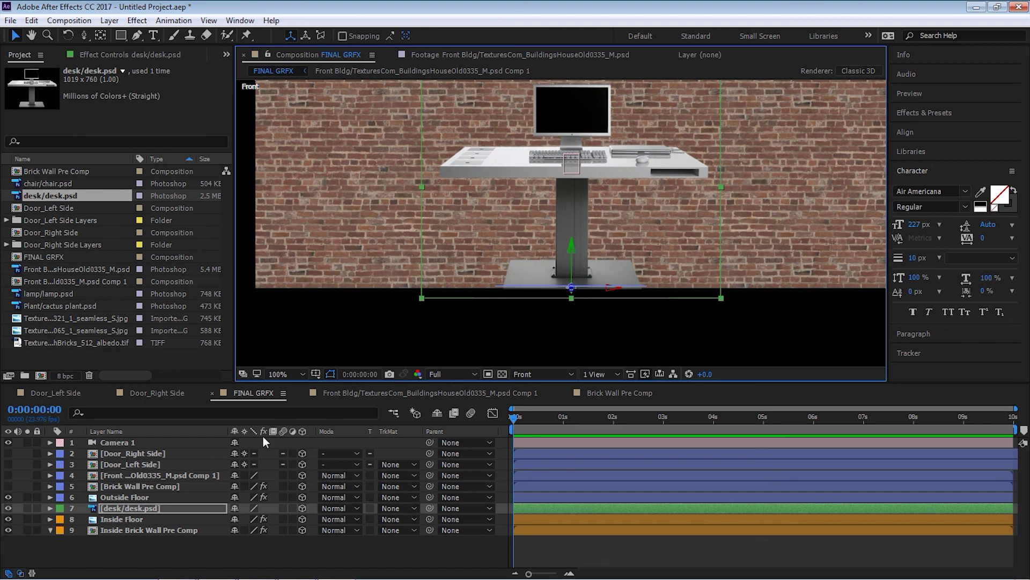
Step: Set the desk's Scale to 60%, after briefly trying 50%
key(s)
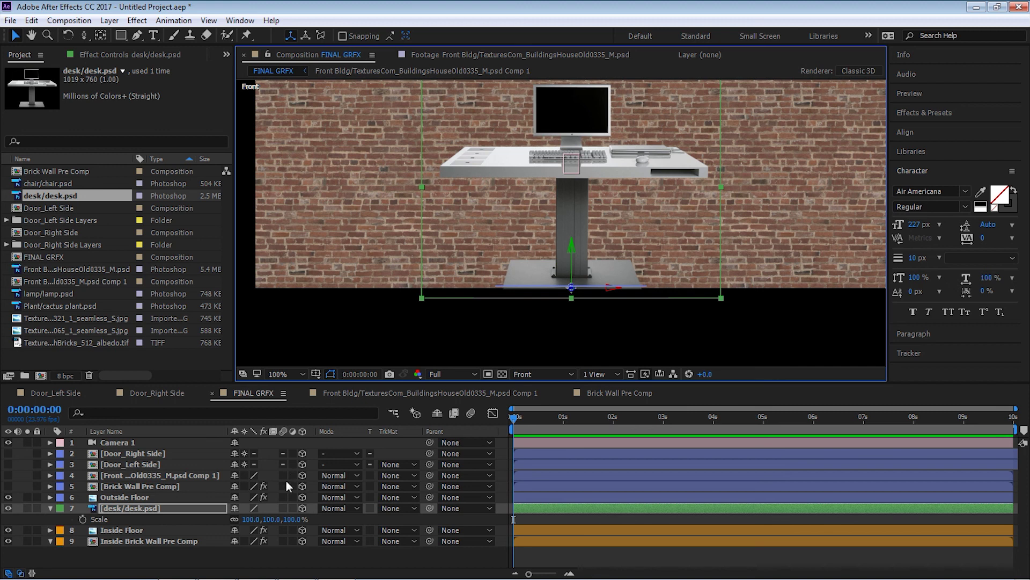
click(250, 519)
text(50)
key(Return)
drag(570, 258, 561, 285)
click(250, 519)
text(6)
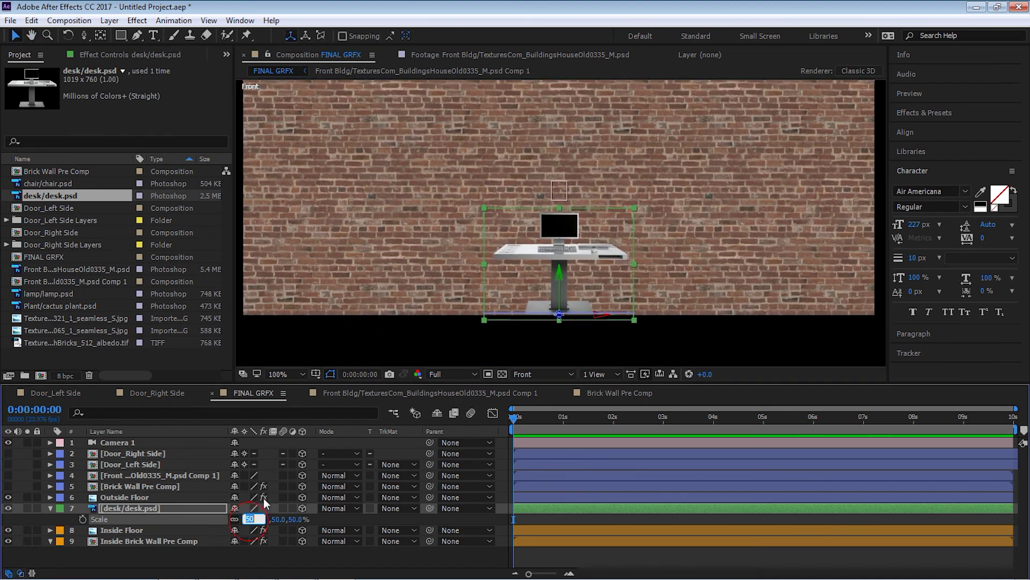
text(0)
key(Return)
Step: Collapse the desk layer and set the 3D View to Active Camera
key(comma)
key(comma)
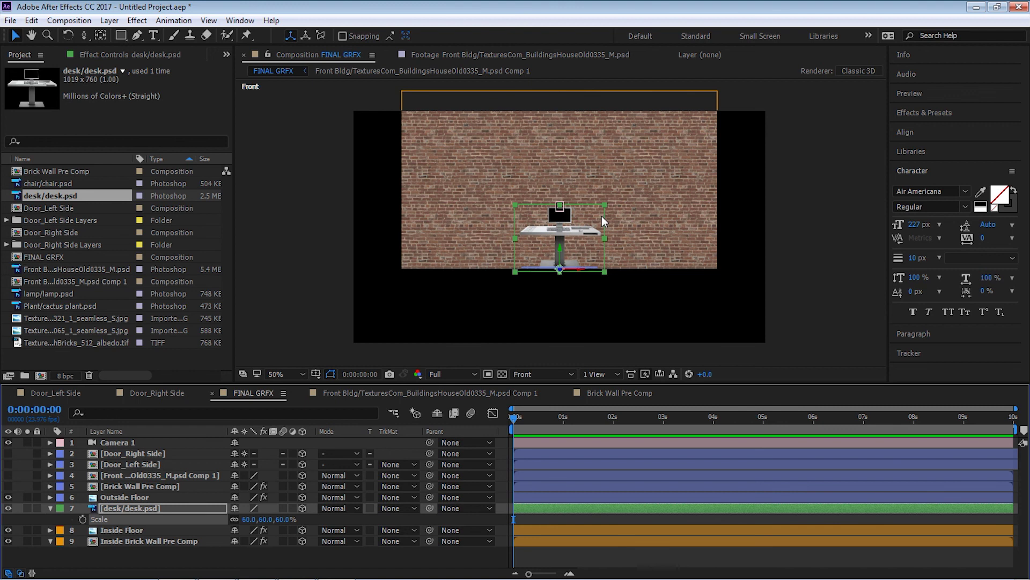
key(period)
key(period)
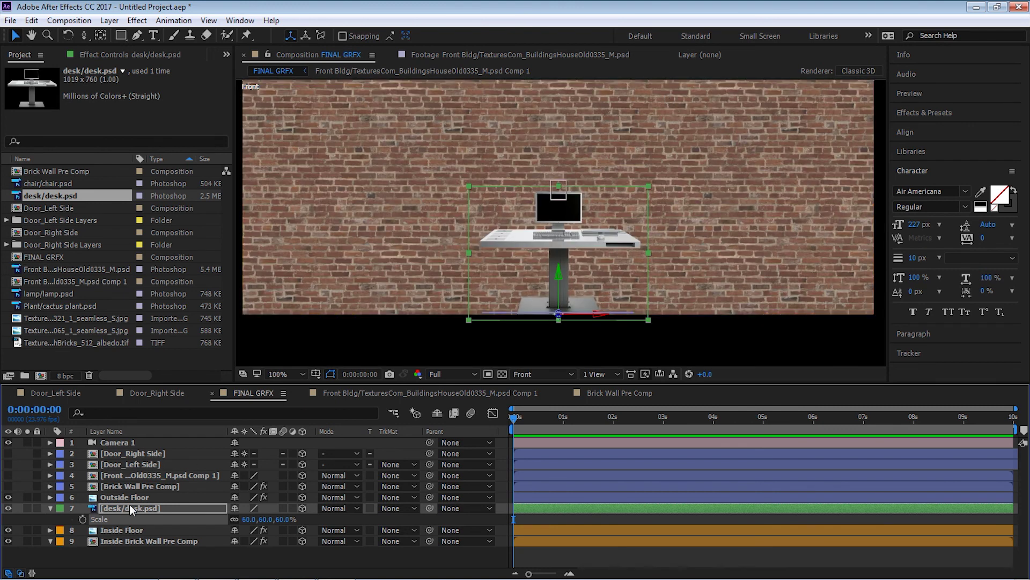
click(50, 508)
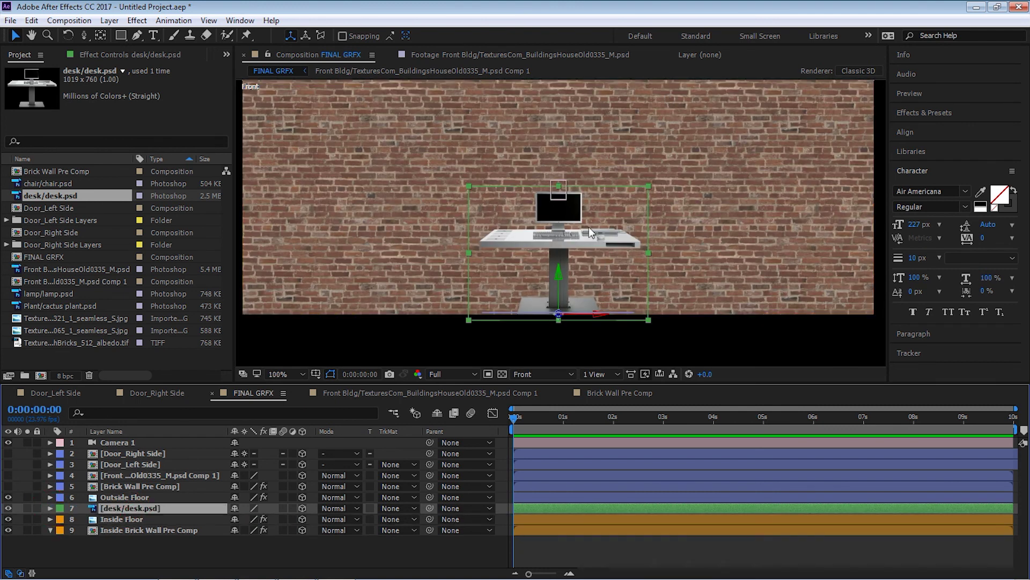
click(526, 375)
click(550, 386)
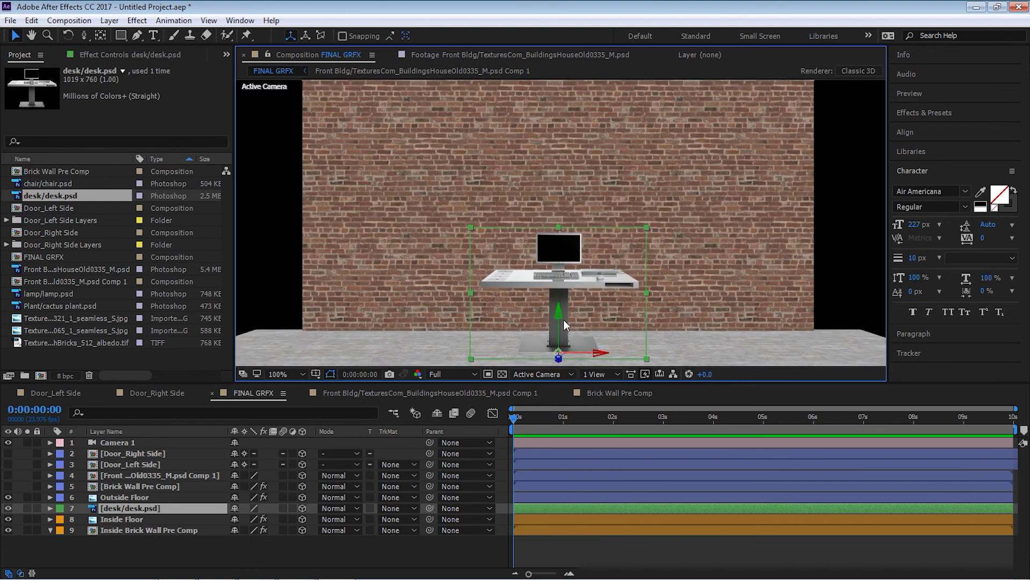
Step: Switch to Custom View 1 and orbit to see the wall and desk
click(551, 374)
click(564, 525)
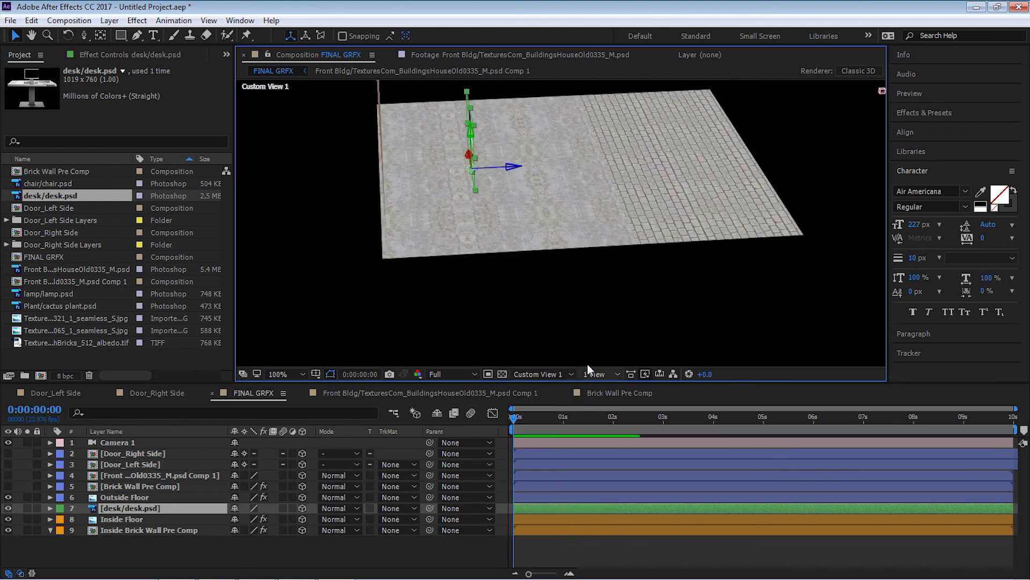
key(c)
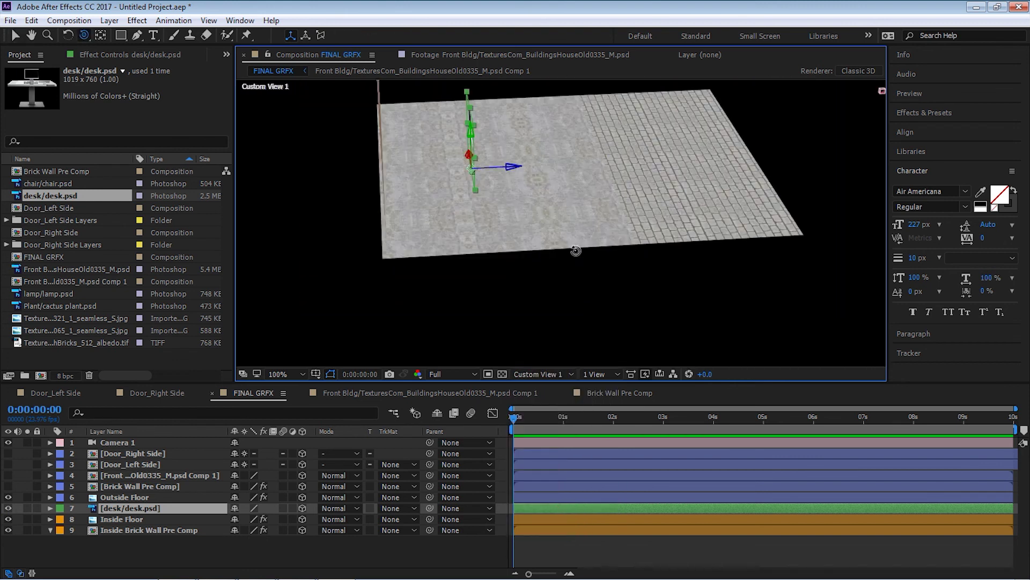
drag(584, 264, 424, 252)
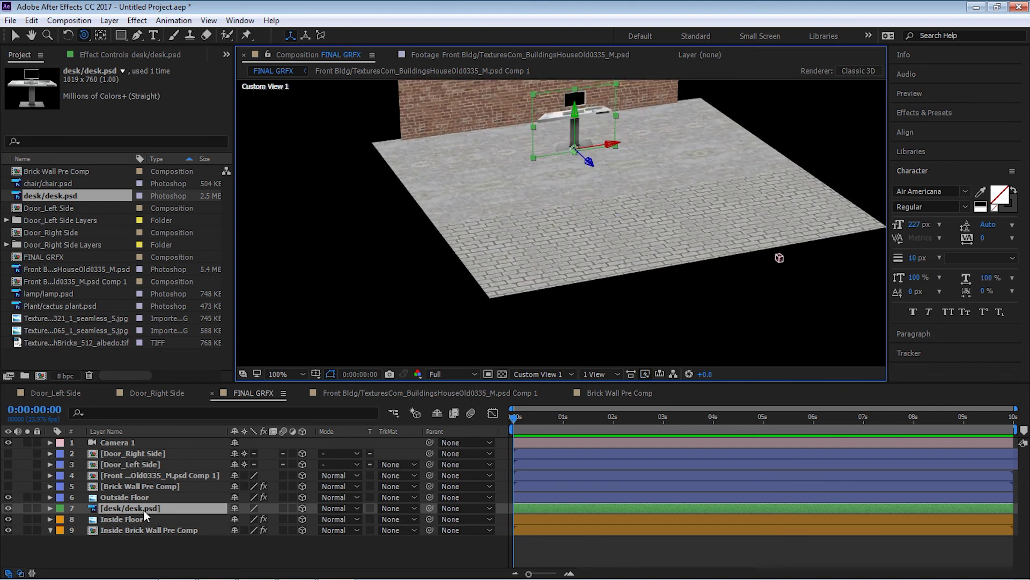
Step: Duplicate the desk, replace the copy with the chair, and place it in front of the desk
click(141, 508)
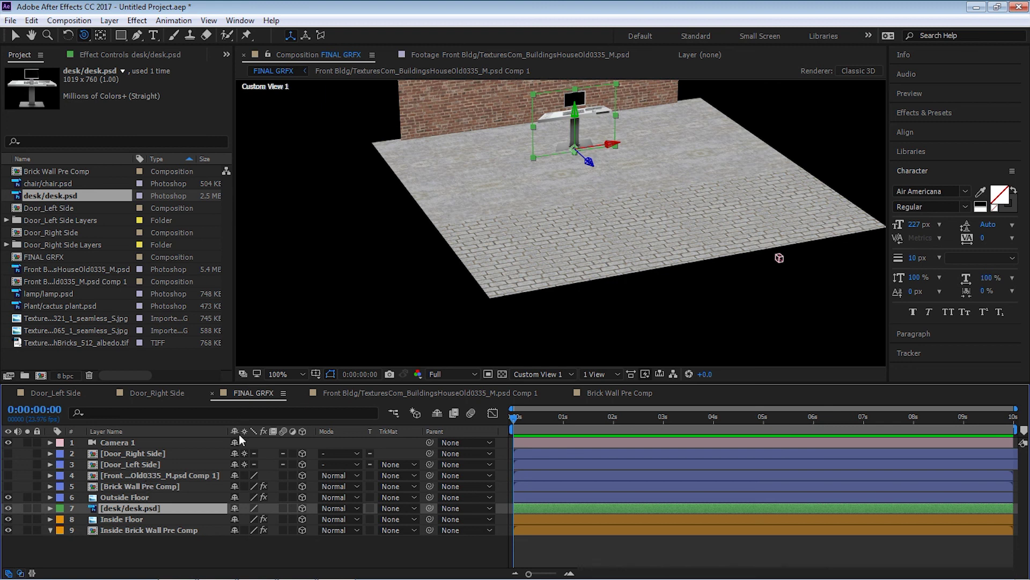
key(ctrl+d)
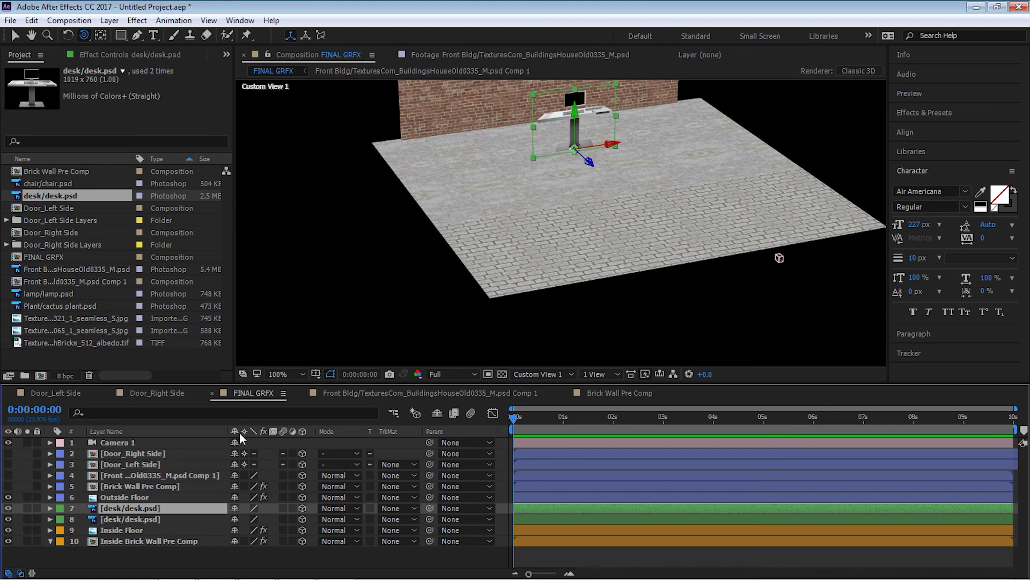
click(51, 183)
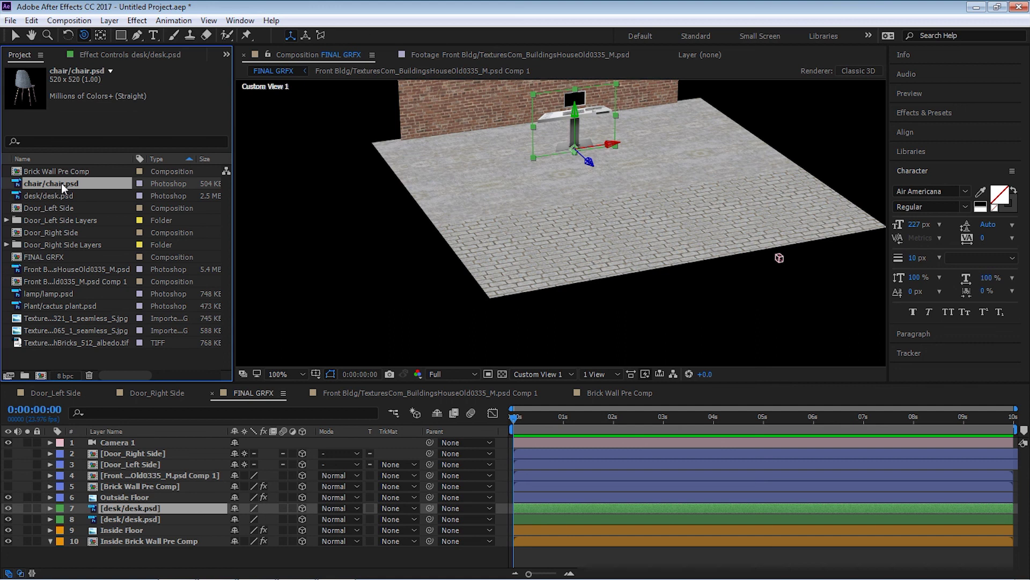
drag(62, 184, 163, 510)
key(v)
drag(594, 164, 637, 254)
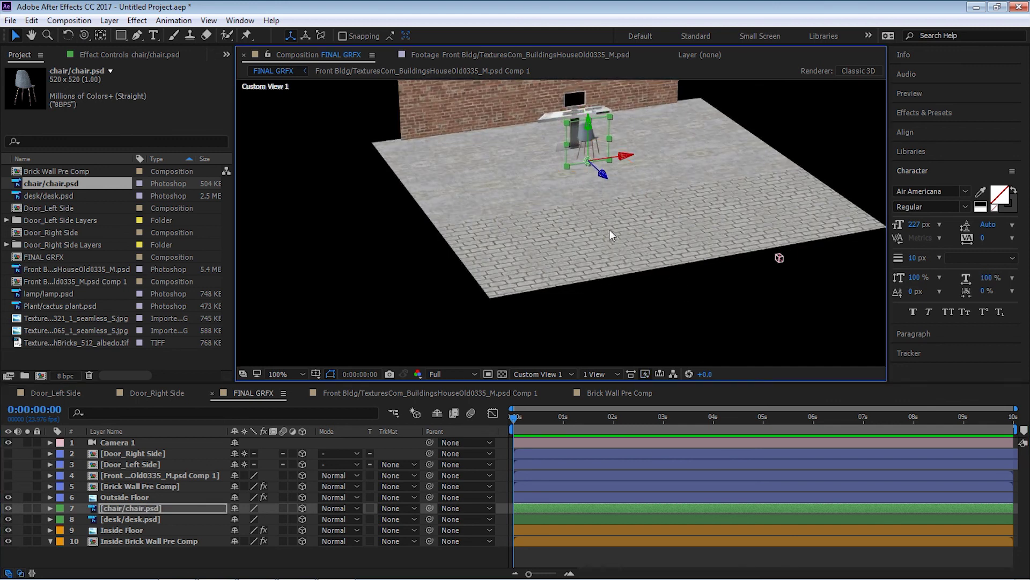
Step: Duplicate the desk again and replace the copy with the lamp footage
click(139, 519)
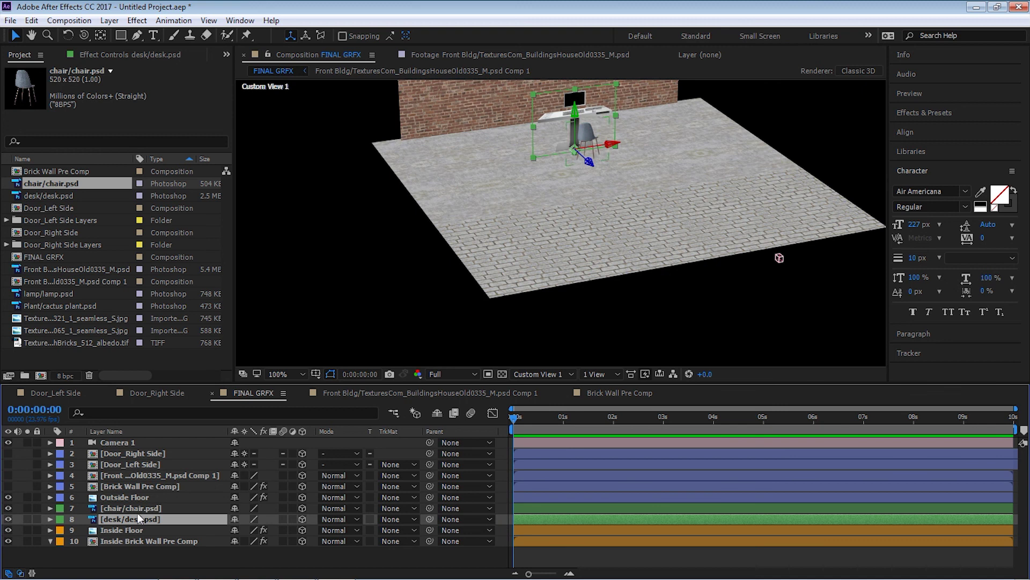
key(ctrl+d)
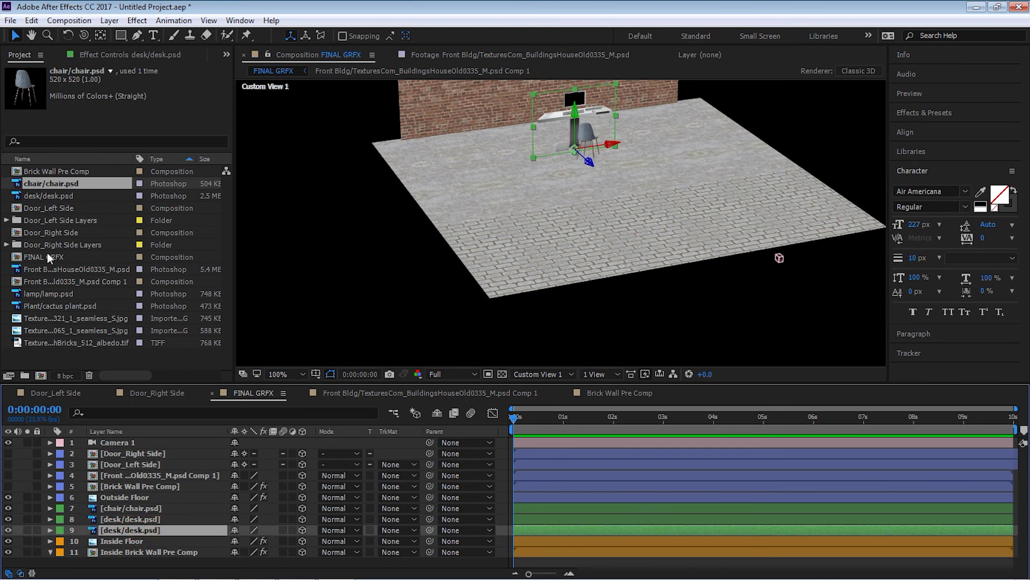
drag(52, 294, 151, 531)
drag(584, 191, 587, 267)
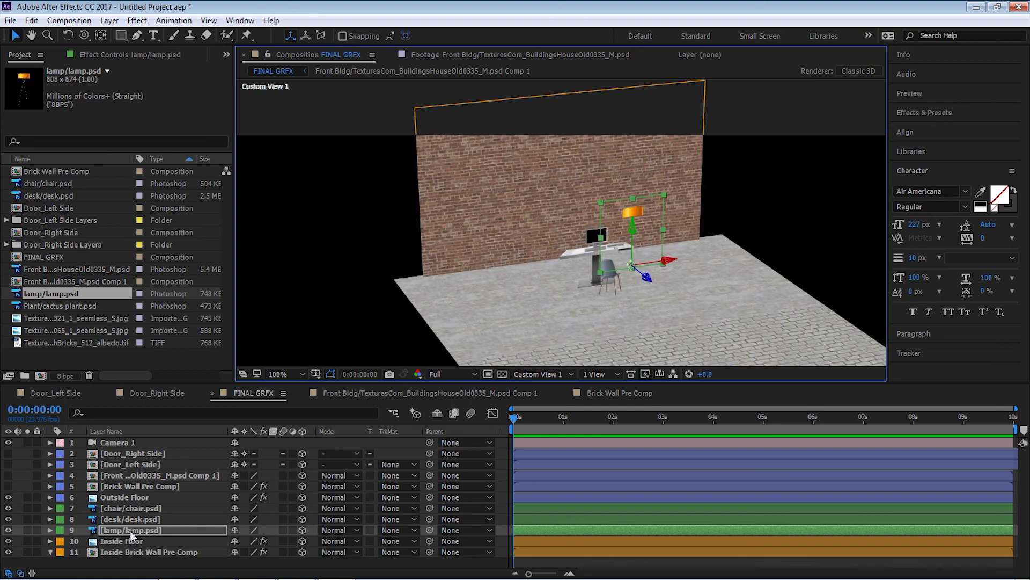
Step: Make a third desk duplicate, swap in the cactus plant, and place it left of the desk
click(130, 520)
key(ctrl+d)
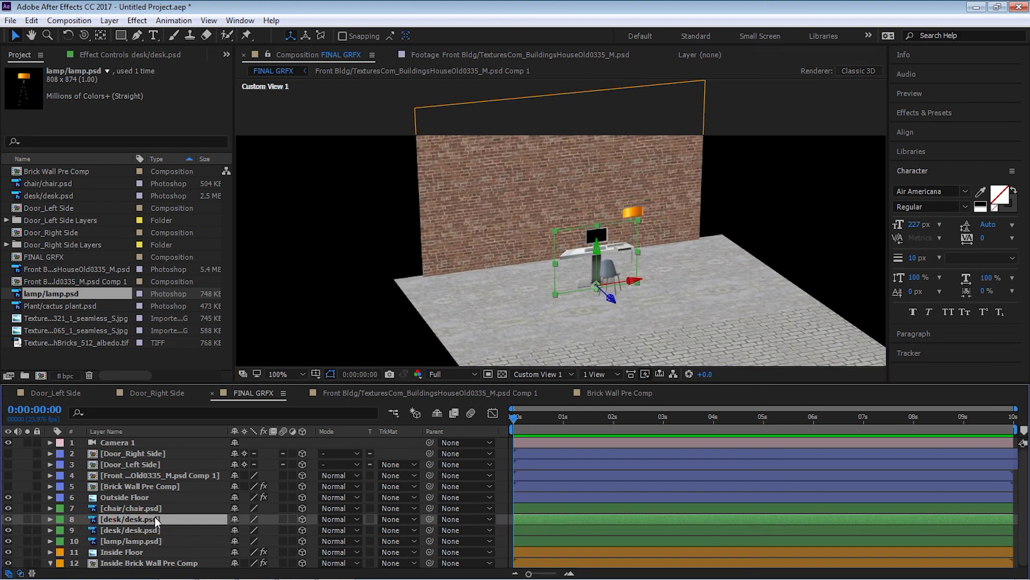
click(143, 529)
drag(59, 305, 155, 532)
drag(636, 281, 558, 297)
key(h)
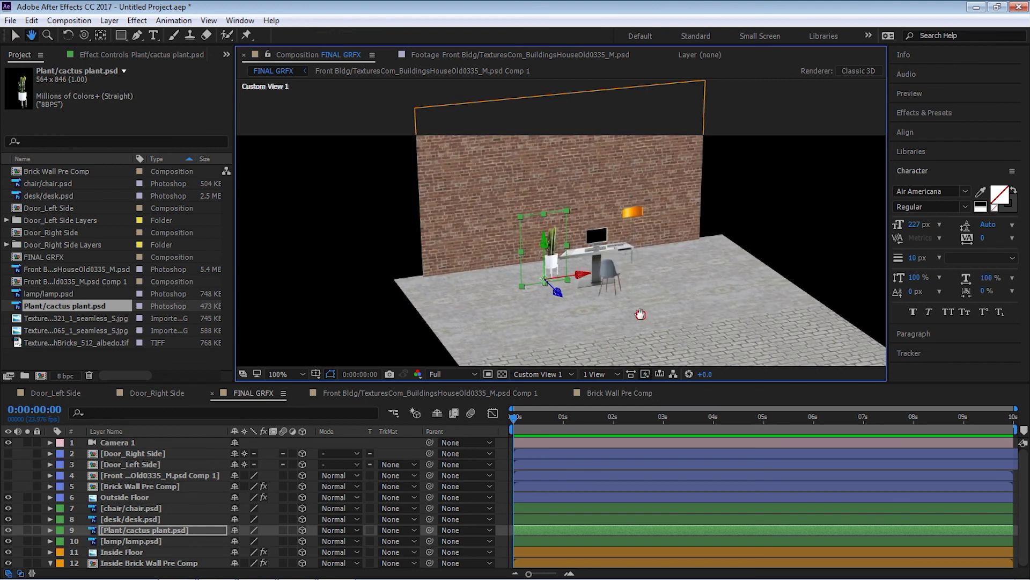
drag(642, 316, 585, 251)
key(v)
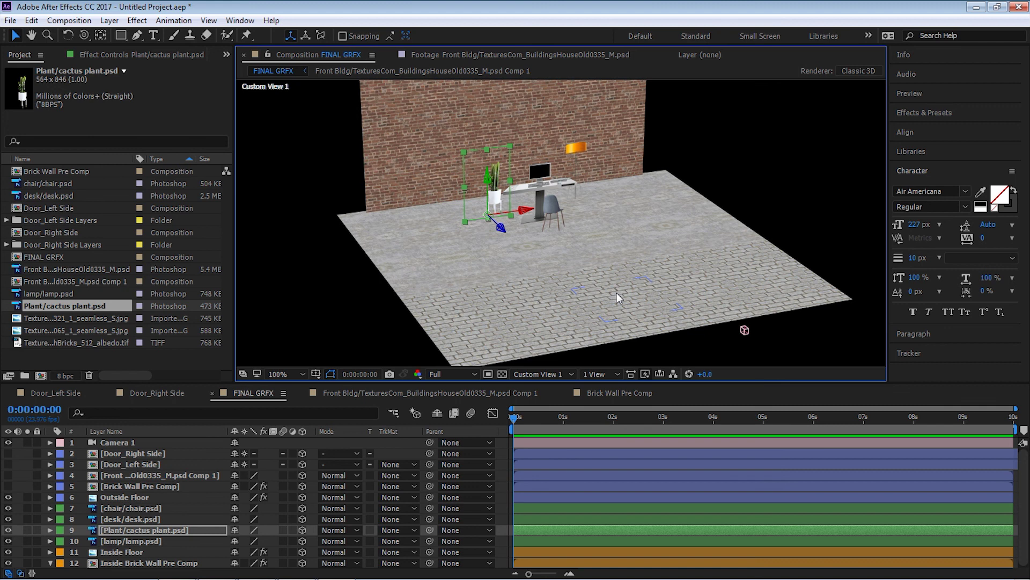
click(531, 374)
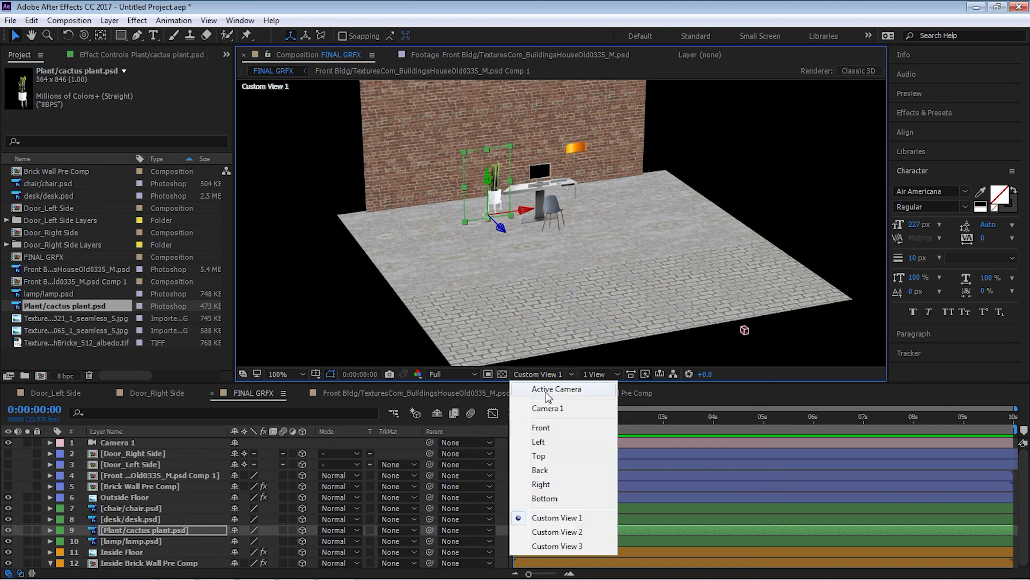
Step: View through the Active Camera with the door and building layers 2–5 made visible
click(556, 518)
key(c)
drag(560, 278, 513, 338)
click(539, 374)
click(545, 384)
drag(8, 485, 7, 453)
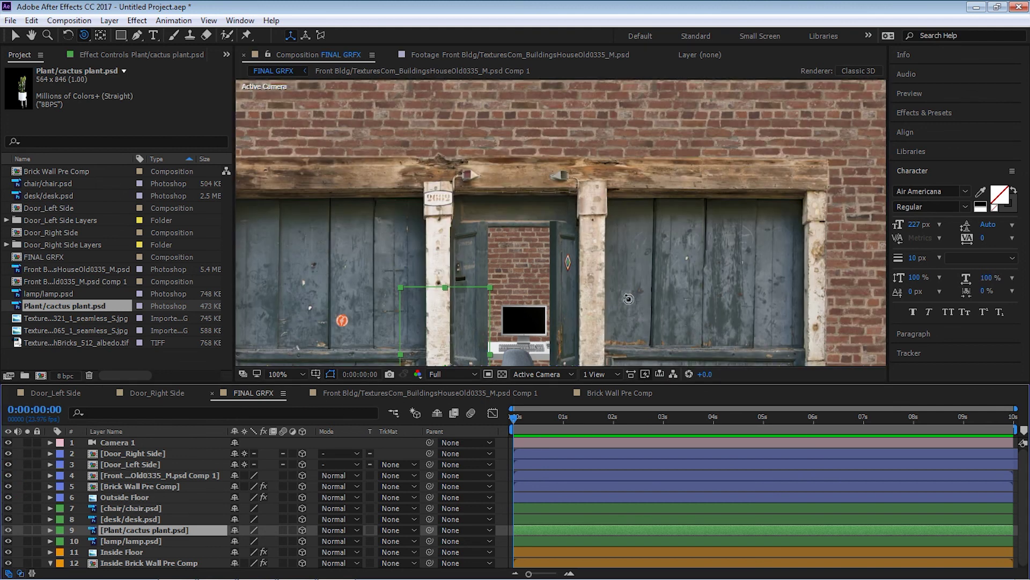
key(comma)
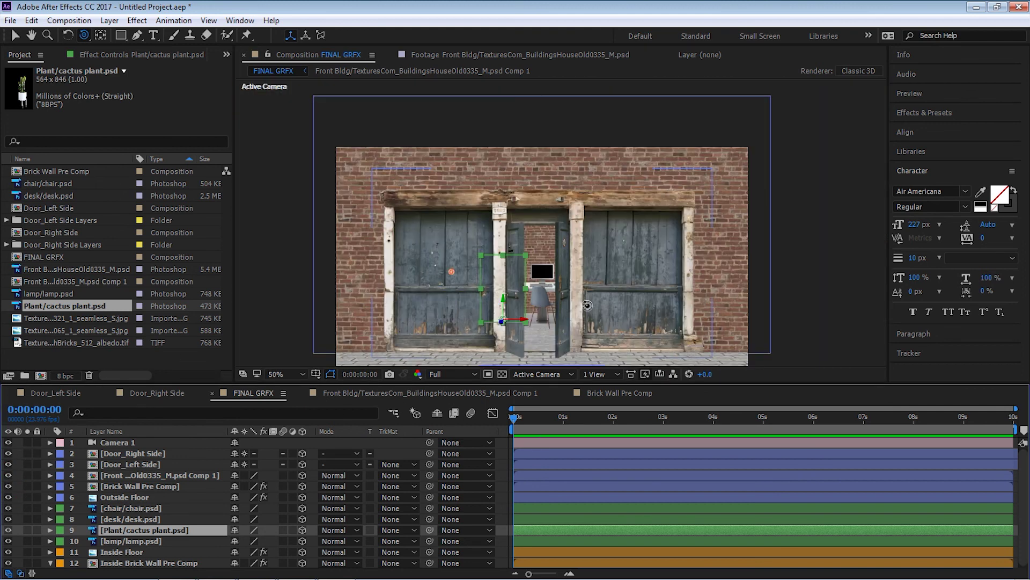
drag(600, 311, 628, 267)
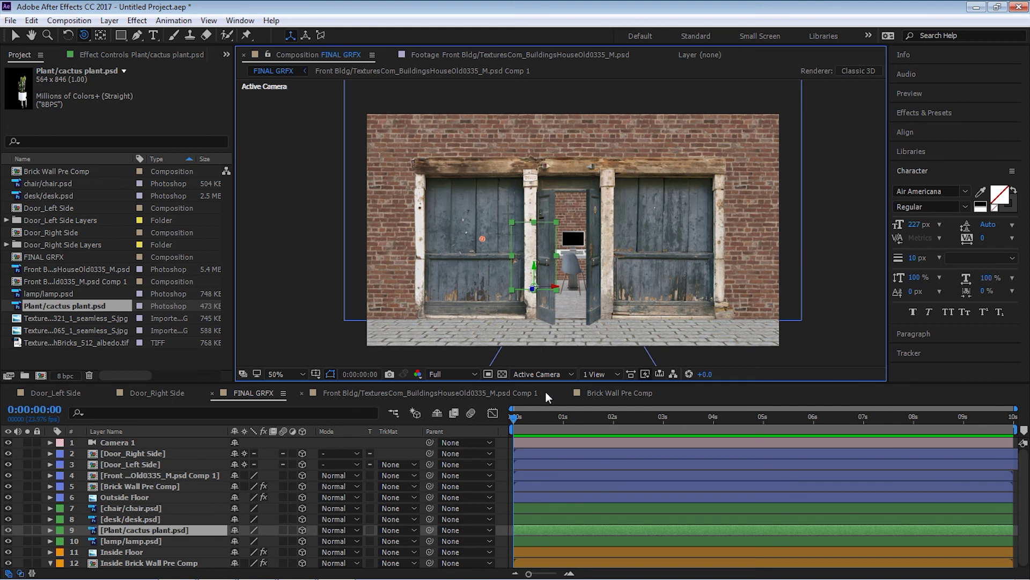
Step: Zoom the timeline to the first seconds and reveal both doors' Rotation properties
drag(1016, 409, 583, 424)
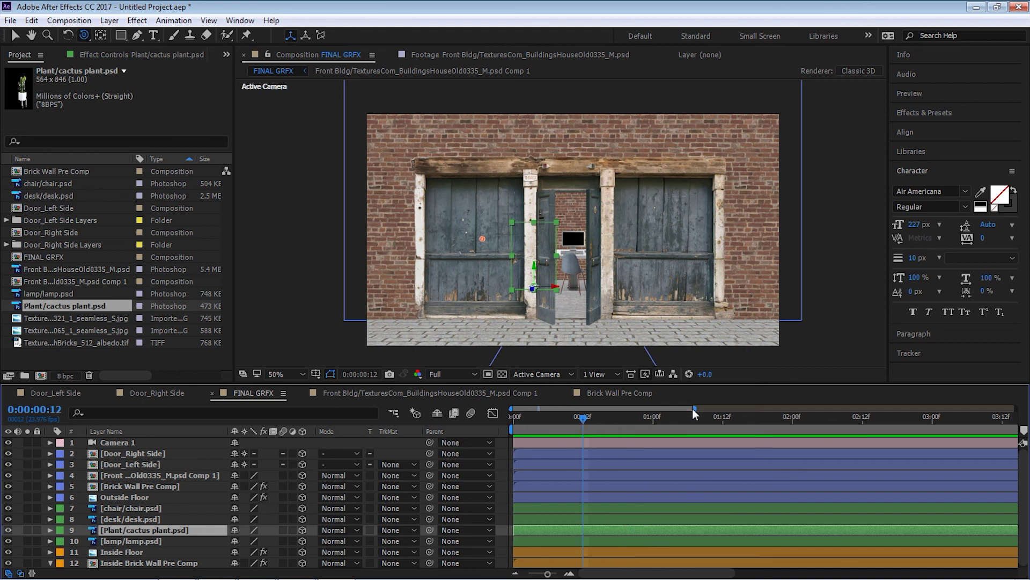
drag(695, 409, 678, 410)
scroll(681, 278, up, 2)
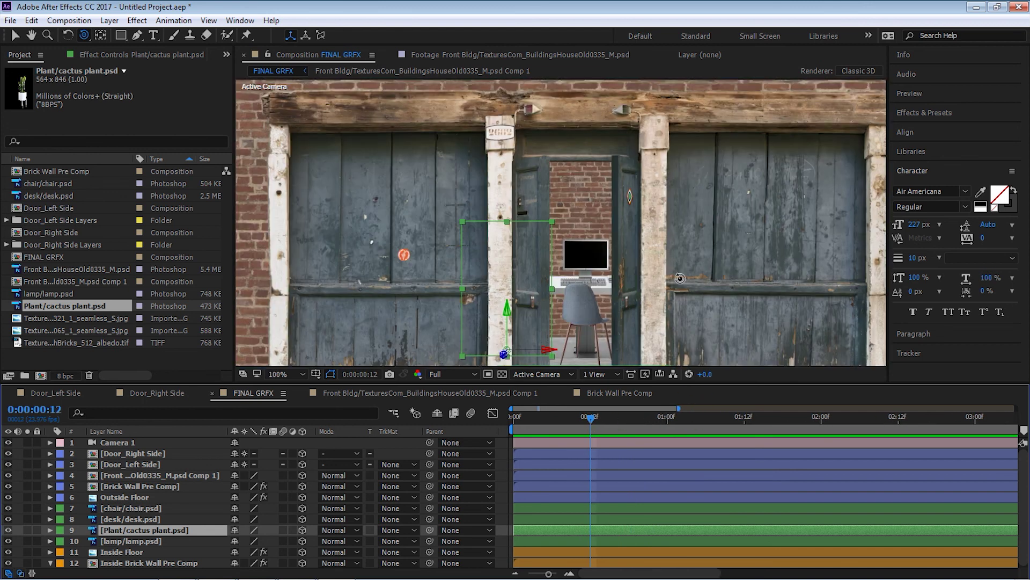
click(127, 453)
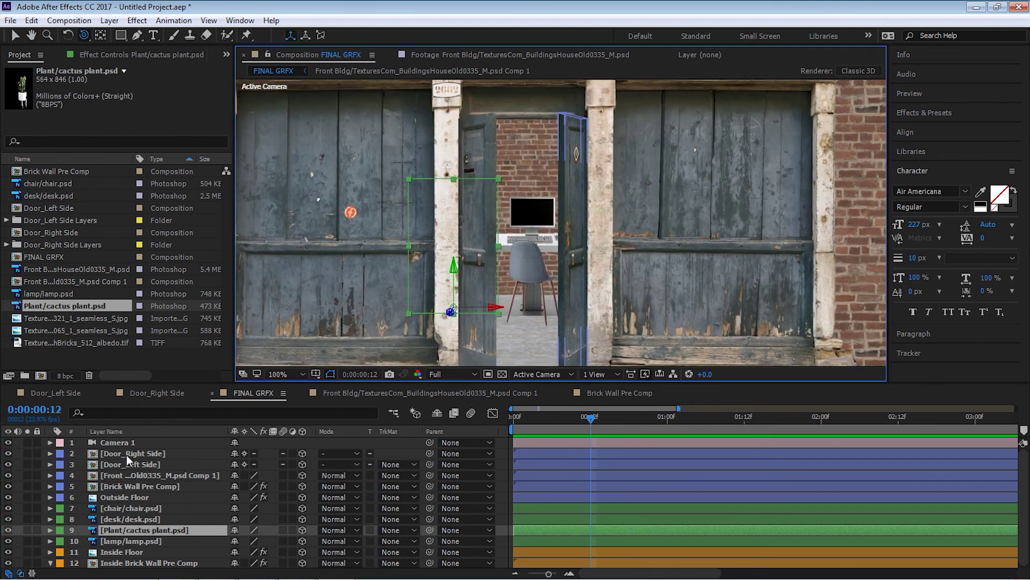
click(131, 465)
shift+click(155, 453)
key(r)
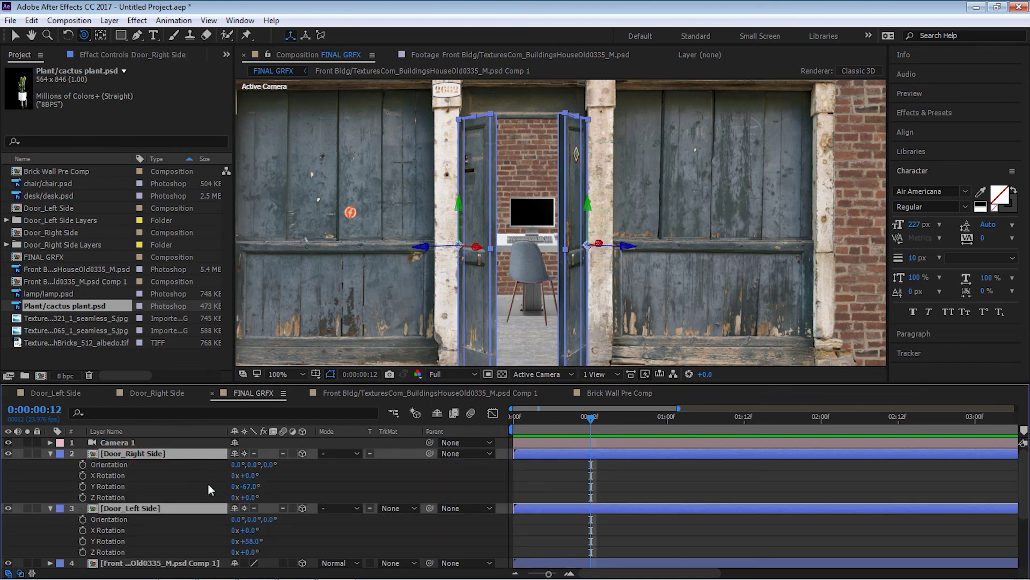
Step: Keyframe both doors' Y Rotation from 0 at 0:12 to −82° and +80° at 1:12
click(83, 487)
click(248, 487)
text(0)
key(Return)
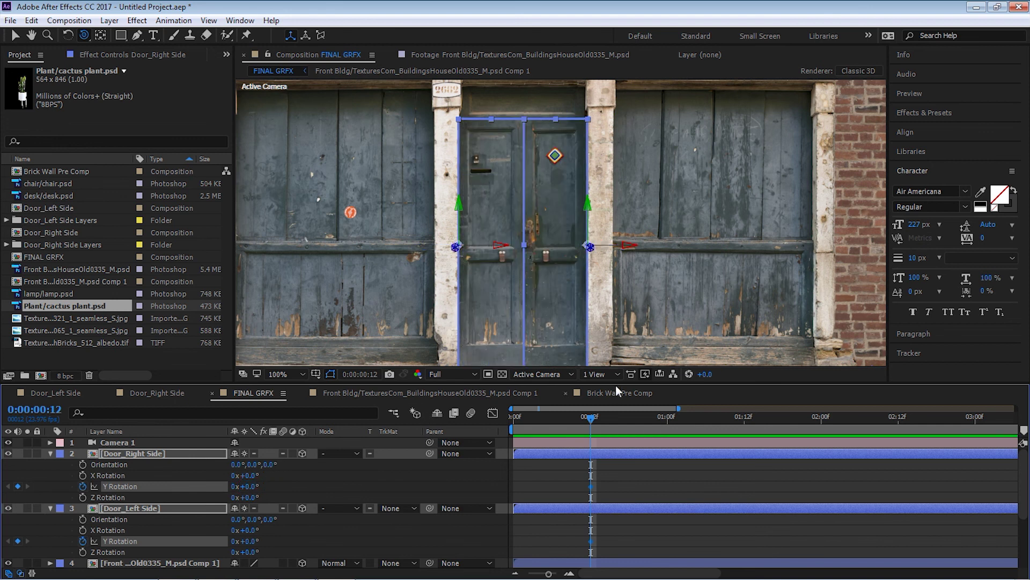
click(666, 419)
drag(670, 420, 745, 420)
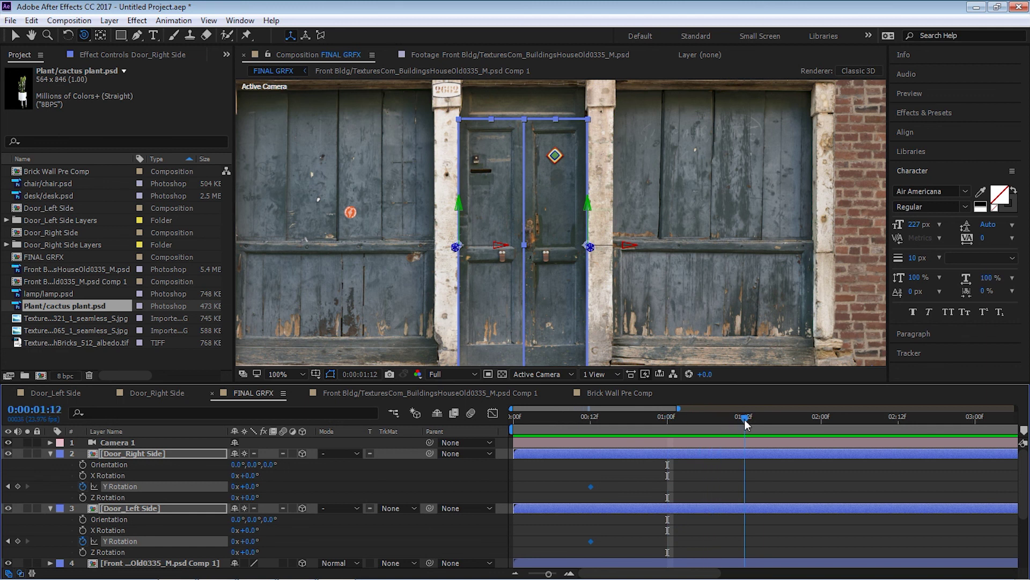
drag(246, 486, 192, 477)
drag(252, 541, 294, 537)
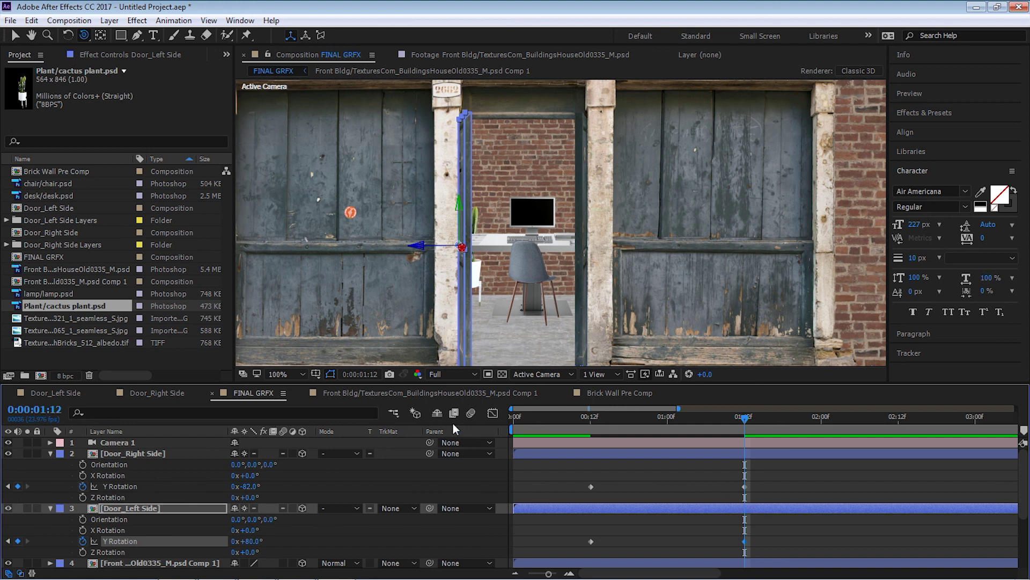
click(50, 454)
click(50, 465)
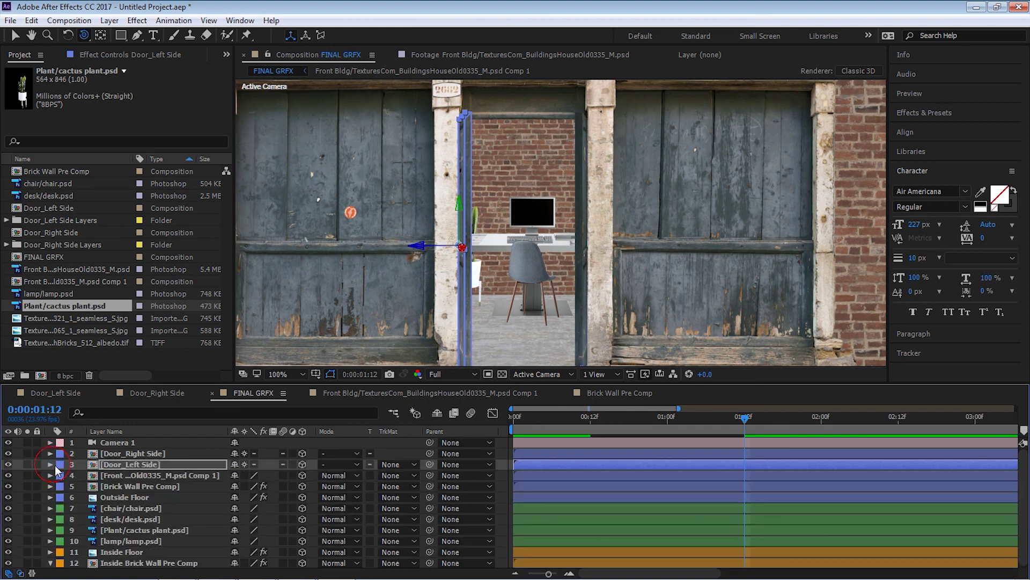
Step: Delete the old Camera 1 and add a new camera with the 35mm preset
click(114, 442)
scroll(348, 198, down, 2)
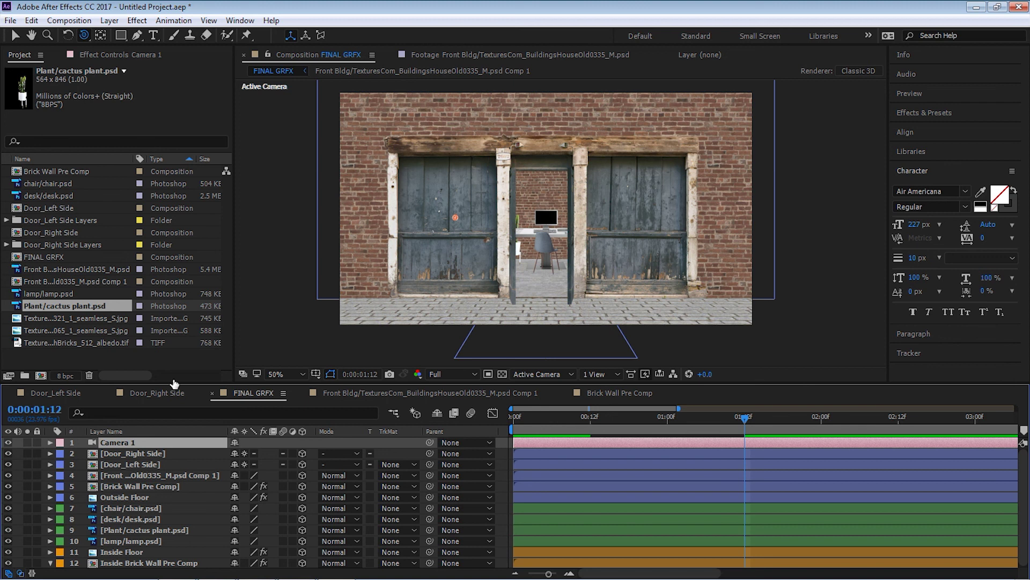
key(Delete)
click(110, 21)
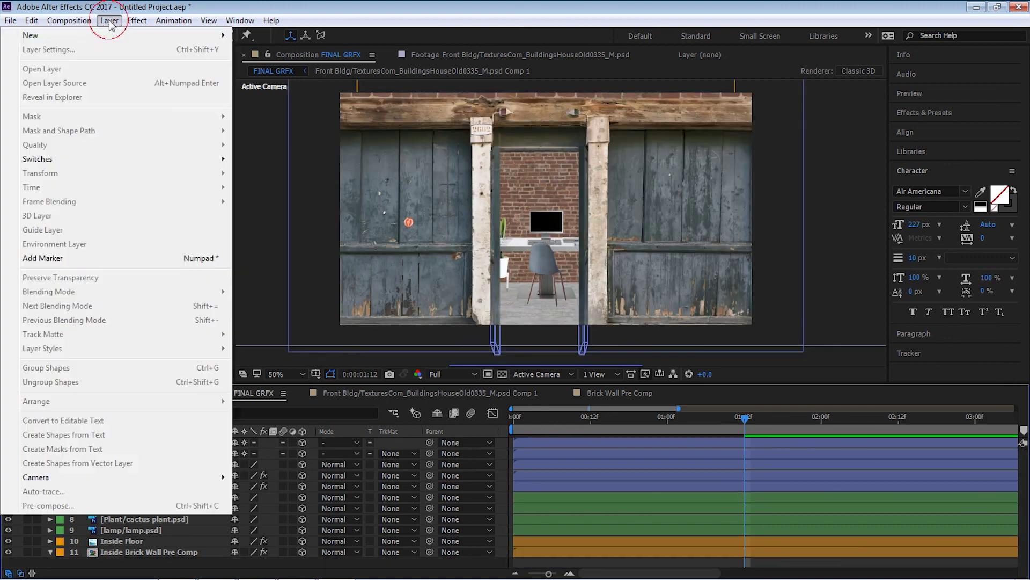
mouse_move(134, 36)
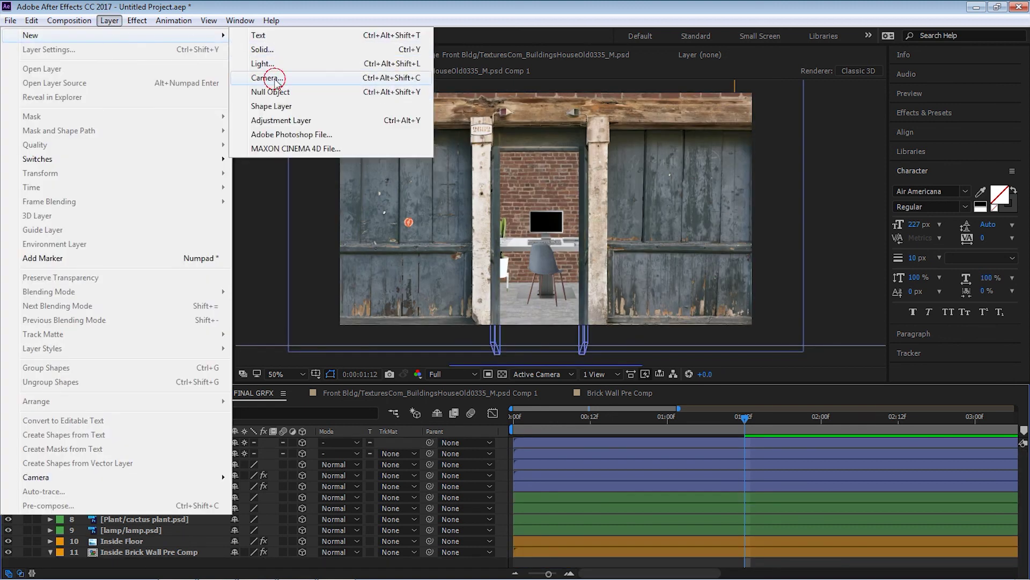
click(268, 78)
click(633, 233)
click(628, 322)
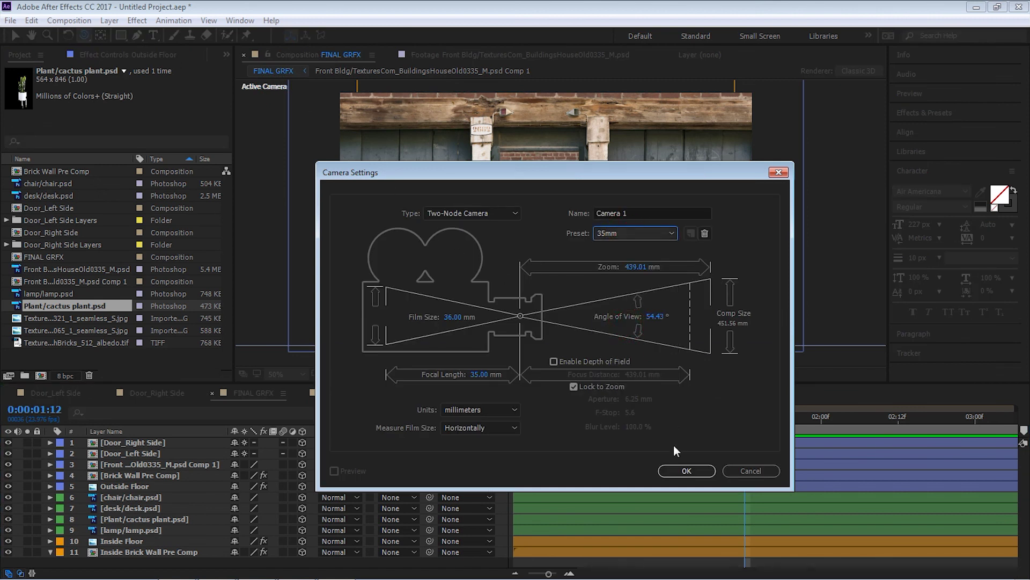
click(683, 471)
click(109, 20)
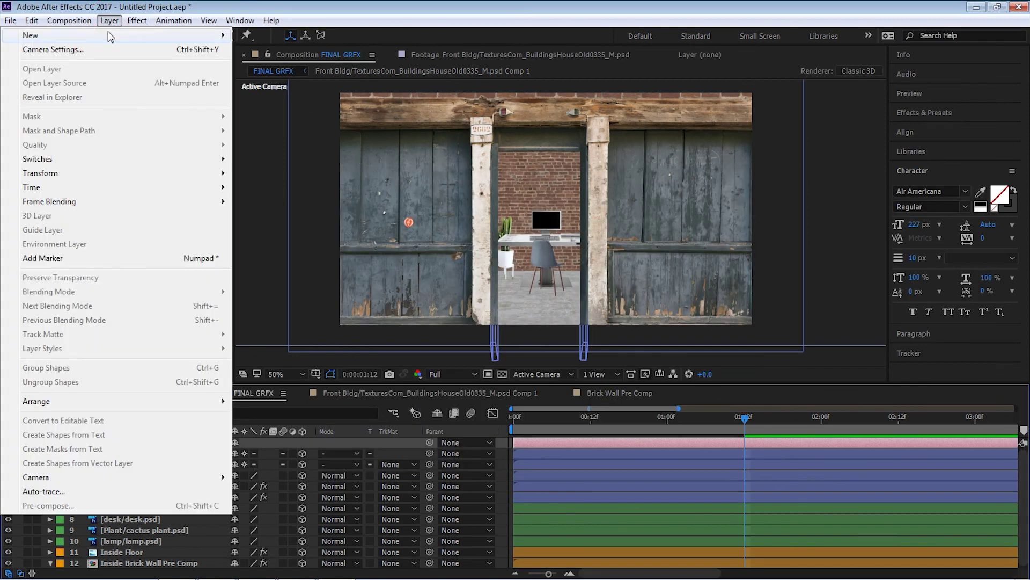
Step: Add a null object layer named 'Move Camera'
mouse_move(135, 36)
click(312, 92)
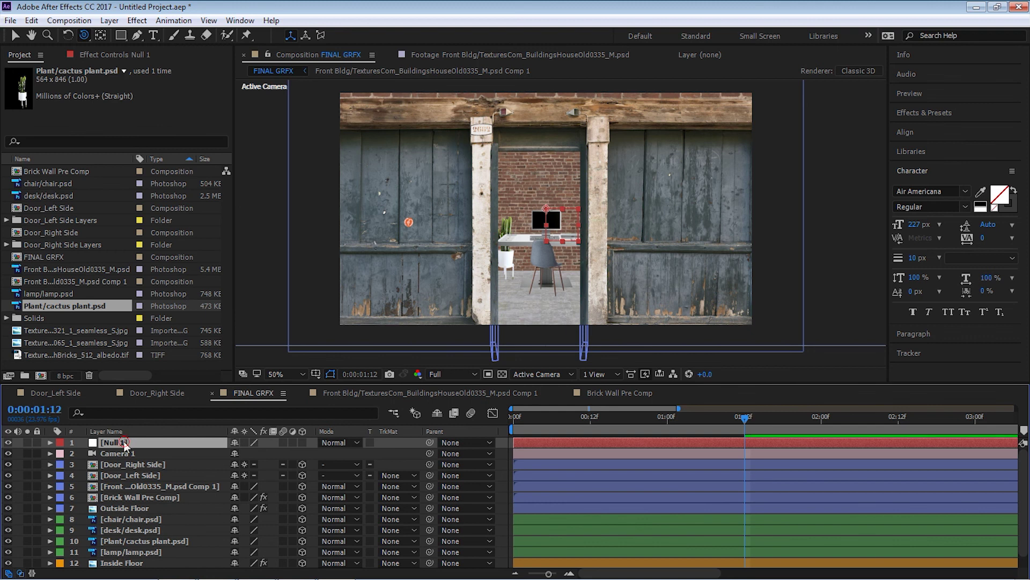
key(Return)
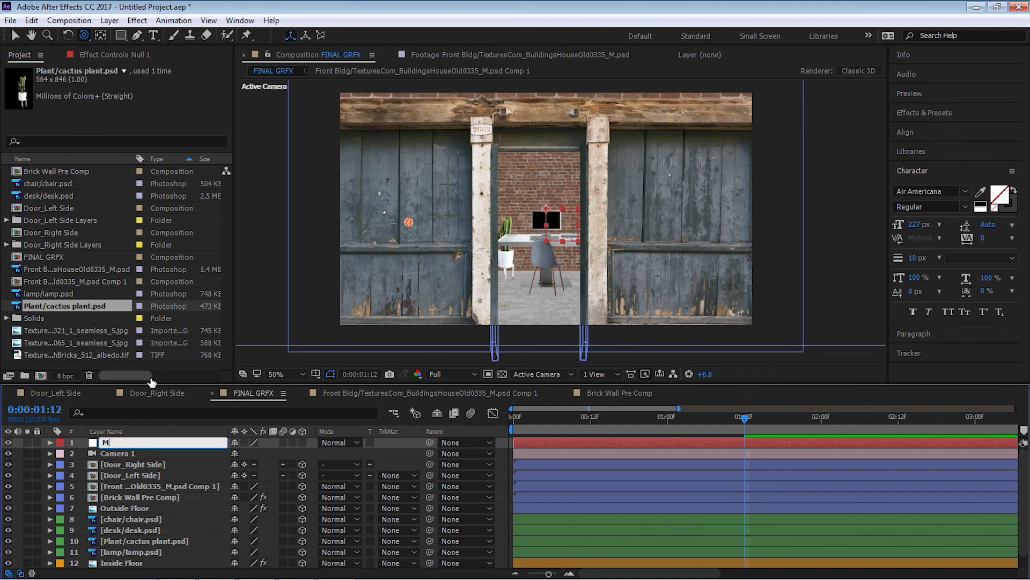
text(Move Camera)
key(Return)
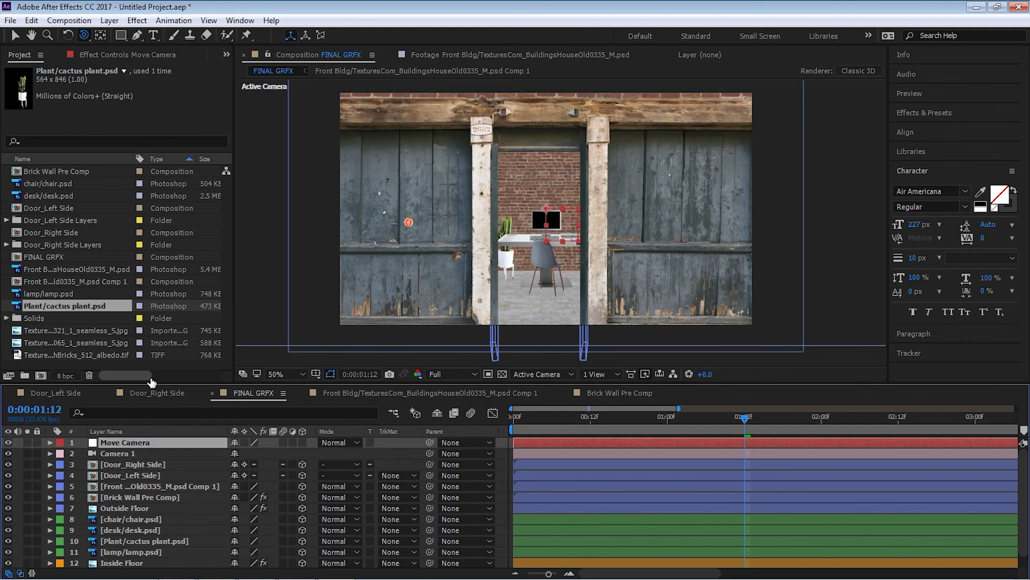
Step: Give Move Camera and Camera 1 a red label
shift+click(118, 454)
click(60, 443)
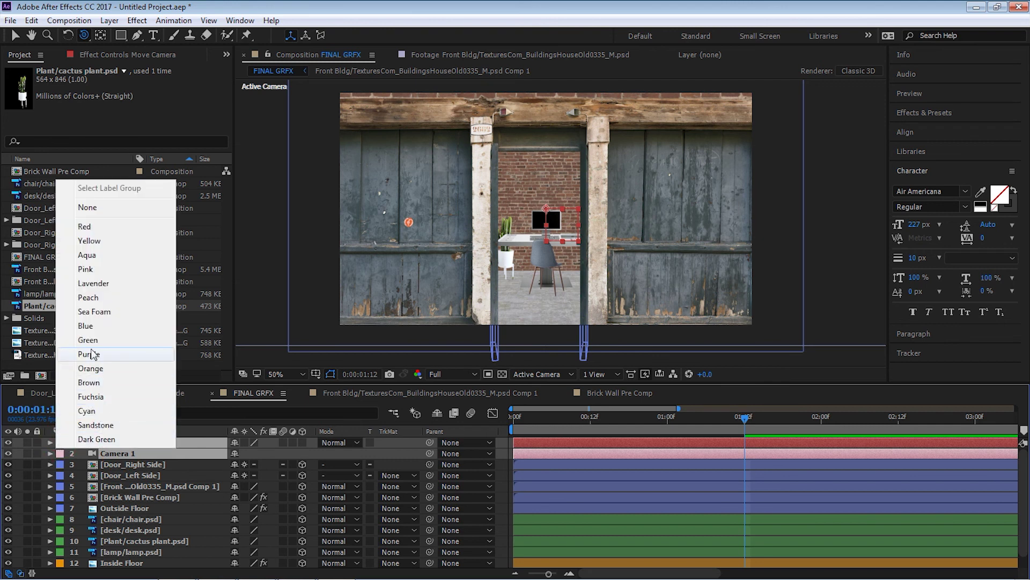
click(89, 239)
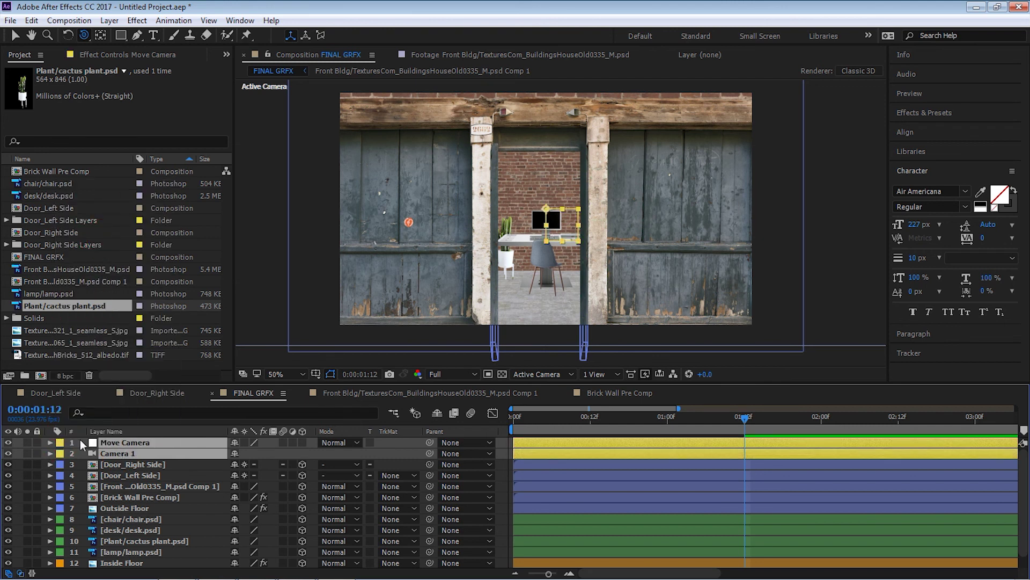
click(60, 442)
click(88, 226)
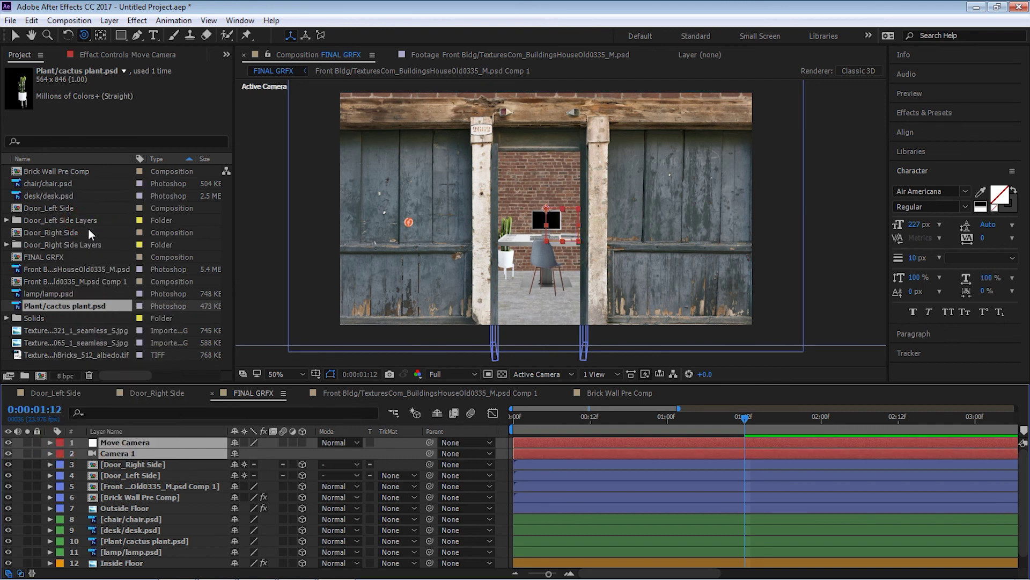
Step: Make Move Camera a 3D layer and parent Camera 1 to it
click(132, 442)
click(303, 442)
click(129, 455)
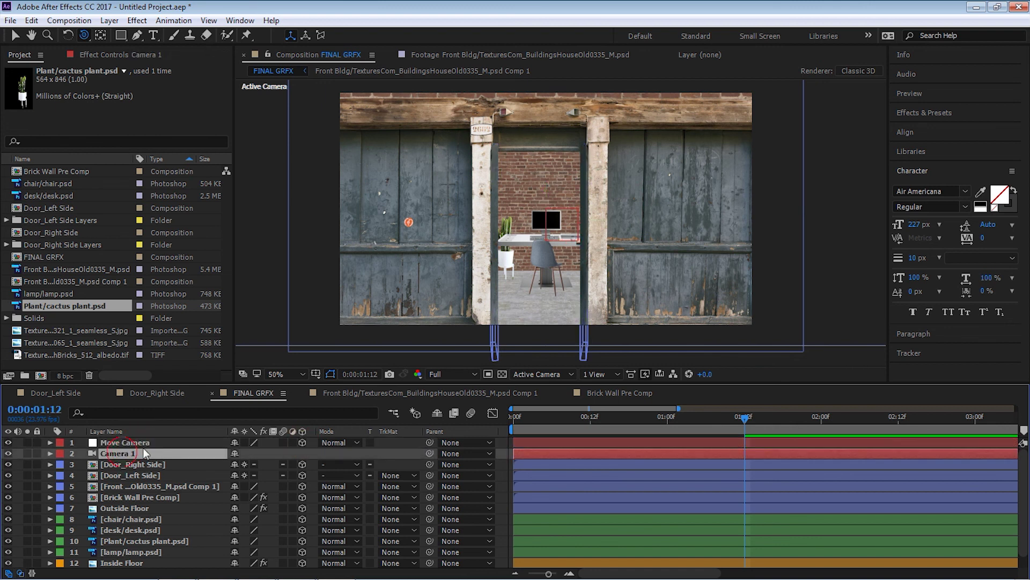
drag(425, 449, 139, 446)
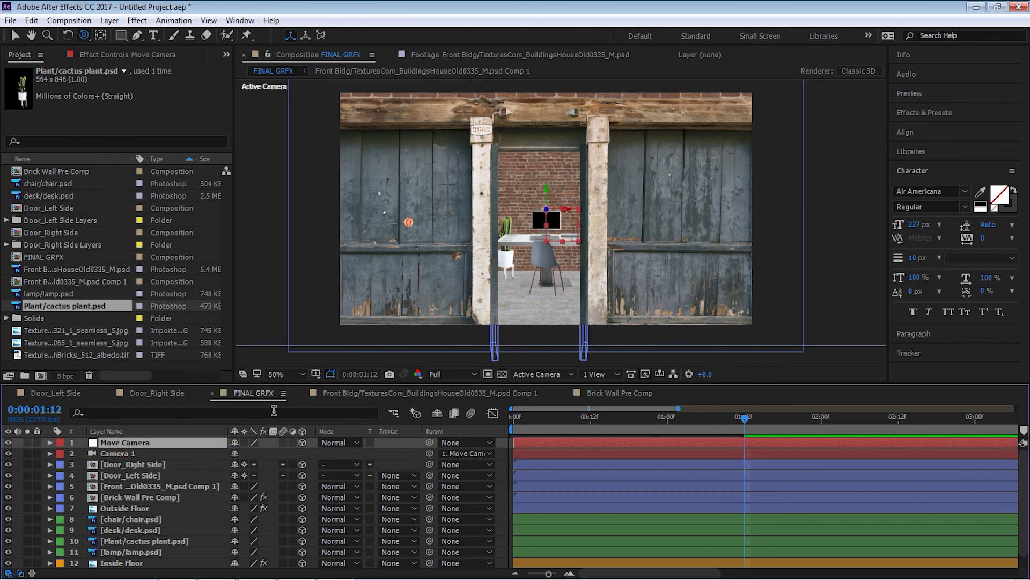
Step: Key Move Camera's Position at 1:00 with Z at −530, showing the brick wall
key(p)
drag(596, 423, 670, 426)
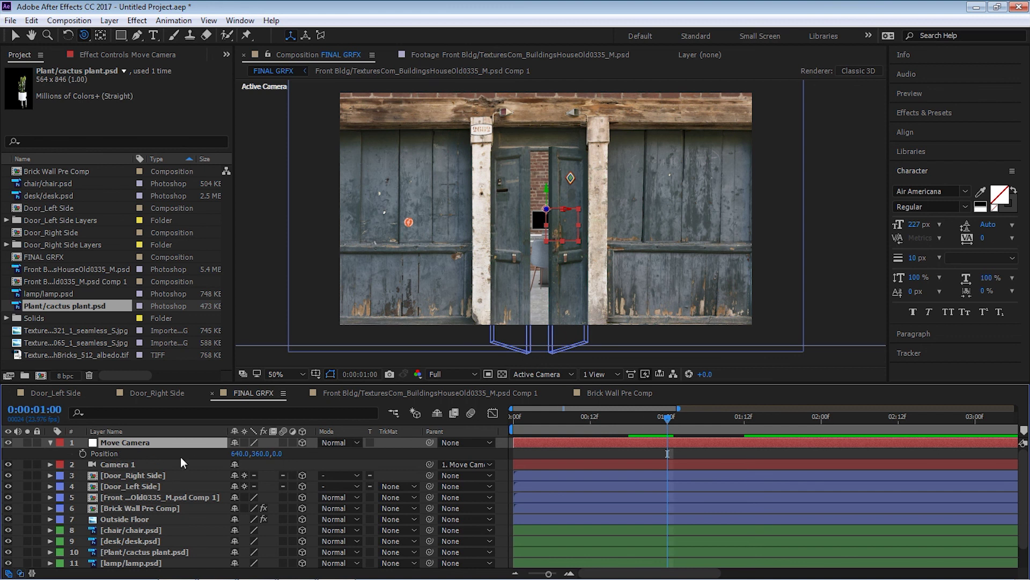
click(82, 453)
drag(274, 454, 248, 455)
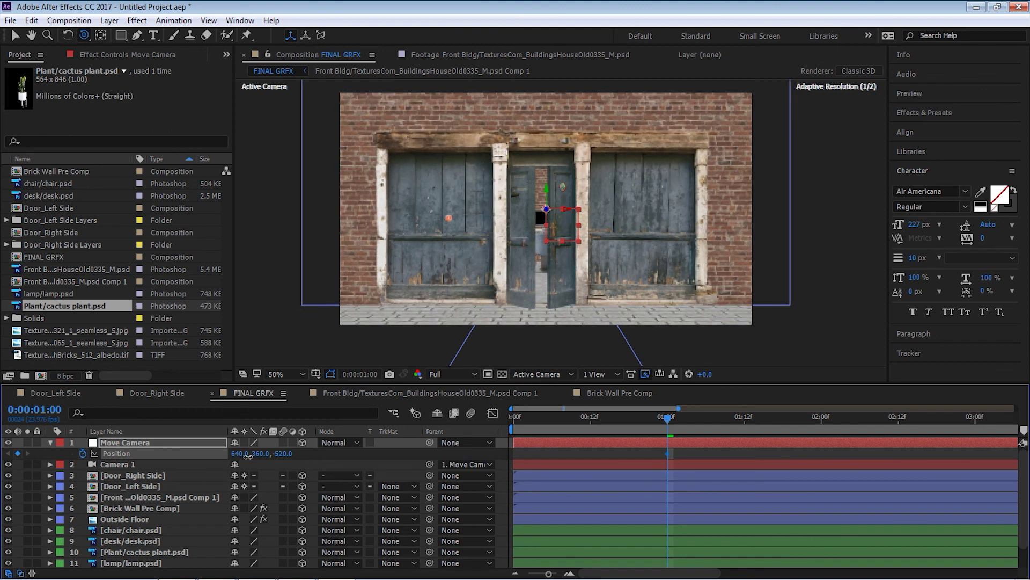
Step: At 2:12, key Move Camera's Position at 670, 520, 1247, framing the desk
drag(669, 422, 900, 429)
drag(284, 453, 406, 445)
drag(256, 454, 274, 454)
drag(278, 453, 344, 454)
drag(253, 454, 320, 455)
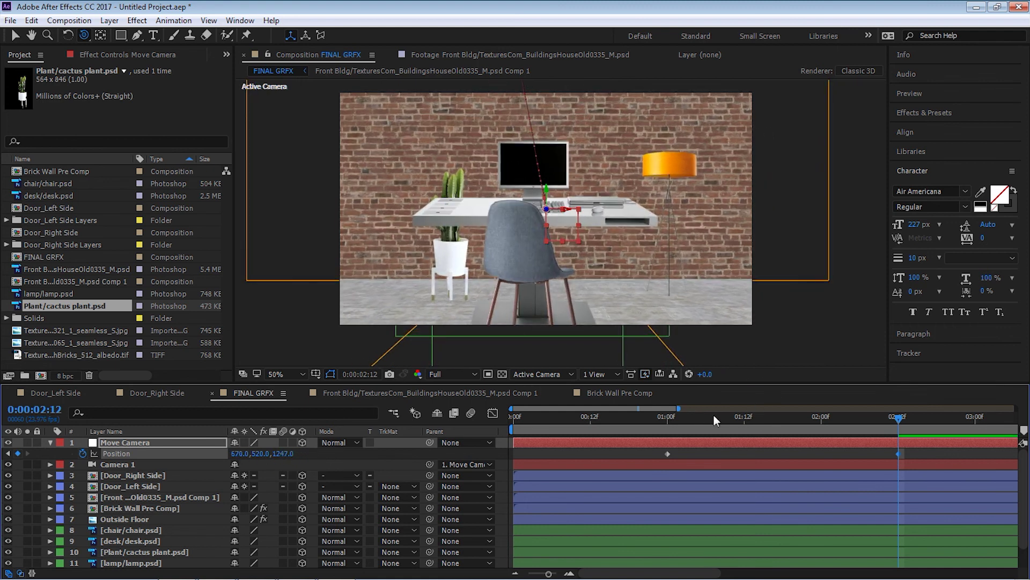
drag(671, 421, 900, 417)
Step: Apply Easy Ease In to the 2:12 keyframe and Easy Ease Out to the 1:00 keyframe
right_click(898, 453)
mouse_move(916, 446)
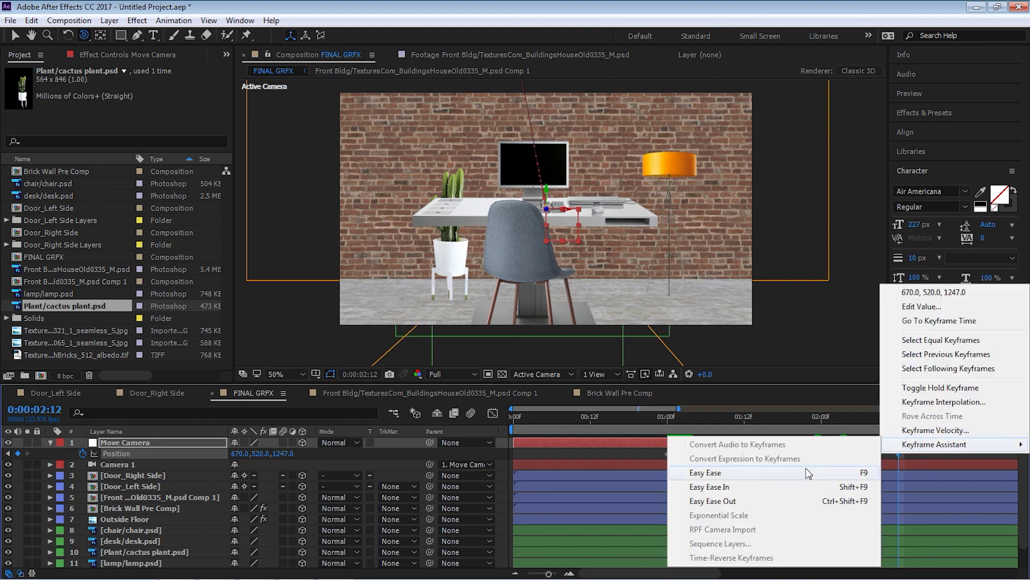
click(752, 484)
click(667, 418)
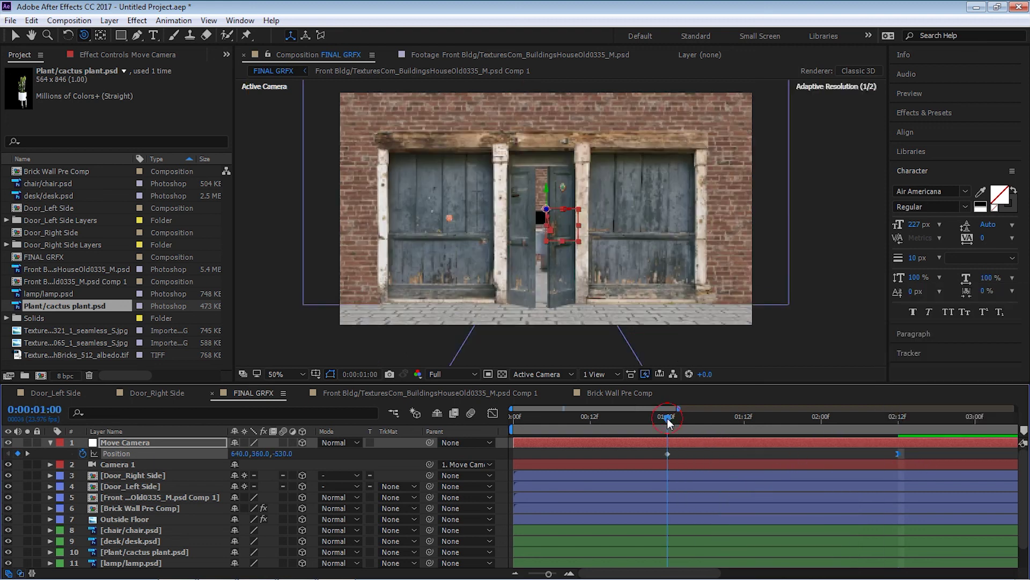
click(667, 454)
right_click(667, 454)
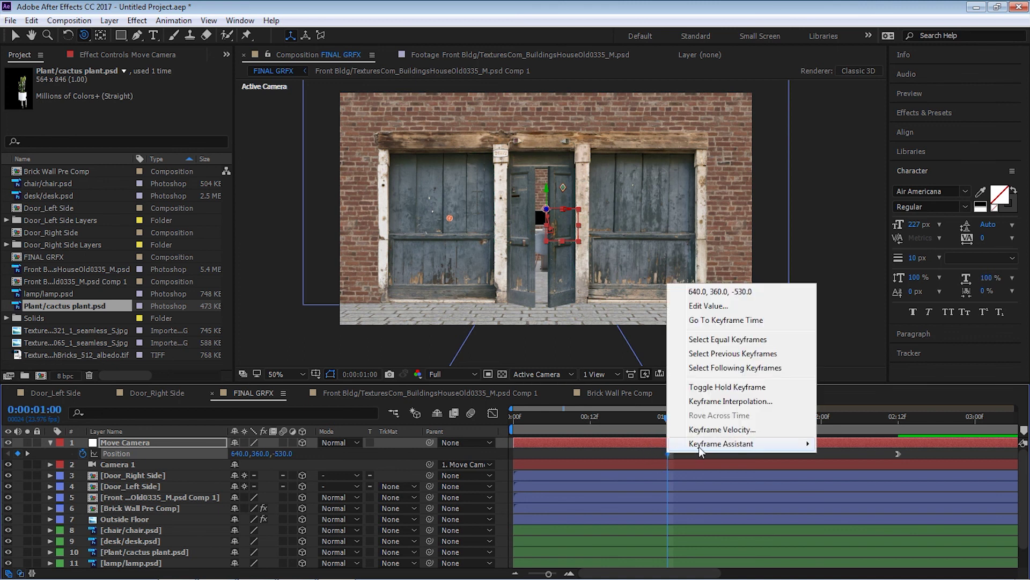
mouse_move(693, 445)
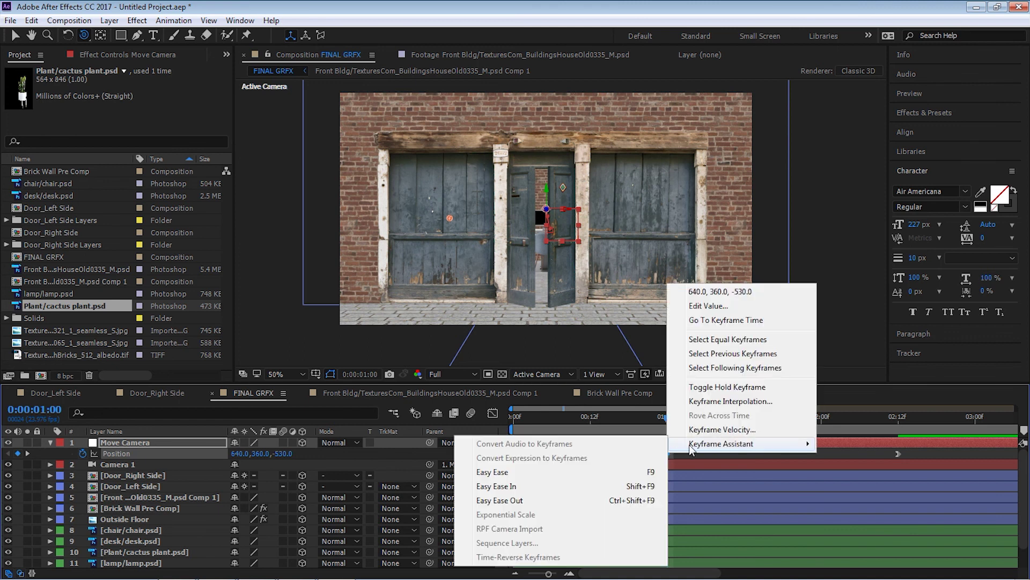
click(633, 501)
Step: Preview the camera push-in and collapse Move Camera's properties
key(space)
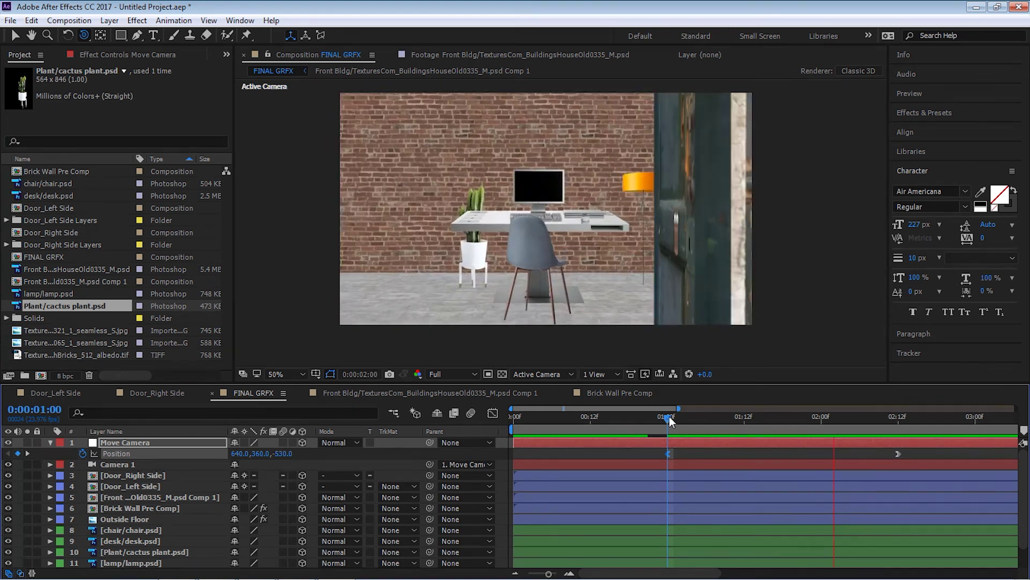
mouse_move(670, 416)
mouse_down()
mouse_move(888, 422)
mouse_move(661, 431)
mouse_up()
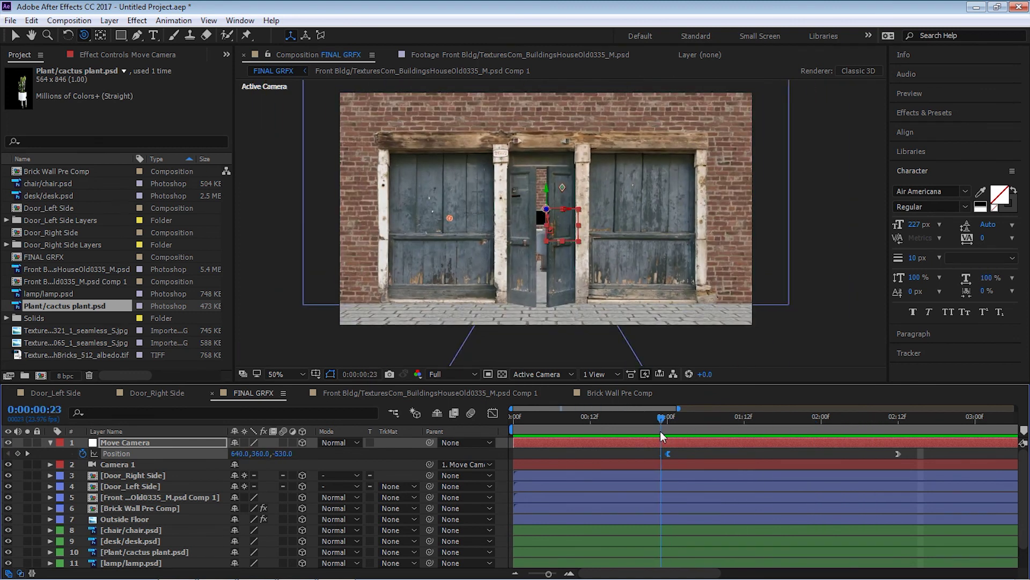
click(49, 443)
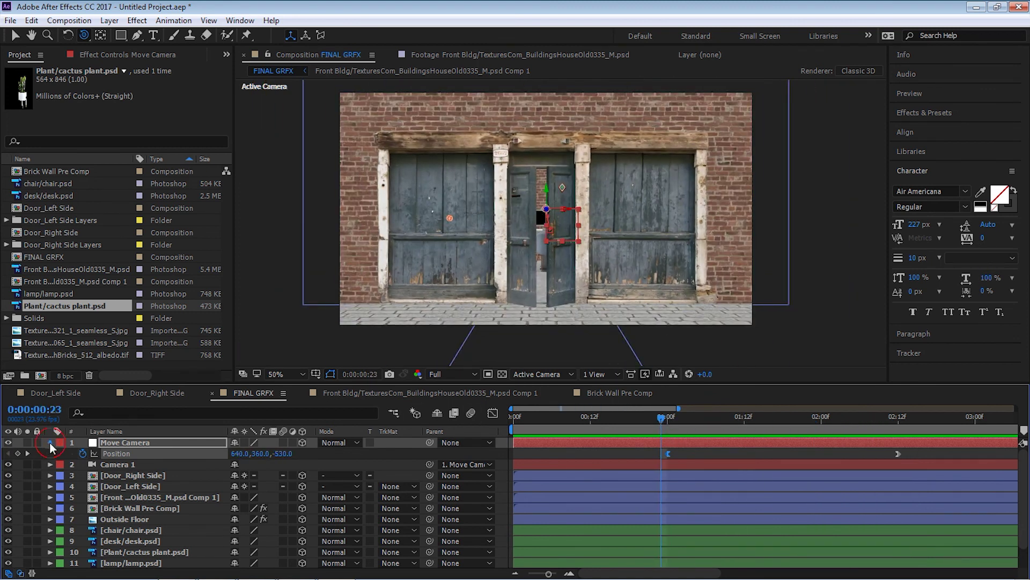
Step: Add a Spot light layer with Intensity 100% and Casts Shadows enabled
click(461, 382)
click(109, 20)
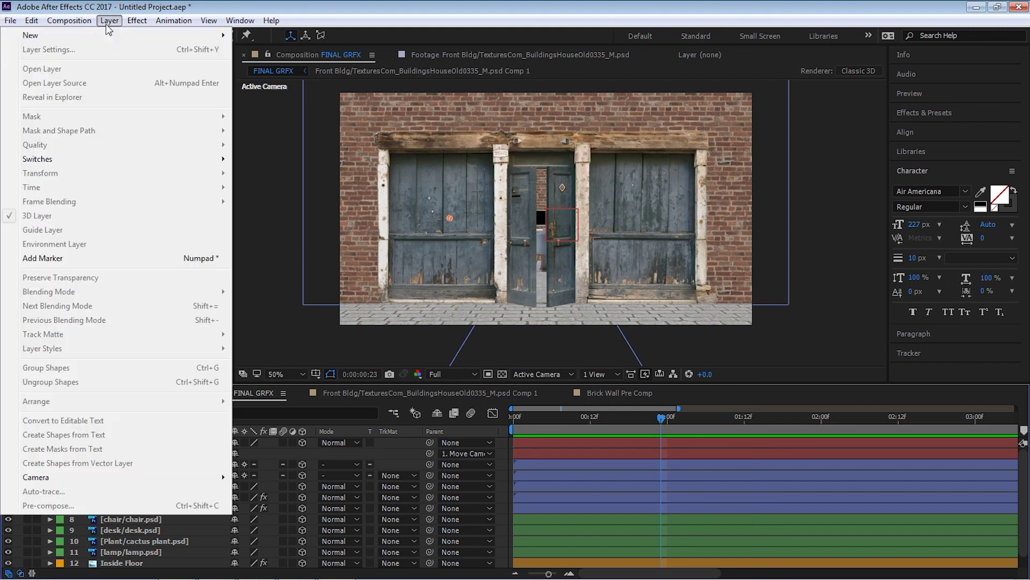
mouse_move(111, 37)
click(280, 66)
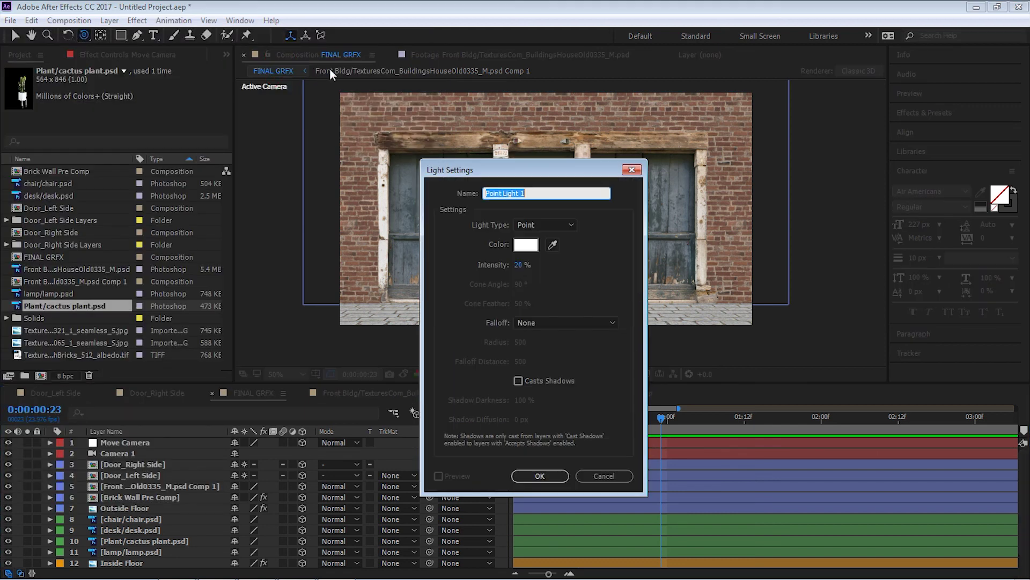
click(564, 224)
click(558, 251)
click(518, 264)
text(100)
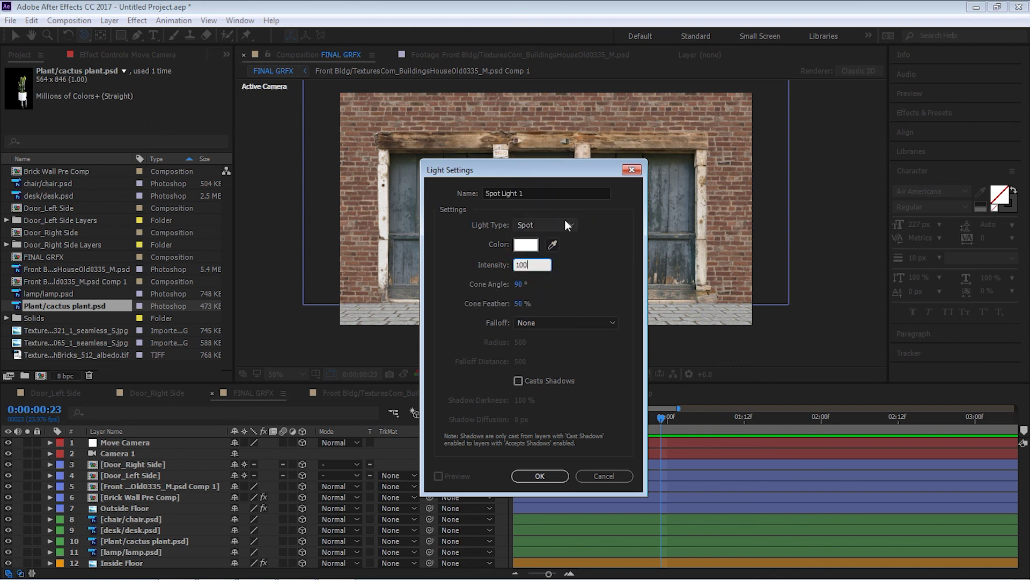
click(517, 381)
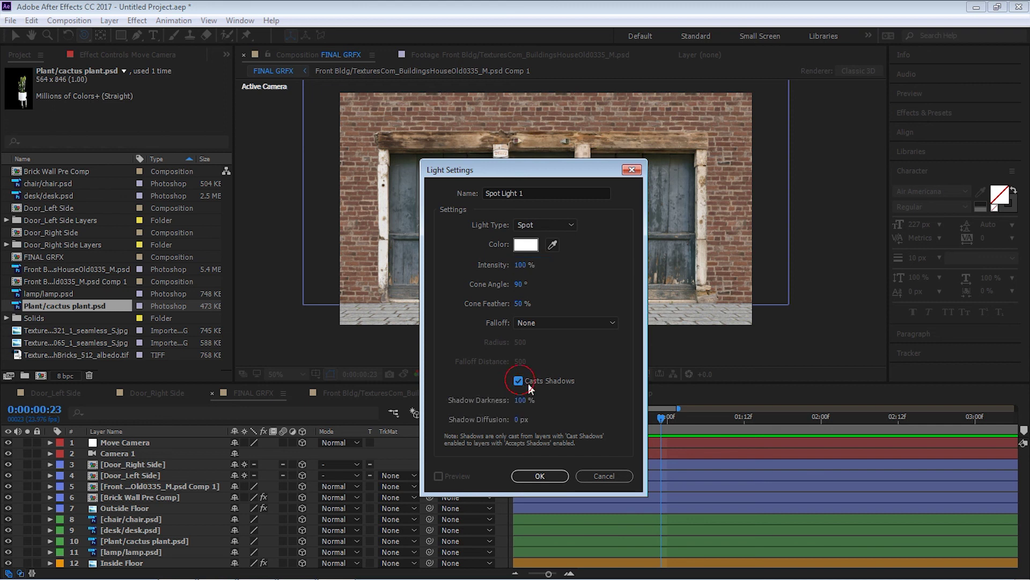
click(541, 476)
click(537, 374)
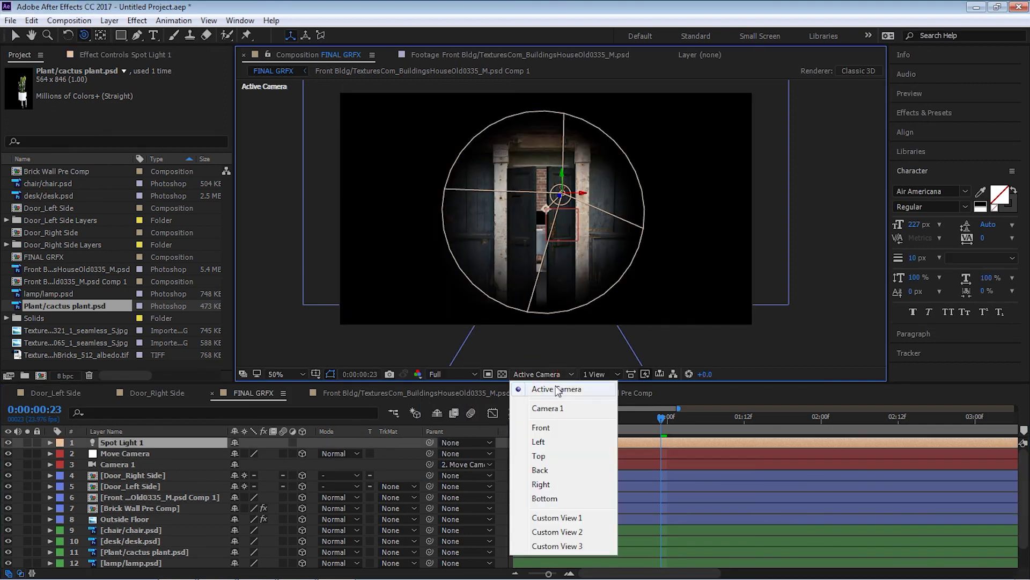
Step: Split the viewer into 2 Views, with the left view set to Left
click(595, 374)
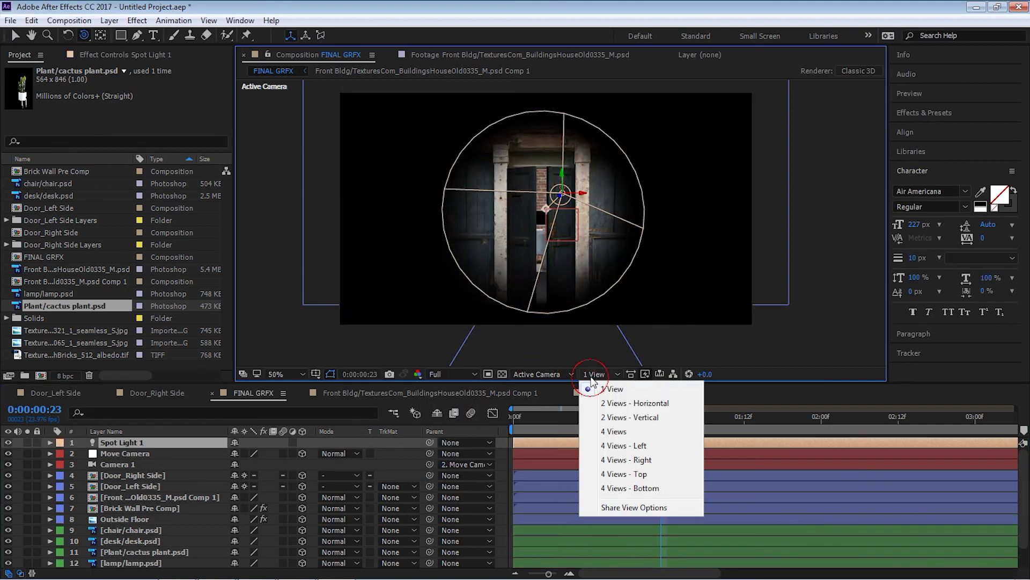
click(624, 403)
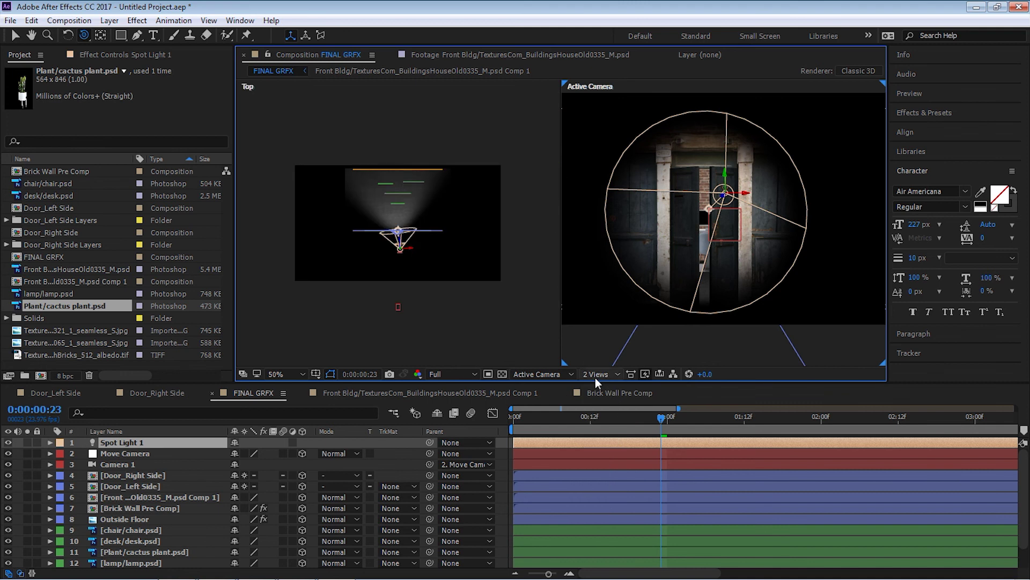
key(v)
click(470, 346)
click(547, 375)
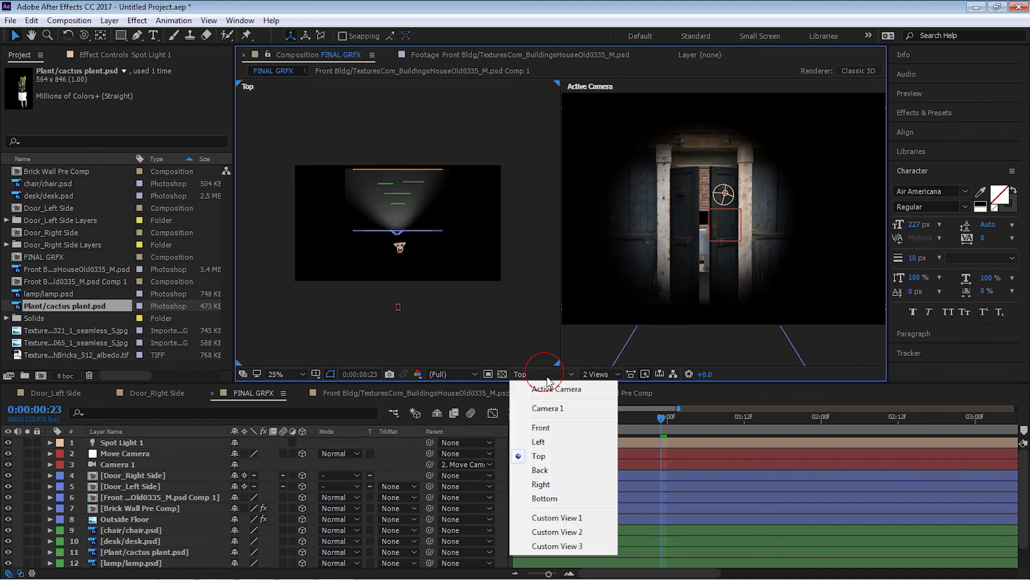
click(538, 441)
Step: Raise Spot Light 1 higher and aim its point of interest at the doors
click(120, 442)
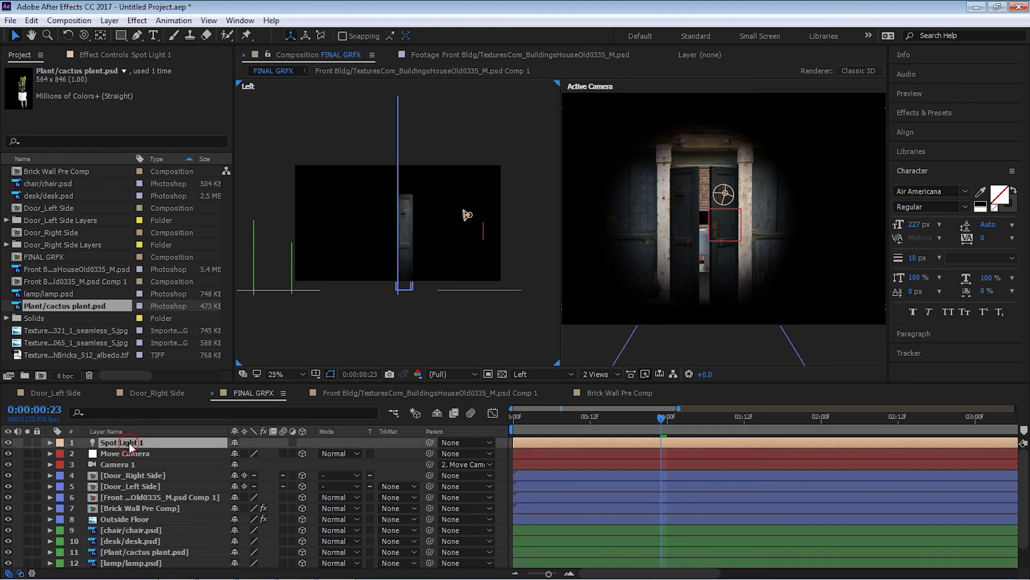
drag(472, 218, 470, 90)
mouse_move(359, 241)
mouse_down()
mouse_move(375, 245)
mouse_move(365, 245)
mouse_up()
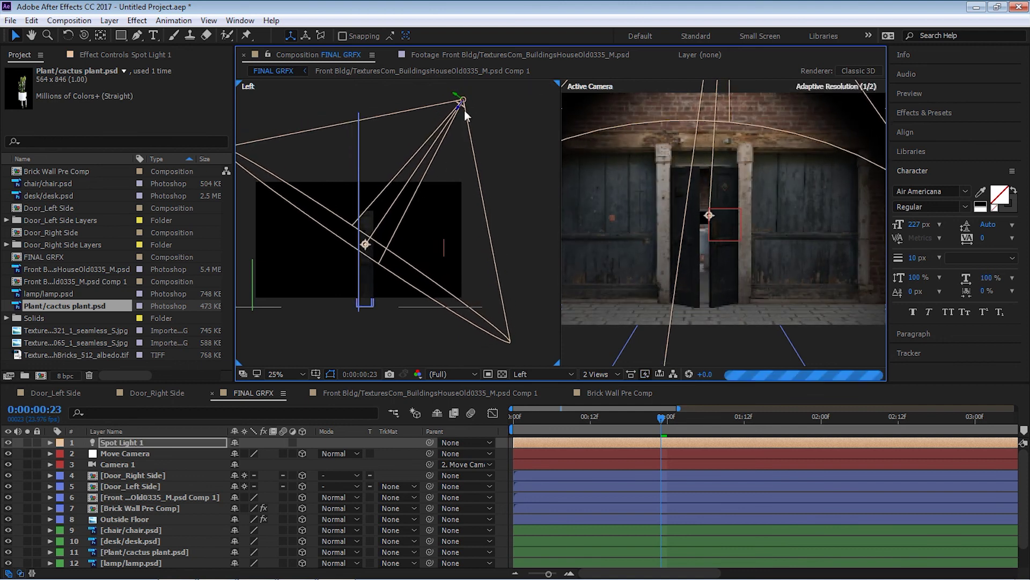
drag(463, 99, 482, 90)
Step: Return to a single camera view at 50% zoom and reselect Spot Light 1
click(599, 374)
click(726, 306)
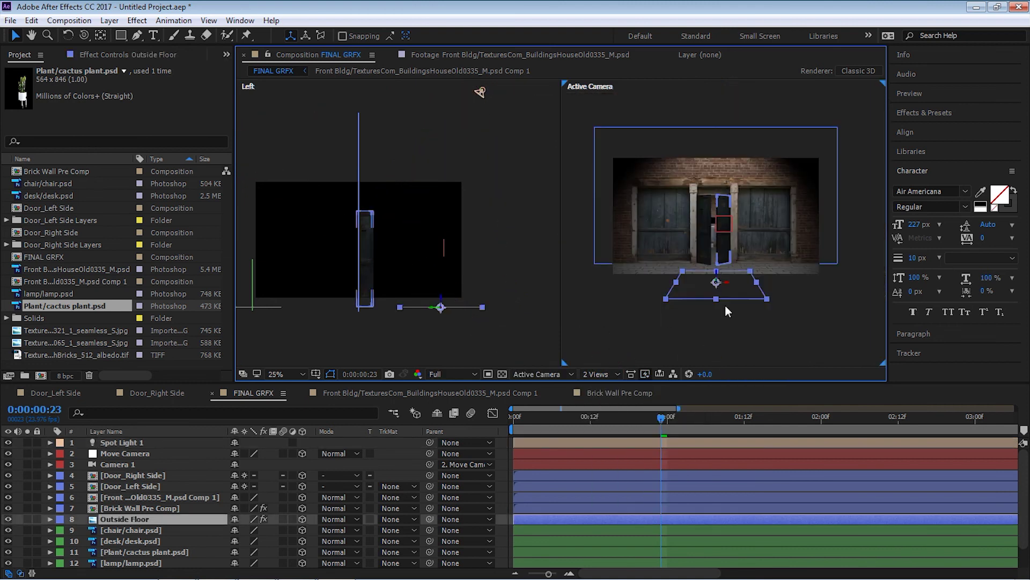
key(period)
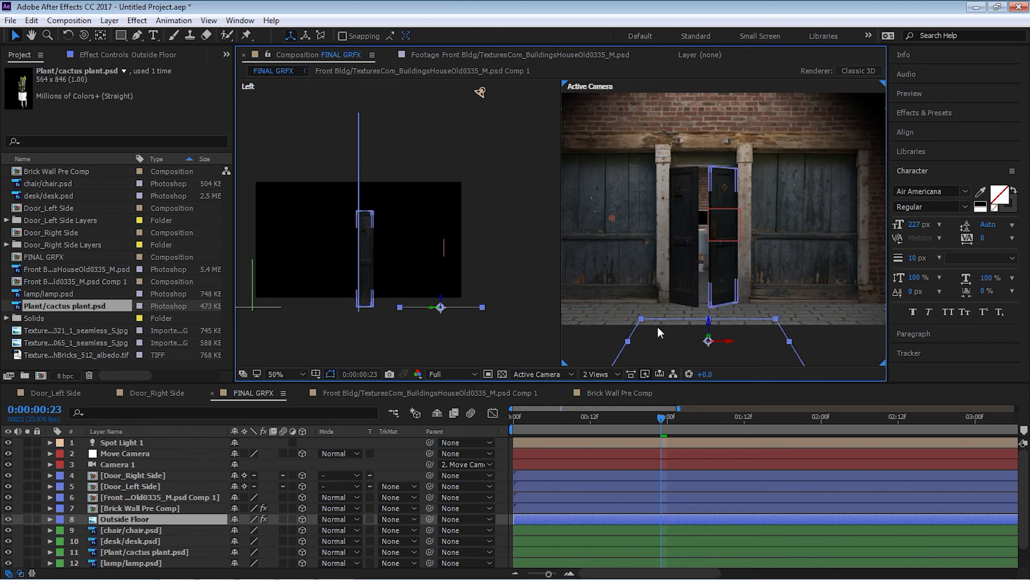
click(594, 375)
click(597, 386)
click(132, 442)
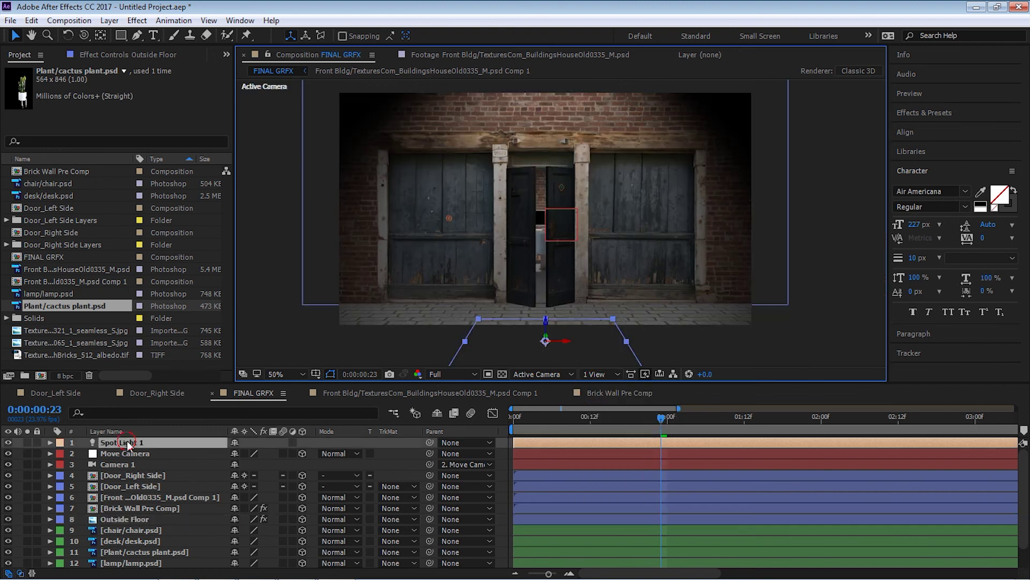
Step: Create a new light layer of type Ambient with Intensity 25%
click(113, 21)
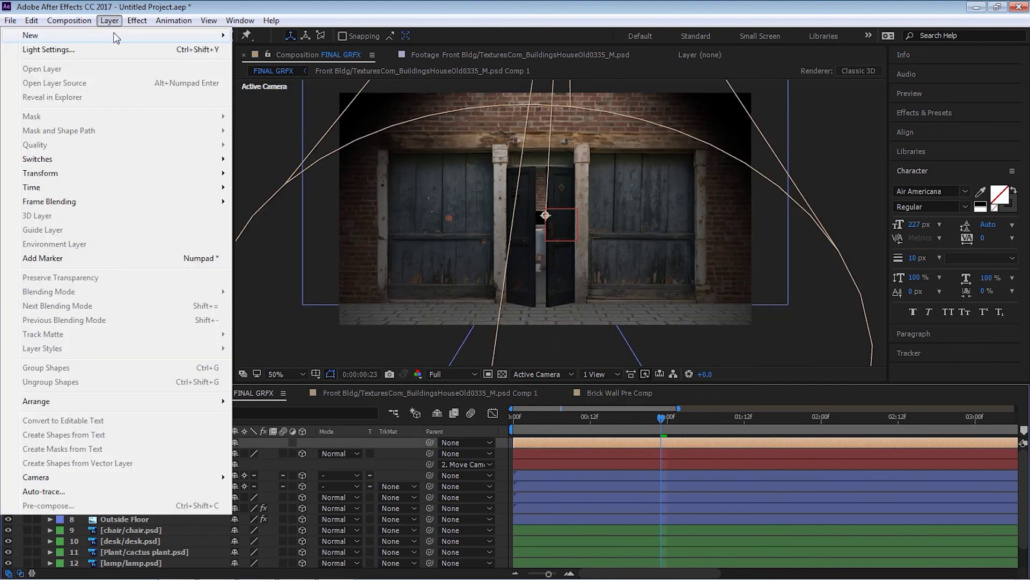
mouse_move(188, 35)
click(267, 62)
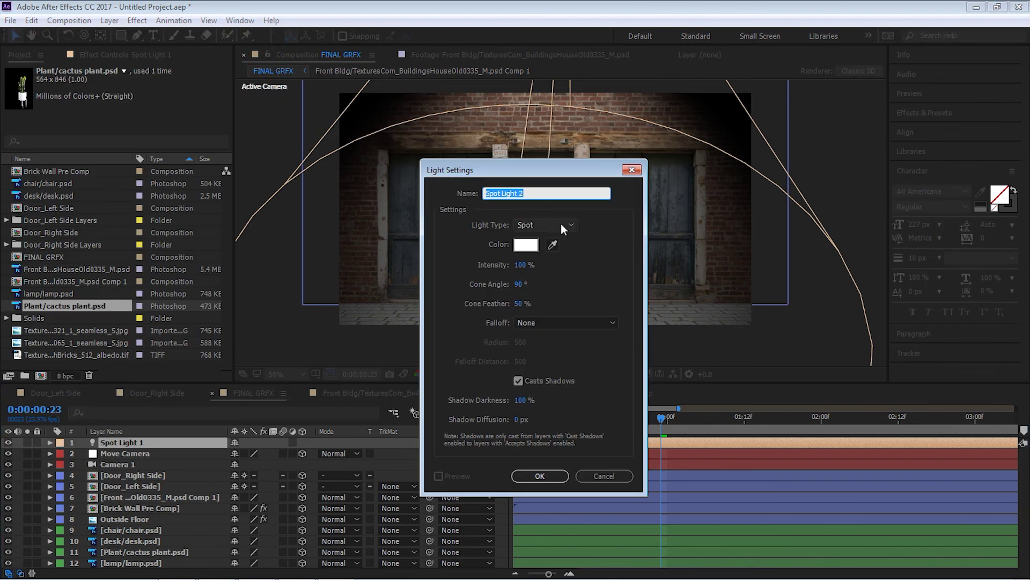
click(561, 226)
click(542, 285)
click(526, 264)
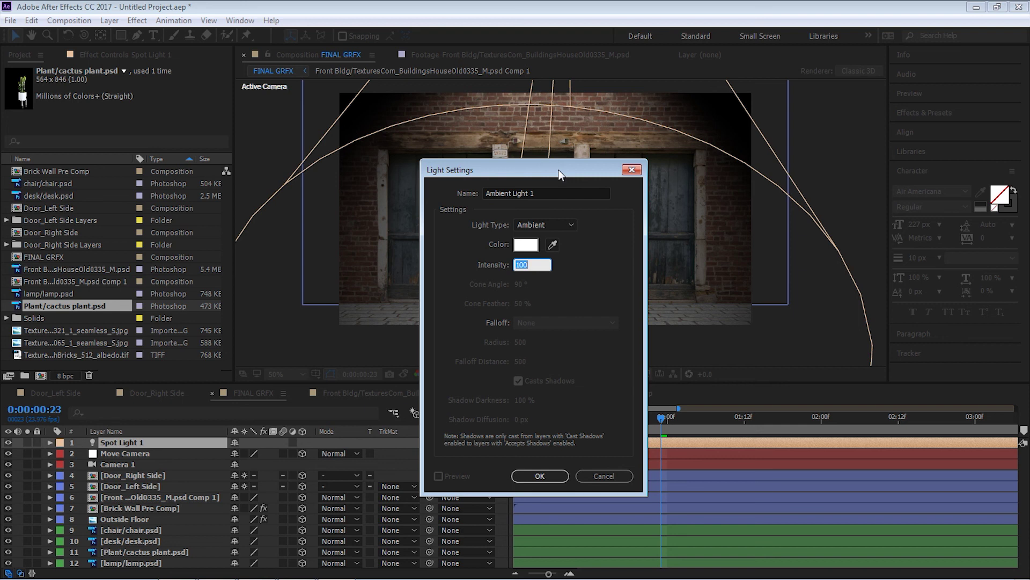
text(25)
click(540, 476)
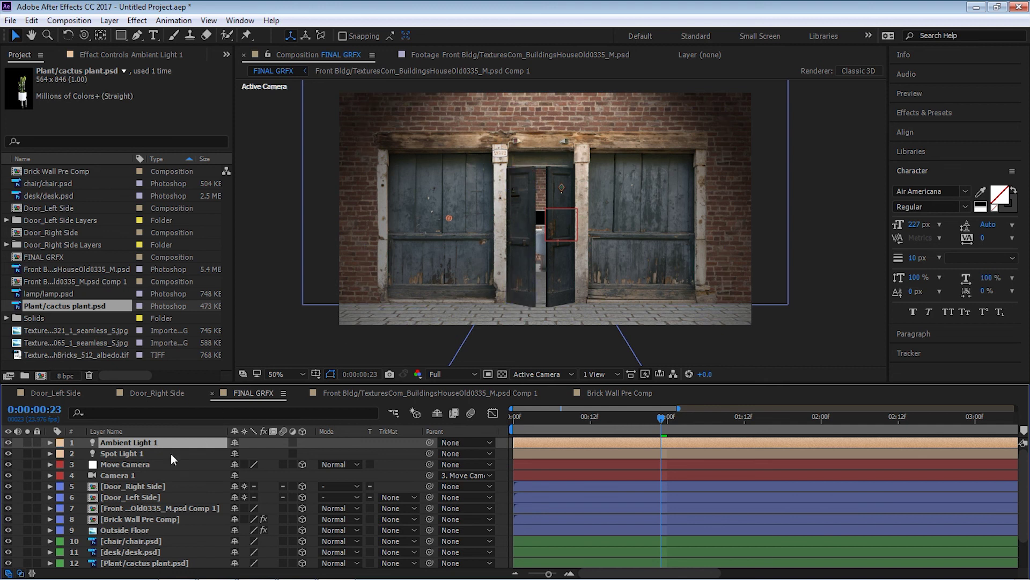
click(146, 486)
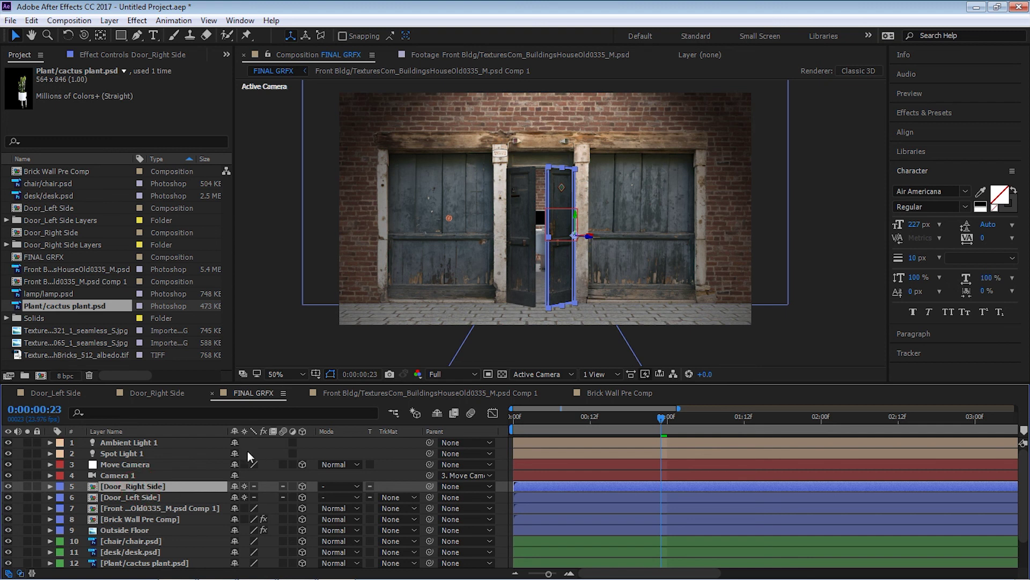
click(49, 486)
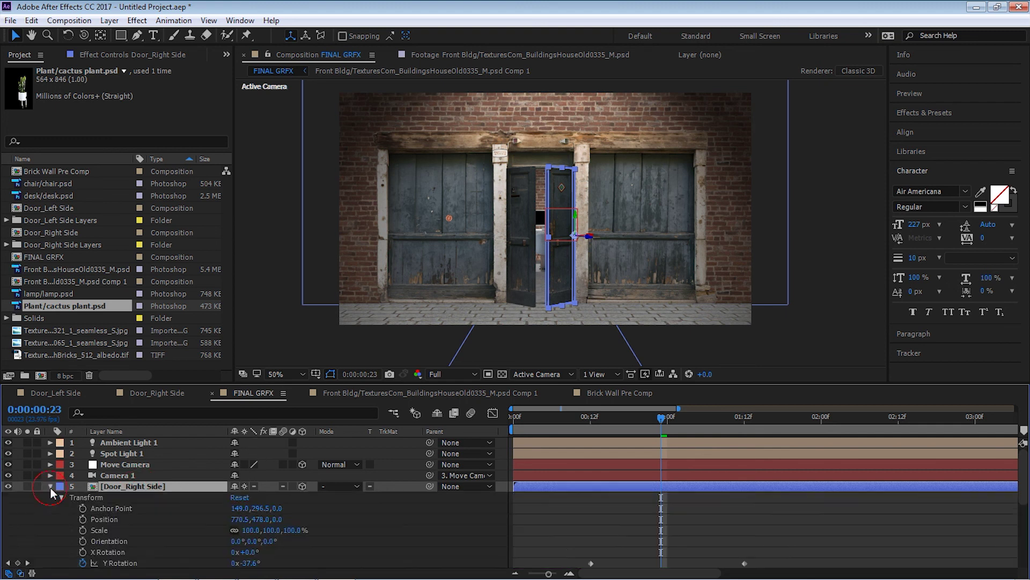
scroll(65, 472, down, 1)
click(62, 463)
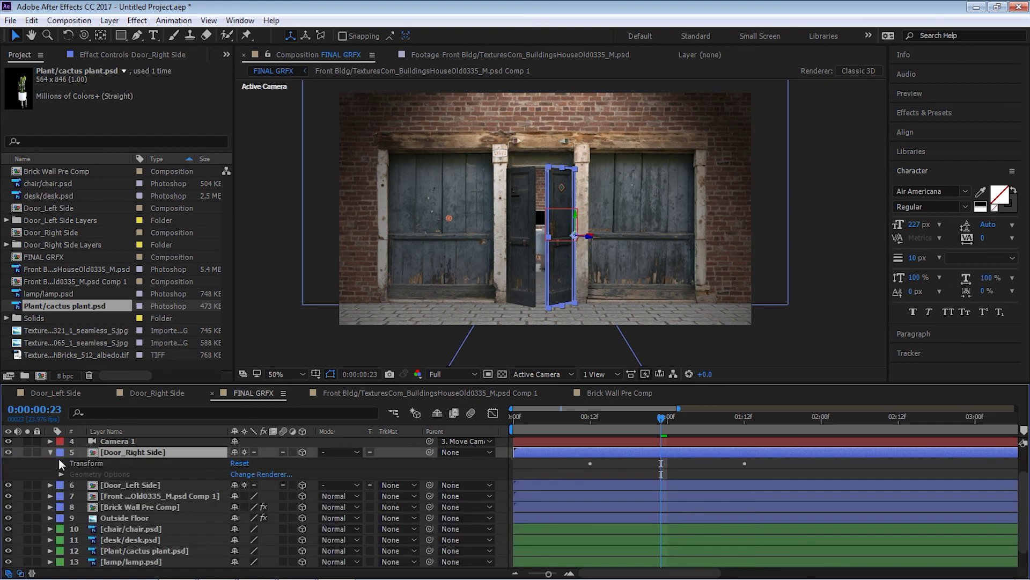
click(50, 453)
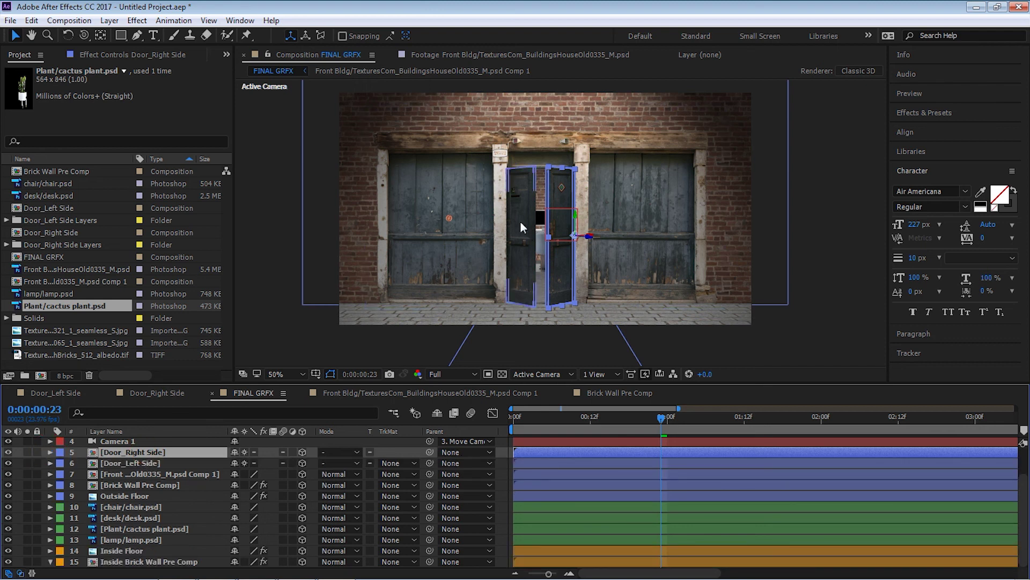
Step: In Door_Right Side, set Casts Shadows to On for all six door face layers
click(126, 453)
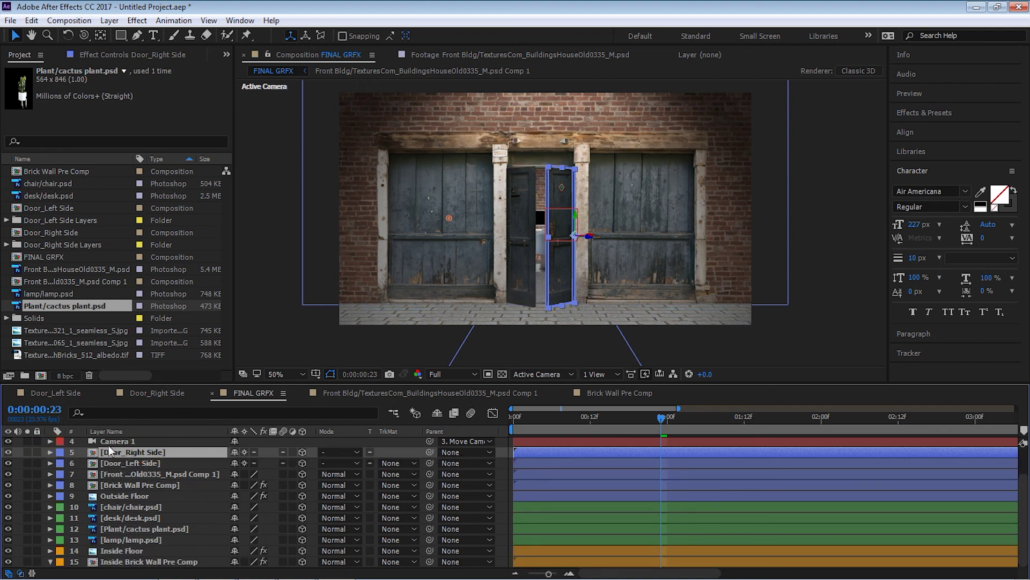
double_click(93, 452)
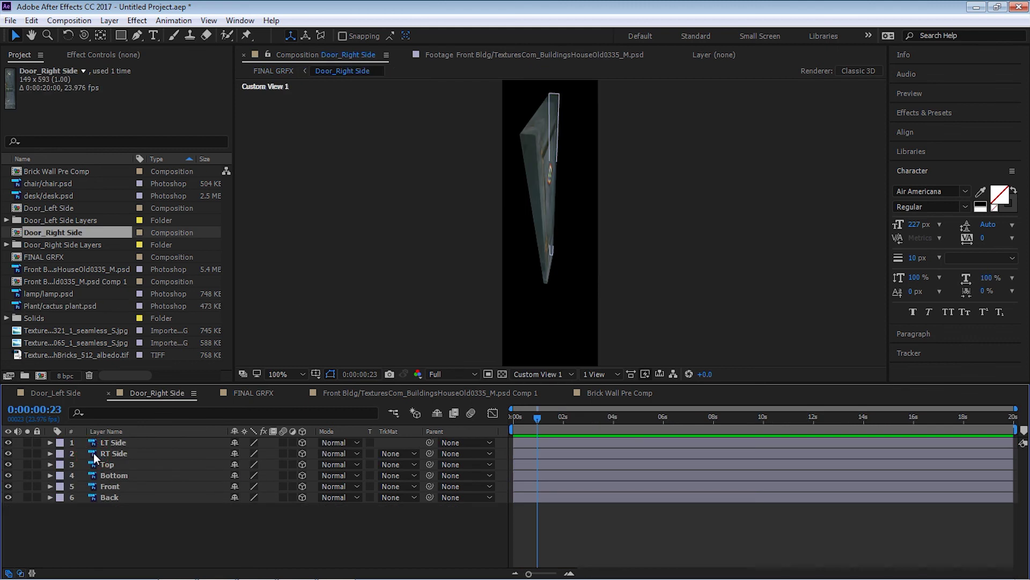
click(121, 443)
shift+click(110, 497)
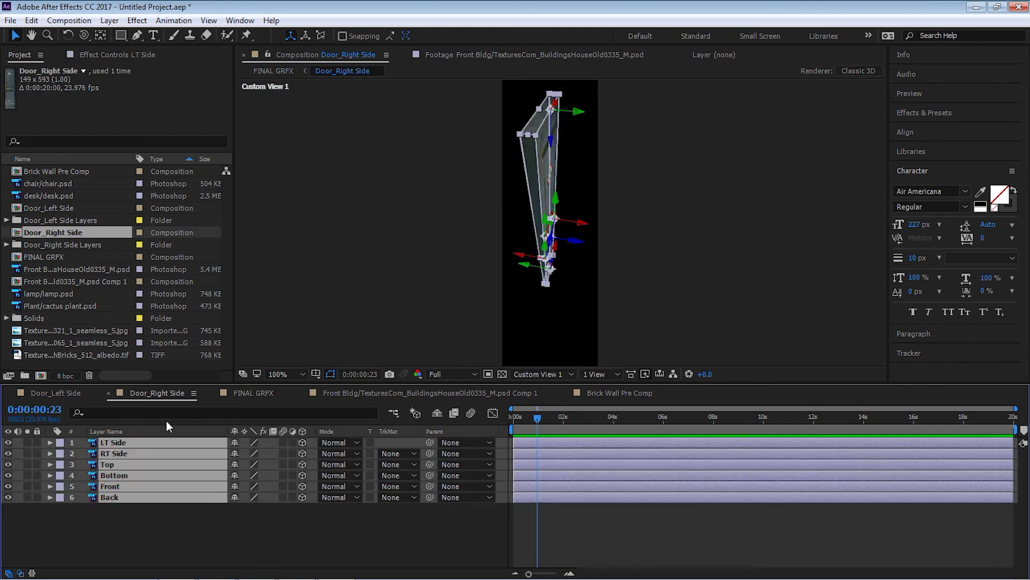
drag(219, 383, 219, 332)
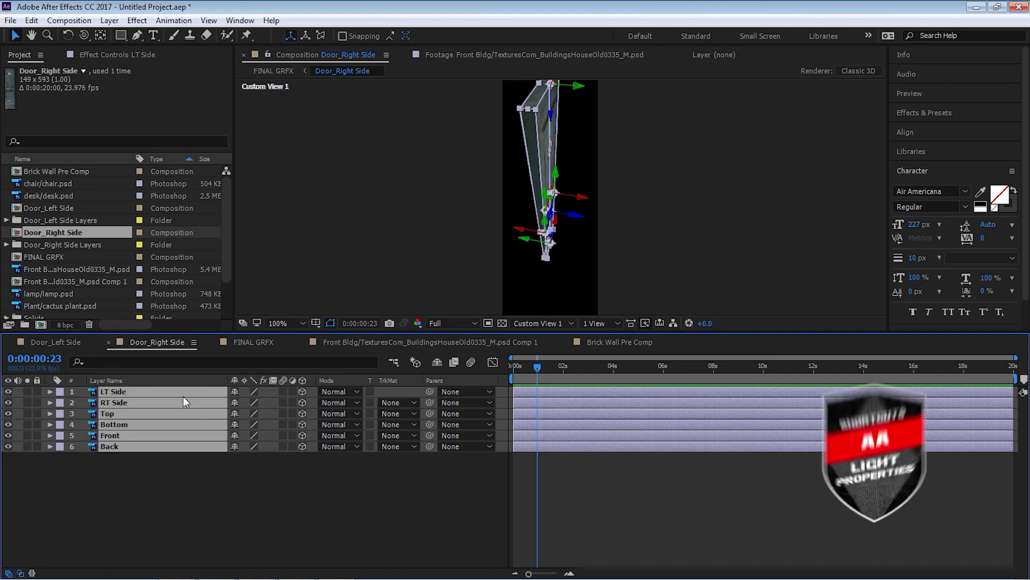
key(a)
key(a)
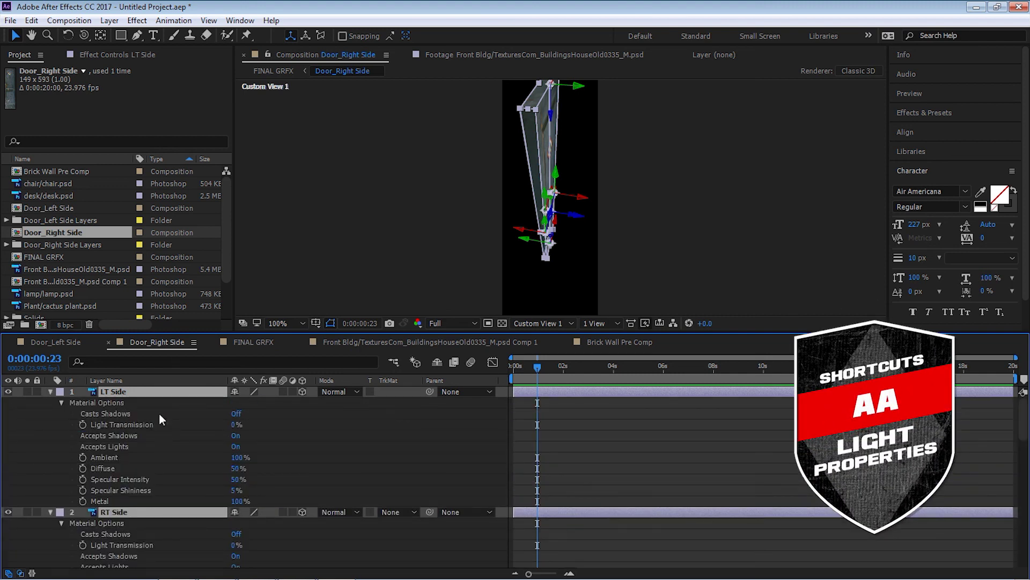
click(236, 413)
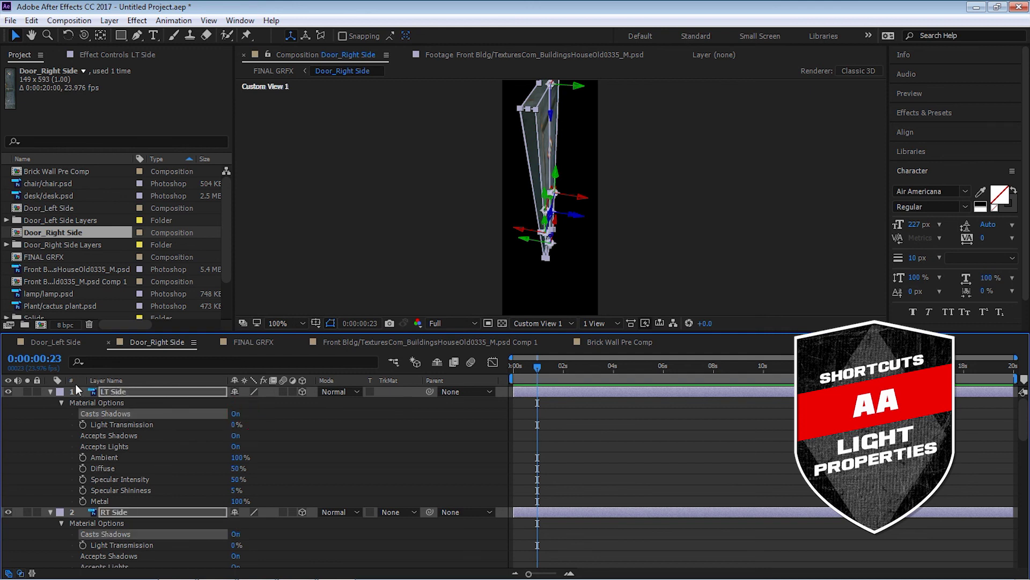
click(50, 392)
Step: Set Casts Shadows to On for the Door_Left Side layers, then return to FINAL GRFX
click(75, 342)
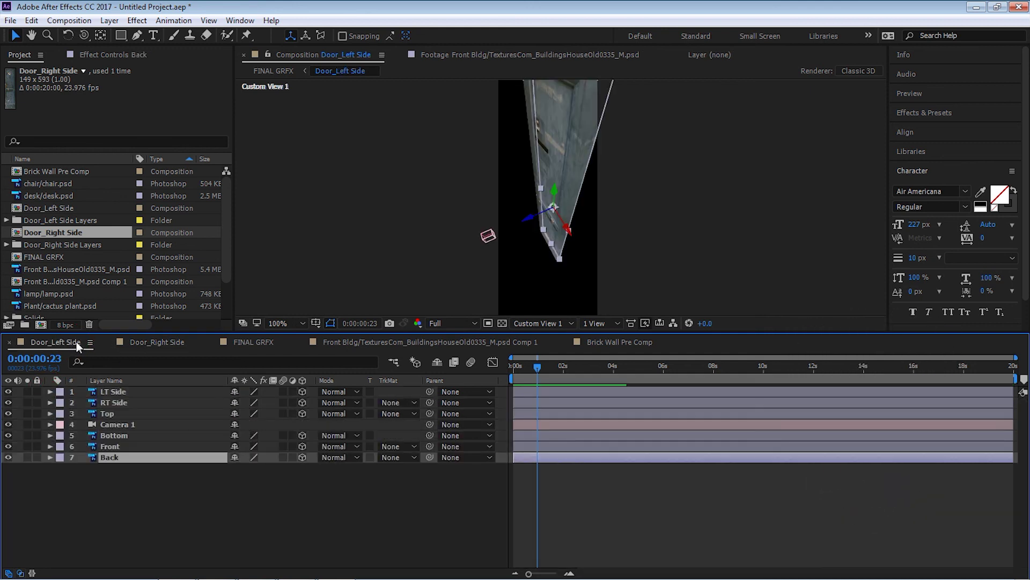
click(112, 391)
shift+click(118, 458)
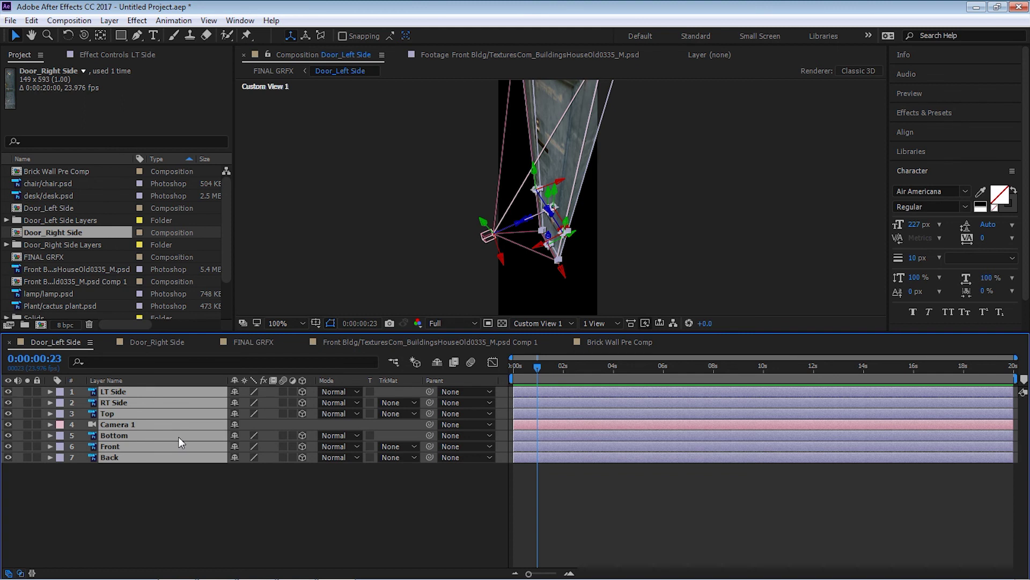
key(a)
key(a)
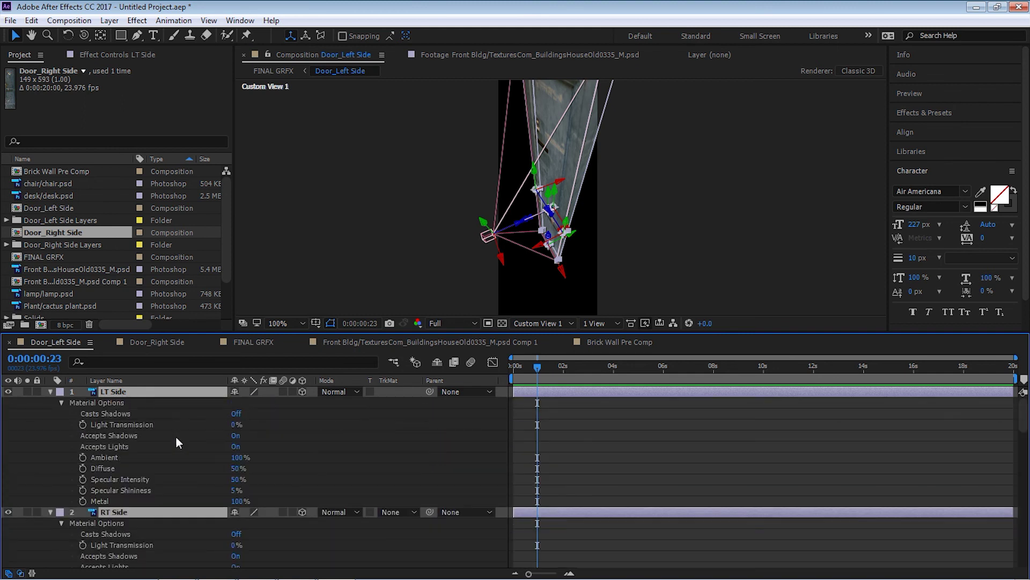
click(236, 414)
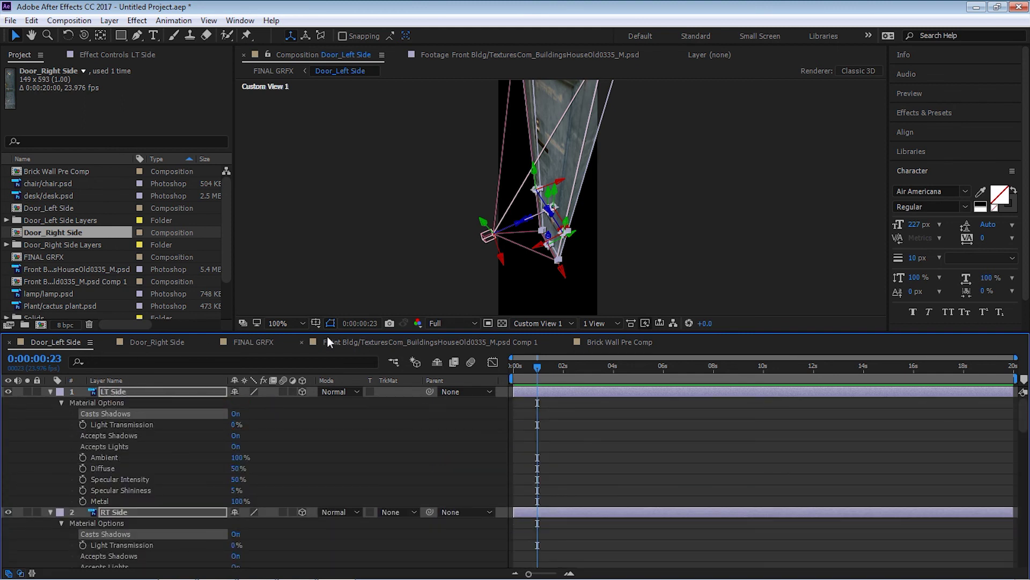
click(252, 342)
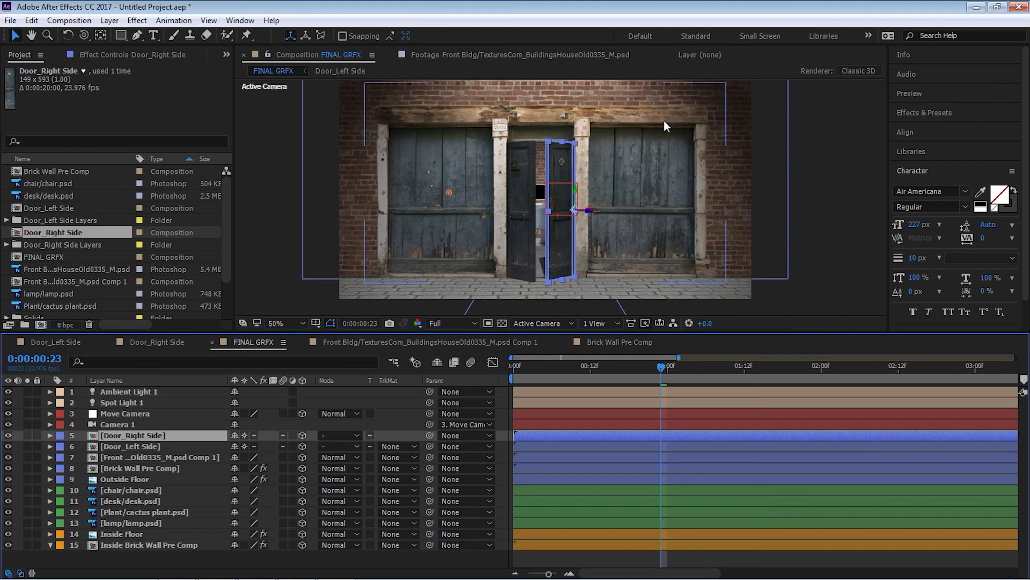
Step: Move the FINAL GRFX playhead to 0:00:01:14 and set the viewer to 100% magnification
key(grave)
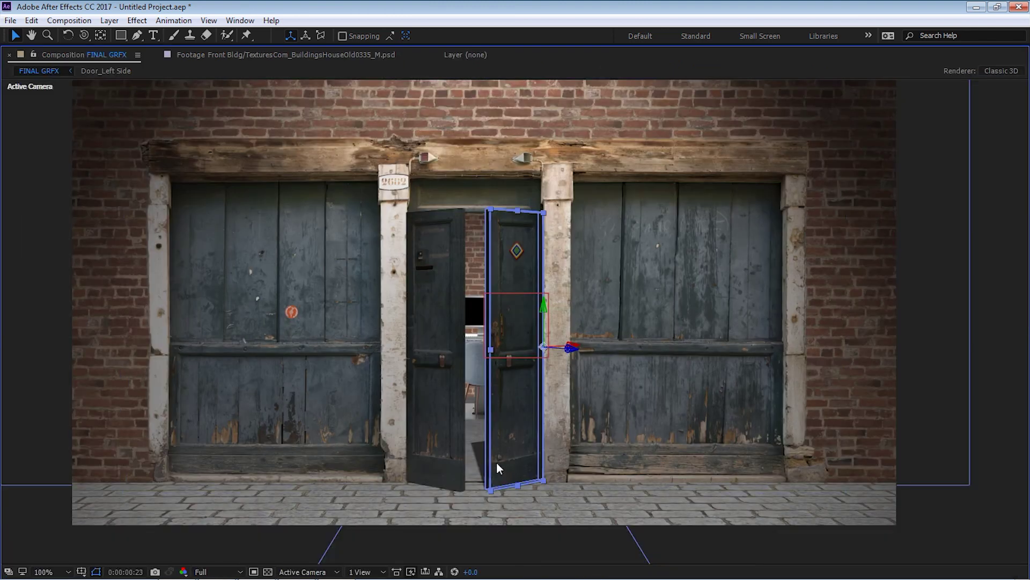
key(grave)
drag(692, 368, 731, 364)
scroll(716, 190, down, 2)
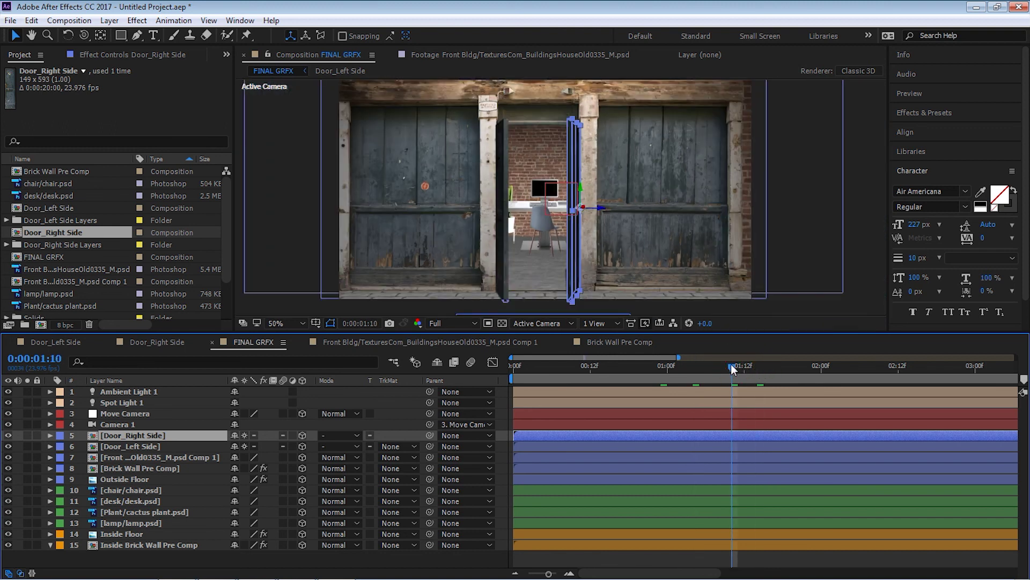
key(Page_Down)
key(Page_Down)
key(Page_Down)
key(Page_Down)
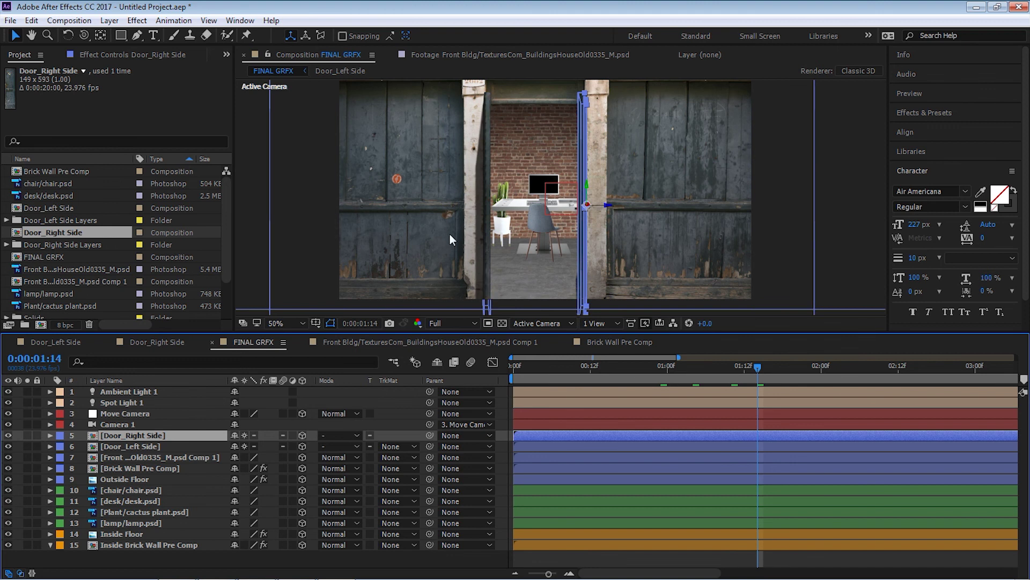
key(slash)
click(145, 402)
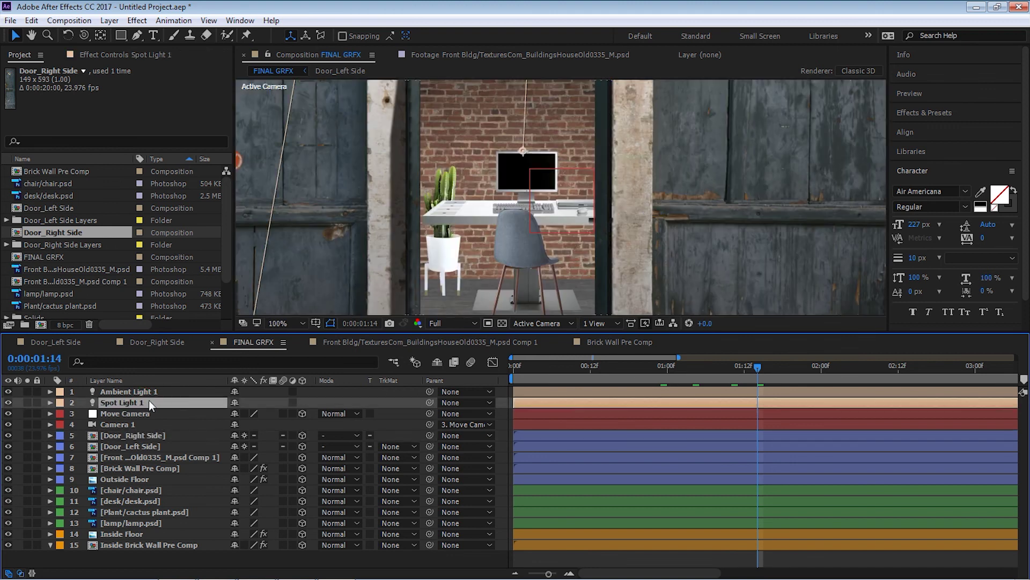
Step: Set Spot Light 1's Shadow Diffusion to 30 pixels and Shadow Darkness to 85%
key(u)
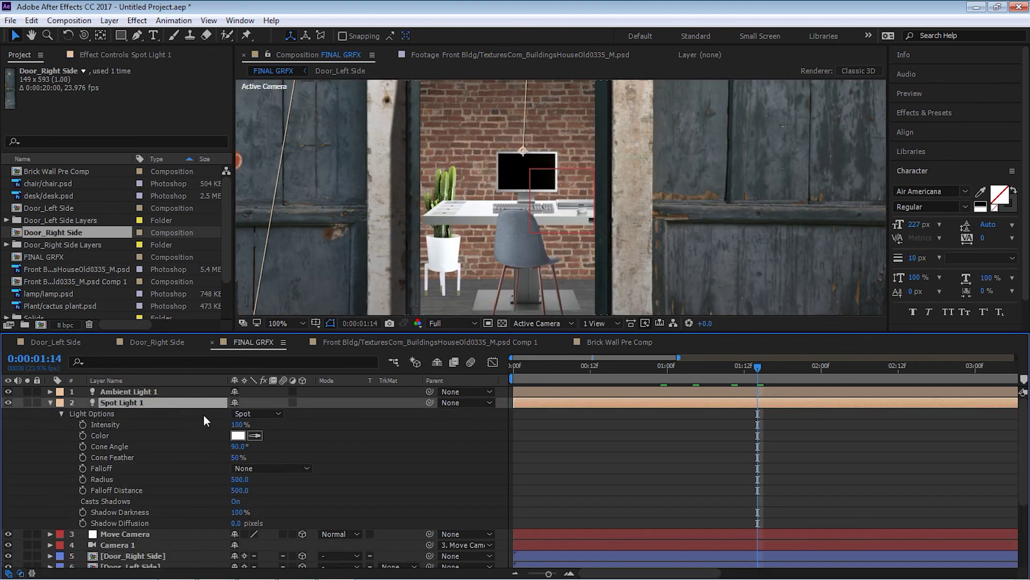
click(236, 522)
text(30)
key(Return)
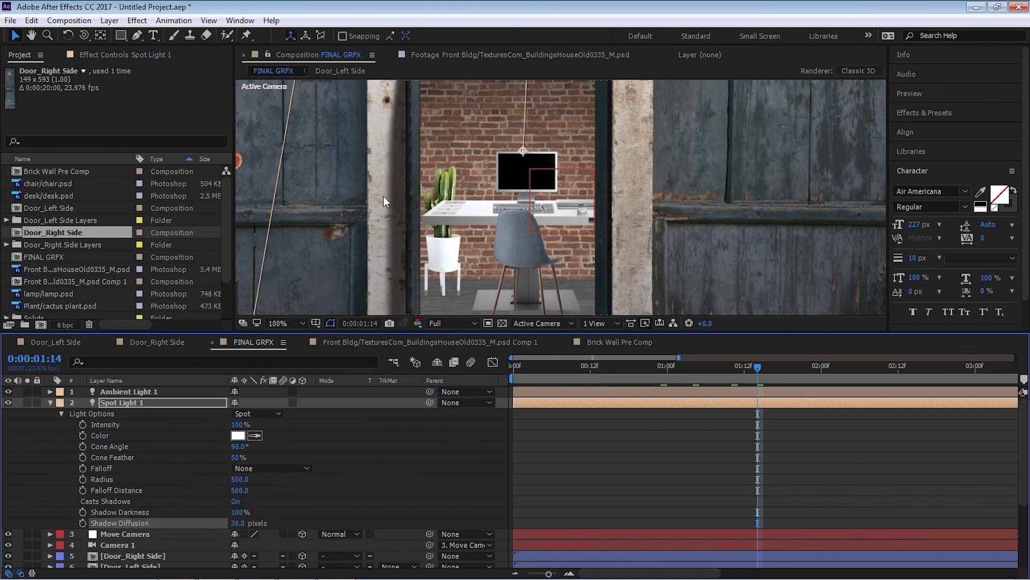
click(237, 512)
text(50)
key(Return)
key(grave)
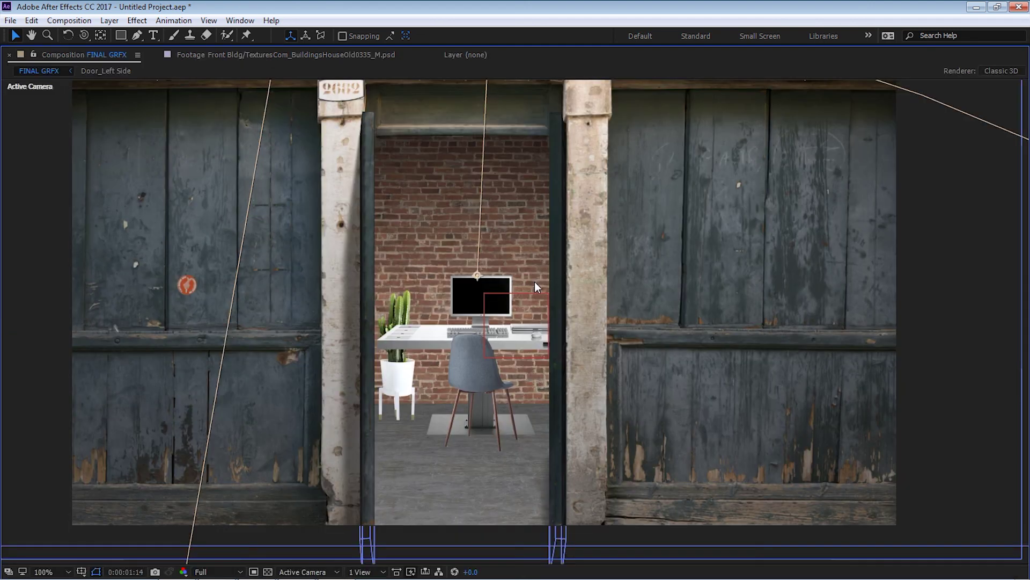
key(grave)
click(237, 512)
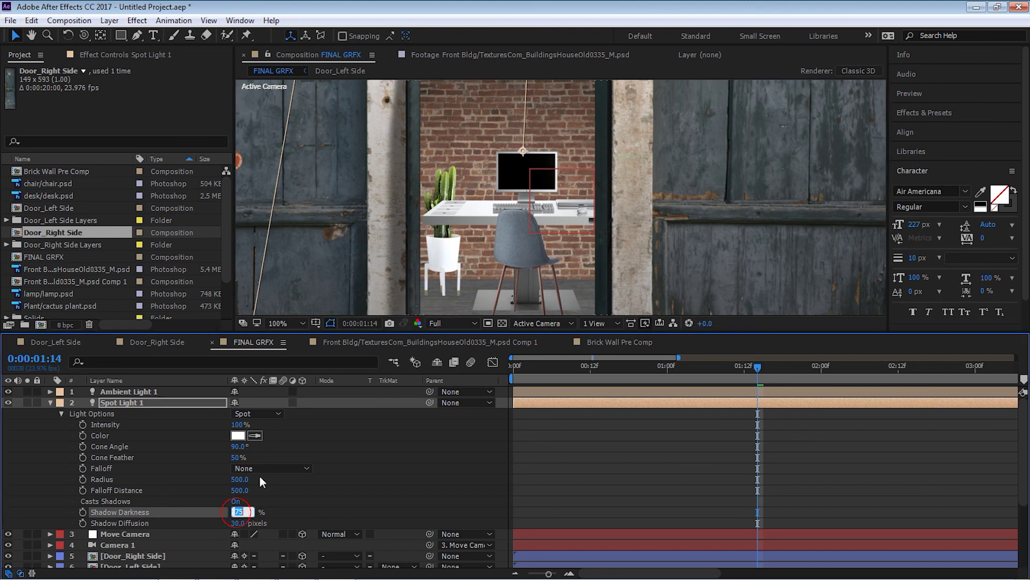
key(Return)
key(grave)
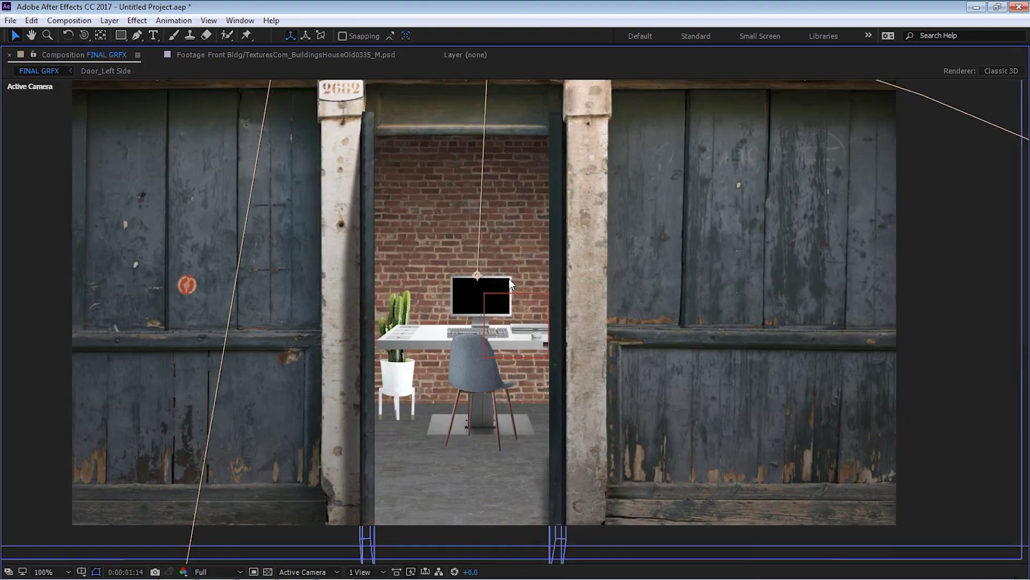
key(grave)
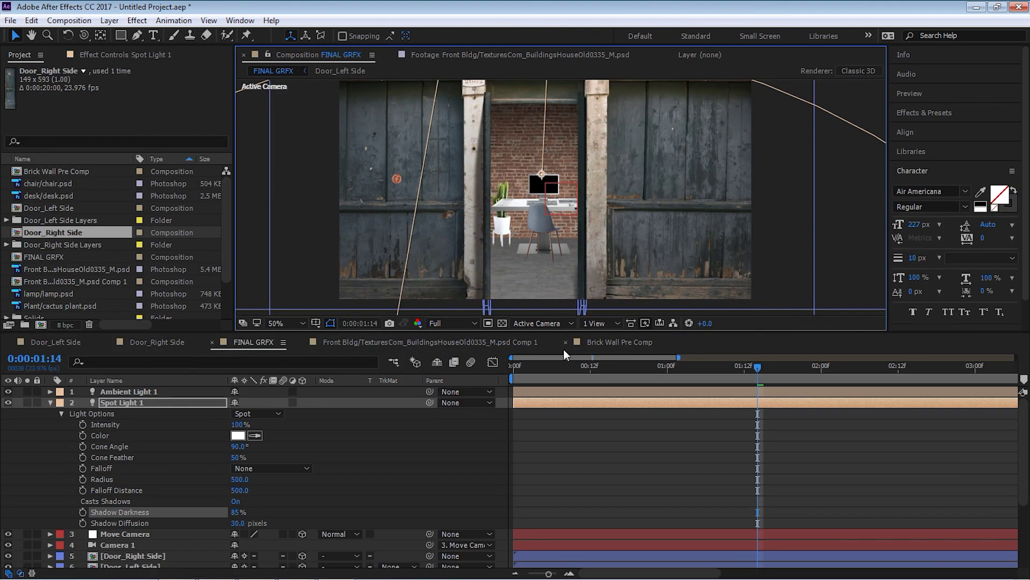
Step: Scrub the door opening, stop at 0:00:00:23, and collapse Spot Light 1's options
click(519, 369)
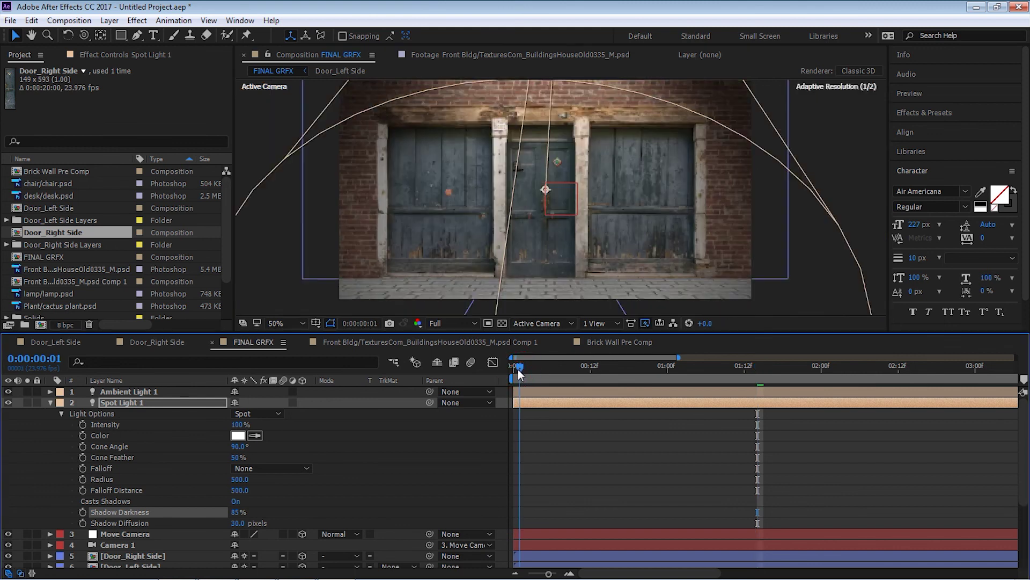
drag(684, 368, 795, 367)
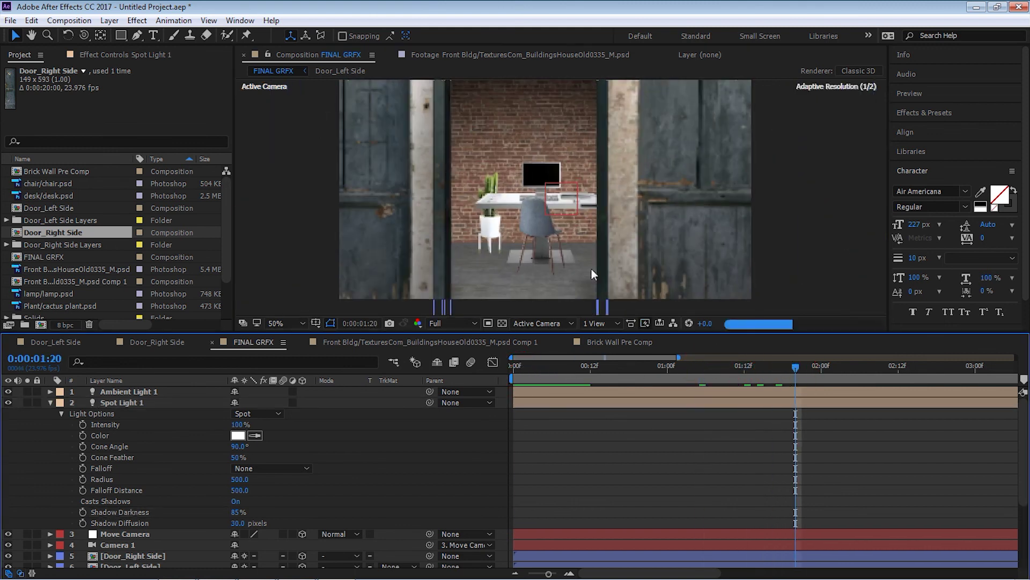
click(569, 323)
click(661, 368)
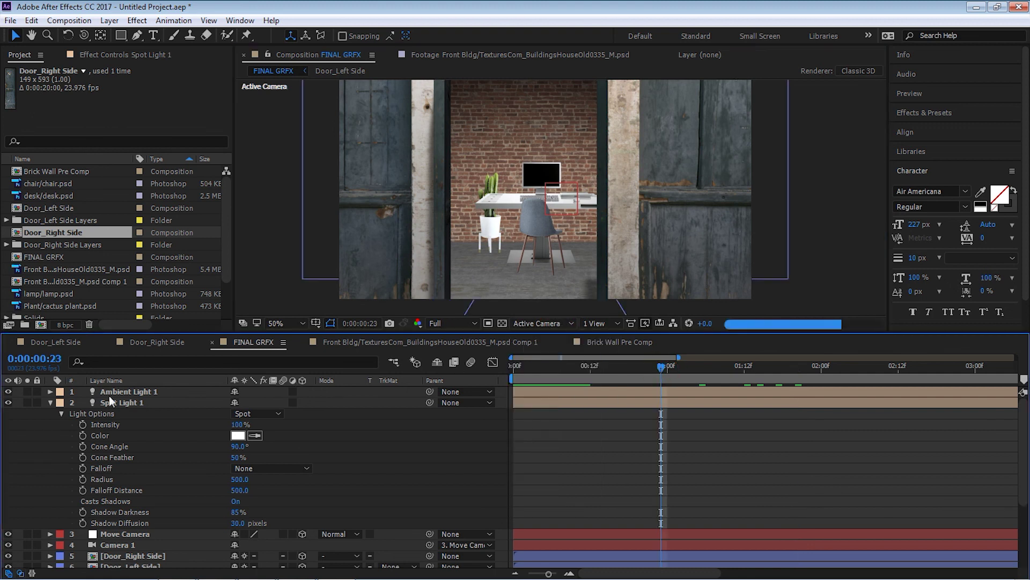
click(50, 402)
Step: Create Spot Light 2 as a Spot-type light with Intensity 100%
click(110, 20)
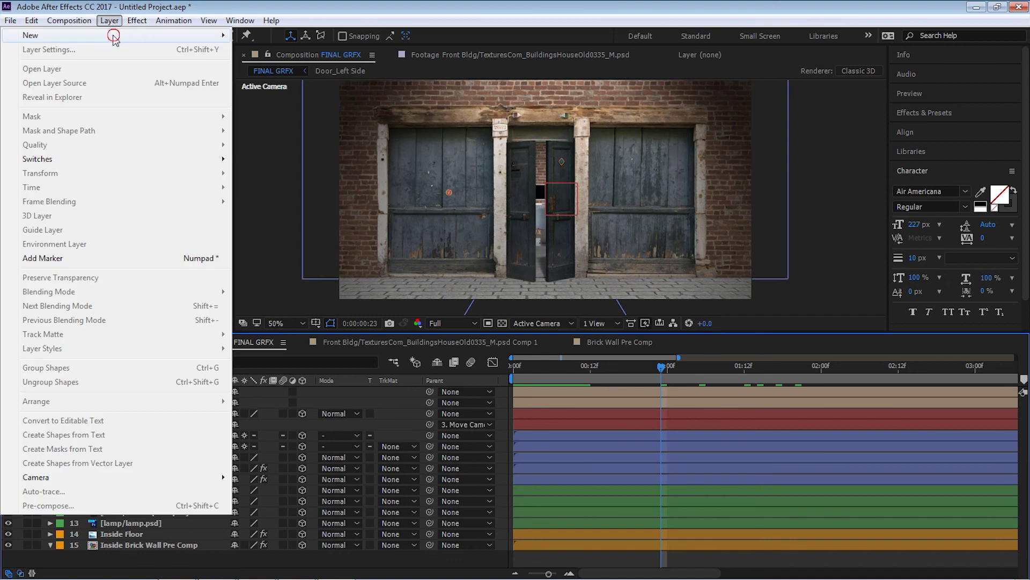
mouse_move(174, 35)
click(263, 63)
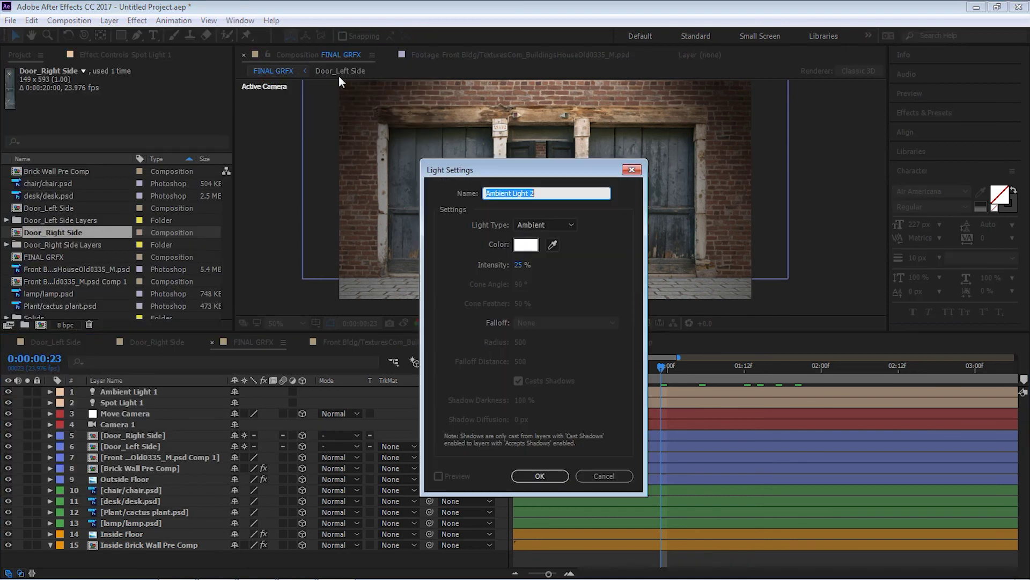
click(566, 224)
click(543, 254)
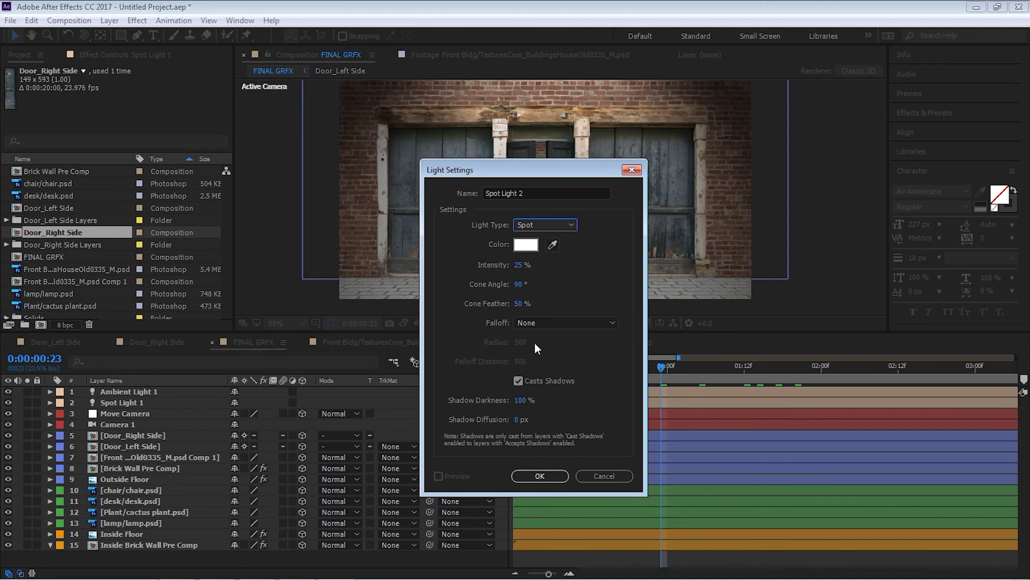
click(518, 265)
text(100)
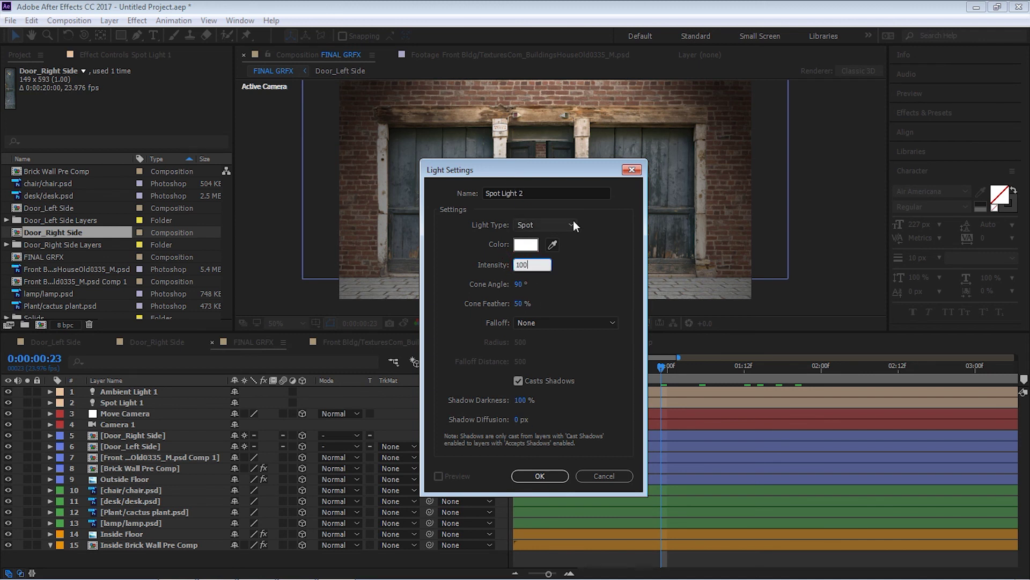
click(541, 475)
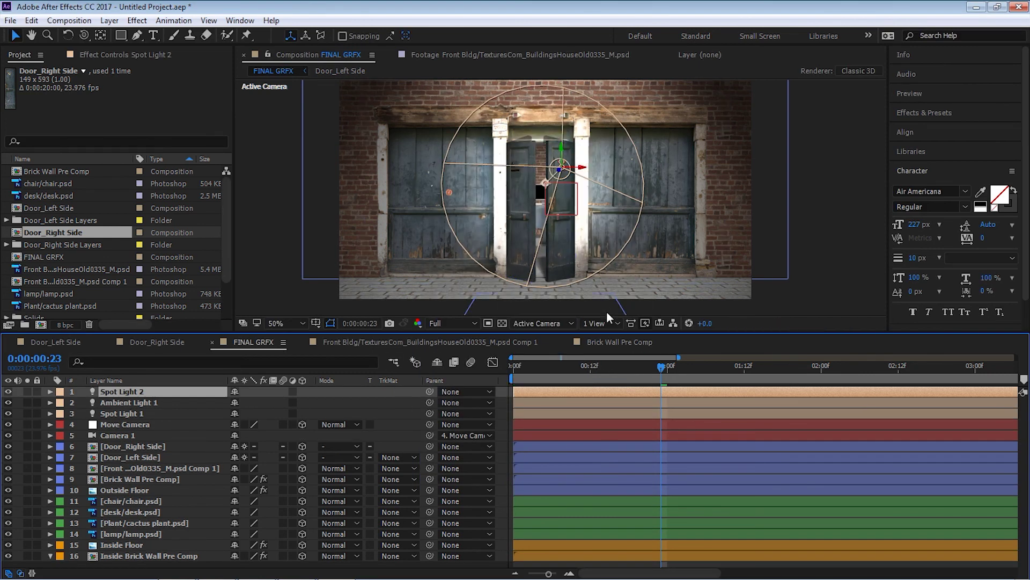
Step: Switch to the Top, then Left 3D view and frame Spot Light 2 with the scene
click(550, 324)
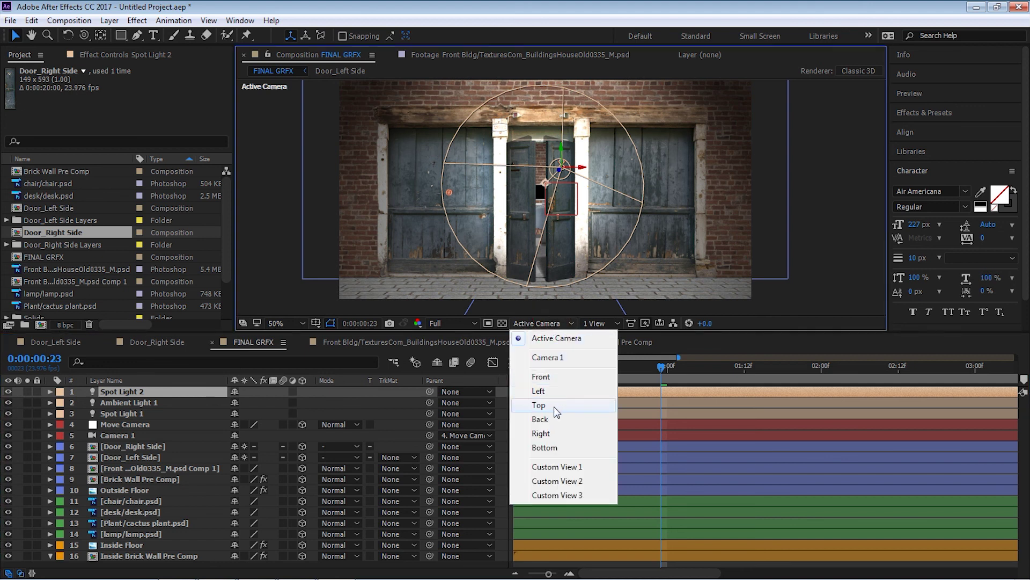
click(553, 406)
drag(592, 219, 599, 260)
click(544, 324)
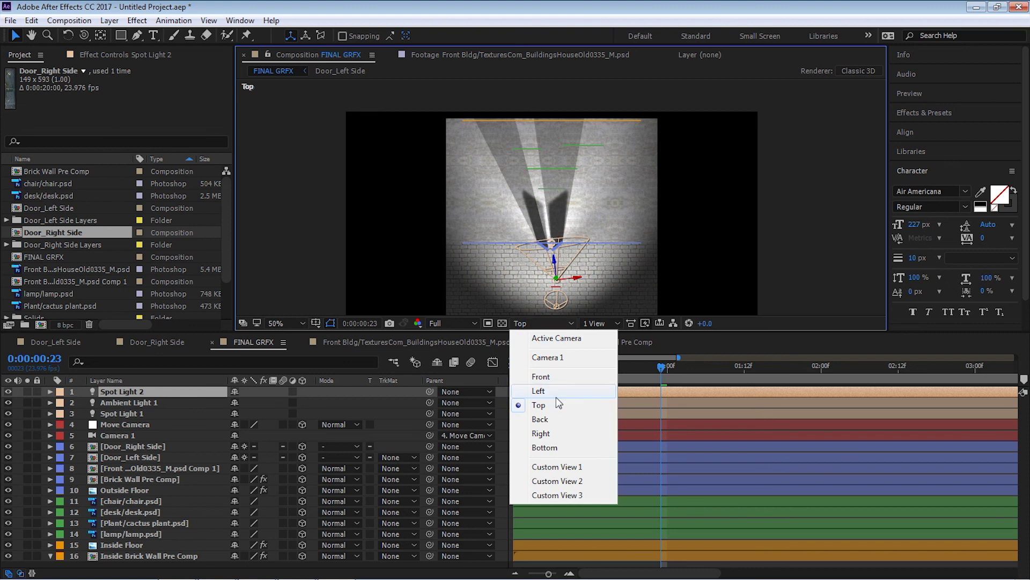
click(545, 391)
drag(626, 232, 682, 194)
scroll(681, 195, down, 2)
drag(612, 187, 629, 106)
key(v)
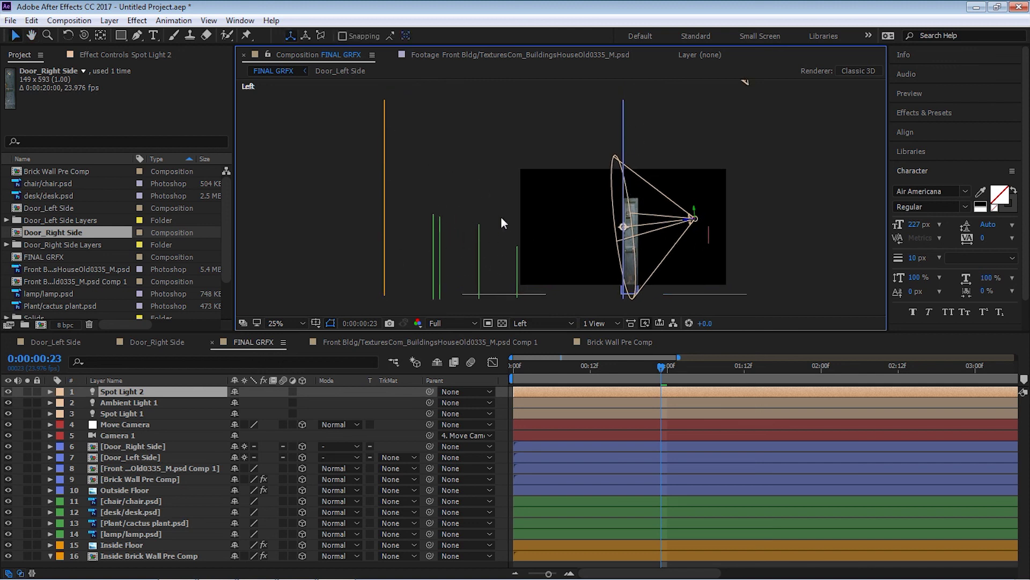
Step: Drag Spot Light 2 high above the doorway, cone aimed down, then return to Active Camera
drag(689, 211, 551, 152)
click(561, 222)
drag(484, 170, 504, 251)
drag(553, 161, 527, 134)
click(560, 323)
click(539, 405)
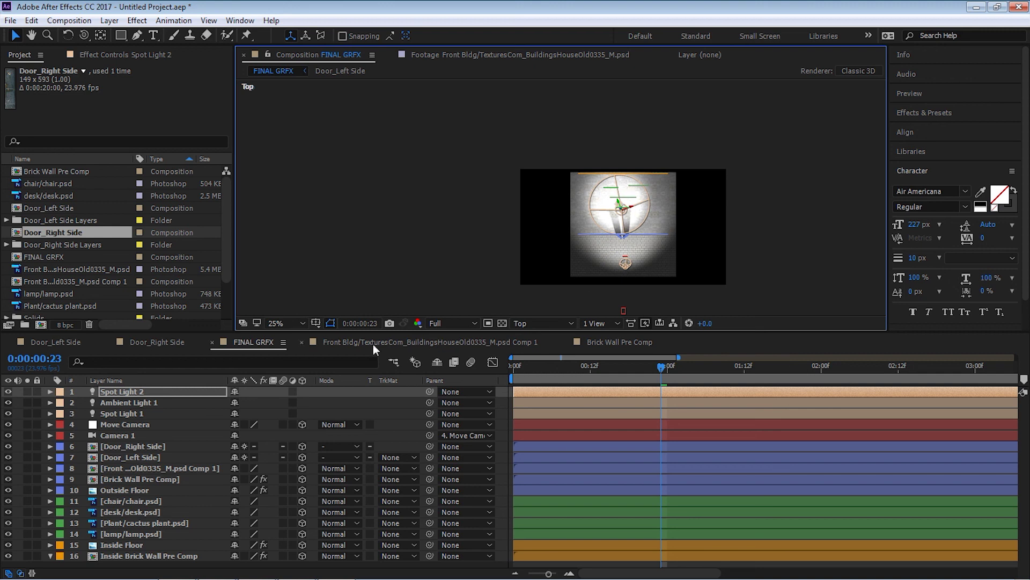
click(563, 323)
click(549, 334)
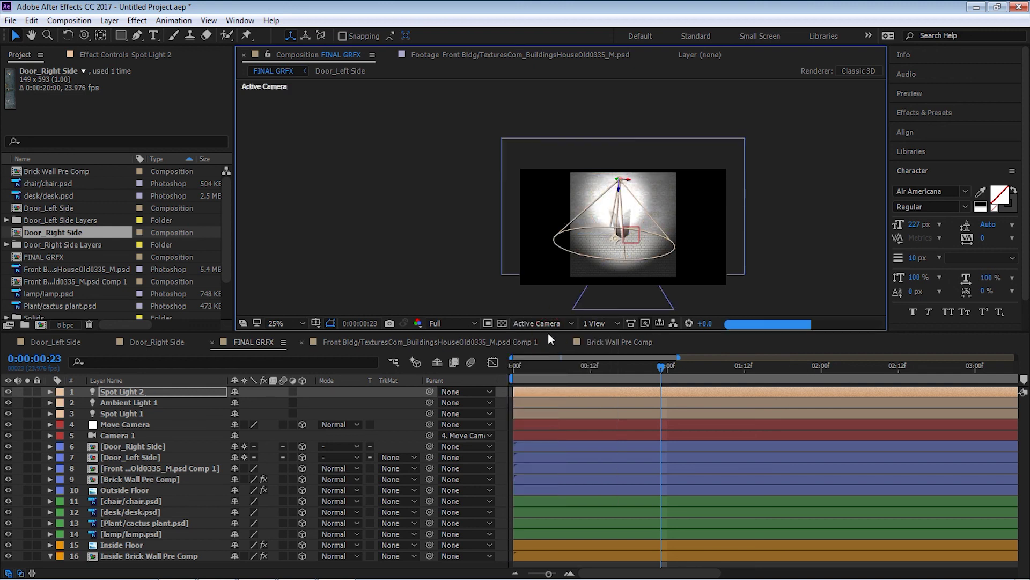
scroll(668, 156, up, 2)
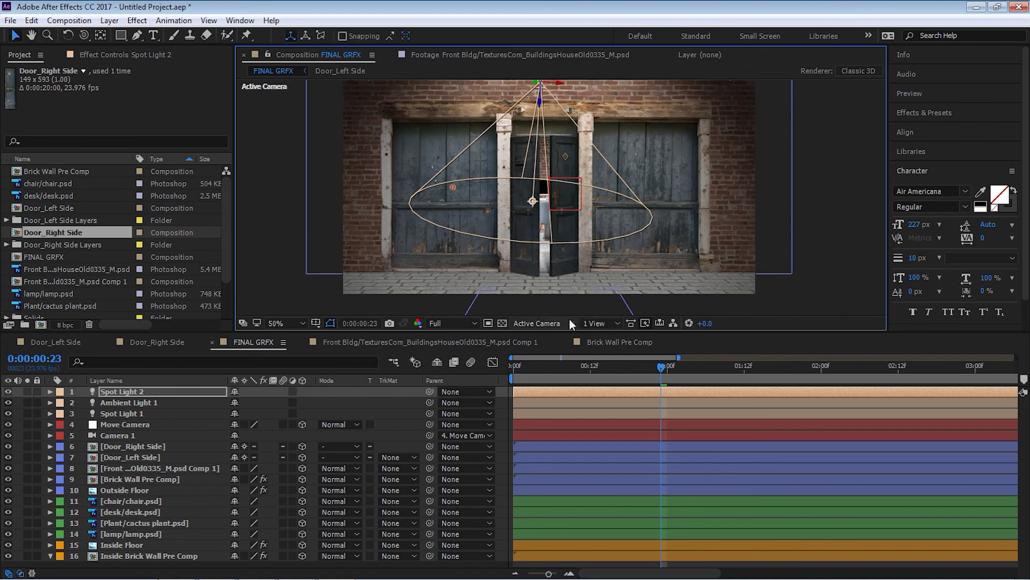
Step: Compare with Spot Light 2 toggled, then show Move Camera's Position keyframes and preview the push-in
click(7, 394)
click(7, 395)
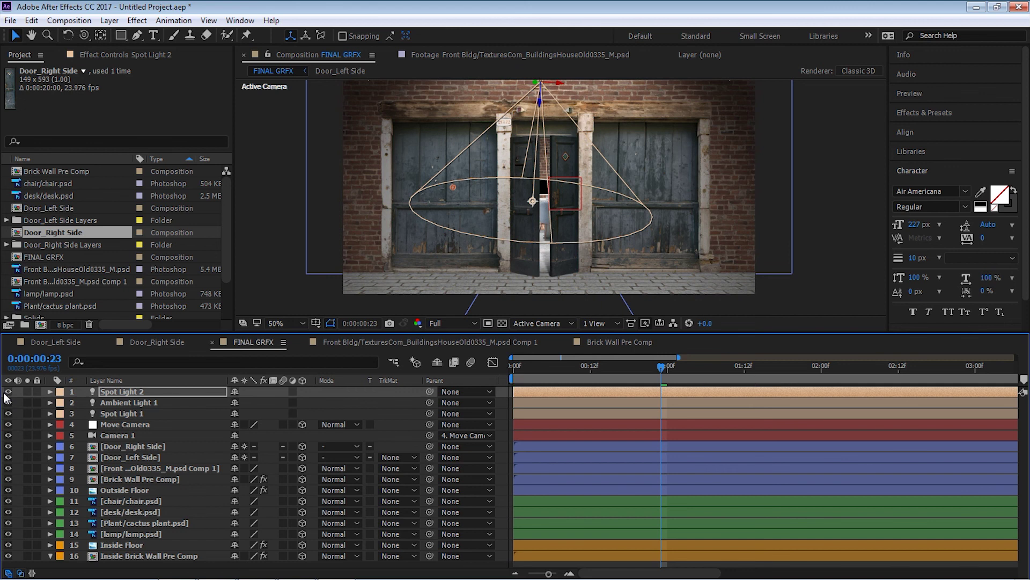
key(ctrl+Down)
key(ctrl+Down)
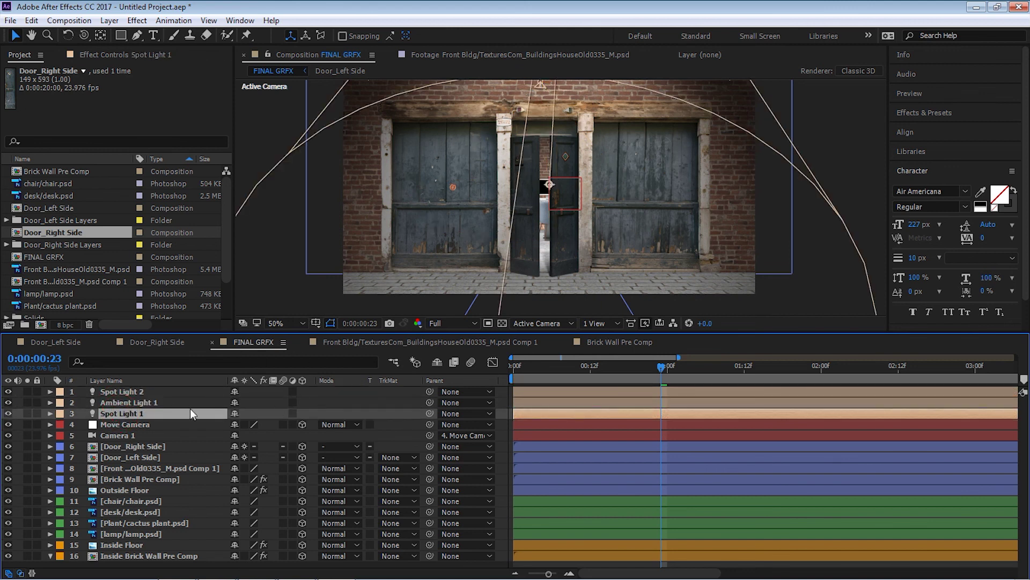
key(ctrl+Down)
key(p)
drag(668, 369, 746, 375)
Step: Hide Spot Light 2 and twirl open Spot Light 1 and Ambient Light 1
click(129, 412)
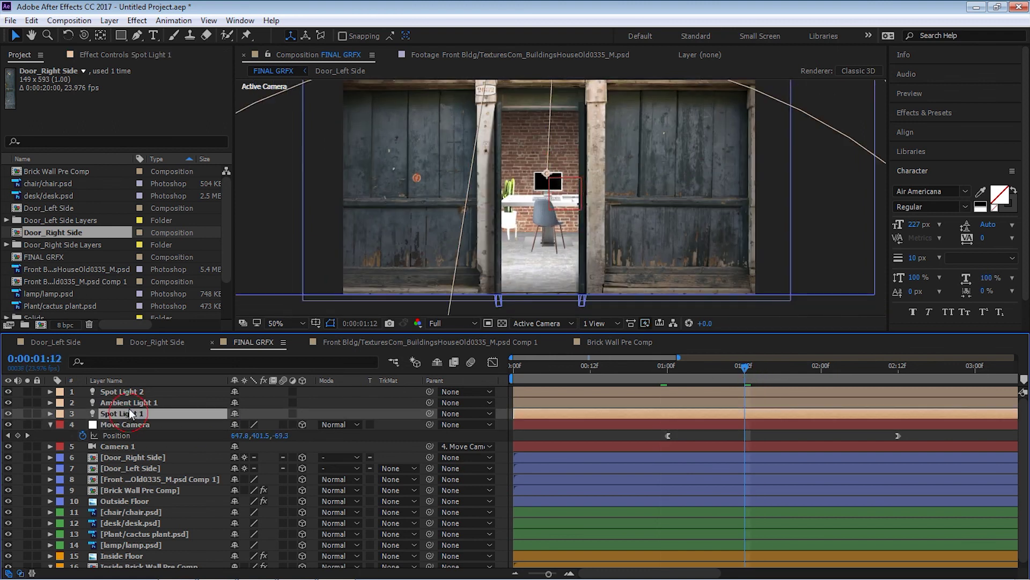
click(8, 392)
shift+click(135, 402)
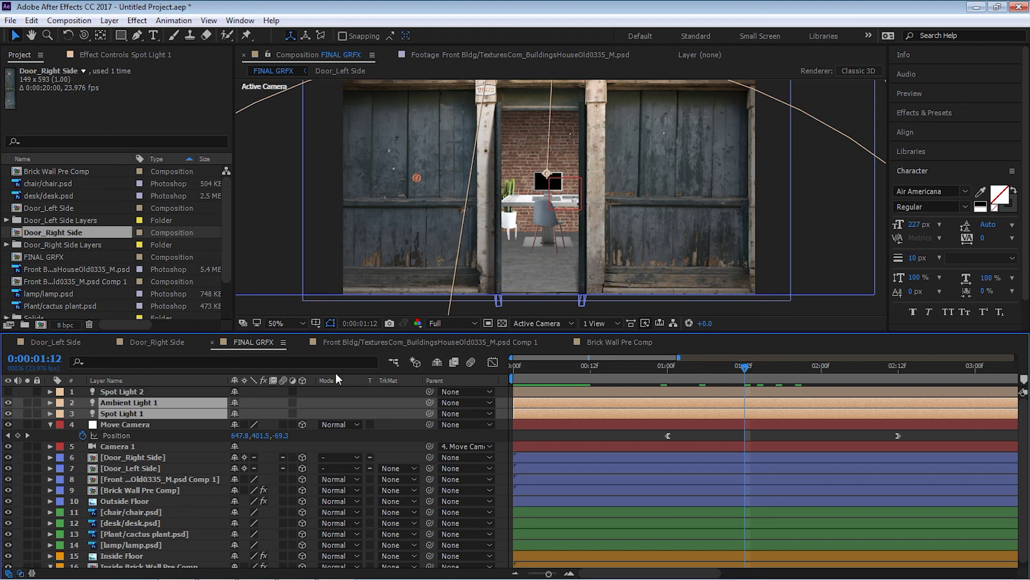
click(51, 412)
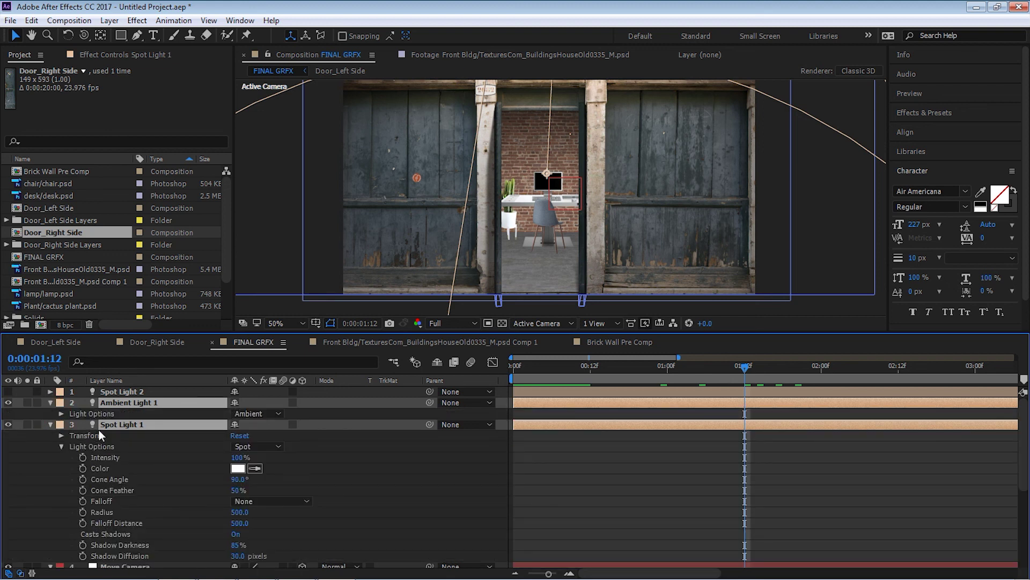
Step: Add Intensity keyframes on both lights at 0:00:01:12 and 0:00:02:00
click(62, 414)
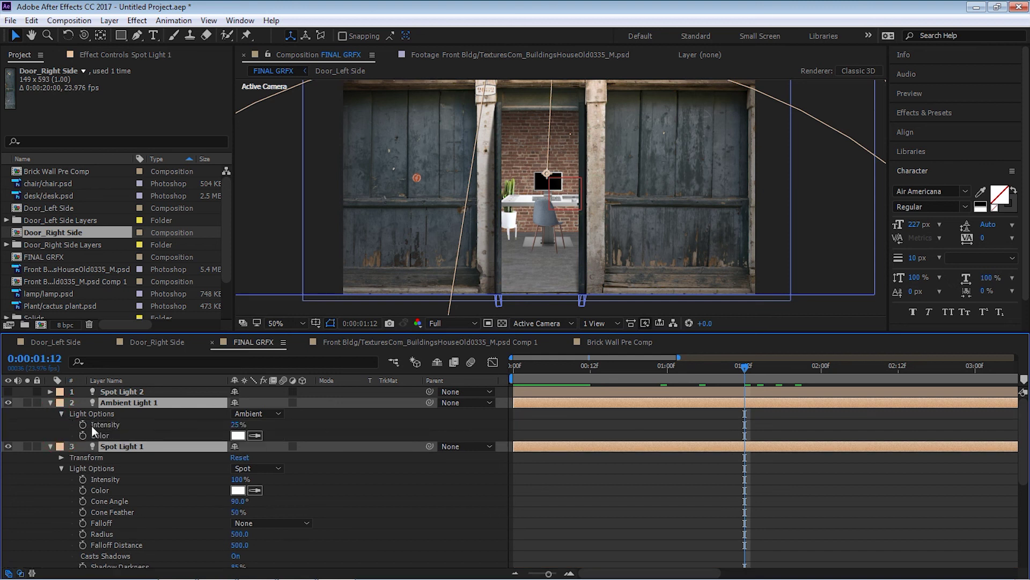
click(82, 424)
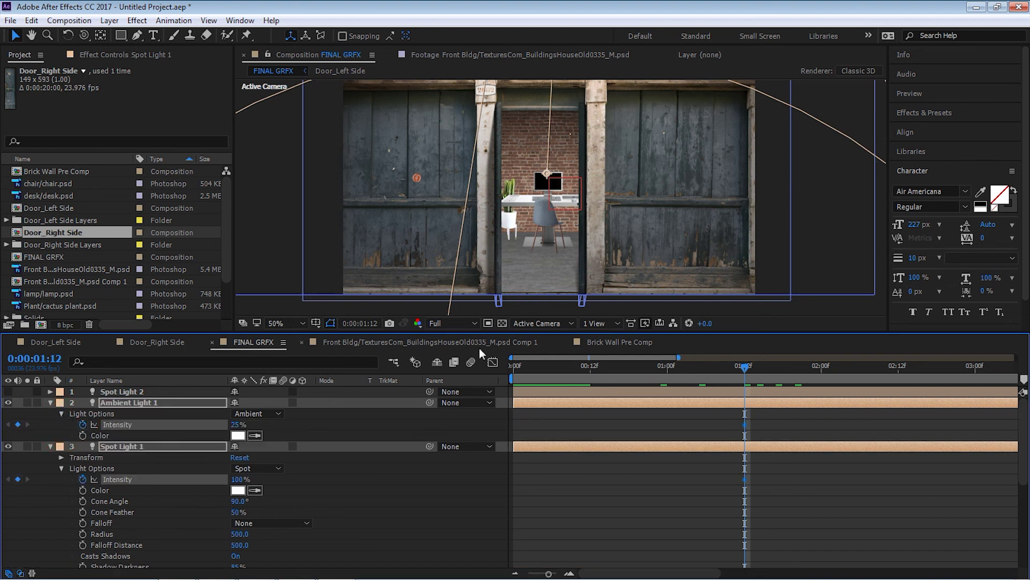
drag(746, 367, 825, 376)
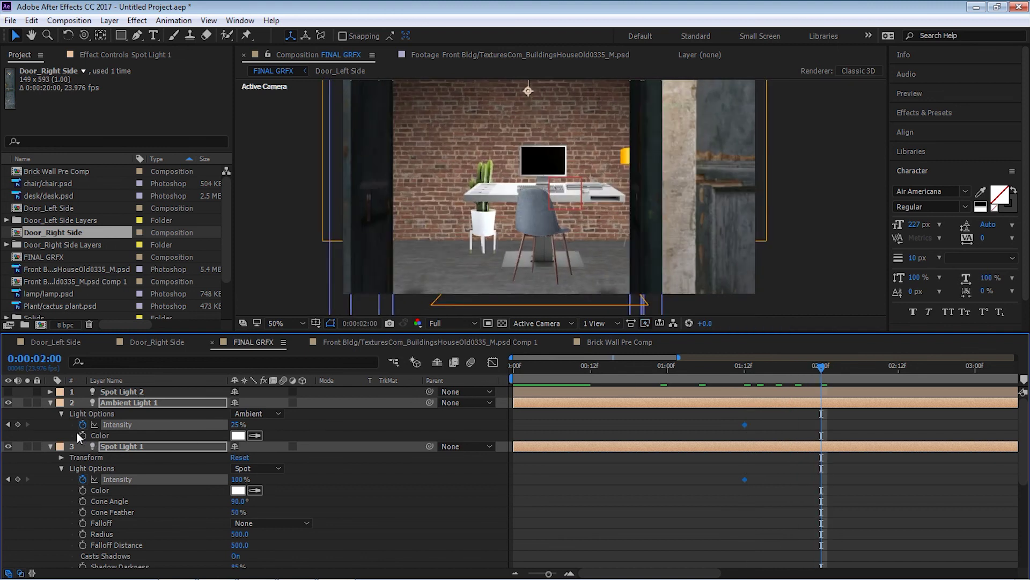
click(18, 424)
Step: Set Spot Light 1 and Ambient Light 1 Intensity to 0% at 0:00:02:00
click(274, 478)
click(237, 479)
text(0)
key(Return)
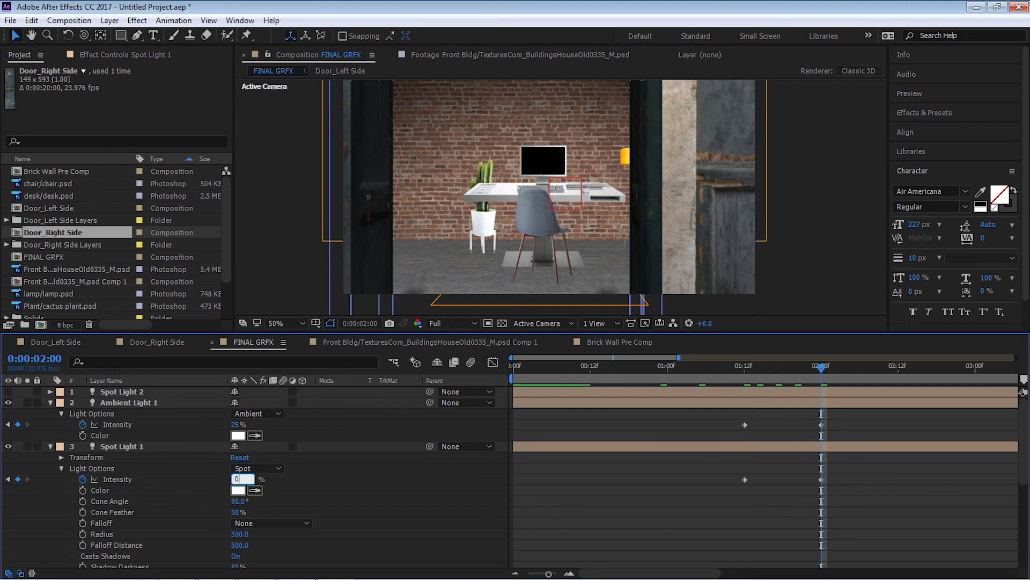
click(258, 448)
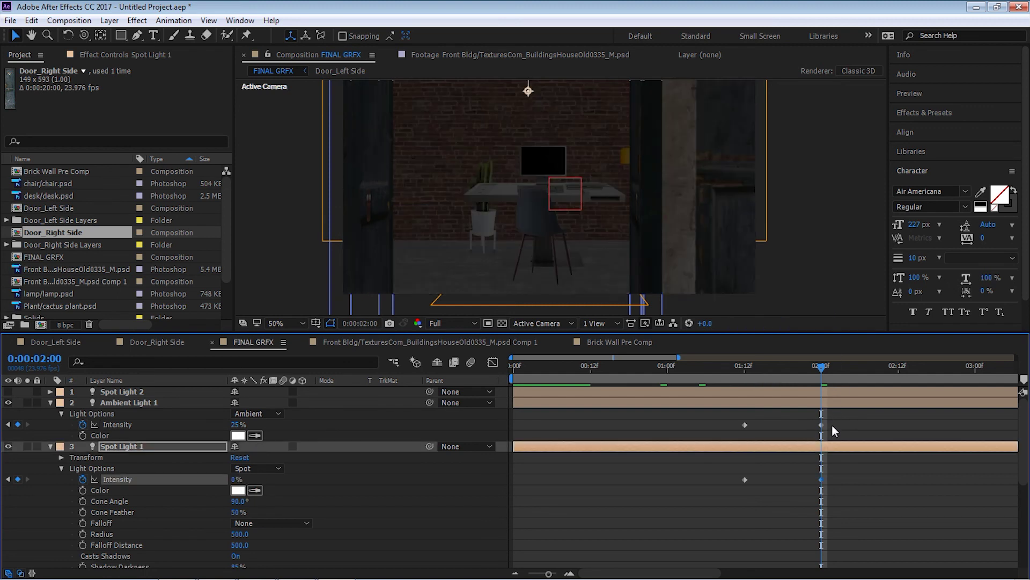
click(821, 425)
click(237, 424)
text(0)
key(Return)
drag(748, 365, 745, 387)
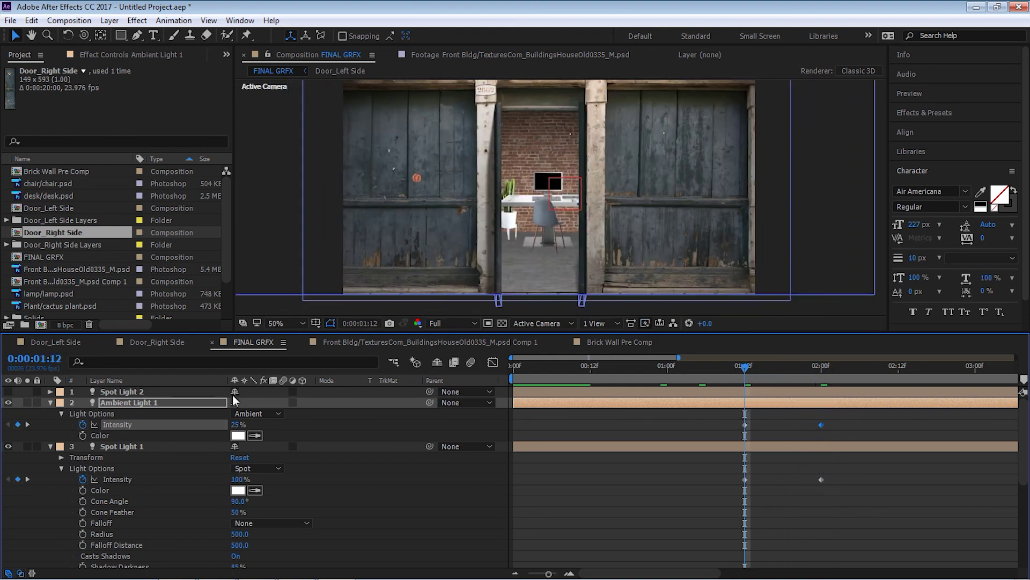
Step: Turn Spot Light 2 back on and add a 100% Intensity keyframe at 02:00
click(145, 391)
click(8, 391)
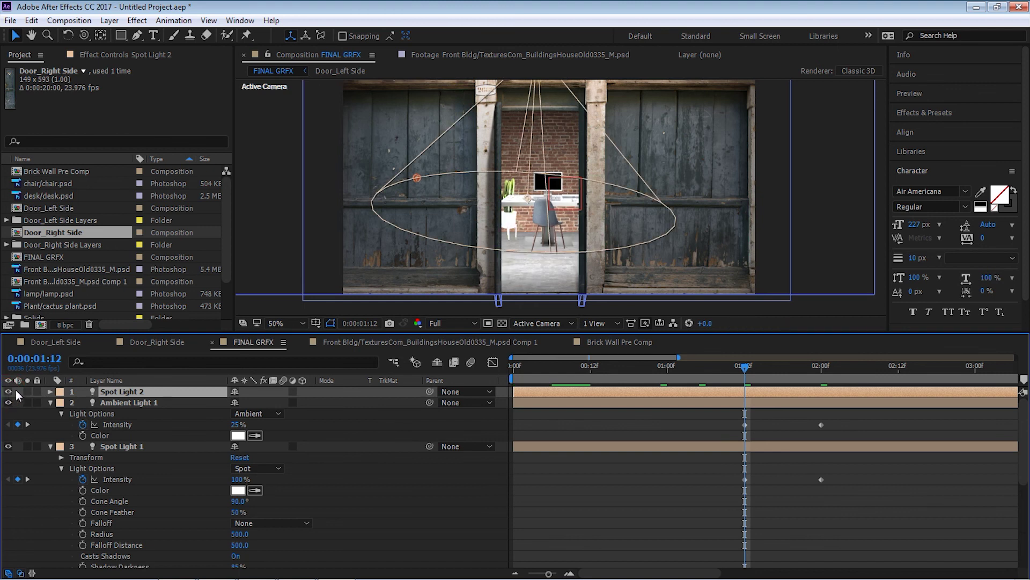
click(49, 391)
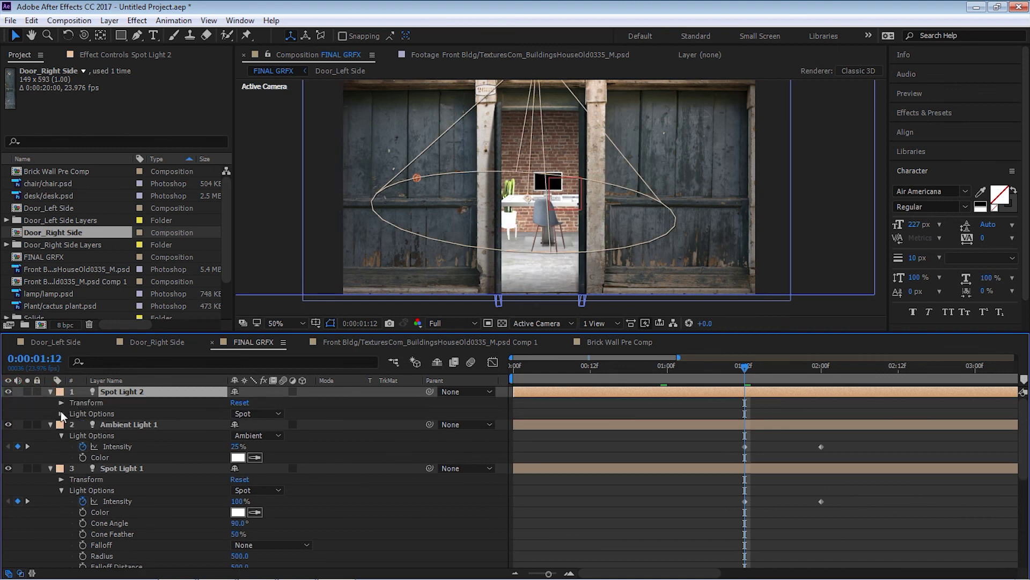
click(61, 413)
click(116, 424)
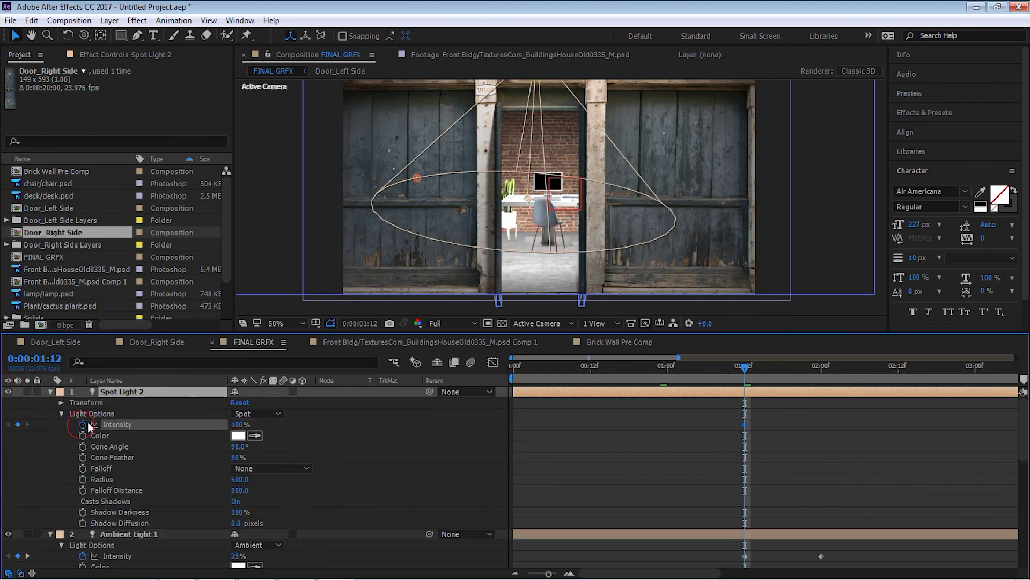
click(821, 367)
click(17, 424)
Step: Set Spot Light 2's Intensity to 0% at 01:12, then select Ambient Light 1's 02:00 keyframe
click(746, 370)
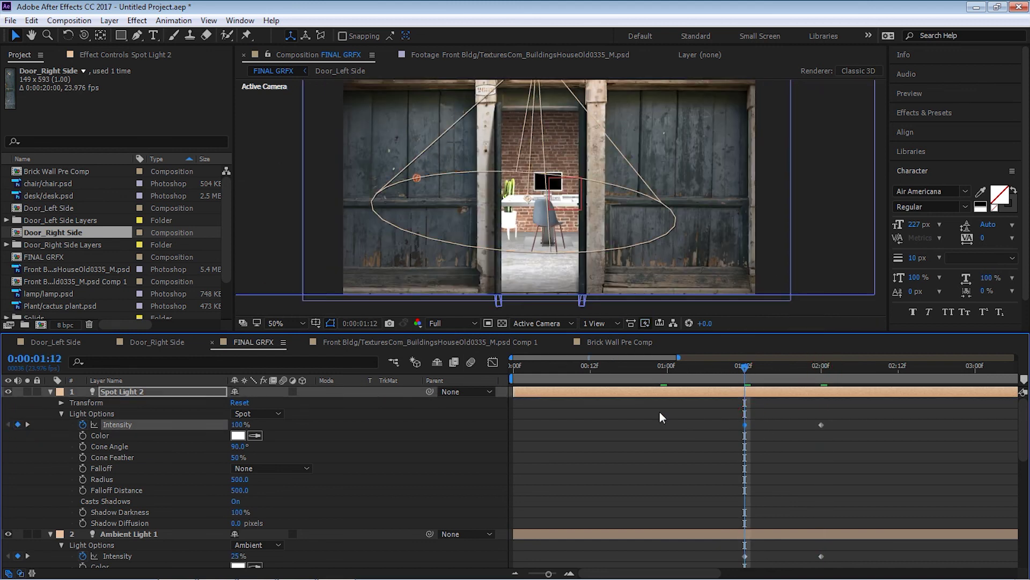
click(238, 424)
text(0)
key(Return)
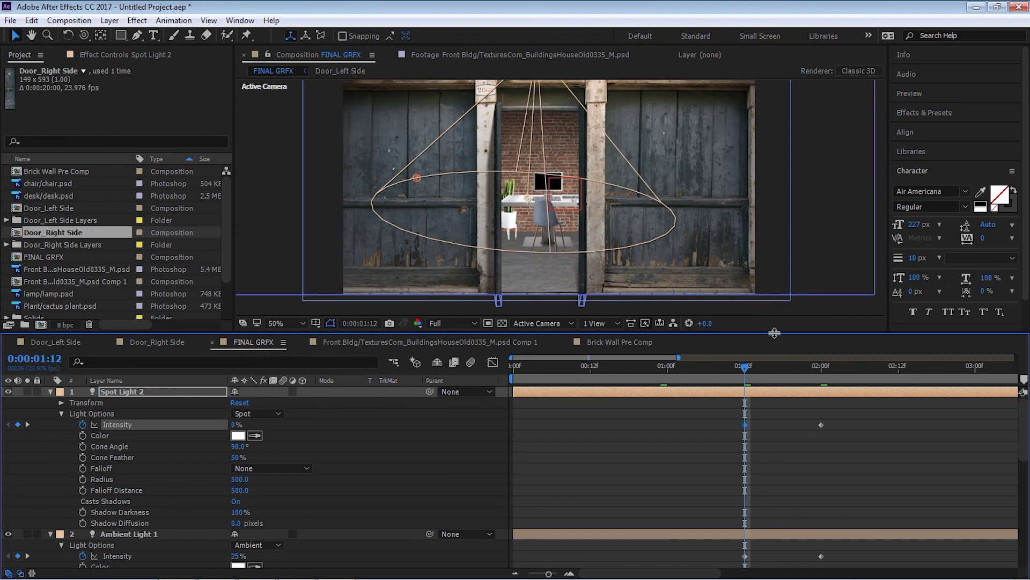
drag(745, 366, 822, 370)
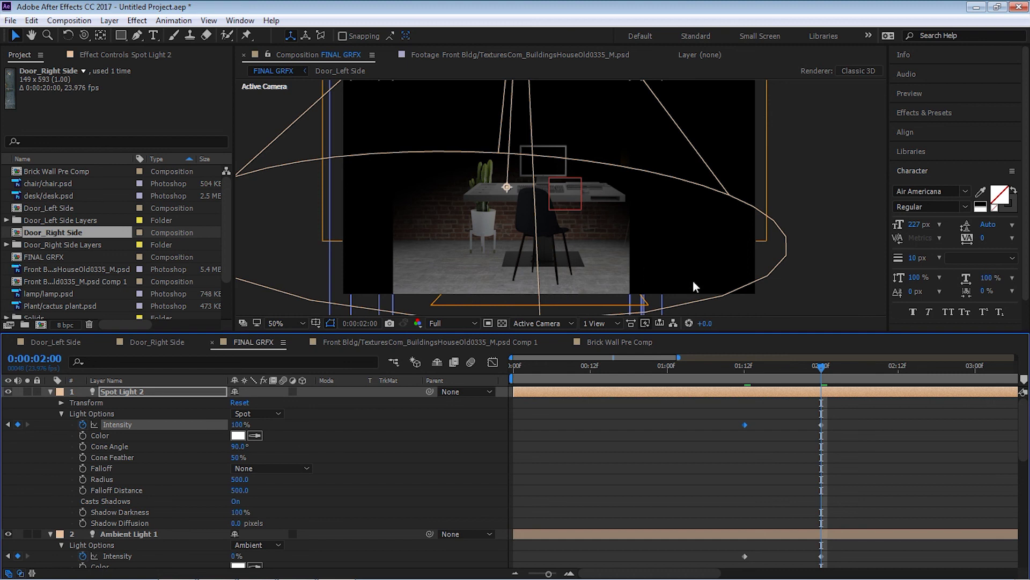
click(140, 534)
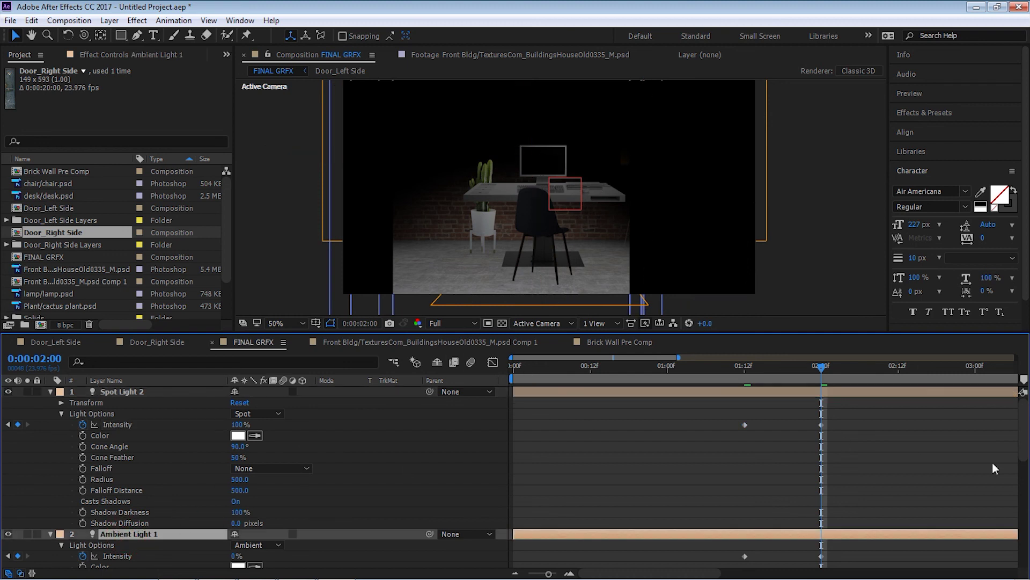
scroll(1024, 472, down, 3)
click(821, 492)
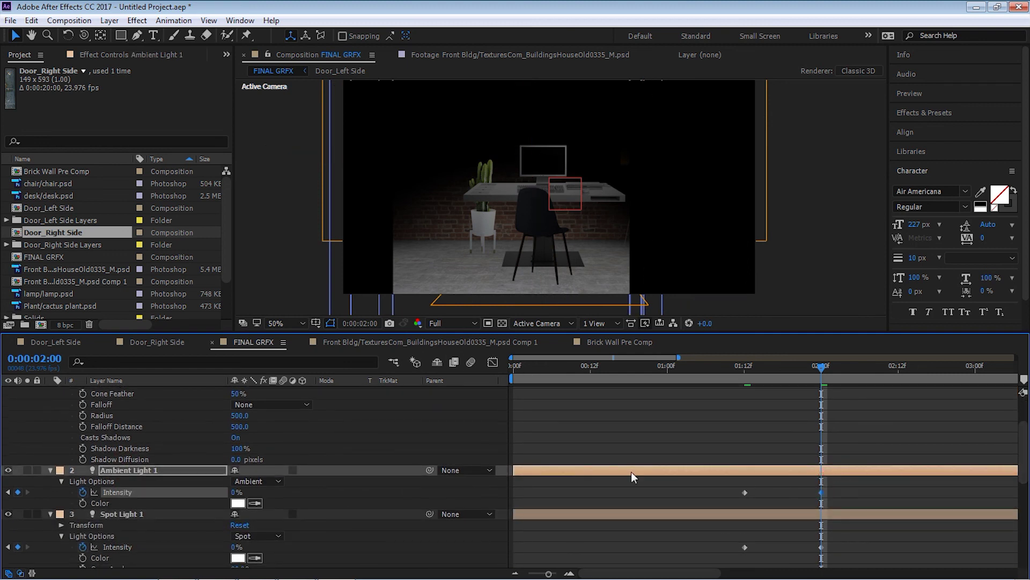
Step: Remove Ambient Light 1's Intensity keyframes so it holds 25%, and scrub to check
click(746, 368)
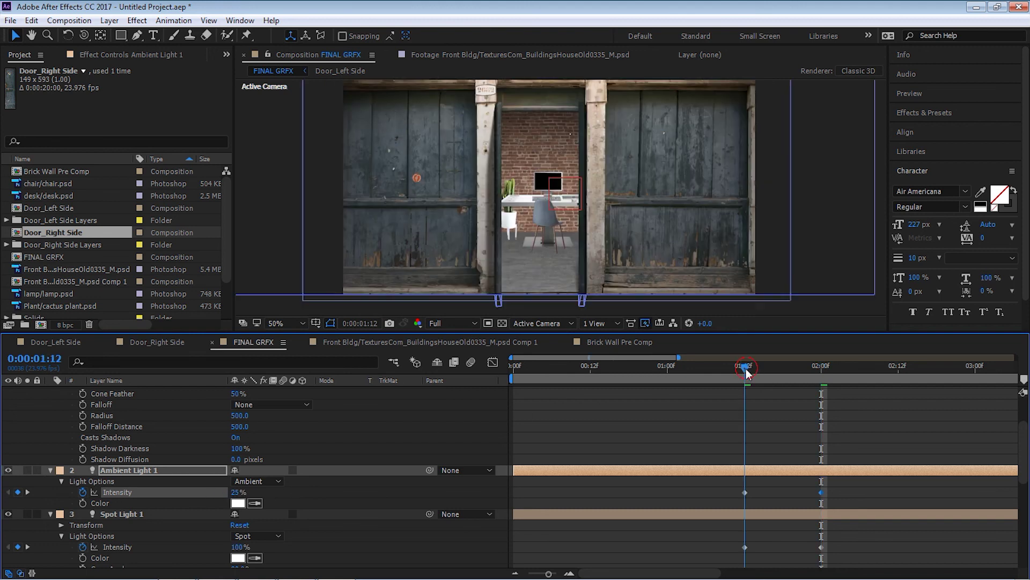
click(83, 492)
click(748, 368)
drag(748, 368, 828, 365)
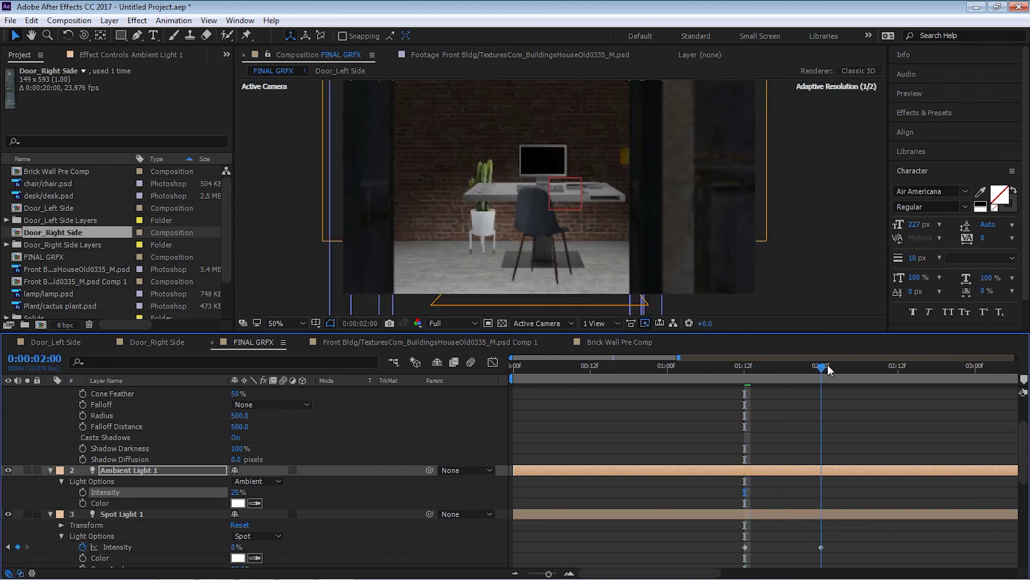
drag(1024, 427, 1024, 400)
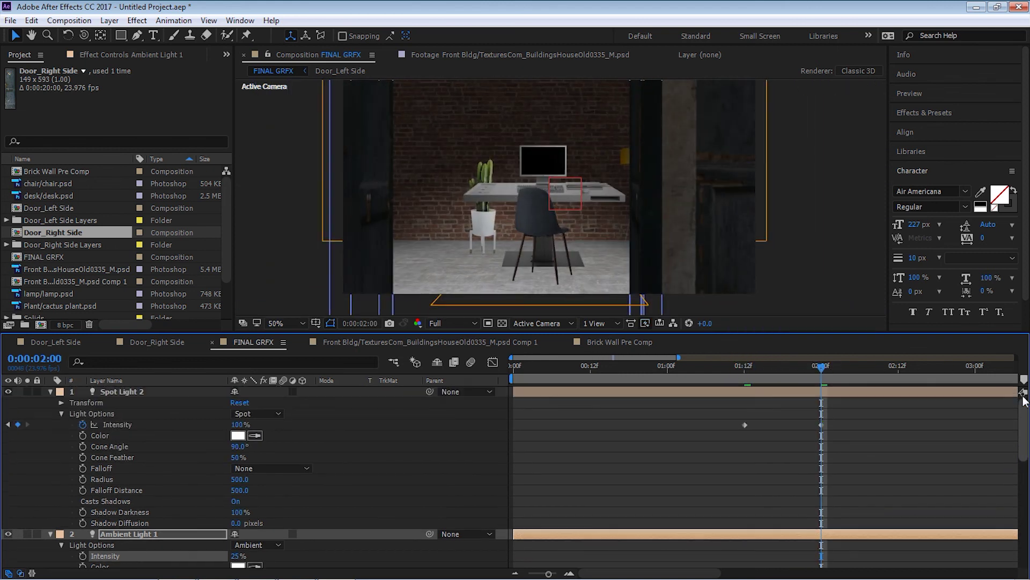
drag(739, 370, 829, 377)
key(Page_Up)
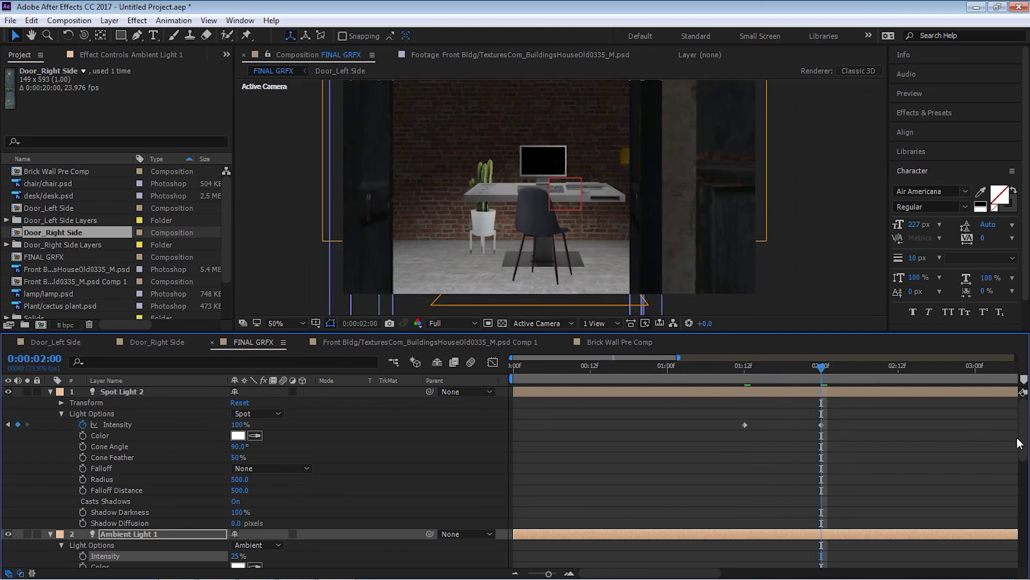
Step: Collapse Spot Light 2 and the other light layers
click(50, 392)
click(50, 446)
click(50, 403)
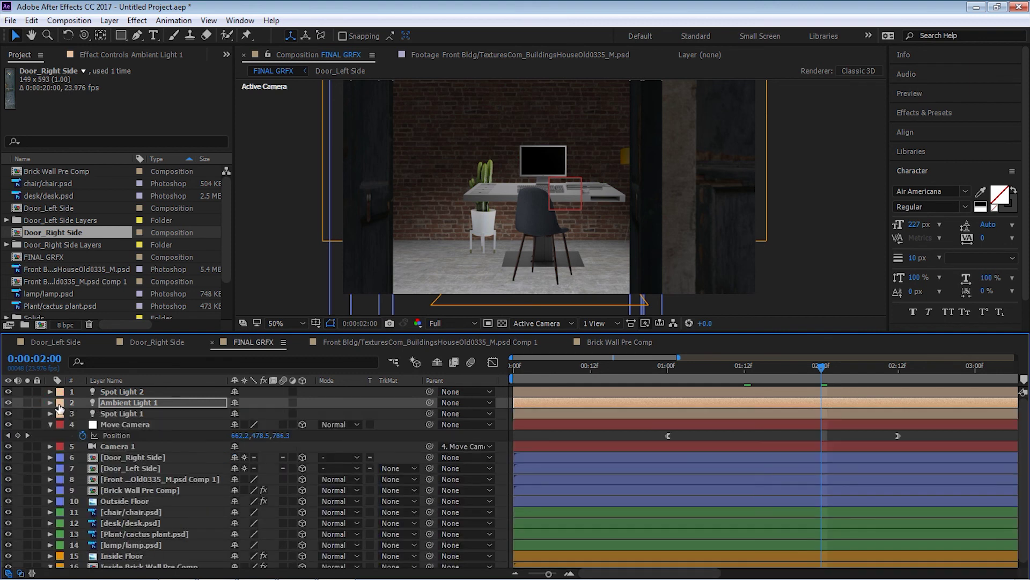
Step: Turn Casts Shadows on for the chair in the selected furniture layers' material options
click(131, 512)
shift+click(127, 547)
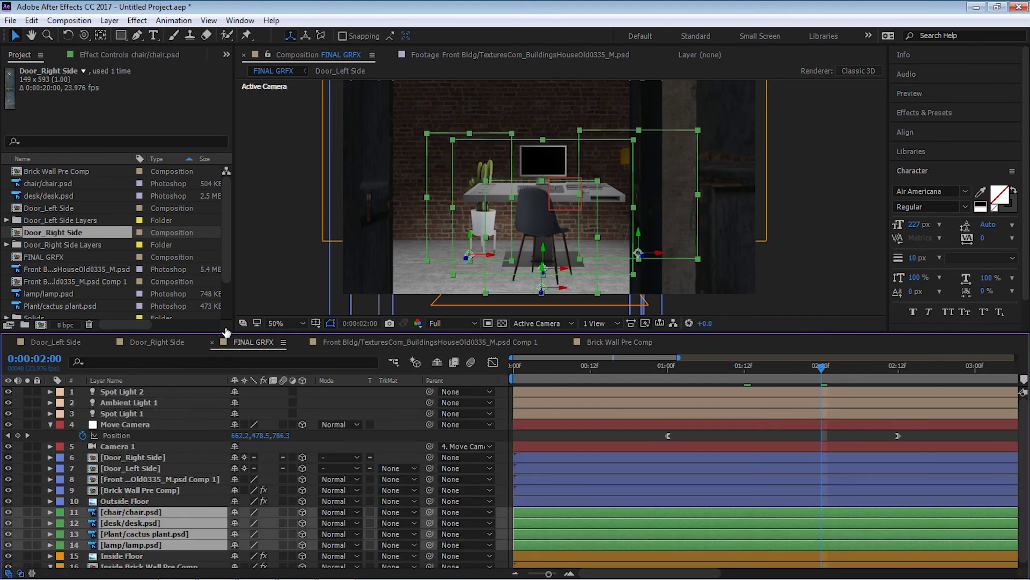
drag(225, 331, 176, 327)
key(a)
key(a)
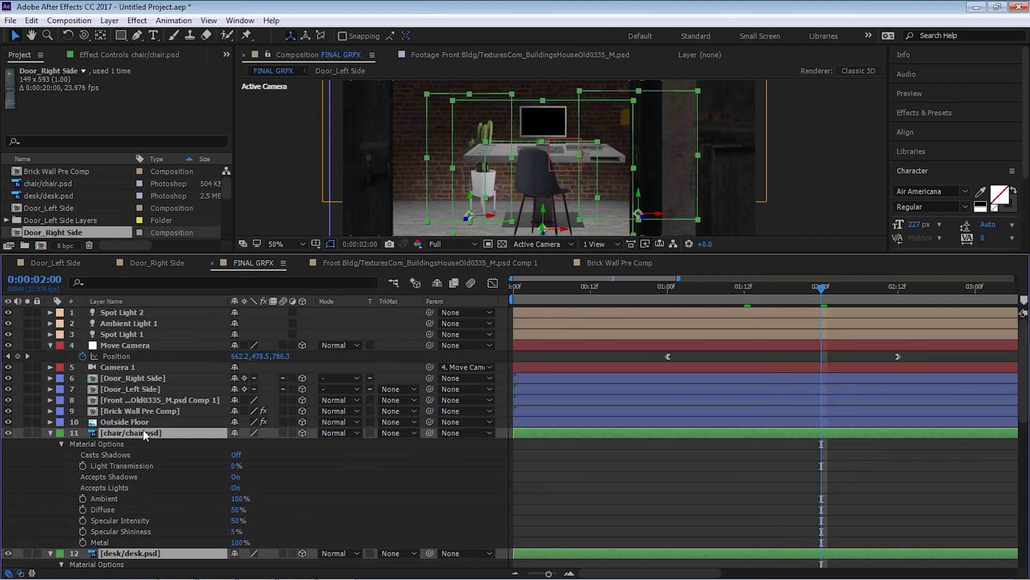
click(236, 455)
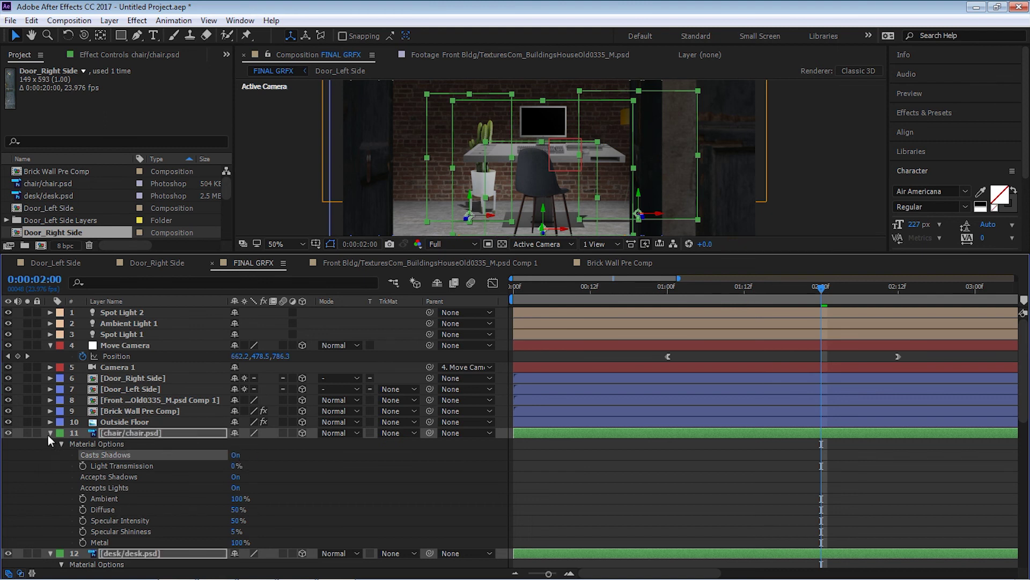
click(50, 433)
Step: Give Spot Light 2 a shadow diffusion of 20 pixels and shadow darkness of 80%
click(138, 312)
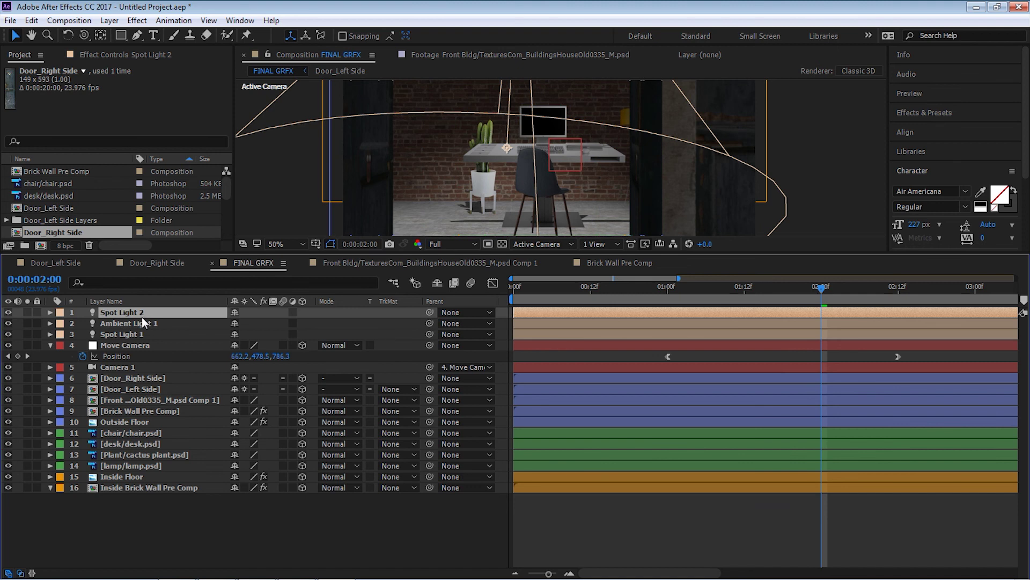
key(a)
key(a)
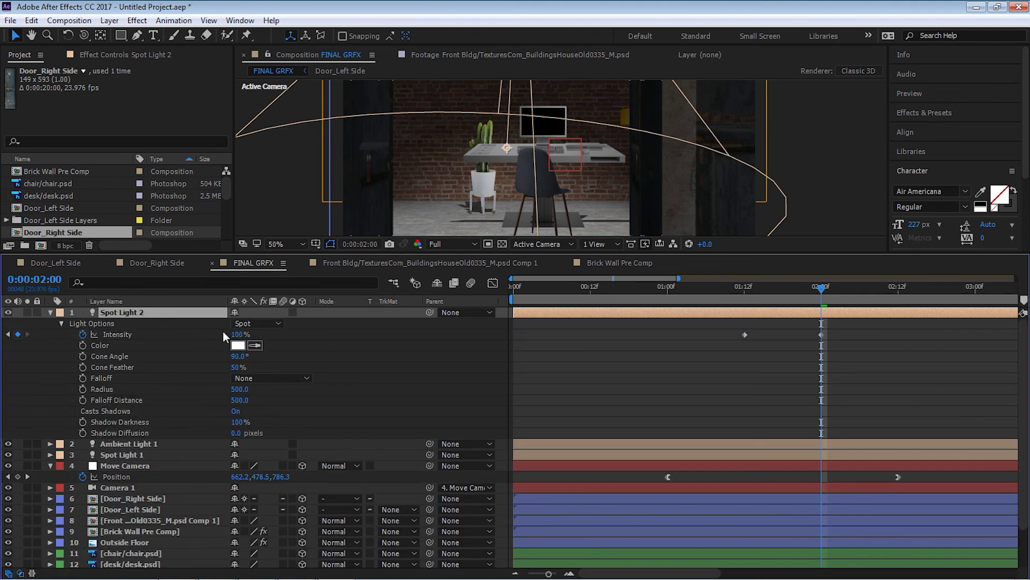
click(236, 432)
text(20)
key(Return)
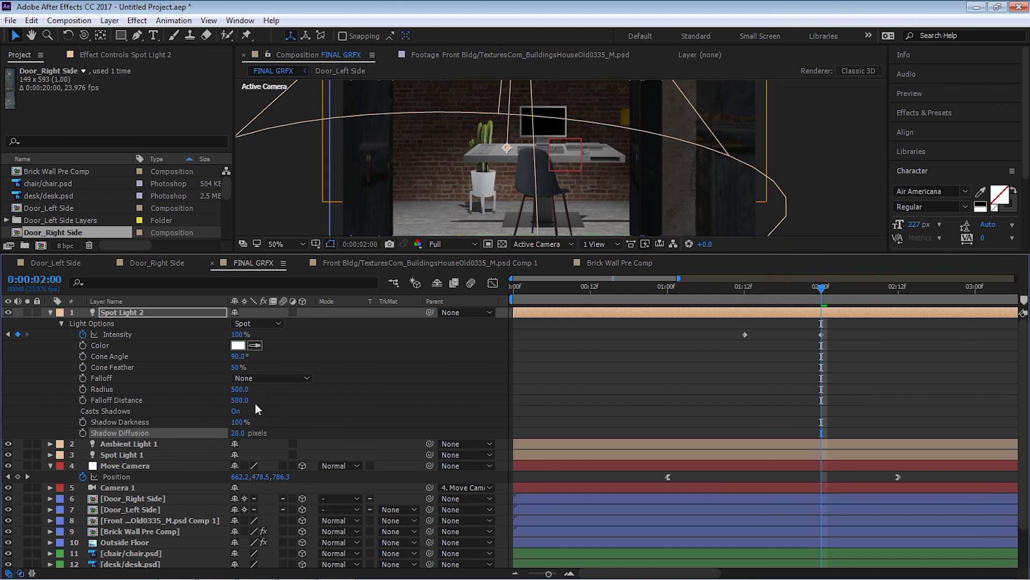
click(236, 422)
text(80)
key(Return)
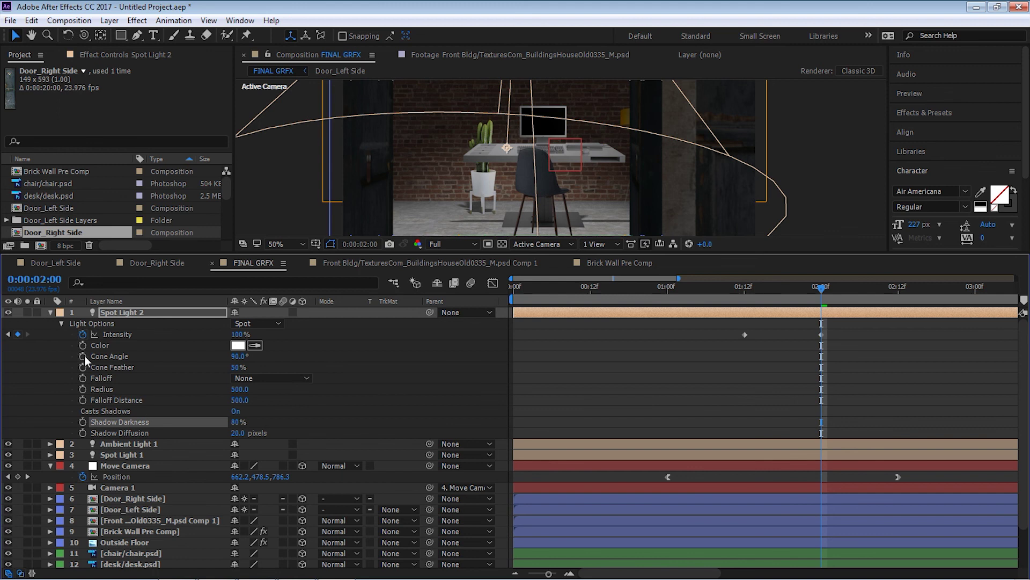
click(51, 312)
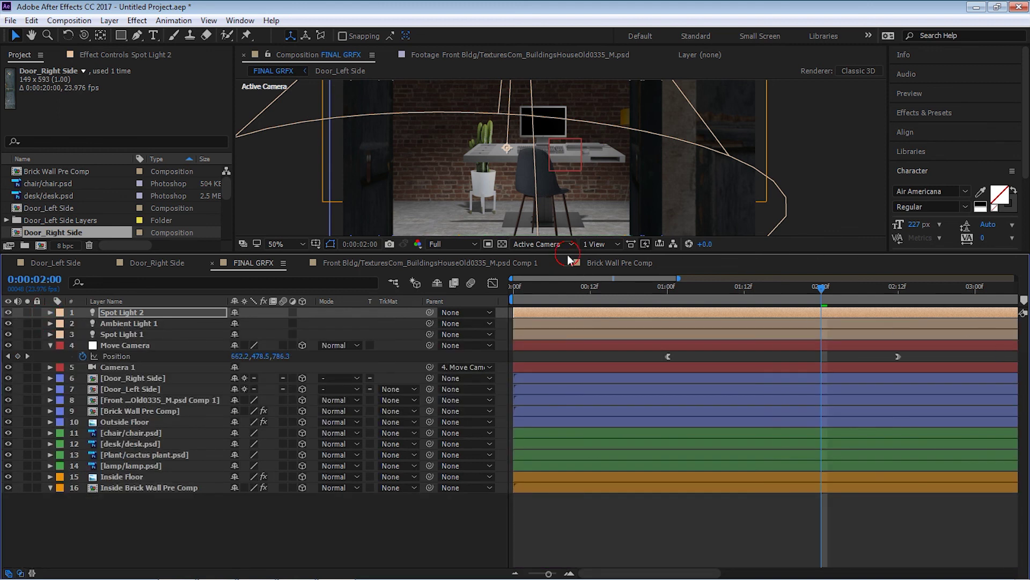
Step: In the Left 3D view, zoom out and drag Spot Light 2 above the room
drag(568, 254, 584, 372)
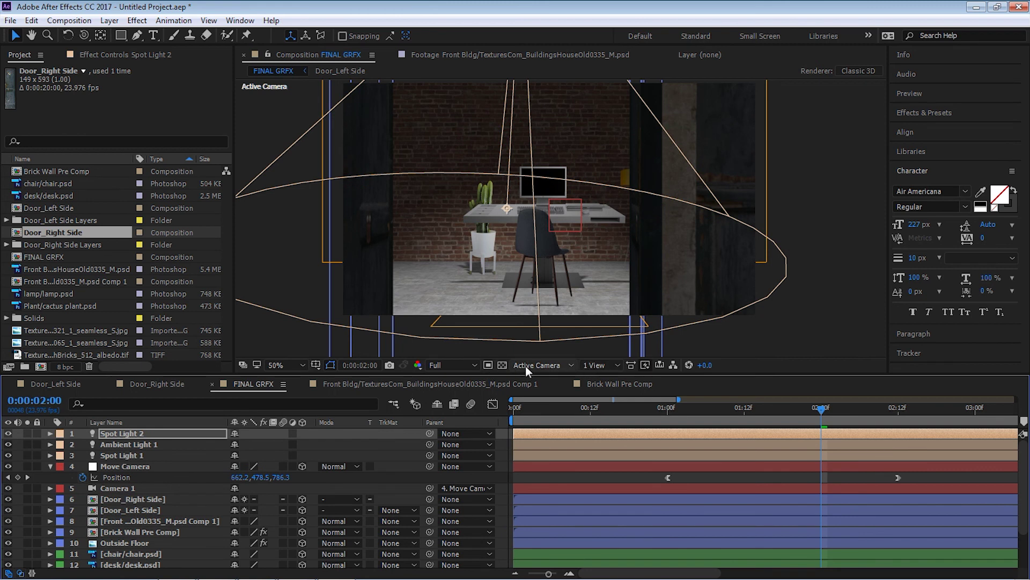
click(534, 366)
click(561, 433)
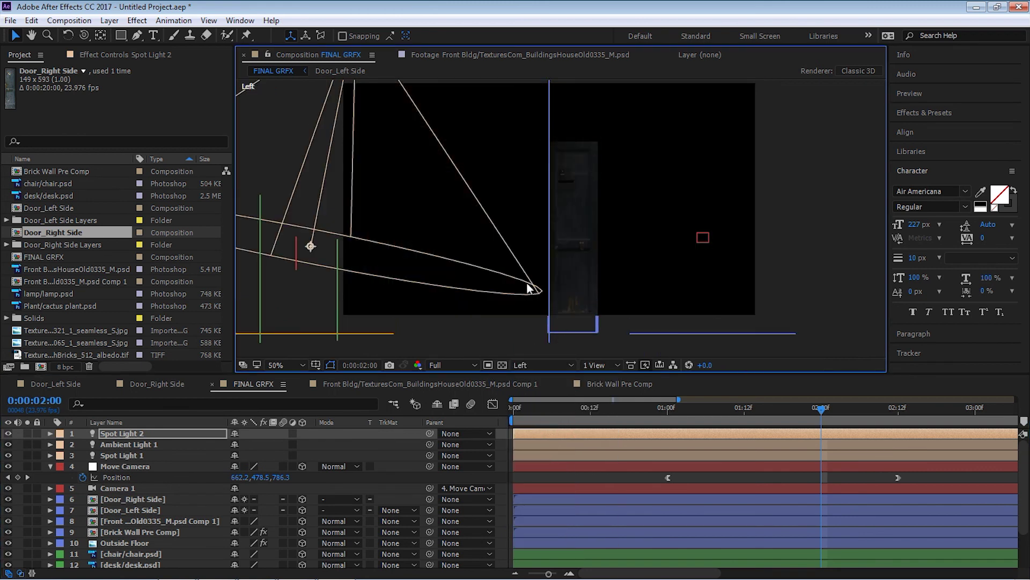
scroll(691, 222, down, 2)
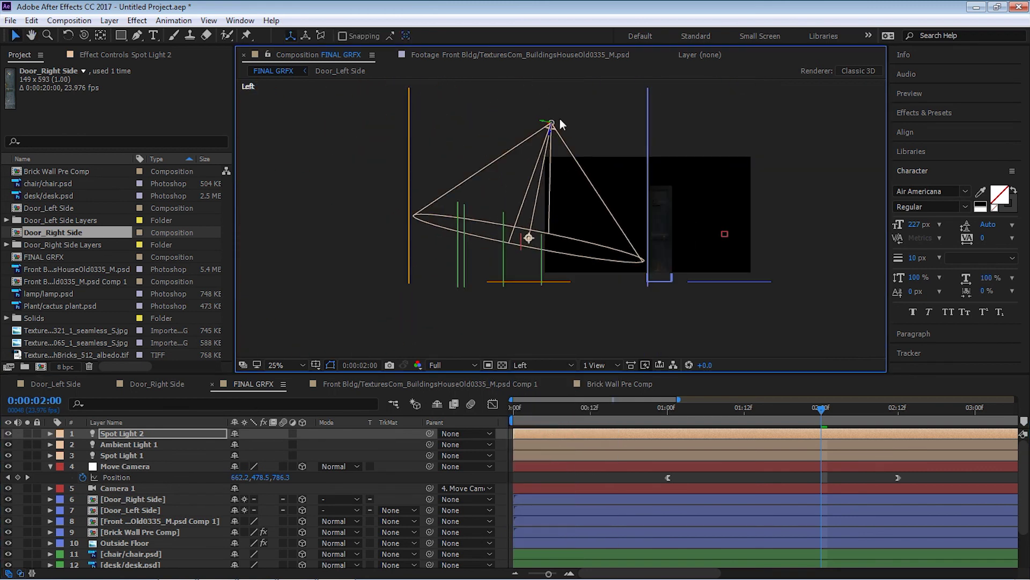
drag(555, 121, 594, 122)
Step: Back in Active Camera view, check the lit room at 02:13, then return to frame 0
click(549, 364)
click(552, 375)
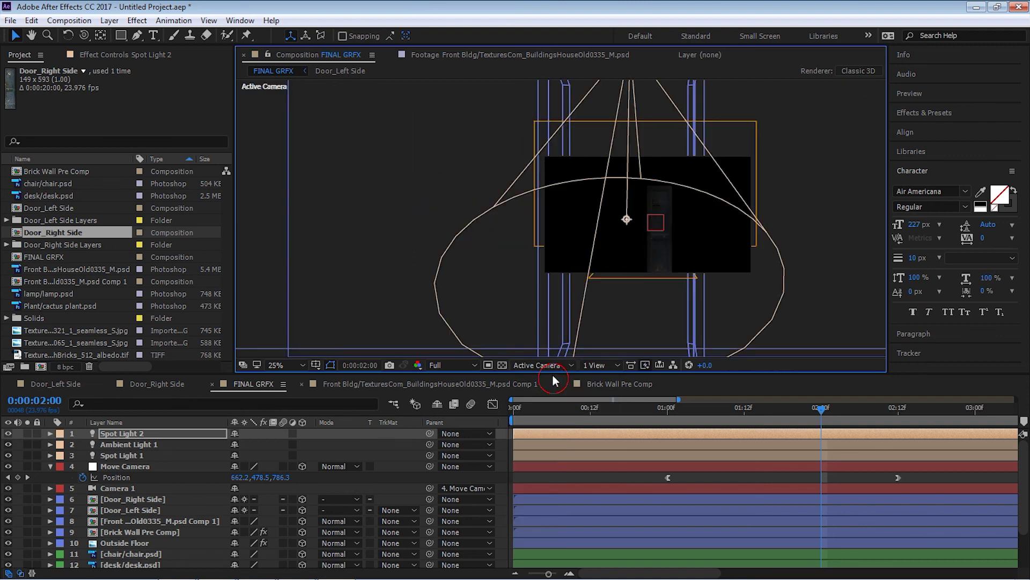
drag(804, 407, 904, 407)
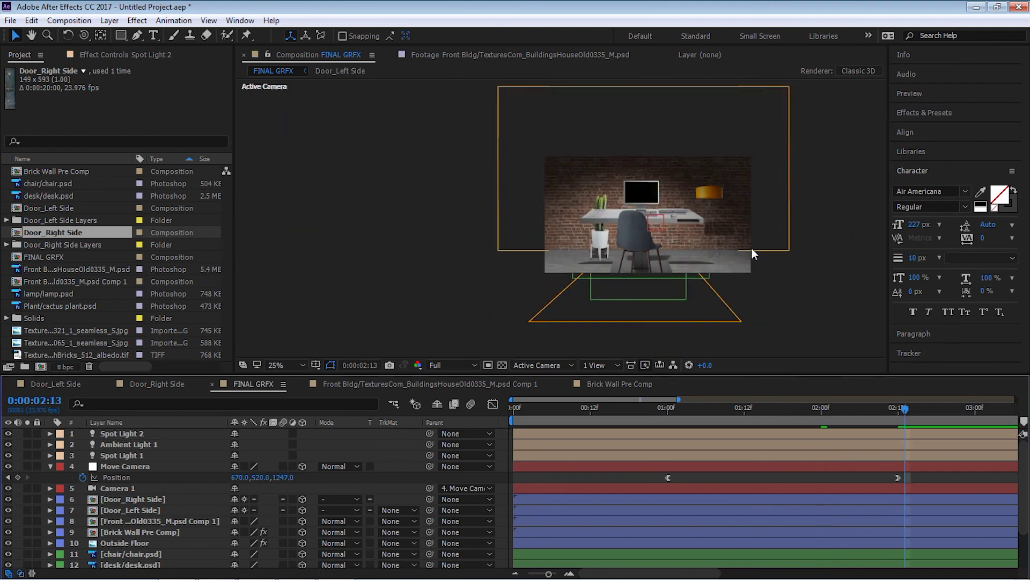
scroll(752, 246, up, 2)
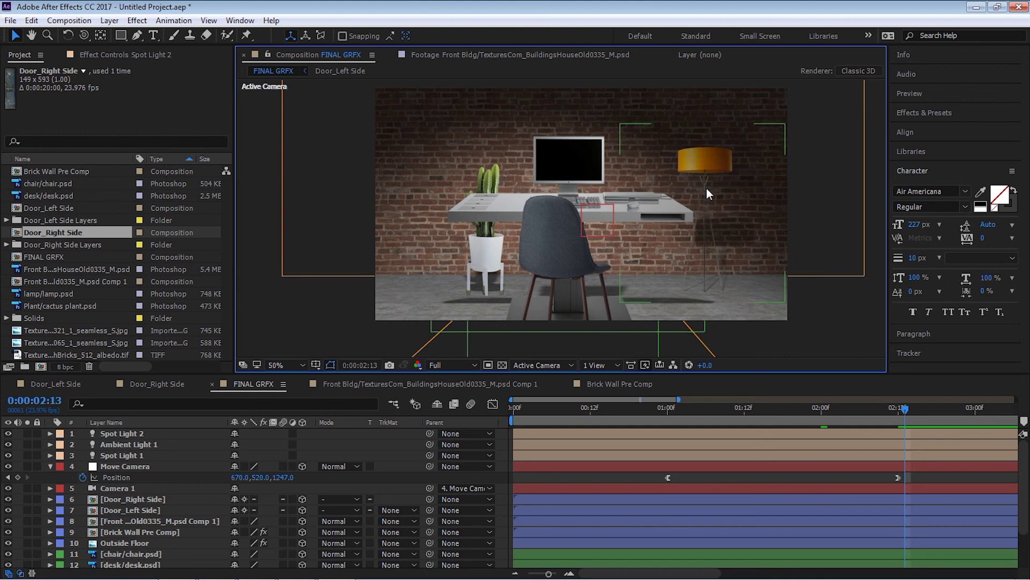
click(507, 408)
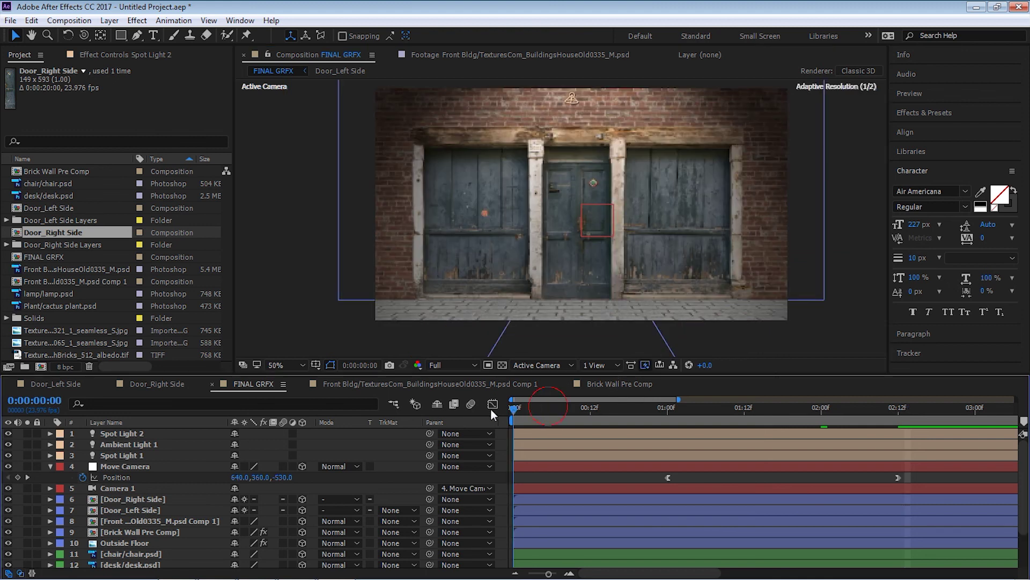
mouse_move(263, 576)
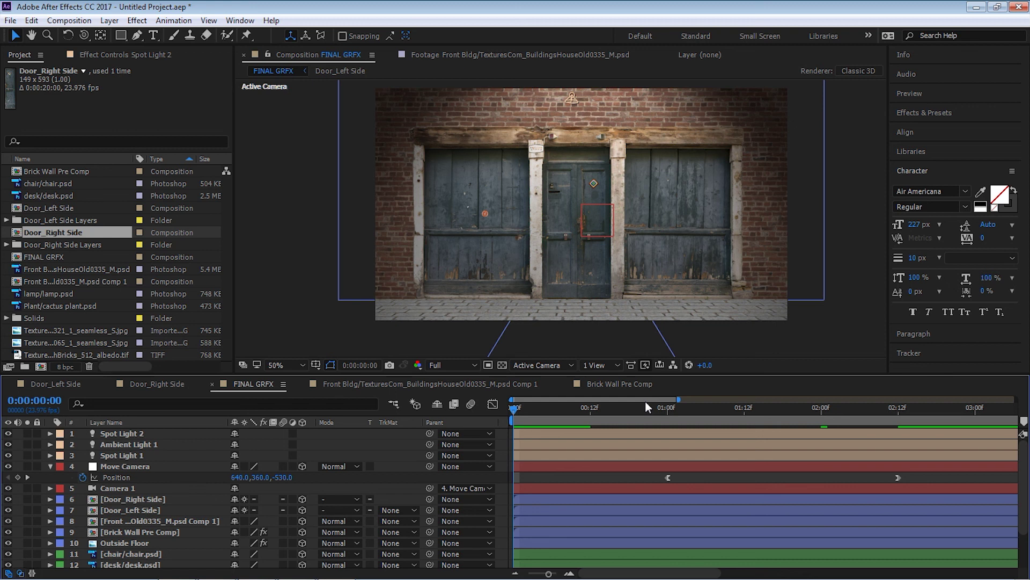
key(space)
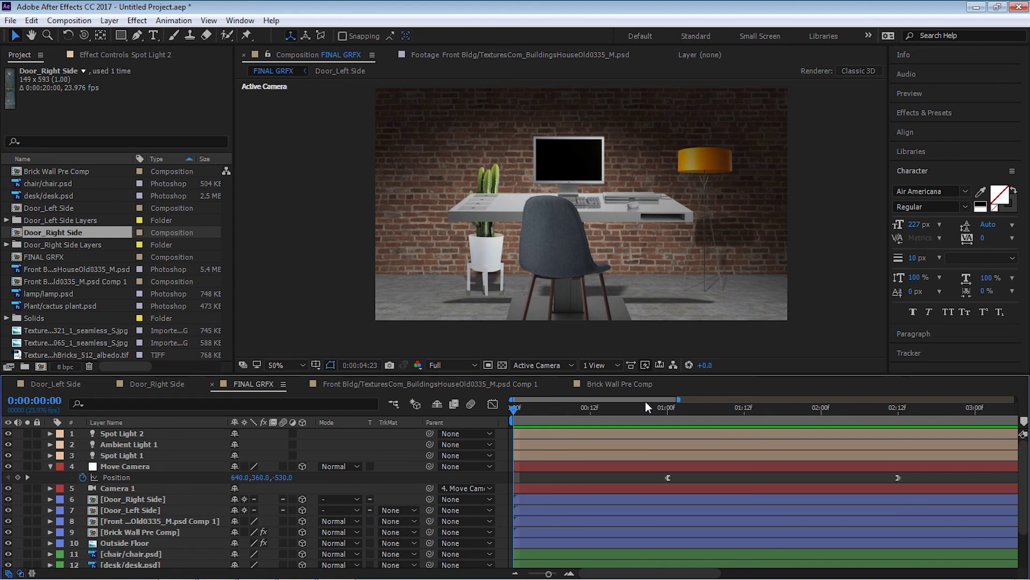
key(space)
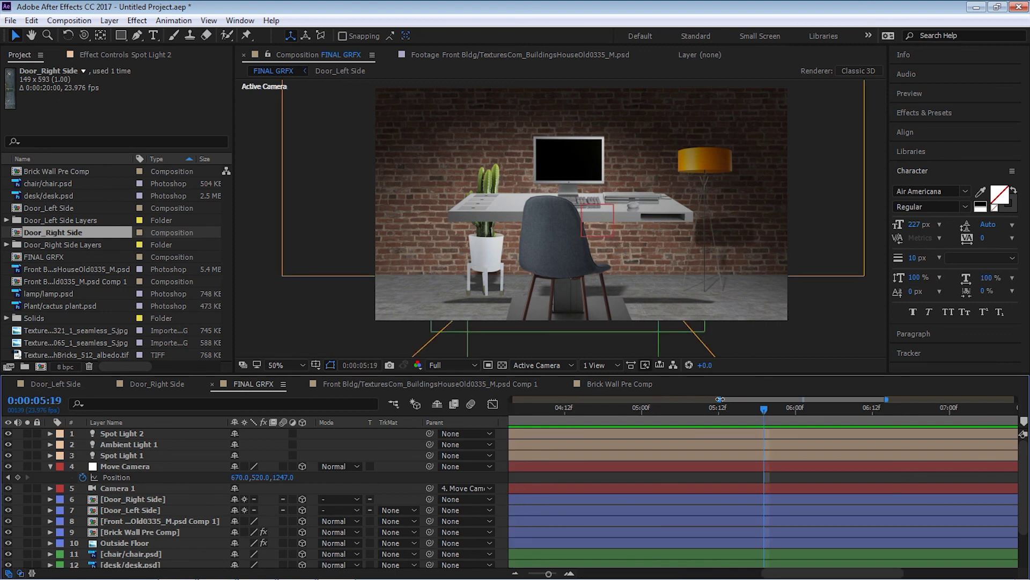
key(minus)
key(space)
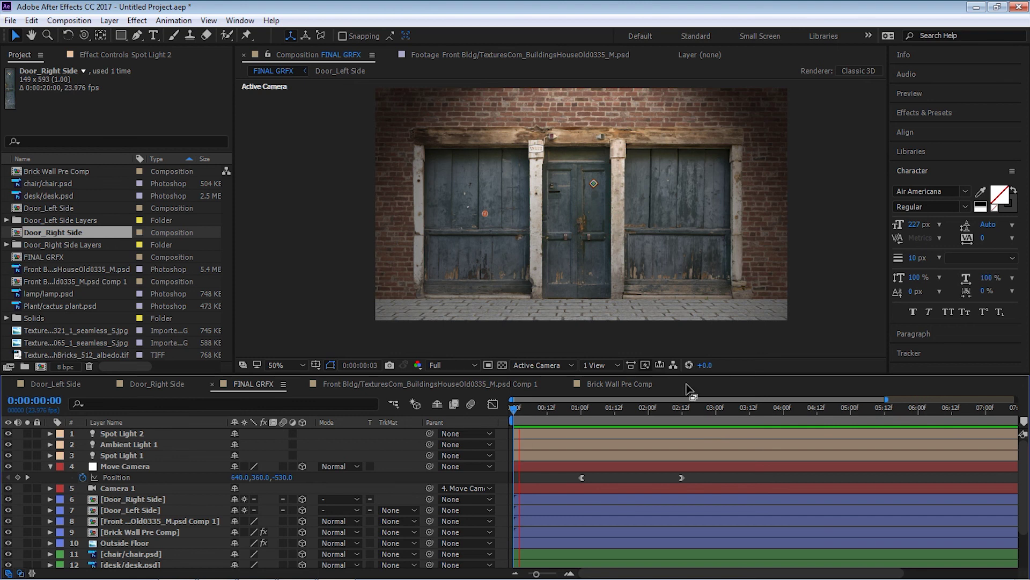